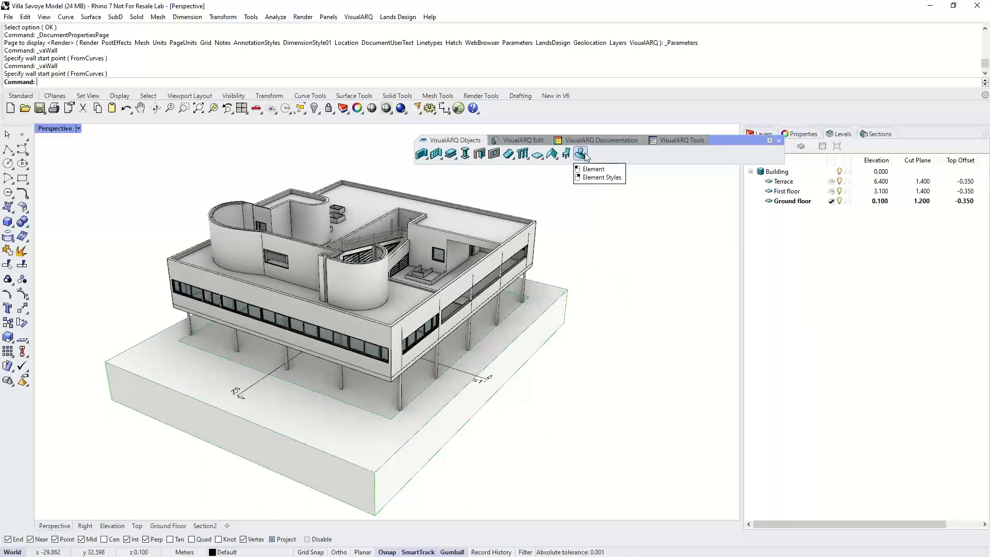
# - Dock the VisualARQ toolbar group beside the standard toolbars at the top of the window
pyautogui.click(426, 157)
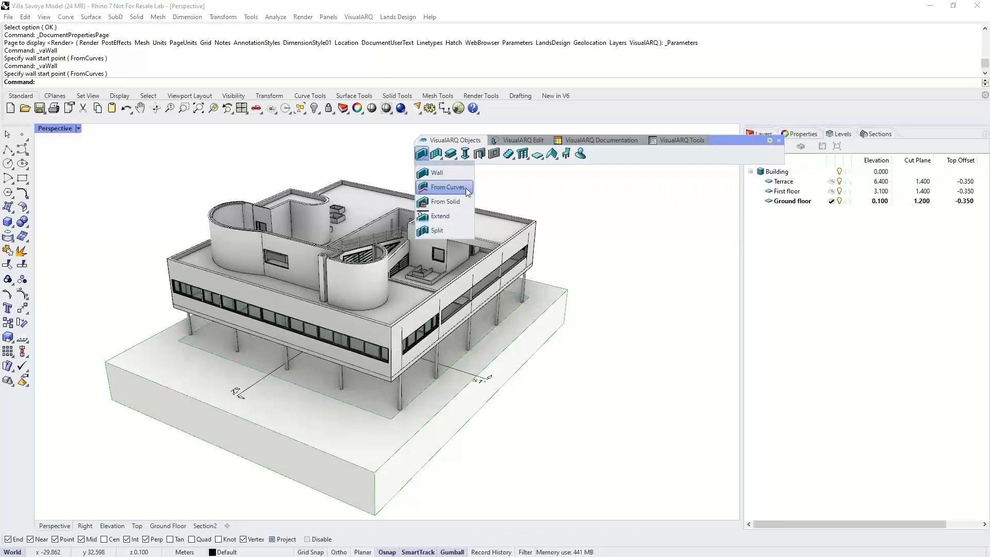
pyautogui.click(575, 218)
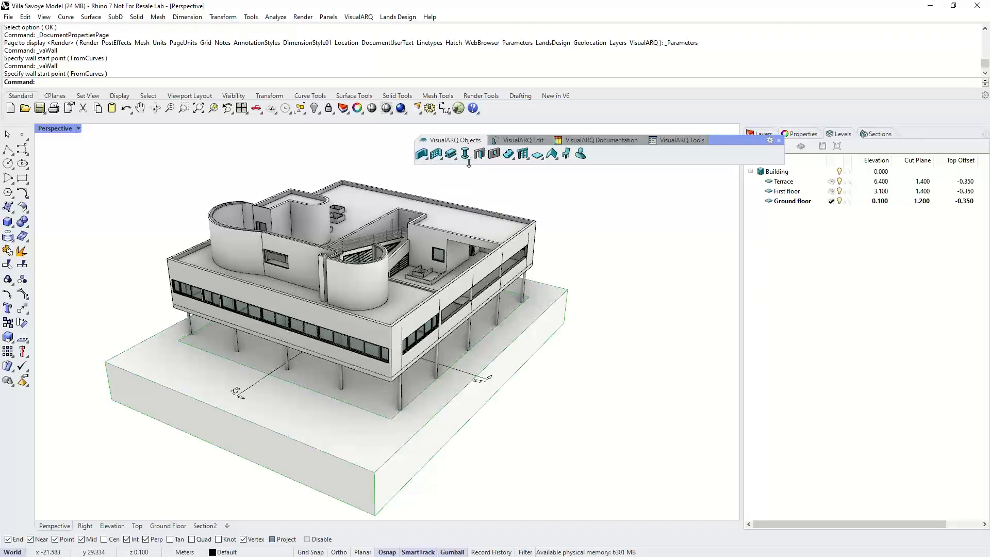
pyautogui.click(599, 139)
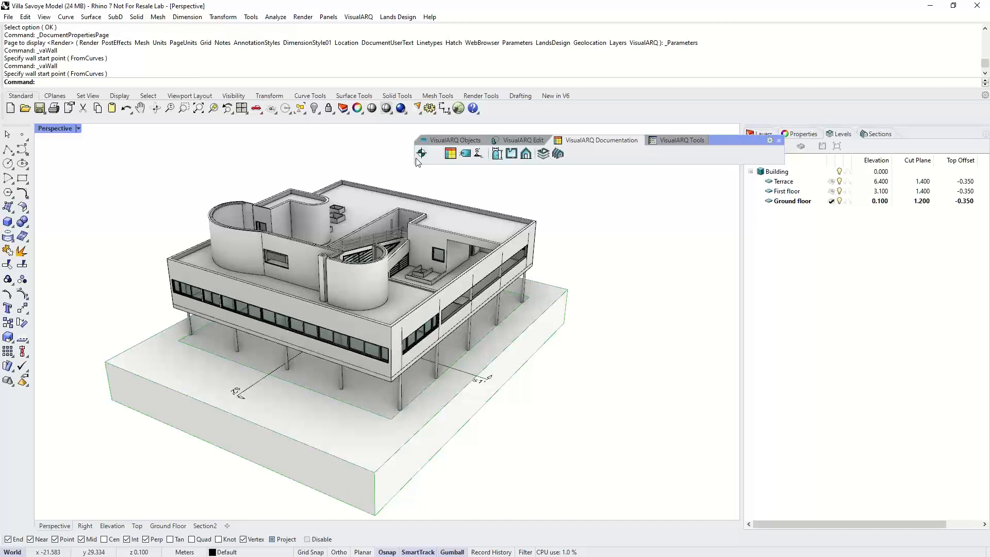
pyautogui.click(665, 141)
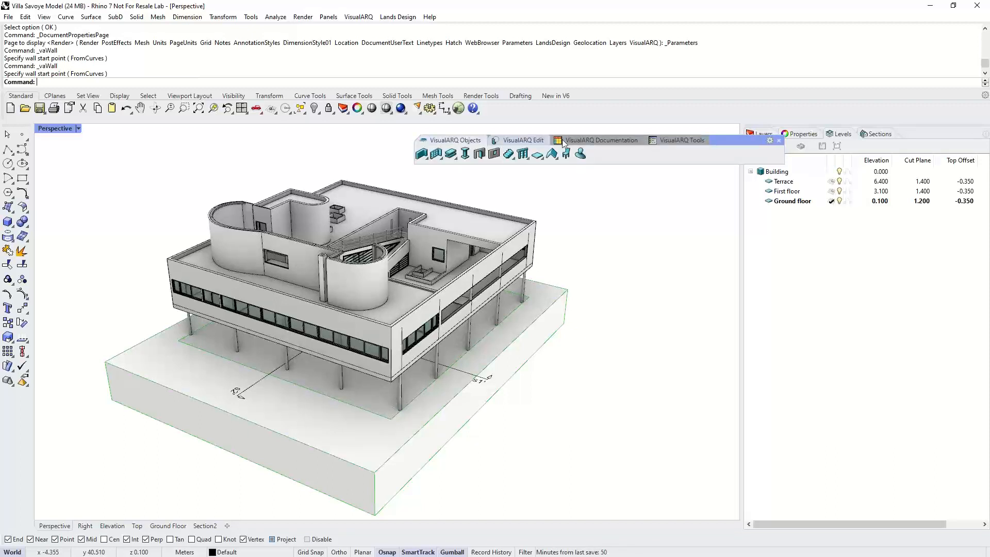
pyautogui.moveTo(709, 137); pyautogui.dragTo(789, 103)
pyautogui.click(866, 96)
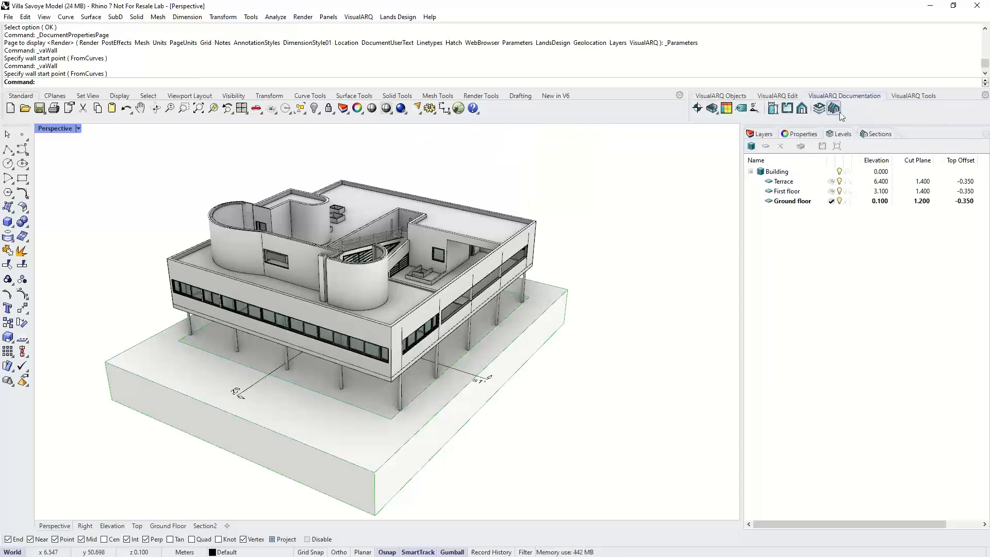
# - Open the VisualARQ Levels panel and make Terrace the current level
pyautogui.click(820, 109)
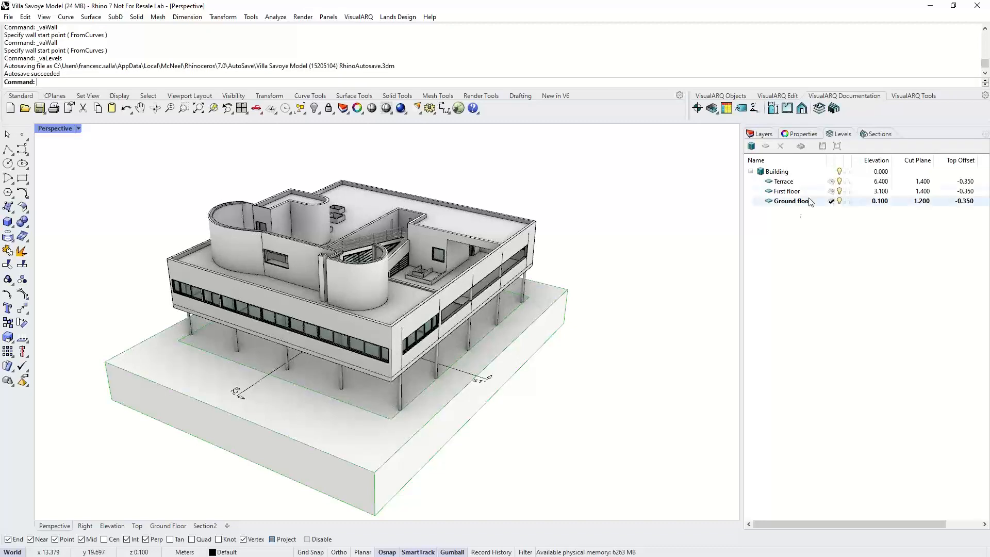
pyautogui.moveTo(477, 303); pyautogui.dragTo(516, 273, button='right')
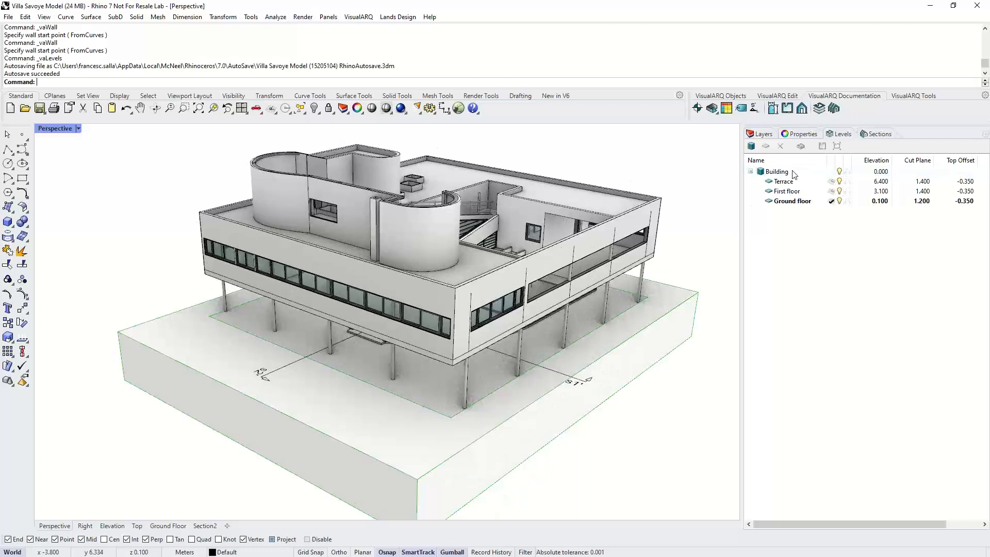
pyautogui.doubleClick(795, 191)
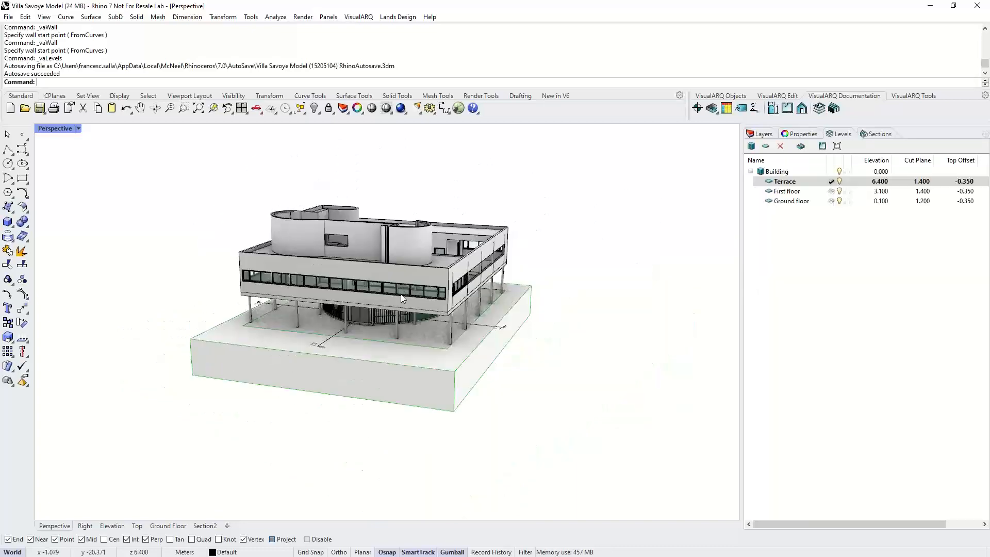
pyautogui.doubleClick(858, 182)
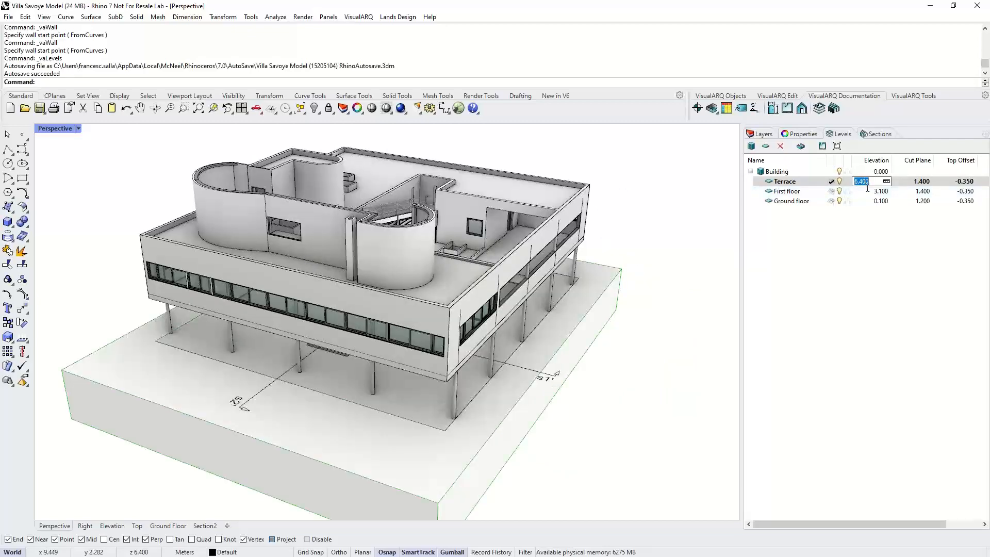
pyautogui.click(678, 264)
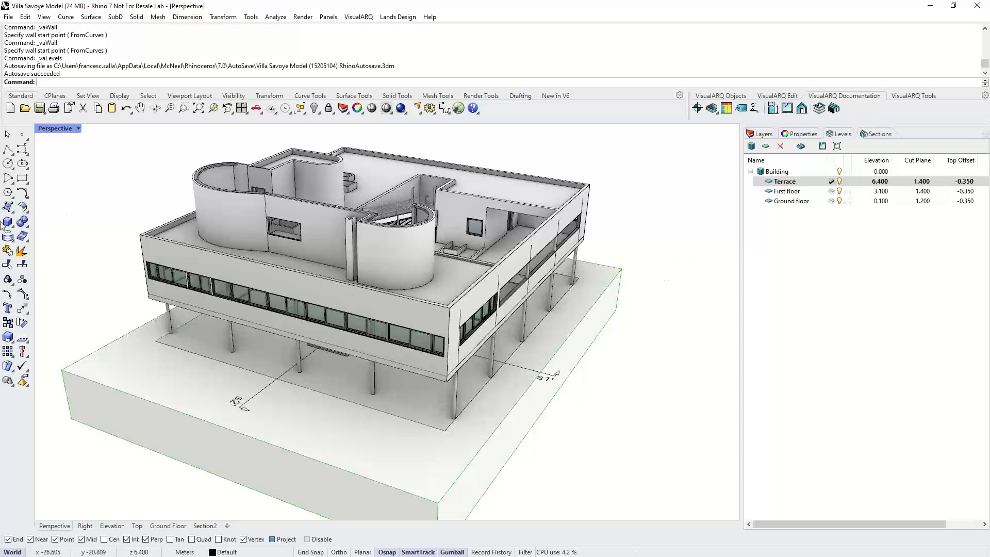
# - Draw a test box while the Terrace level is current
pyautogui.click(8, 222)
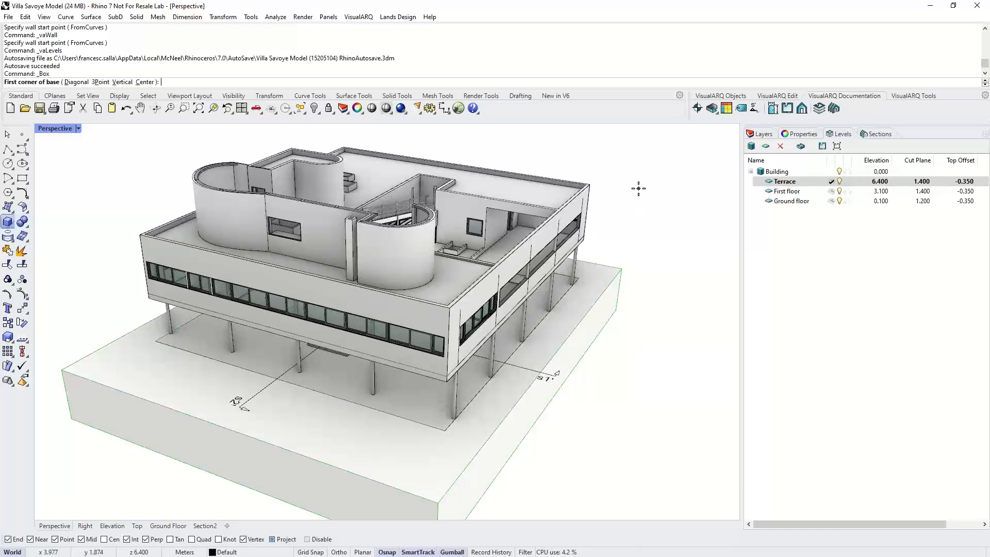
pyautogui.click(638, 188)
pyautogui.click(686, 241)
pyautogui.click(689, 211)
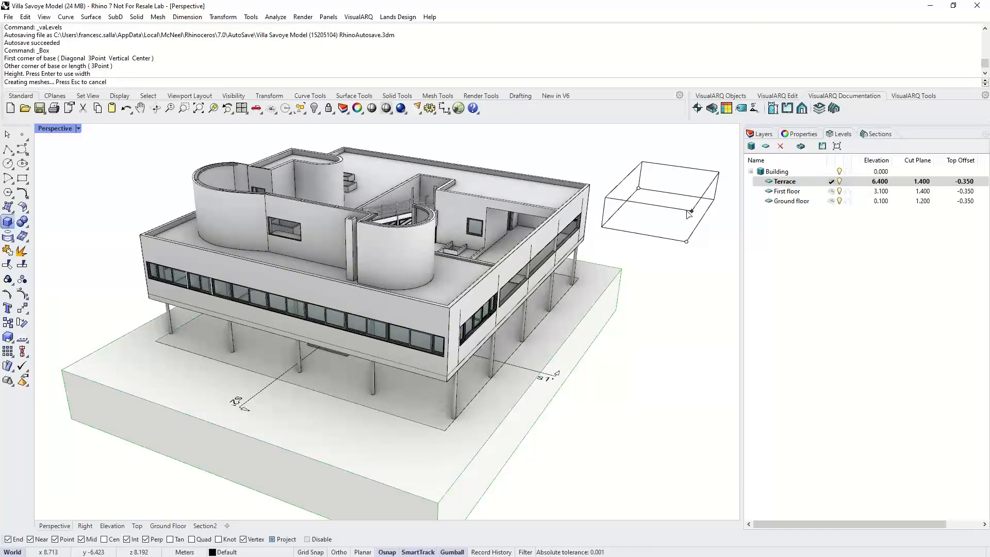
pyautogui.moveTo(689, 211)
pyautogui.mouseDown(button='right')
pyautogui.moveTo(685, 243)
pyautogui.moveTo(659, 251)
pyautogui.mouseUp(button='right')
# - Make Ground floor the current level and draw a second test box
pyautogui.click(831, 202)
pyautogui.rightClick(632, 276)
pyautogui.click(622, 279)
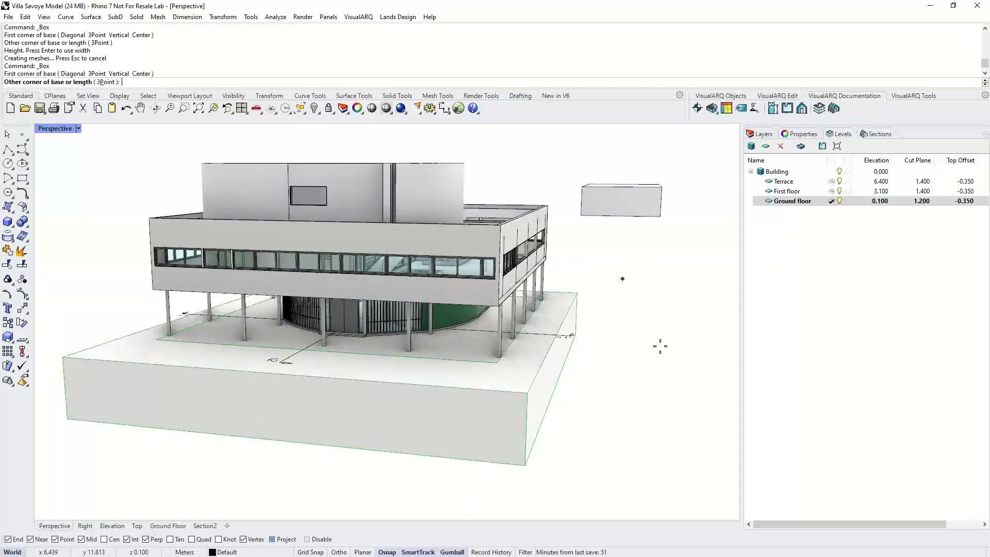
pyautogui.click(694, 360)
pyautogui.click(698, 334)
pyautogui.moveTo(690, 340)
pyautogui.mouseDown(button='right')
pyautogui.moveTo(677, 360)
pyautogui.moveTo(673, 241)
pyautogui.mouseUp(button='right')
# - Switch the current level back to Ground floor and delete both test boxes
pyautogui.click(831, 191)
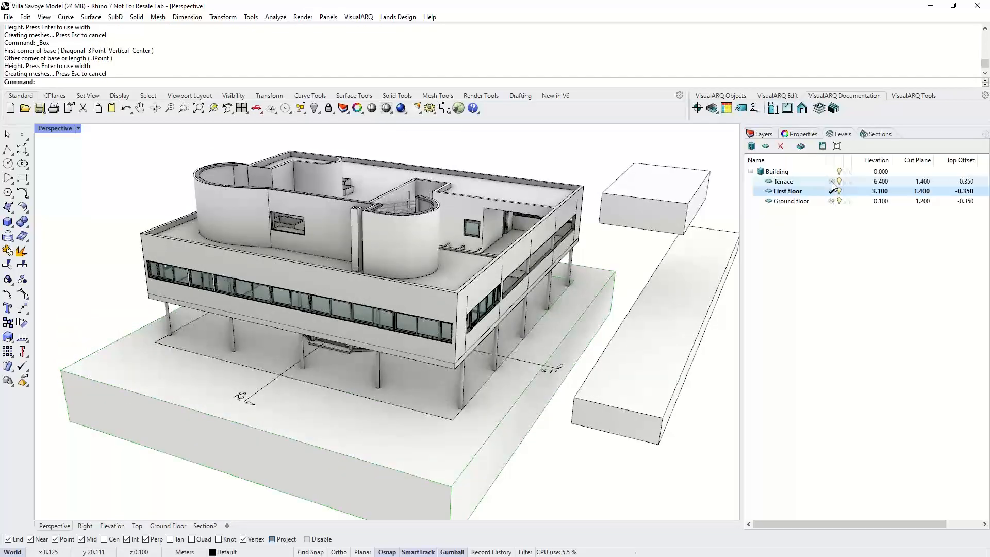
pyautogui.click(831, 181)
pyautogui.click(831, 201)
pyautogui.moveTo(721, 192); pyautogui.dragTo(667, 282)
pyautogui.press('Delete')
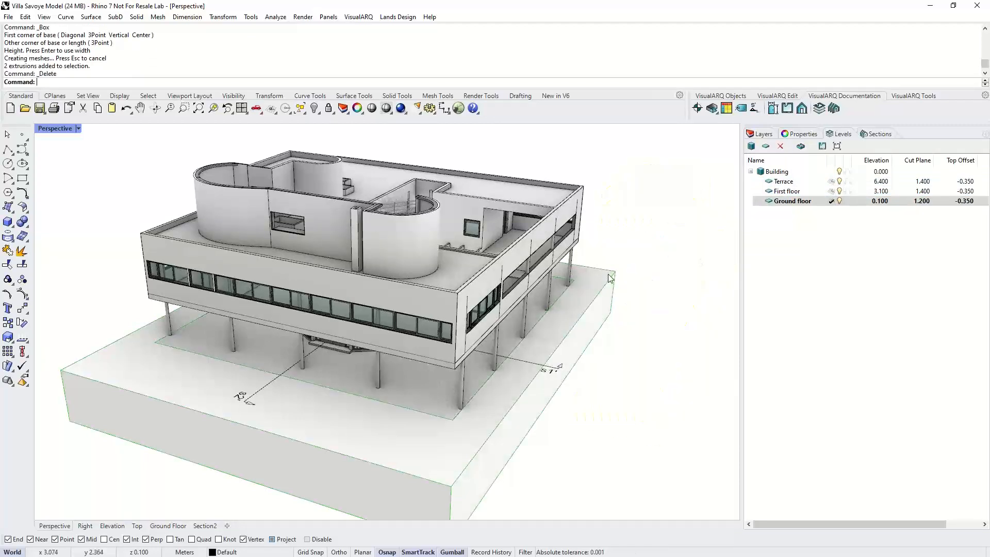
# - Hide the Terrace and First floor levels
pyautogui.click(839, 183)
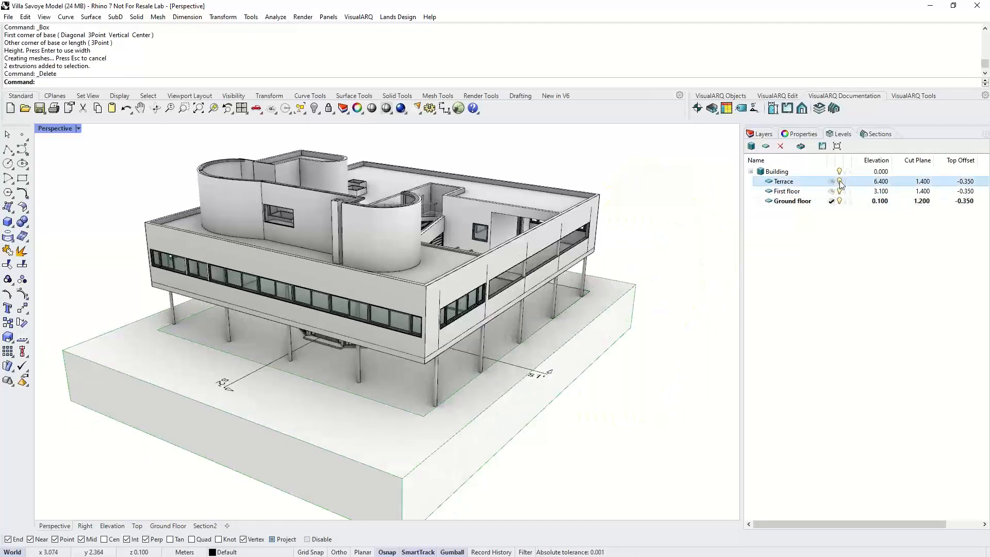
pyautogui.click(839, 181)
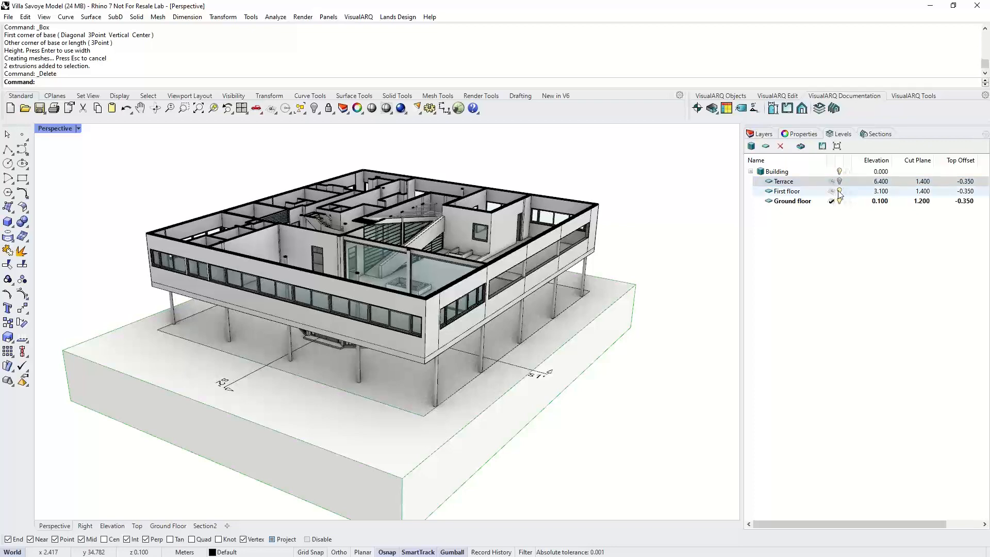
pyautogui.click(804, 192)
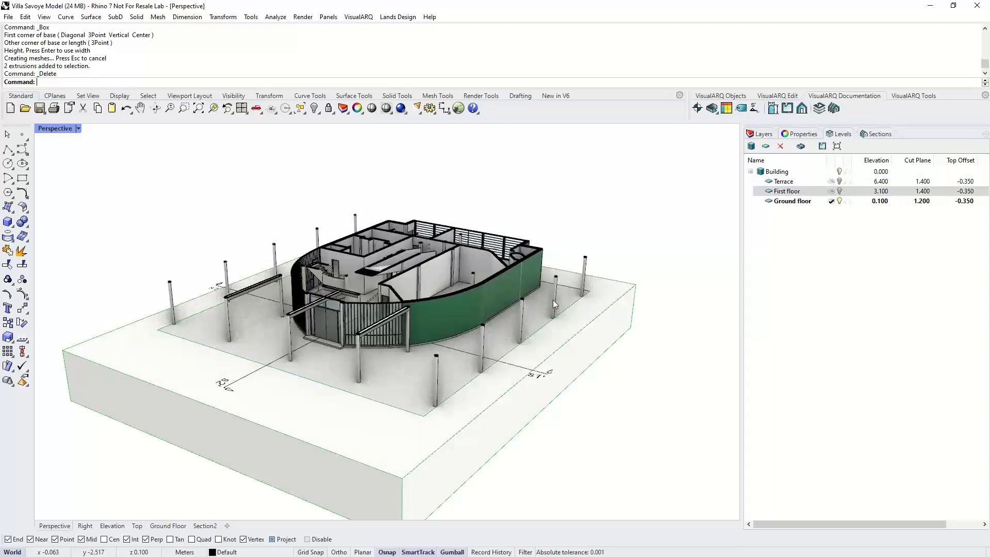
# - Apply the Ground floor level's cut plane to the Perspective viewport
pyautogui.scroll(5, 366, 292)
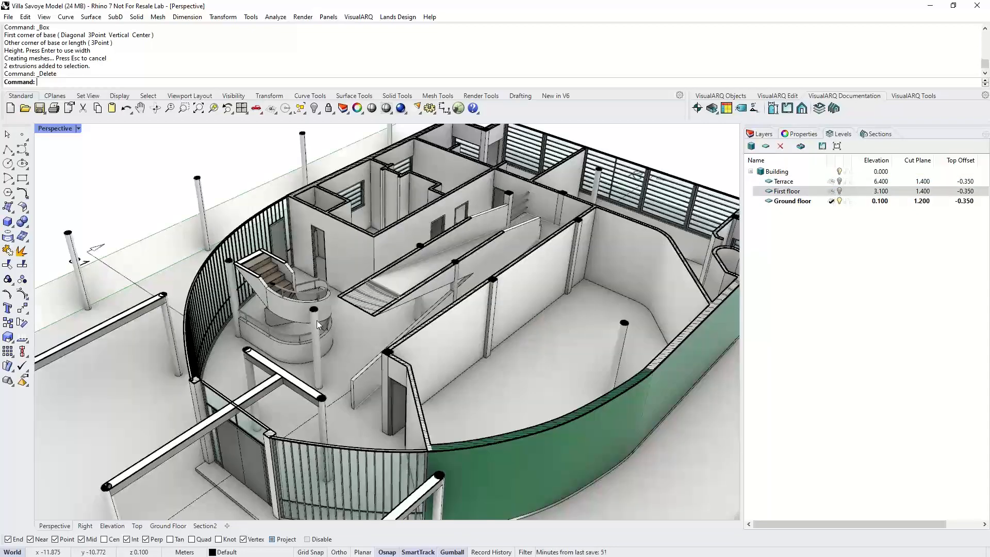
pyautogui.scroll(-5, 366, 291)
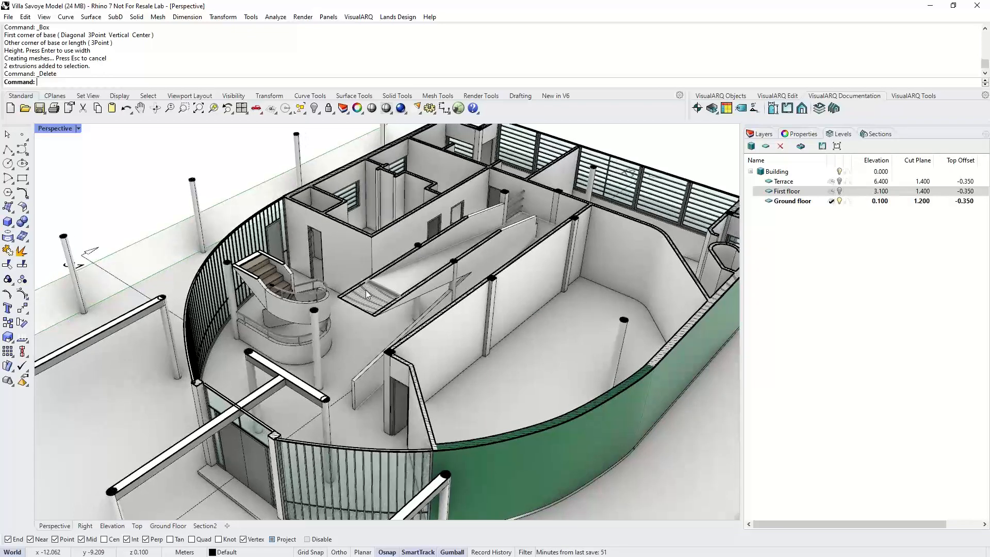
pyautogui.click(806, 202)
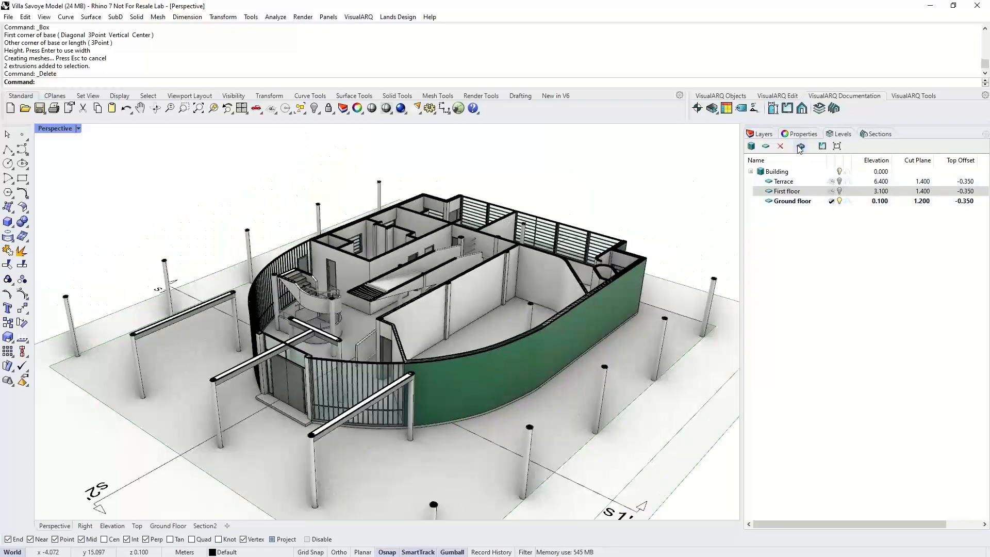
pyautogui.click(801, 146)
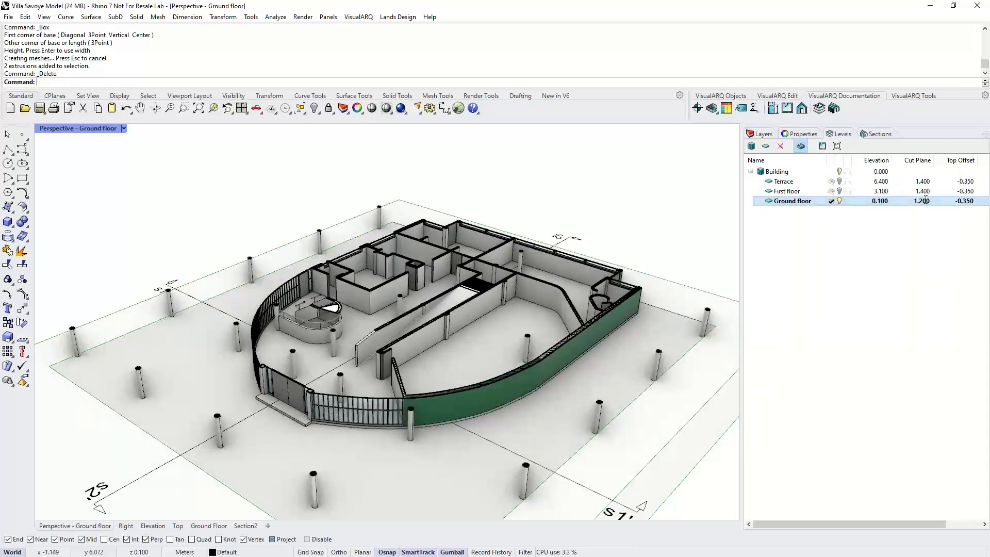
pyautogui.doubleClick(906, 200)
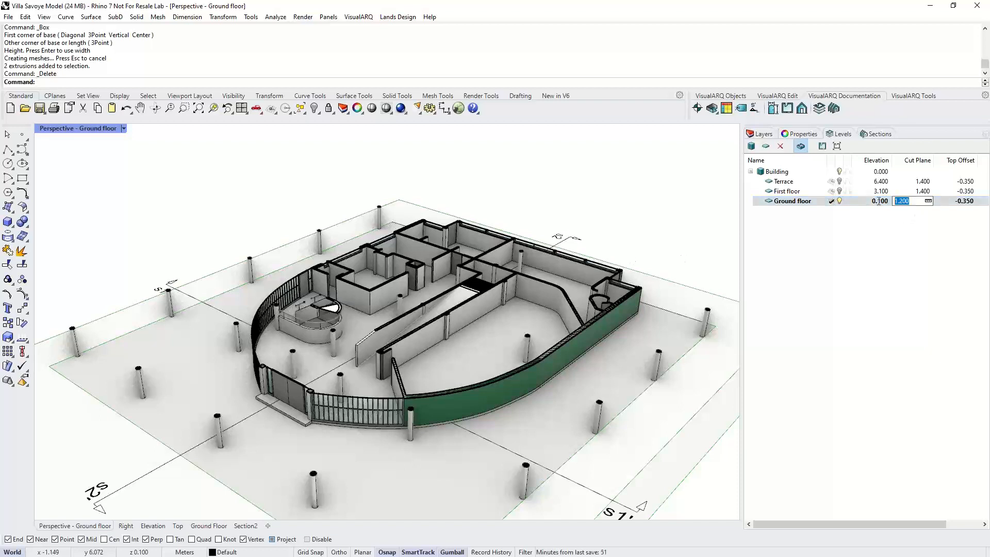
pyautogui.press('Return')
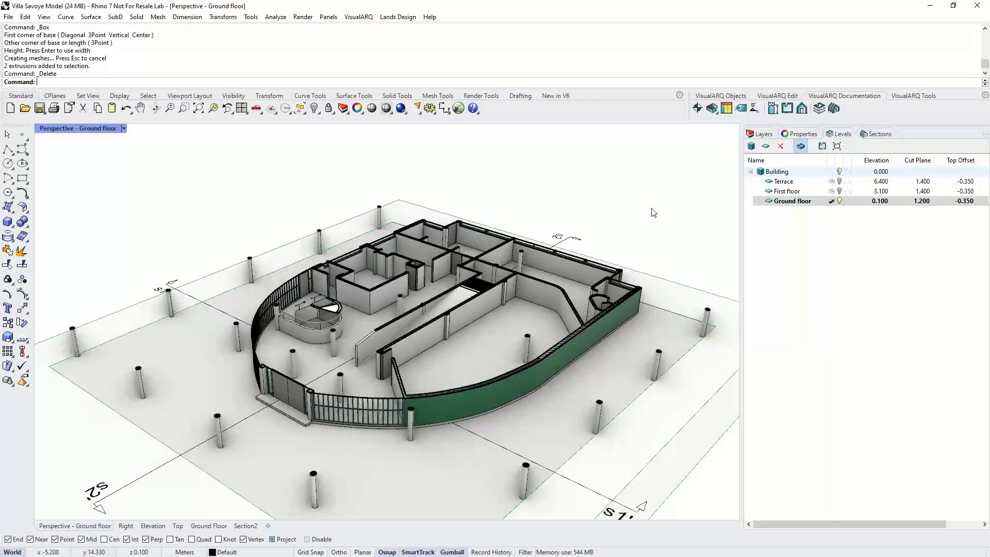
# - Switch to the Top viewport and show the First floor level again
pyautogui.click(178, 525)
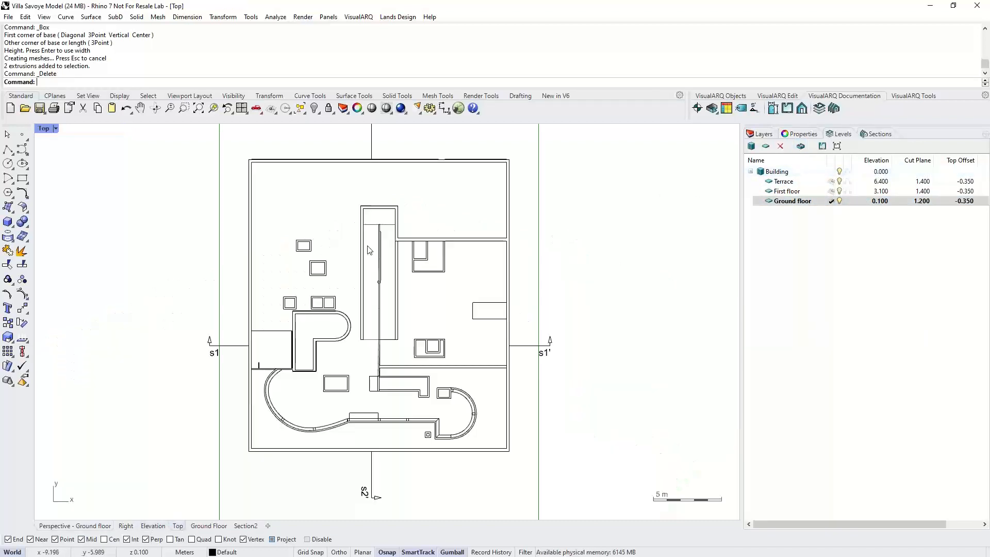
pyautogui.scroll(-4, 370, 293)
pyautogui.scroll(2, 369, 292)
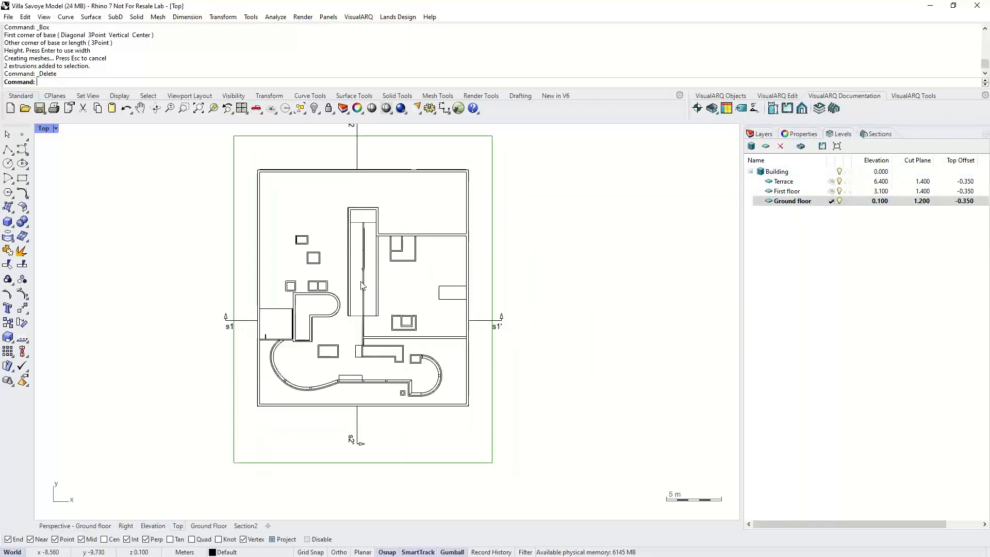
pyautogui.click(838, 191)
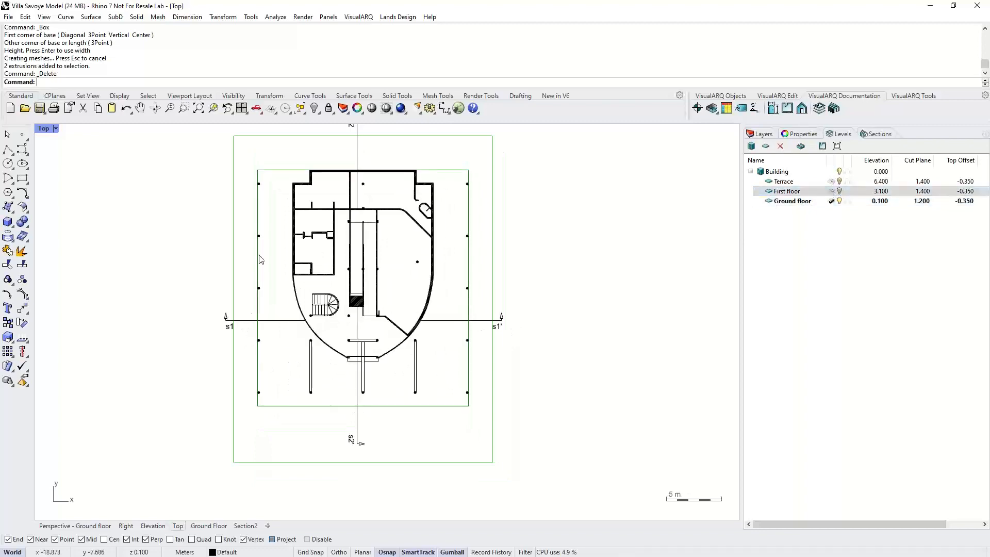
# - Apply the Ground floor level's cut plane to the Top viewport
pyautogui.scroll(8, 304, 252)
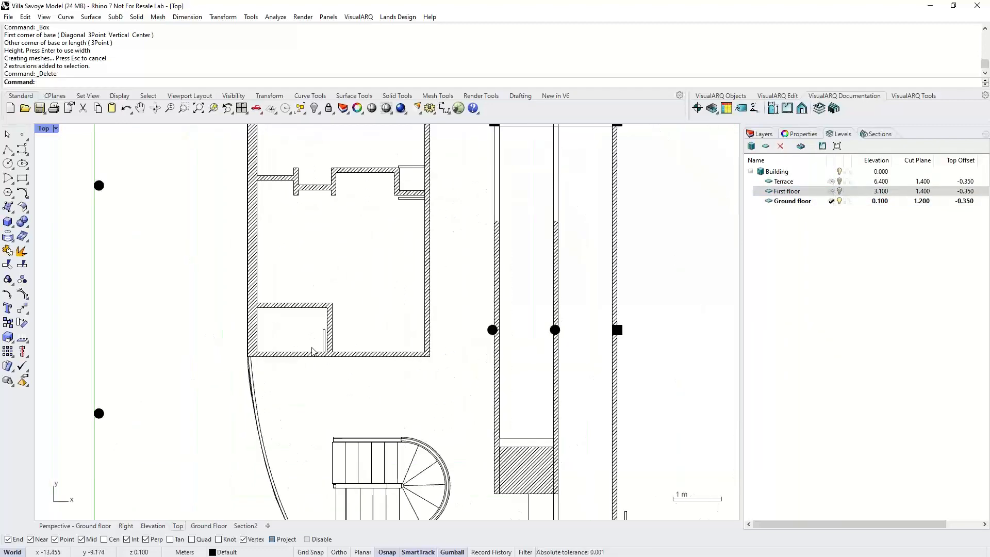
pyautogui.scroll(-6, 312, 352)
pyautogui.click(788, 201)
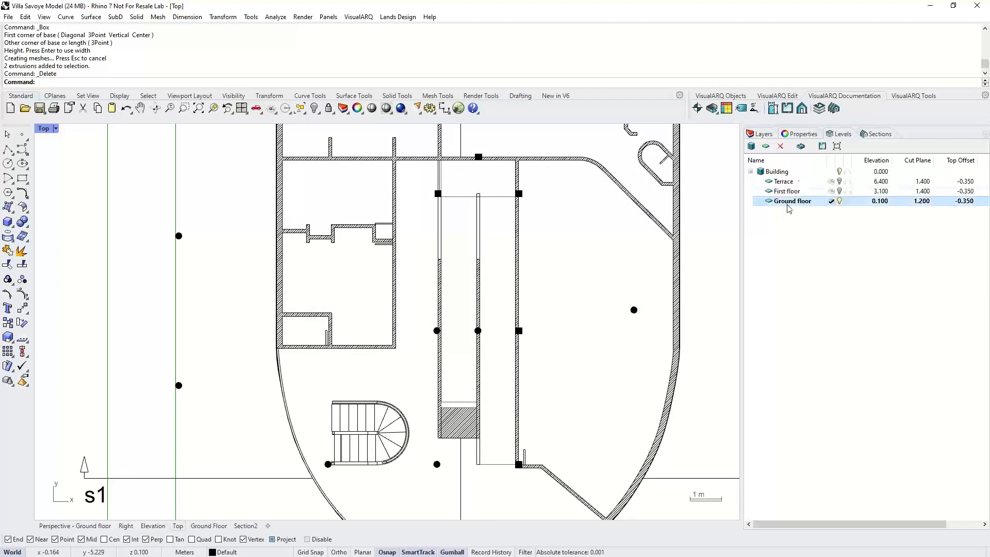
pyautogui.click(801, 148)
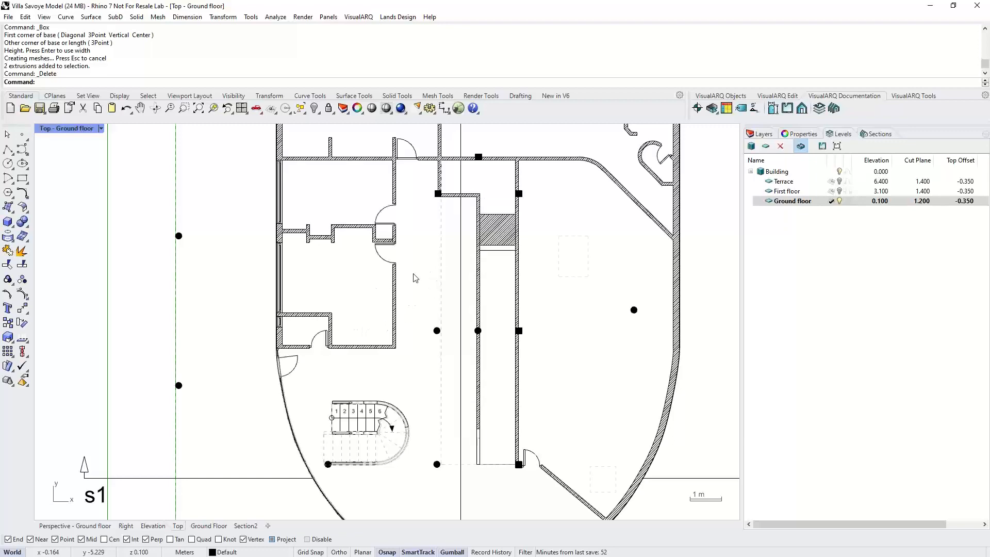
# - Move a door along the interior wall in the ground floor plan
pyautogui.scroll(3, 275, 395)
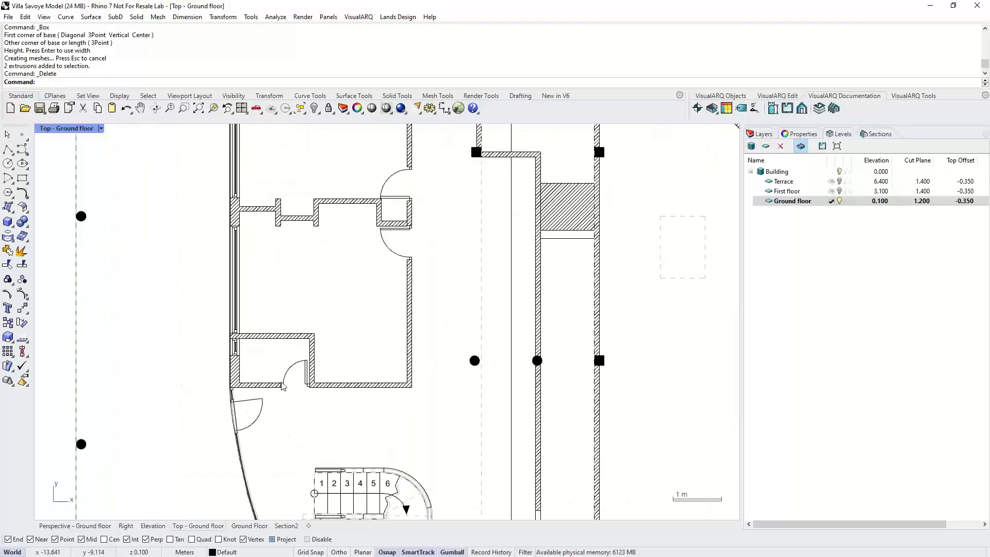
pyautogui.scroll(-1, 283, 381)
pyautogui.moveTo(400, 248); pyautogui.dragTo(393, 304, button='right')
pyautogui.moveTo(422, 181); pyautogui.dragTo(381, 266, button='right')
pyautogui.scroll(4, 380, 265)
pyautogui.moveTo(388, 262); pyautogui.dragTo(354, 325)
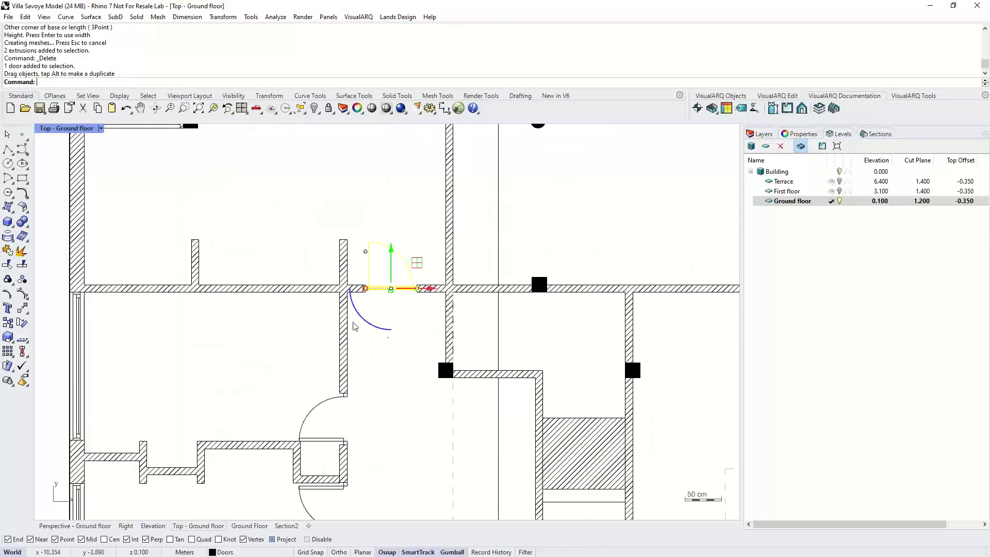
# - Shift a short interior wall to the right and extend its start point upward
pyautogui.moveTo(195, 262); pyautogui.dragTo(246, 262)
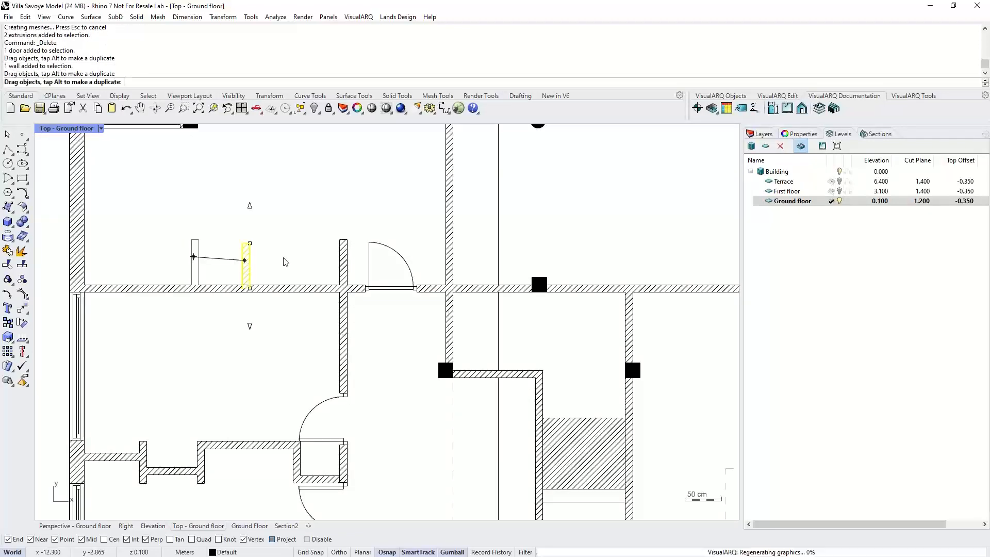
pyautogui.moveTo(284, 239); pyautogui.dragTo(275, 294, button='right')
pyautogui.moveTo(241, 297); pyautogui.dragTo(252, 237)
pyautogui.scroll(-3, 283, 270)
pyautogui.moveTo(285, 293); pyautogui.dragTo(269, 265, button='right')
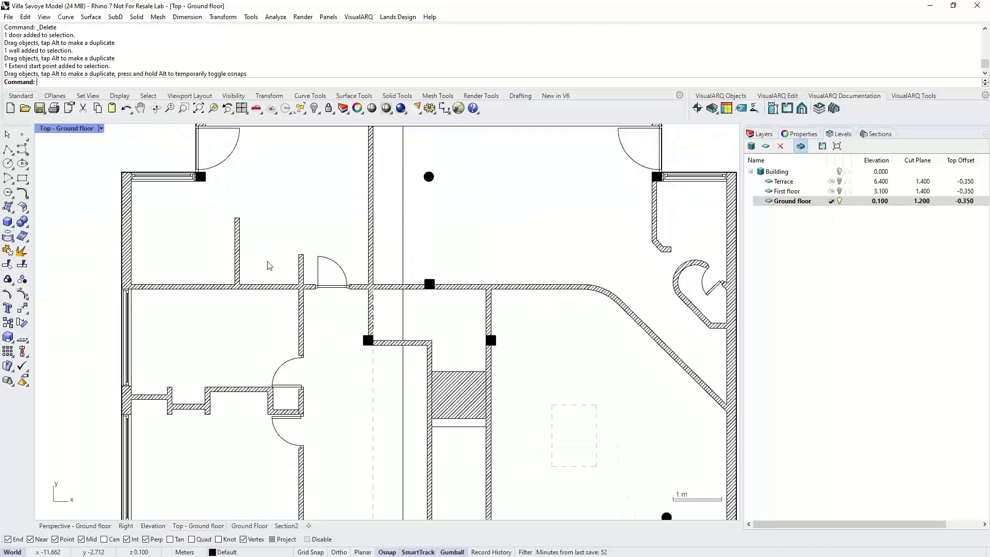
pyautogui.moveTo(364, 335); pyautogui.dragTo(381, 310, button='right')
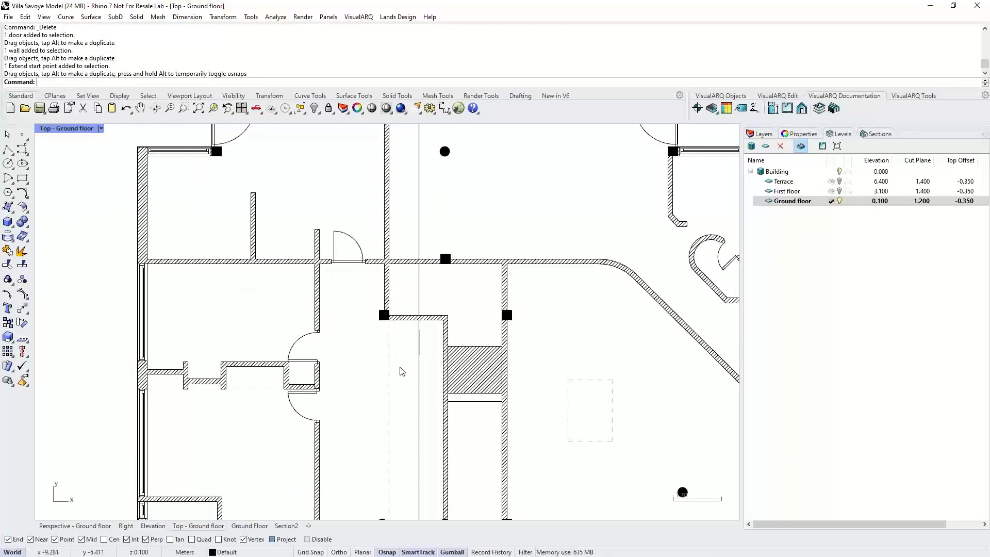
# - Remove the level cut plane from the Top viewport
pyautogui.keyDown('ctrl'); pyautogui.keyDown('shift'); pyautogui.moveTo(421, 346); pyautogui.dragTo(447, 306, button='right'); pyautogui.keyUp('shift'); pyautogui.keyUp('ctrl')
pyautogui.scroll(-10, 432, 330)
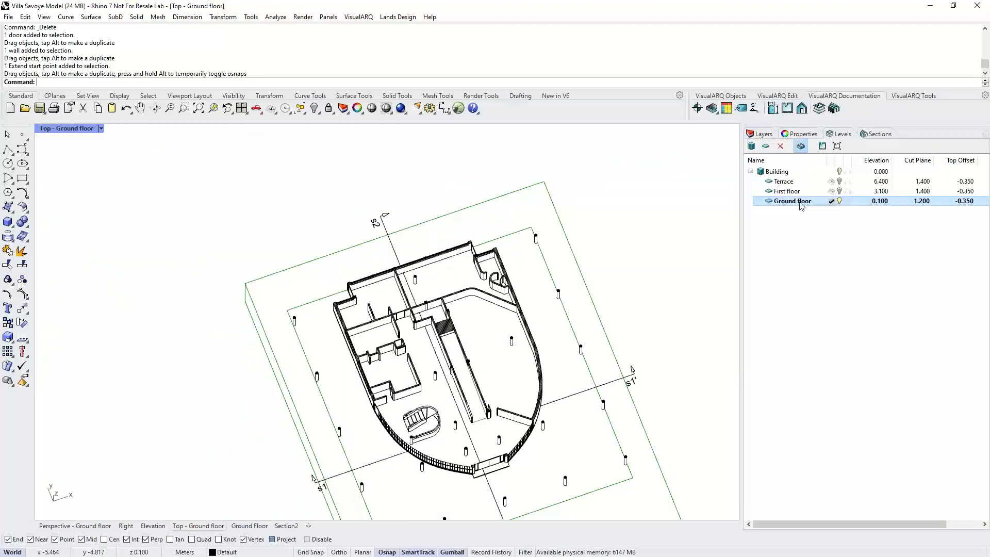
pyautogui.click(823, 147)
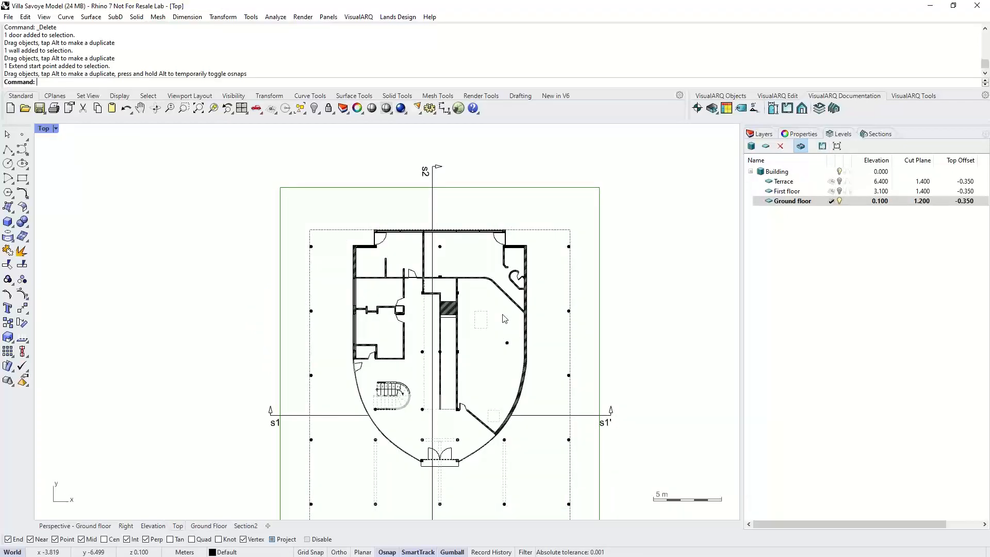
# - Lock the First floor level and make Ground floor the selected level
pyautogui.click(850, 195)
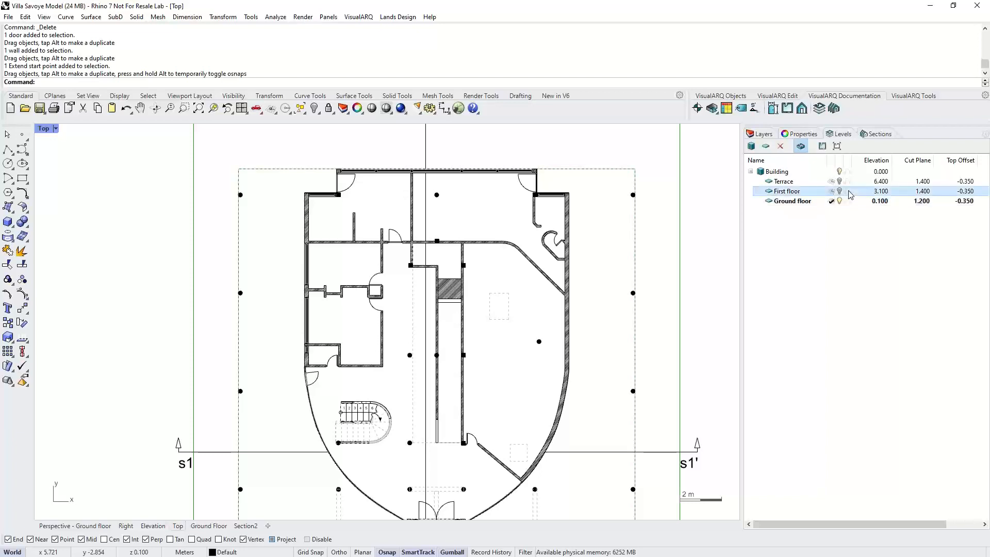
pyautogui.keyDown('ctrl'); pyautogui.click(797, 201); pyautogui.keyUp('ctrl')
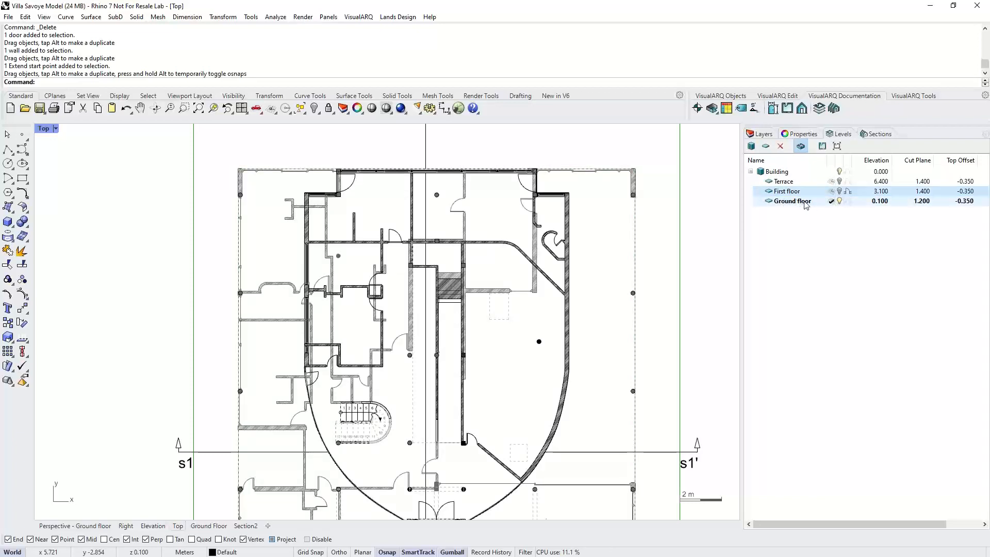
pyautogui.moveTo(496, 313); pyautogui.dragTo(476, 262, button='right')
pyautogui.scroll(4, 278, 391)
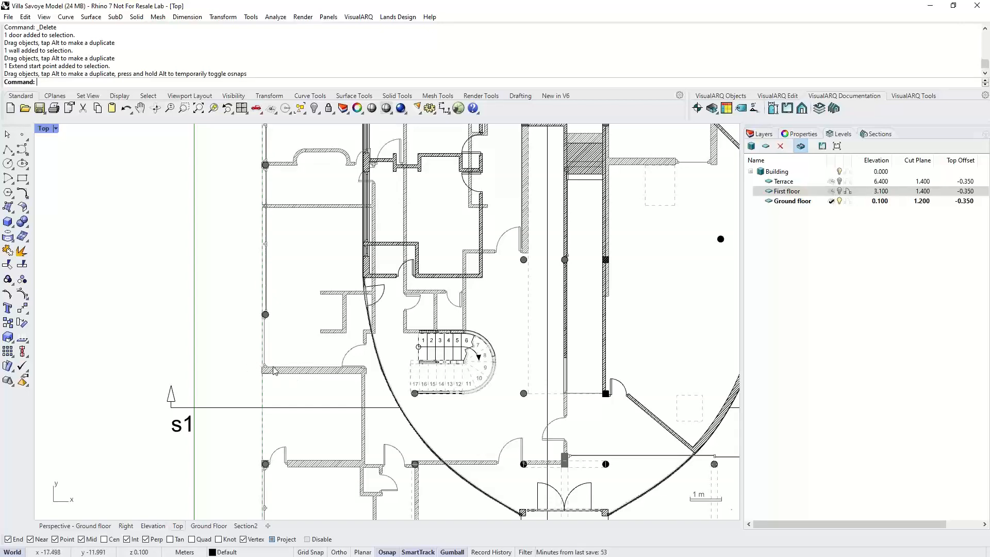
pyautogui.scroll(-3, 274, 370)
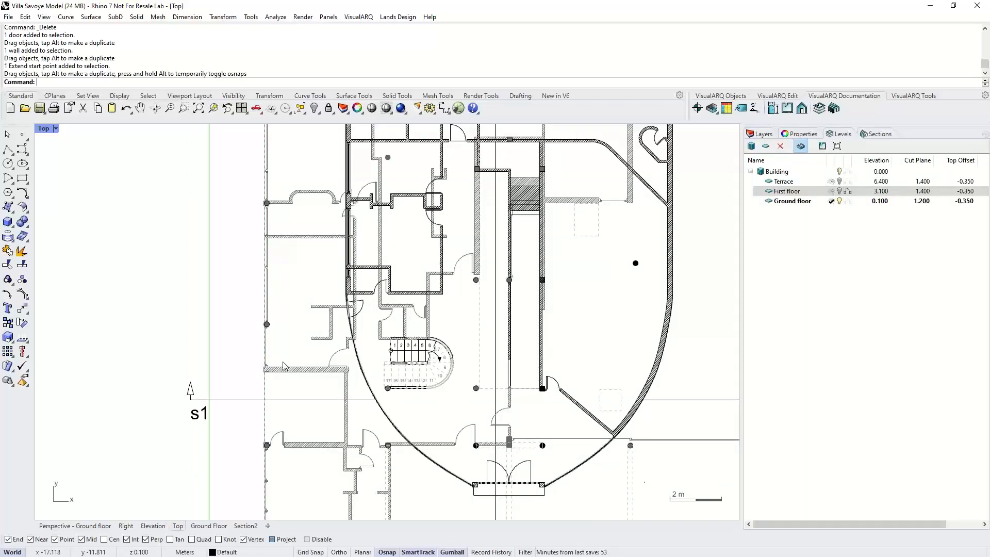
# - Toggle the lock state of the Terrace and First floor levels
pyautogui.click(848, 181)
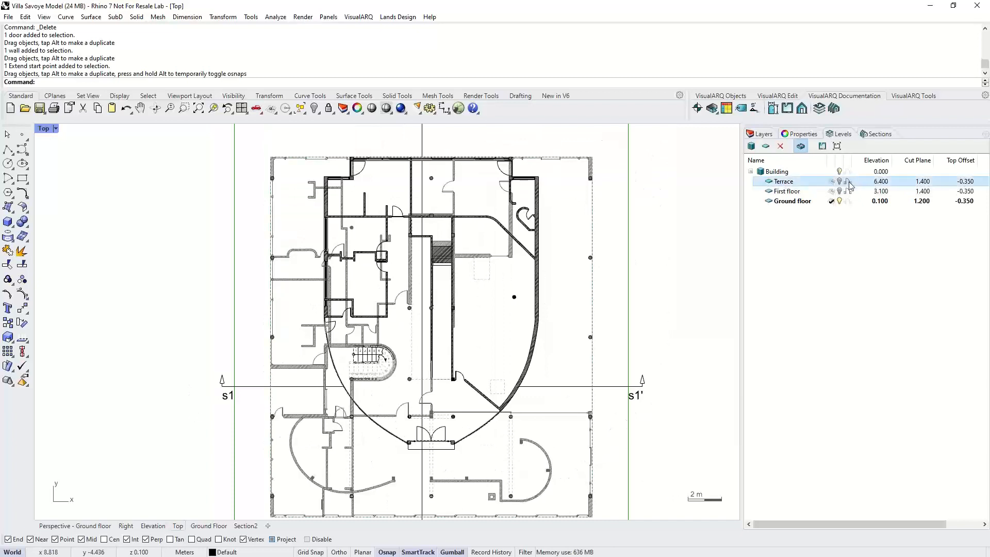
pyautogui.click(849, 192)
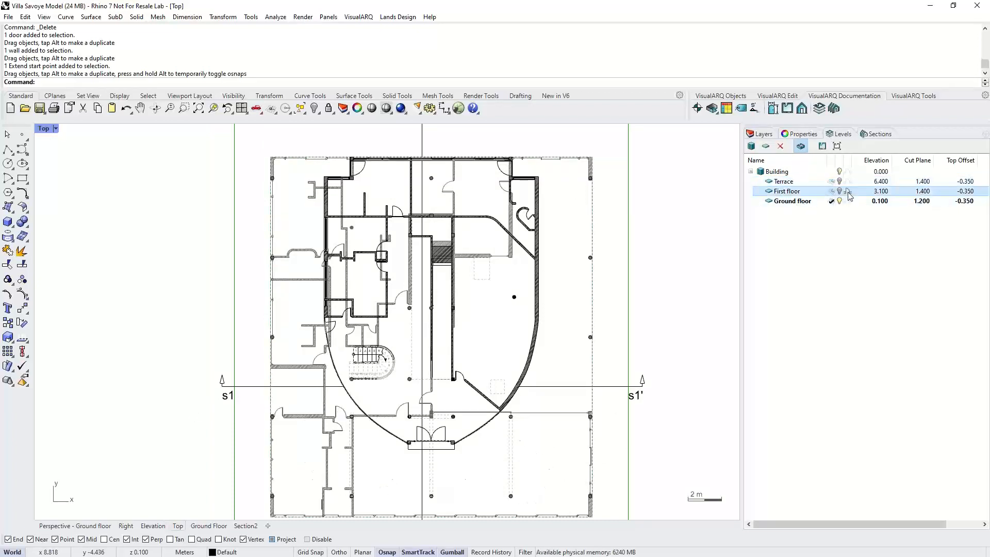
# - Show the whole Building without level cut planes in the Top and Perspective viewports
pyautogui.click(839, 175)
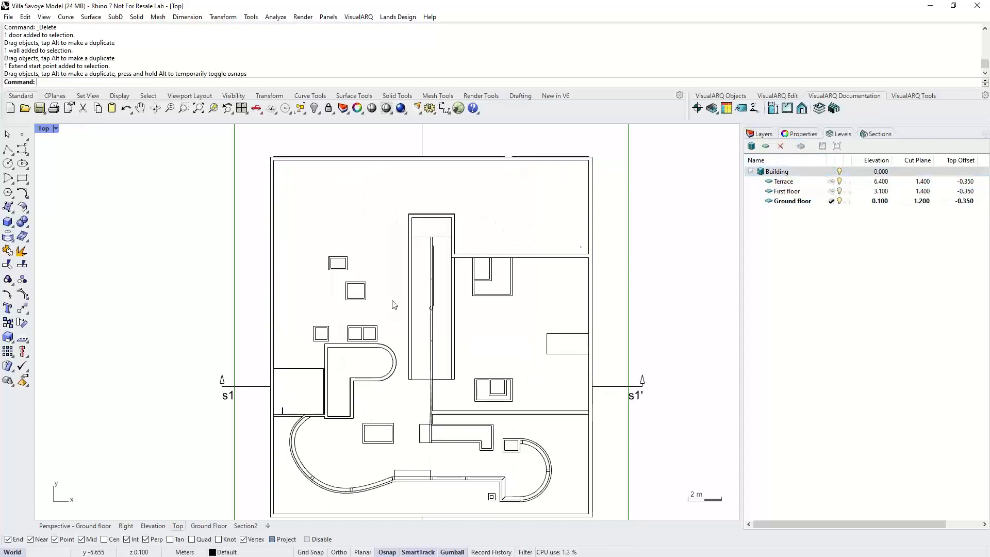
pyautogui.moveTo(321, 333); pyautogui.dragTo(288, 286, button='right')
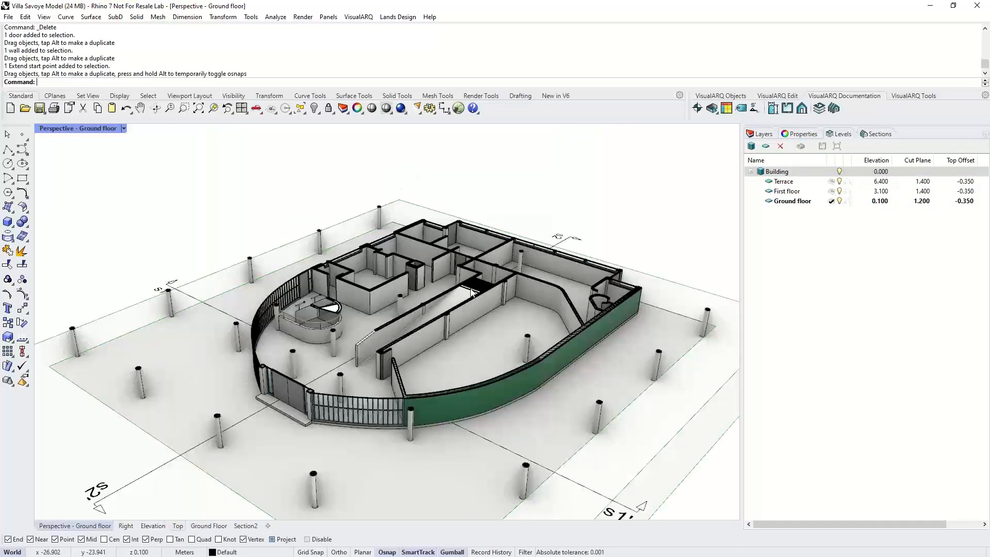
pyautogui.scroll(-5, 450, 333)
pyautogui.click(839, 172)
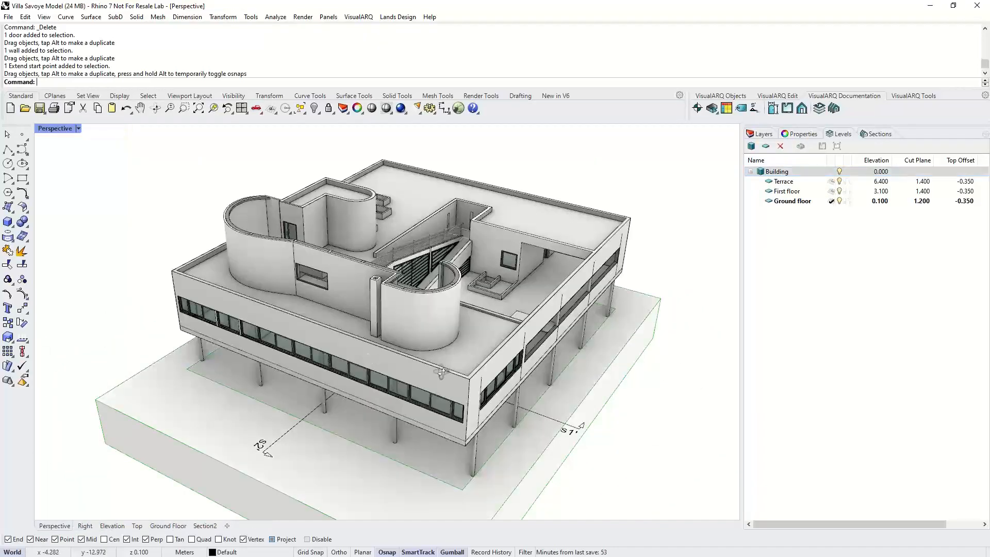
# - Apply section s2 to the Perspective viewport
pyautogui.moveTo(441, 372); pyautogui.dragTo(395, 353, button='right')
pyautogui.click(875, 134)
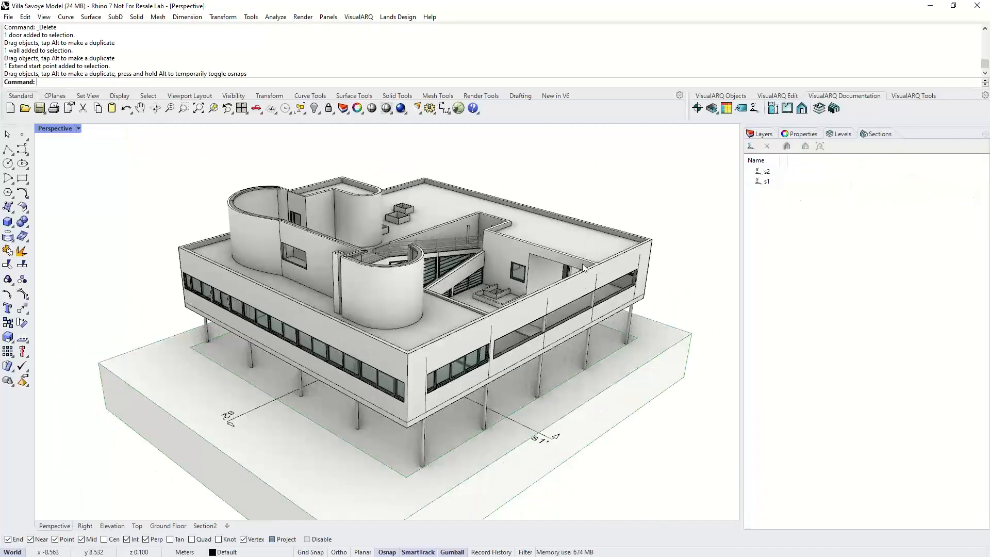
pyautogui.click(783, 172)
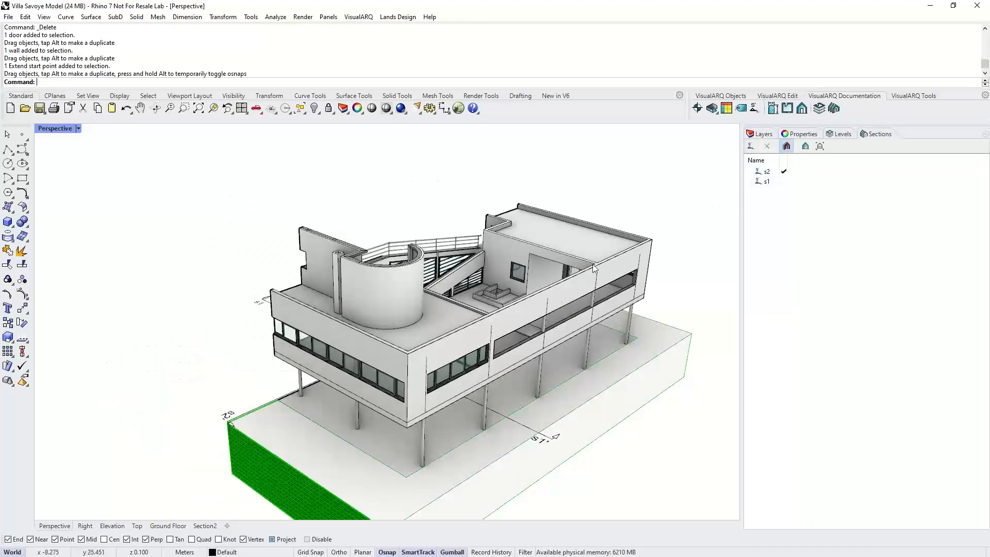
# - Apply section s1 to the Perspective viewport and select its section plane
pyautogui.moveTo(387, 376)
pyautogui.mouseDown(button='right')
pyautogui.moveTo(550, 369)
pyautogui.moveTo(426, 370)
pyautogui.moveTo(397, 384)
pyautogui.mouseUp(button='right')
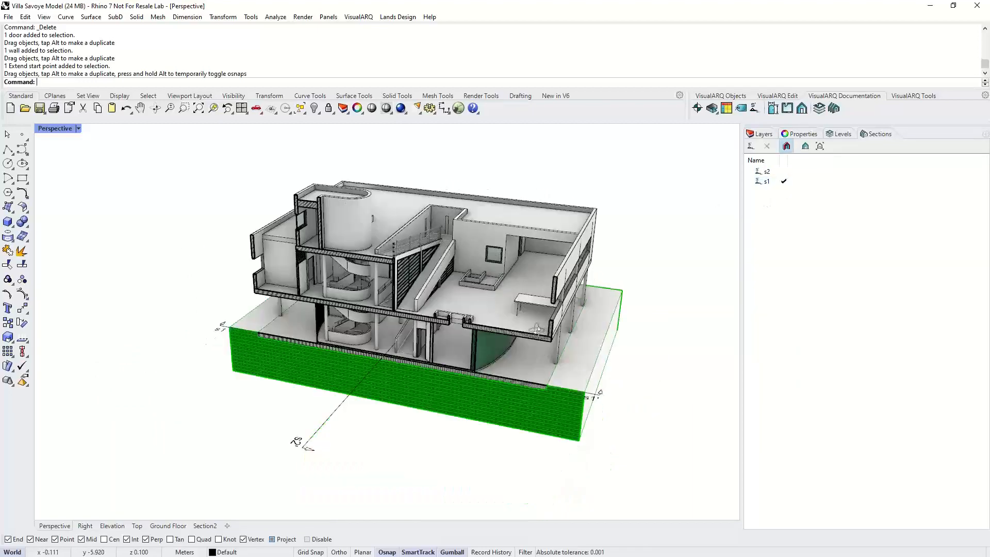
pyautogui.moveTo(626, 376); pyautogui.dragTo(585, 377, button='right')
pyautogui.moveTo(589, 410); pyautogui.dragTo(597, 400)
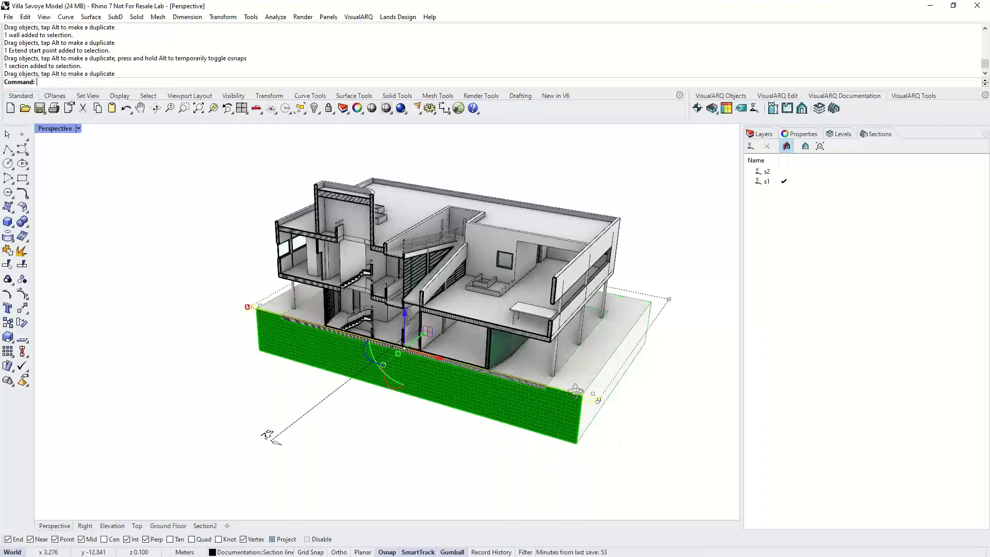
pyautogui.moveTo(576, 390); pyautogui.dragTo(551, 375, button='right')
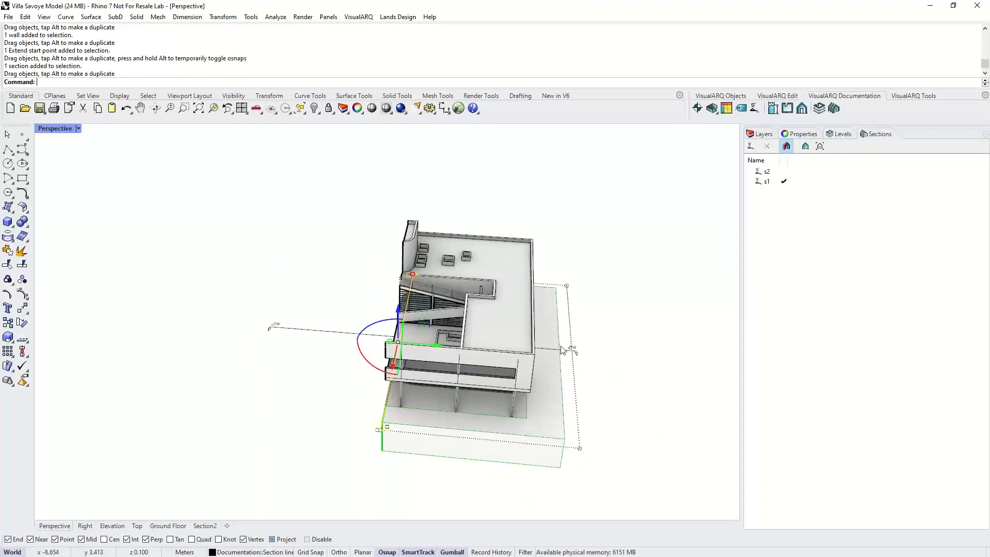
pyautogui.moveTo(522, 280); pyautogui.dragTo(583, 260, button='right')
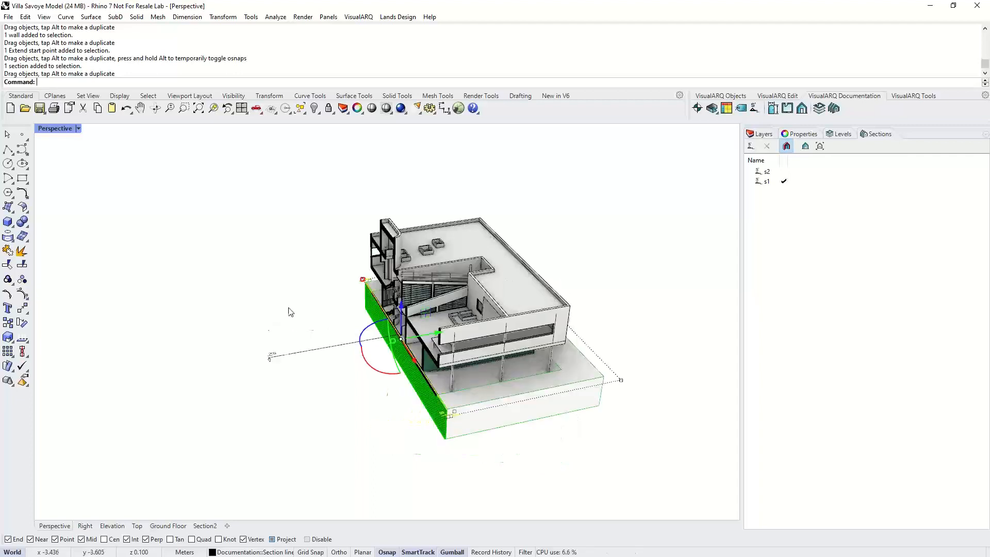
# - Draw a cone with the Cone command next to the building, setting its base, radius and height
pyautogui.click(12, 226)
pyautogui.click(22, 240)
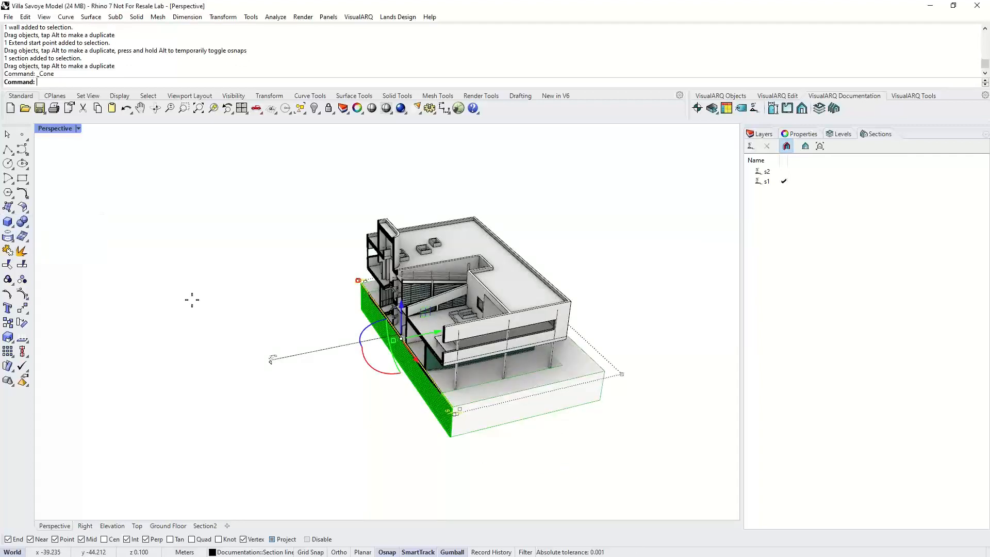
pyautogui.click(840, 134)
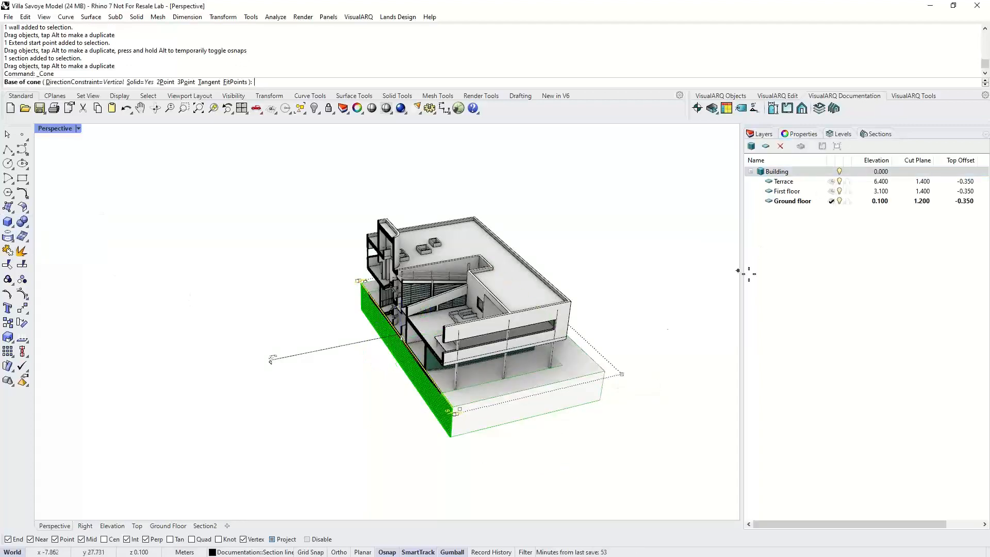
pyautogui.click(586, 353)
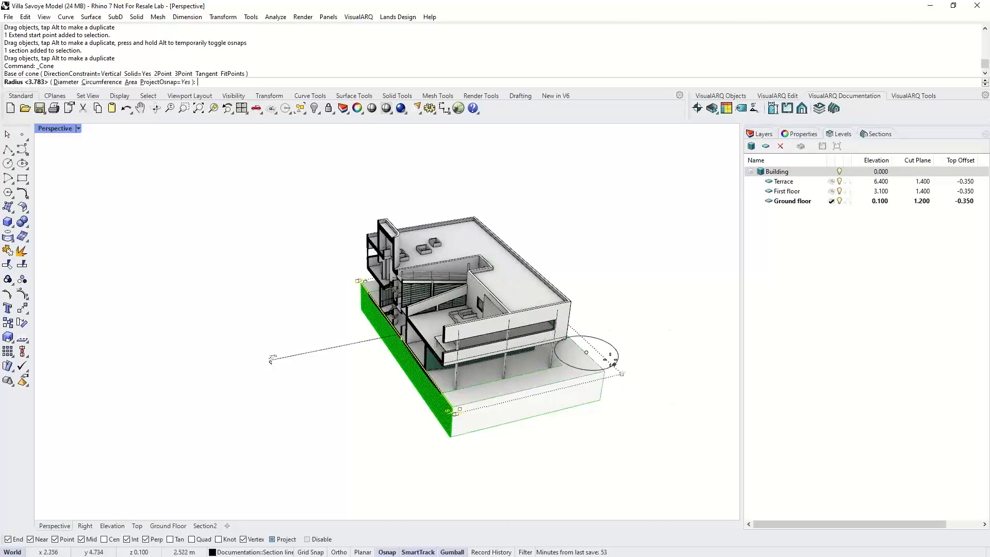
pyautogui.click(610, 361)
pyautogui.click(600, 266)
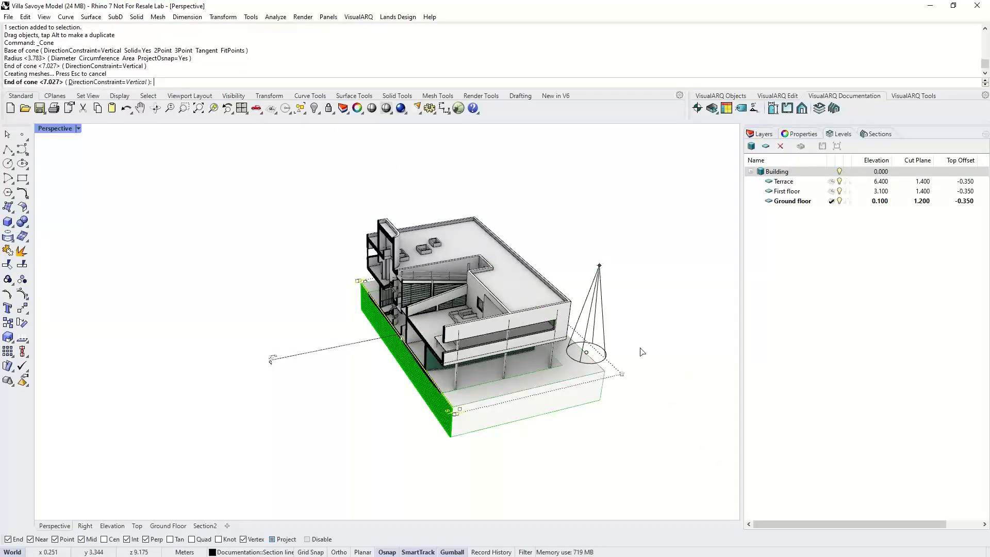
# - Move the cone behind the building, away from the section cut
pyautogui.moveTo(652, 400); pyautogui.dragTo(466, 420, button='right')
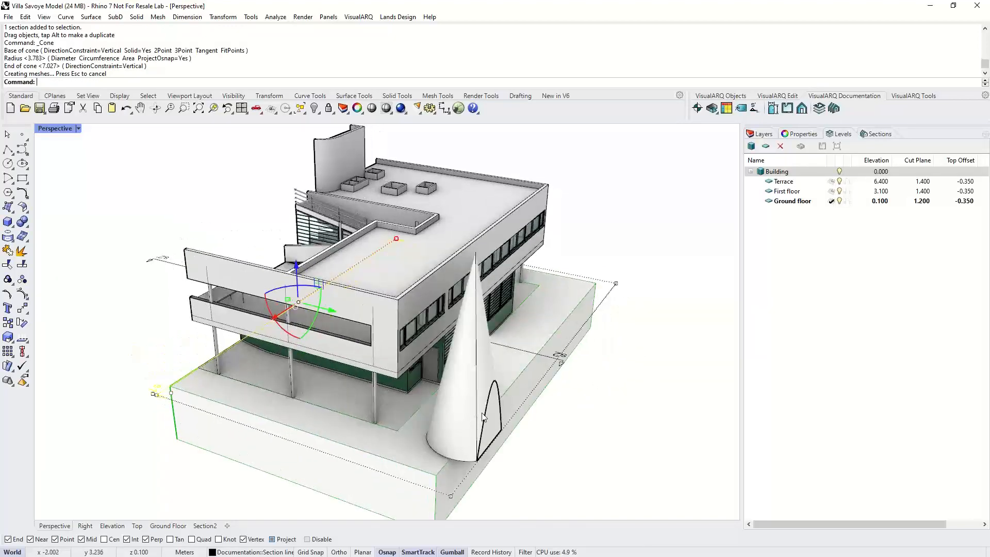
pyautogui.click(465, 420)
pyautogui.moveTo(484, 413); pyautogui.dragTo(538, 443)
pyautogui.moveTo(459, 406); pyautogui.dragTo(486, 415)
# - Inspect the section attributes of the sectioned building objects
pyautogui.moveTo(320, 384); pyautogui.dragTo(490, 375, button='right')
pyautogui.scroll(4, 370, 265)
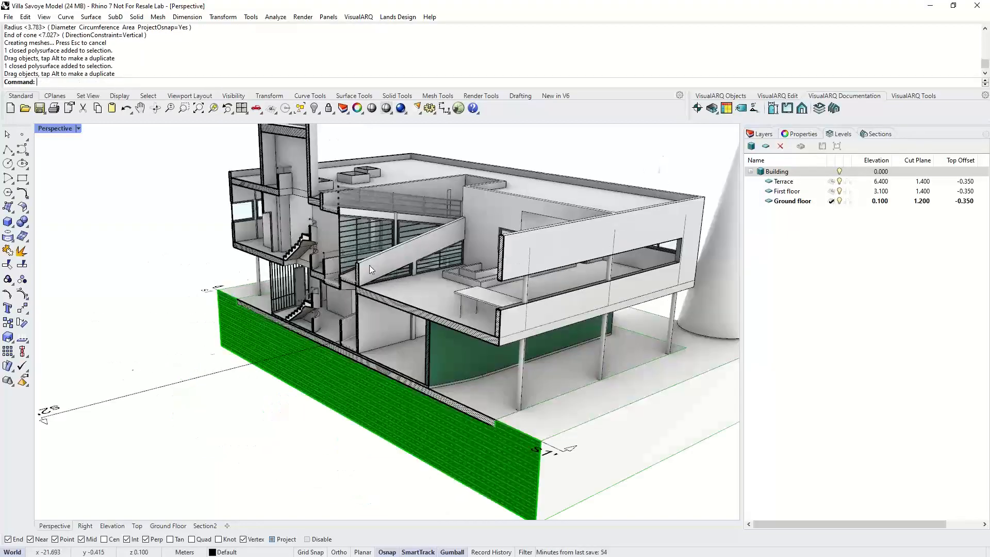
pyautogui.scroll(2, 369, 265)
pyautogui.scroll(2, 395, 321)
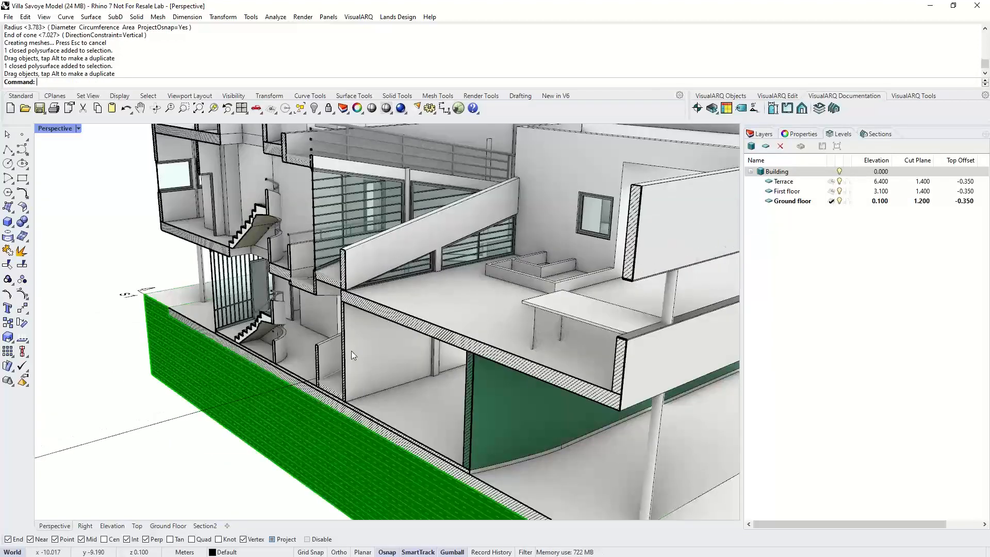
pyautogui.scroll(-4, 350, 355)
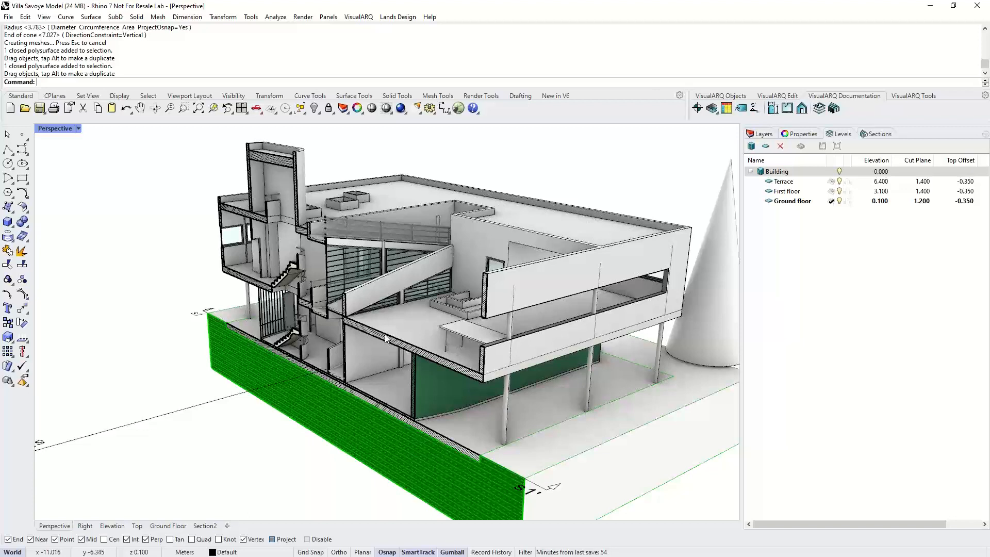
pyautogui.click(611, 447)
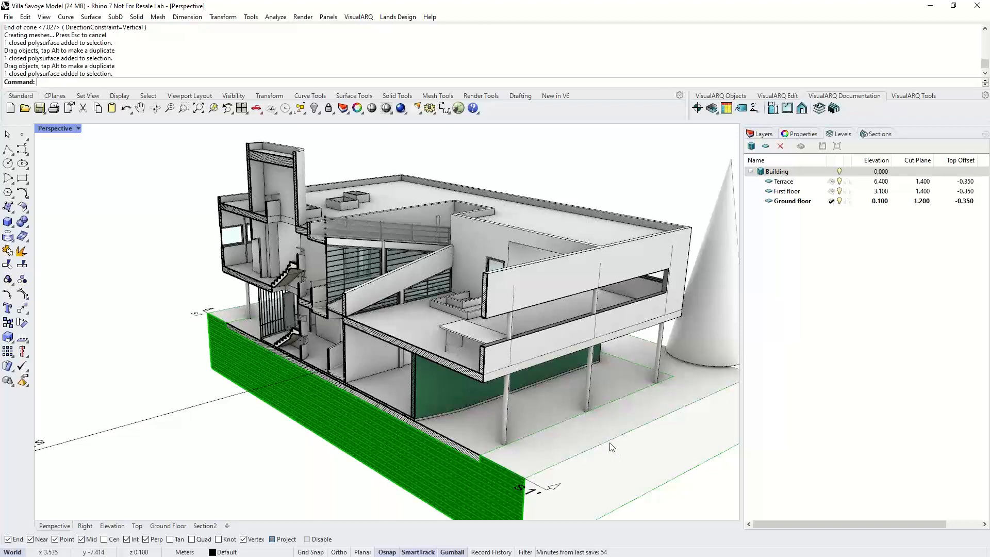
pyautogui.keyDown('shift'); pyautogui.moveTo(595, 440); pyautogui.dragTo(516, 410, button='right'); pyautogui.keyUp('shift')
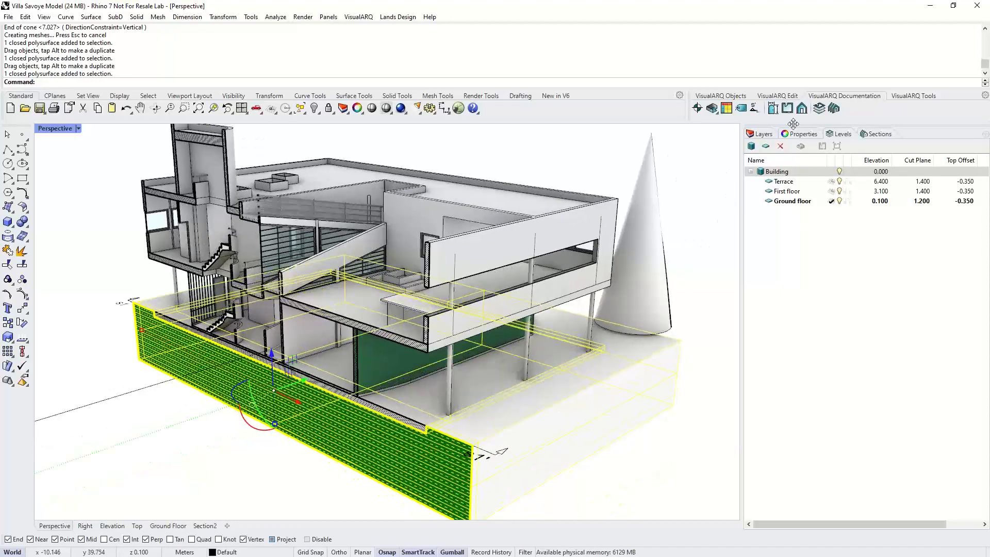
pyautogui.click(794, 135)
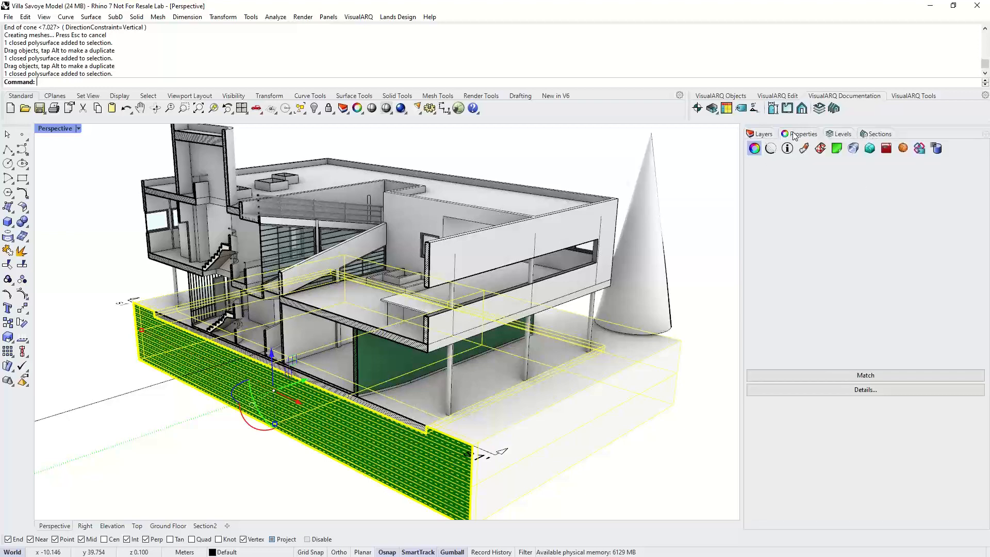
pyautogui.click(770, 149)
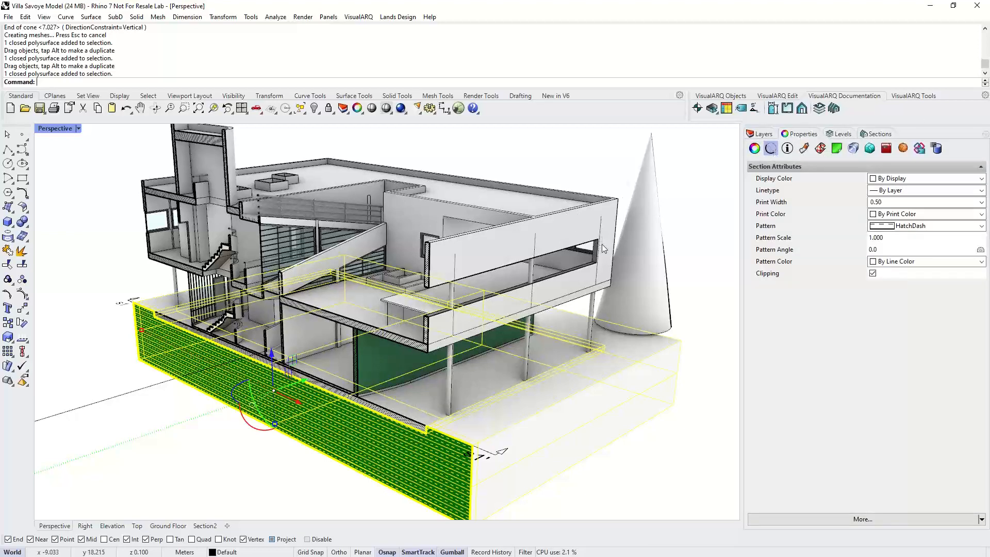
# - Set the cone's section pattern to HatchDash with a pattern angle of 45
pyautogui.click(635, 224)
pyautogui.moveTo(635, 224); pyautogui.dragTo(670, 343, button='right')
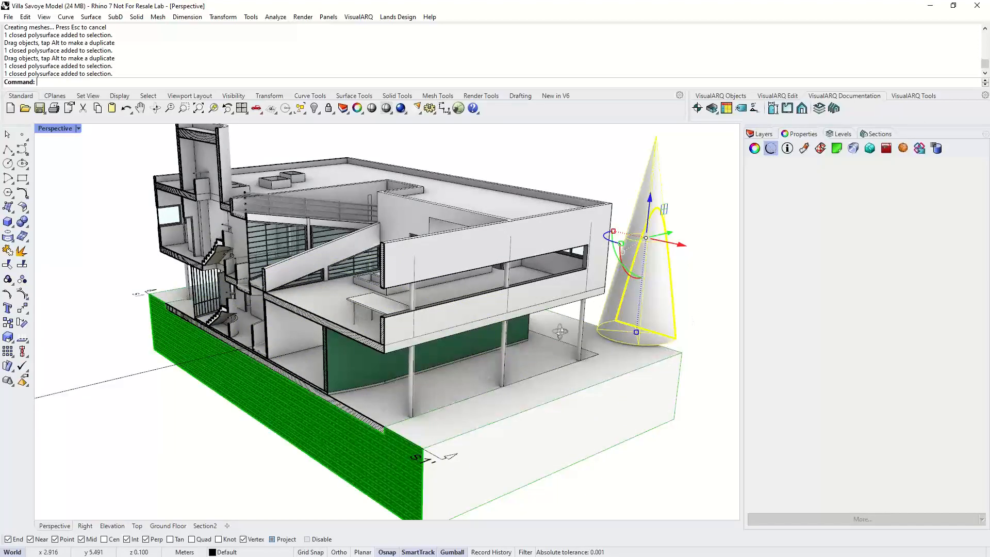
pyautogui.moveTo(560, 332); pyautogui.dragTo(560, 332, button='right')
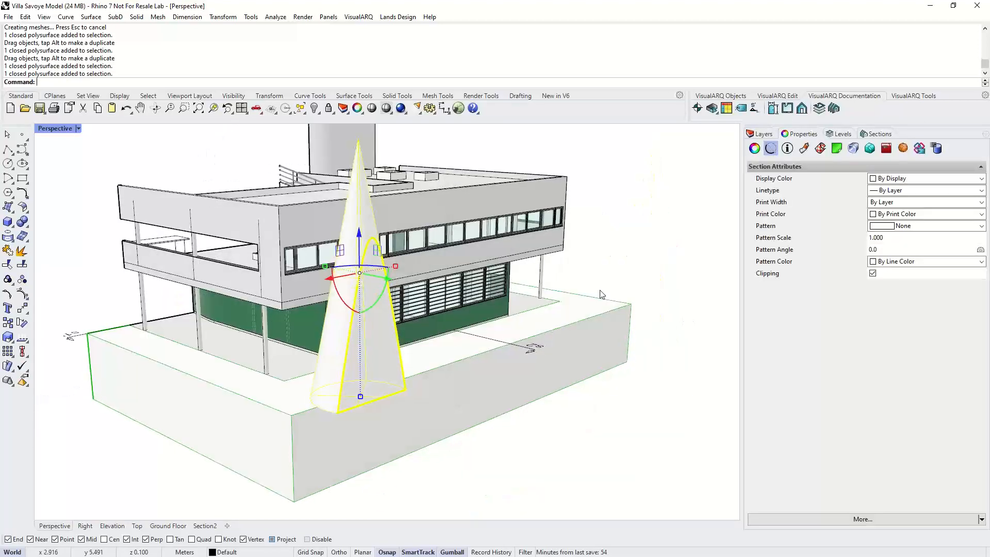
pyautogui.click(892, 226)
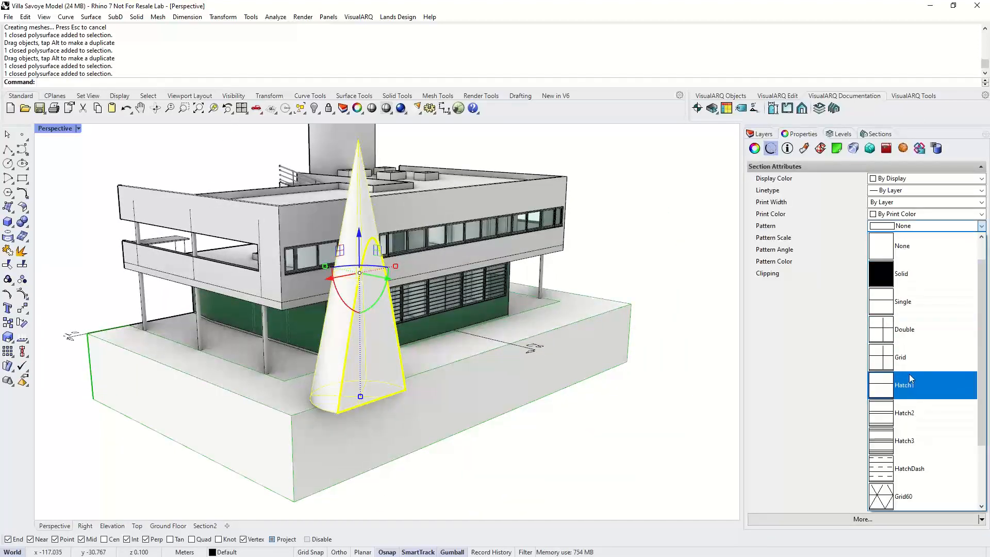
pyautogui.click(912, 468)
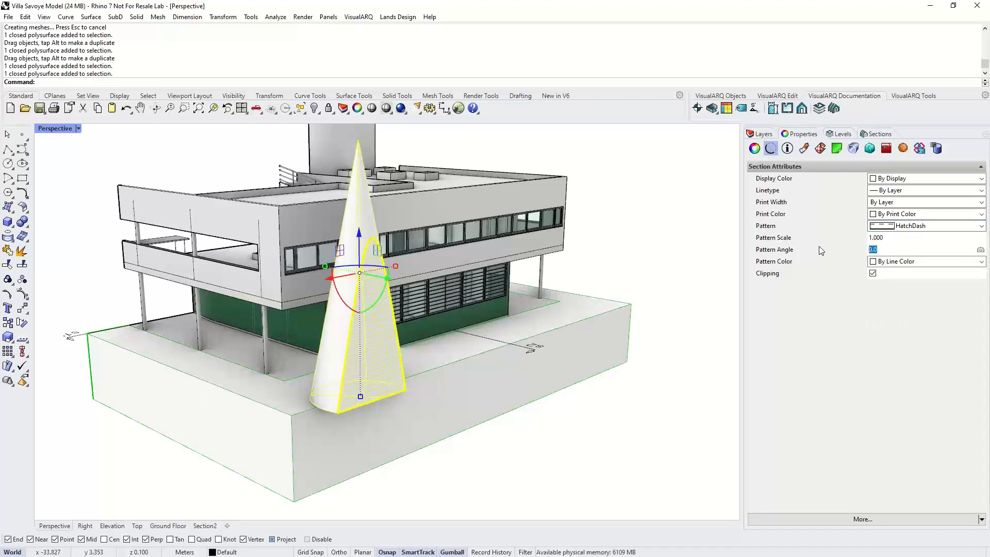
pyautogui.write('45')
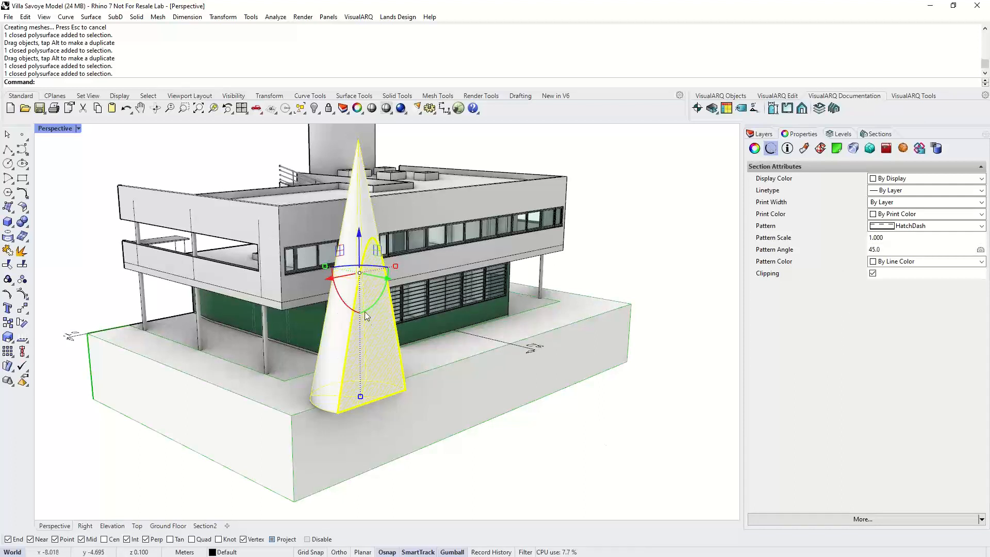
pyautogui.press('Escape')
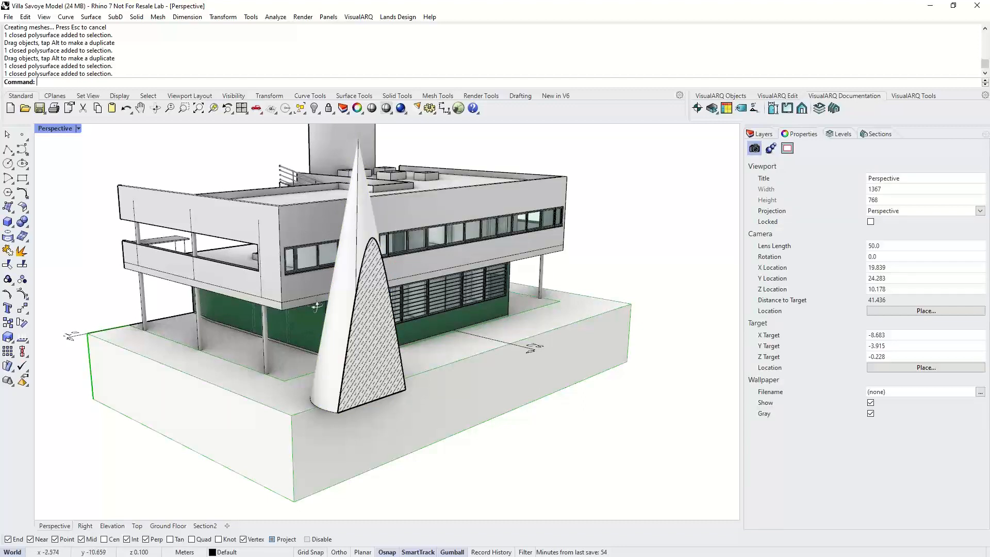
# - Disable the s1 section cut from the Sections panel
pyautogui.moveTo(312, 303); pyautogui.dragTo(390, 320, button='right')
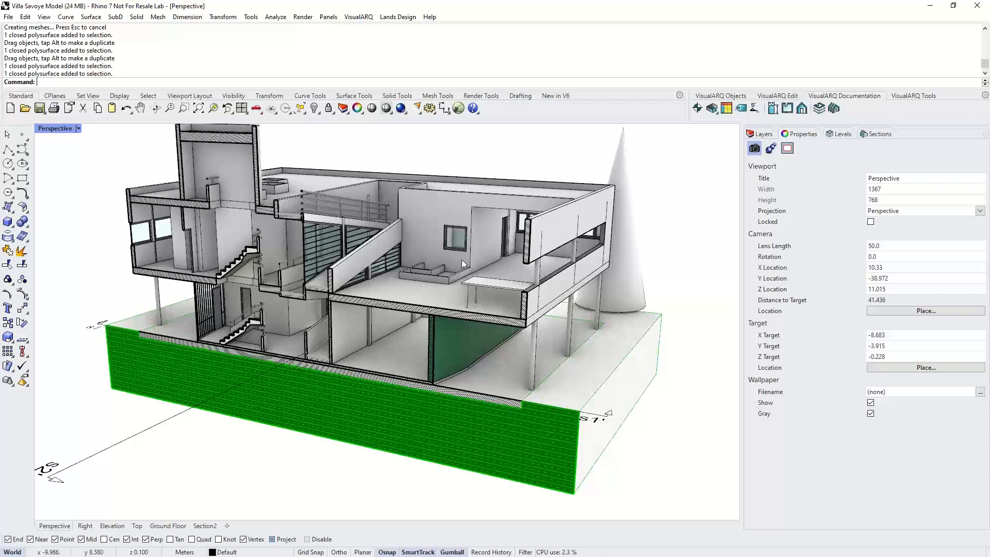
pyautogui.keyDown('shift'); pyautogui.moveTo(630, 201); pyautogui.dragTo(620, 219, button='right'); pyautogui.keyUp('shift')
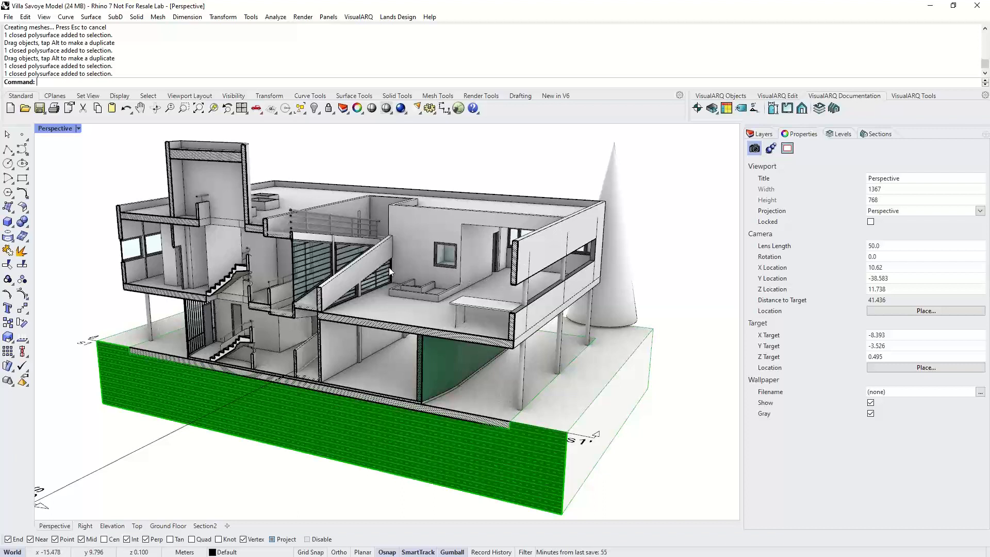
pyautogui.click(844, 135)
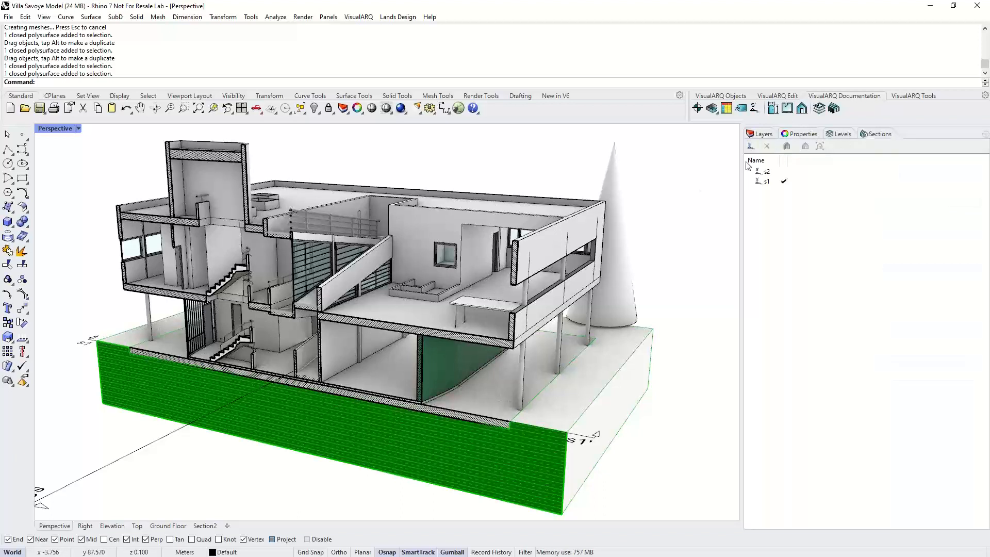
pyautogui.click(784, 181)
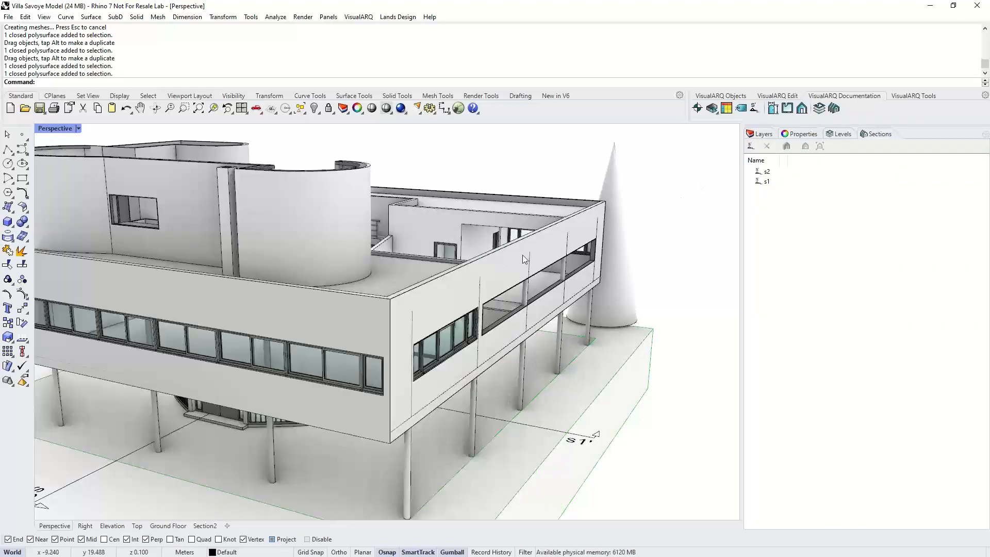
# - Add a new Arrow-style section with a stepped cutting line across the building and reference text s3
pyautogui.scroll(-5, 522, 254)
pyautogui.moveTo(521, 255); pyautogui.dragTo(464, 289, button='right')
pyautogui.click(750, 147)
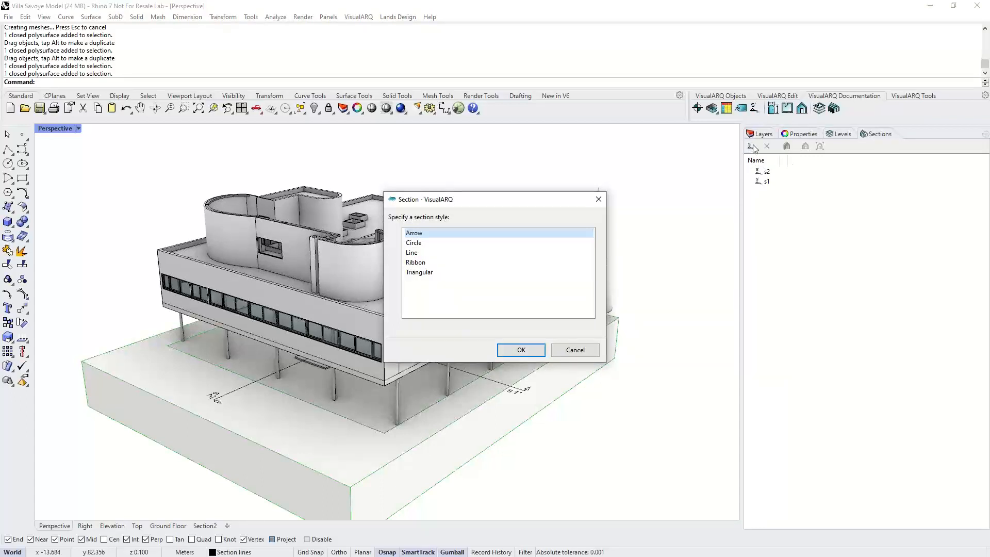
pyautogui.click(503, 349)
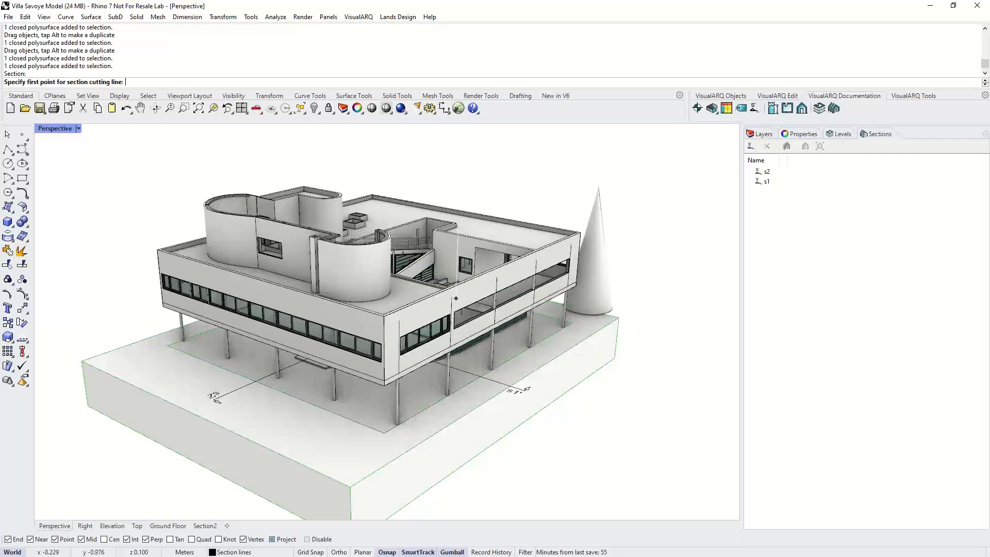
pyautogui.moveTo(455, 297); pyautogui.dragTo(309, 368, button='right')
pyautogui.click(308, 539)
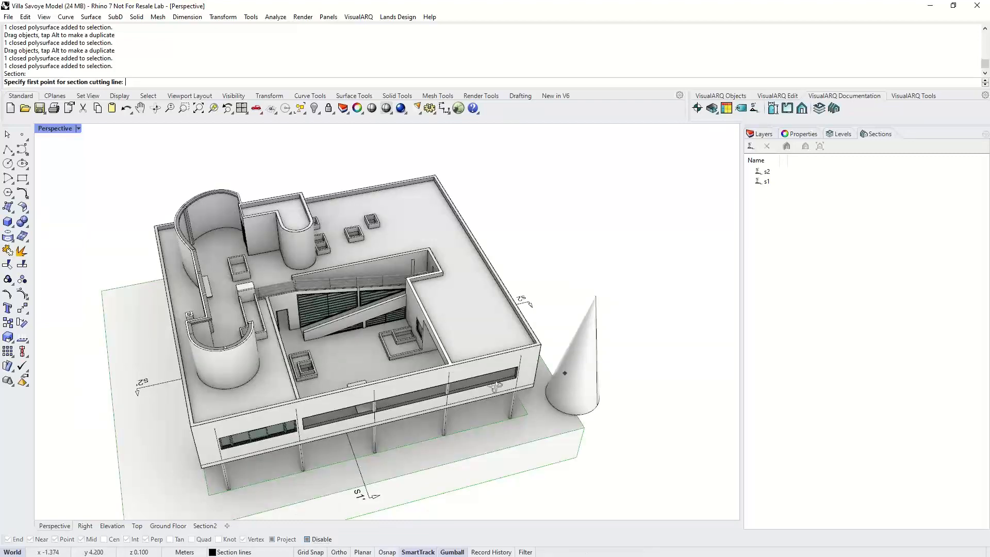
pyautogui.moveTo(562, 375); pyautogui.dragTo(601, 358, button='right')
pyautogui.click(167, 446)
pyautogui.click(333, 553)
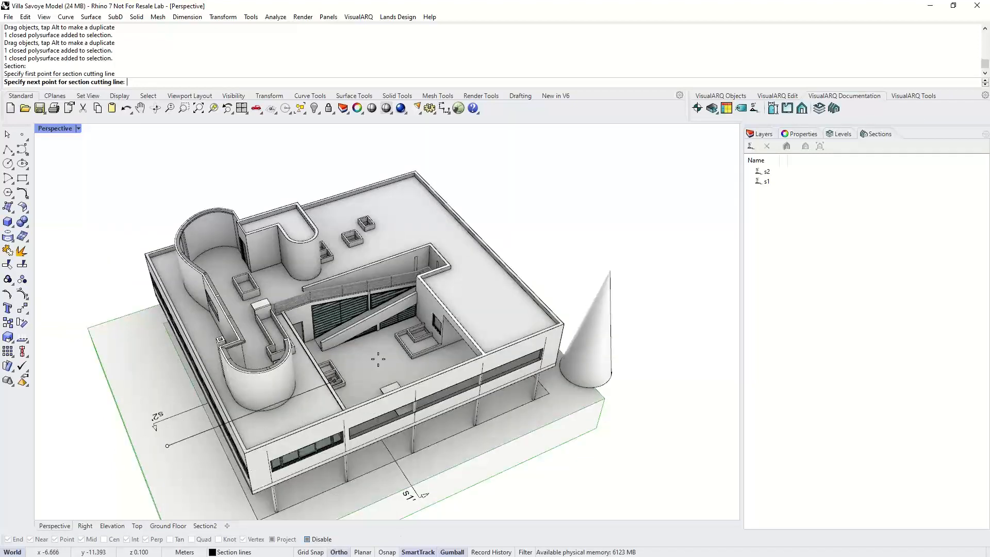
pyautogui.click(382, 352)
pyautogui.click(371, 334)
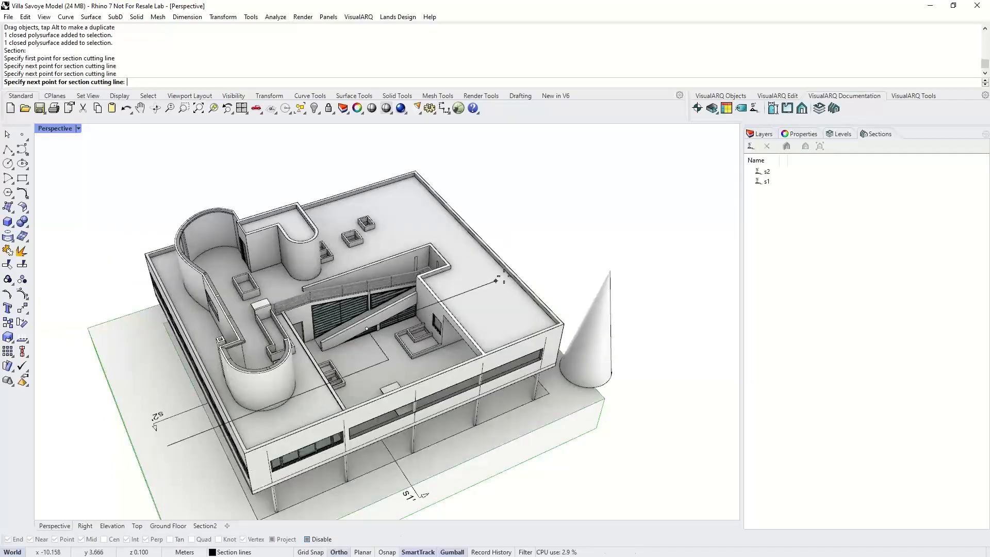
pyautogui.click(524, 266)
pyautogui.rightClick(524, 266)
pyautogui.scroll(-3, 525, 266)
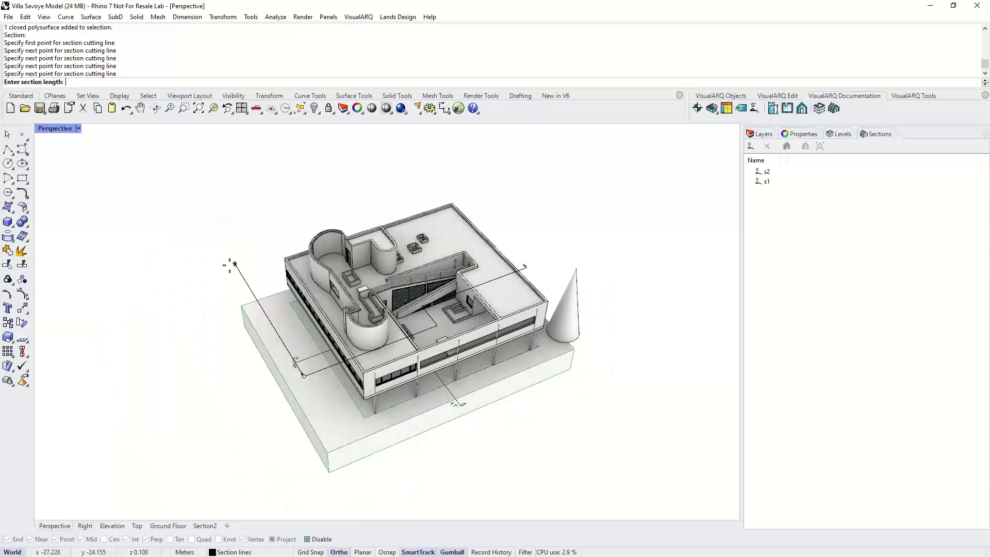
pyautogui.click(250, 277)
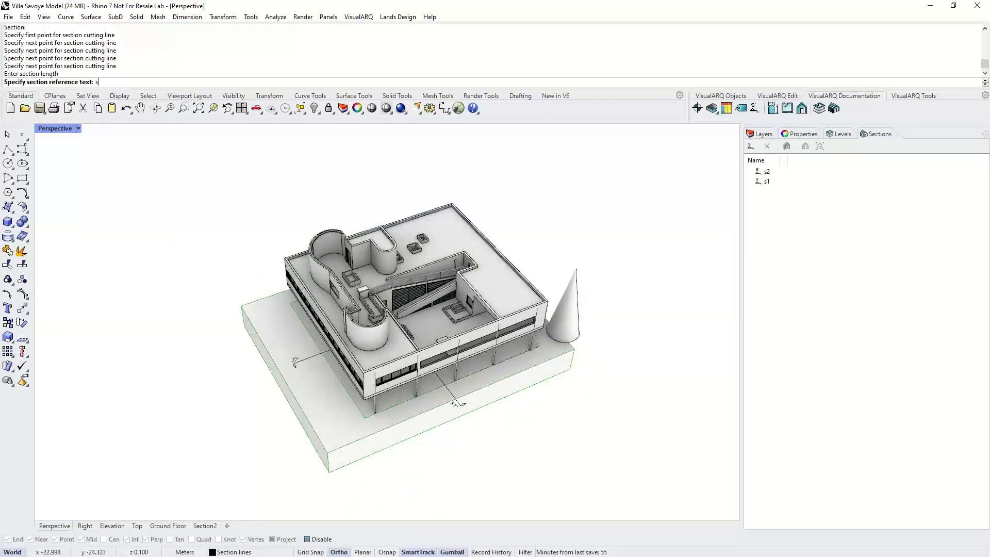
pyautogui.write('s3')
pyautogui.press('Return')
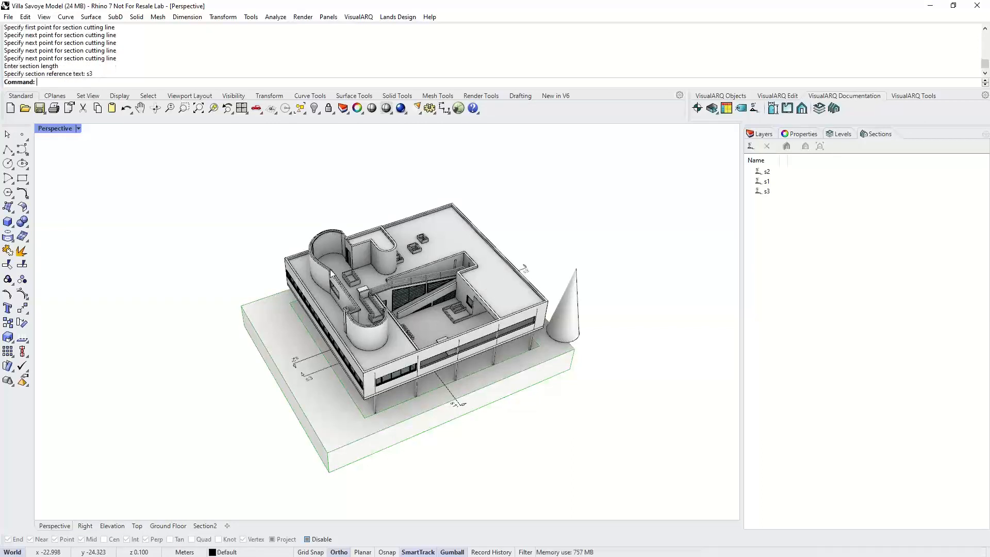
# - Activate section s3 to cut the building along its stepped line
pyautogui.click(781, 197)
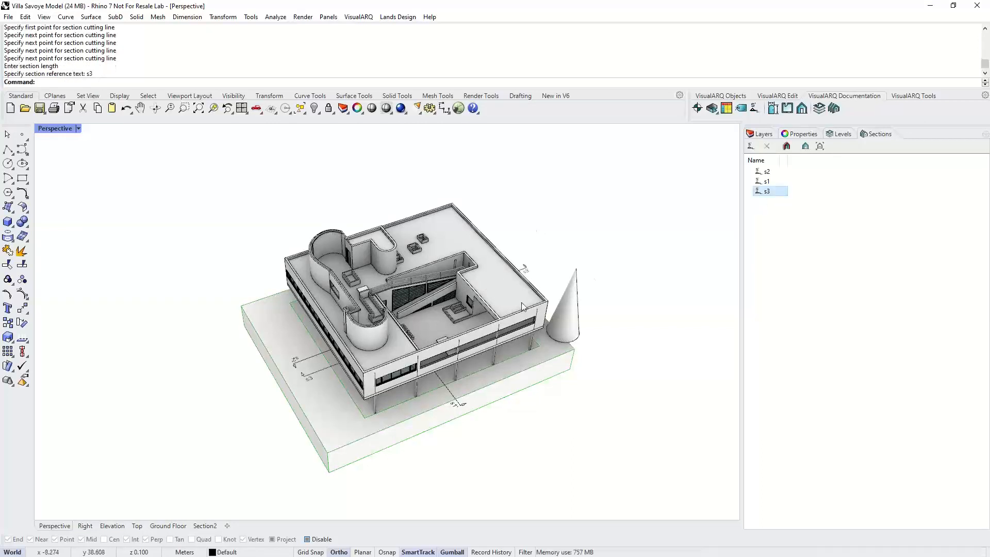
pyautogui.moveTo(273, 358); pyautogui.dragTo(420, 319, button='right')
pyautogui.scroll(1, 413, 330)
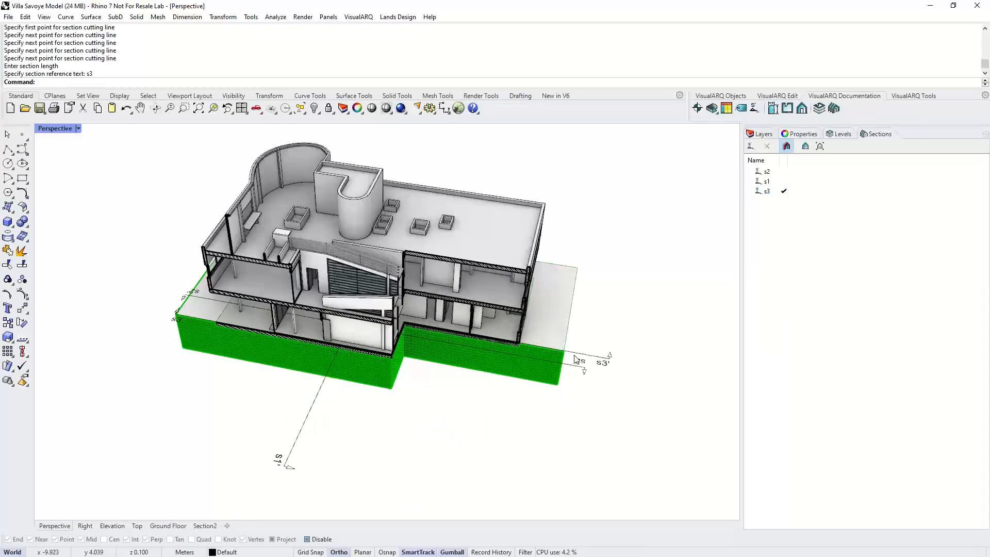
pyautogui.scroll(1, 575, 357)
# - Move a corner control point of the s3 cutting line to reshape the stepped cut
pyautogui.click(589, 359)
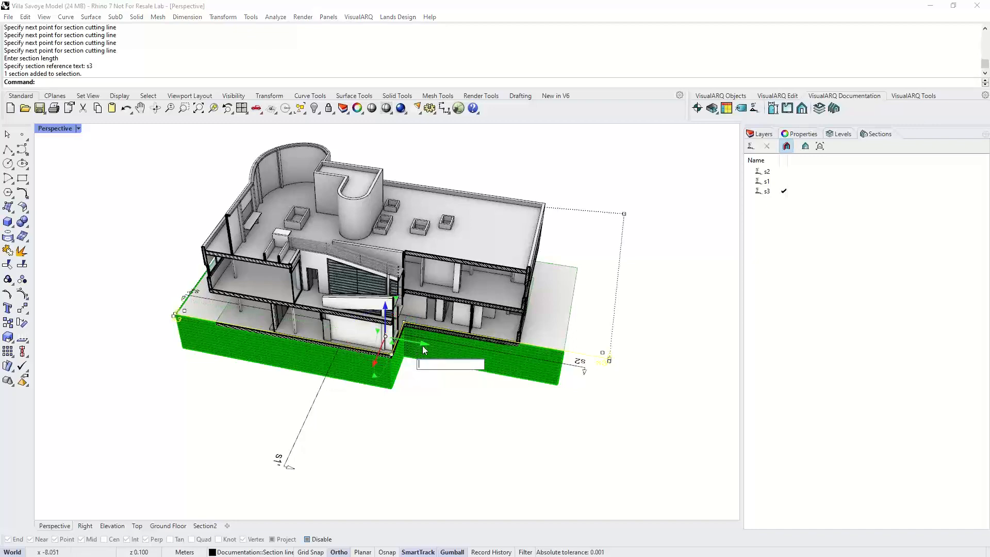
pyautogui.moveTo(422, 343); pyautogui.dragTo(398, 351)
pyautogui.scroll(5, 398, 351)
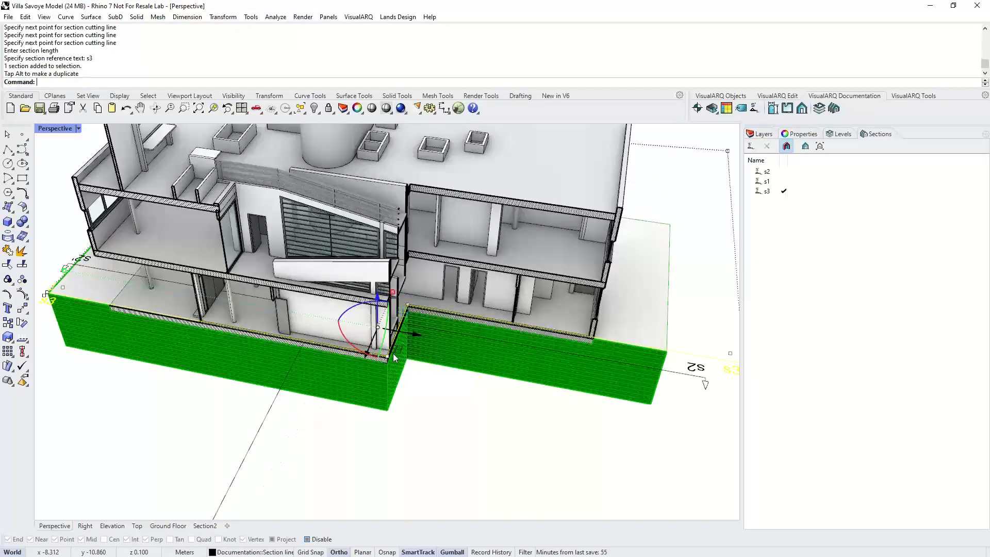
pyautogui.click(387, 355)
pyautogui.moveTo(424, 363); pyautogui.dragTo(365, 363)
pyautogui.moveTo(420, 404); pyautogui.dragTo(422, 404)
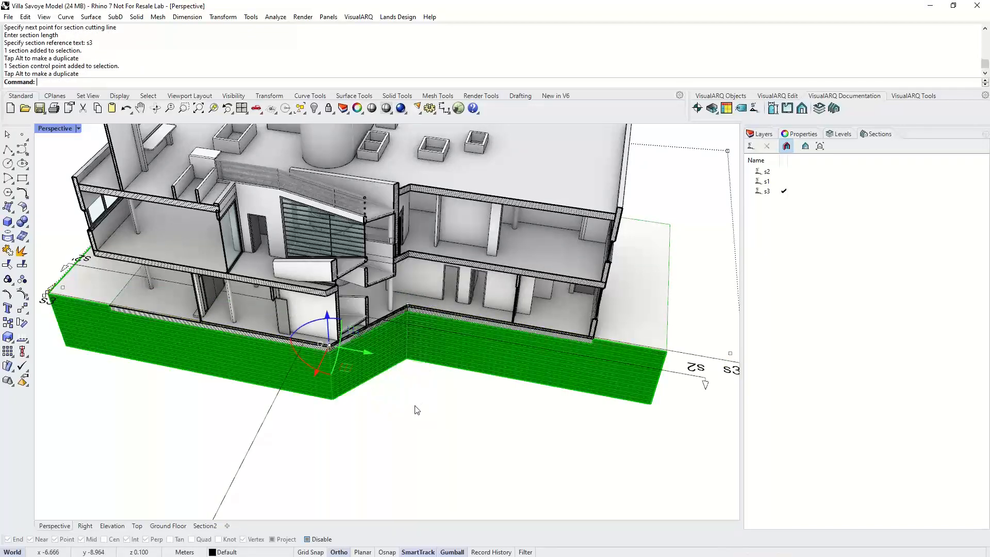
pyautogui.scroll(-5, 416, 410)
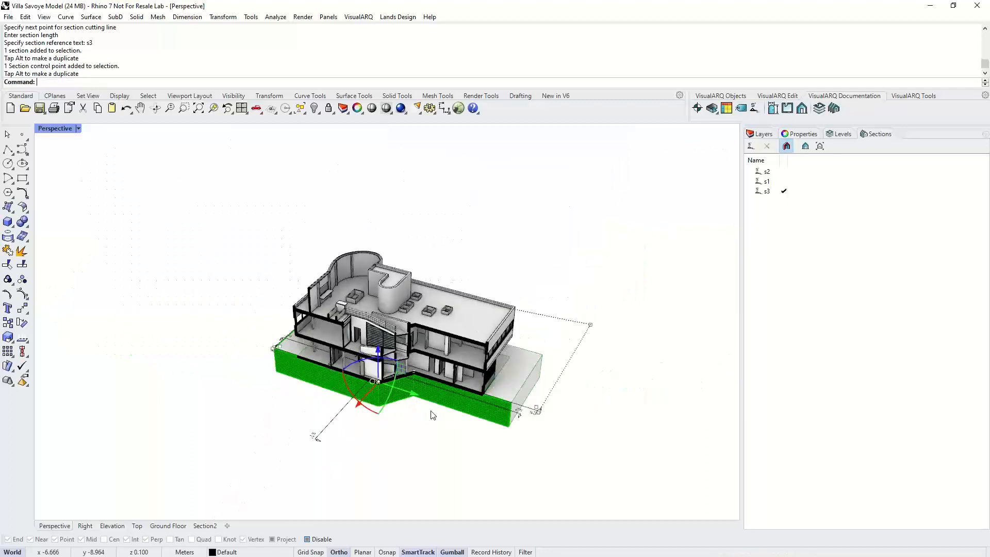
pyautogui.scroll(4, 433, 415)
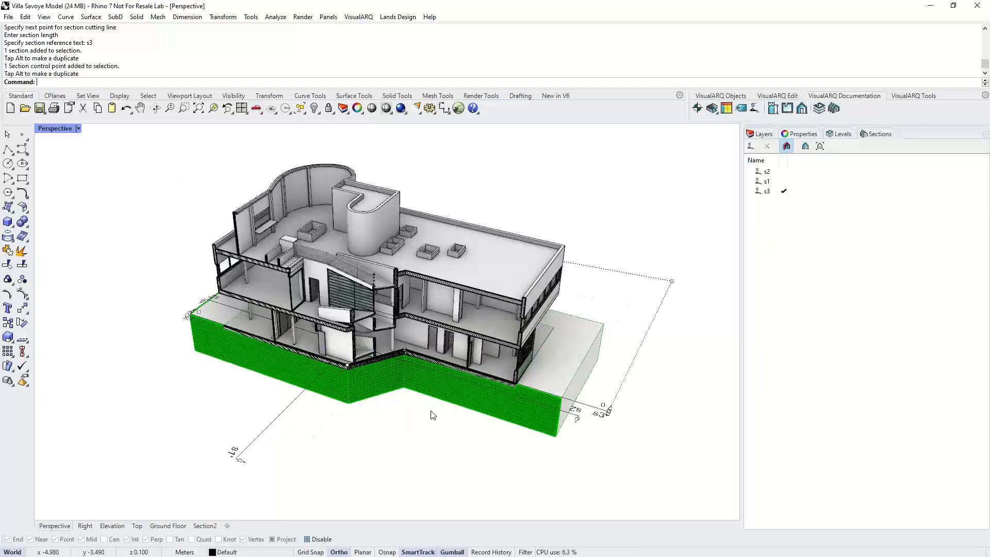
pyautogui.press('Escape')
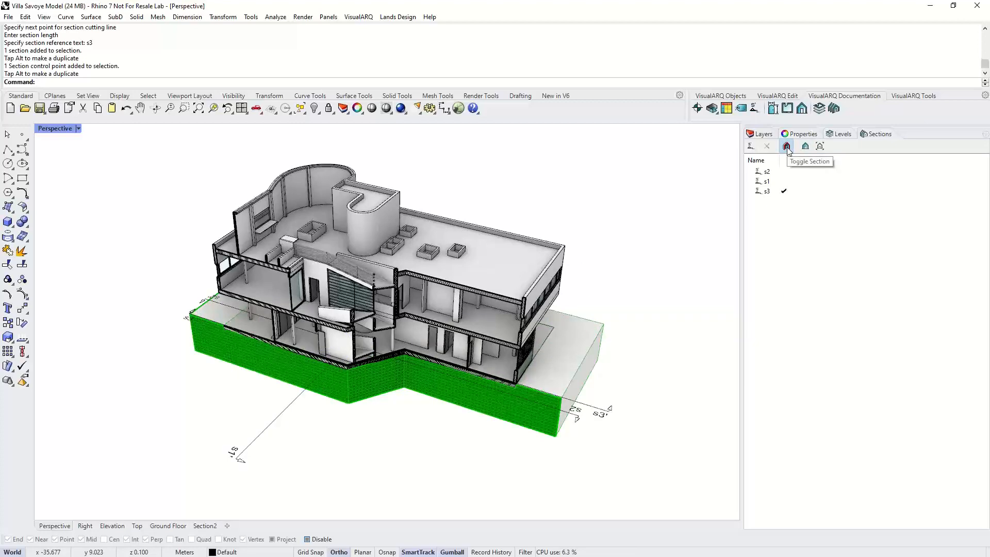
# - Turn off section s3 to show the whole building again
pyautogui.click(786, 147)
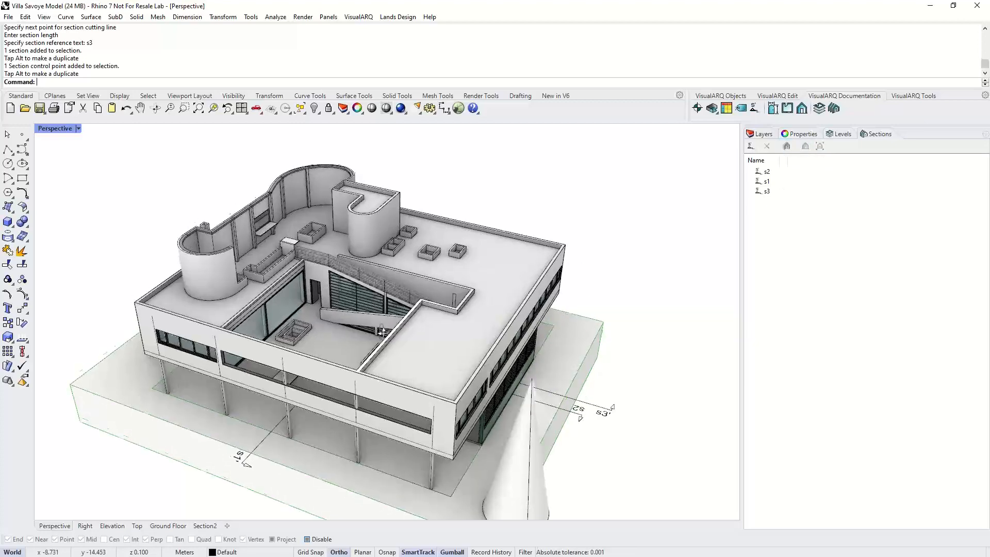
pyautogui.moveTo(382, 331); pyautogui.dragTo(448, 317, button='right')
pyautogui.scroll(-3, 447, 317)
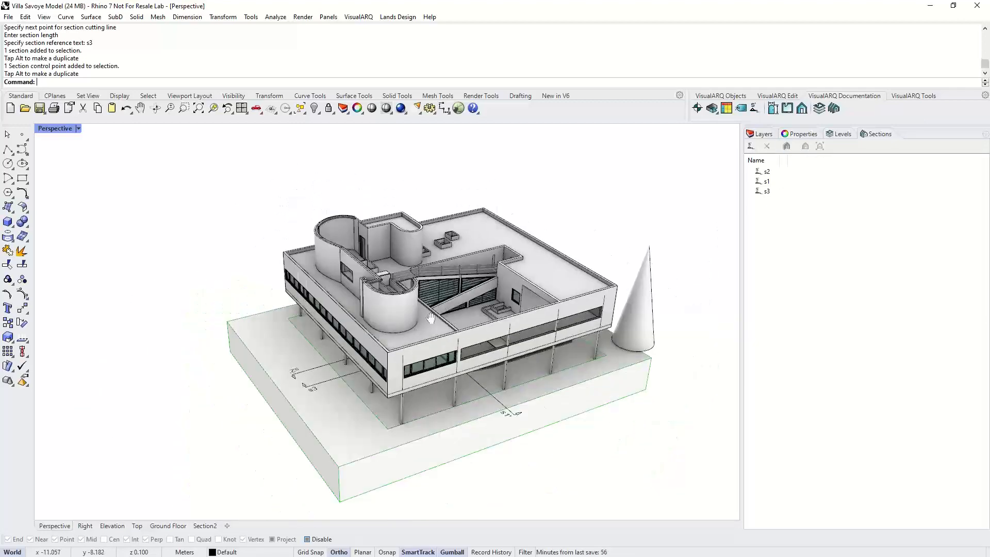
pyautogui.keyDown('shift'); pyautogui.moveTo(429, 372); pyautogui.dragTo(403, 368, button='right'); pyautogui.keyUp('shift')
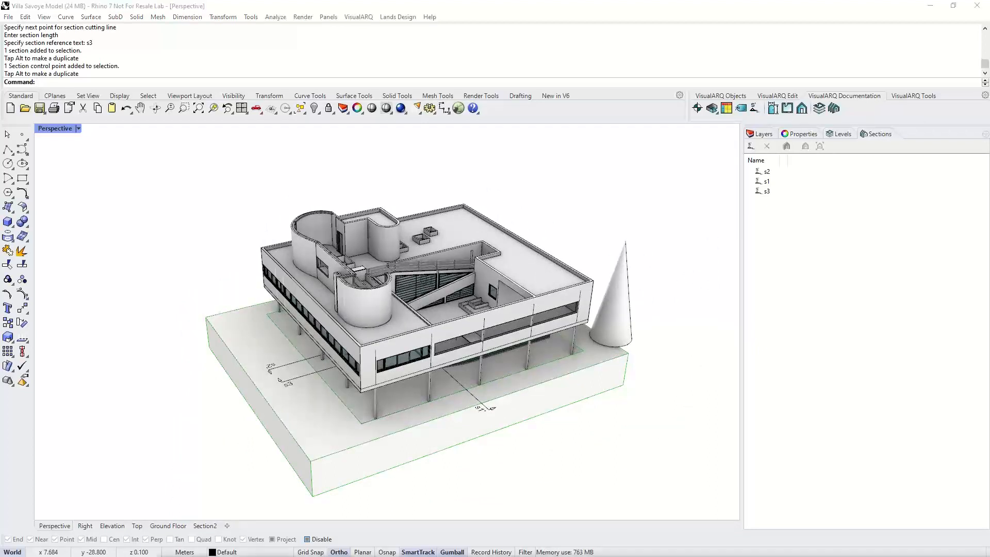
# - Open the Ground floor level plan view in the Top viewport
pyautogui.click(727, 96)
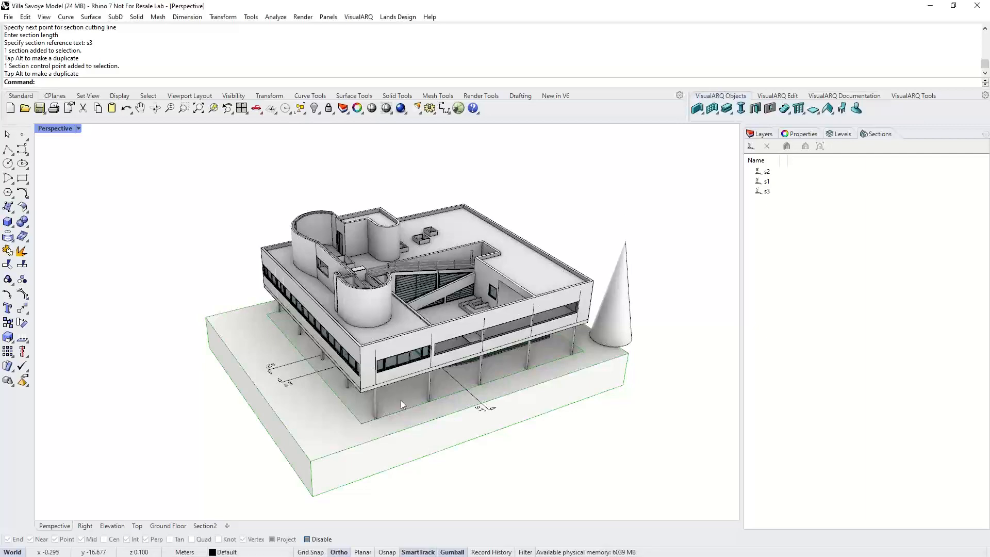
pyautogui.moveTo(367, 390); pyautogui.dragTo(410, 393, button='right')
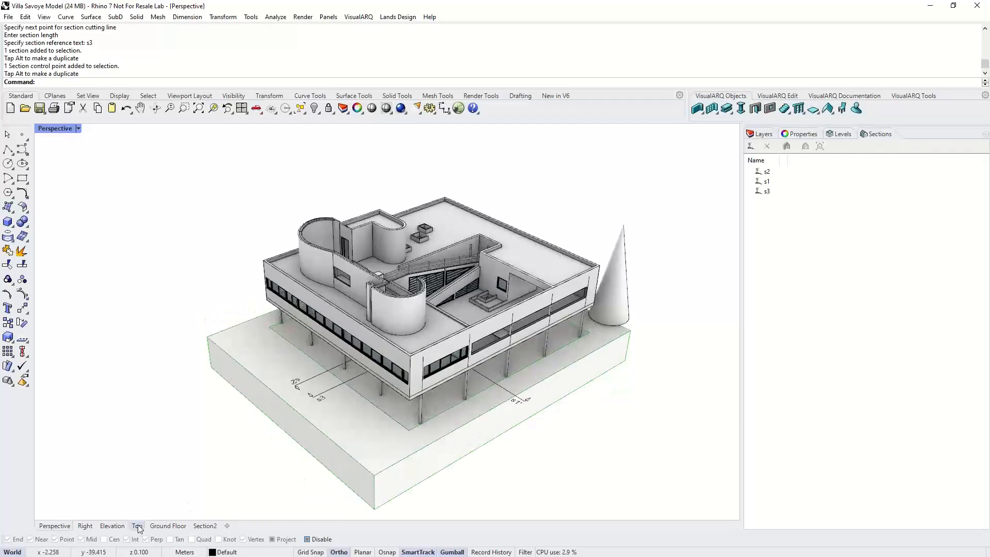
pyautogui.click(137, 525)
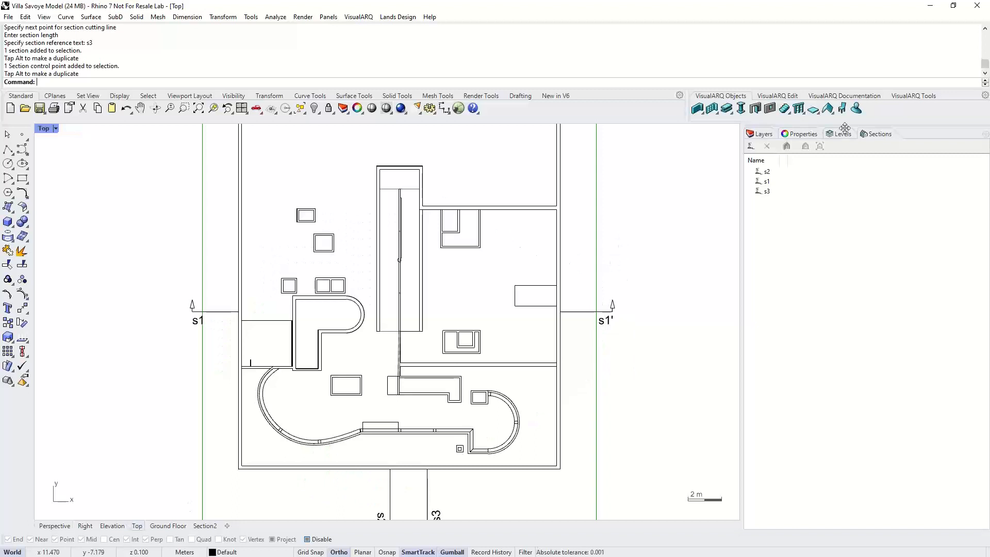
pyautogui.click(841, 134)
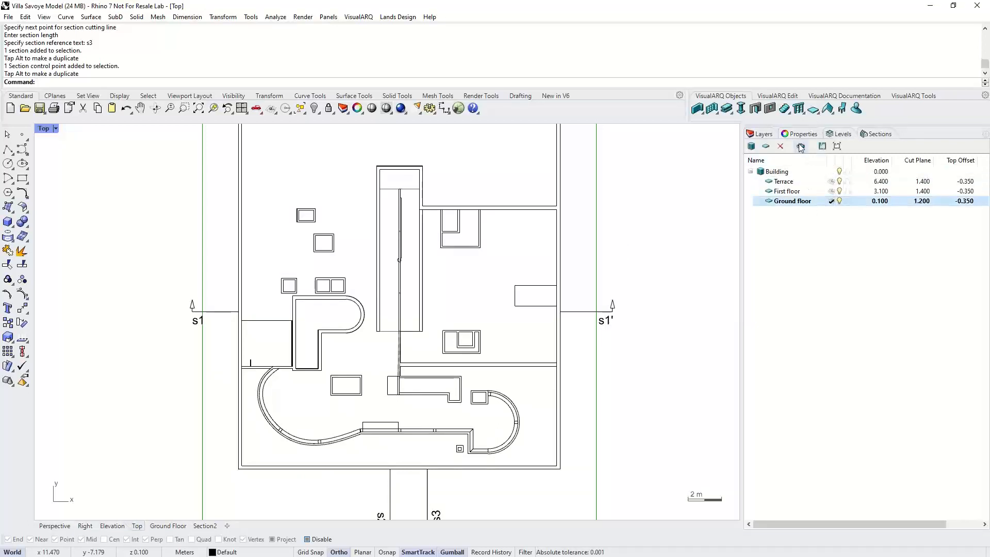
pyautogui.click(801, 147)
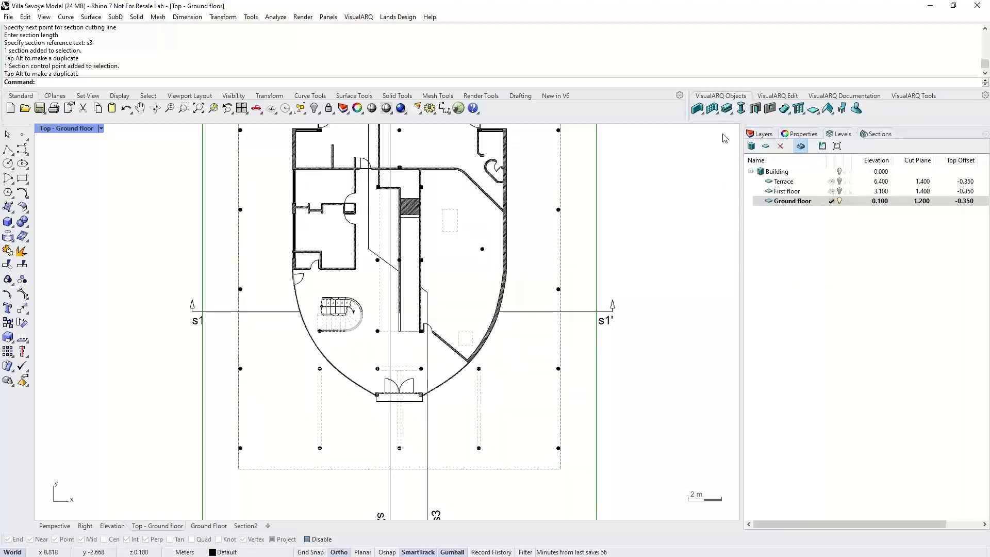
# - Delete the two short walls west of the curved doorway on the ground floor plan
pyautogui.moveTo(672, 186); pyautogui.dragTo(676, 203, button='right')
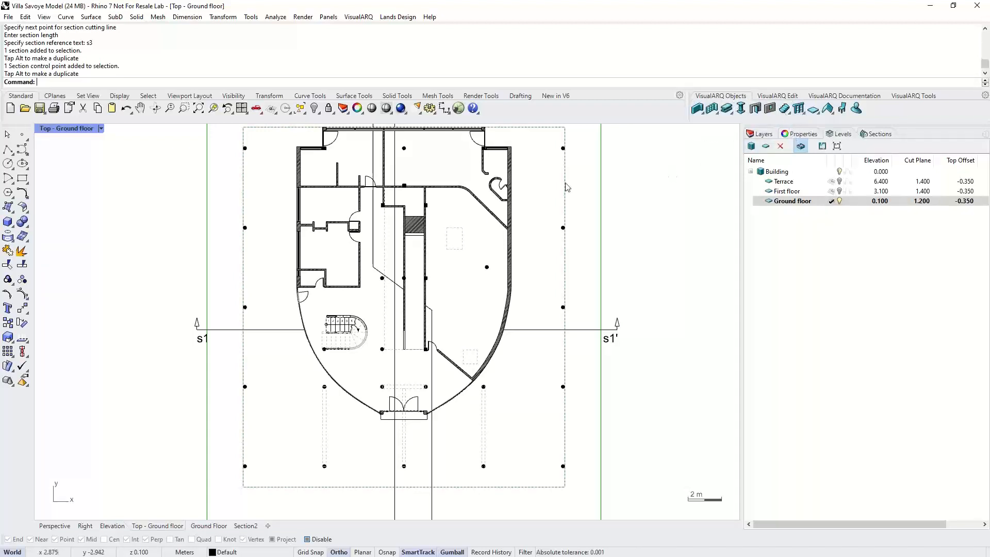
pyautogui.scroll(5, 317, 201)
pyautogui.moveTo(317, 201); pyautogui.dragTo(314, 271, button='right')
pyautogui.scroll(4, 399, 307)
pyautogui.moveTo(415, 338); pyautogui.dragTo(313, 345)
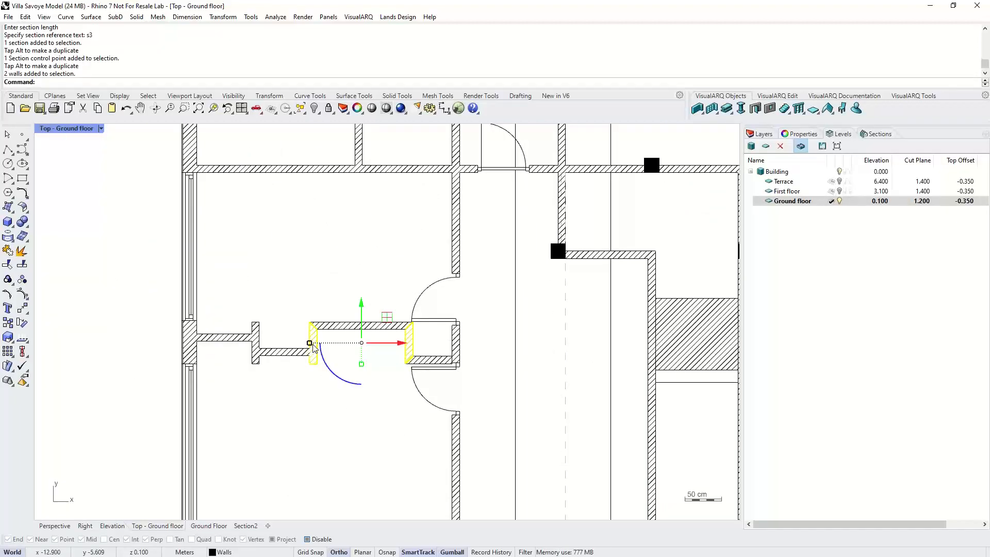
pyautogui.press('Delete')
# - Delete the remaining walls around the curved doorway, including the short stub beside it
pyautogui.moveTo(372, 379); pyautogui.dragTo(242, 313)
pyautogui.press('Delete')
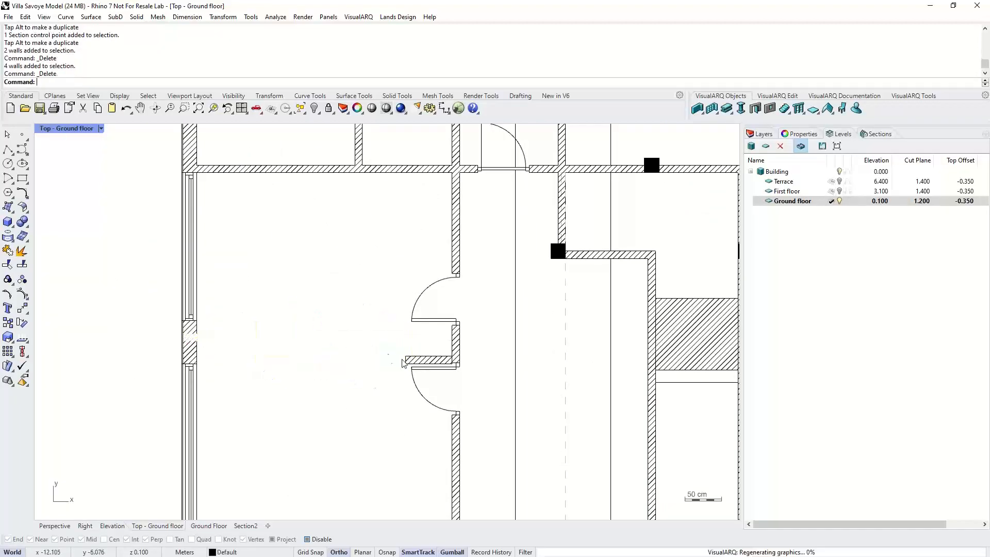
pyautogui.click(404, 361)
pyautogui.press('Delete')
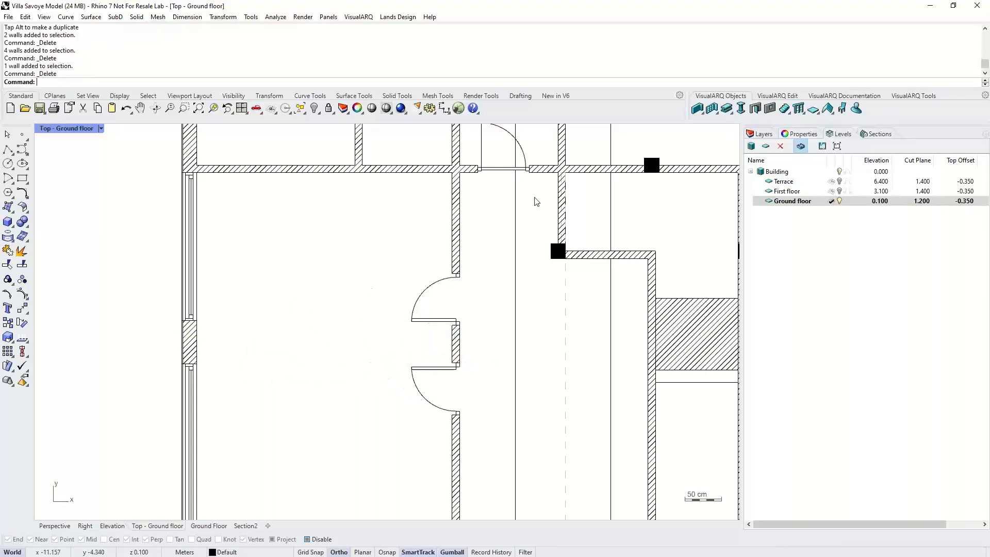
# - Draw a left-aligned Exterior 100mm wall from the west exterior wall straight to the curved doorway wall
pyautogui.click(697, 108)
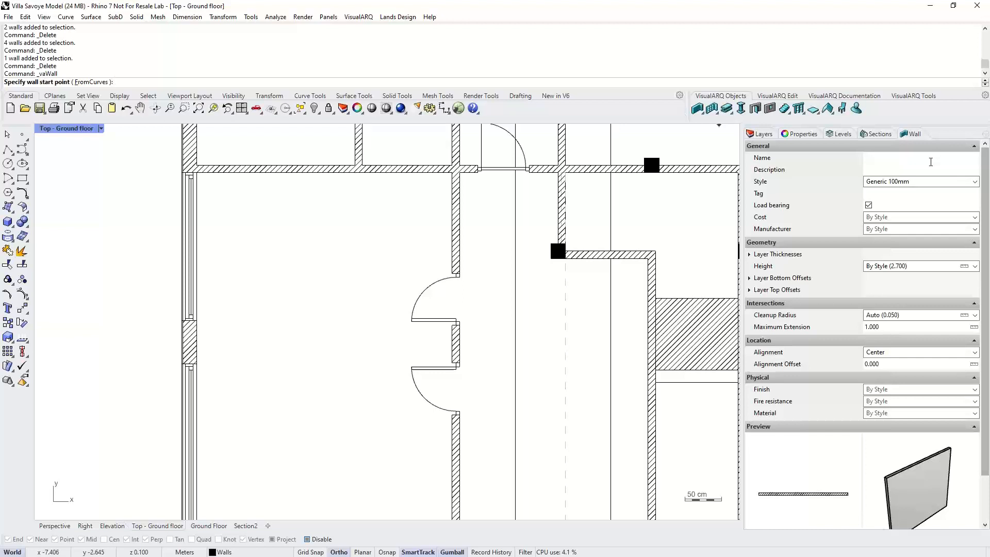
pyautogui.click(975, 182)
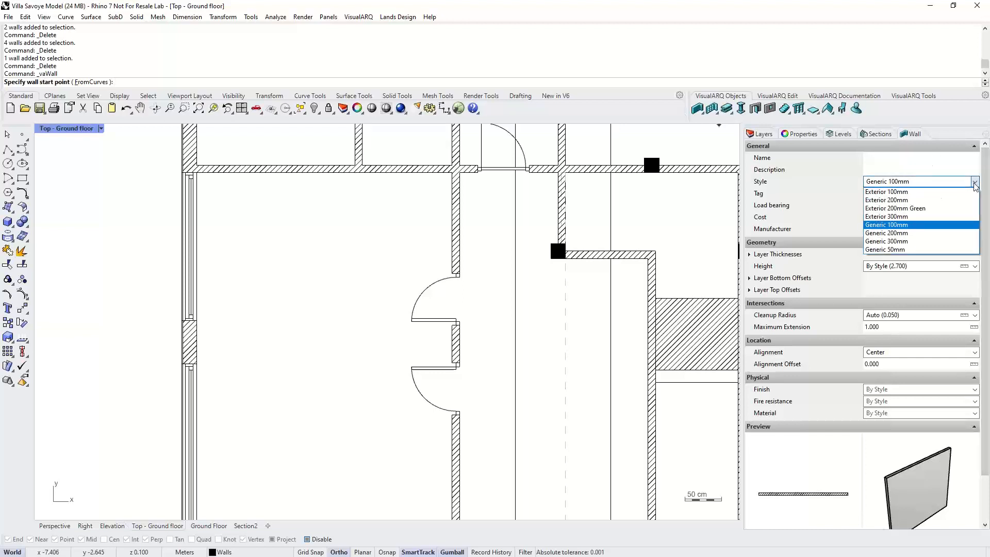
pyautogui.click(902, 191)
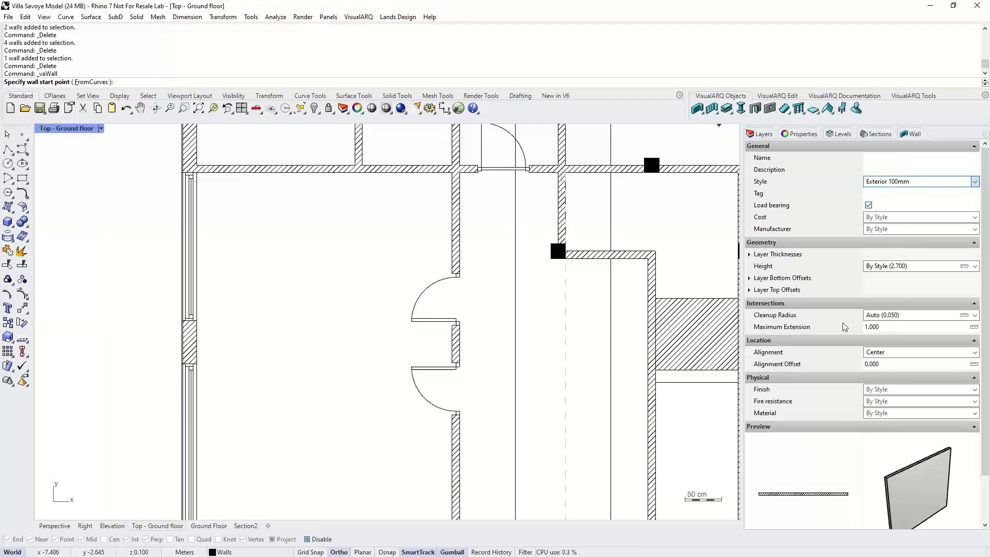
pyautogui.click(912, 266)
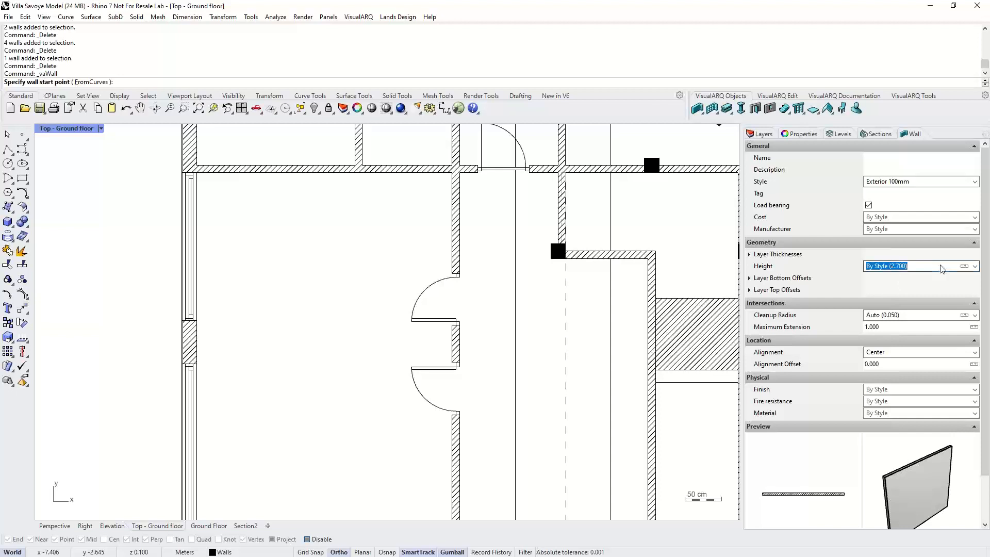
pyautogui.click(891, 352)
pyautogui.click(919, 362)
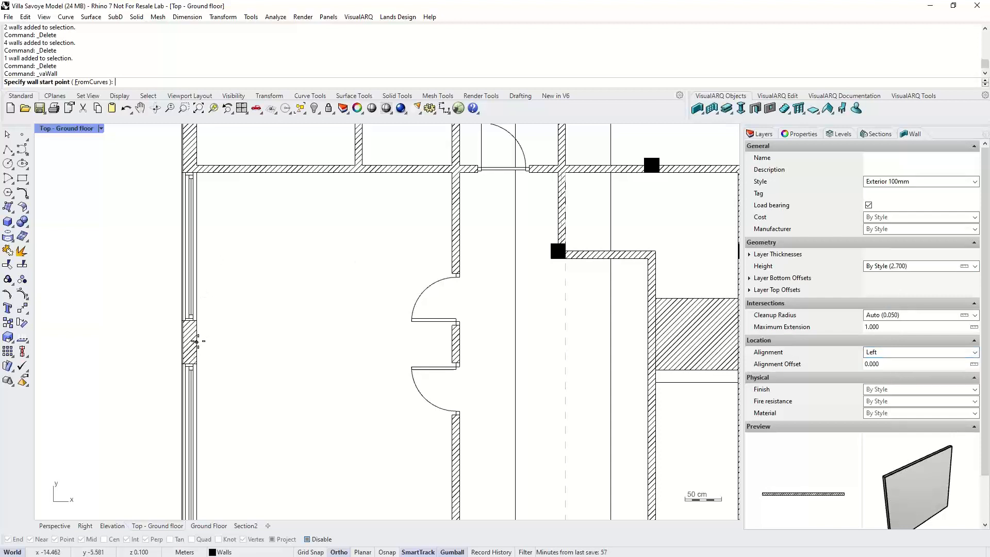
pyautogui.click(308, 539)
pyautogui.click(201, 343)
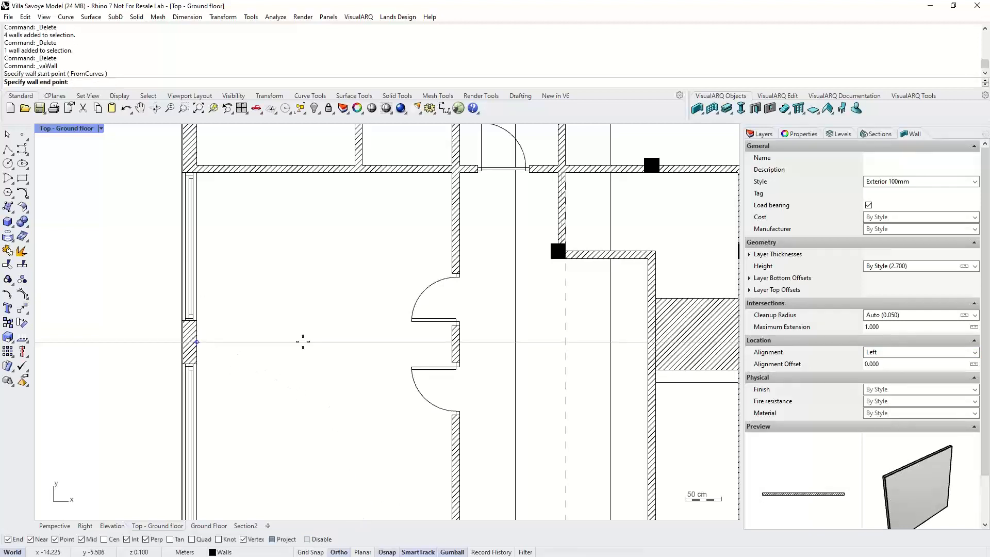
pyautogui.click(448, 343)
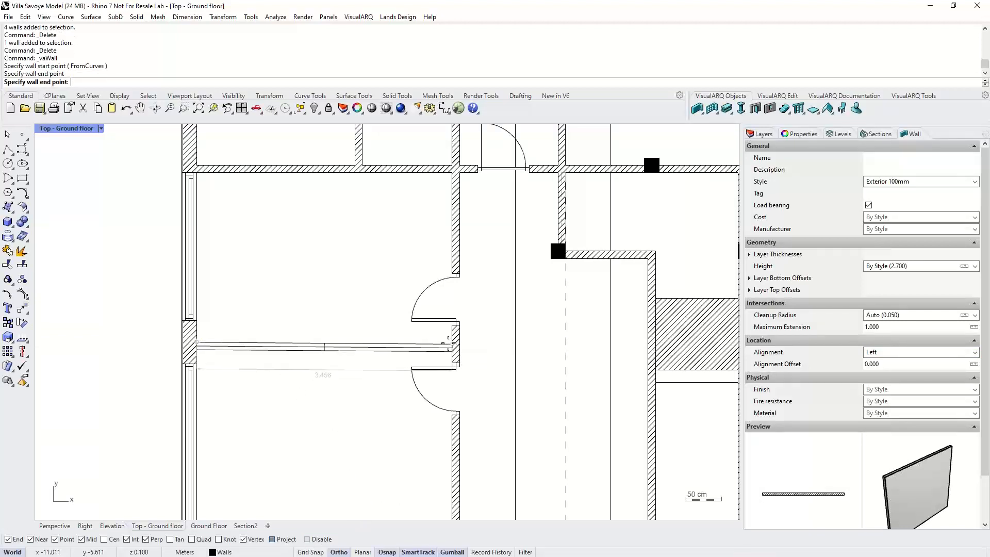
pyautogui.click(449, 343)
pyautogui.press('Return')
pyautogui.press('Escape')
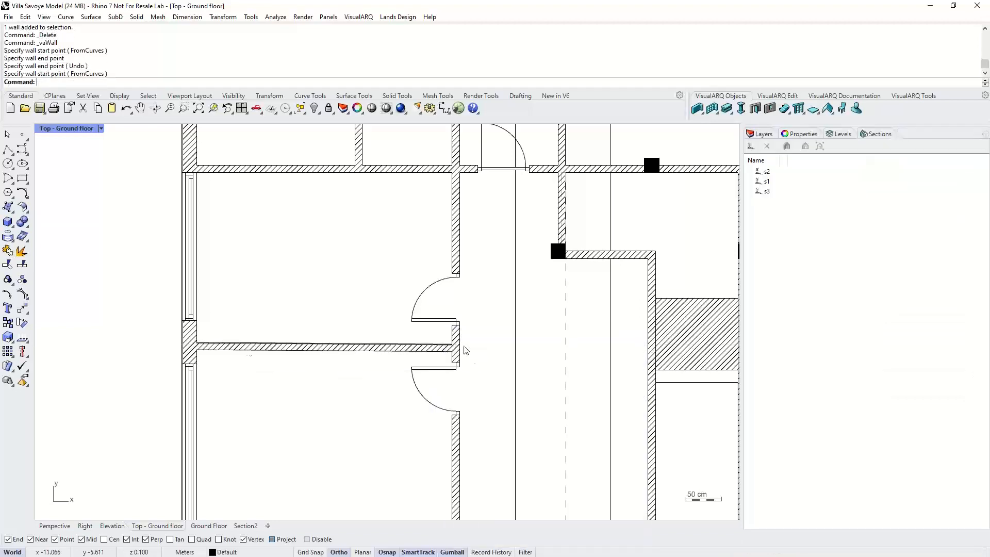
# - Drag the new wall's start grip to shorten and tilt it, then delete the wall
pyautogui.scroll(4, 206, 355)
pyautogui.scroll(-2, 206, 355)
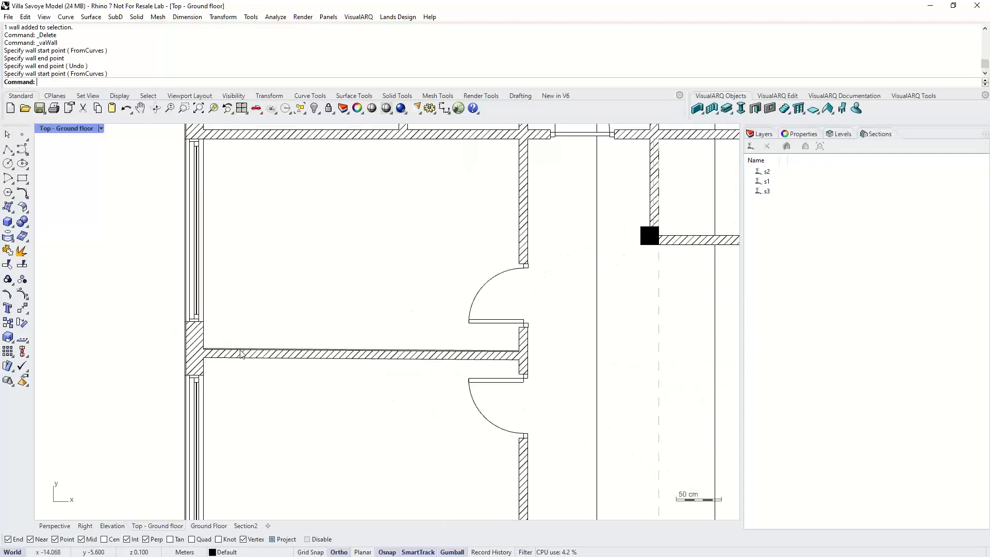
pyautogui.click(207, 354)
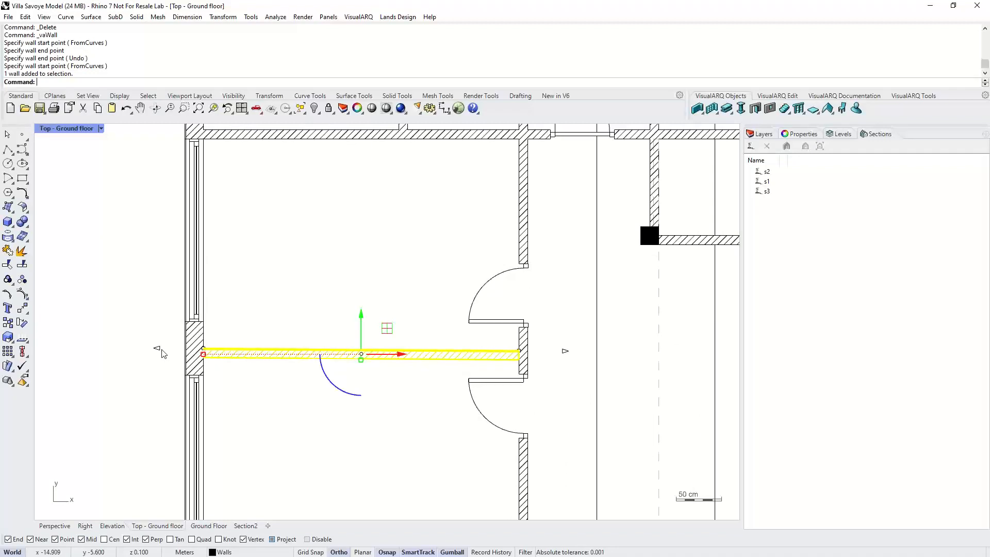
pyautogui.moveTo(158, 349); pyautogui.dragTo(262, 349)
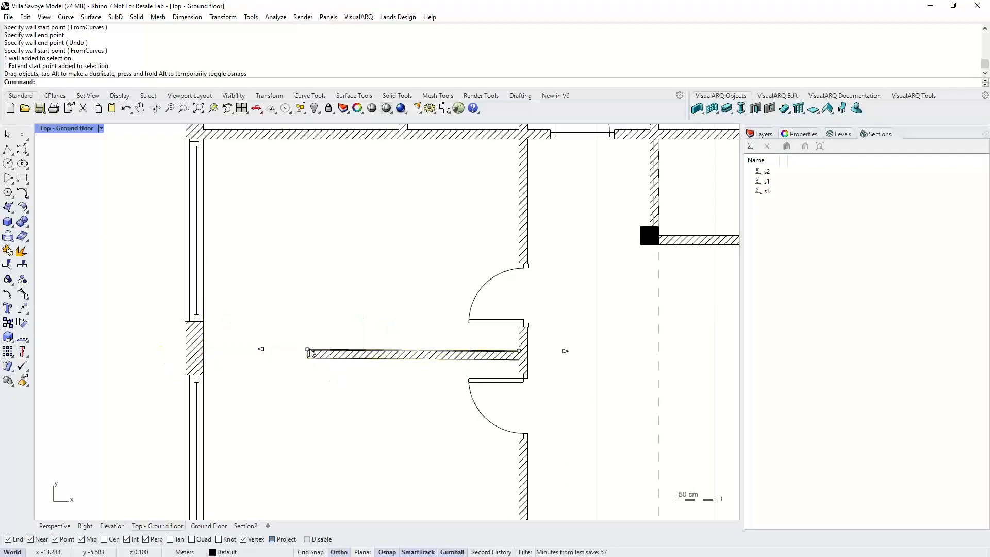
pyautogui.click(307, 349)
pyautogui.moveTo(307, 326); pyautogui.dragTo(307, 332)
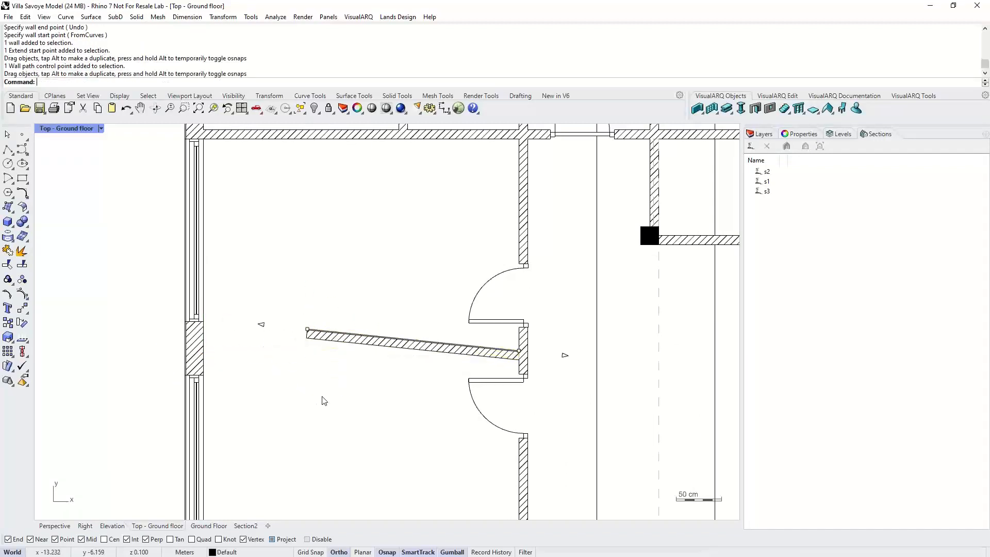
pyautogui.click(356, 345)
pyautogui.press('Delete')
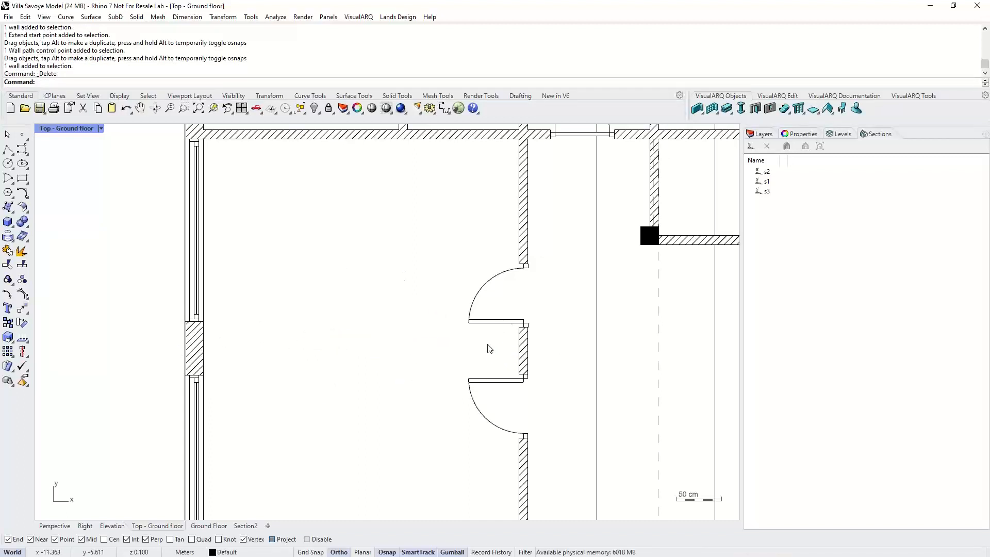
# - Draw a wavy curve with Ortho off from the west exterior wall to the curved doorway wall
pyautogui.click(28, 150)
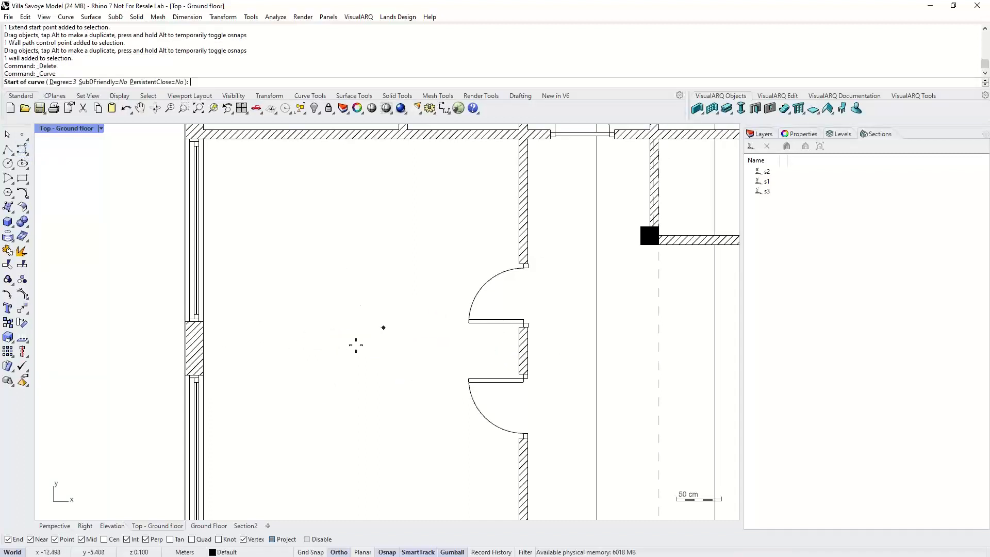
pyautogui.click(201, 347)
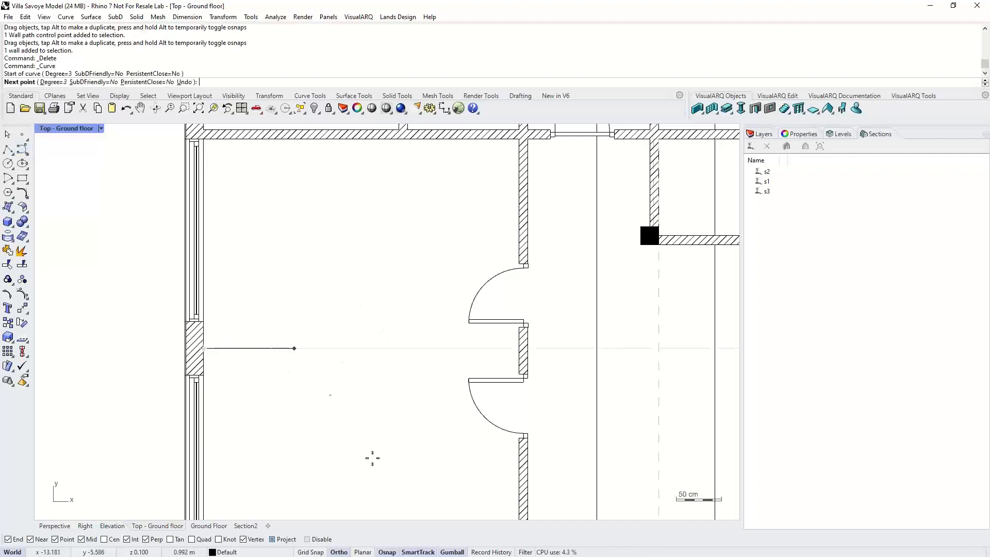
pyautogui.click(334, 552)
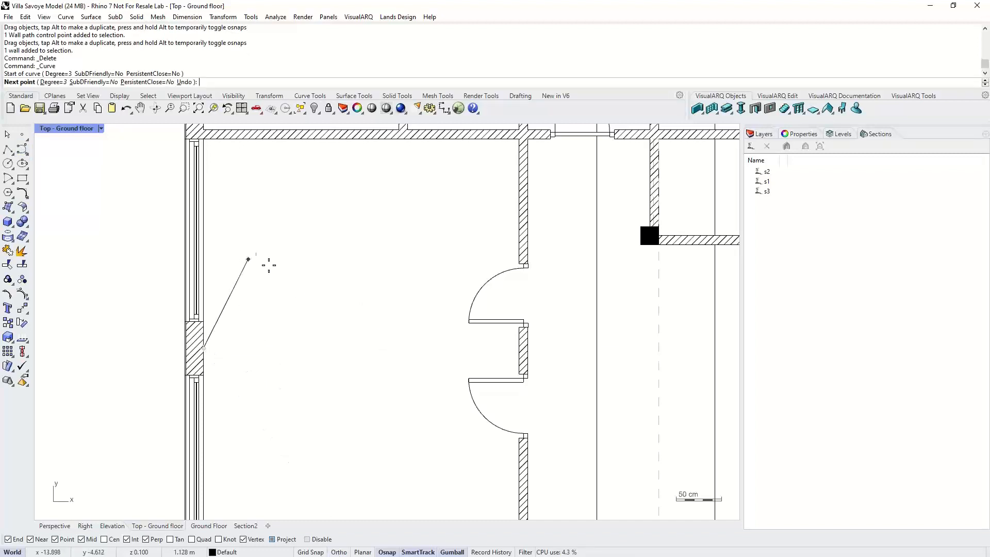
pyautogui.click(326, 316)
pyautogui.click(391, 365)
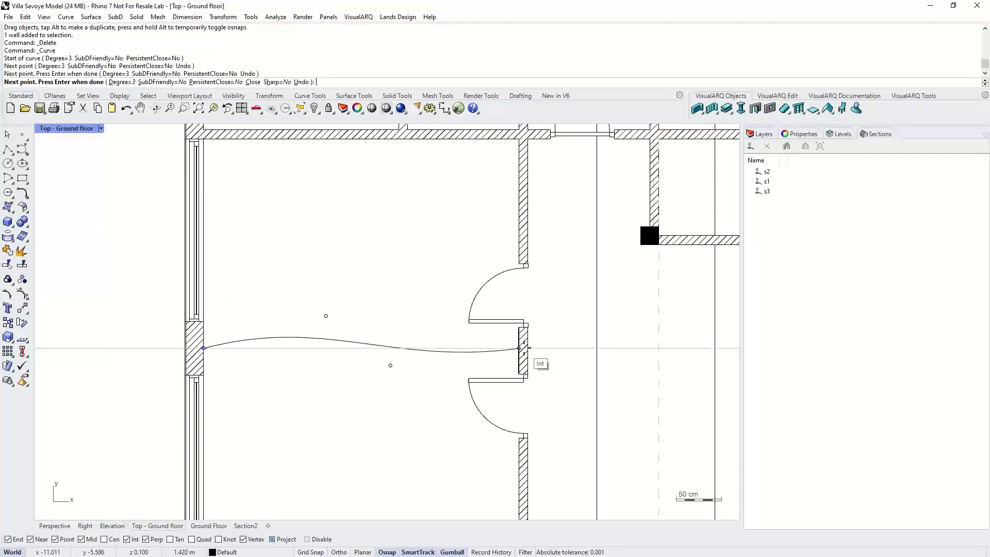
pyautogui.click(519, 349)
pyautogui.press('Return')
# - Create a wall from the wavy curve using the Wall From Curves command
pyautogui.click(696, 109)
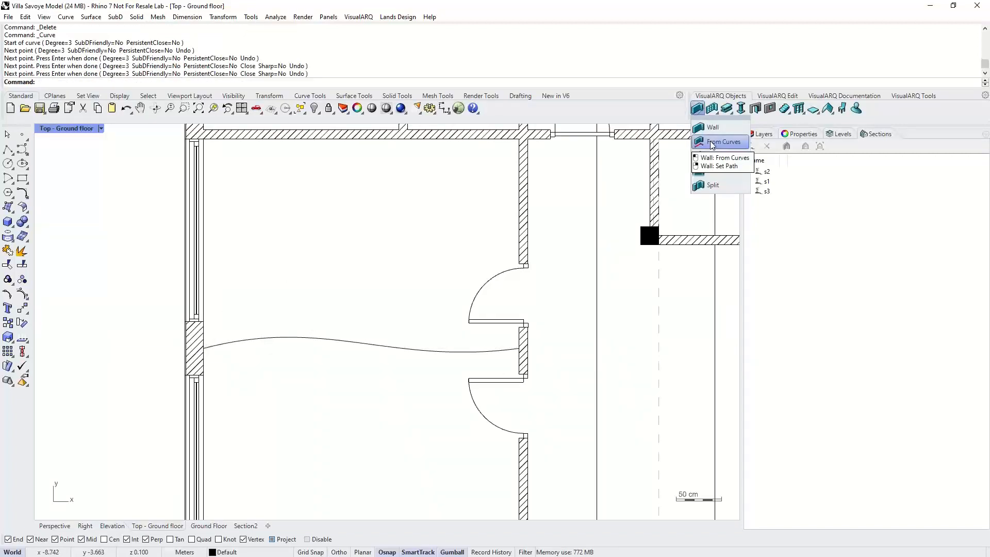
pyautogui.click(713, 143)
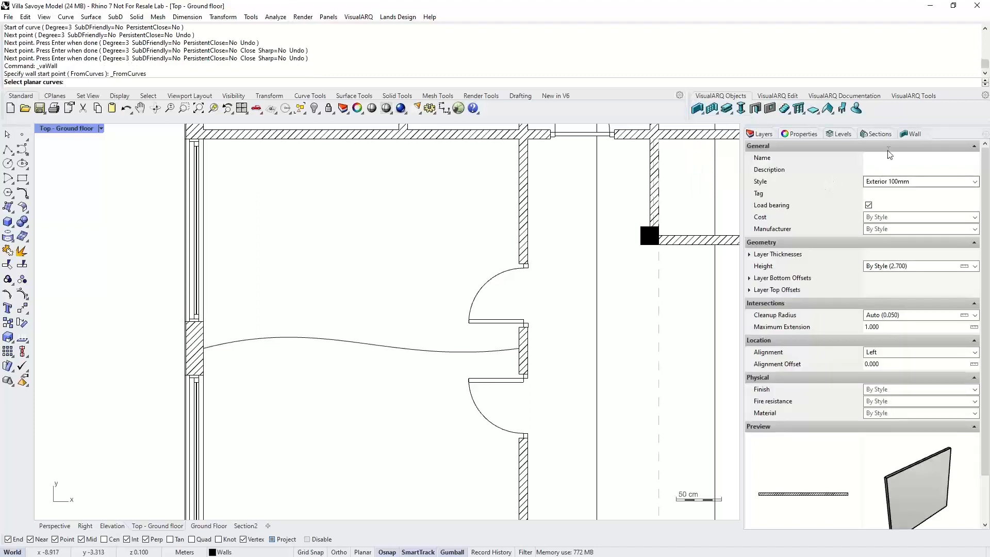
pyautogui.click(383, 347)
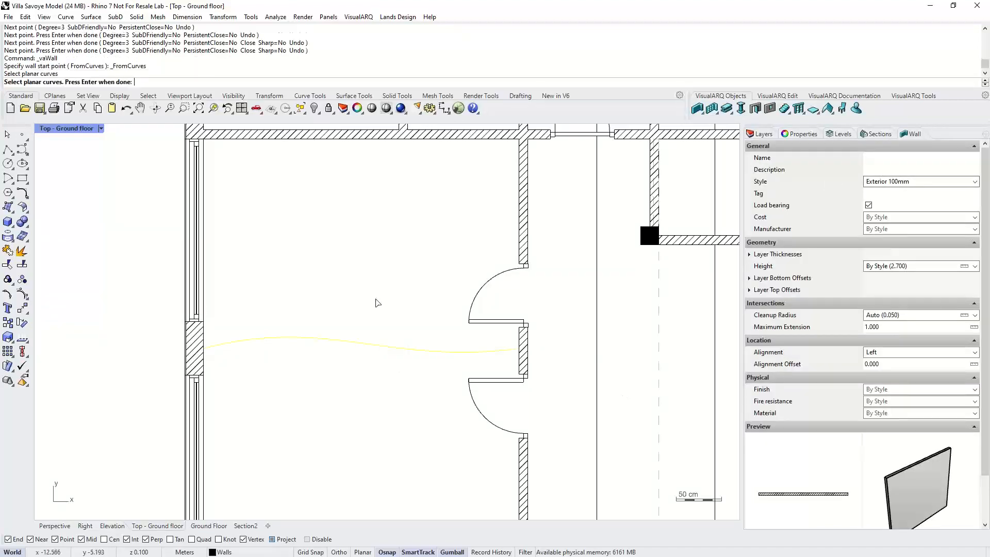
pyautogui.press('Return')
pyautogui.press('Return')
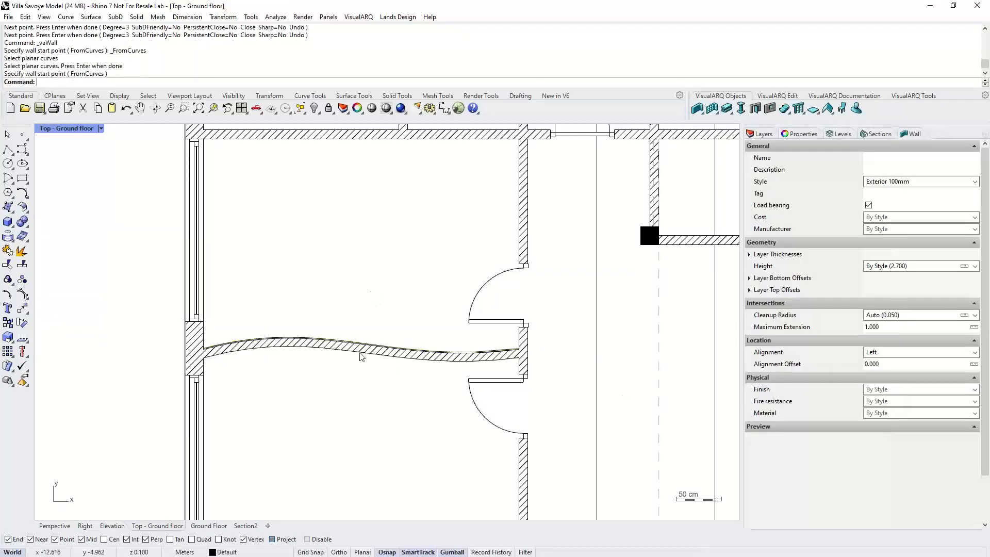
# - Reshape the curved wall by moving one of its path control points upward
pyautogui.click(361, 356)
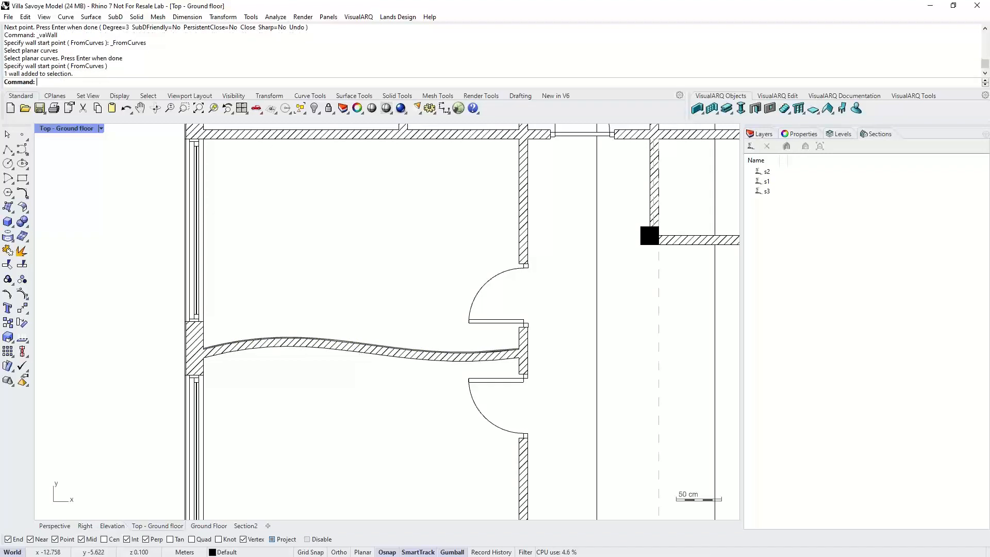
pyautogui.click(326, 315)
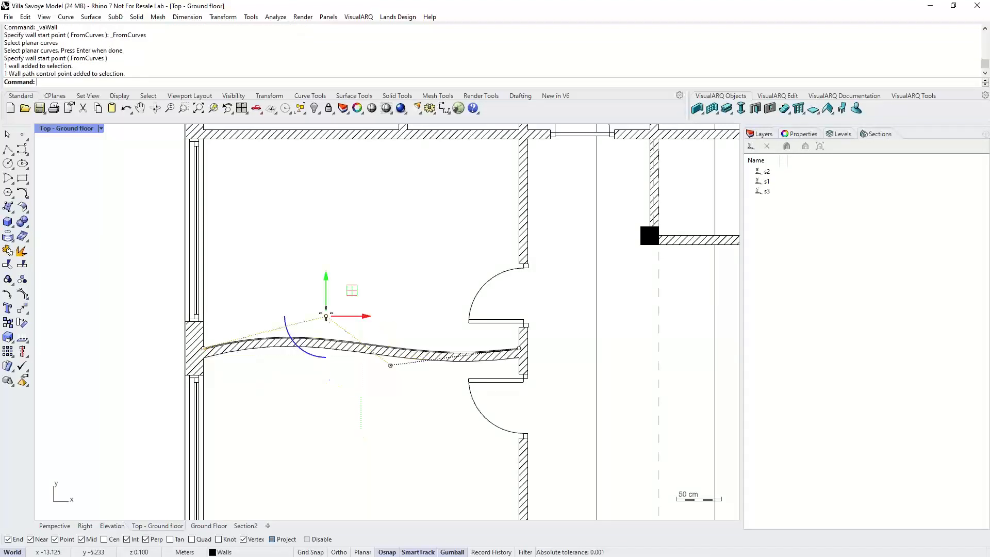
pyautogui.moveTo(325, 315); pyautogui.dragTo(366, 284)
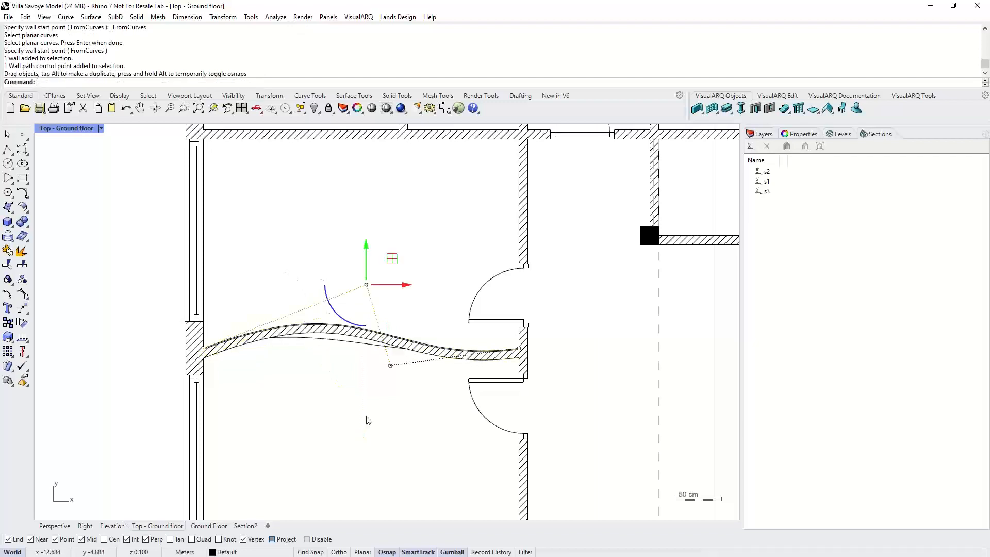
pyautogui.click(366, 419)
# - Move the original wavy curve out of the building and delete it
pyautogui.click(367, 344)
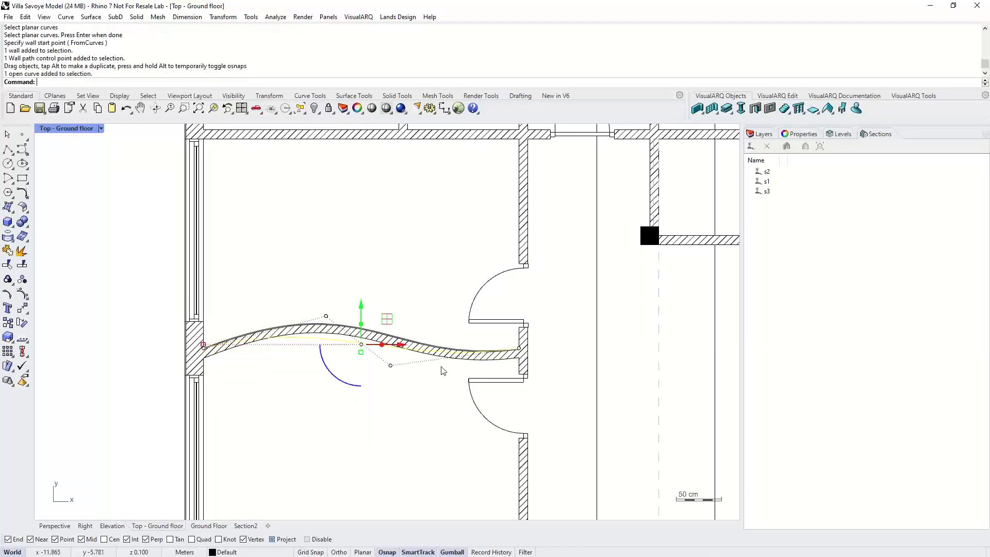
pyautogui.scroll(-4, 441, 367)
pyautogui.moveTo(414, 327); pyautogui.dragTo(161, 297)
pyautogui.click(188, 383)
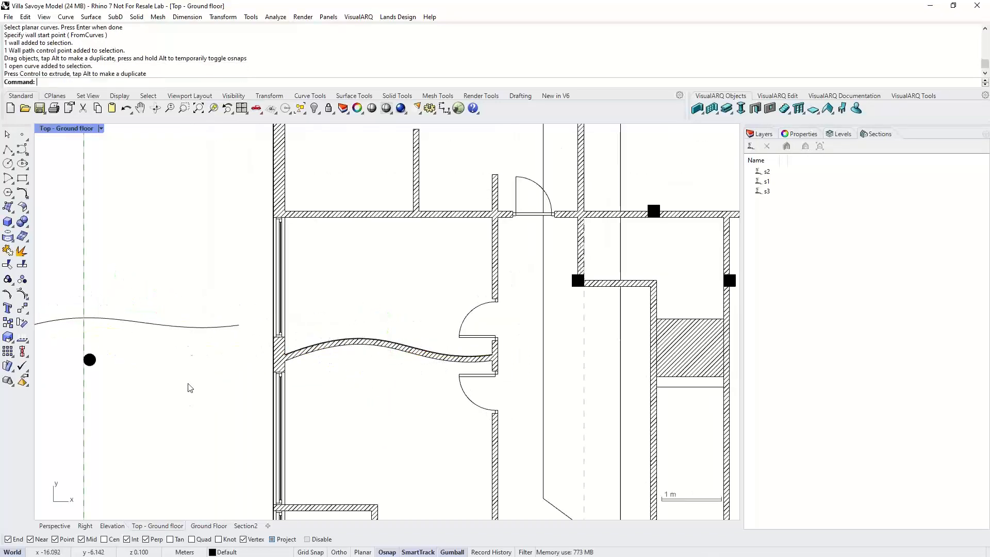
pyautogui.click(190, 327)
pyautogui.press('Delete')
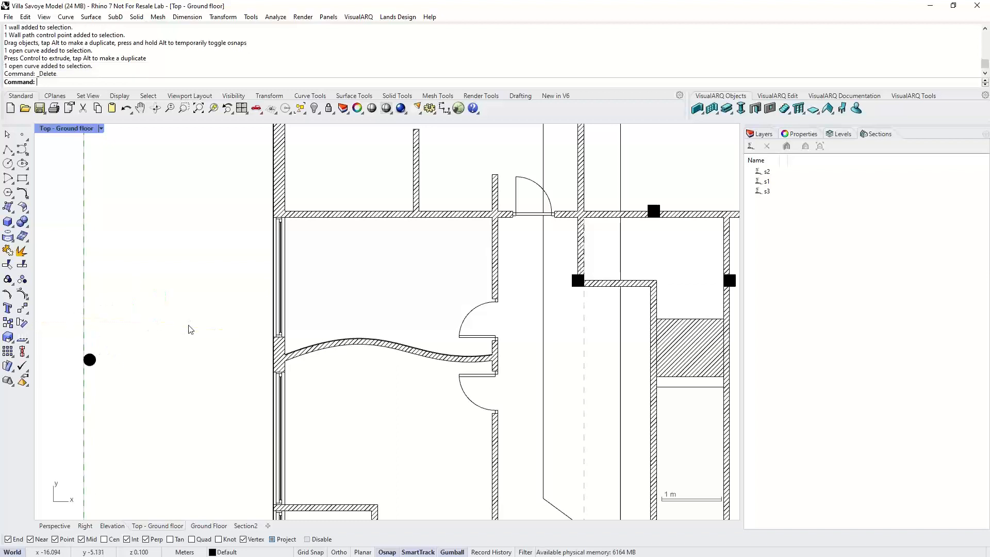
# - Start inserting a door and choose the Hinged Double style
pyautogui.scroll(3, 439, 333)
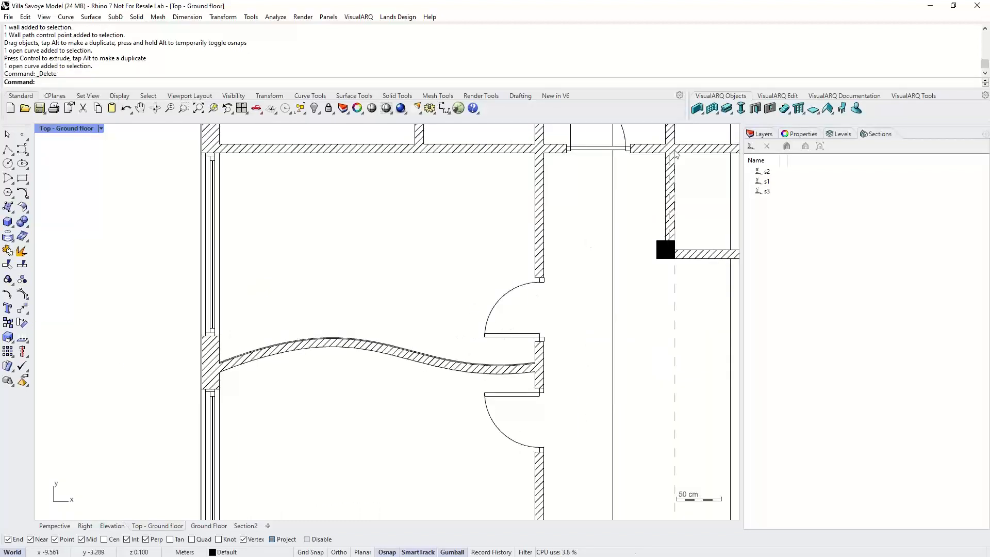
pyautogui.click(756, 108)
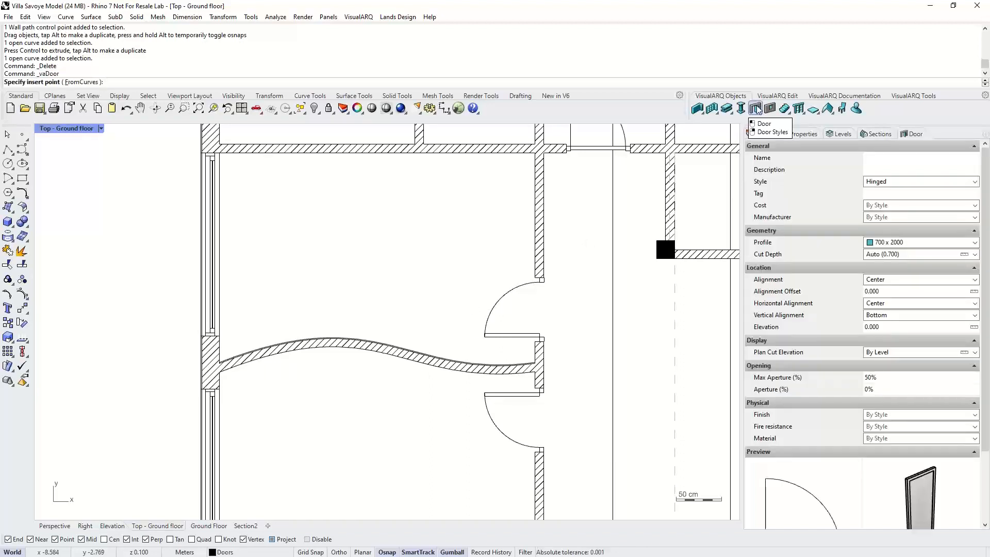
pyautogui.click(974, 182)
pyautogui.moveTo(976, 202); pyautogui.dragTo(976, 228)
pyautogui.scroll(2, 893, 203)
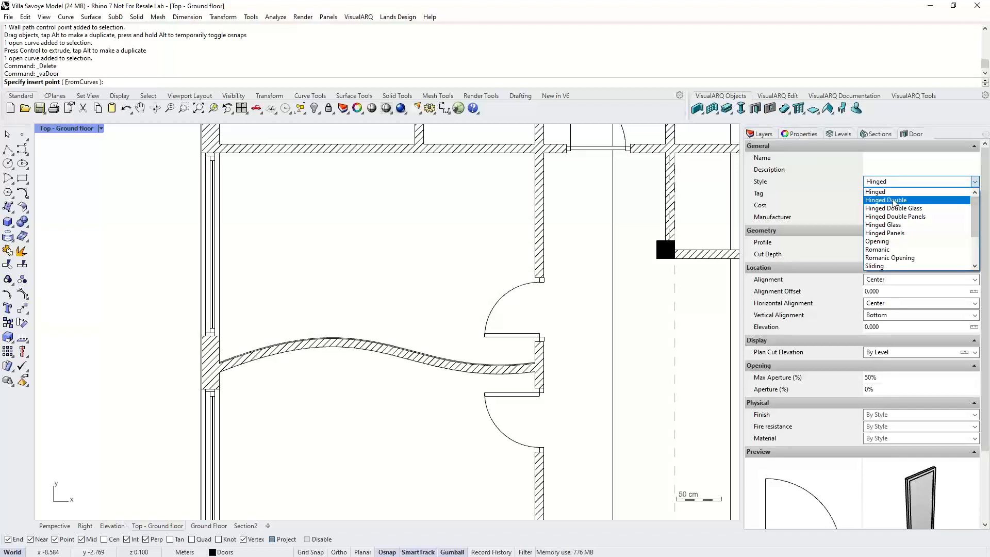
pyautogui.click(893, 202)
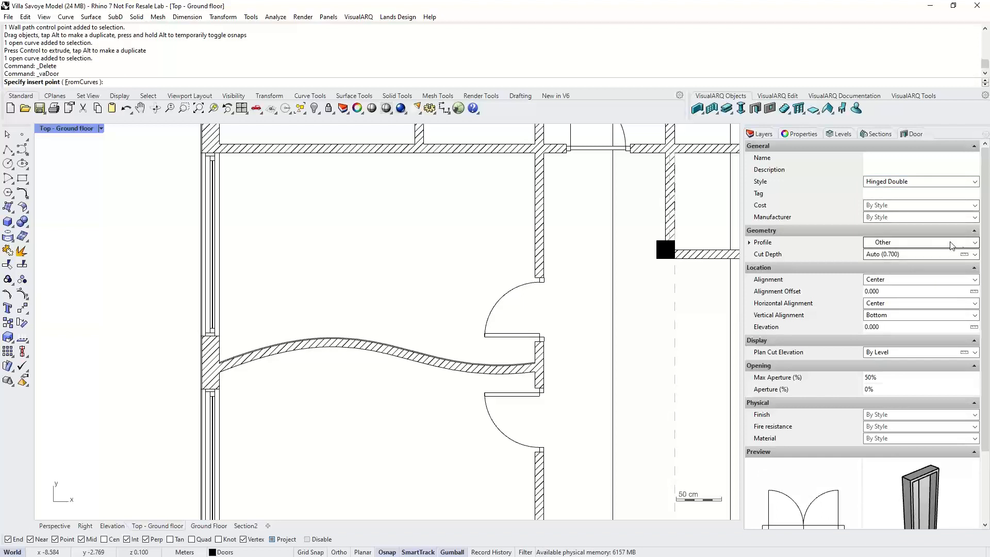
# - Set the door profile to Other and its width to 1.2
pyautogui.click(974, 242)
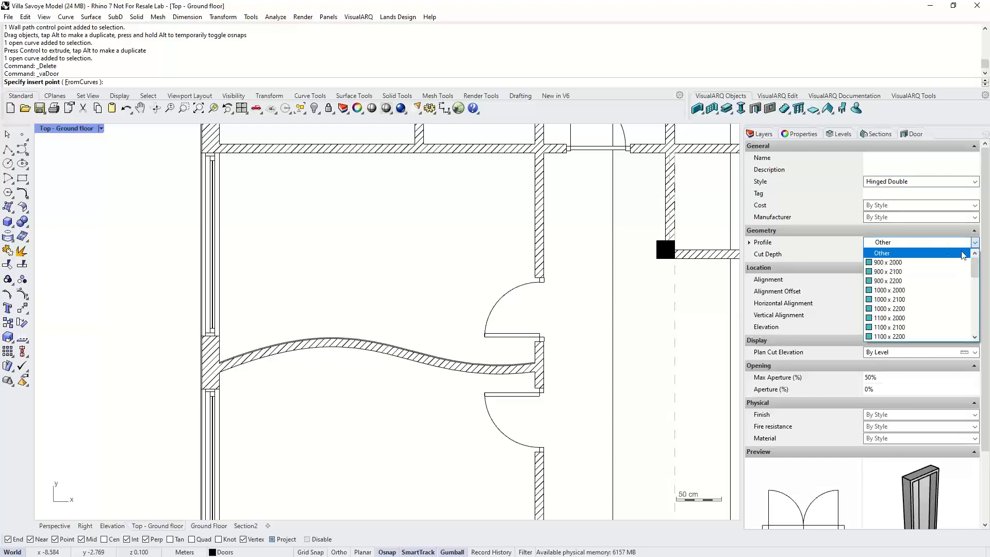
pyautogui.click(898, 272)
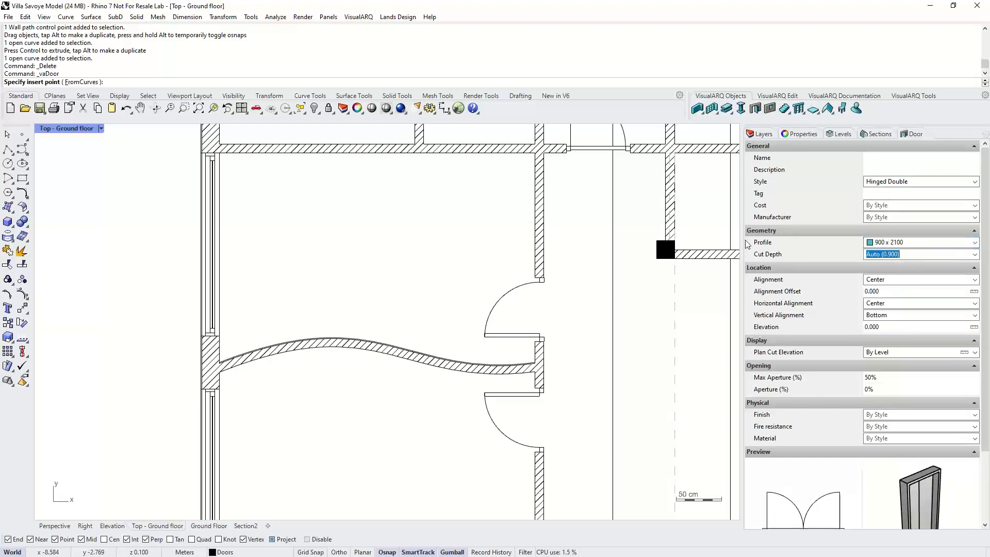
pyautogui.click(928, 242)
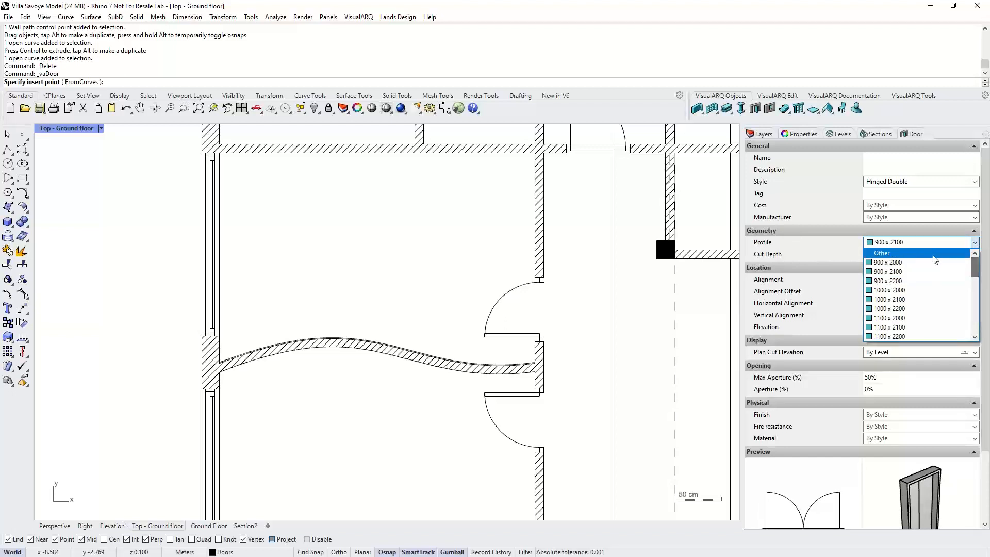
pyautogui.click(934, 254)
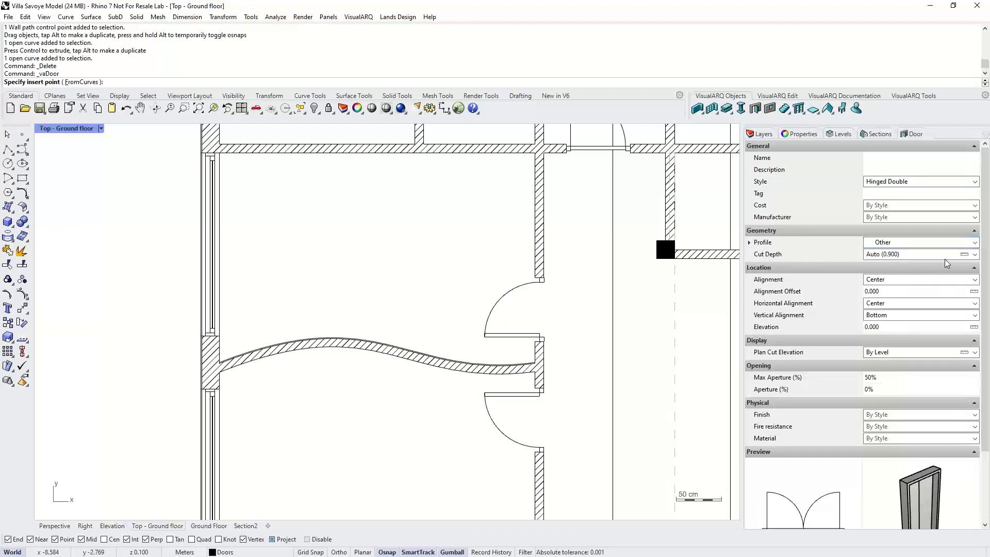
pyautogui.click(749, 242)
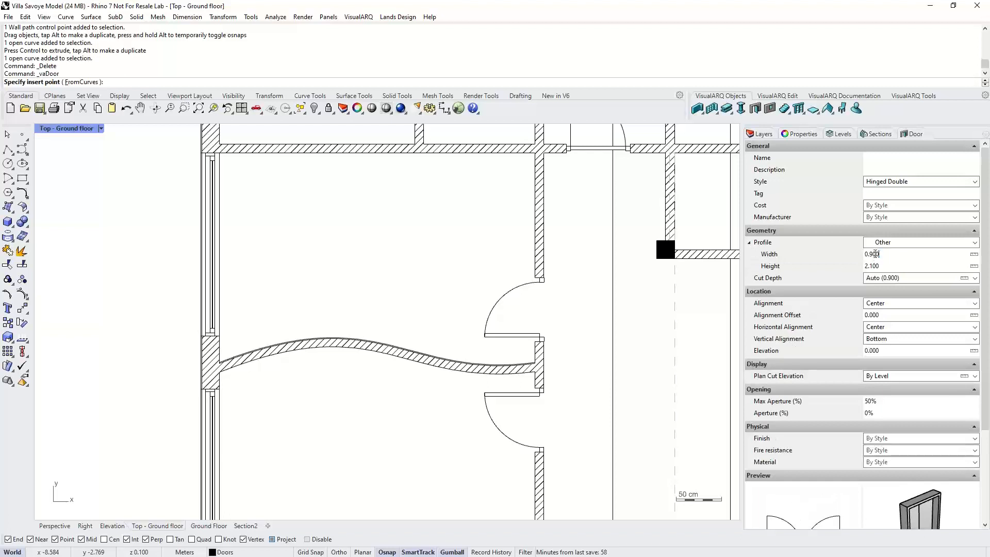
pyautogui.doubleClick(875, 254)
pyautogui.write('1.2')
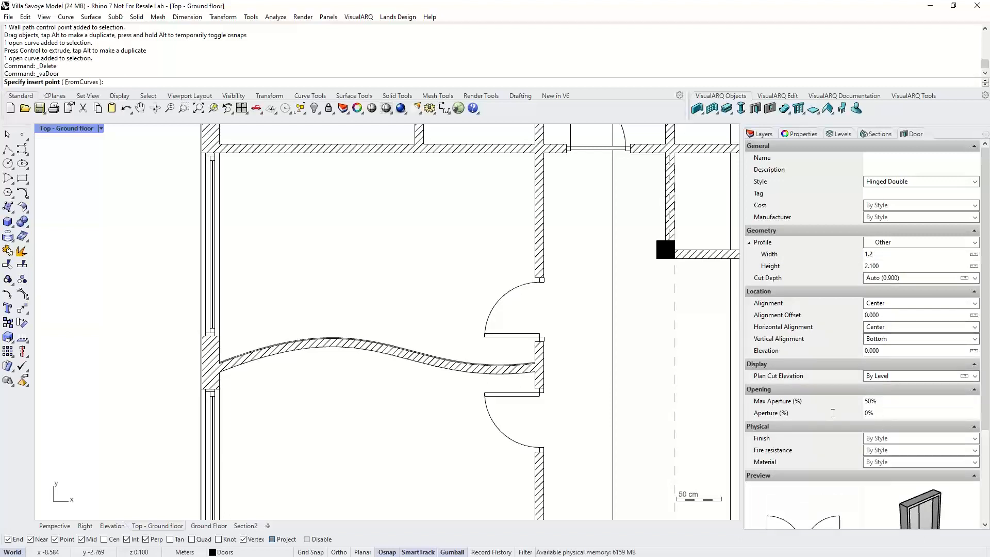
# - Insert the door into the curved wall near its middle and choose the opening side facing down
pyautogui.click(877, 418)
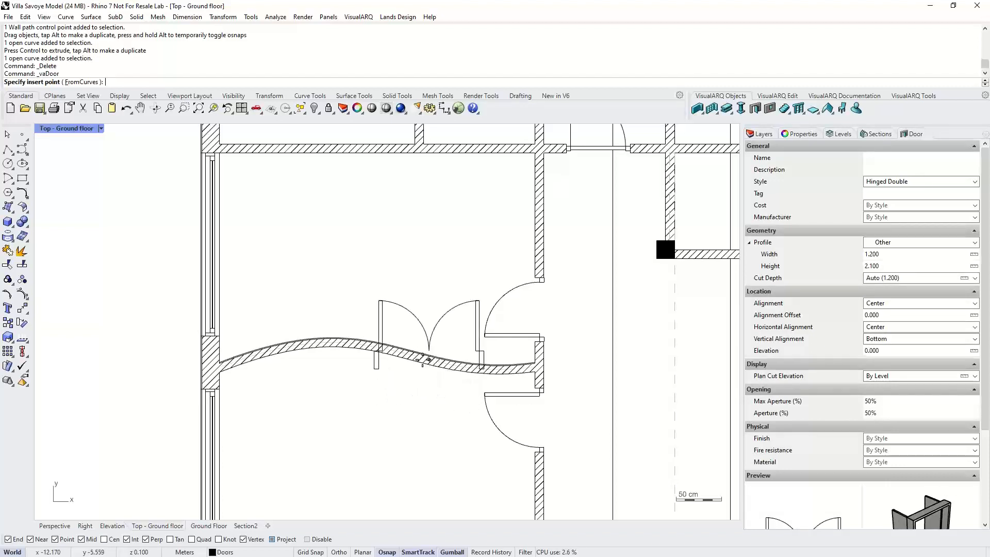
pyautogui.click(405, 357)
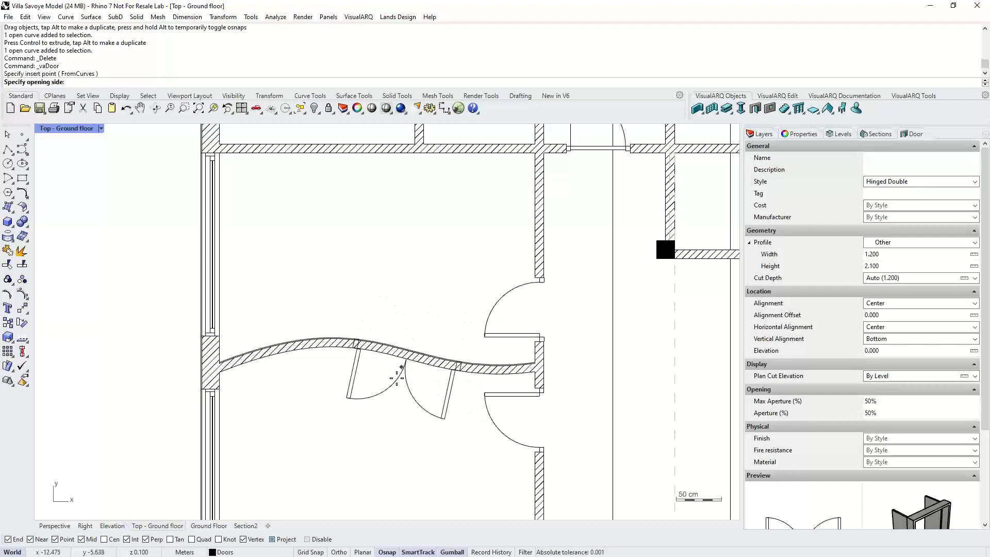
pyautogui.click(387, 404)
pyautogui.press('Return')
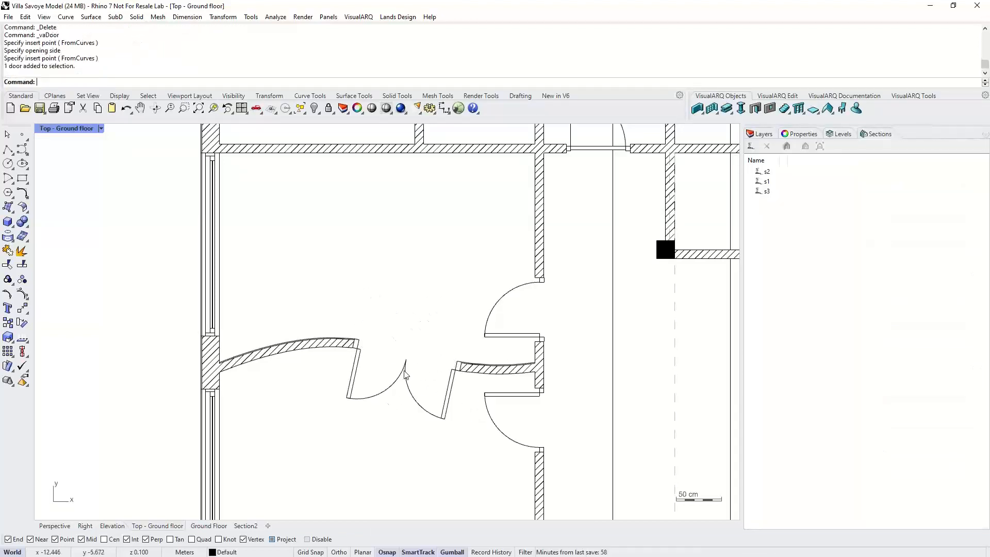
# - Move the door out of the wall, rotate it, and place it back further along the curved wall
pyautogui.moveTo(404, 369); pyautogui.dragTo(398, 234)
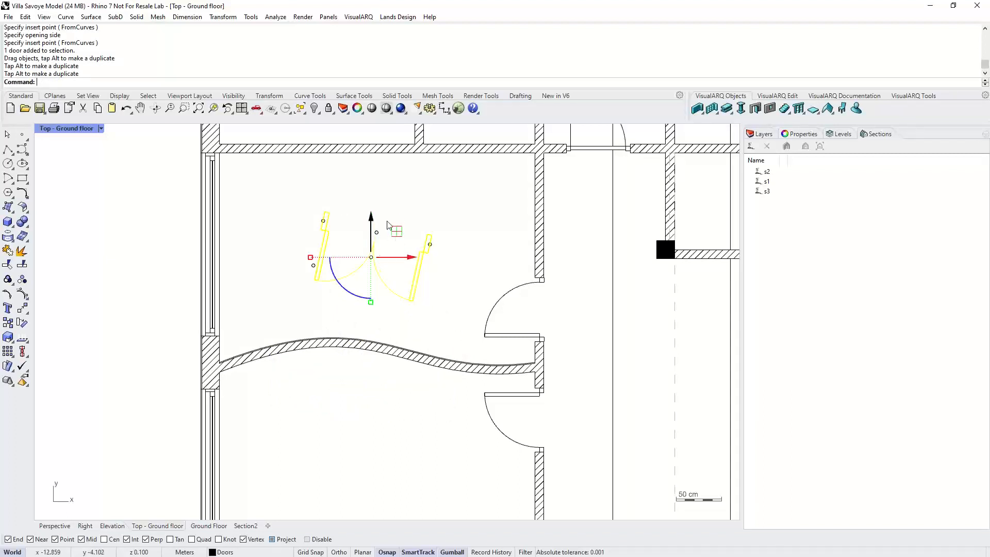
pyautogui.moveTo(343, 288); pyautogui.dragTo(393, 302)
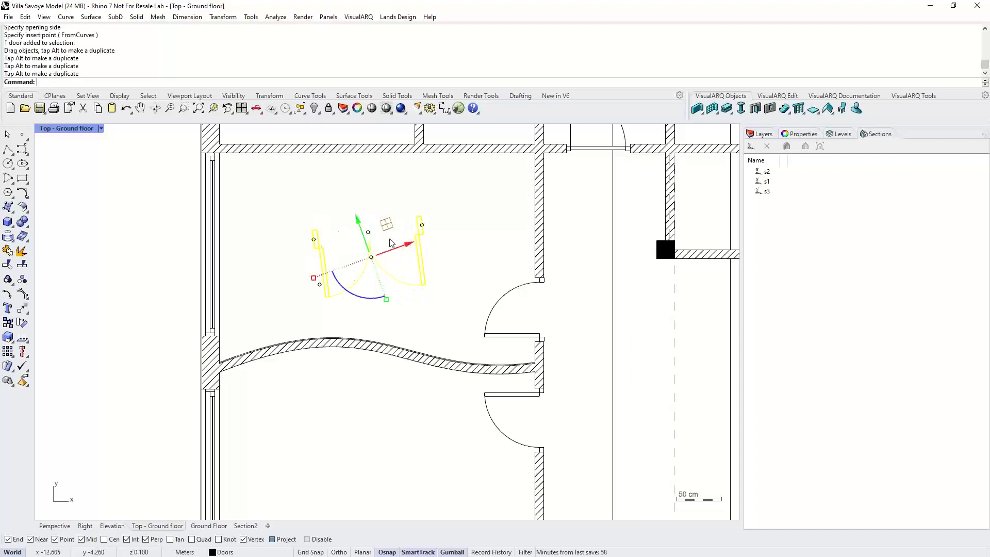
pyautogui.moveTo(386, 226); pyautogui.dragTo(398, 365)
pyautogui.click(427, 407)
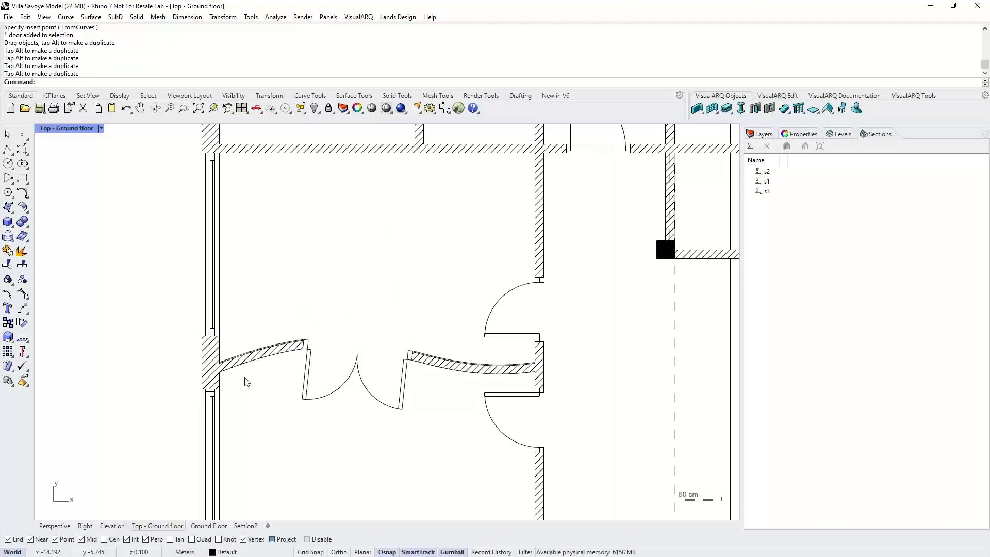
# - Inspect the model in the Perspective view and the Top ground floor plan
pyautogui.click(69, 526)
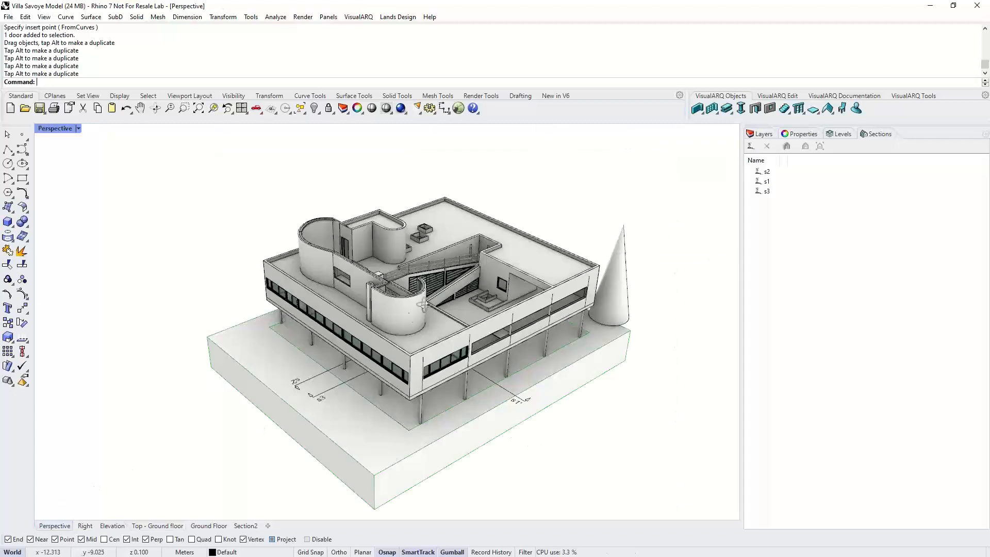
pyautogui.scroll(4, 438, 287)
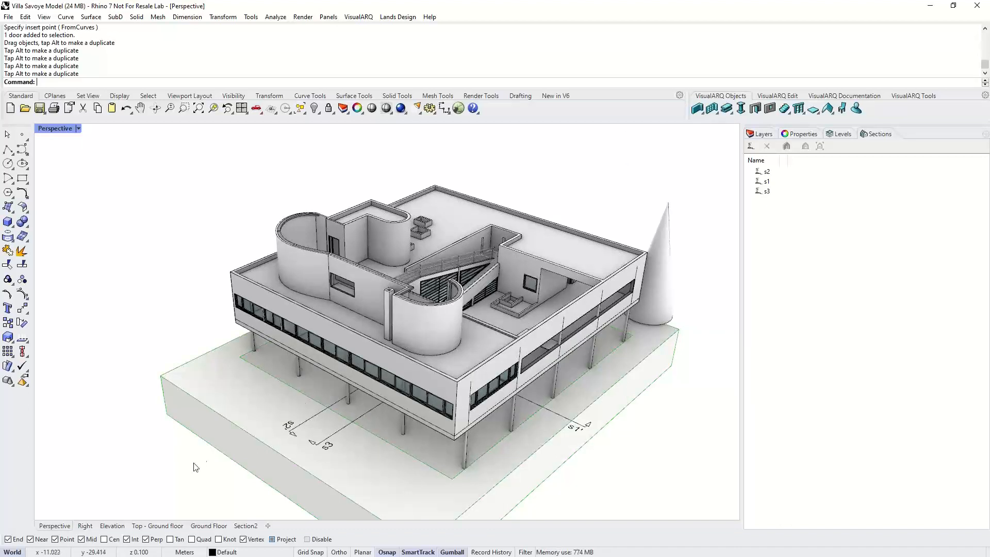
pyautogui.click(157, 526)
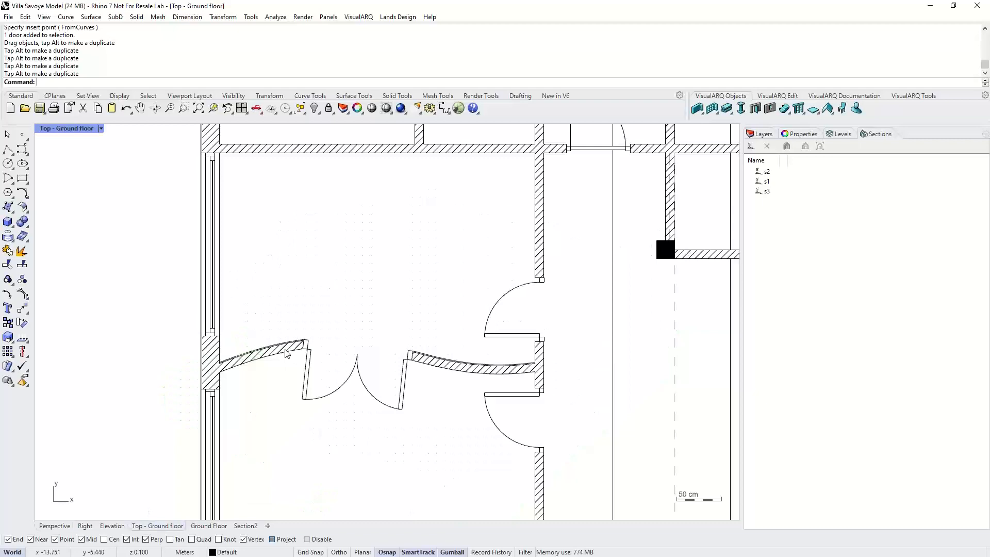
pyautogui.scroll(-2, 313, 345)
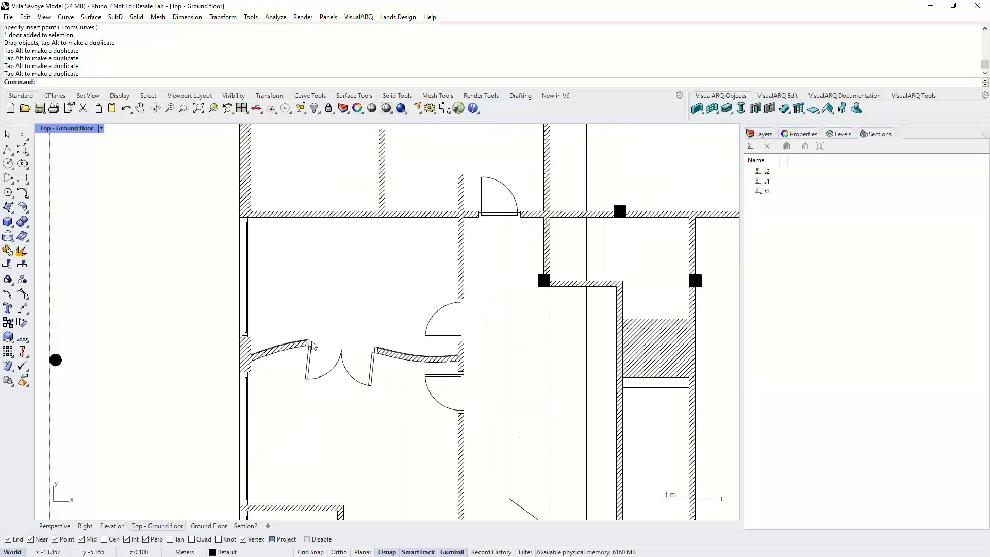
pyautogui.moveTo(370, 365); pyautogui.dragTo(344, 363, button='right')
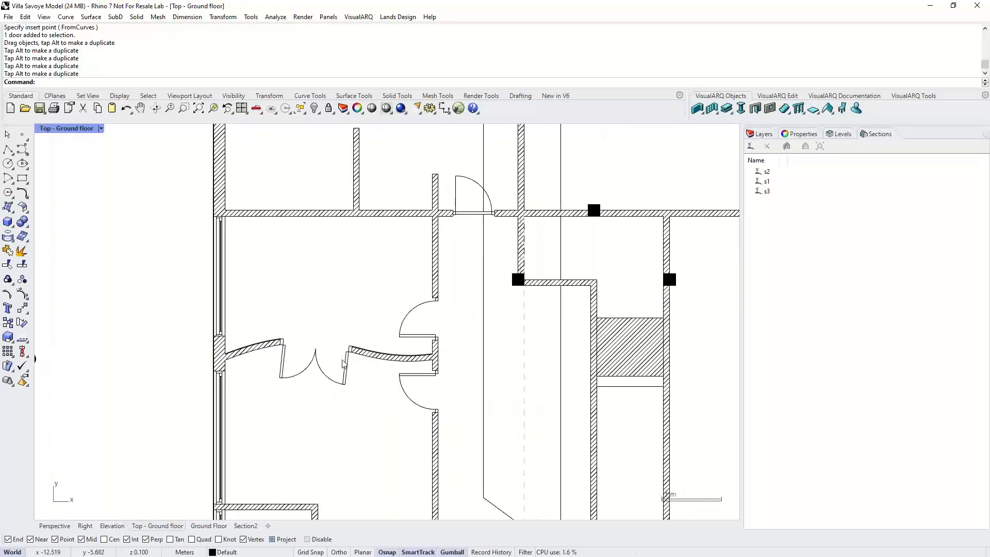
pyautogui.scroll(-3, 360, 364)
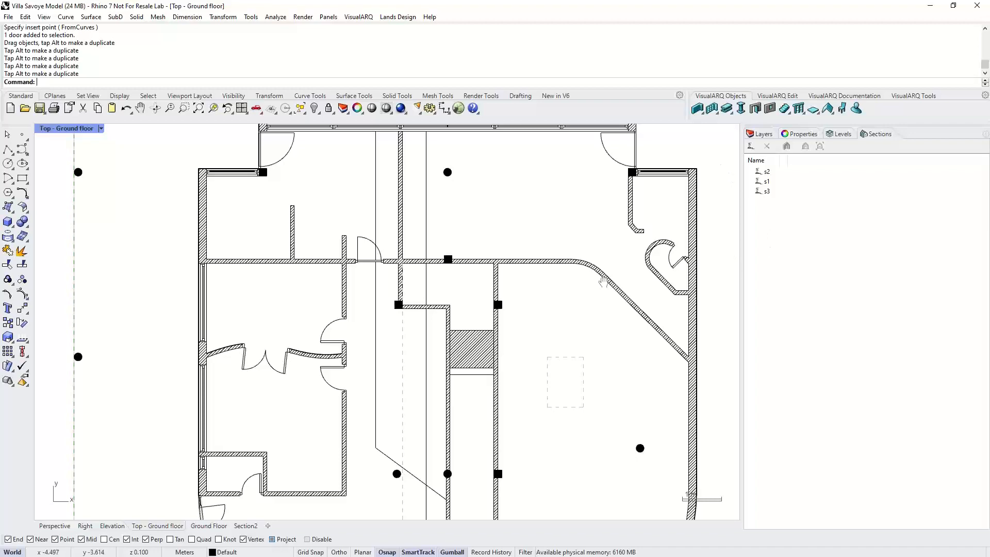
pyautogui.scroll(-3, 467, 304)
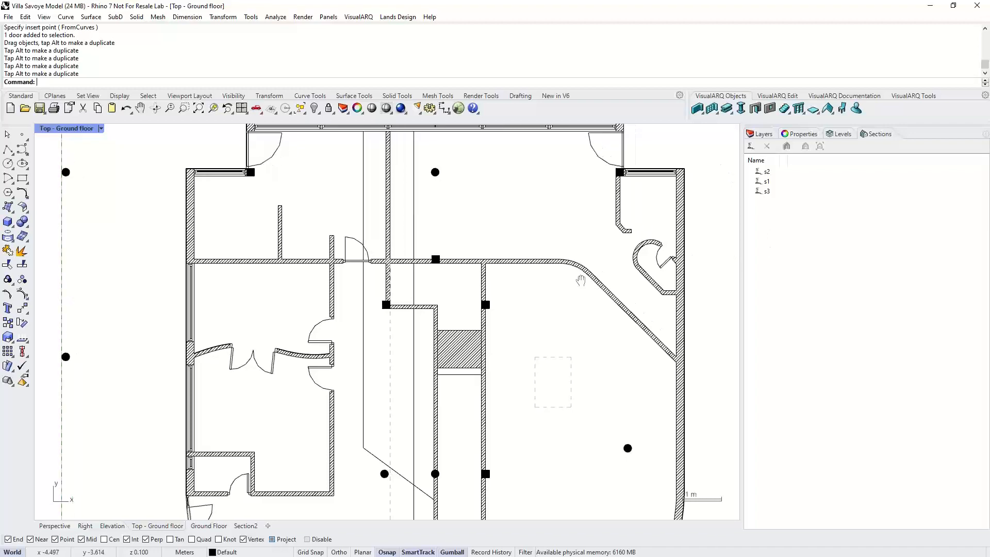
pyautogui.click(69, 526)
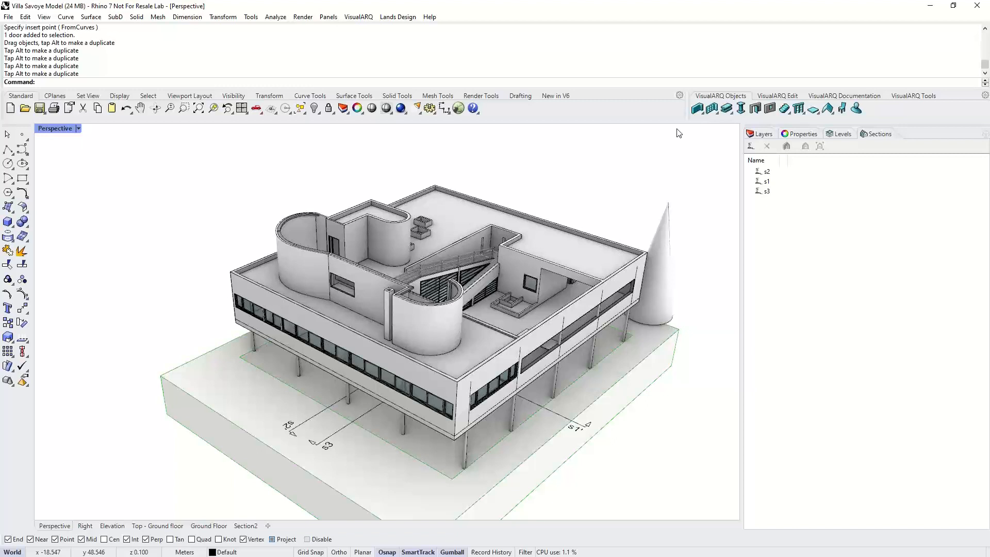
# - Open the wall styles and set Wall layer 1 of Exterior 100mm to the Core type
pyautogui.rightClick(697, 108)
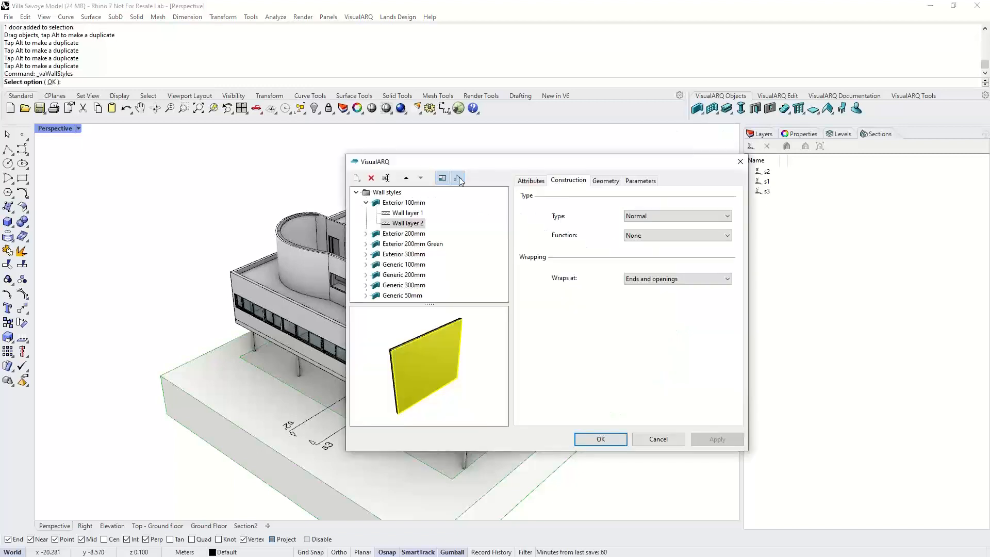
pyautogui.click(635, 219)
pyautogui.click(638, 226)
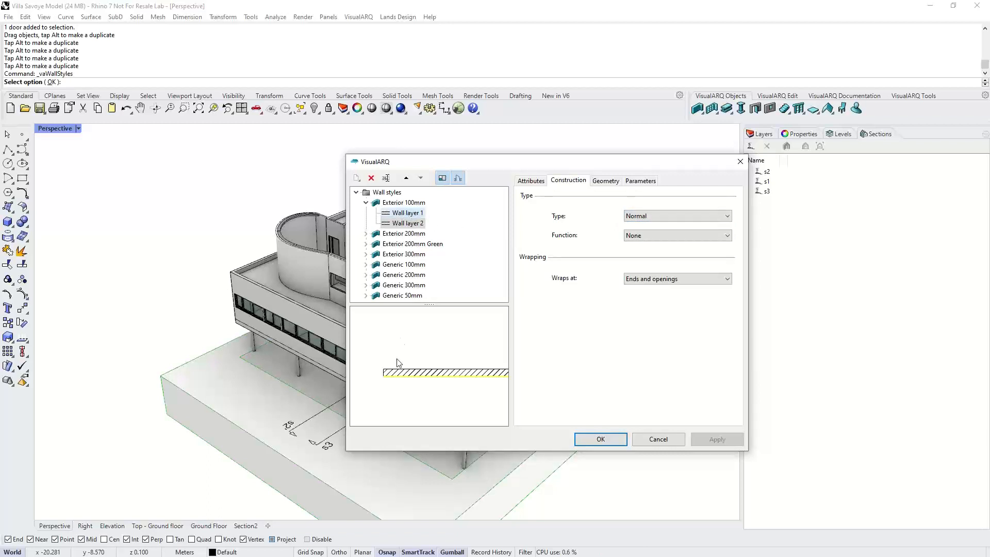
pyautogui.click(660, 218)
pyautogui.click(648, 233)
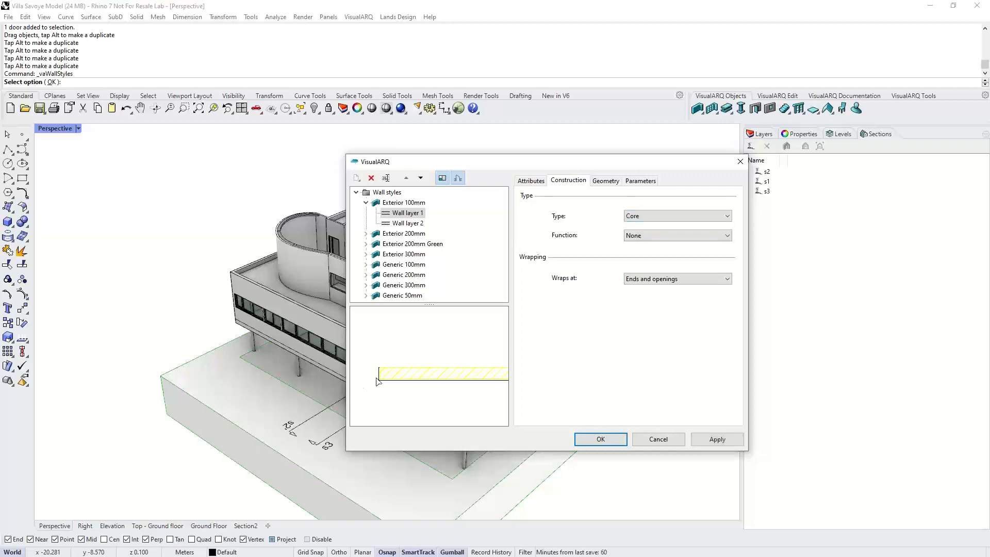
# - Start a new wall style with the wizard and name it New
pyautogui.scroll(1, 377, 381)
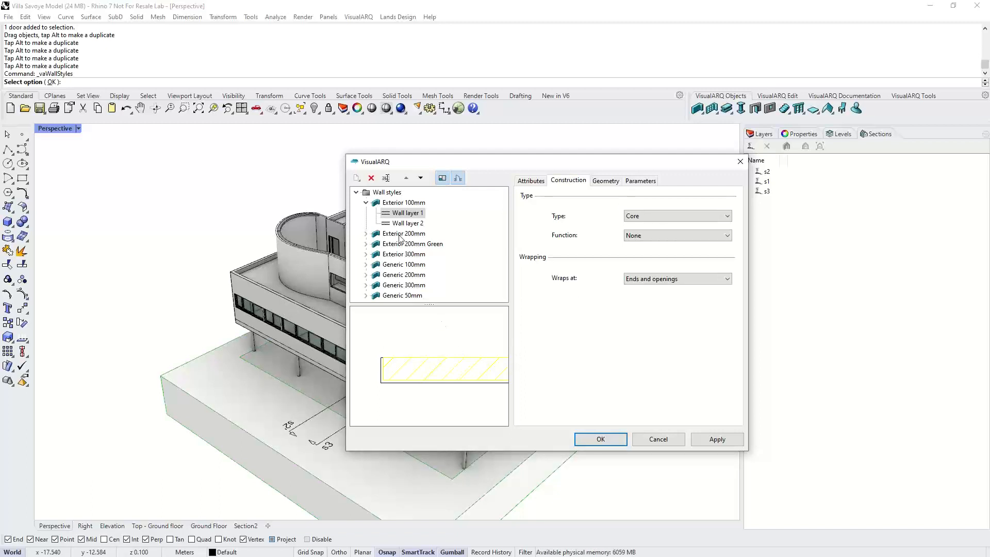
pyautogui.click(367, 203)
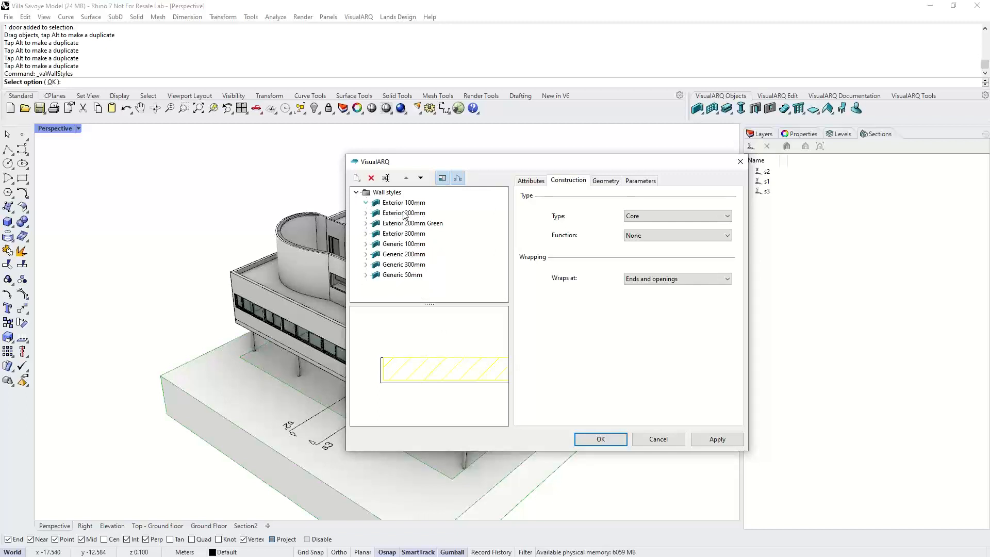
pyautogui.click(398, 195)
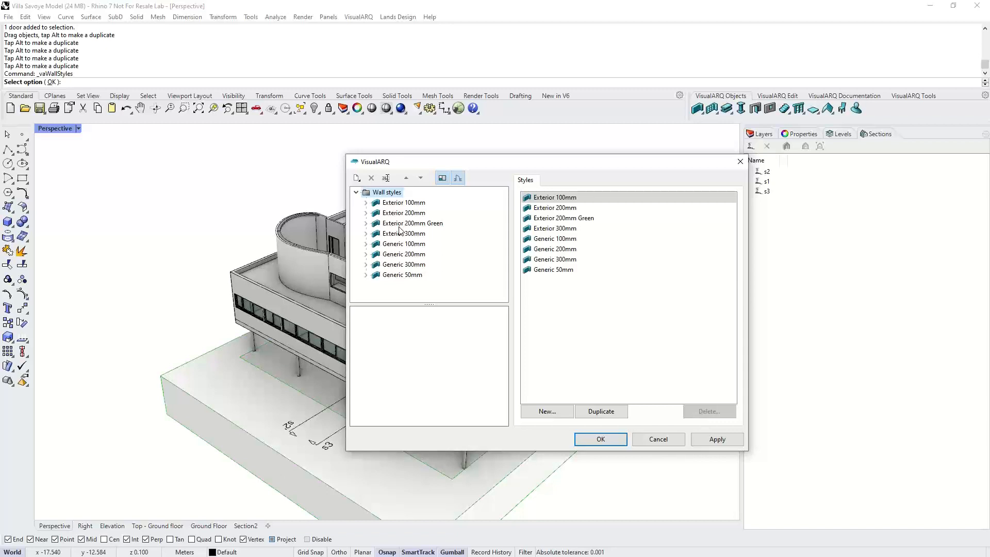
pyautogui.click(550, 413)
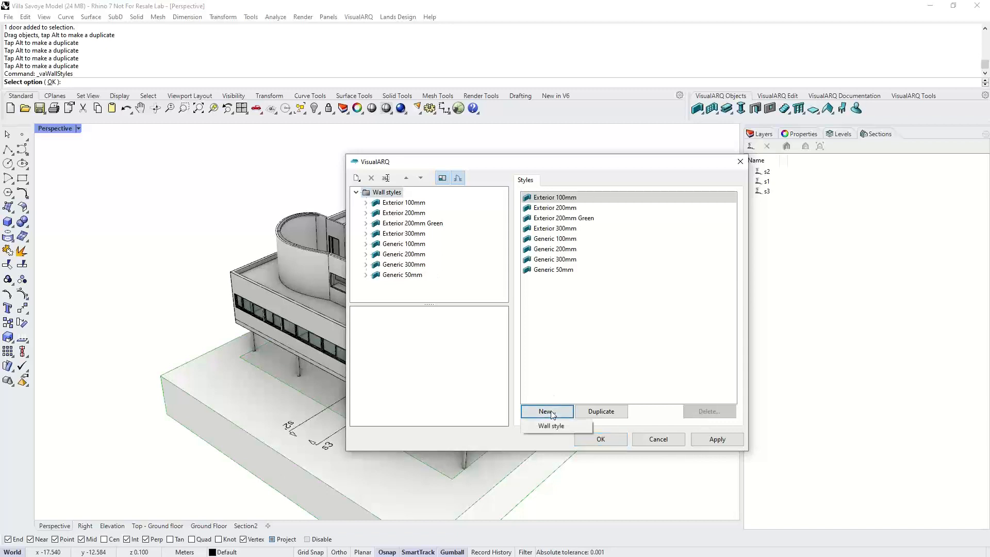
pyautogui.click(556, 425)
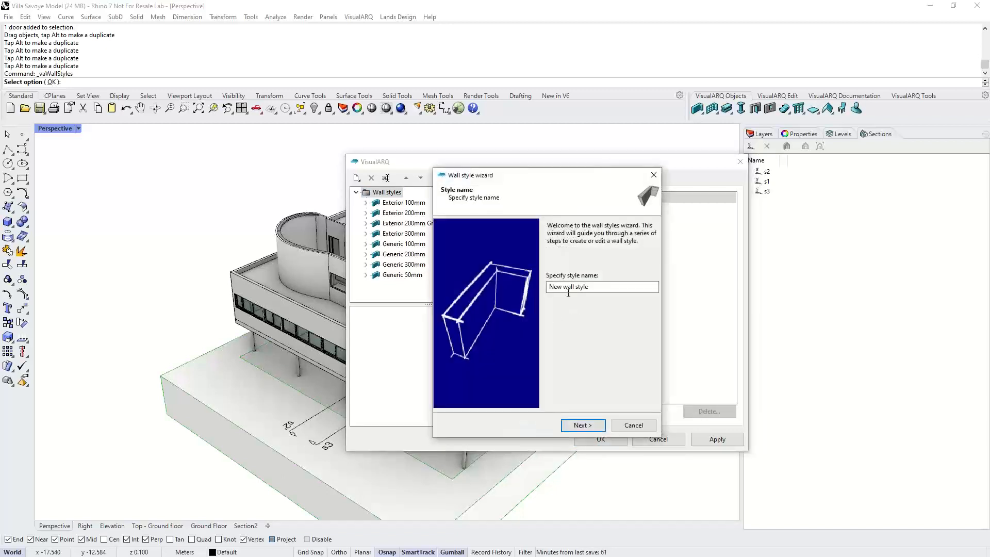
pyautogui.moveTo(561, 287); pyautogui.dragTo(619, 297)
pyautogui.press('BackSpace')
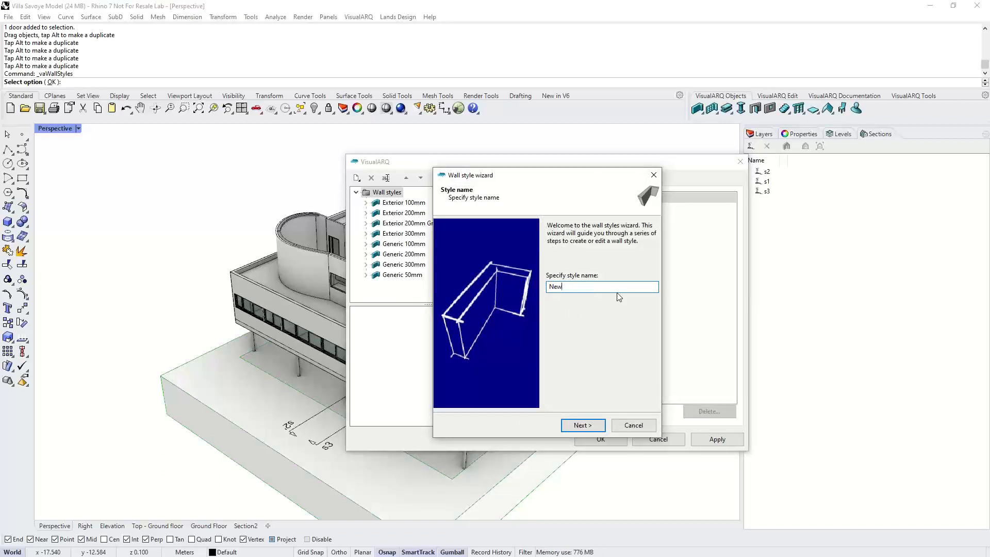
# - Advance to the first wall layer and set its thickness to 0.03
pyautogui.click(591, 426)
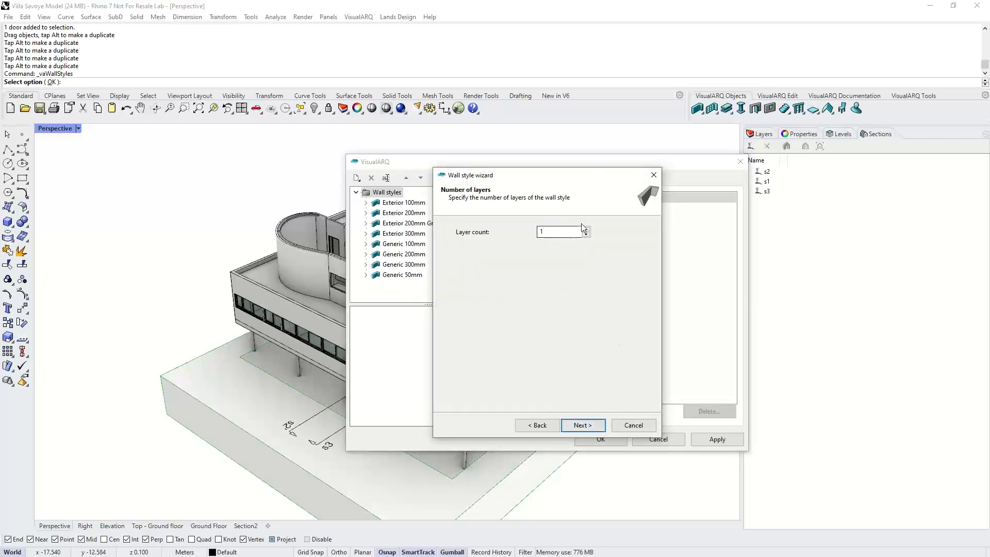
pyautogui.click(581, 425)
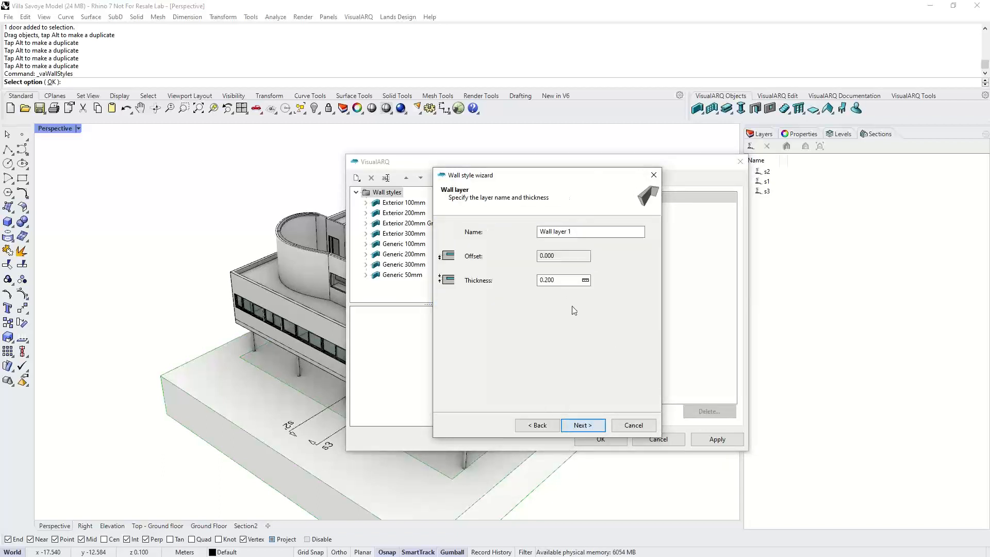
pyautogui.moveTo(544, 280); pyautogui.dragTo(564, 280)
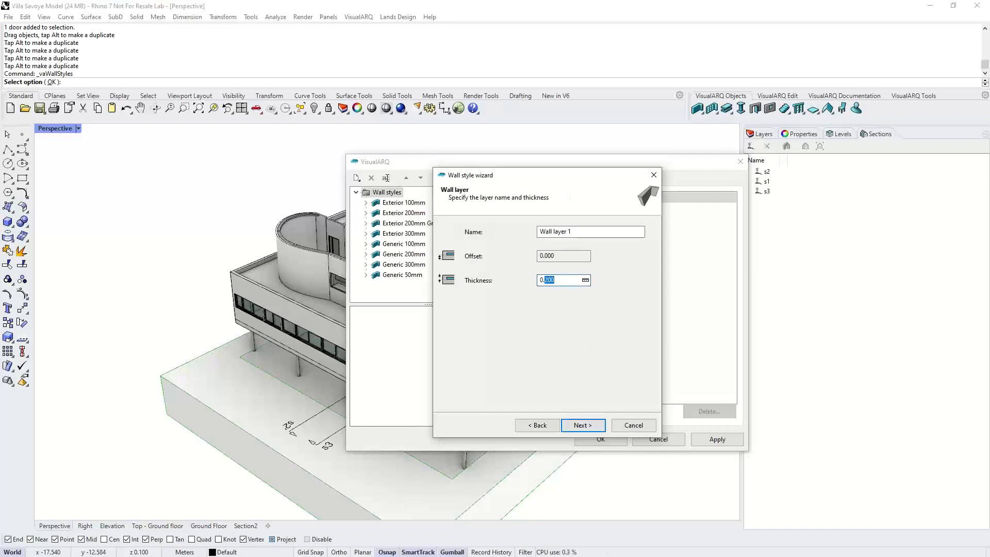
pyautogui.write('03')
pyautogui.click(576, 424)
# - Set Wall layer 3's thickness to 0.03 and advance through the geometry parameters to the preview
pyautogui.click(547, 280)
pyautogui.moveTo(547, 280); pyautogui.dragTo(561, 283)
pyautogui.click(580, 422)
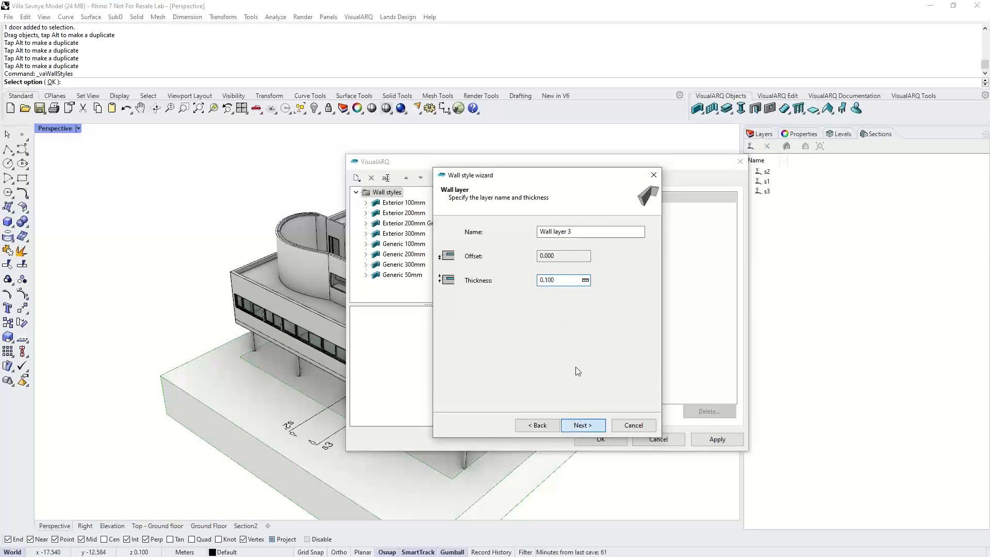
pyautogui.moveTo(547, 279); pyautogui.dragTo(566, 280)
pyautogui.write('03')
pyautogui.click(580, 426)
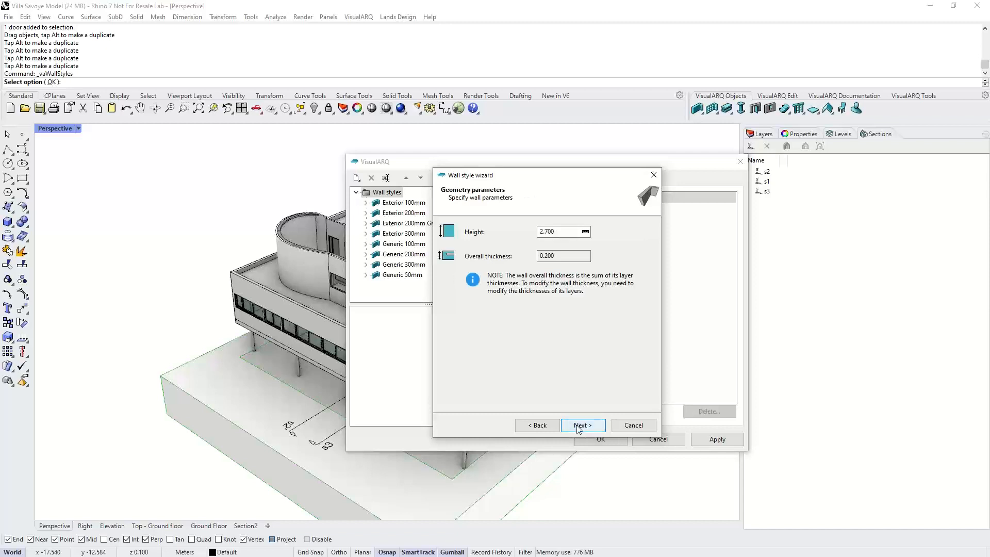
pyautogui.click(578, 424)
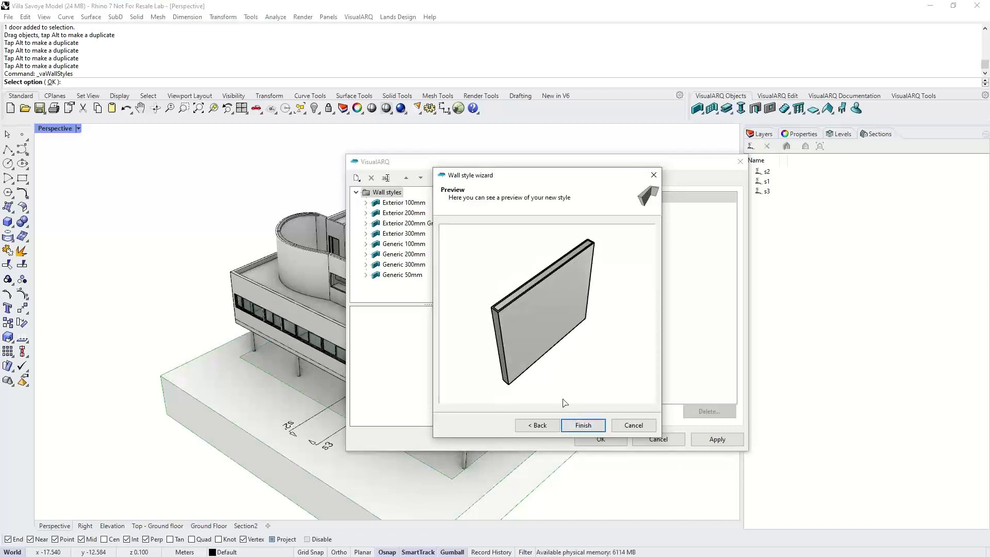
# - Finish the New wall style and give its Wall layer 2 a Solid section pattern
pyautogui.click(568, 425)
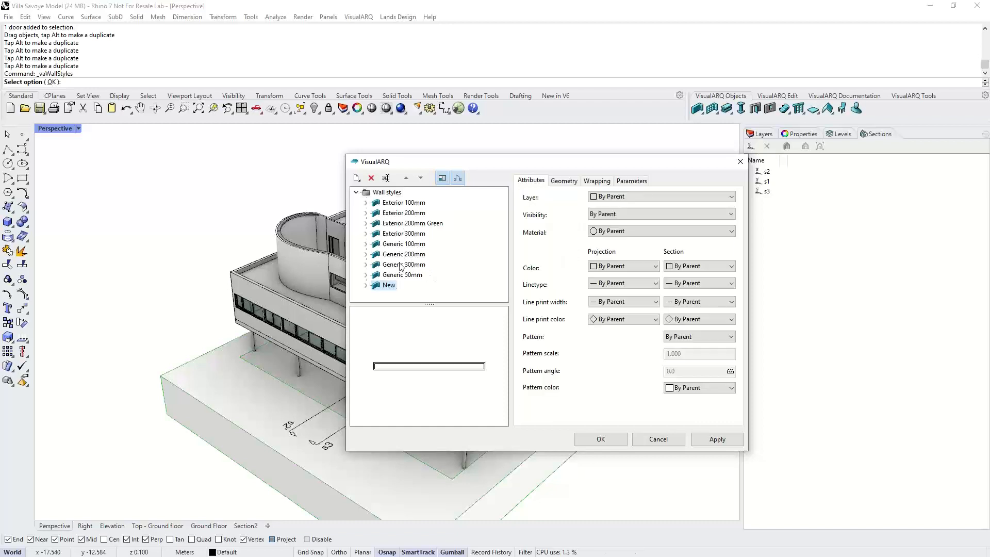
pyautogui.click(366, 285)
pyautogui.click(391, 286)
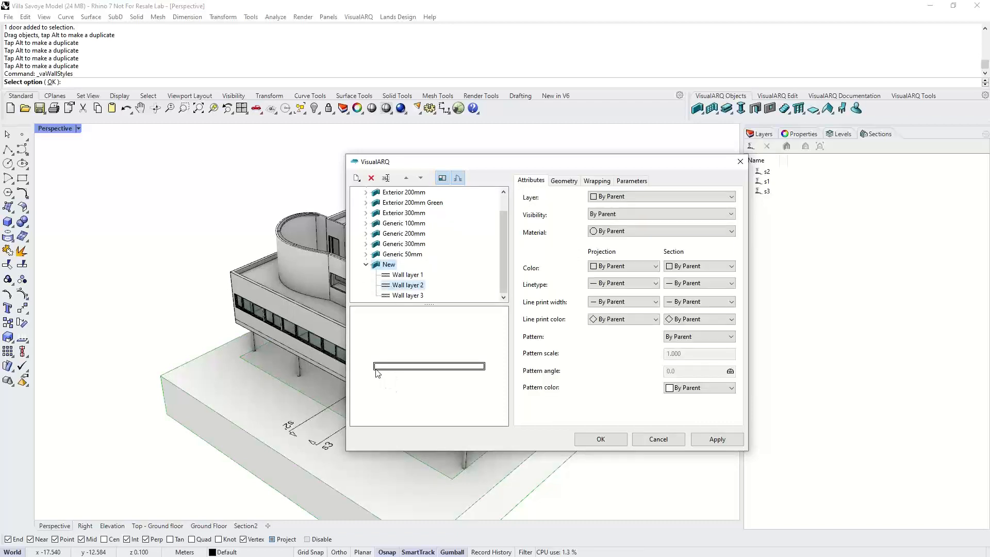
pyautogui.scroll(3, 378, 364)
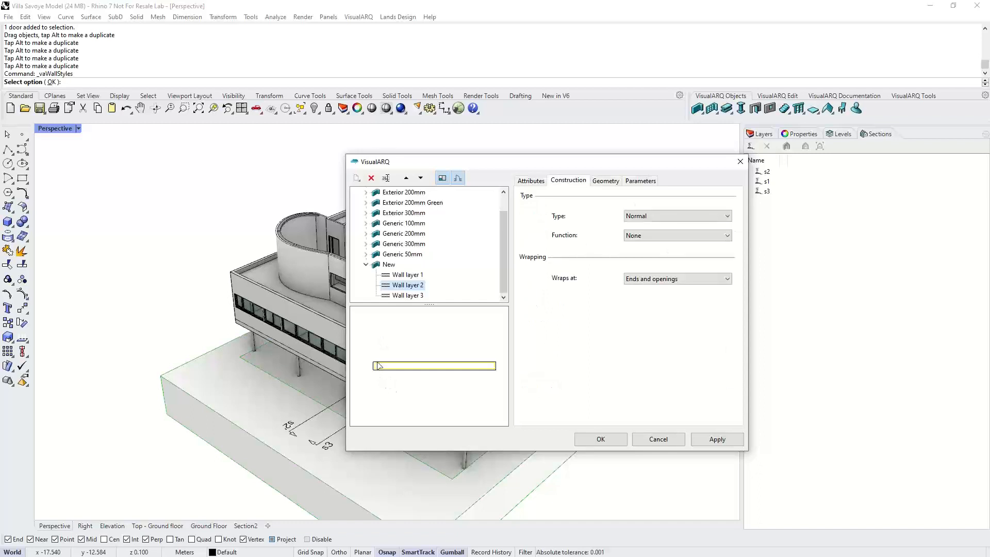
pyautogui.click(532, 180)
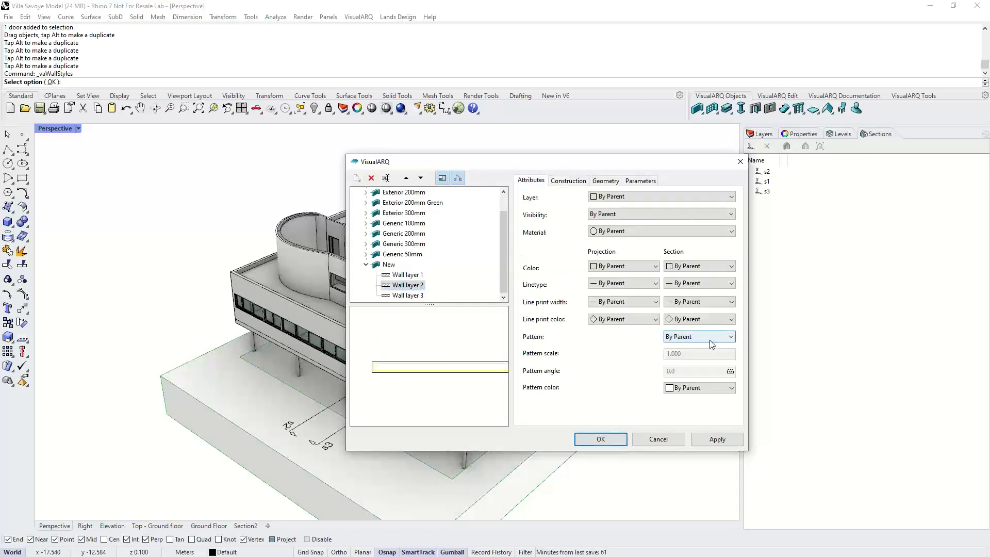
pyautogui.click(706, 338)
pyautogui.click(690, 362)
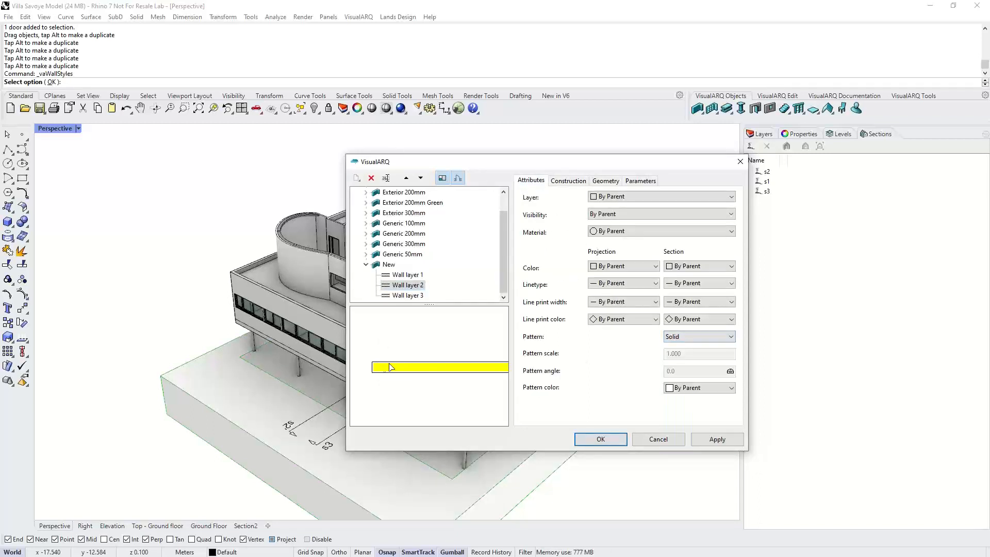
# - Set Wall layer 2 of the New style to the Core type and close the wall styles dialog
pyautogui.moveTo(390, 363); pyautogui.dragTo(408, 364, button='right')
pyautogui.scroll(1, 398, 360)
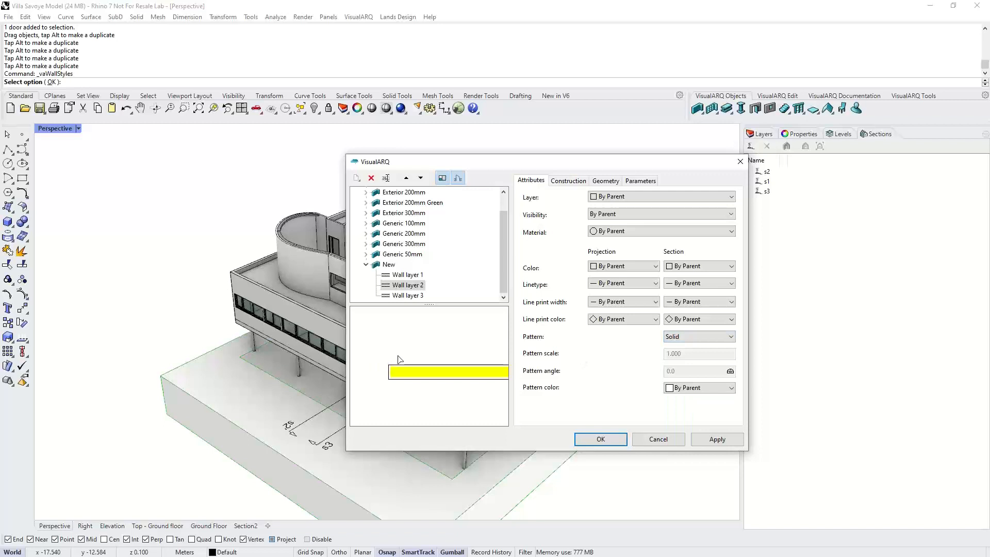
pyautogui.click(568, 181)
pyautogui.click(639, 216)
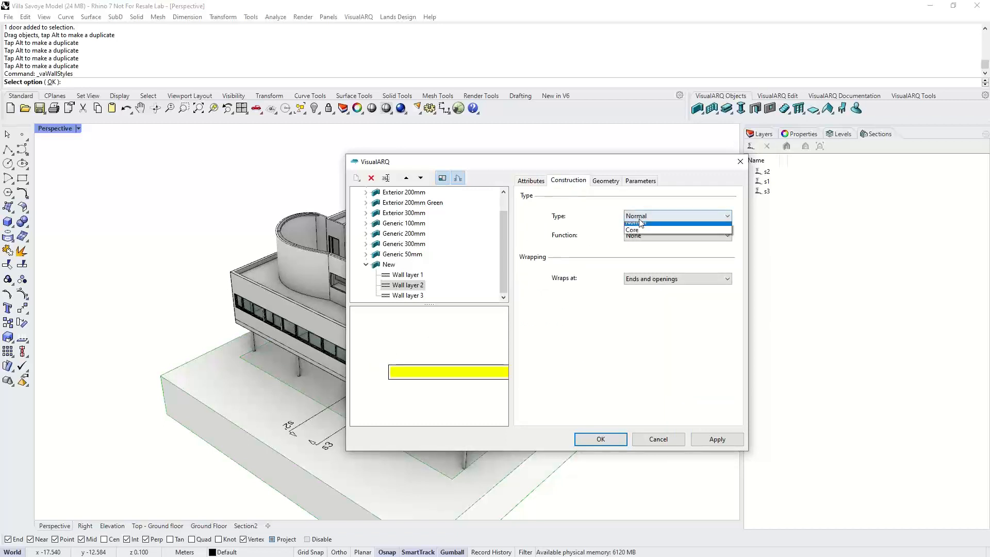
pyautogui.click(635, 230)
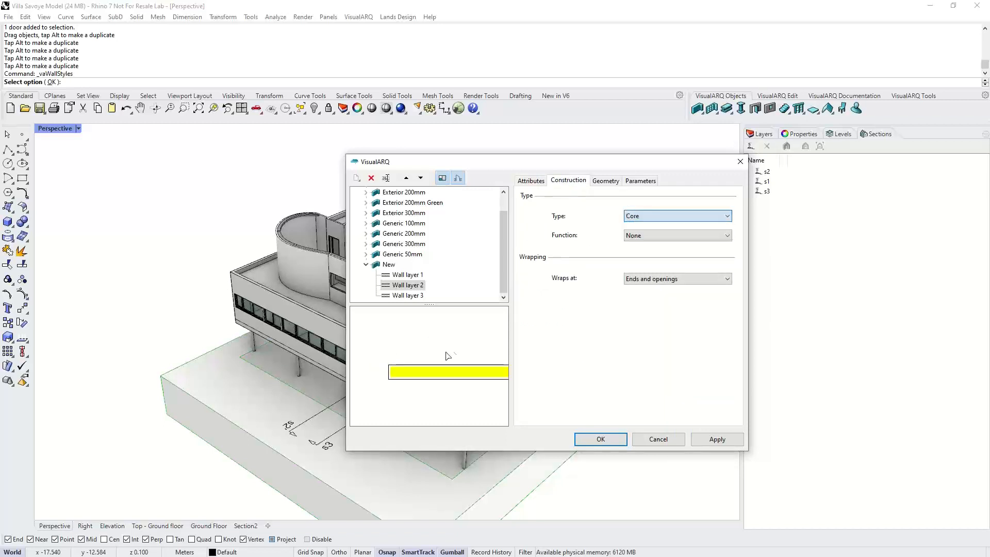
pyautogui.click(614, 442)
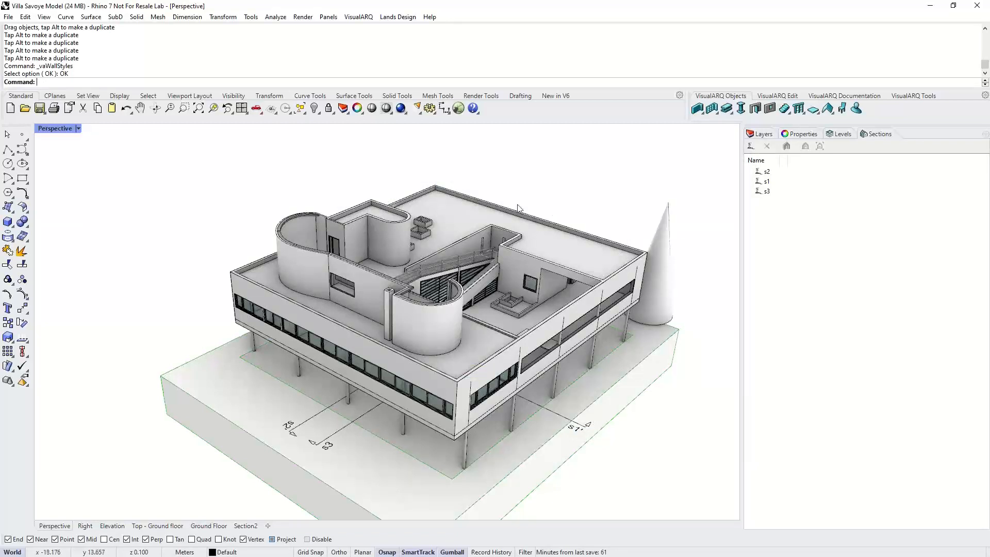
pyautogui.click(371, 19)
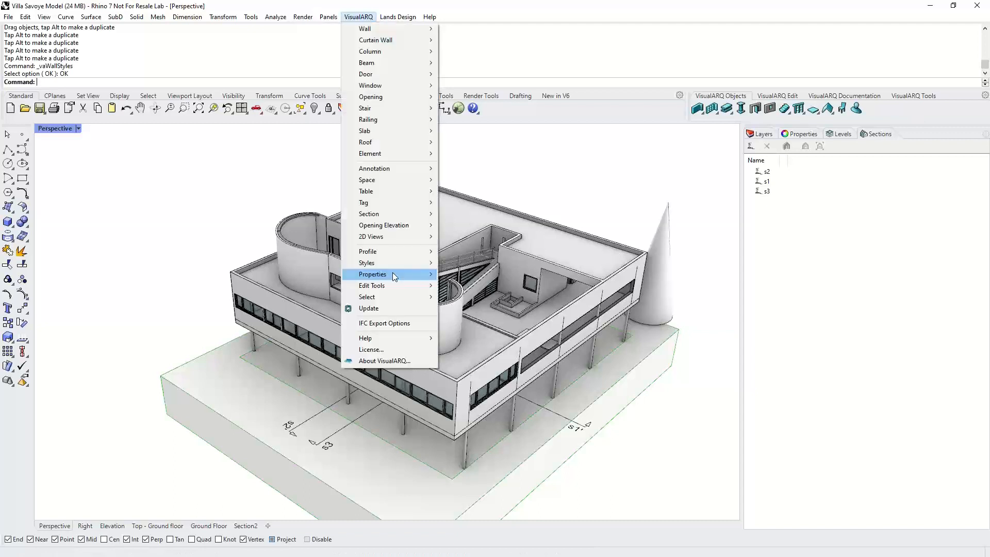
pyautogui.moveTo(395, 264)
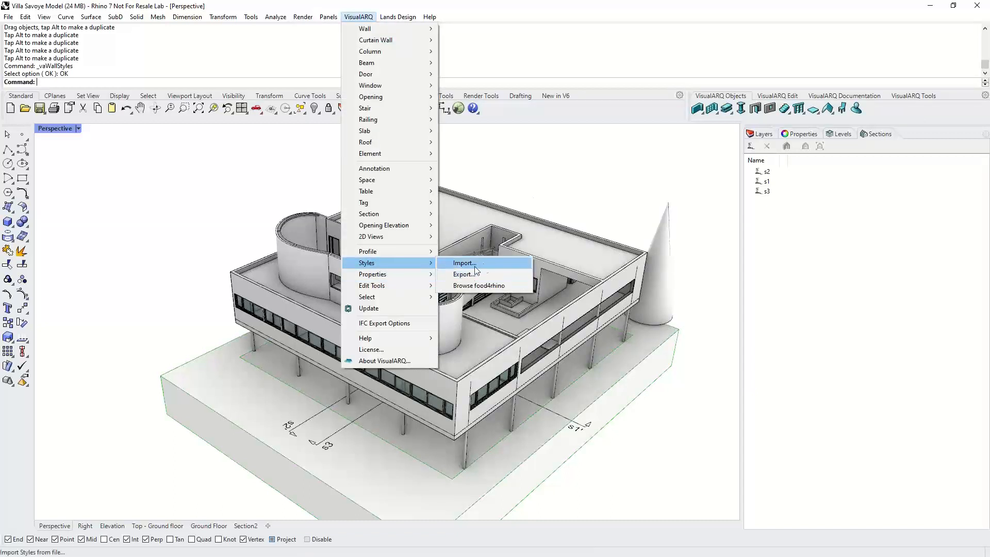
pyautogui.click(465, 263)
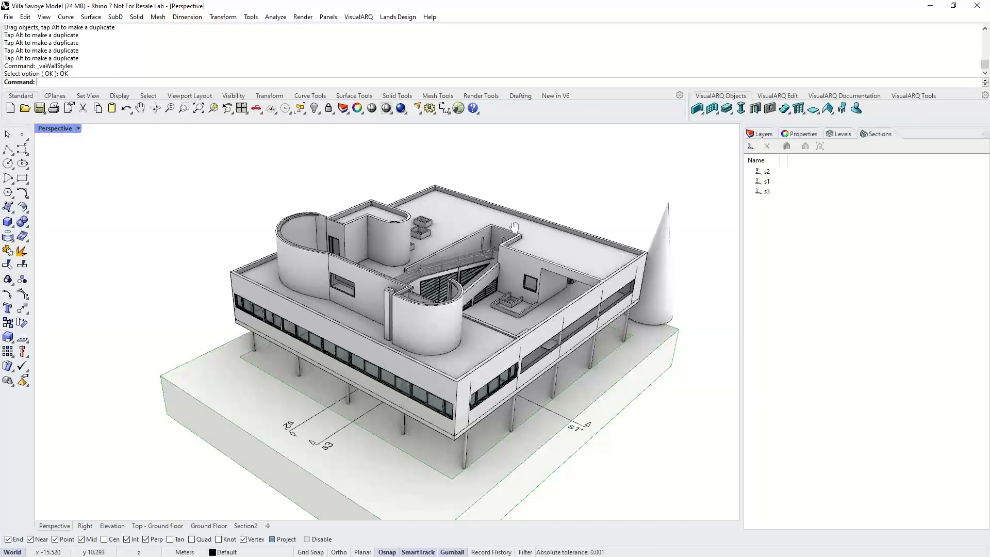
# - In the Top - Ground floor view, change the style of the straight wall beside the curved ramp wall to New
pyautogui.keyDown('shift'); pyautogui.moveTo(516, 228); pyautogui.dragTo(504, 220, button='right'); pyautogui.keyUp('shift')
pyautogui.click(157, 526)
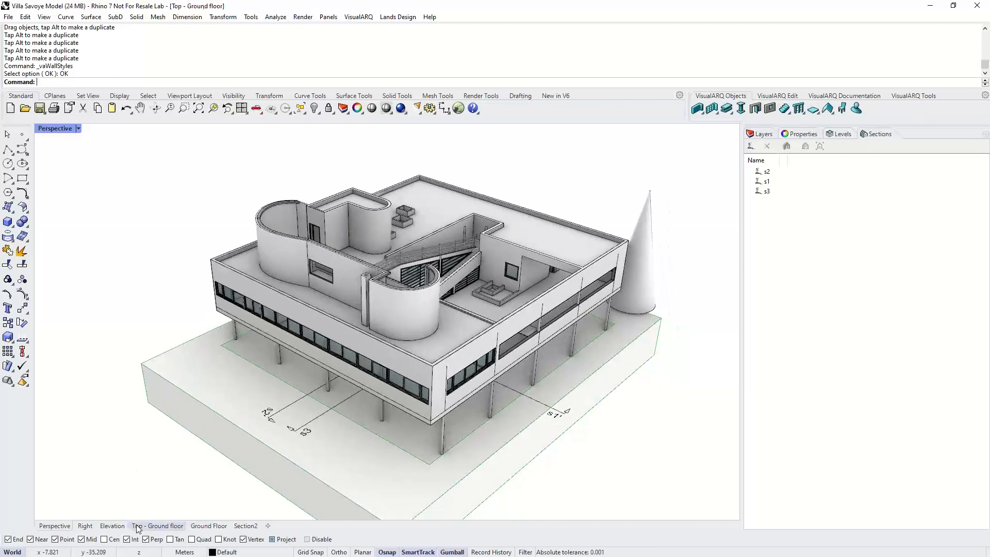
pyautogui.moveTo(512, 312); pyautogui.dragTo(421, 262, button='right')
pyautogui.click(553, 341)
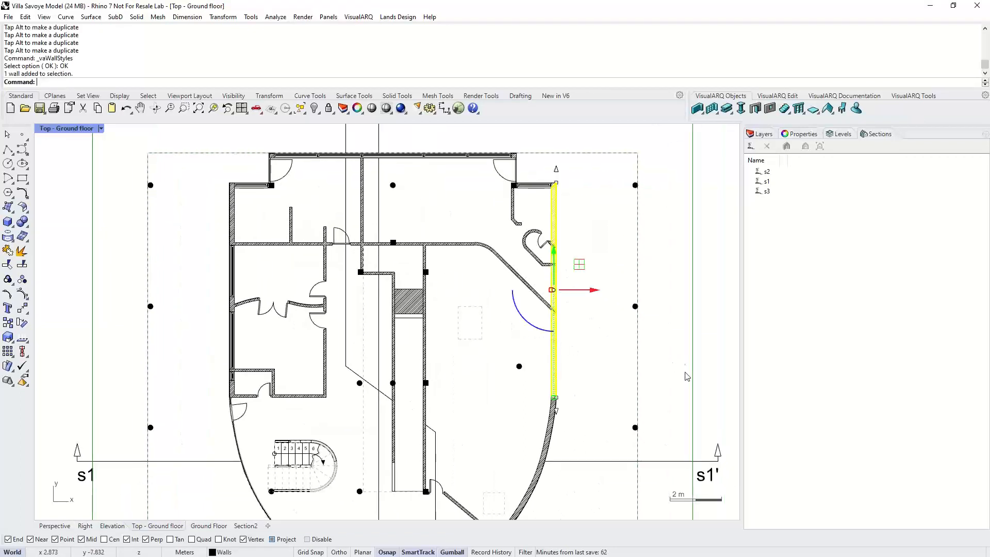
pyautogui.click(797, 135)
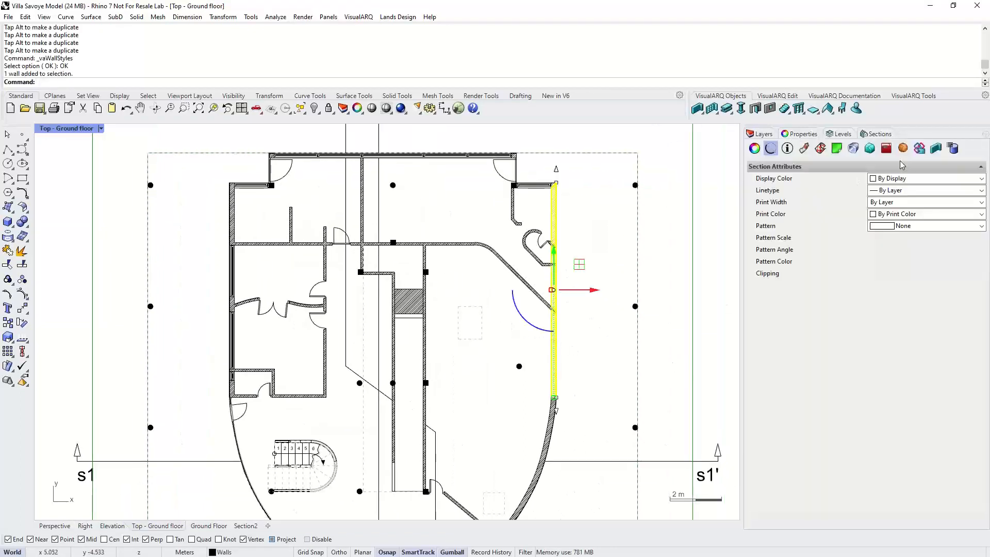
pyautogui.click(936, 148)
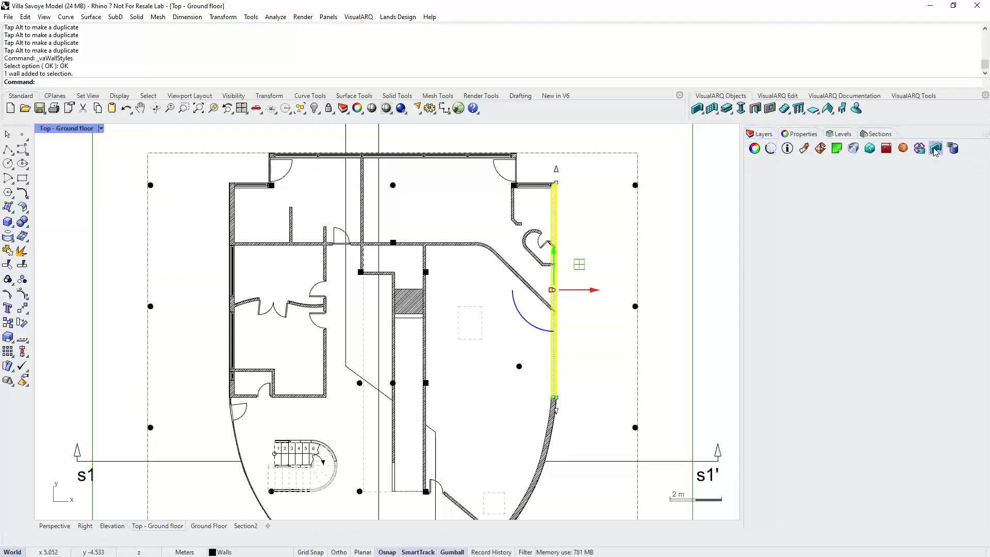
pyautogui.click(969, 217)
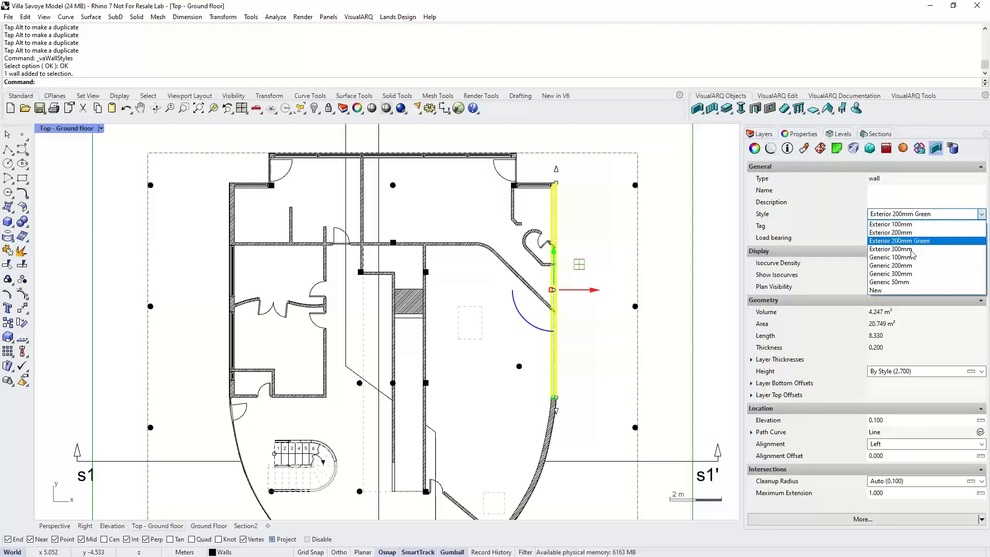
pyautogui.click(897, 294)
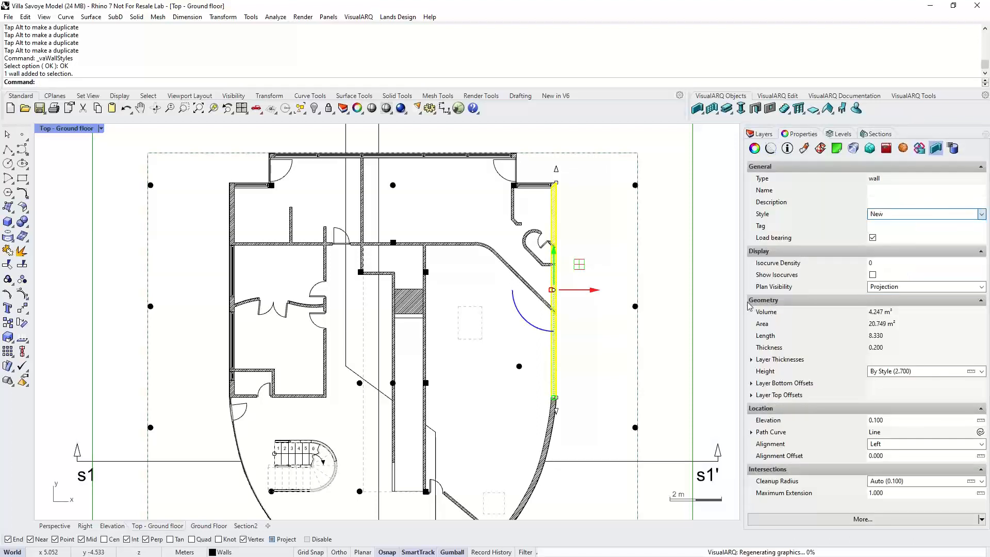
pyautogui.click(701, 294)
# - Examine the restyled wall and nearby glazing up close in the Perspective view
pyautogui.scroll(7, 552, 185)
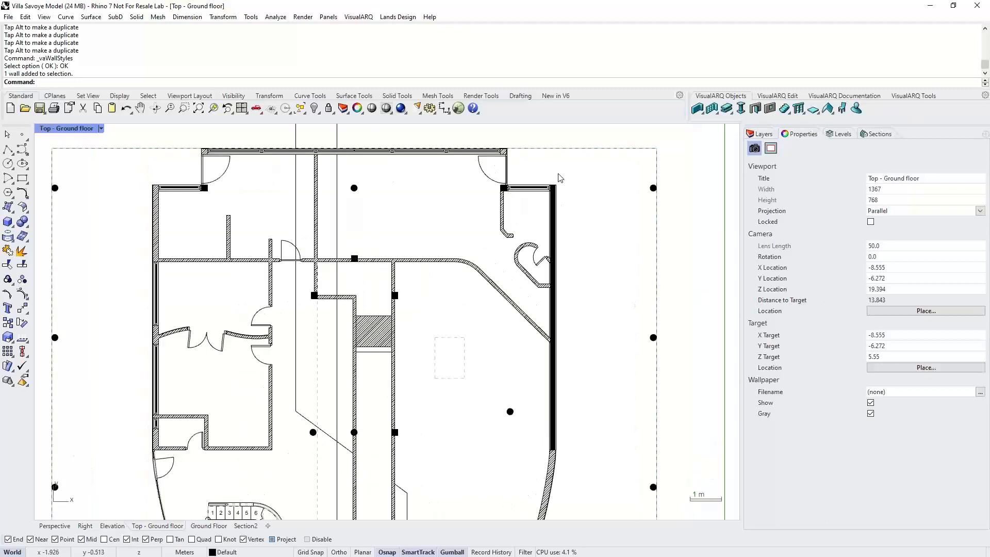
pyautogui.scroll(-10, 543, 241)
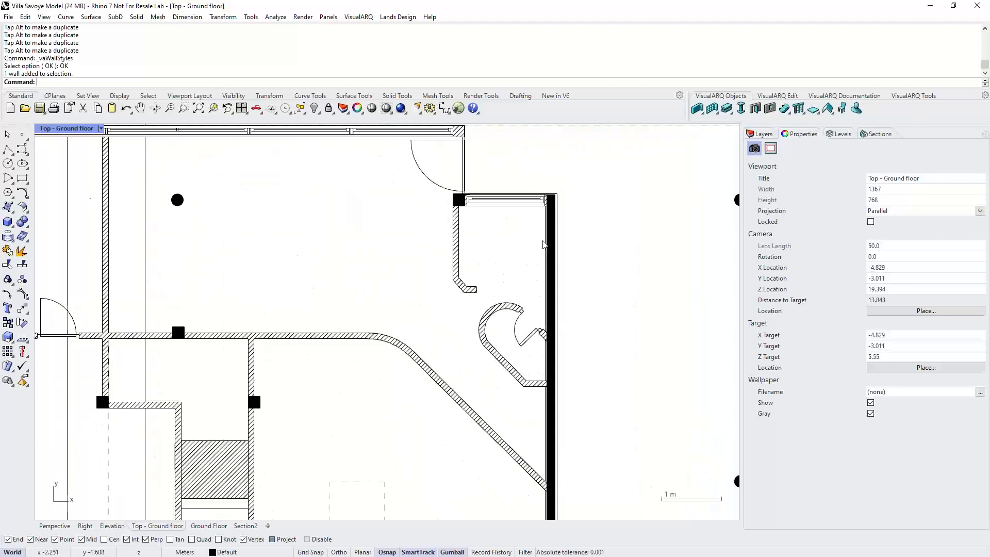
pyautogui.click(61, 526)
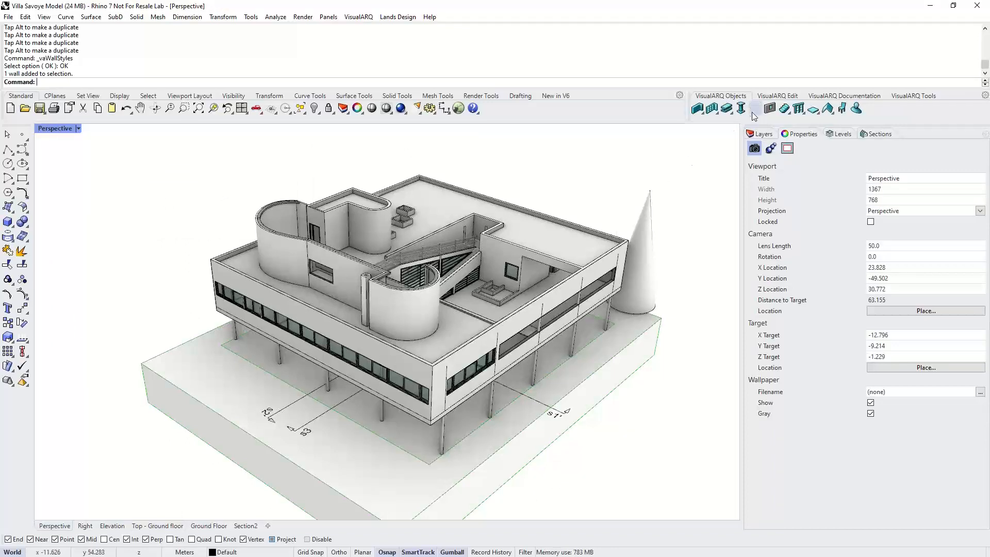
pyautogui.moveTo(589, 307); pyautogui.dragTo(246, 317, button='right')
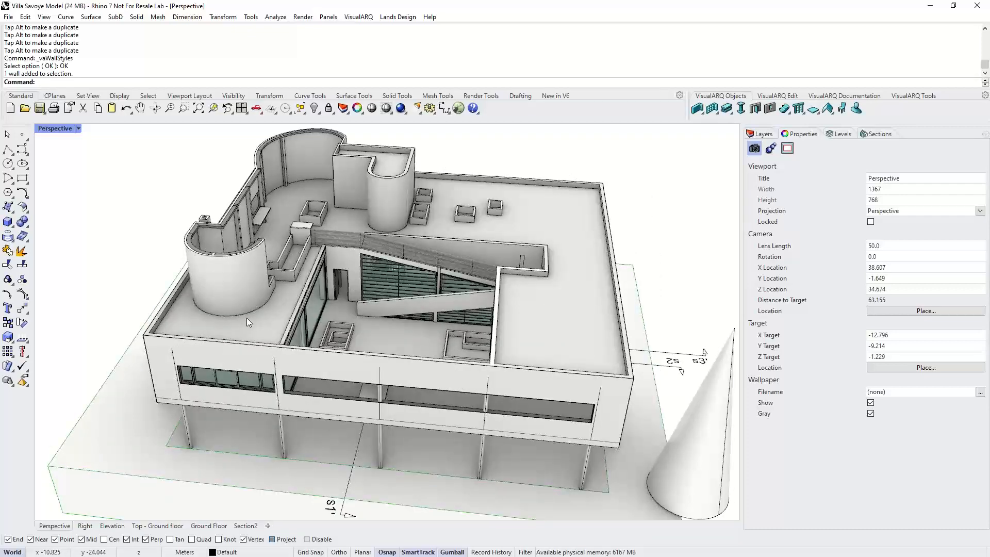
pyautogui.scroll(4, 246, 318)
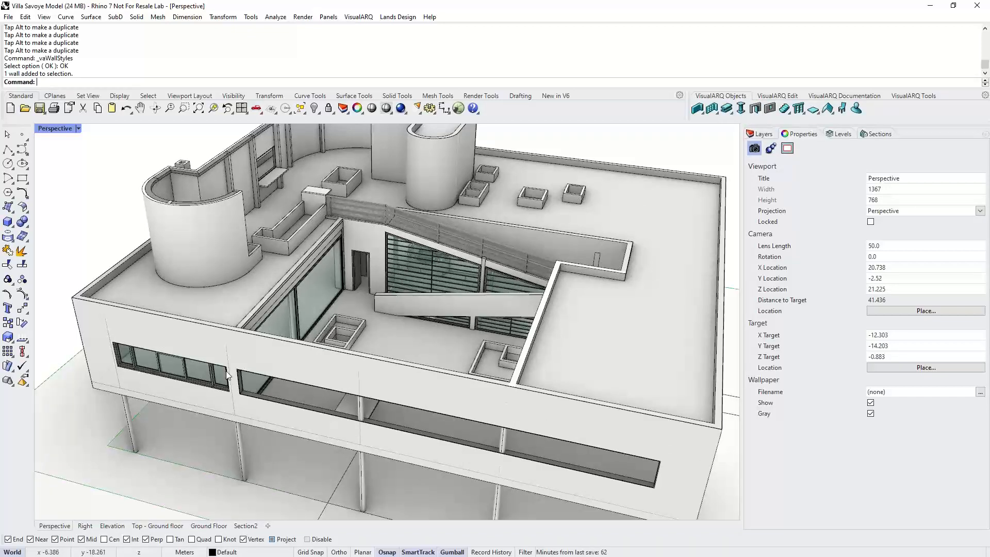
pyautogui.scroll(5, 227, 375)
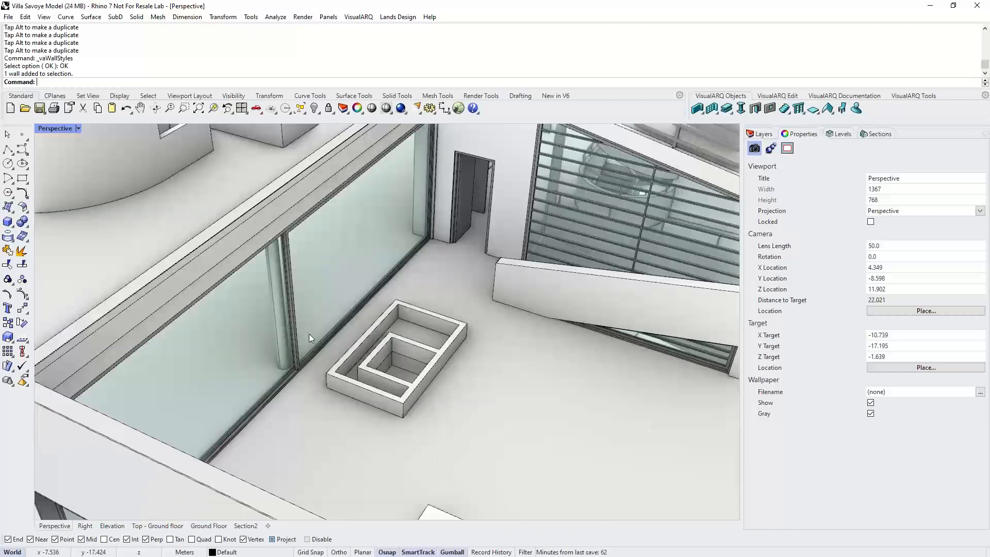
pyautogui.click(308, 333)
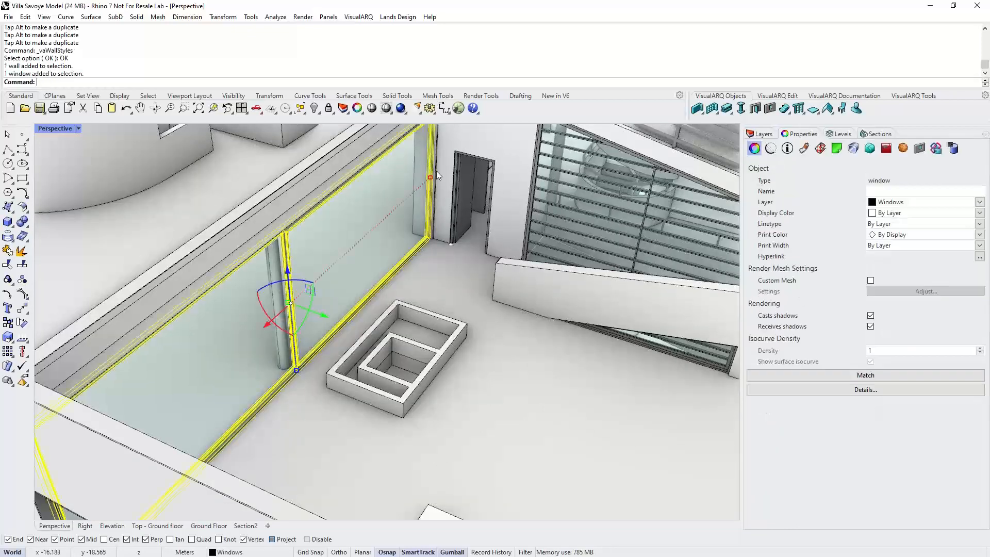
pyautogui.scroll(4, 437, 171)
pyautogui.scroll(-5, 420, 282)
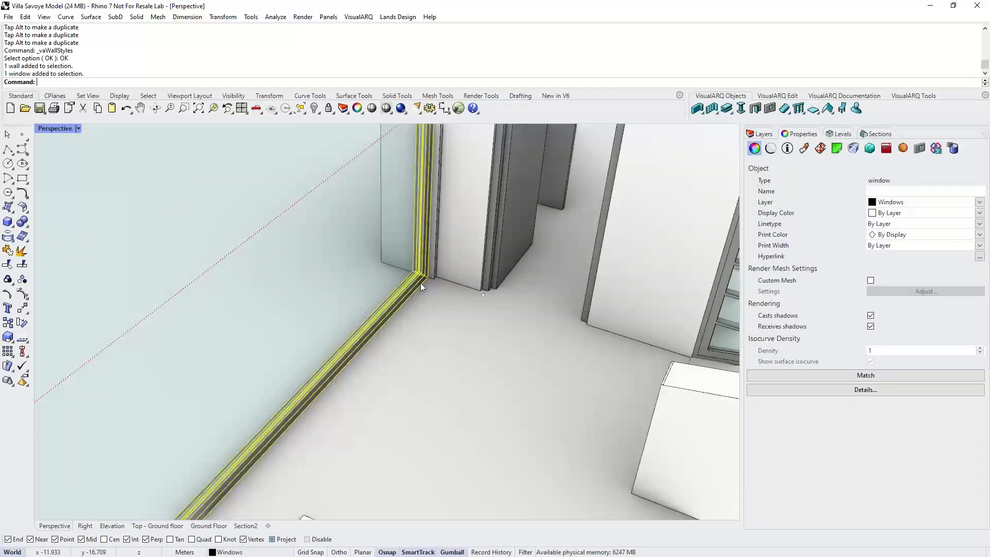
pyautogui.press('Escape')
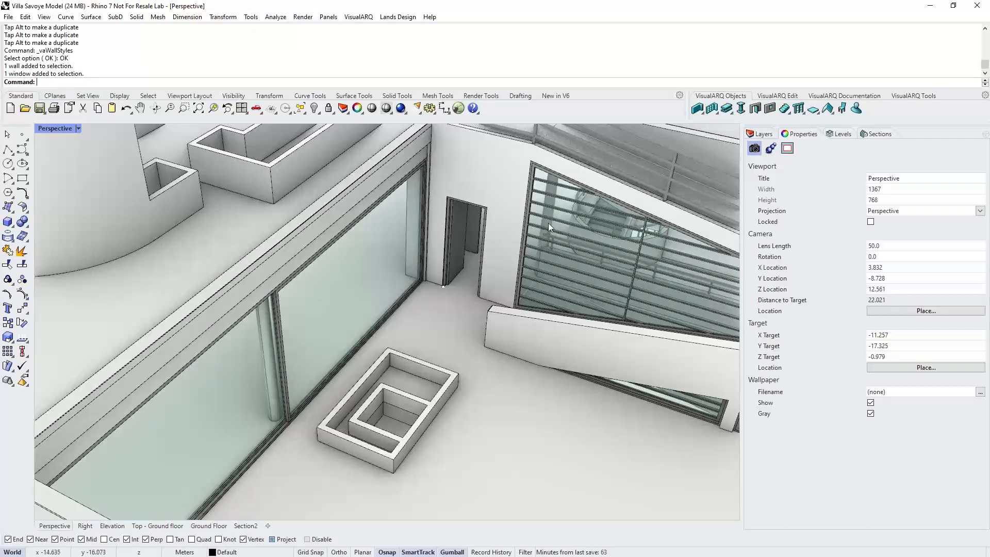
# - Open the door styles and add a new Glass component to the Leaf of the Hinged style
pyautogui.rightClick(754, 109)
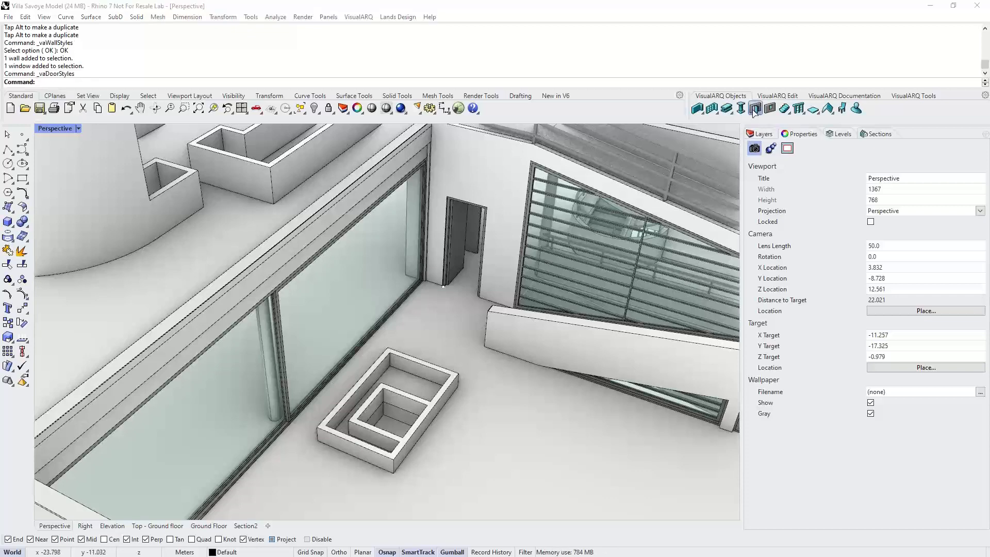
pyautogui.click(390, 211)
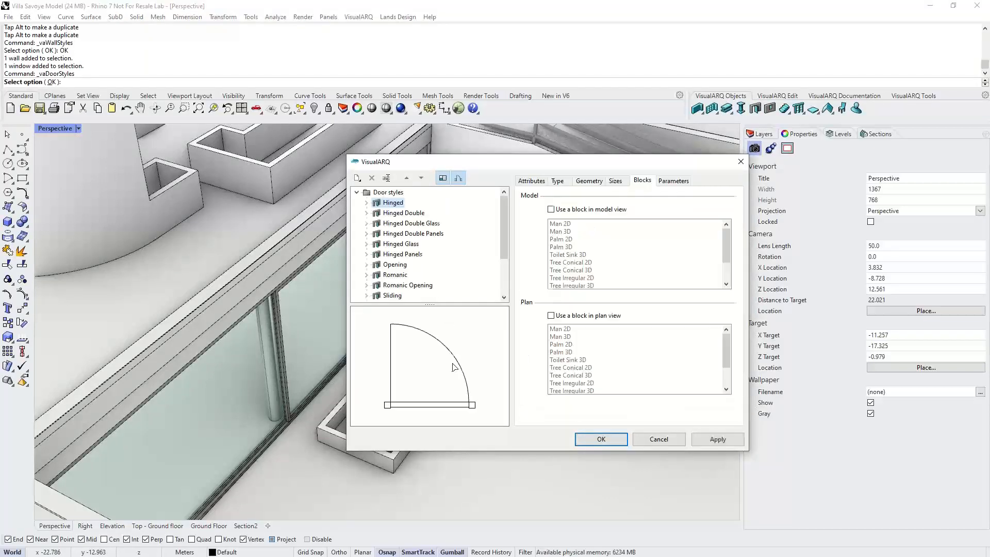
pyautogui.click(458, 178)
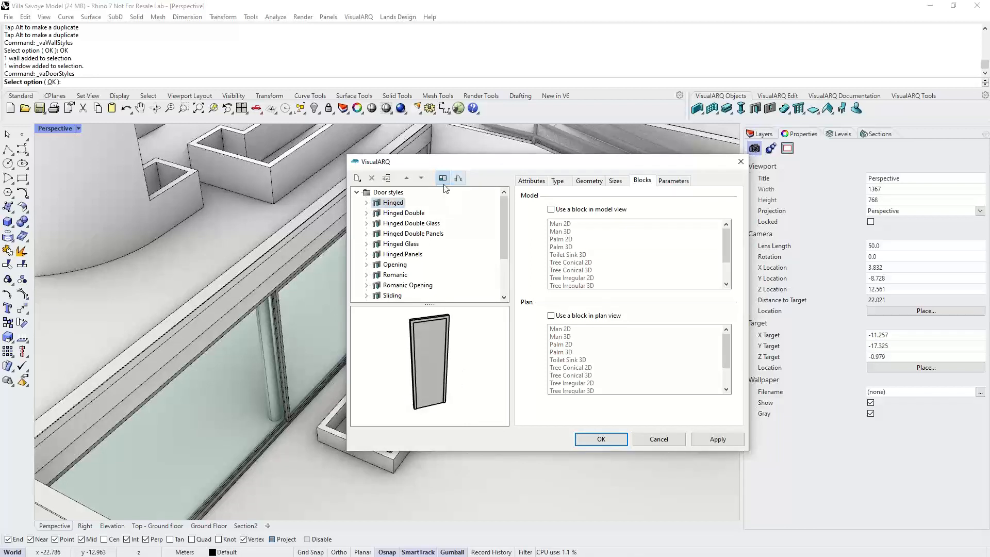
pyautogui.click(367, 203)
pyautogui.click(400, 213)
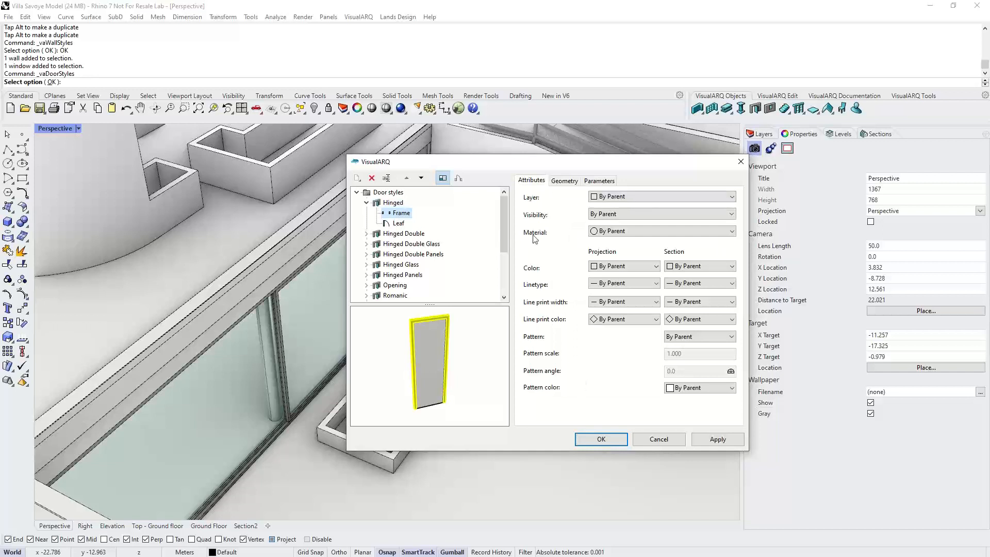
pyautogui.click(432, 360)
pyautogui.rightClick(400, 223)
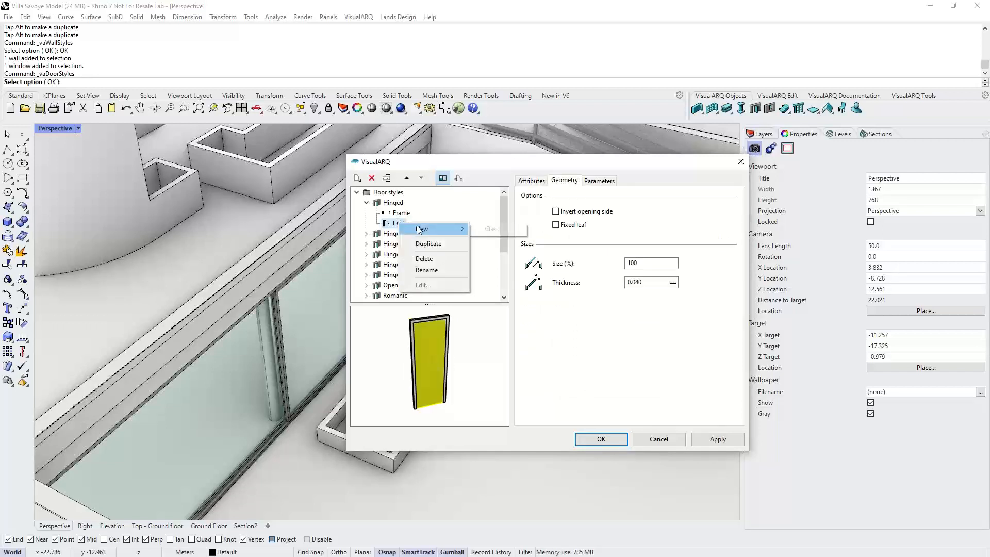
pyautogui.click(494, 229)
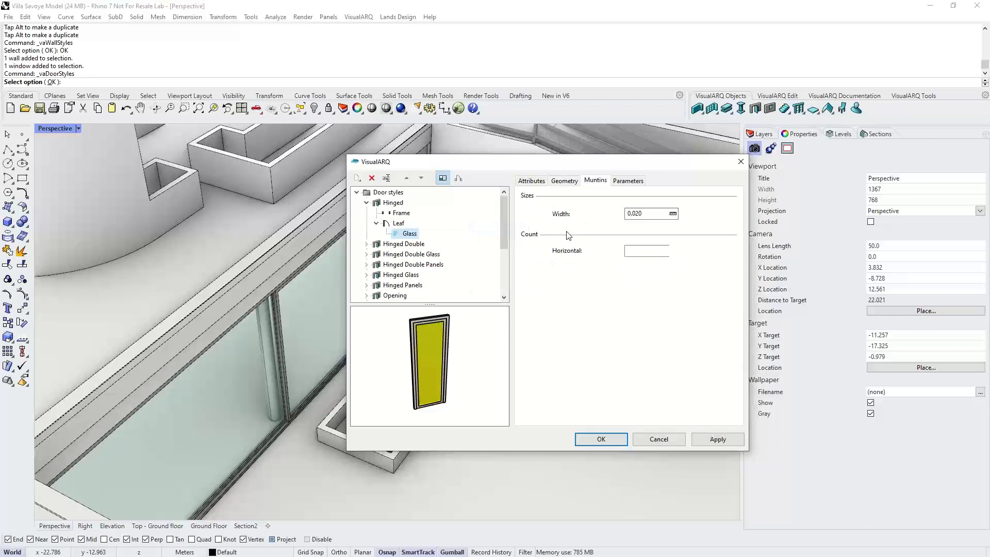
# - Set the Glass component's horizontal muntin count to 2
pyautogui.click(673, 249)
pyautogui.click(673, 248)
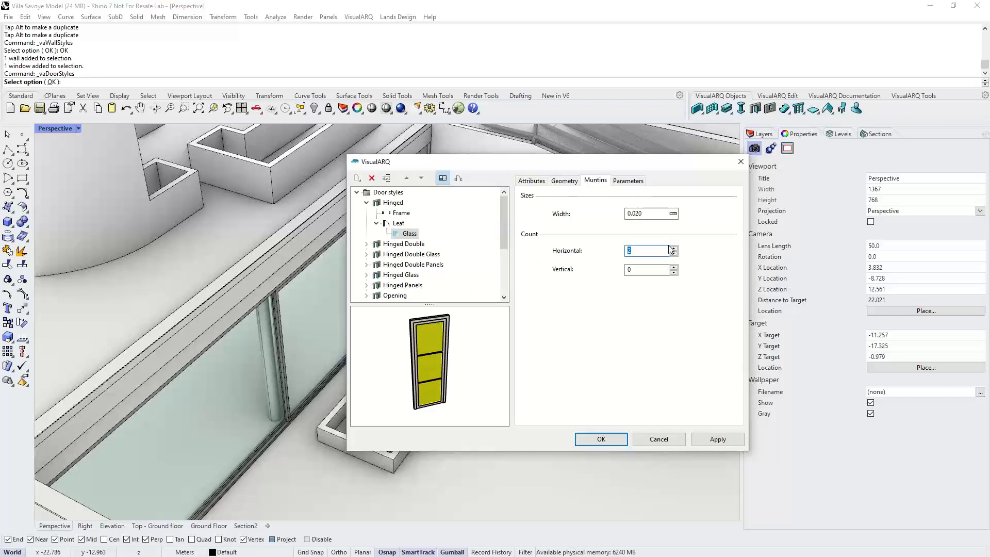
pyautogui.moveTo(440, 364); pyautogui.dragTo(447, 372, button='right')
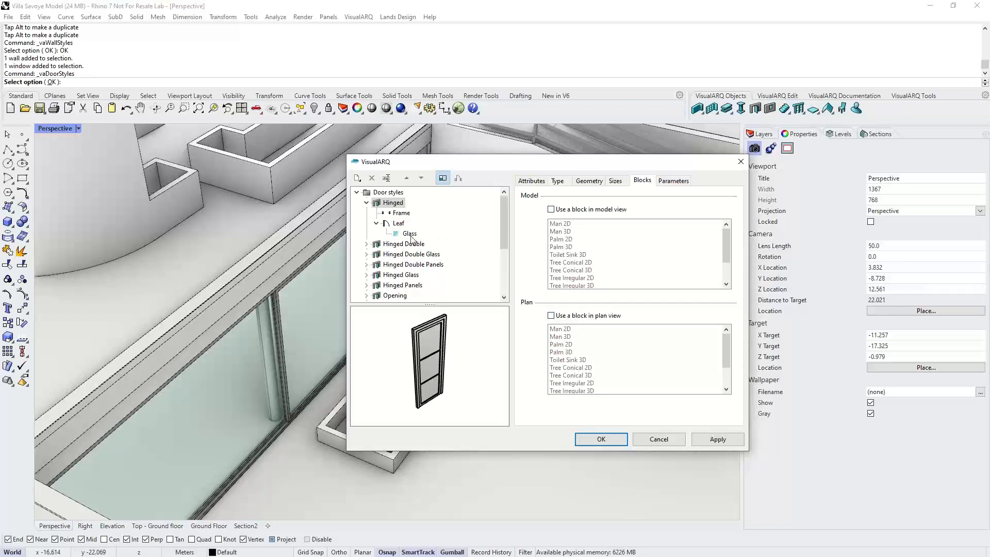
# - Cancel the door styles dialog, discarding the Glass component changes to the Hinged style
pyautogui.click(377, 224)
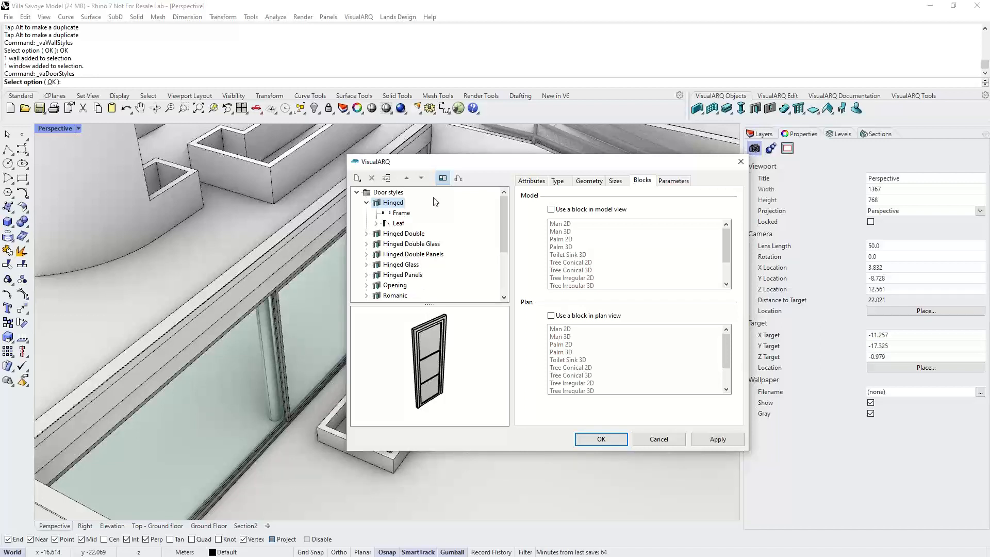
pyautogui.click(646, 438)
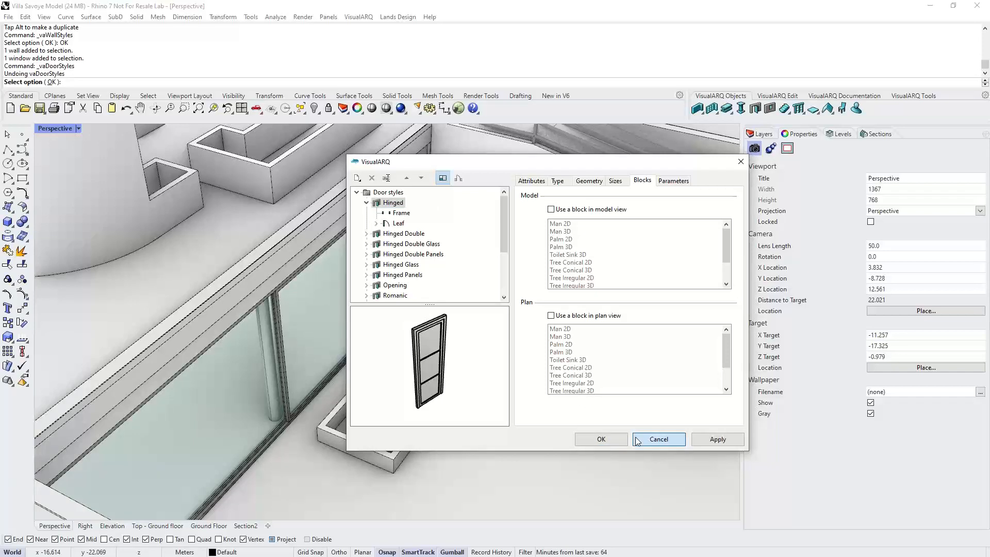
# - Launch Grasshopper and open the Bifold Door Multi-Leaf definition
pyautogui.scroll(-2, 277, 283)
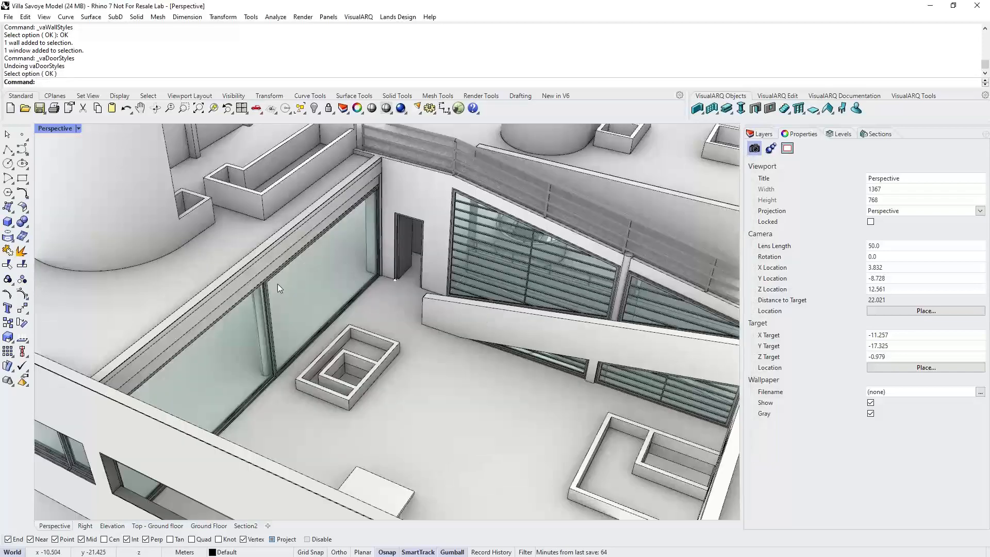
pyautogui.scroll(-8, 278, 287)
pyautogui.moveTo(328, 283); pyautogui.dragTo(340, 285, button='right')
pyautogui.write('Grasshopper')
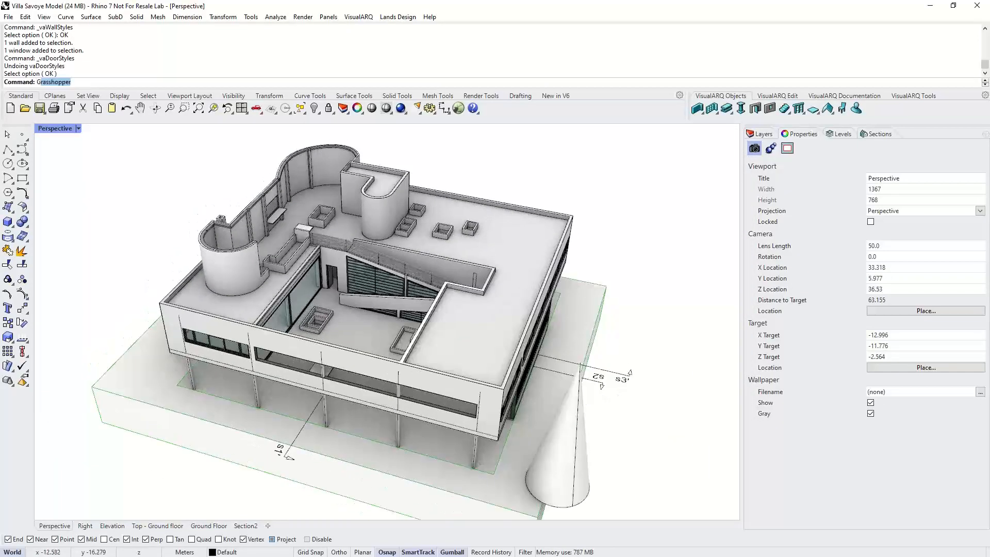
pyautogui.press('Return')
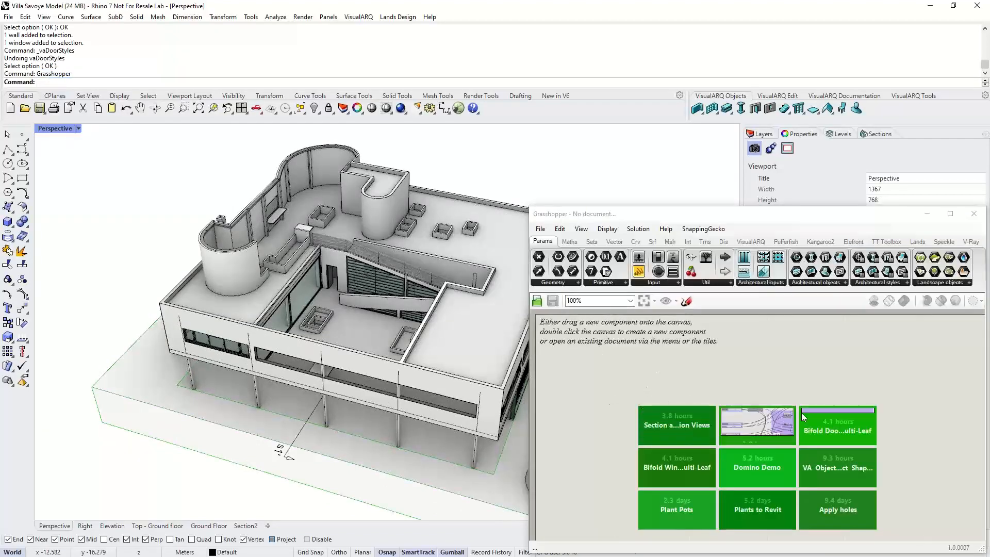
pyautogui.click(827, 420)
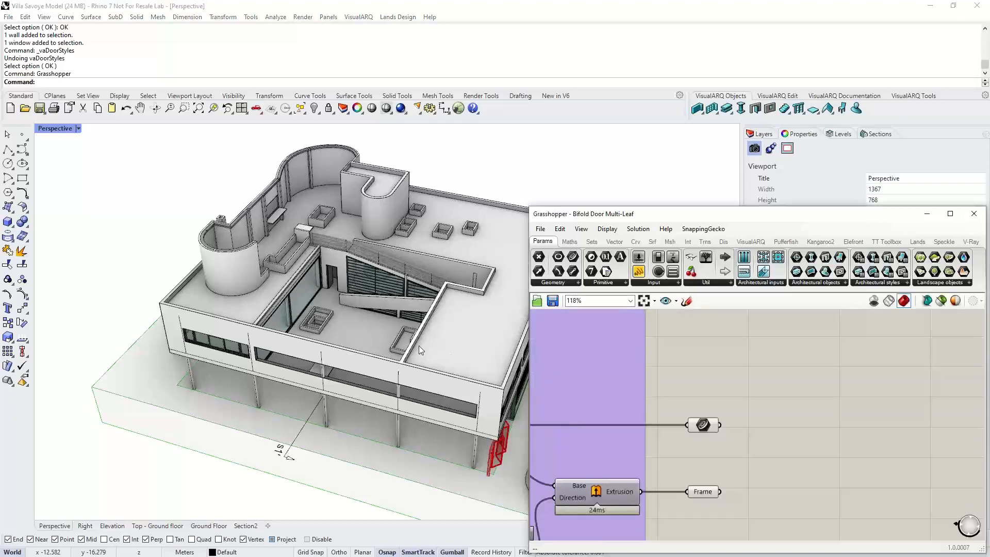
# - Set the bifold door's Width slider to 3.182 and its Height slider to 2.588
pyautogui.moveTo(419, 345); pyautogui.dragTo(431, 432, button='right')
pyautogui.moveTo(430, 432); pyautogui.dragTo(415, 433)
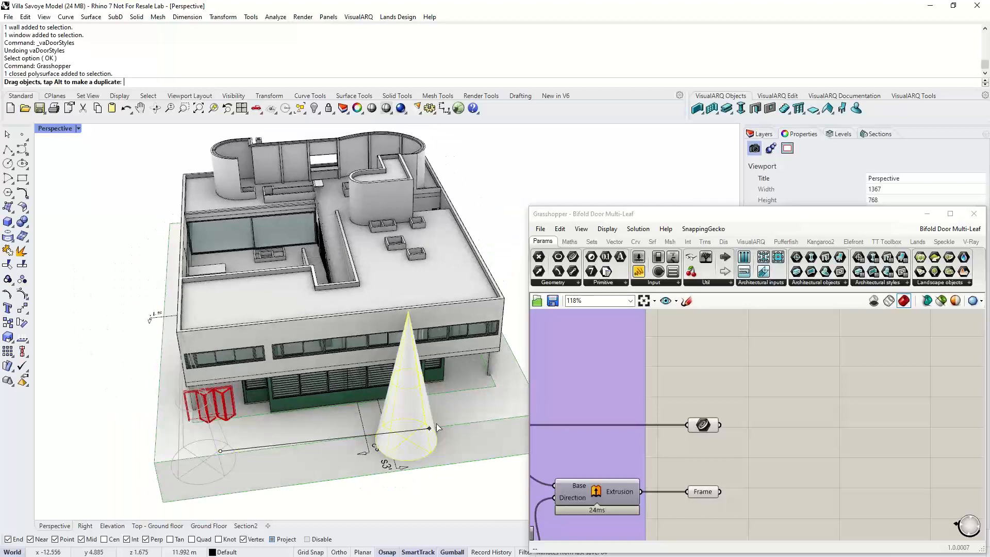
pyautogui.press('Escape')
pyautogui.scroll(5, 214, 414)
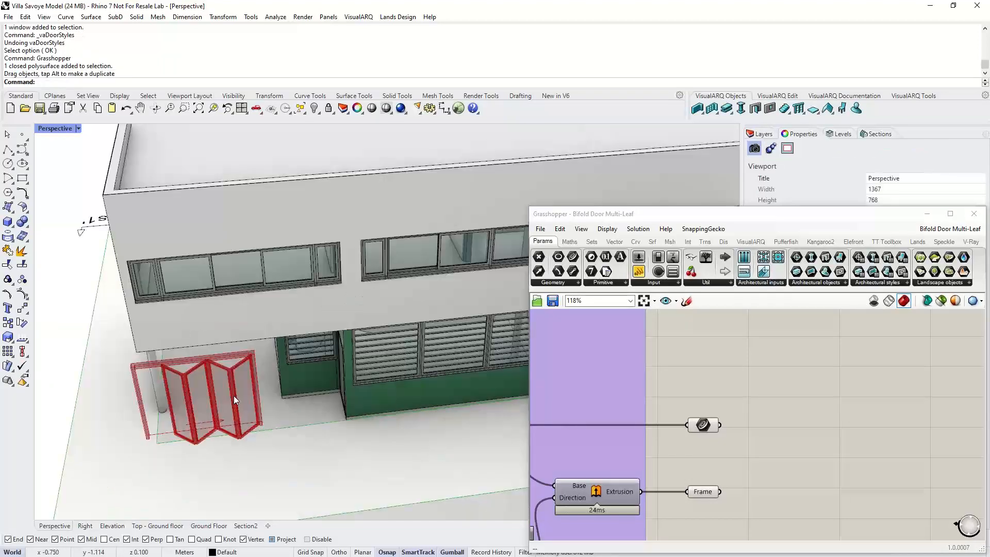
pyautogui.moveTo(237, 386); pyautogui.dragTo(340, 383, button='right')
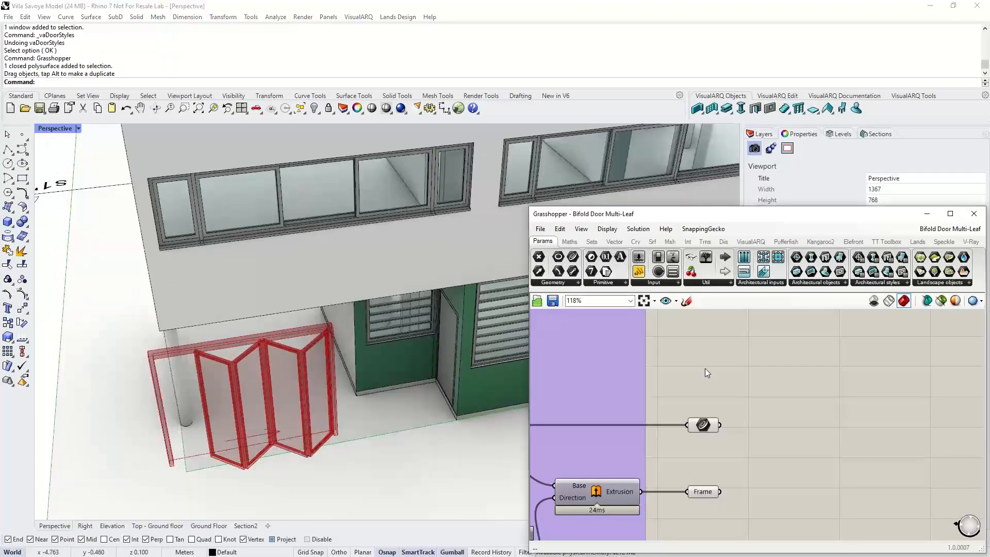
pyautogui.scroll(-10, 704, 368)
pyautogui.moveTo(606, 413); pyautogui.dragTo(827, 390, button='right')
pyautogui.scroll(3, 826, 390)
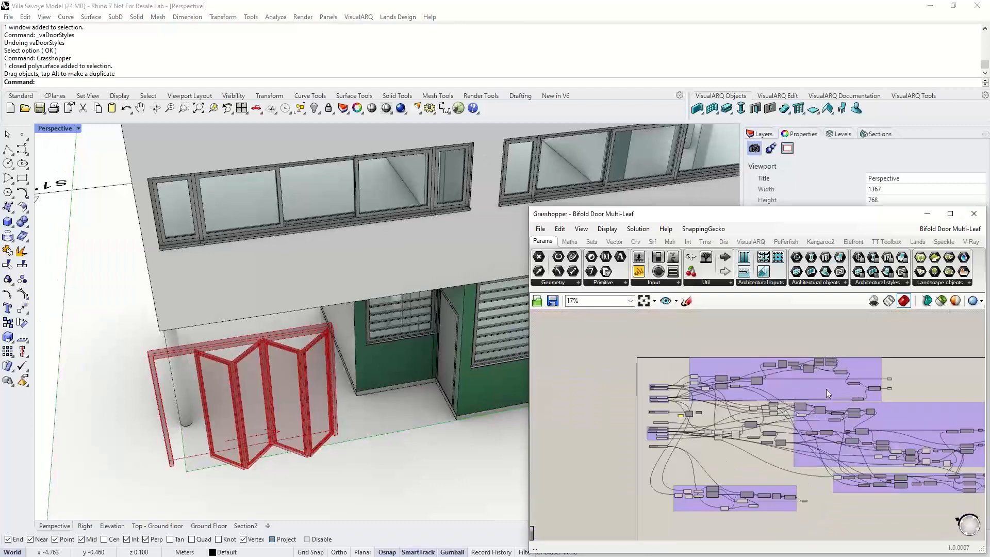
pyautogui.scroll(3, 596, 403)
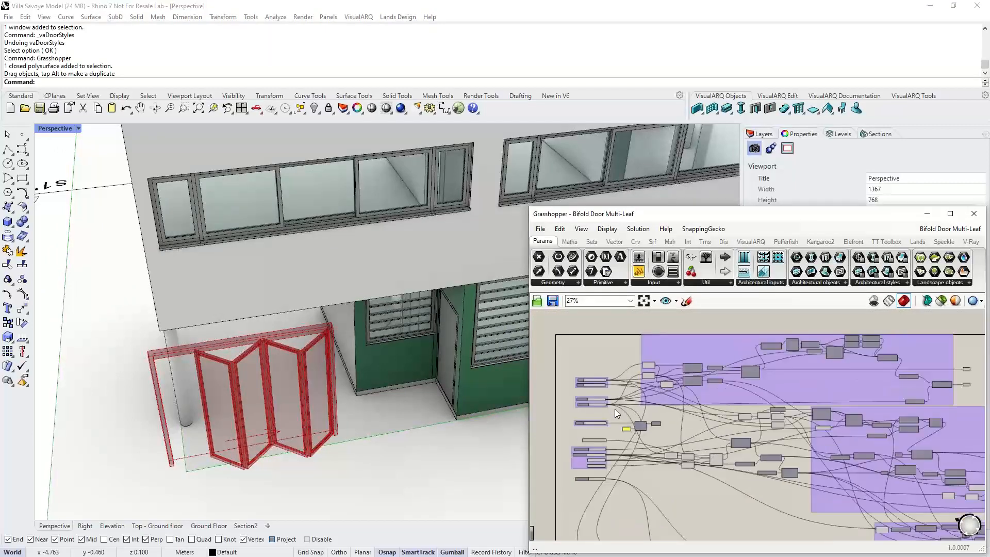
pyautogui.scroll(3, 595, 387)
pyautogui.scroll(5, 568, 376)
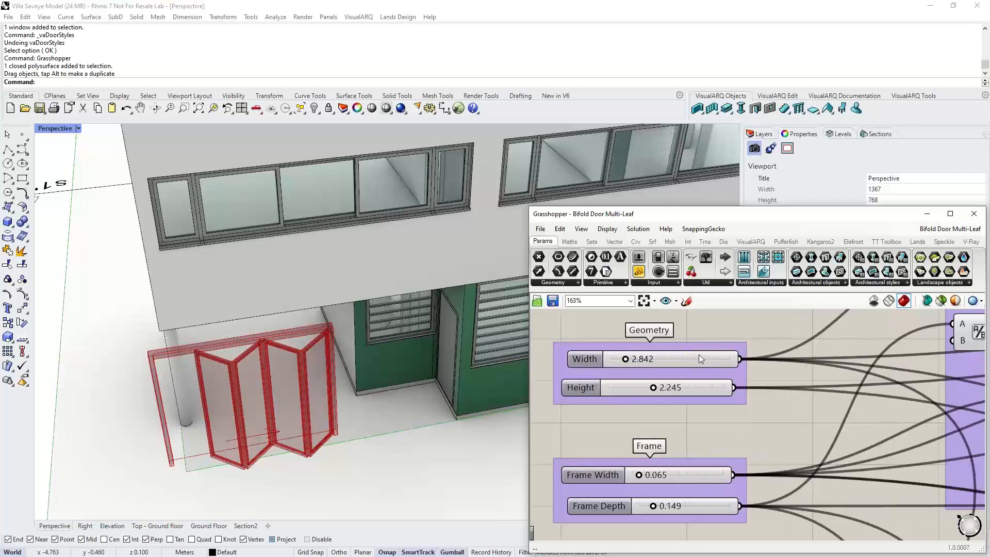
pyautogui.moveTo(625, 360); pyautogui.dragTo(662, 388)
pyautogui.moveTo(669, 407); pyautogui.dragTo(664, 321, button='right')
# - Set the bifold door's Opening Aperture slider to 0.700
pyautogui.scroll(-4, 644, 401)
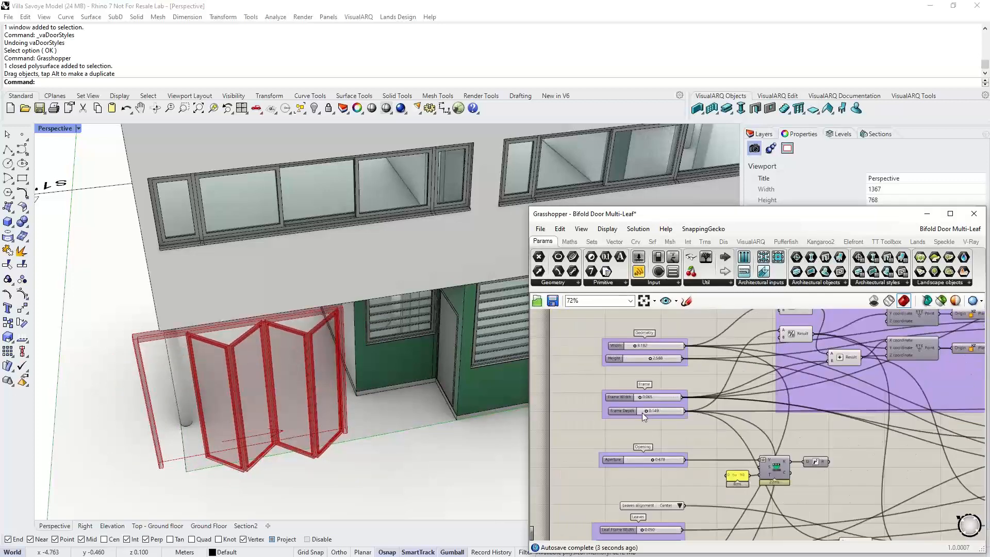
pyautogui.scroll(3, 642, 412)
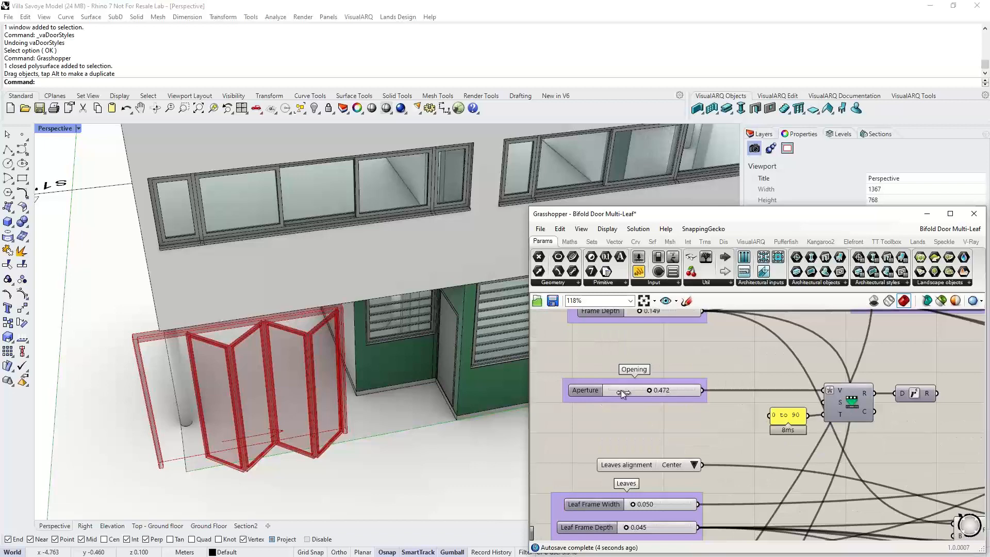
pyautogui.moveTo(622, 393); pyautogui.dragTo(690, 398)
pyautogui.moveTo(691, 411); pyautogui.dragTo(698, 380, button='right')
# - Set the bifold door's number of leaves to 6
pyautogui.scroll(-1, 671, 468)
pyautogui.moveTo(671, 468); pyautogui.dragTo(667, 389, button='right')
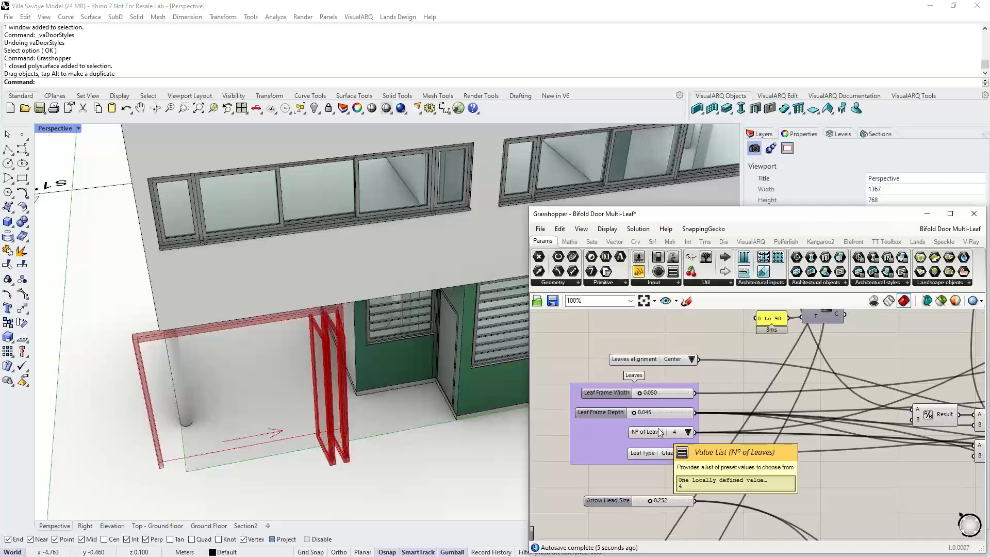
pyautogui.scroll(2, 673, 429)
pyautogui.click(696, 440)
pyautogui.click(716, 489)
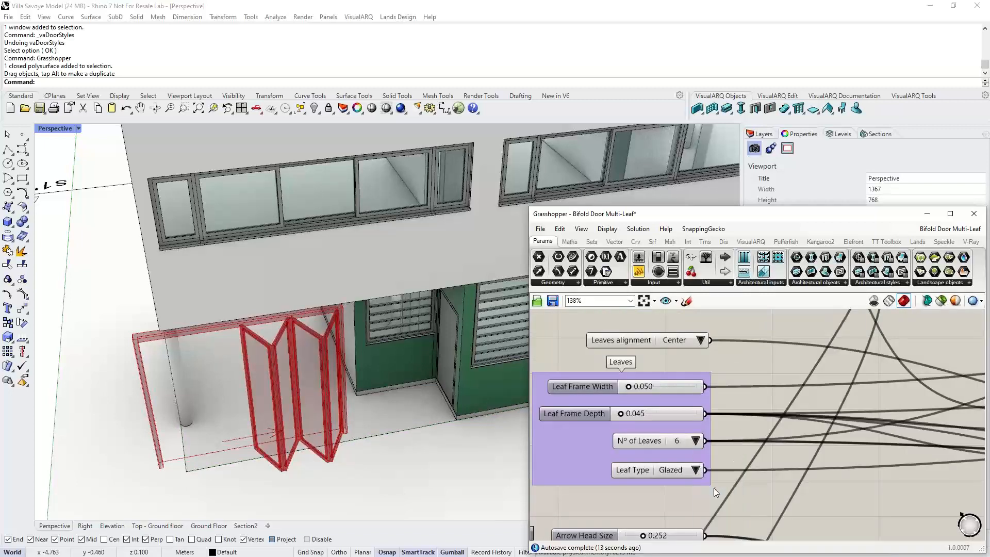
# - Switch the bifold door's Leaf Type to Blind and then back to Glazed
pyautogui.moveTo(714, 488); pyautogui.dragTo(712, 435, button='right')
pyautogui.click(694, 415)
pyautogui.click(705, 420)
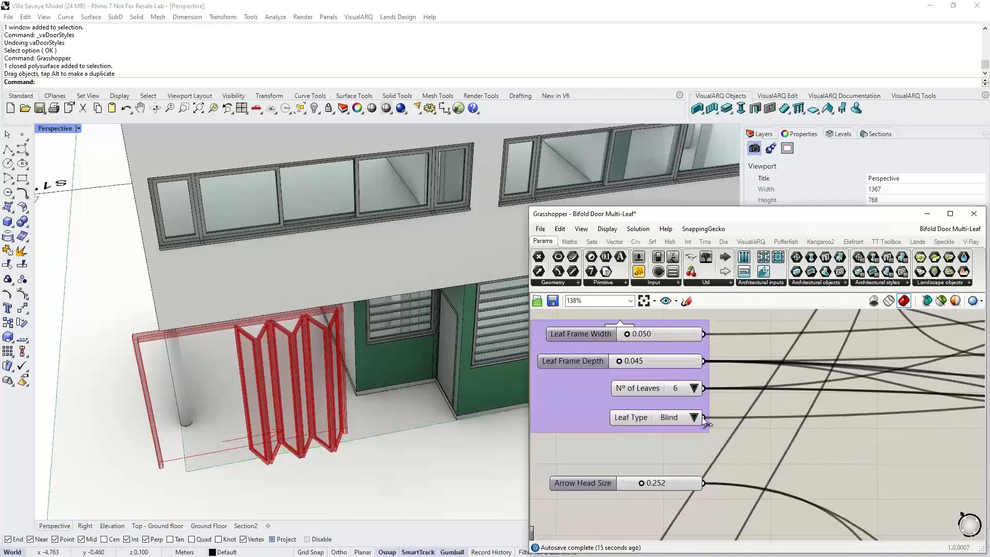
pyautogui.click(694, 417)
pyautogui.click(697, 435)
# - Examine the layout of the Grasshopper definition's parameter groups and components
pyautogui.scroll(-5, 645, 463)
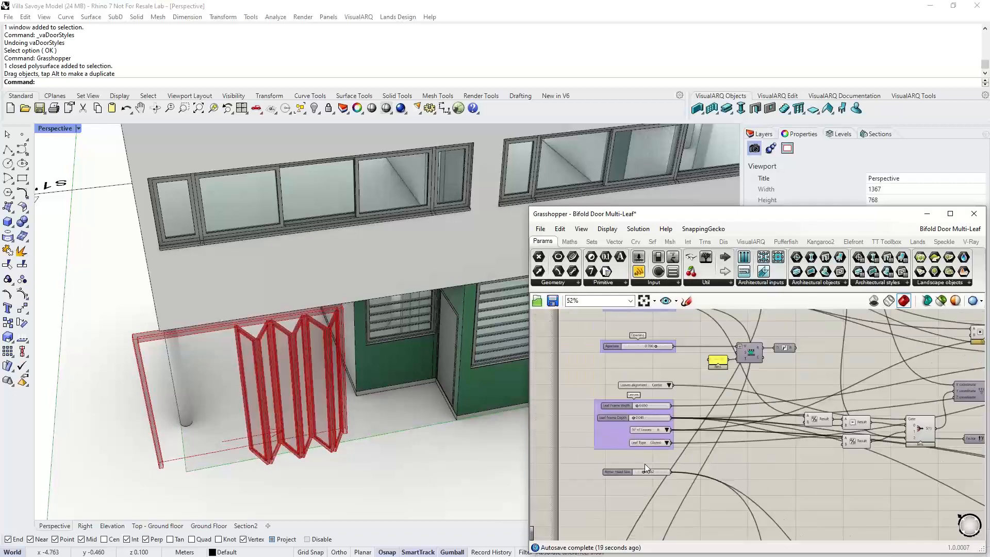
pyautogui.scroll(-3, 644, 463)
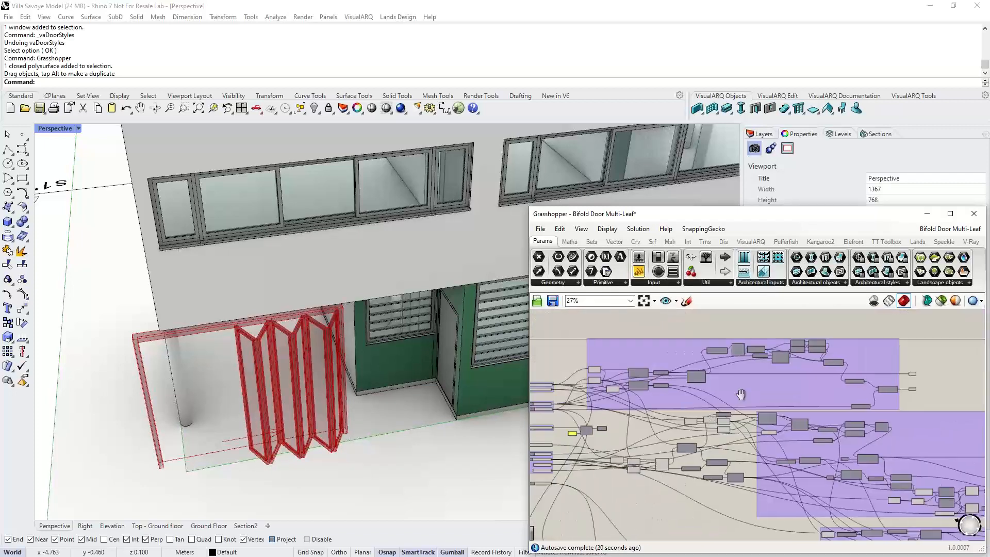
pyautogui.scroll(3, 665, 346)
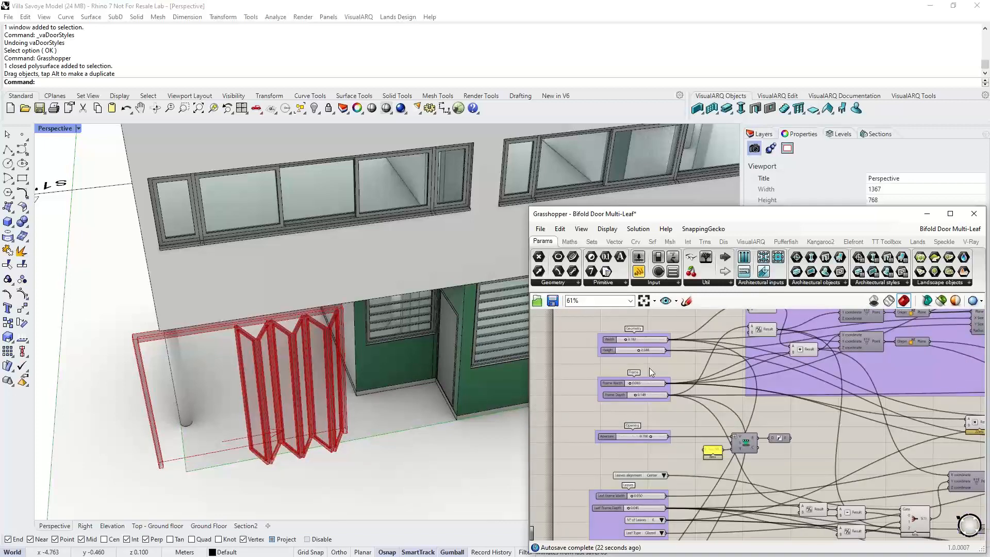
pyautogui.scroll(4, 649, 367)
pyautogui.click(574, 373)
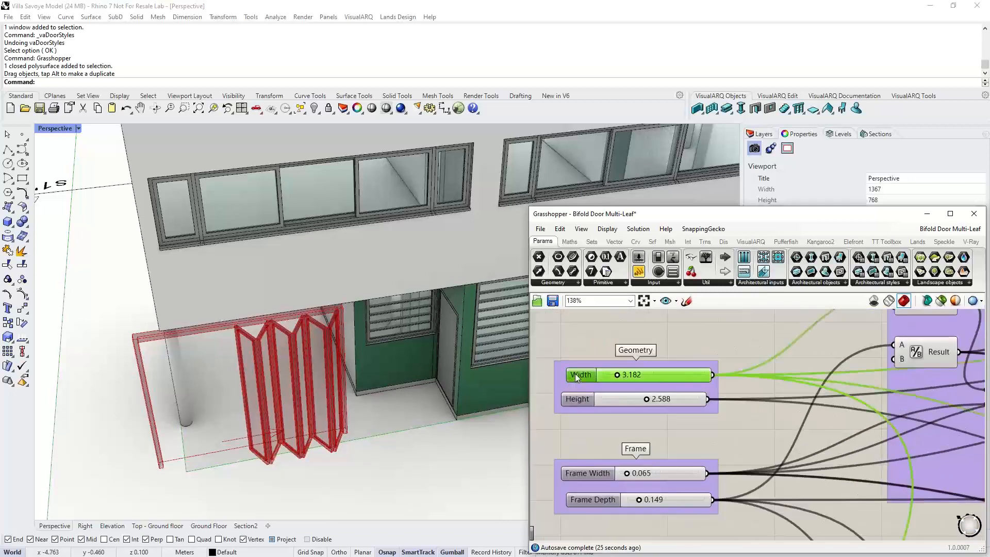
pyautogui.scroll(-3, 574, 374)
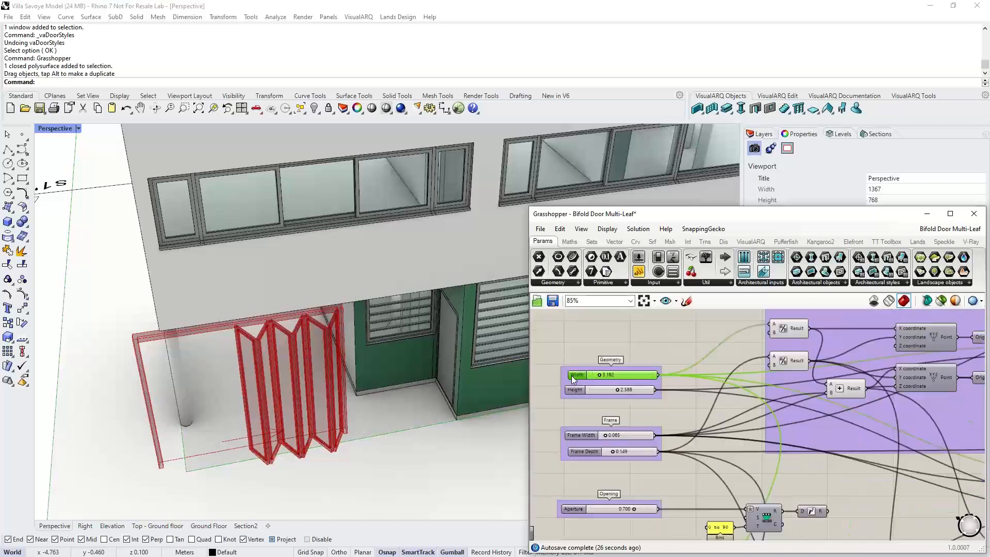
pyautogui.scroll(-4, 574, 379)
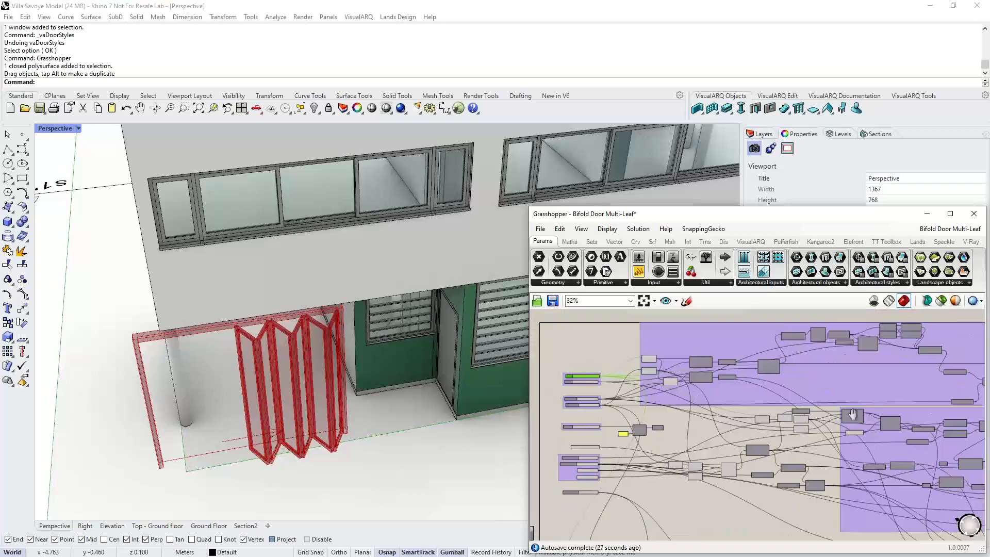
pyautogui.moveTo(852, 415); pyautogui.dragTo(748, 420, button='right')
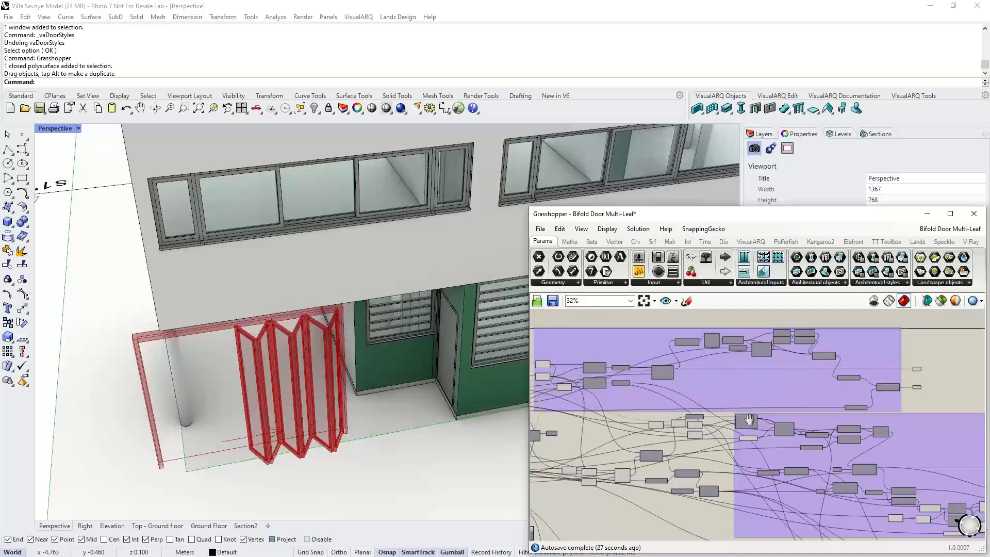
pyautogui.moveTo(748, 420); pyautogui.dragTo(724, 424, button='right')
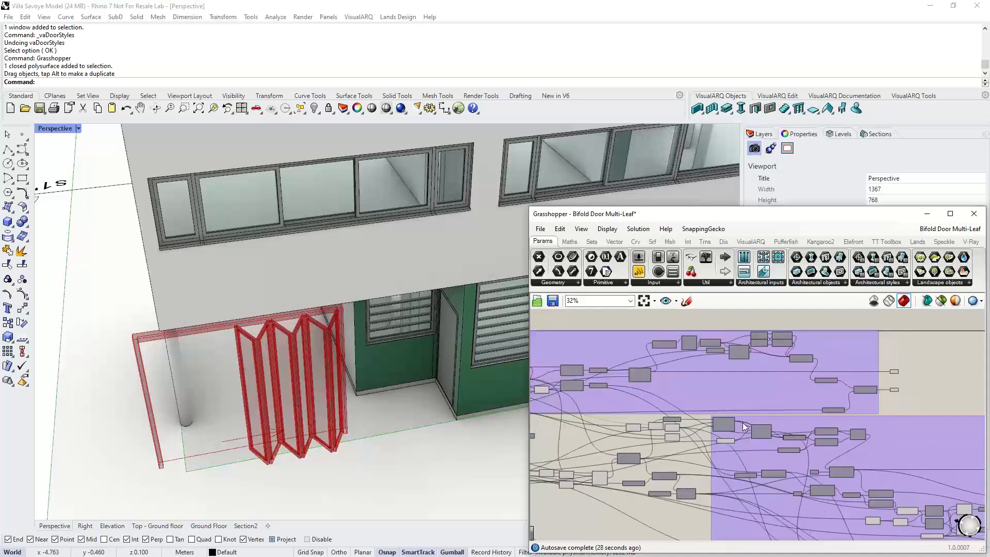
pyautogui.scroll(7, 727, 406)
# - Reconnect the Extrusion output to the Frame parameter in the definition
pyautogui.moveTo(654, 408); pyautogui.dragTo(707, 407)
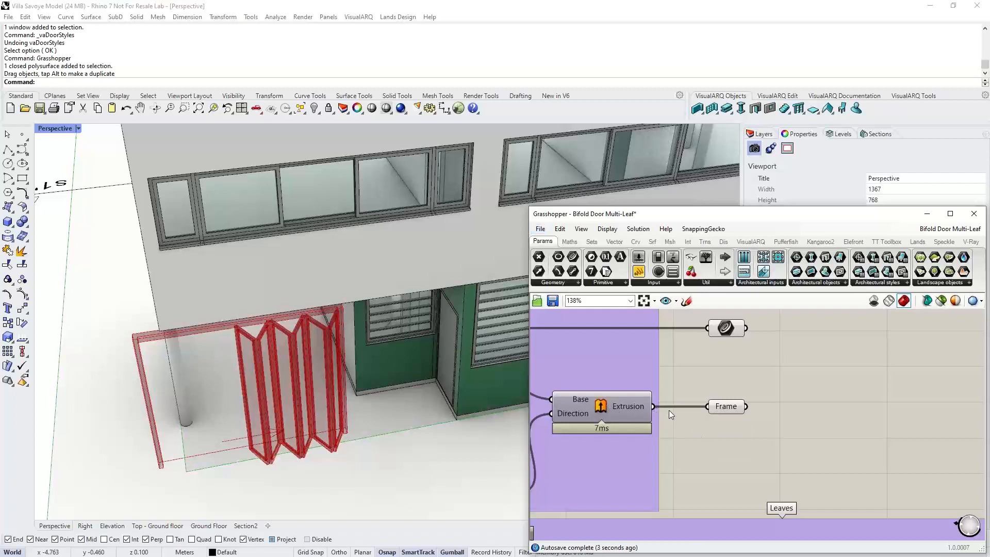
pyautogui.keyDown('alt'); pyautogui.moveTo(653, 408); pyautogui.dragTo(746, 402); pyautogui.keyUp('alt')
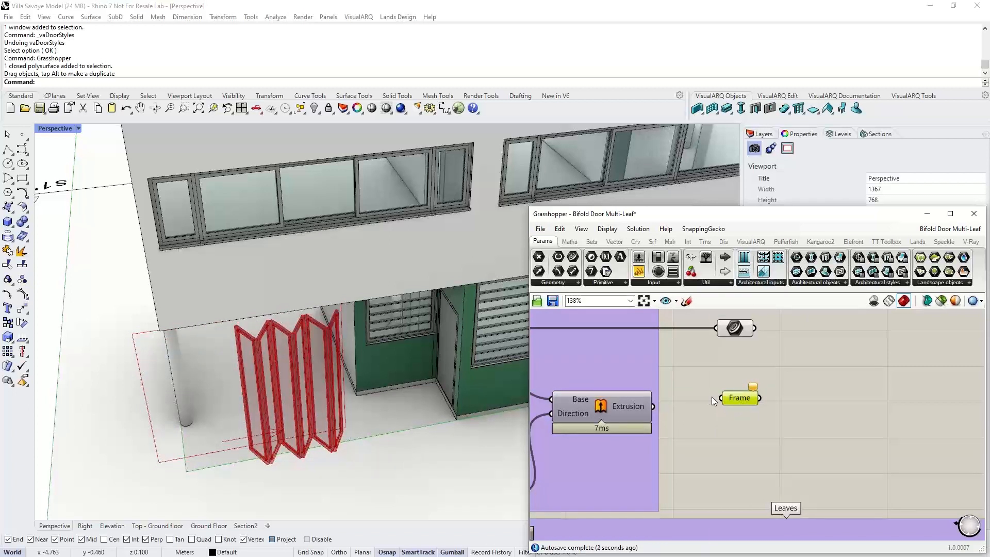
pyautogui.click(617, 392)
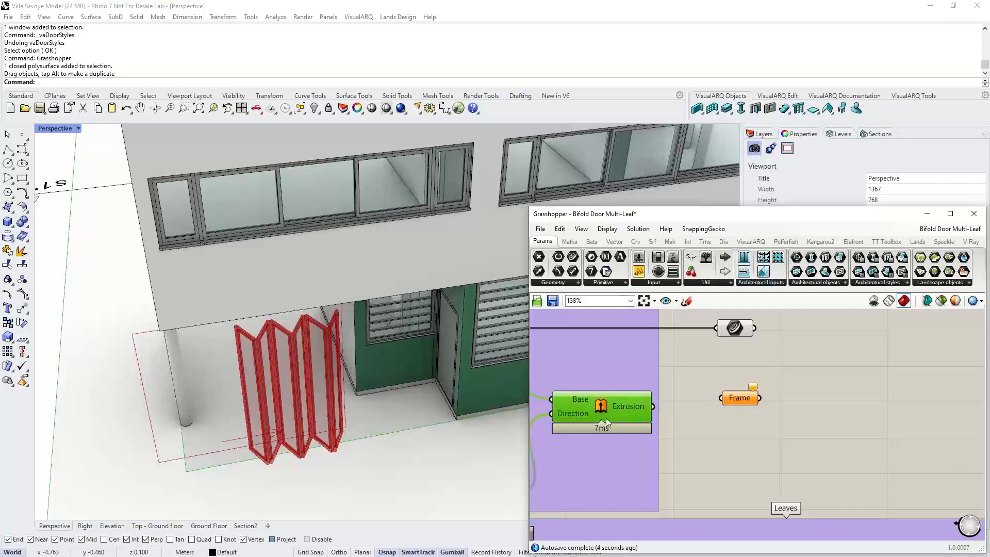
pyautogui.moveTo(652, 406); pyautogui.dragTo(721, 397)
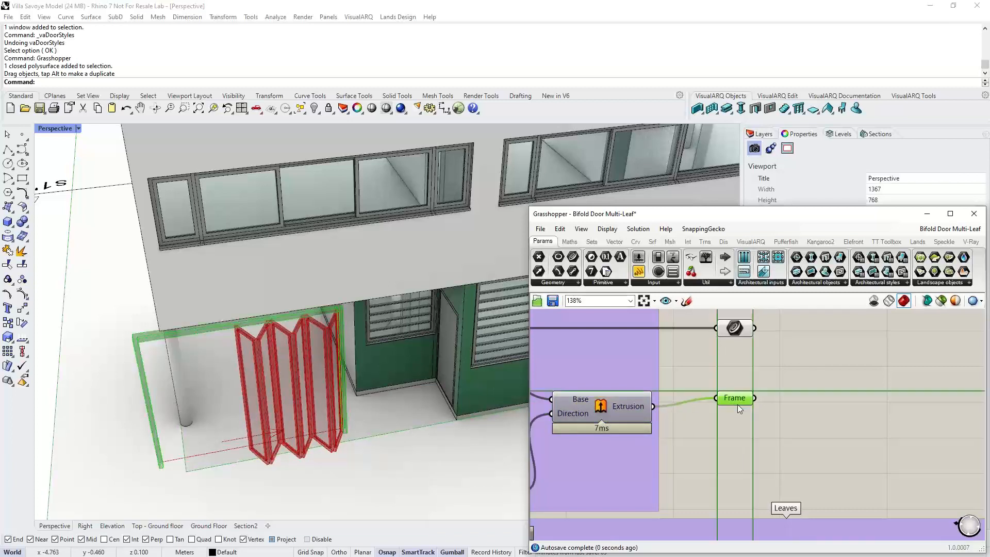
pyautogui.rightClick(737, 404)
pyautogui.click(713, 368)
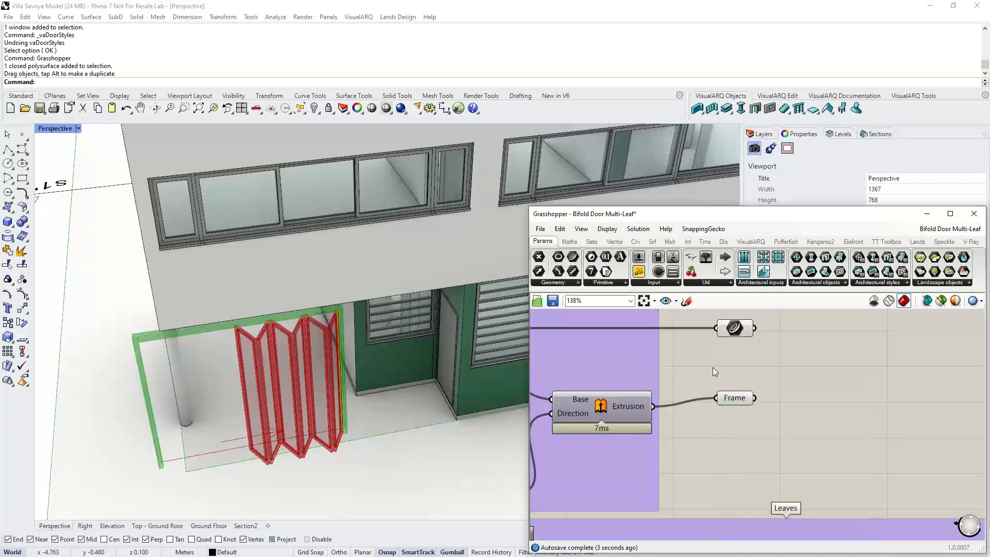
# - Inspect the Frame and leaf output parameters to see which door geometry each one holds
pyautogui.moveTo(755, 399); pyautogui.dragTo(841, 407)
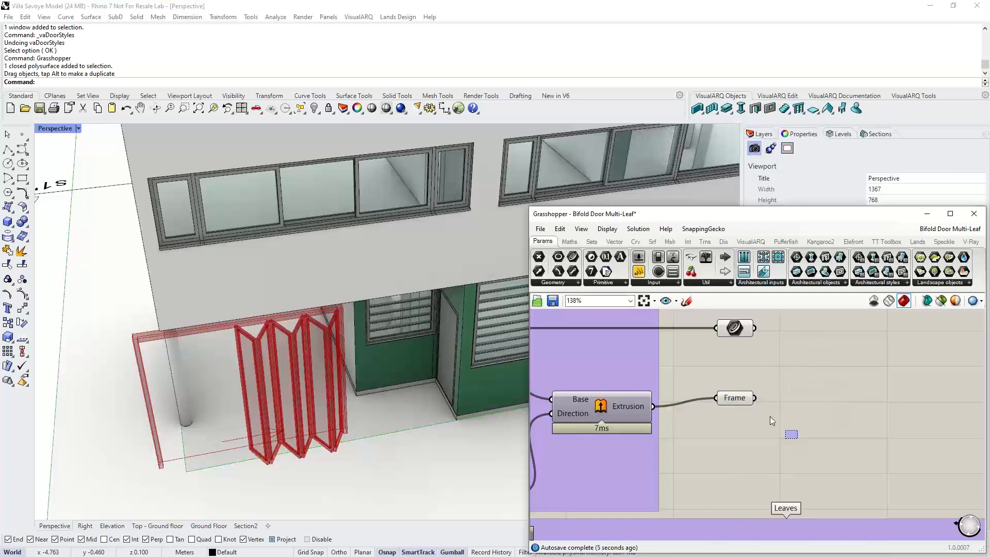
pyautogui.click(740, 408)
pyautogui.moveTo(743, 413); pyautogui.dragTo(743, 421)
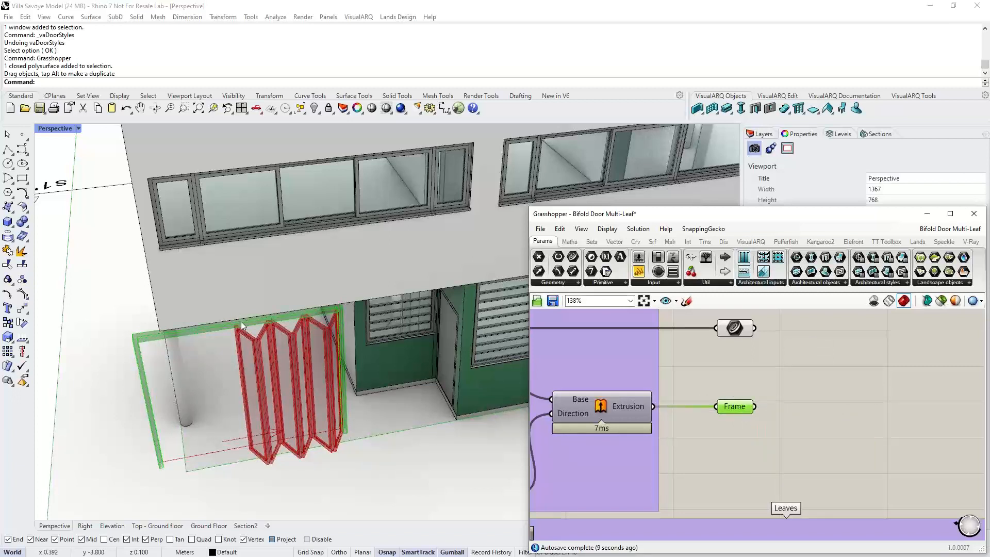
pyautogui.moveTo(824, 338); pyautogui.dragTo(820, 367, button='right')
pyautogui.click(733, 360)
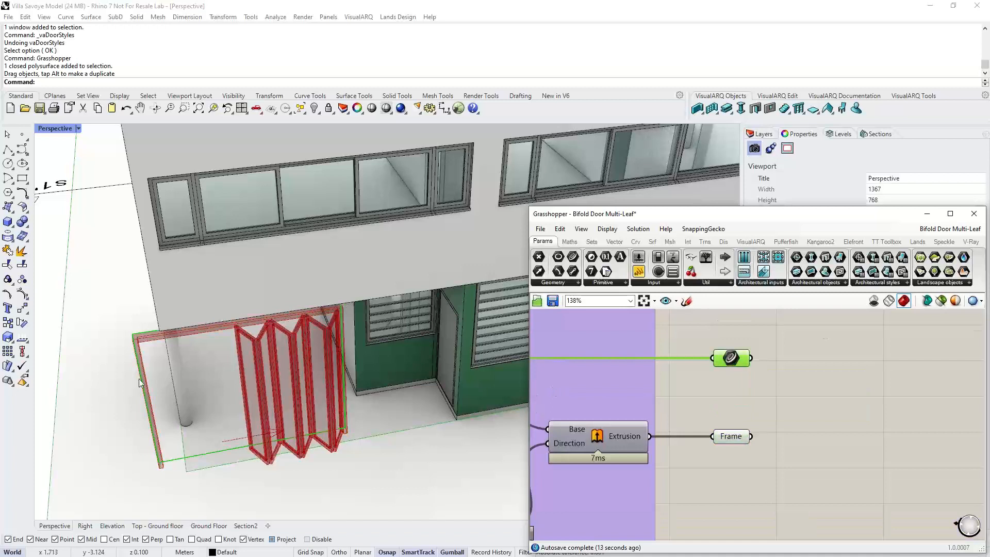
pyautogui.moveTo(729, 364)
pyautogui.click(739, 374)
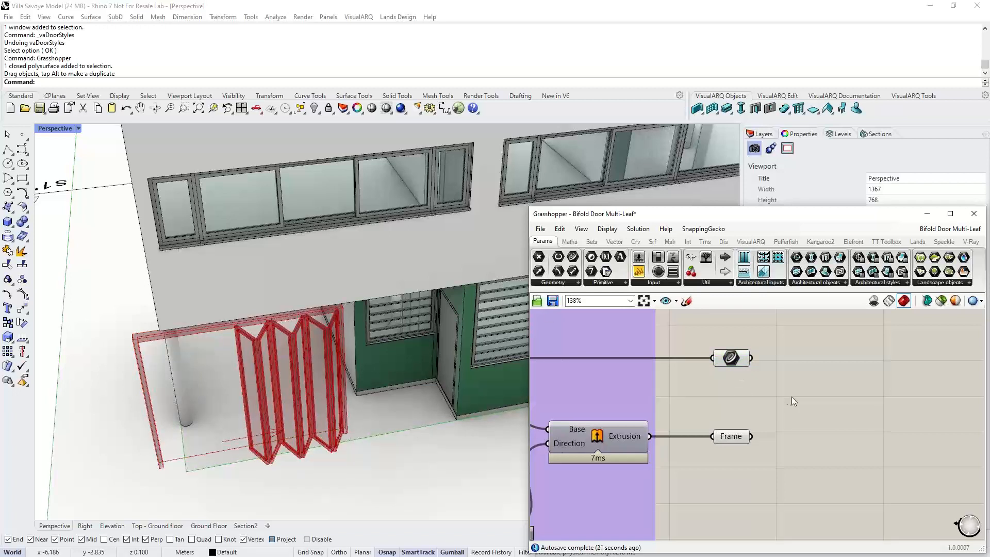
pyautogui.scroll(-2, 784, 390)
pyautogui.moveTo(784, 391); pyautogui.dragTo(565, 329, button='right')
pyautogui.scroll(-3, 648, 383)
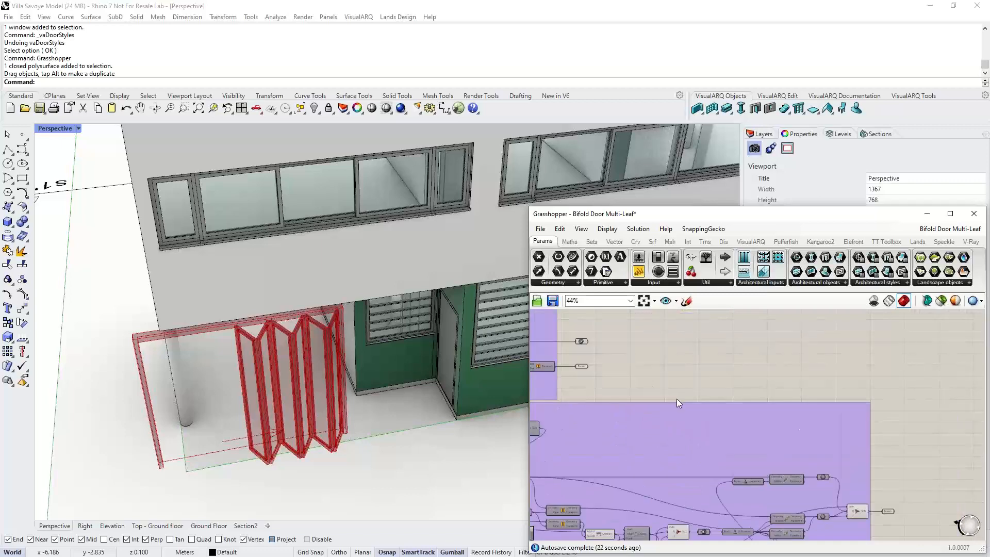
# - Inspect the Glasses output parameter's contents in the definition and save the Grasshopper definition
pyautogui.scroll(-1, 676, 398)
pyautogui.moveTo(819, 450); pyautogui.dragTo(721, 397, button='right')
pyautogui.scroll(5, 761, 445)
pyautogui.moveTo(761, 445); pyautogui.dragTo(753, 364, button='right')
pyautogui.click(753, 365)
pyautogui.moveTo(759, 444); pyautogui.dragTo(739, 353, button='right')
pyautogui.scroll(-2, 739, 354)
pyautogui.scroll(3, 751, 487)
pyautogui.click(760, 443)
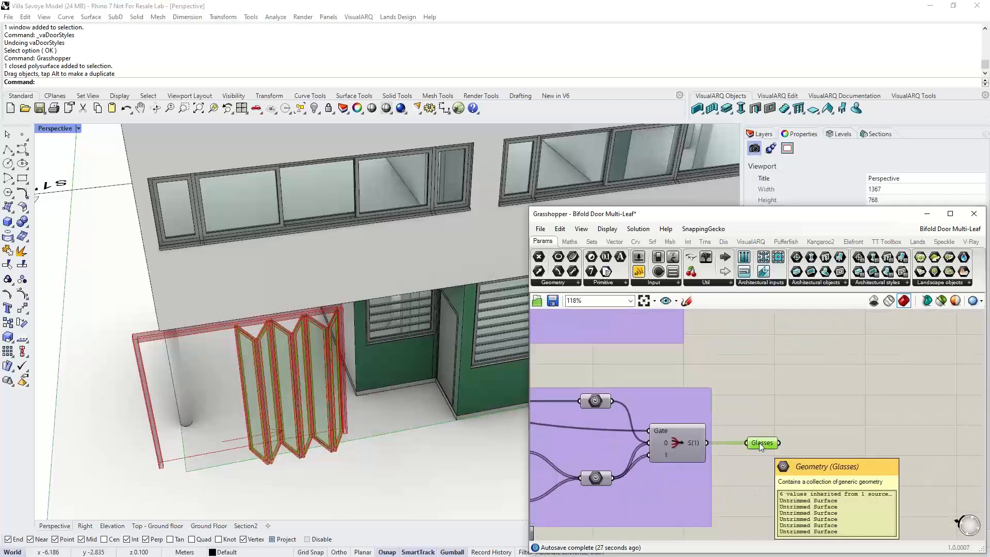
pyautogui.click(749, 376)
pyautogui.click(552, 301)
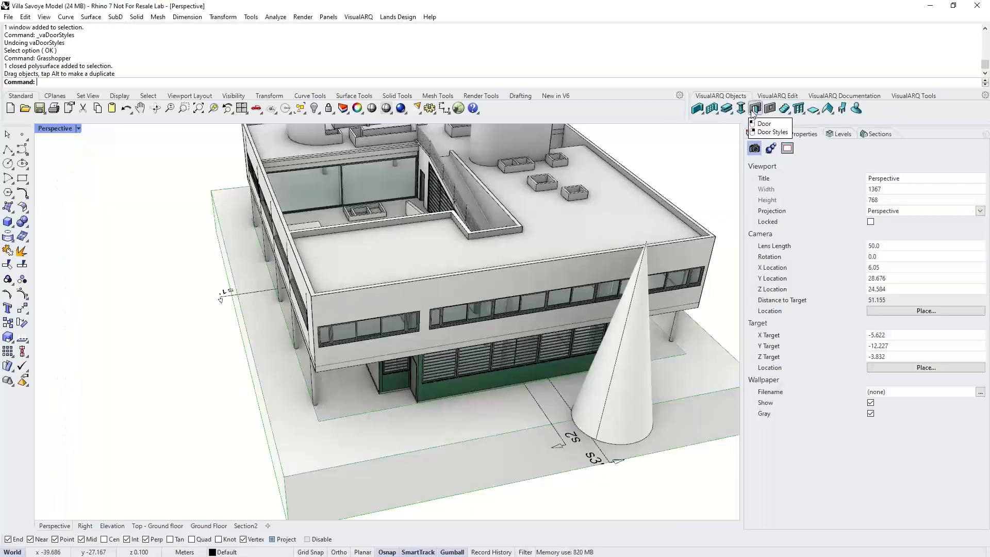
# - Create a new Grasshopper door style from the Bifold Door Multi-Leaf definition file
pyautogui.rightClick(754, 108)
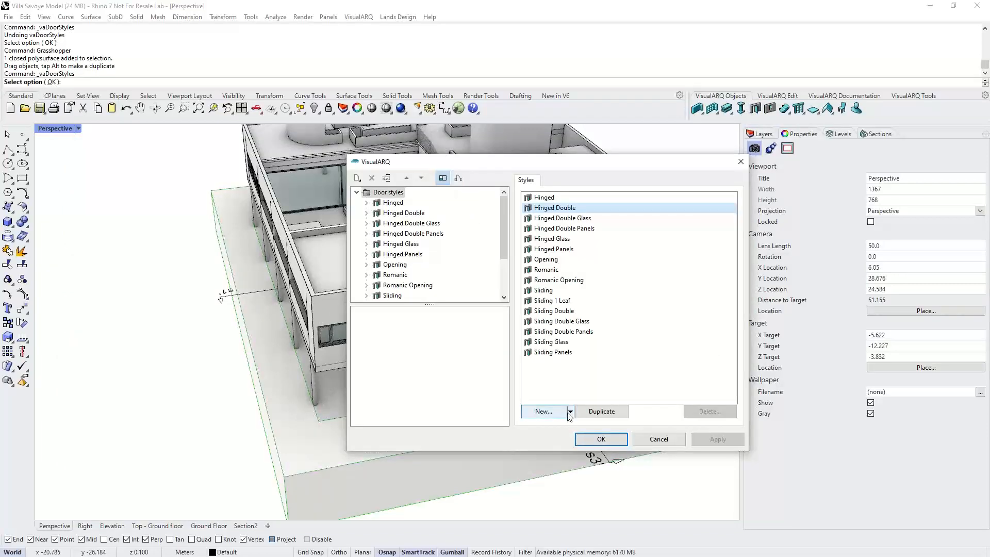
pyautogui.click(570, 411)
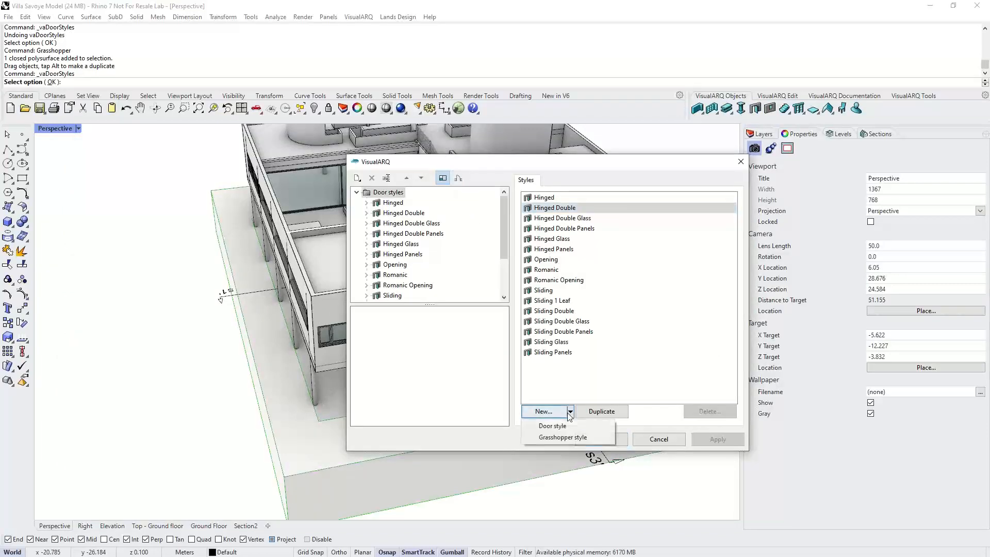
pyautogui.click(559, 437)
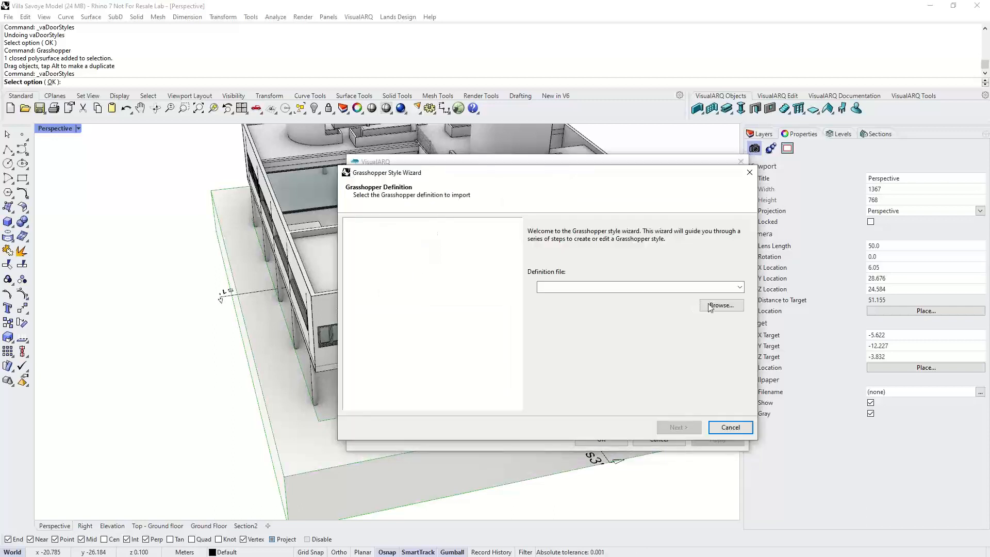
pyautogui.click(711, 306)
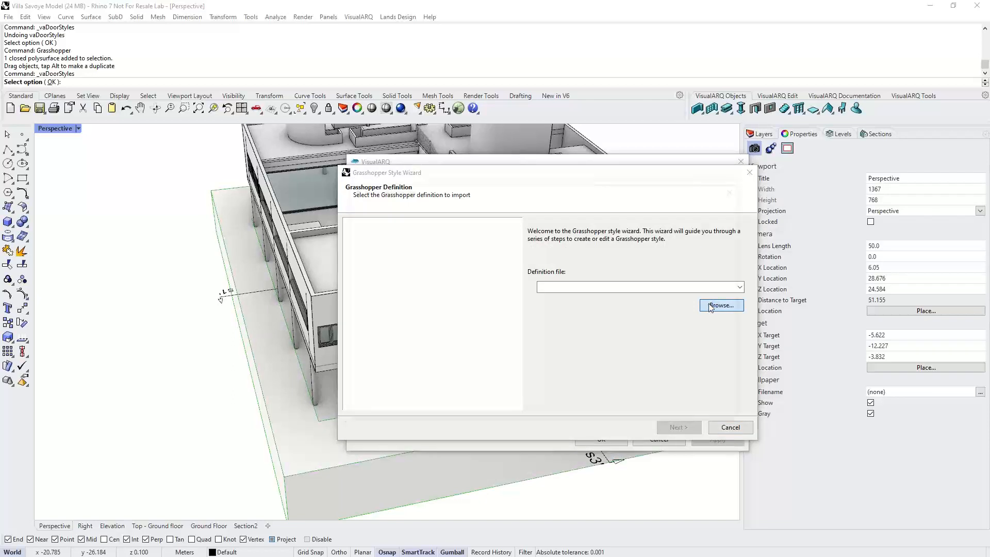
pyautogui.click(534, 288)
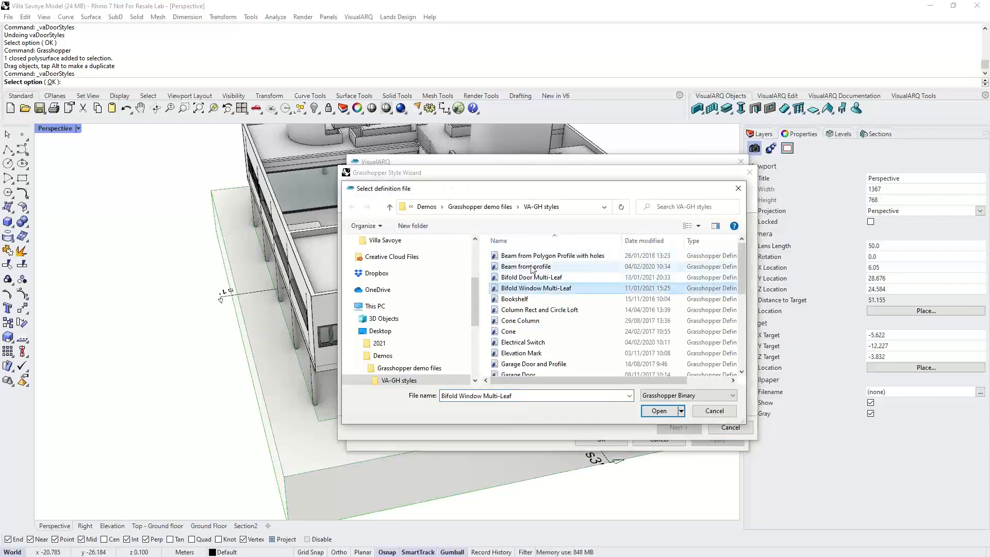
pyautogui.click(532, 277)
pyautogui.click(659, 411)
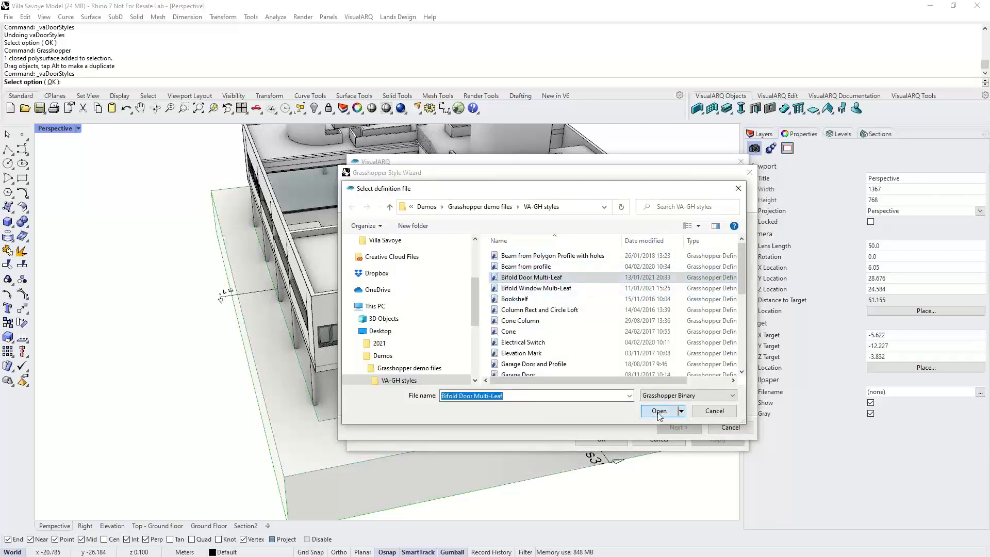
pyautogui.click(670, 427)
pyautogui.moveTo(442, 389); pyautogui.dragTo(406, 357, button='right')
pyautogui.press('Tab')
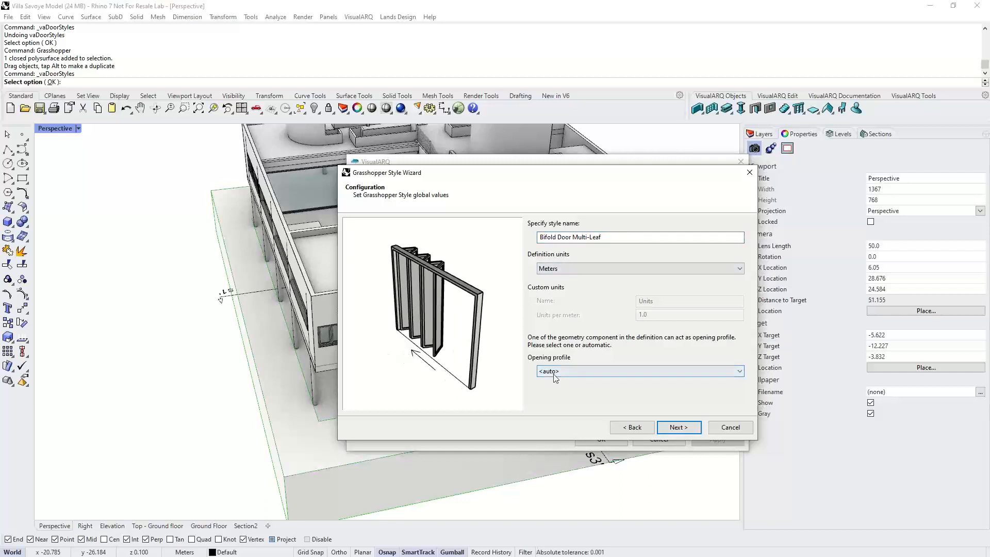
# - Set the style's opening profile to Door Opening Profile and continue
pyautogui.click(556, 371)
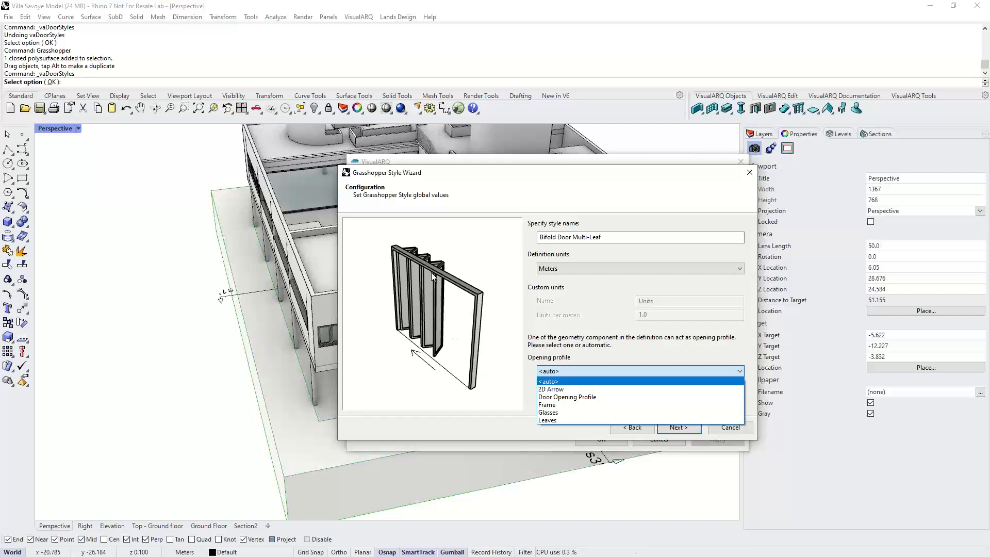
pyautogui.click(562, 398)
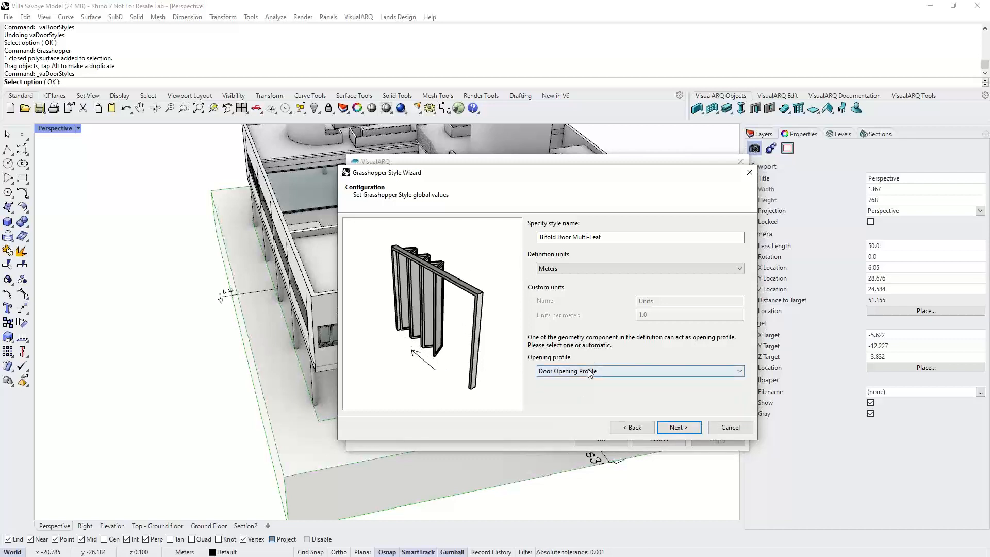
pyautogui.click(676, 426)
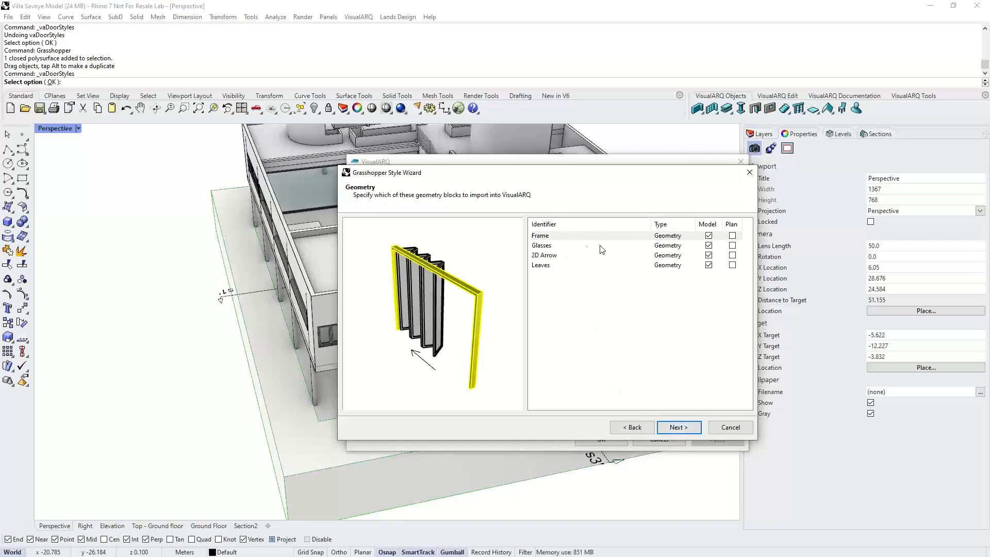
# - Preview the Leaves and 2D Arrow geometry blocks, keep all blocks for the model, and continue
pyautogui.click(551, 255)
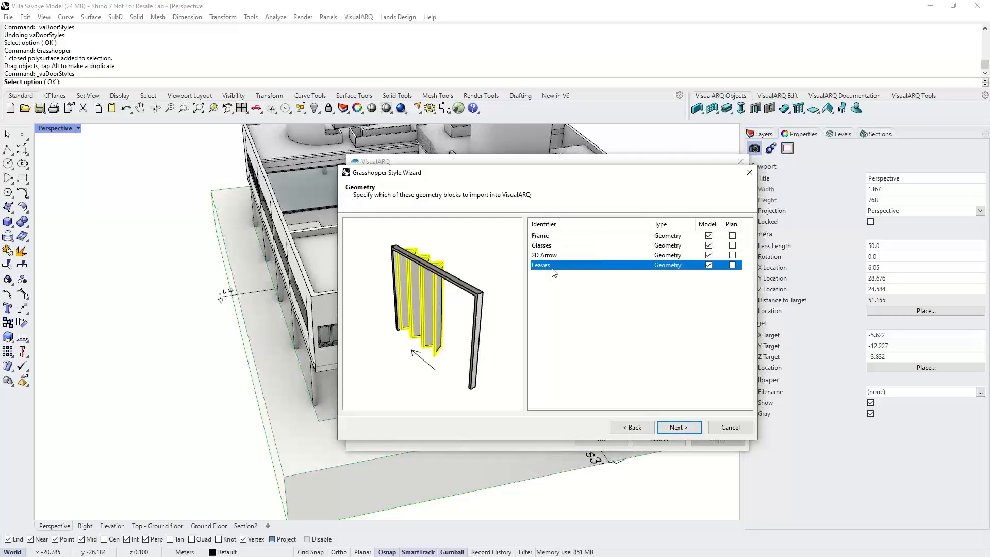
pyautogui.click(551, 256)
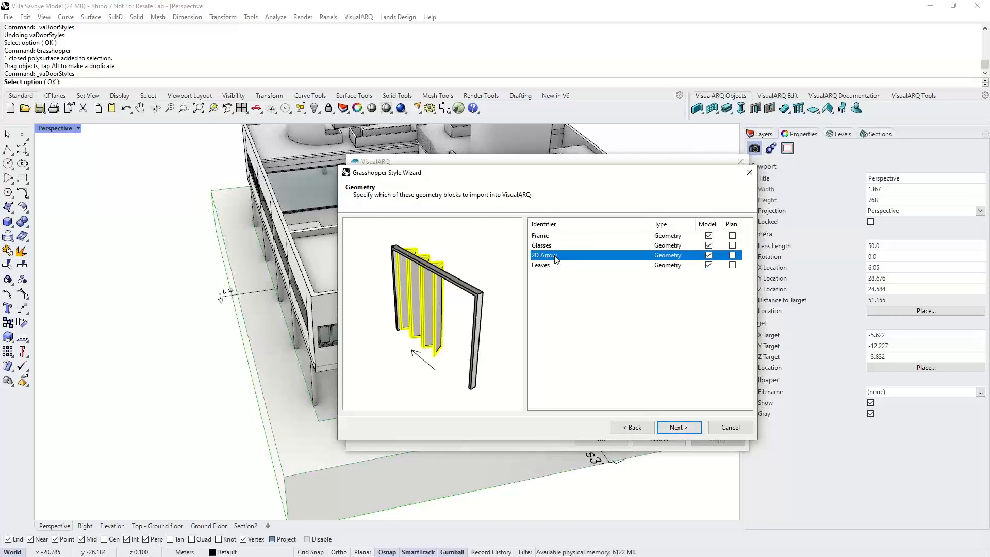
pyautogui.click(709, 256)
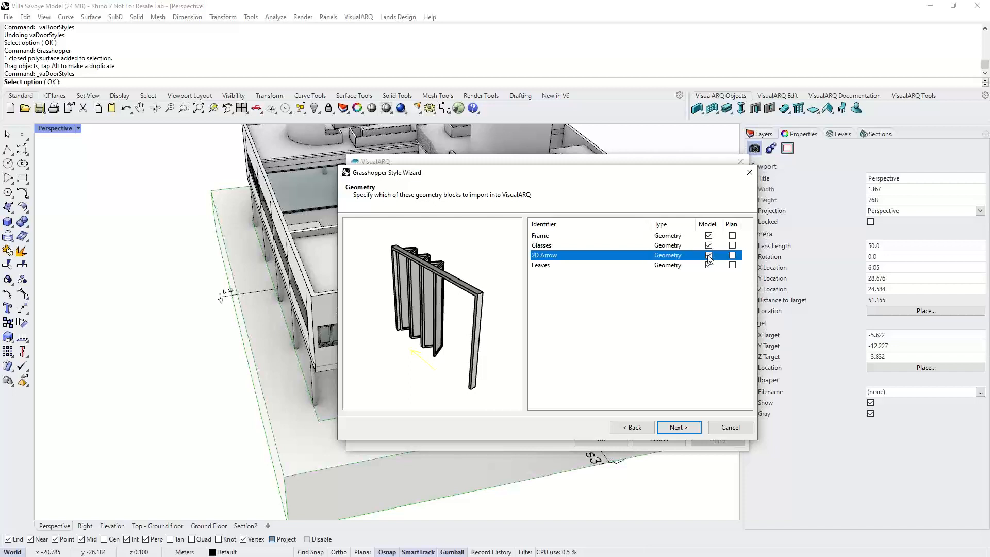
pyautogui.click(630, 315)
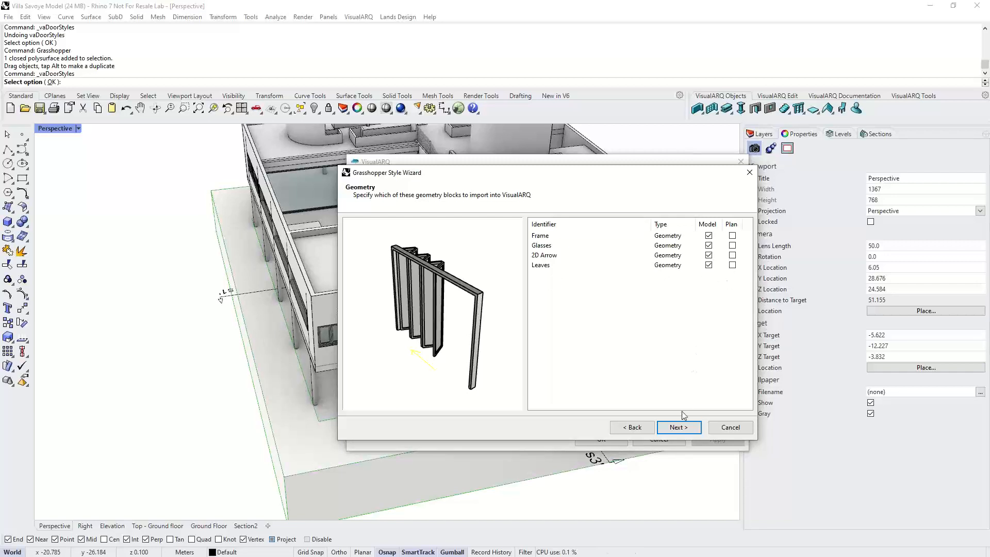
pyautogui.click(679, 428)
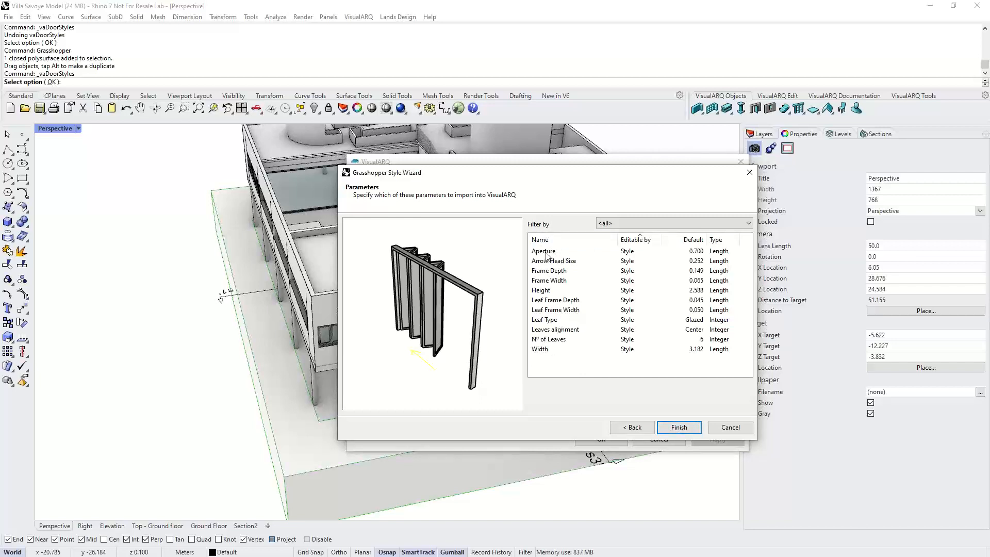
# - Make the Aperture parameter editable by Object with type Percentage
pyautogui.click(626, 252)
pyautogui.click(634, 252)
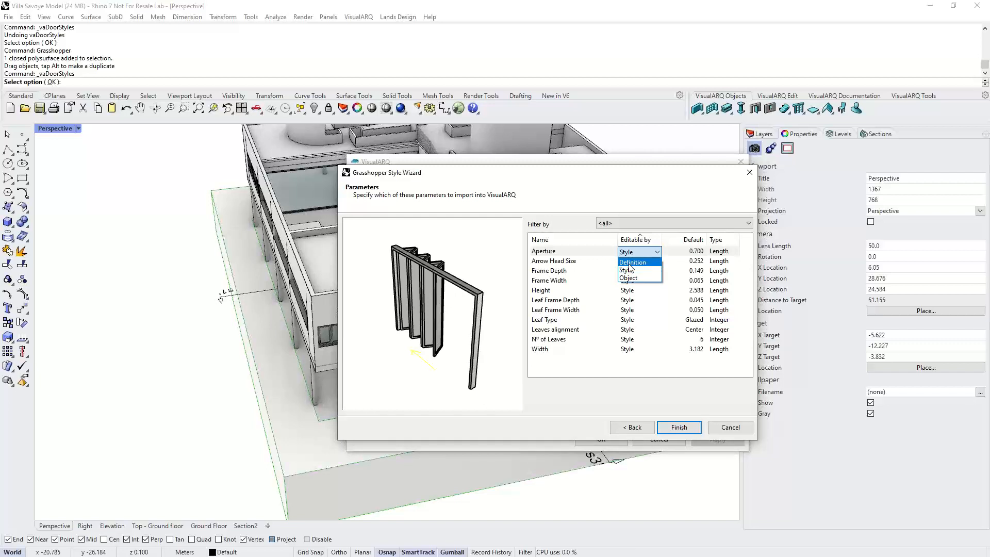
pyautogui.click(642, 278)
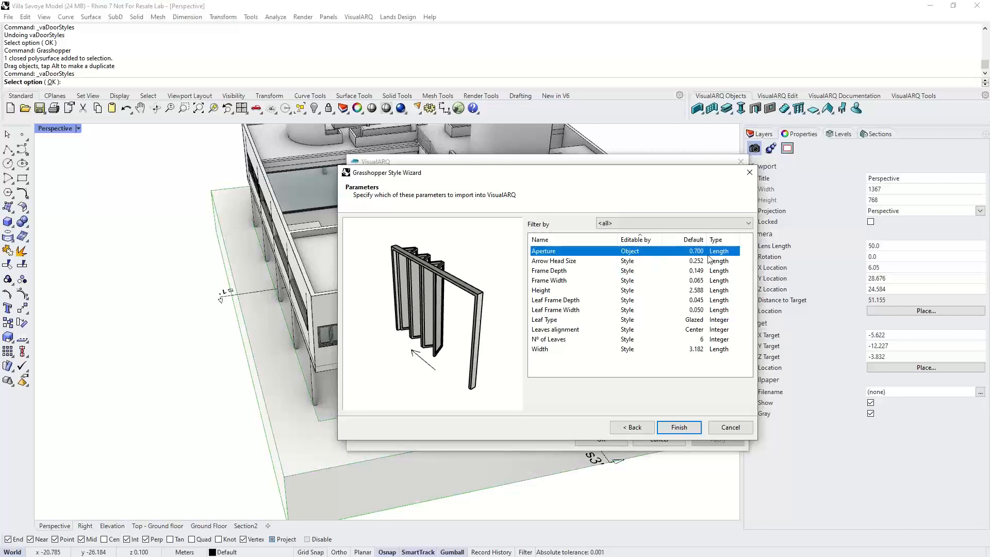
pyautogui.click(721, 251)
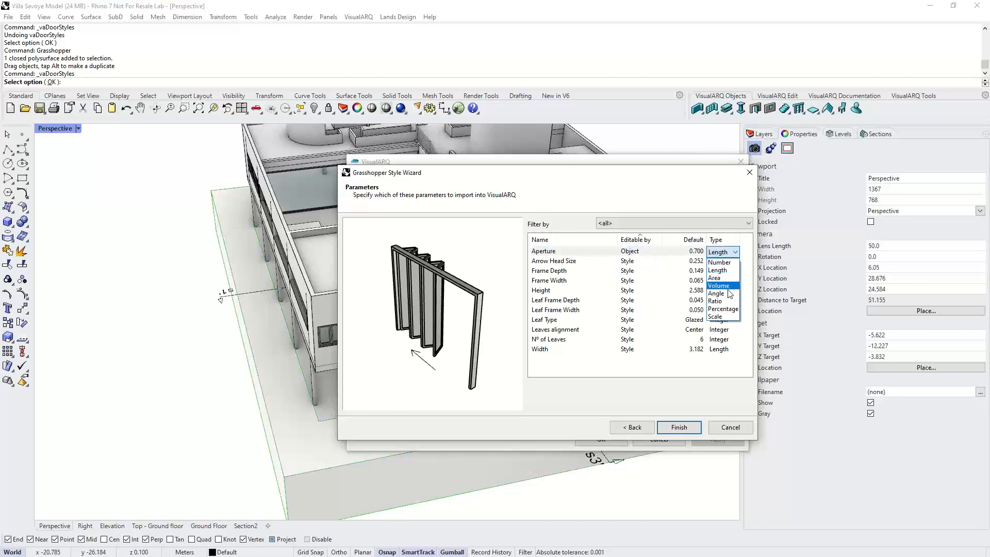
pyautogui.click(723, 309)
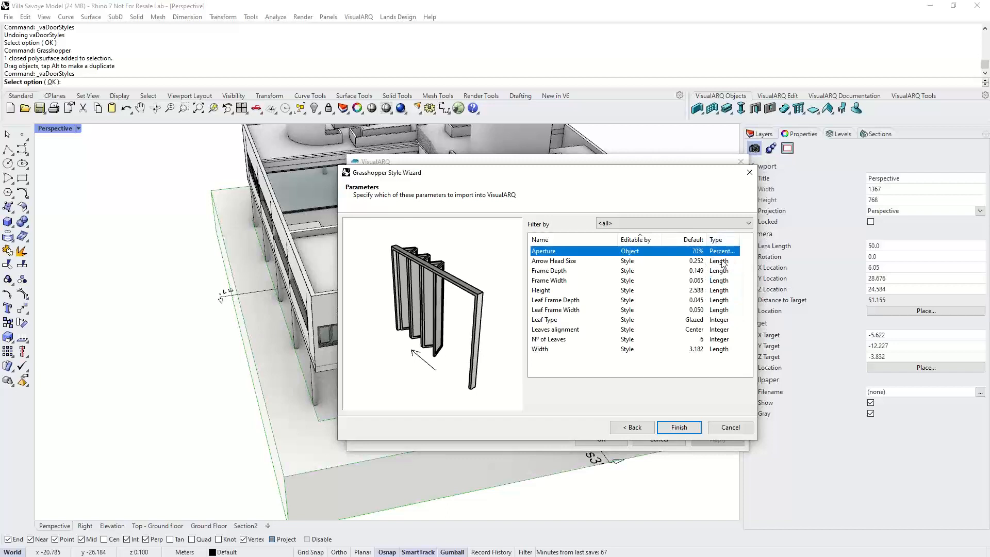
# - Make Height, N° of Leaves and Width editable by Object and finish the style wizard
pyautogui.click(580, 365)
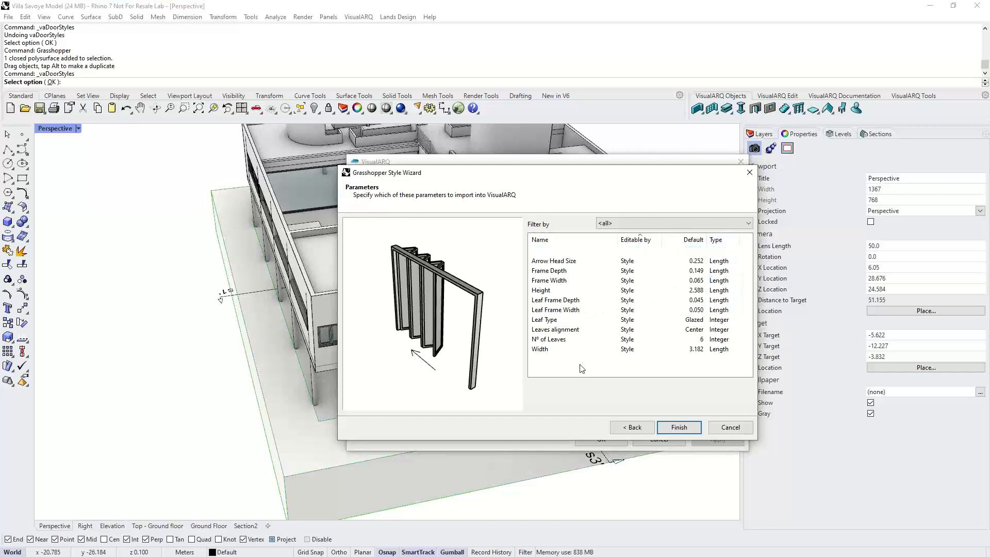
pyautogui.click(552, 350)
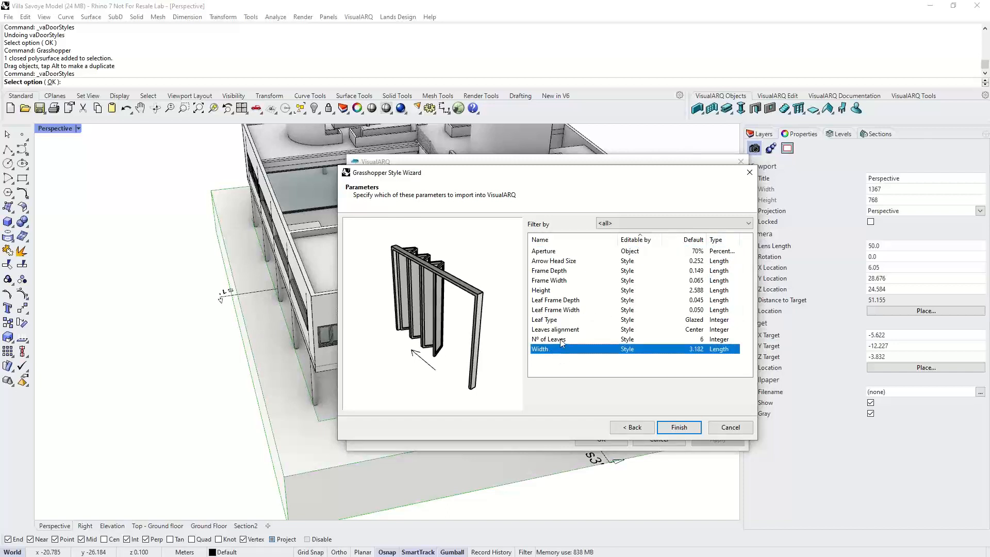
pyautogui.keyDown('ctrl'); pyautogui.click(557, 340); pyautogui.keyUp('ctrl')
pyautogui.keyDown('ctrl'); pyautogui.click(554, 291); pyautogui.keyUp('ctrl')
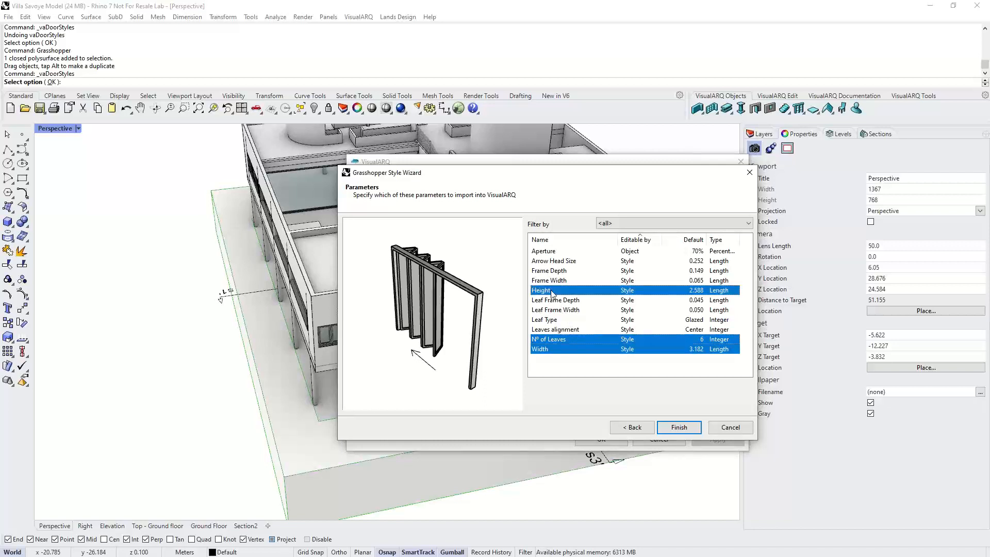
pyautogui.click(628, 292)
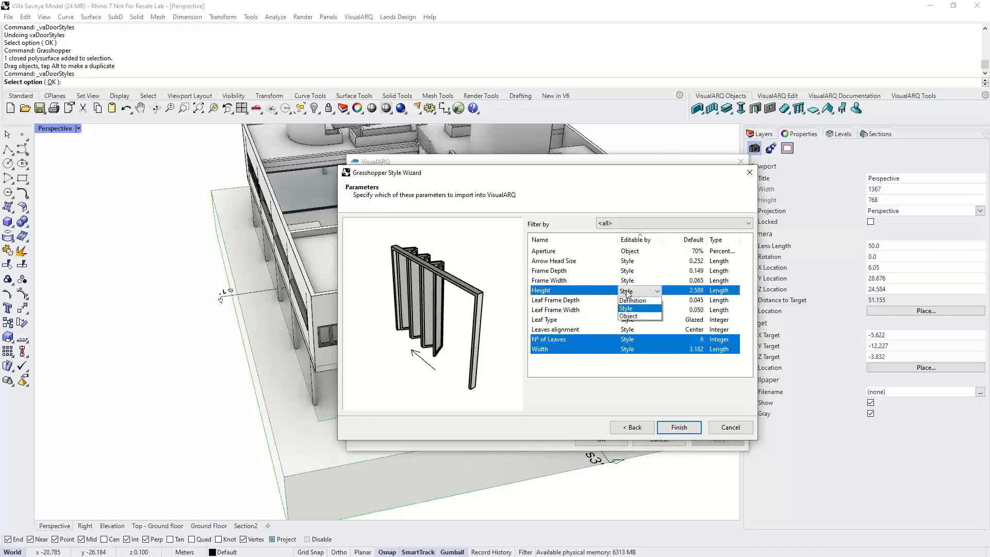
pyautogui.click(630, 314)
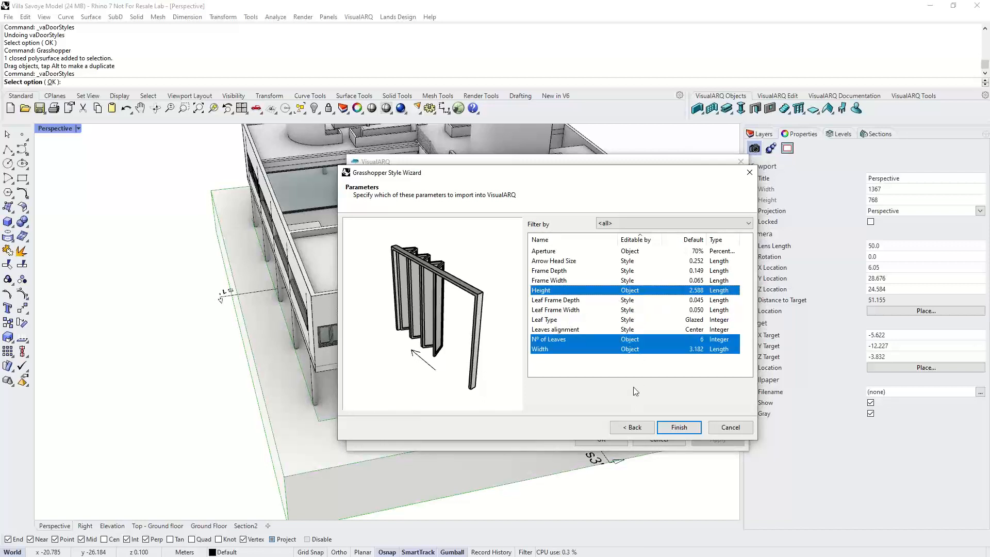
pyautogui.click(676, 426)
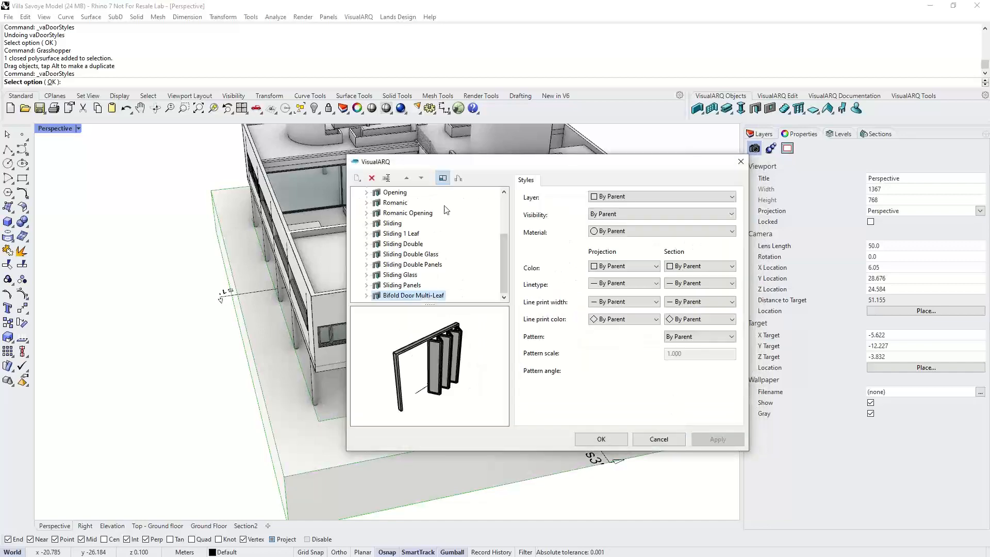
# - Assign the Glass material to the Glasses component of the Bifold Door Multi-Leaf style
pyautogui.moveTo(506, 256)
pyautogui.mouseDown()
pyautogui.moveTo(505, 218)
pyautogui.moveTo(505, 257)
pyautogui.mouseUp()
pyautogui.click(366, 295)
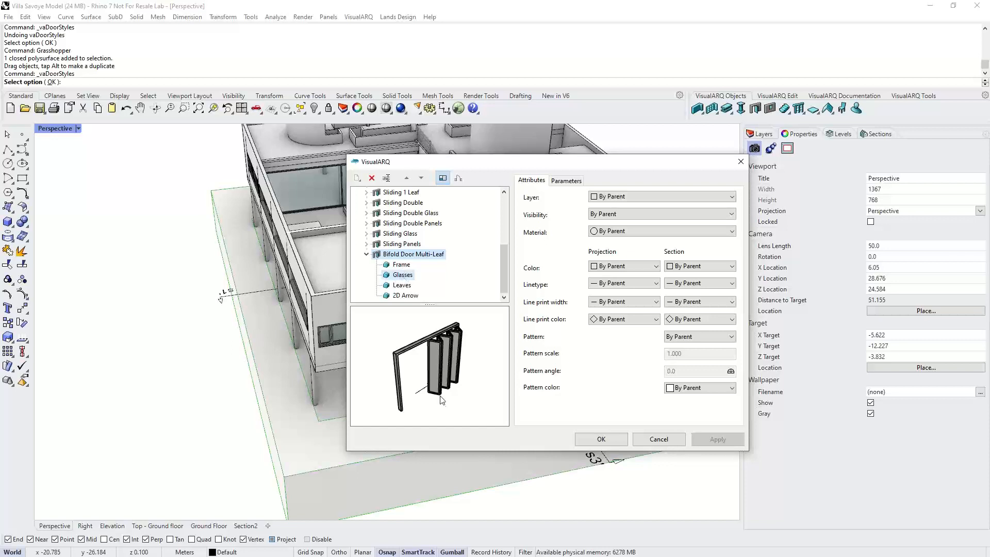
pyautogui.click(456, 372)
pyautogui.moveTo(455, 372); pyautogui.dragTo(451, 373, button='right')
pyautogui.click(629, 230)
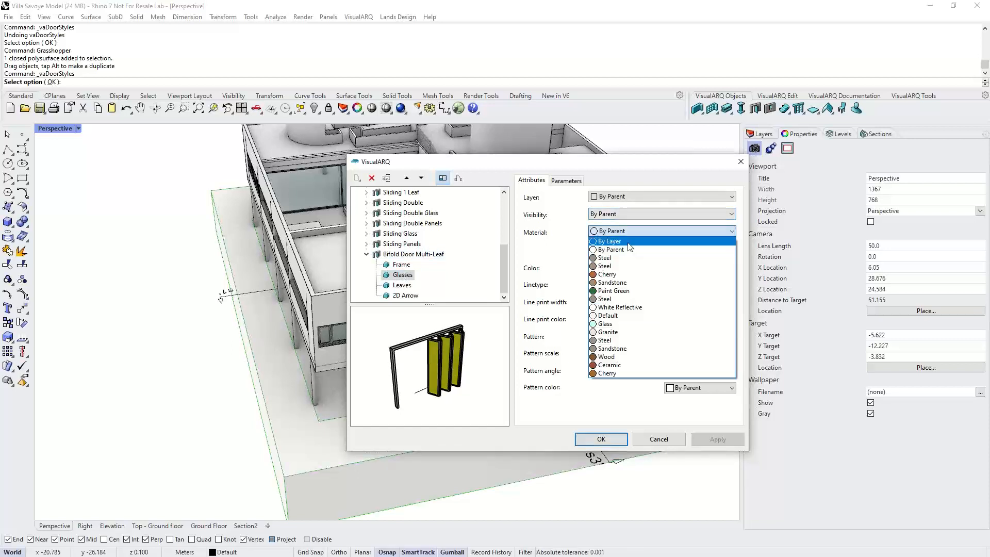
pyautogui.click(609, 325)
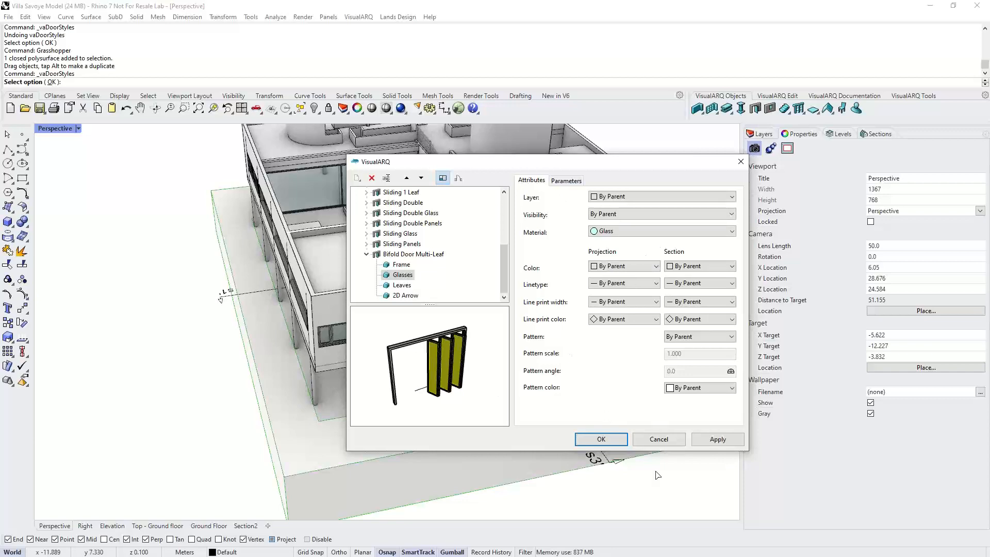
pyautogui.click(601, 439)
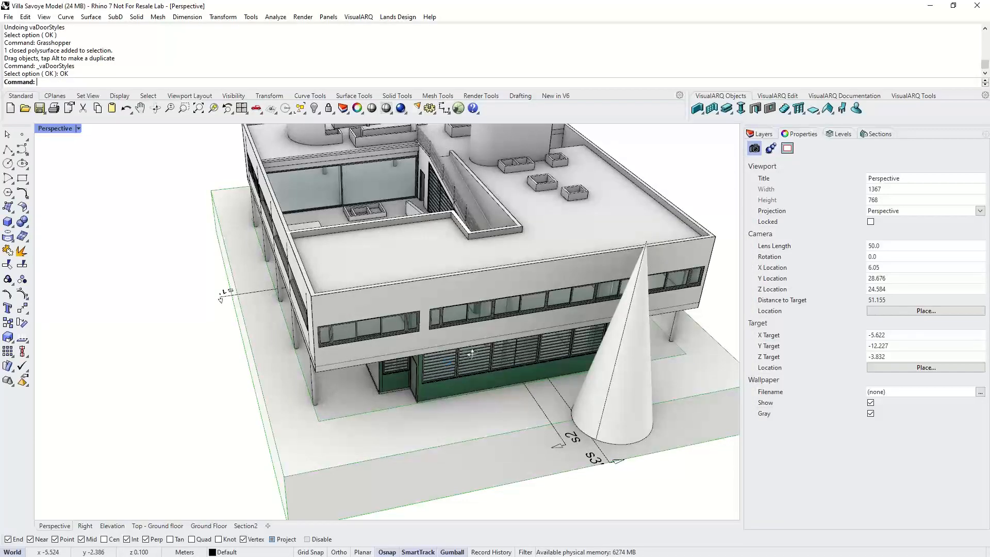
# - Select and delete a window in the courtyard wall
pyautogui.moveTo(471, 354); pyautogui.dragTo(359, 221, button='right')
pyautogui.click(335, 213)
pyautogui.press('Delete')
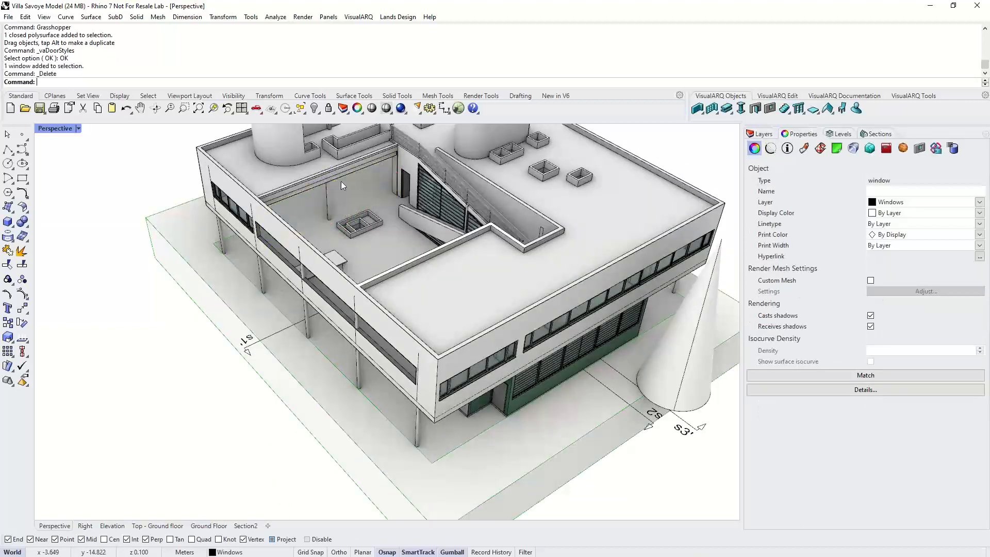
# - Set First floor as the current level
pyautogui.scroll(5, 341, 181)
pyautogui.click(839, 133)
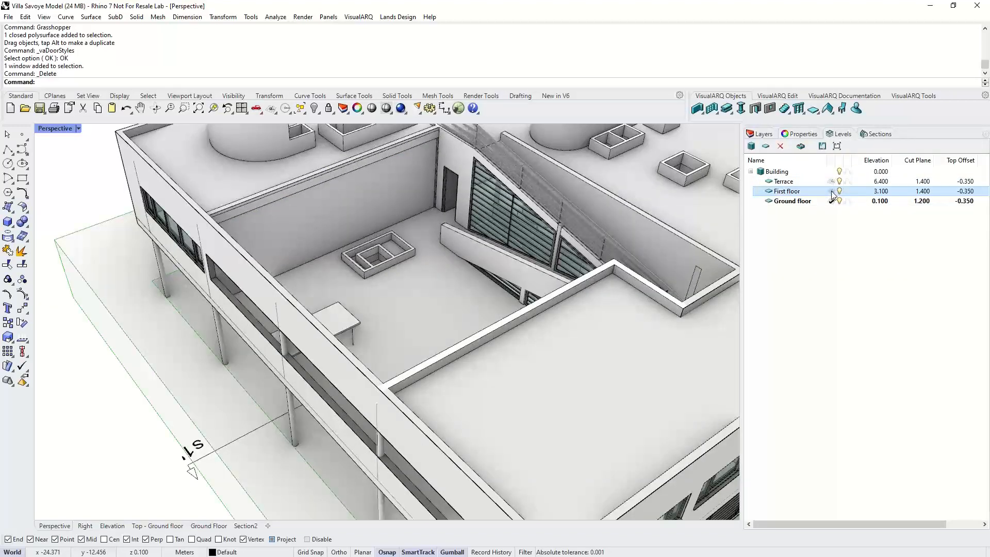
pyautogui.click(832, 191)
# - Insert a door with the Bifold Door Multi-Leaf style into the first-floor wall opening
pyautogui.click(755, 109)
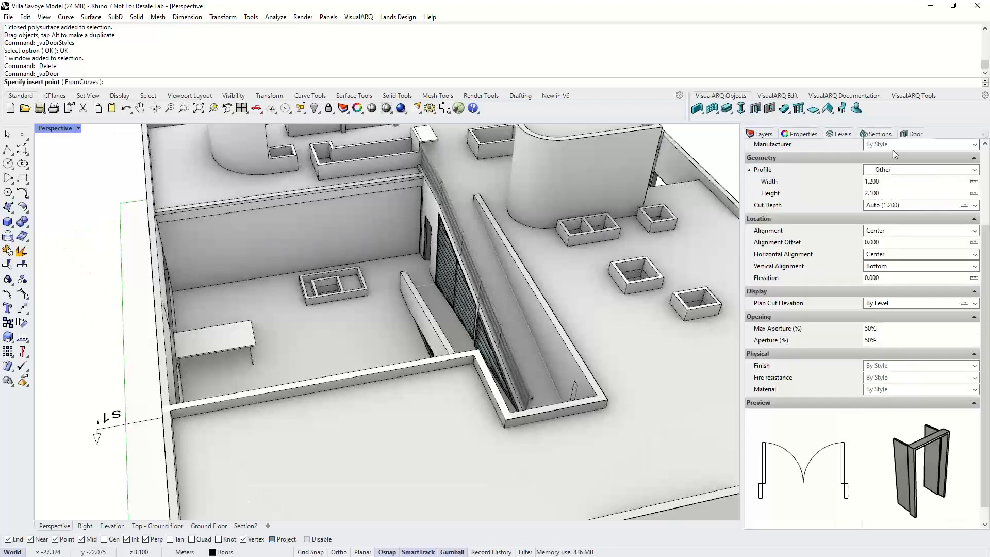
pyautogui.moveTo(986, 203); pyautogui.dragTo(985, 155)
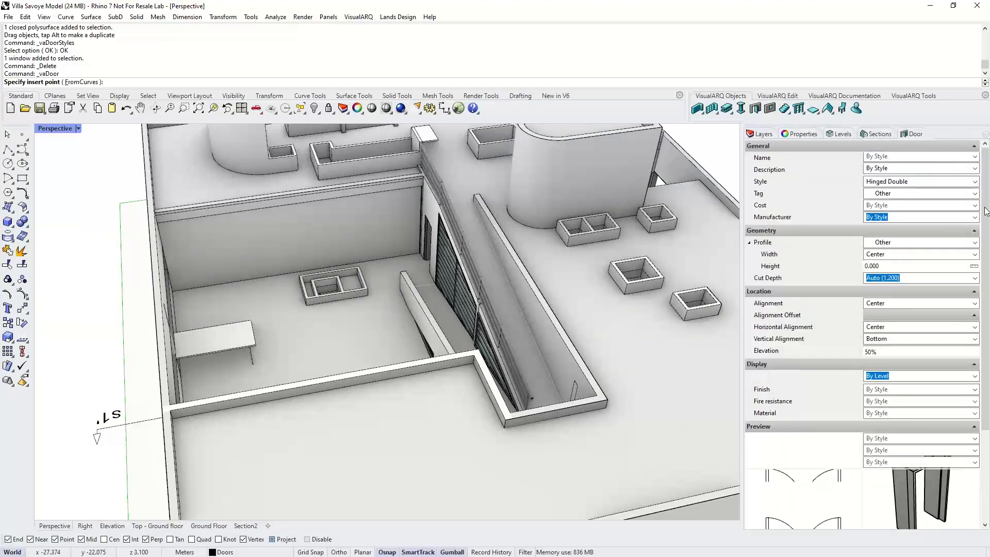
pyautogui.click(974, 185)
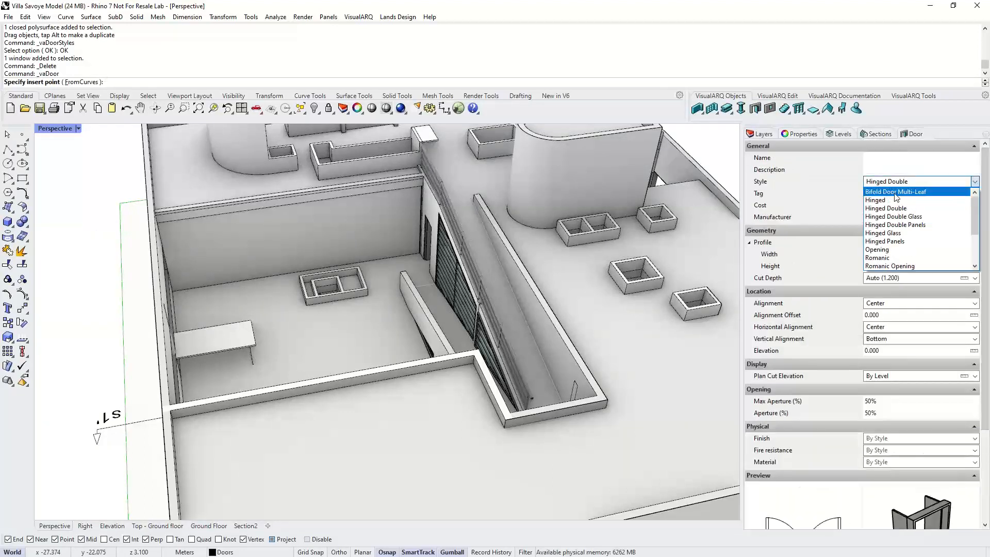
pyautogui.click(897, 191)
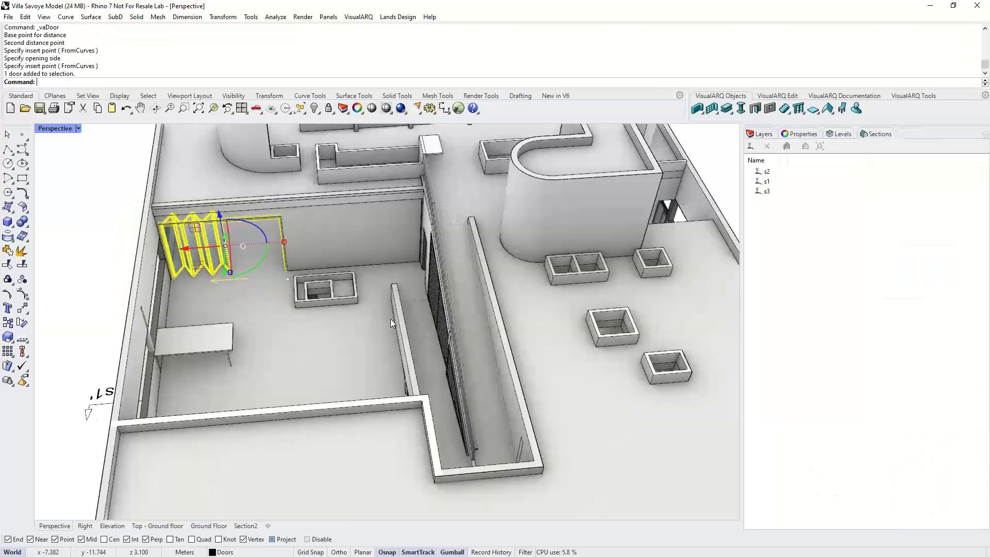
# - Copy the bifold door to the neighbouring opening, then undo the copy
pyautogui.click(8, 323)
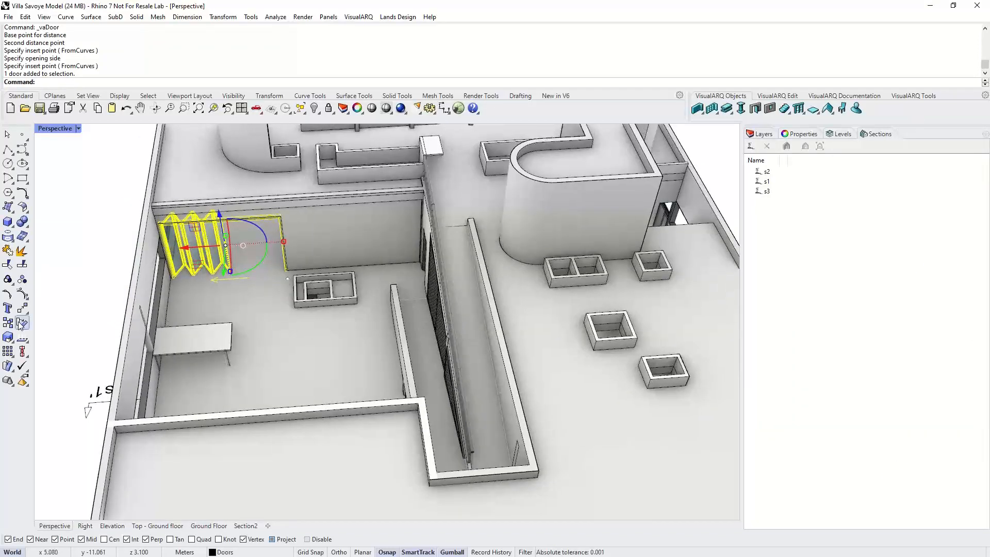
pyautogui.scroll(5, 186, 286)
pyautogui.click(188, 293)
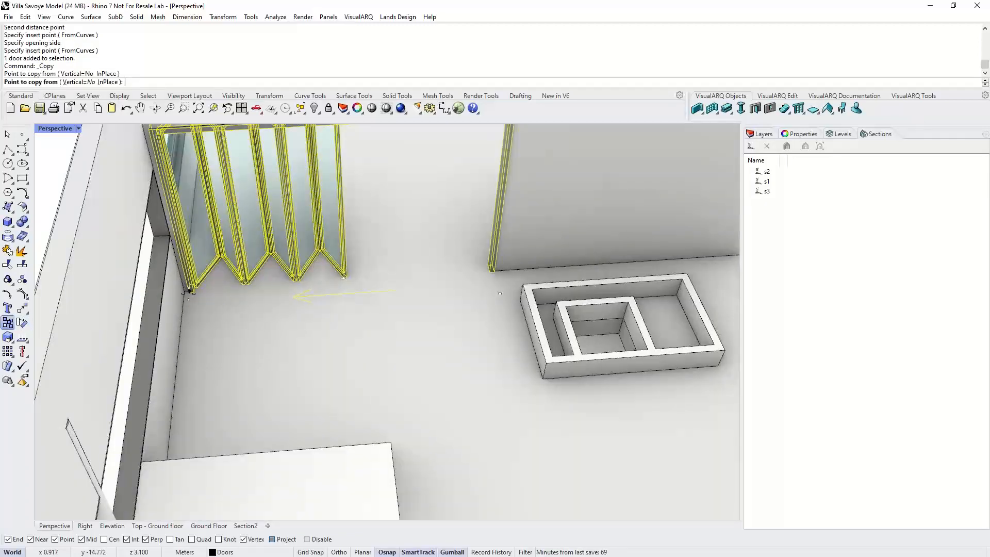
pyautogui.click(523, 285)
pyautogui.rightClick(384, 277)
pyautogui.scroll(-3, 384, 277)
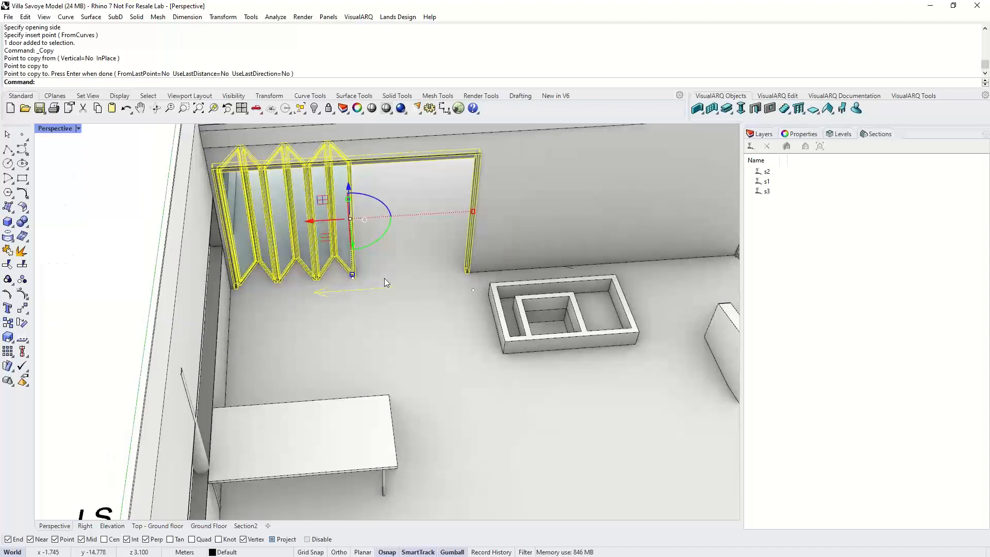
pyautogui.scroll(-5, 384, 278)
pyautogui.moveTo(385, 278)
pyautogui.mouseDown(button='right')
pyautogui.moveTo(460, 263)
pyautogui.moveTo(367, 281)
pyautogui.mouseUp(button='right')
pyautogui.hotkey('ctrl', 'z')
# - Copy the bifold door from its midpoint to the end point of the adjacent wall opening
pyautogui.click(8, 322)
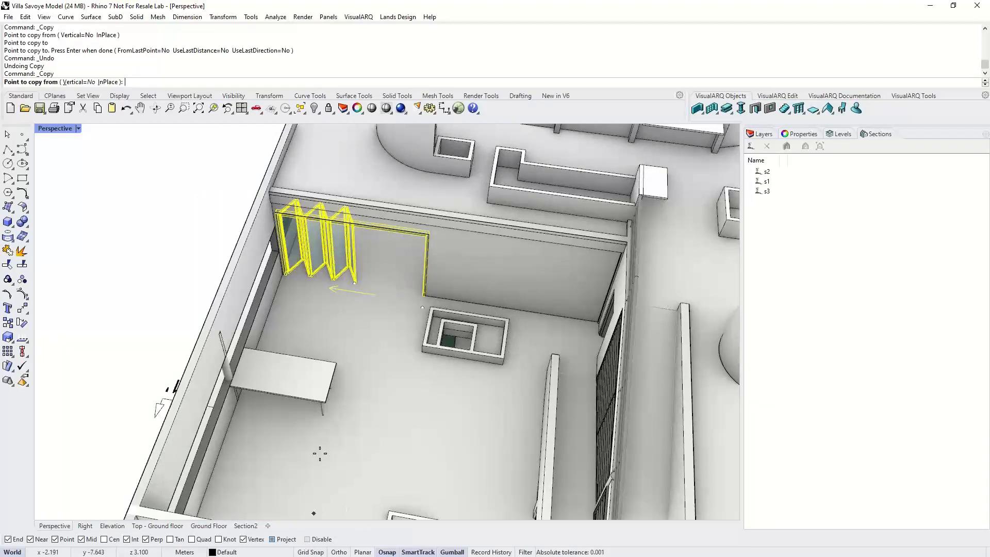
pyautogui.scroll(3, 301, 281)
pyautogui.click(840, 133)
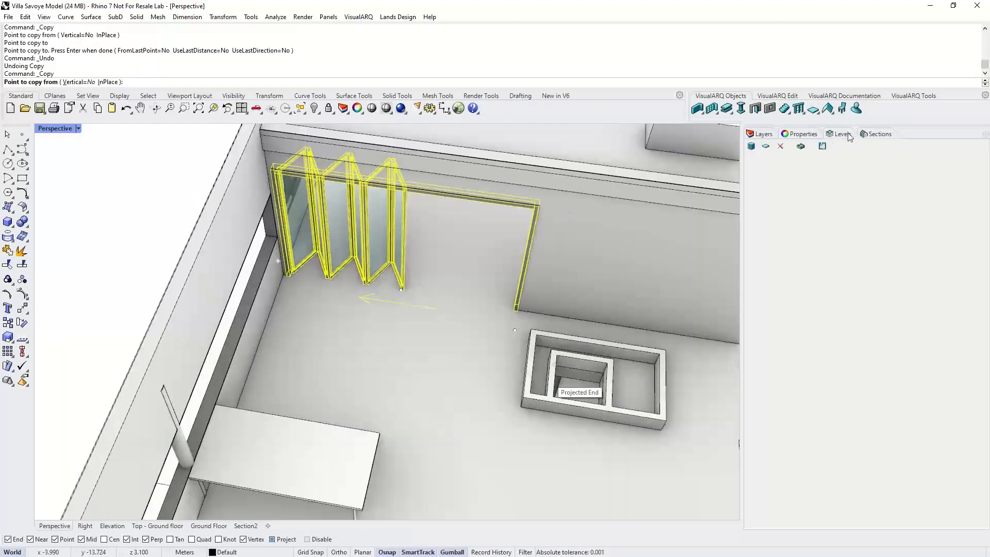
pyautogui.click(287, 277)
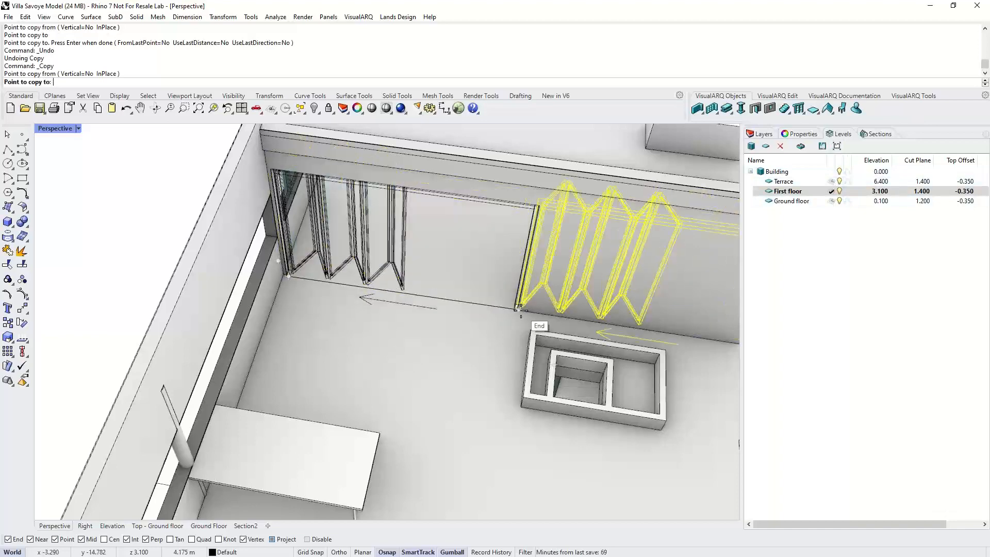
pyautogui.click(519, 309)
pyautogui.press('Return')
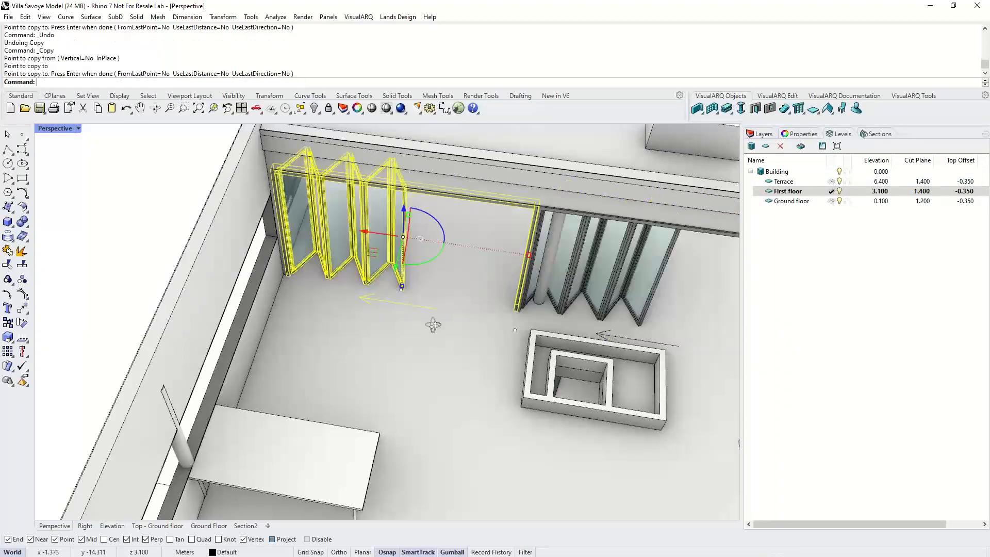
# - Select the copied bifold door and try to drag it along its wall
pyautogui.moveTo(434, 324); pyautogui.dragTo(537, 311, button='right')
pyautogui.click(575, 280)
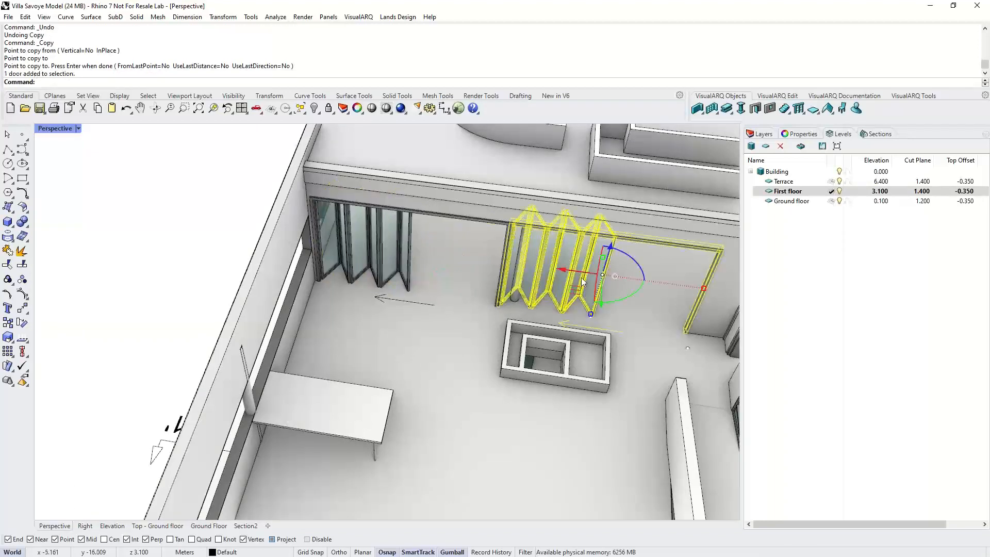
pyautogui.moveTo(581, 278); pyautogui.dragTo(394, 353)
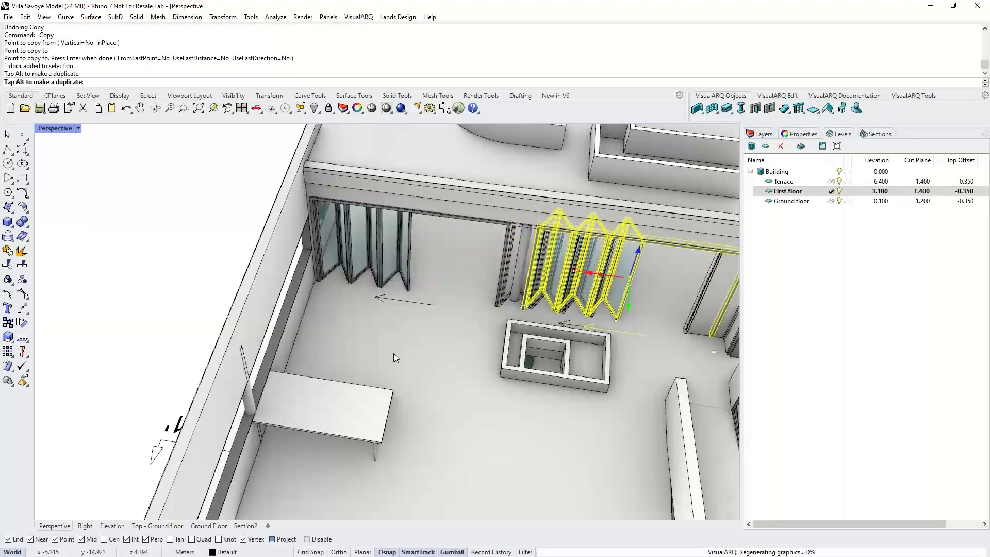
pyautogui.scroll(-2, 394, 354)
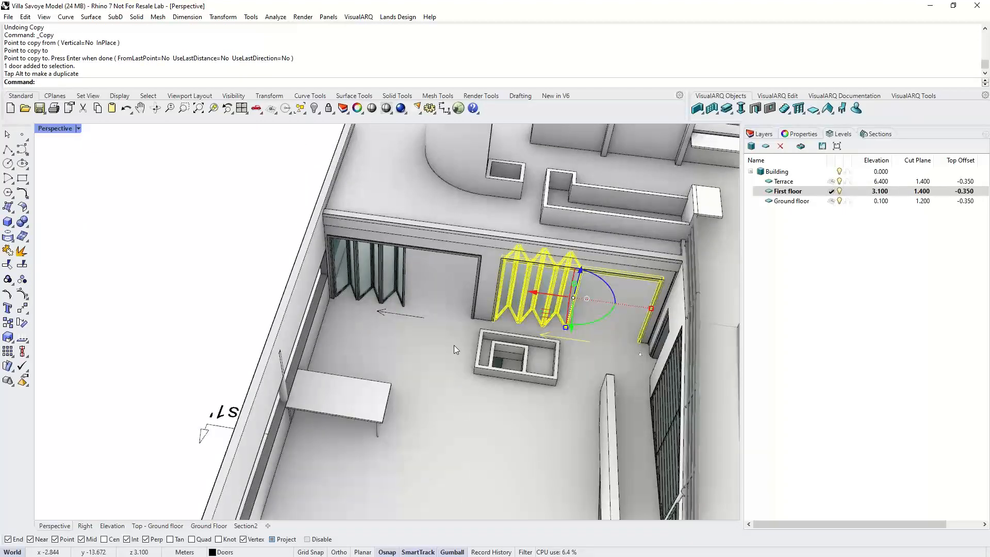
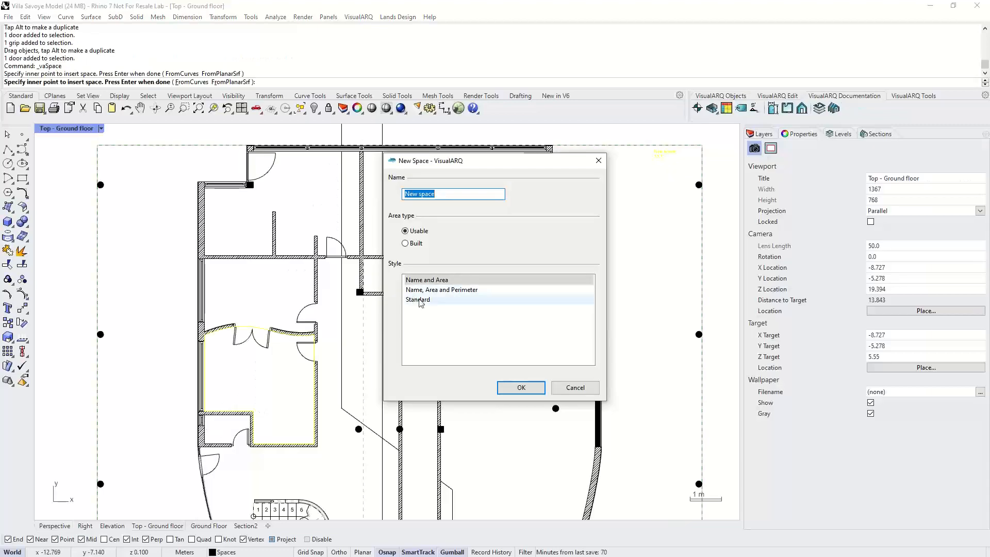
# - Insert a space with the Usable area type and Standard style inside the ground-floor room
pyautogui.click(419, 300)
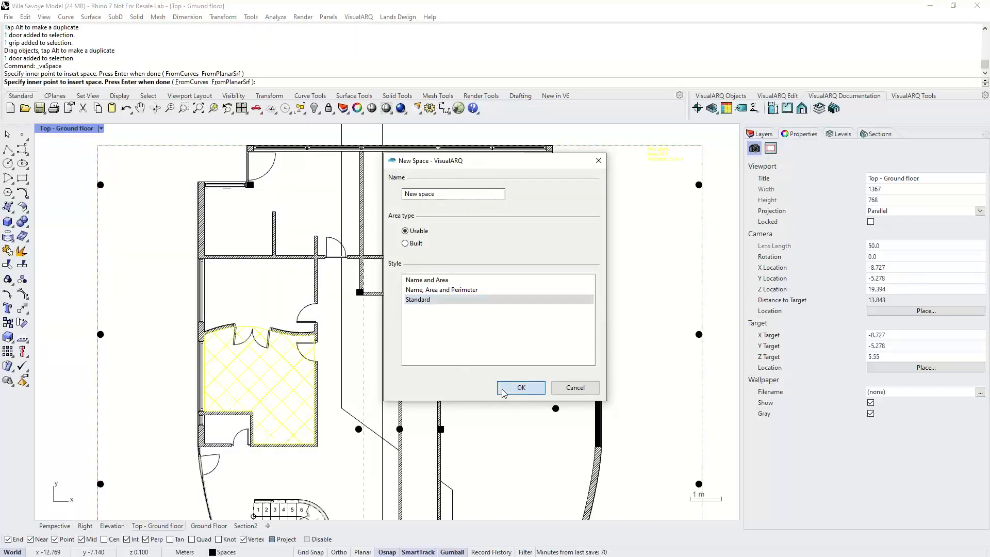
pyautogui.click(521, 388)
pyautogui.click(270, 375)
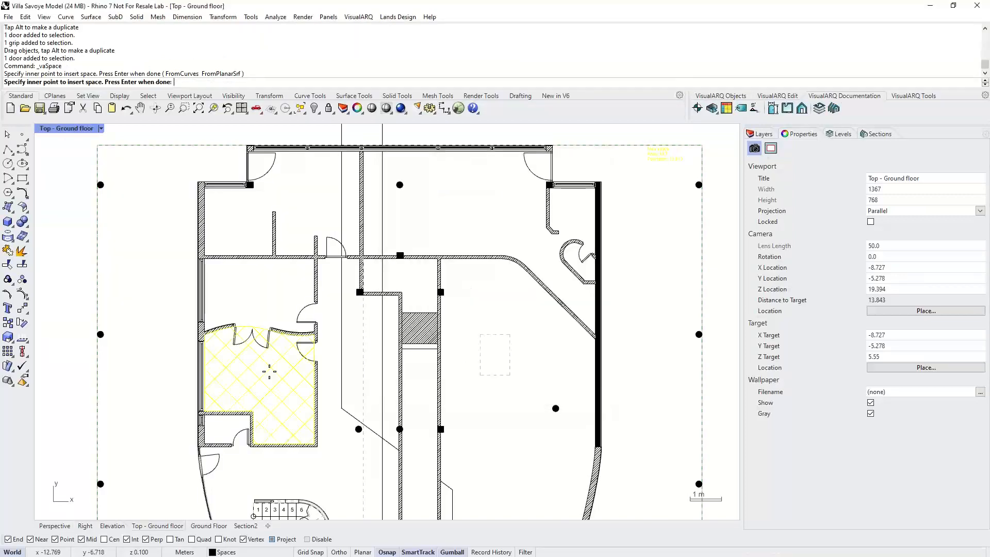
pyautogui.press('Return')
# - Move the short interior wall at the room's lower edge to the right using its gumball
pyautogui.scroll(5, 272, 367)
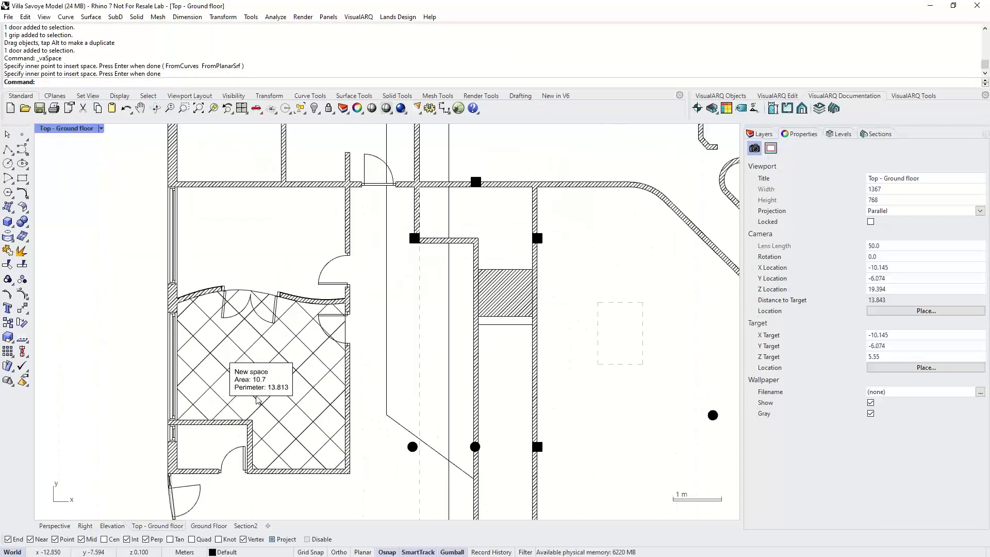
pyautogui.scroll(3, 272, 367)
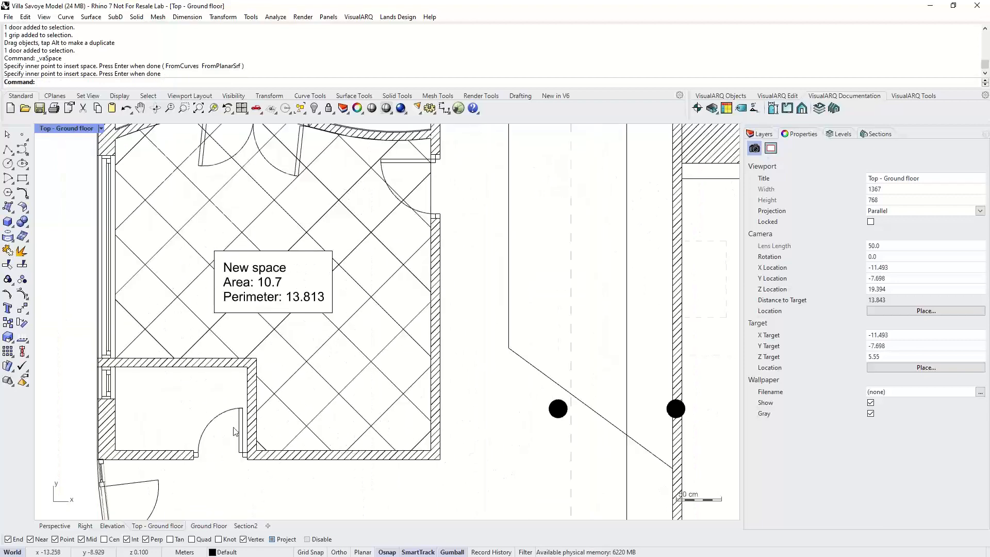
pyautogui.click(251, 394)
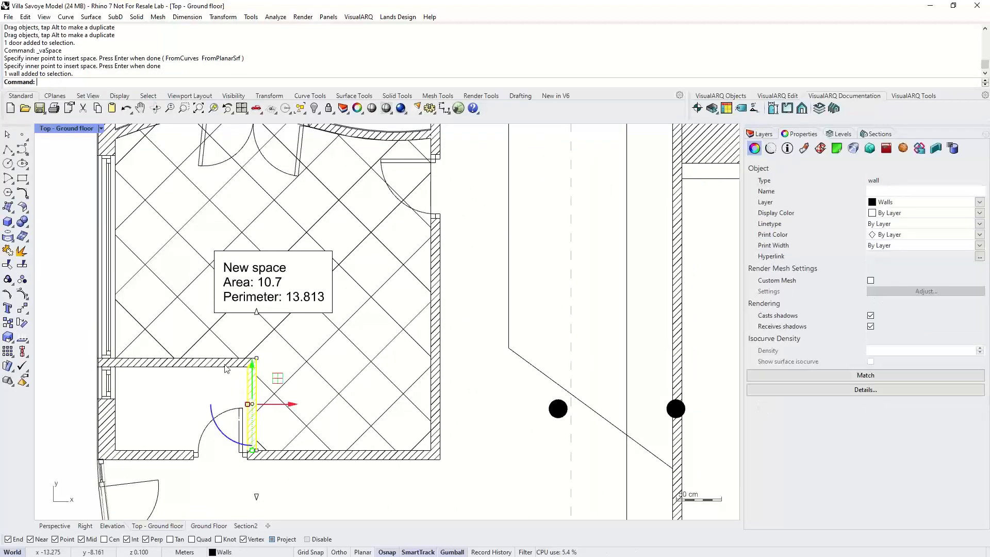
pyautogui.keyDown('shift'); pyautogui.click(225, 365); pyautogui.keyUp('shift')
pyautogui.moveTo(240, 338); pyautogui.dragTo(274, 467)
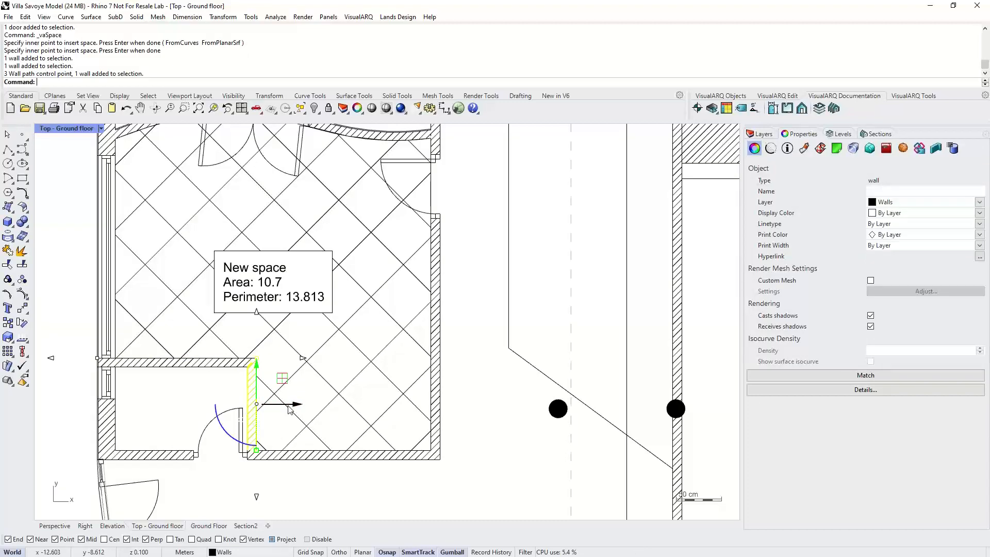
pyautogui.moveTo(289, 407); pyautogui.dragTo(337, 407)
pyautogui.press('Escape')
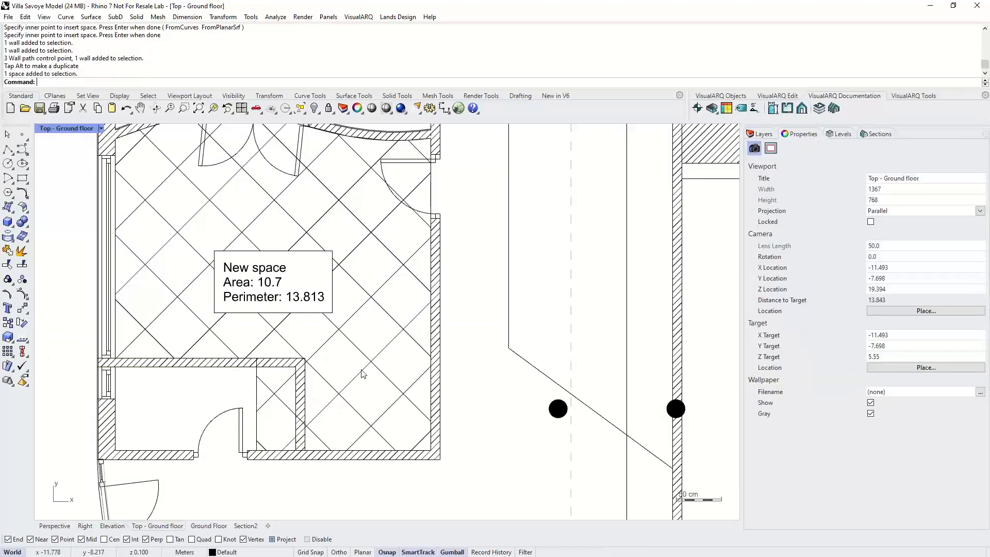
# - Select the space and update it so its boundary follows the moved wall
pyautogui.click(363, 373)
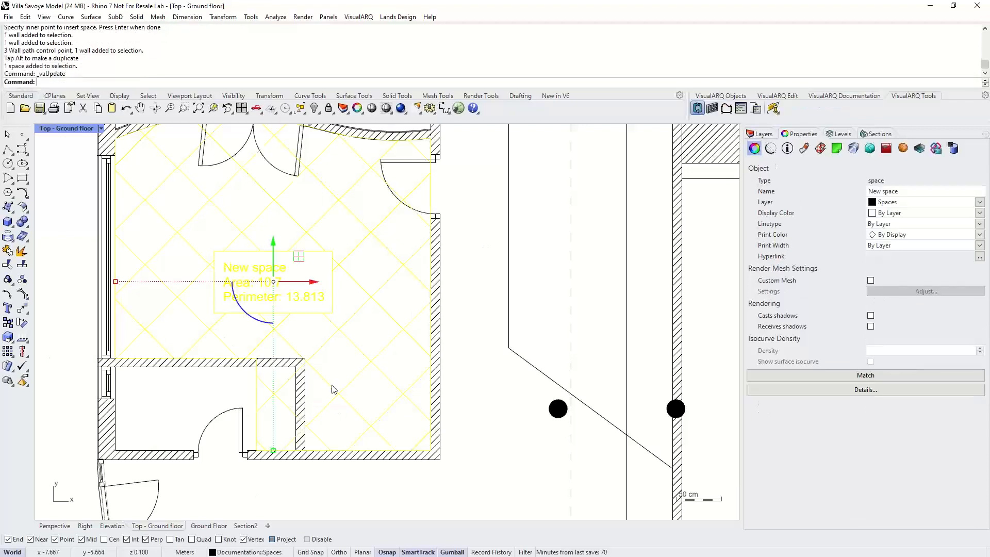
pyautogui.moveTo(353, 293); pyautogui.dragTo(347, 323, button='right')
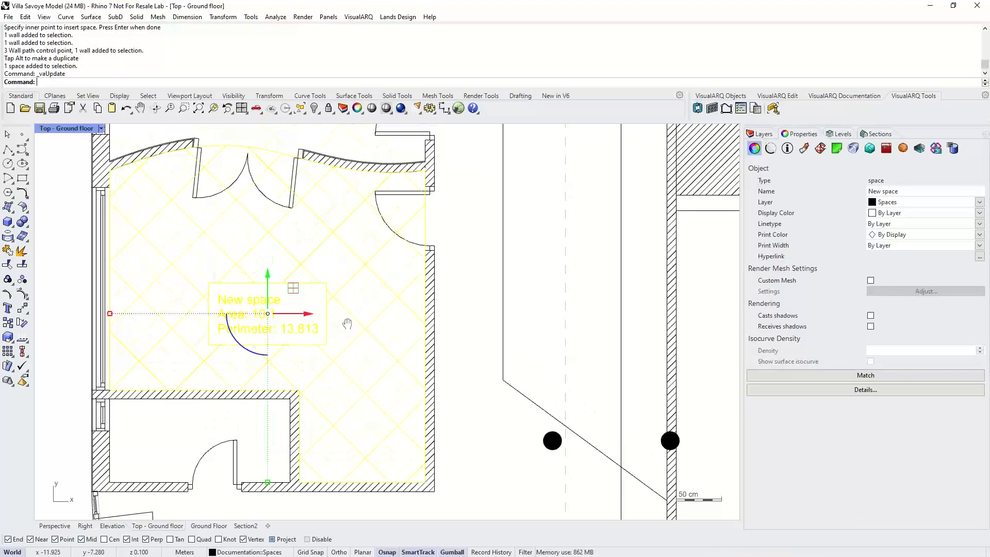
pyautogui.press('Escape')
pyautogui.moveTo(341, 376); pyautogui.dragTo(325, 349, button='right')
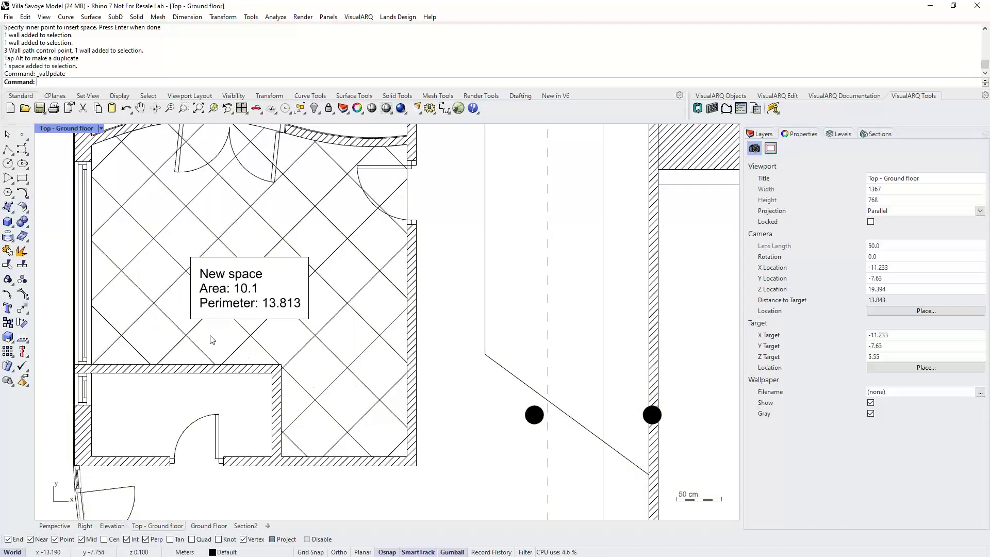
# - Draw a horizontal polyline across the lower part of the room
pyautogui.click(8, 149)
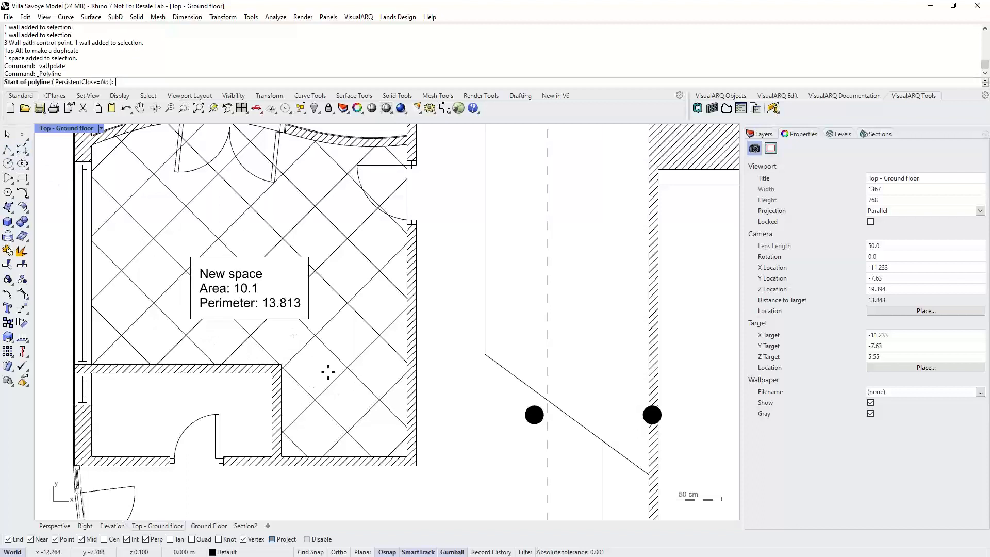
pyautogui.click(244, 398)
pyautogui.click(438, 398)
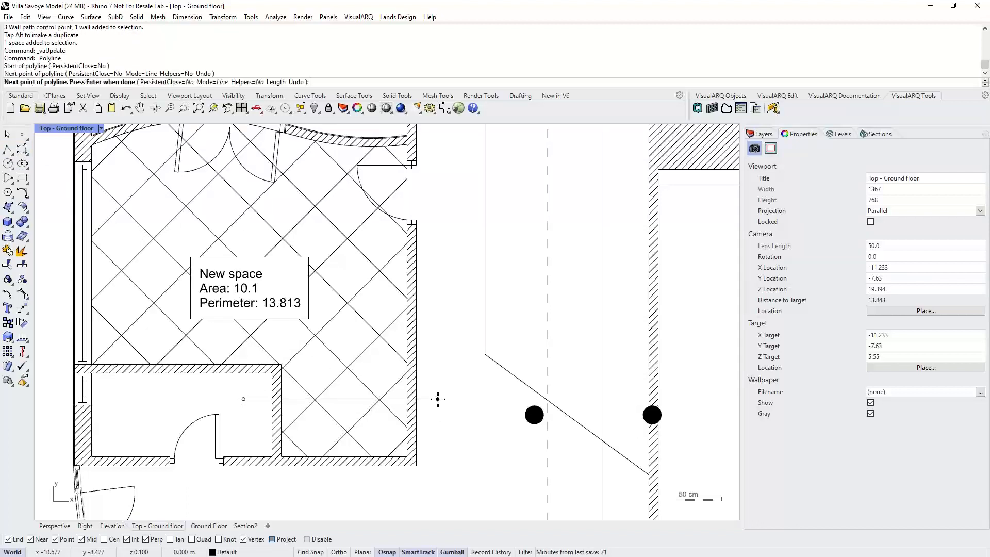
pyautogui.press('Return')
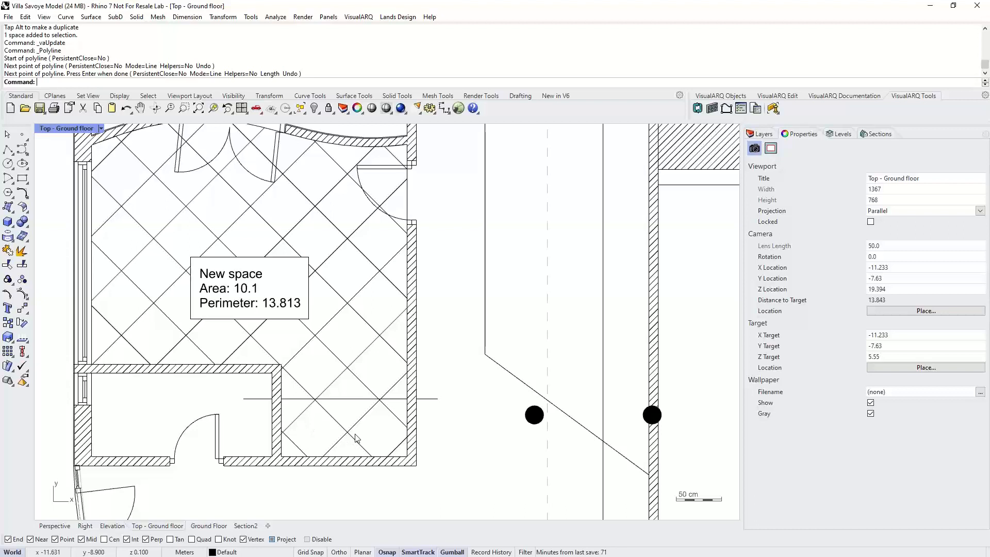
# - Set the new line as a spatial element that bounds the space
pyautogui.moveTo(355, 324); pyautogui.dragTo(357, 340, button='right')
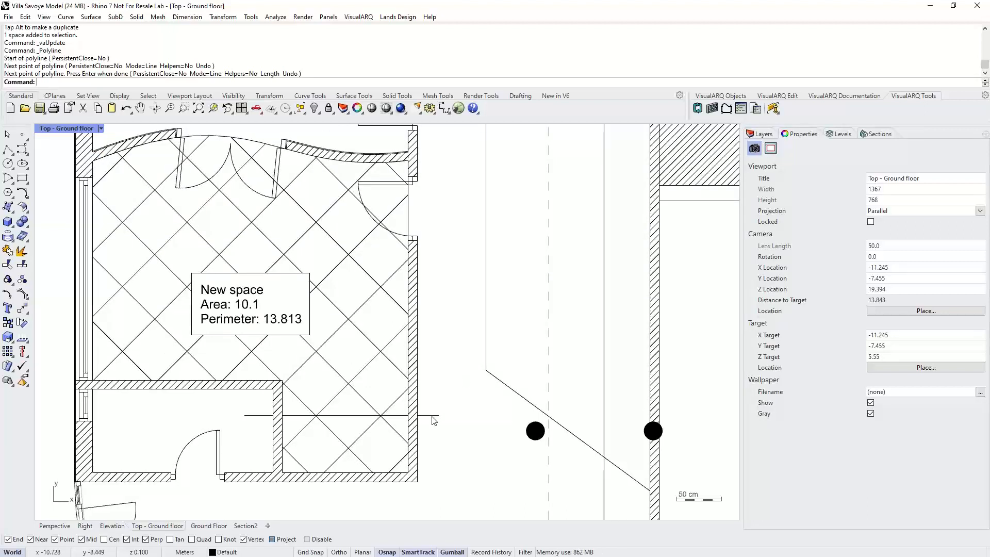
pyautogui.click(817, 100)
pyautogui.click(712, 108)
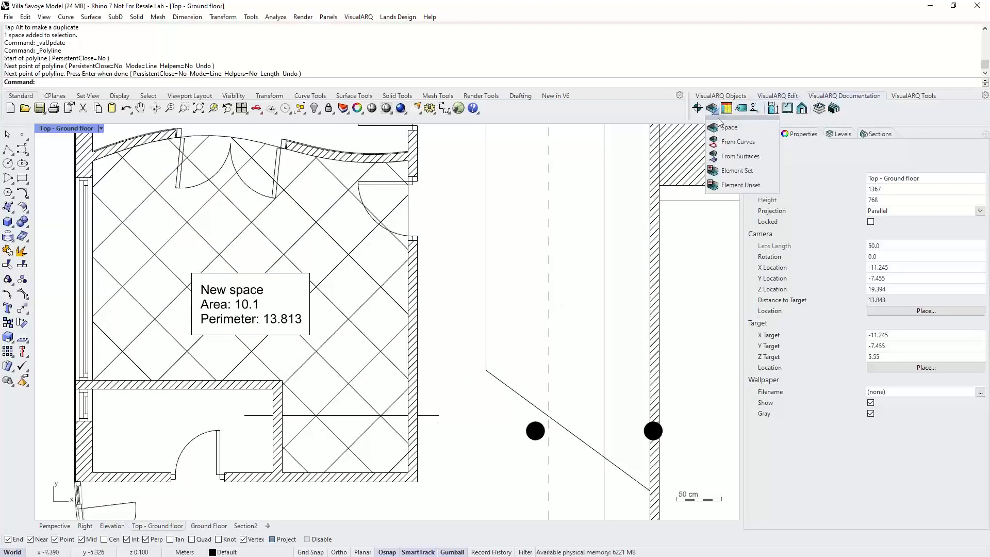
pyautogui.click(733, 171)
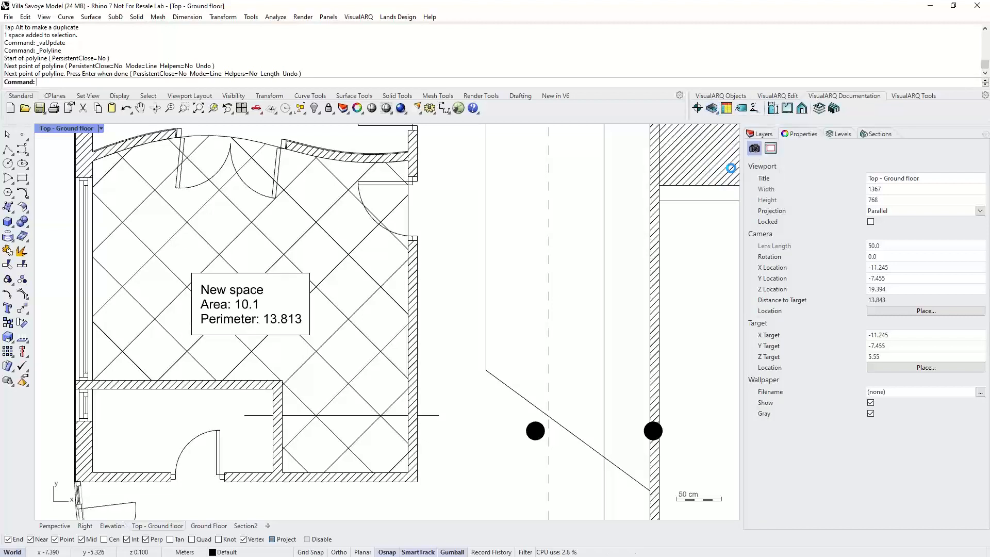
pyautogui.click(436, 415)
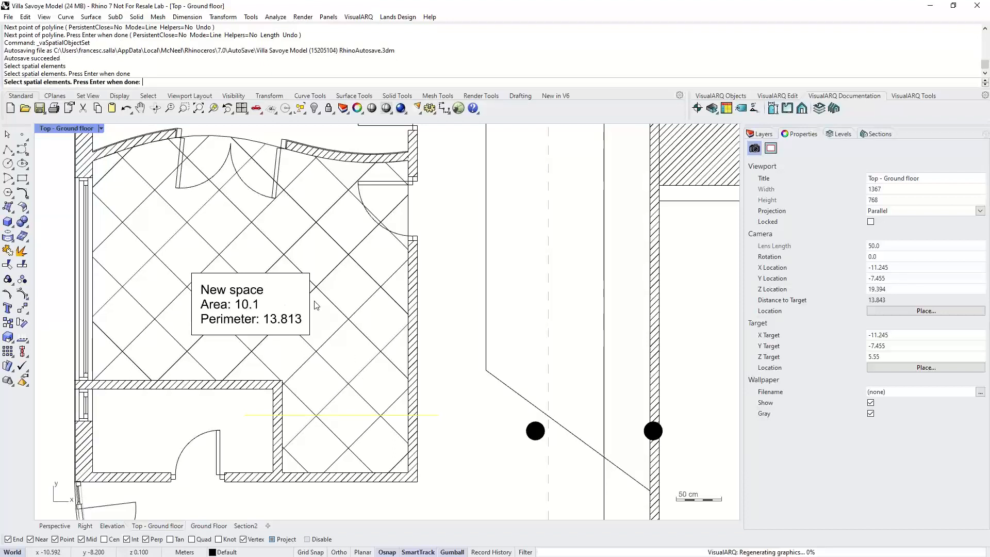
pyautogui.press('Return')
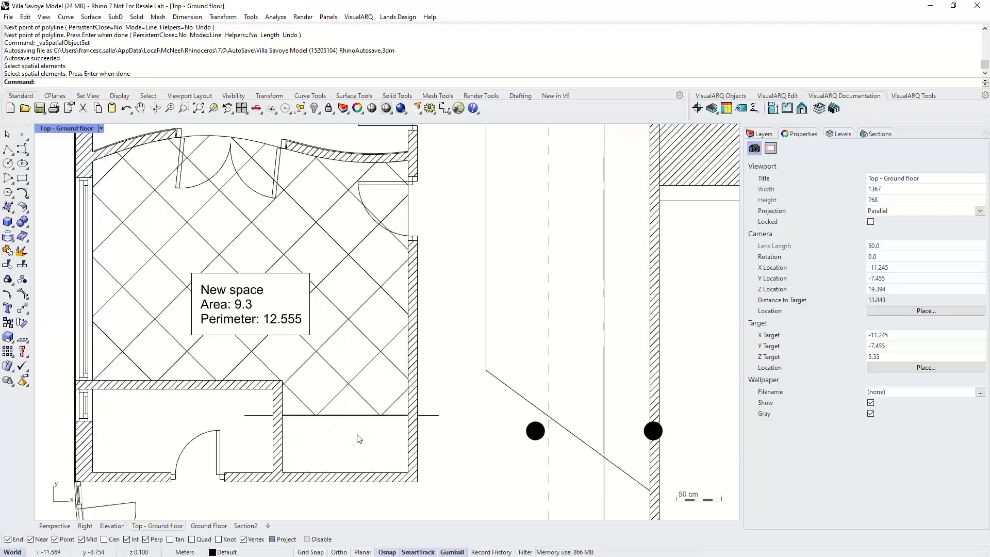
# - Move the bounding line lower in the room and update the space to match it
pyautogui.moveTo(436, 414); pyautogui.dragTo(437, 448)
pyautogui.click(447, 403)
pyautogui.click(363, 379)
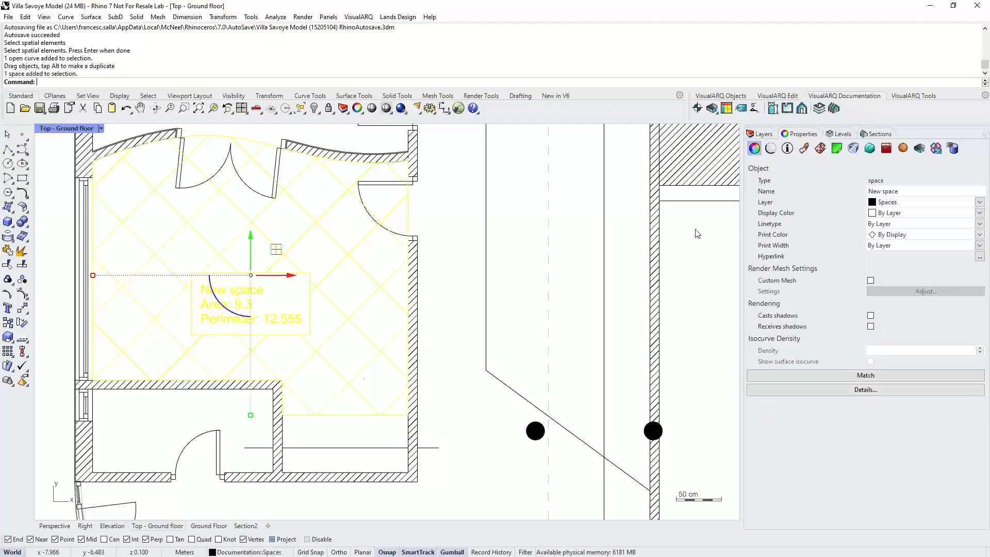
pyautogui.click(910, 96)
pyautogui.click(697, 108)
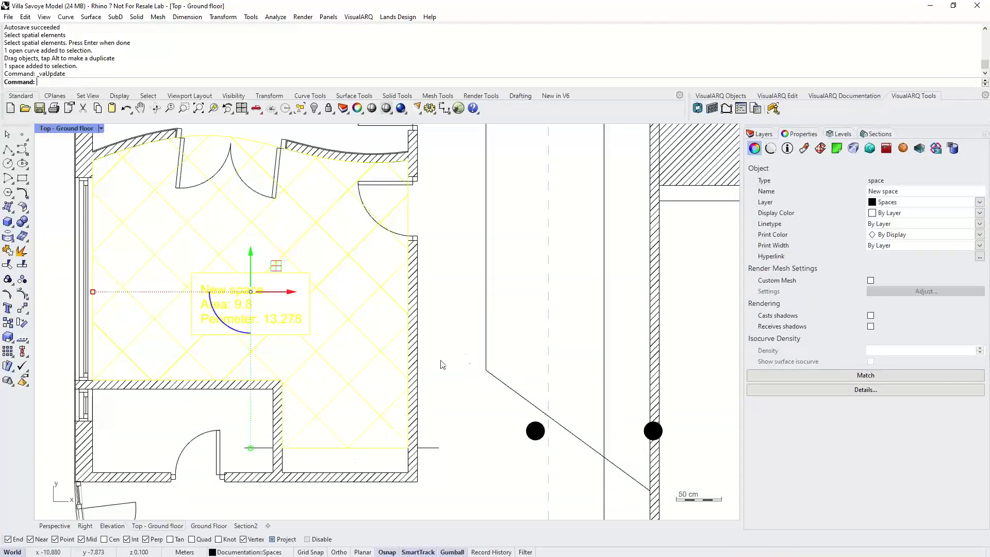
pyautogui.click(460, 358)
# - Generate opening elevations for all doors and windows of the model, placed beside the building in Perspective
pyautogui.scroll(-12, 422, 383)
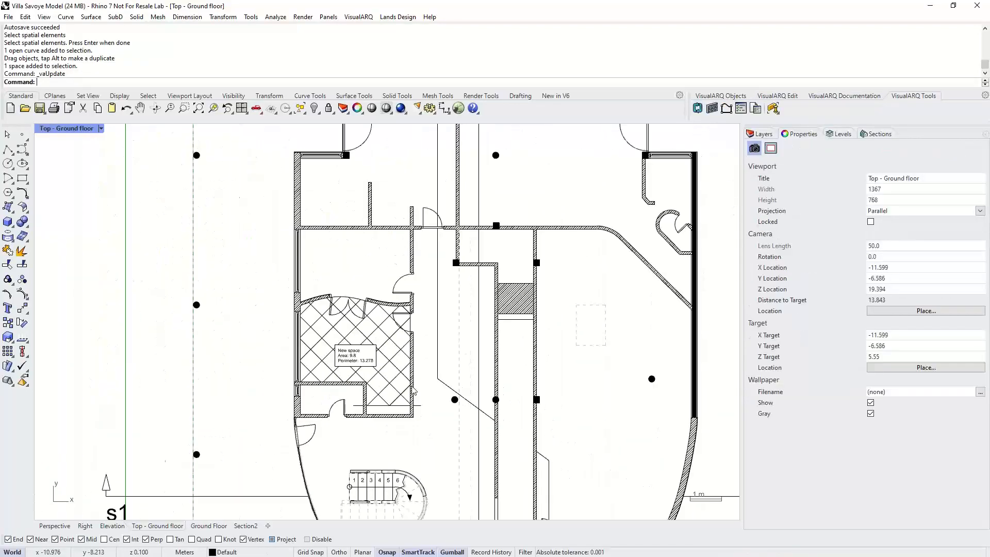
pyautogui.moveTo(402, 376); pyautogui.dragTo(319, 328, button='right')
pyautogui.scroll(-2, 328, 330)
pyautogui.moveTo(404, 335); pyautogui.dragTo(383, 335, button='right')
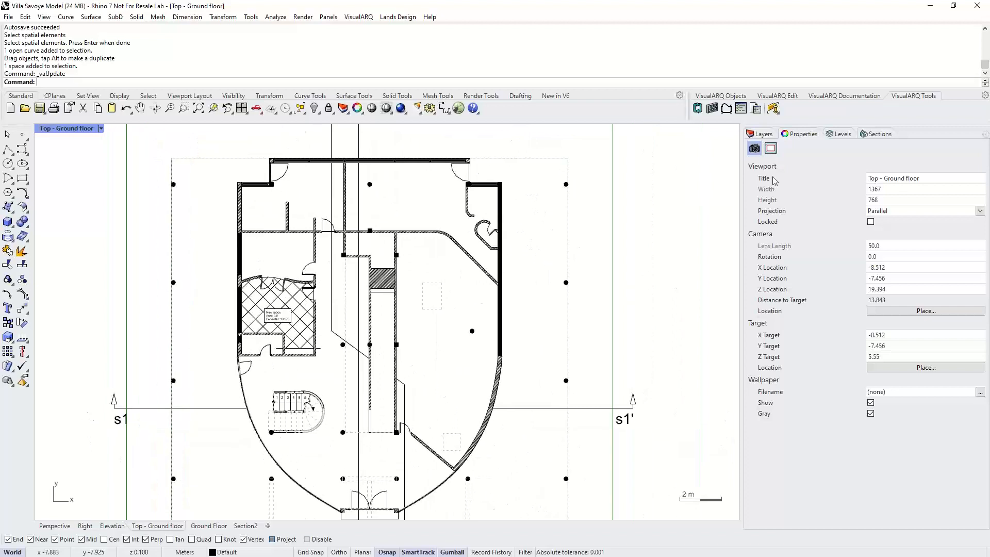
pyautogui.click(814, 97)
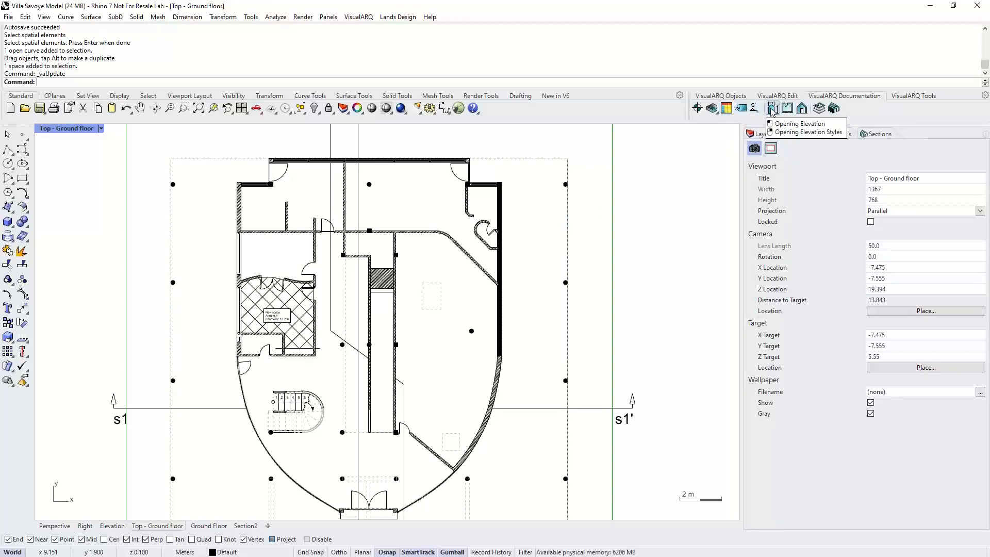
pyautogui.click(55, 525)
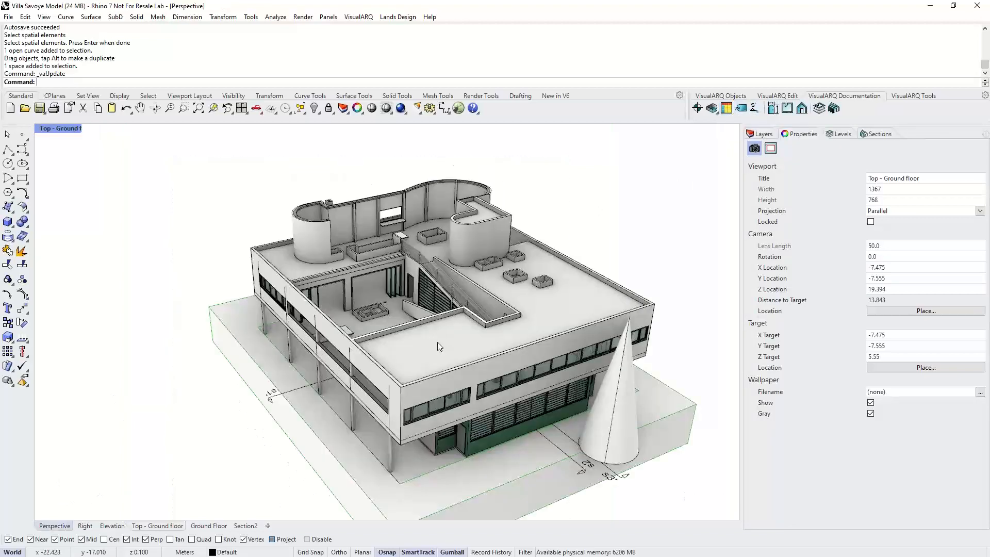
pyautogui.scroll(-4, 355, 356)
pyautogui.moveTo(355, 356); pyautogui.dragTo(593, 371, button='right')
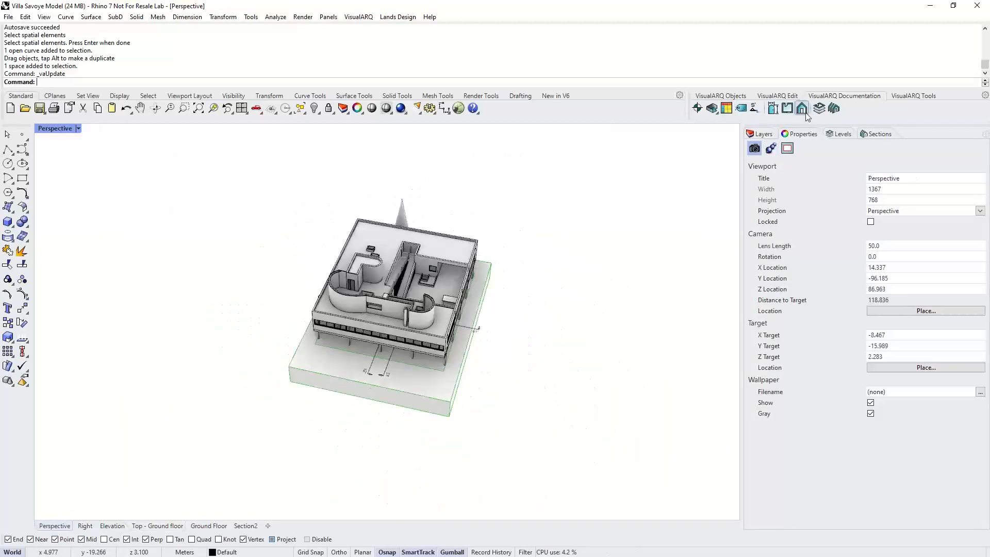
pyautogui.click(772, 109)
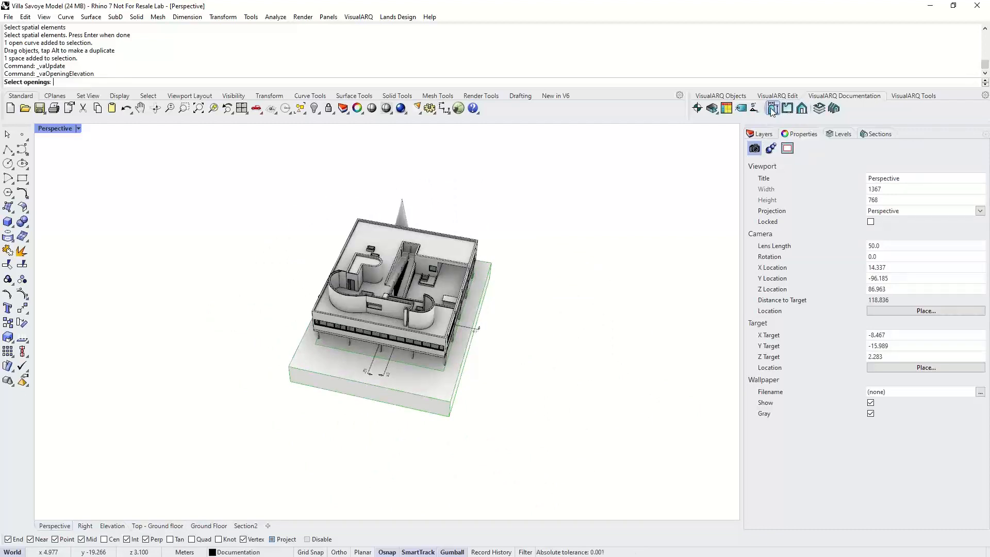
pyautogui.moveTo(269, 193); pyautogui.dragTo(509, 418)
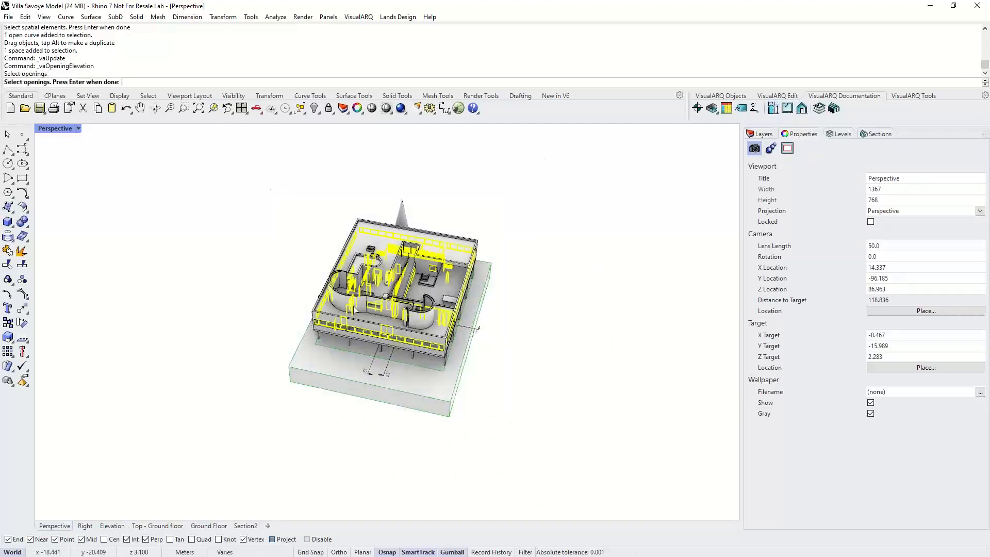
pyautogui.scroll(-4, 335, 286)
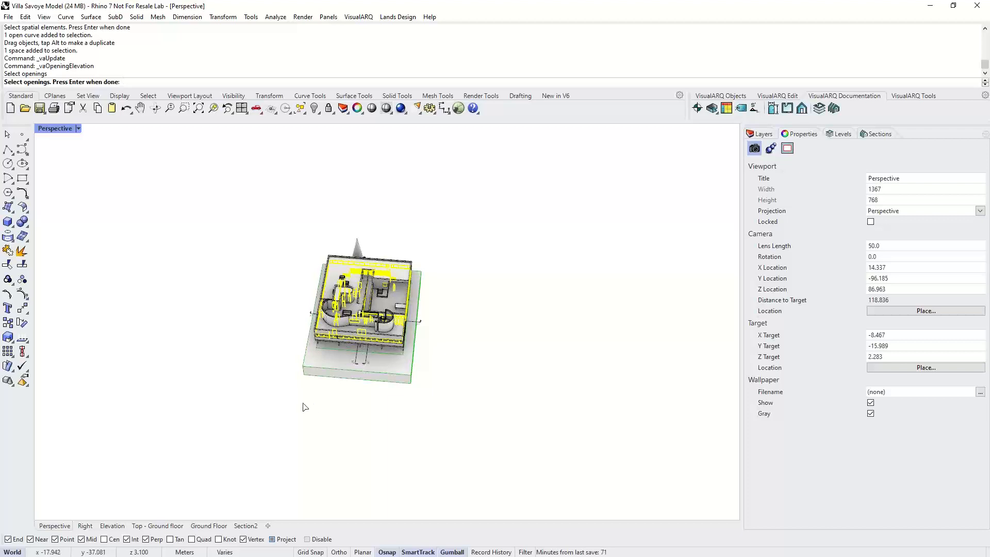
pyautogui.press('Return')
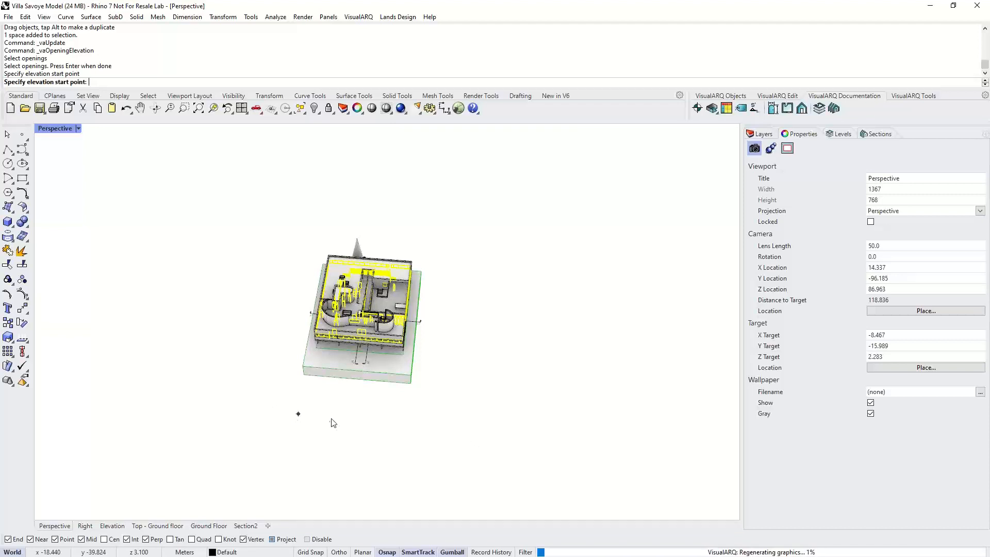
pyautogui.press('Escape')
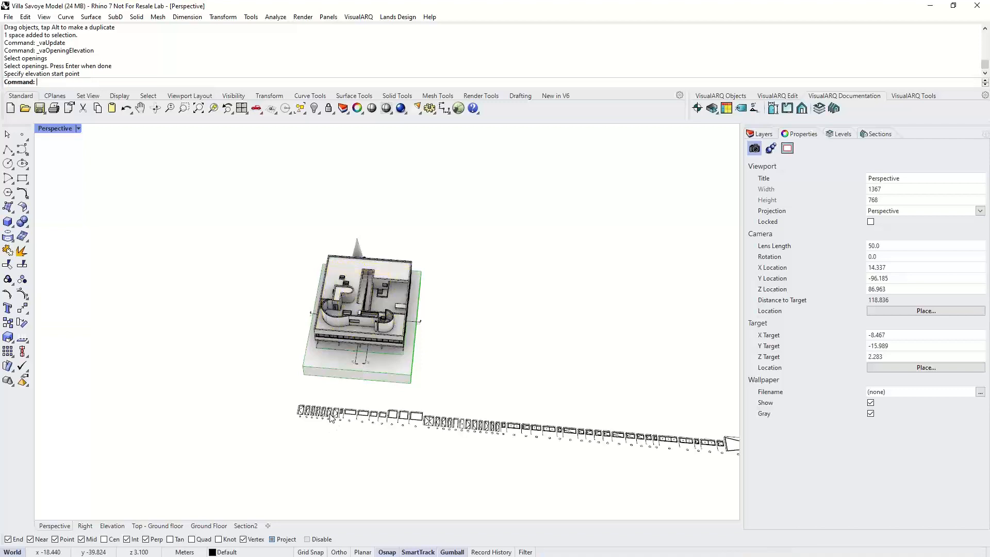
# - Zoom in to examine the generated door and window elevations and inspect a ribbon window's VisualARQ properties
pyautogui.scroll(3, 334, 393)
pyautogui.scroll(2, 334, 392)
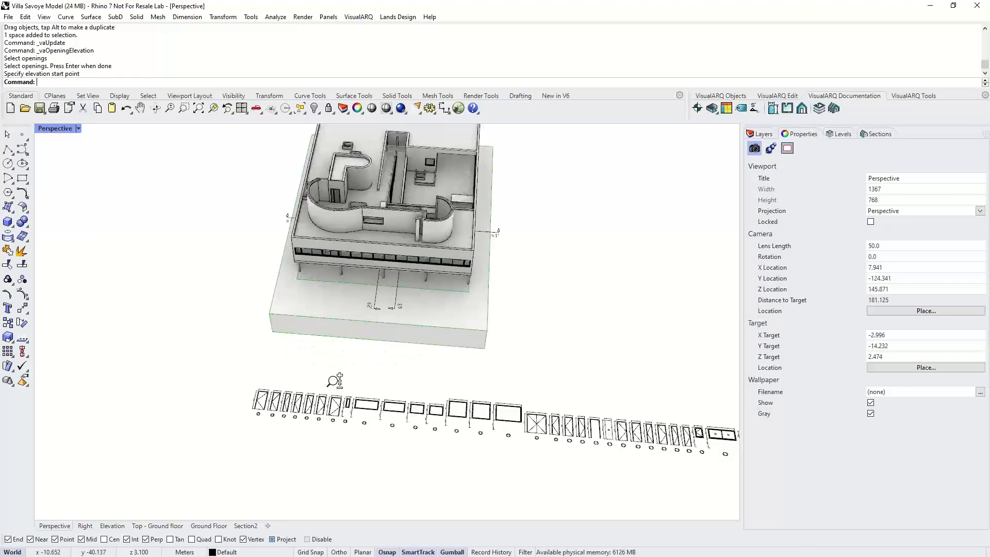
pyautogui.scroll(5, 336, 381)
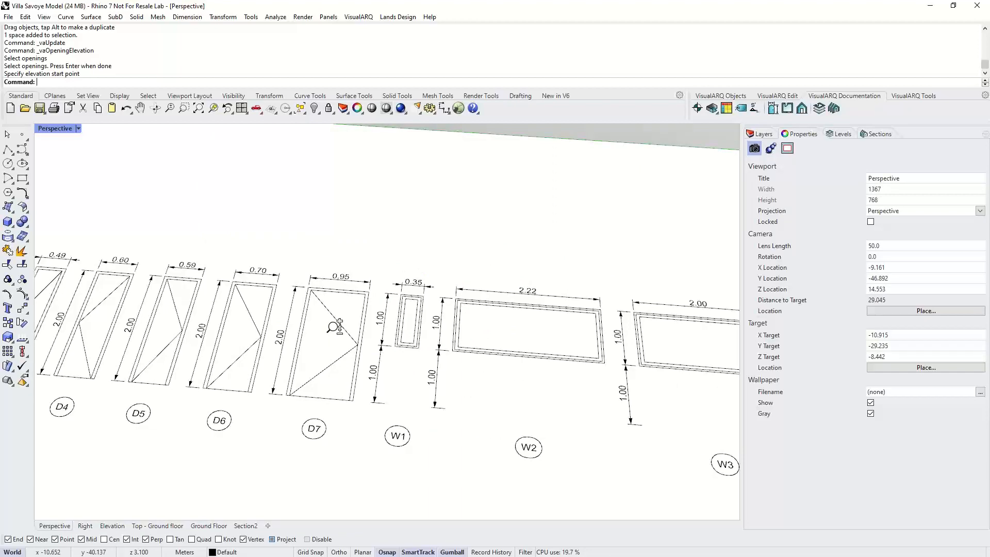
pyautogui.scroll(4, 334, 327)
pyautogui.scroll(-5, 310, 432)
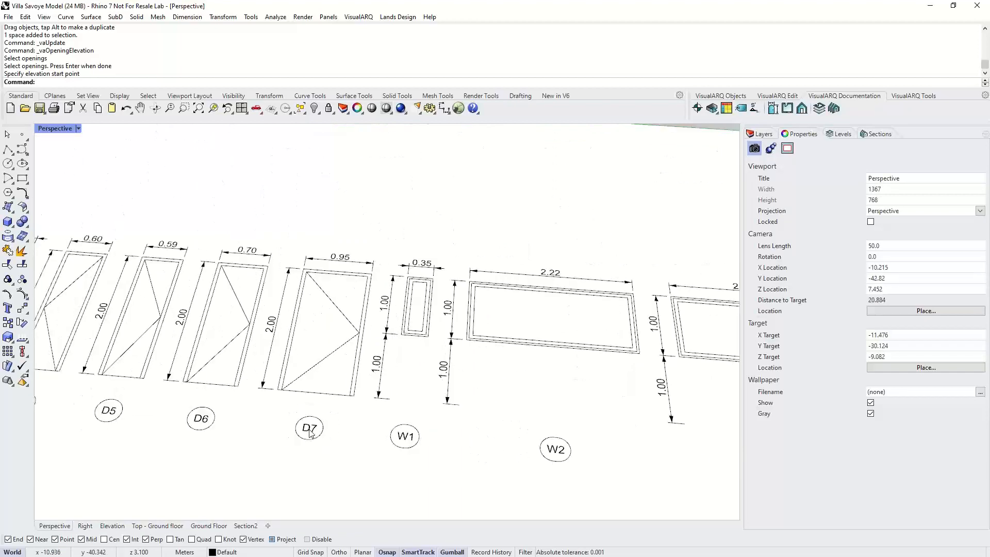
pyautogui.scroll(-12, 309, 430)
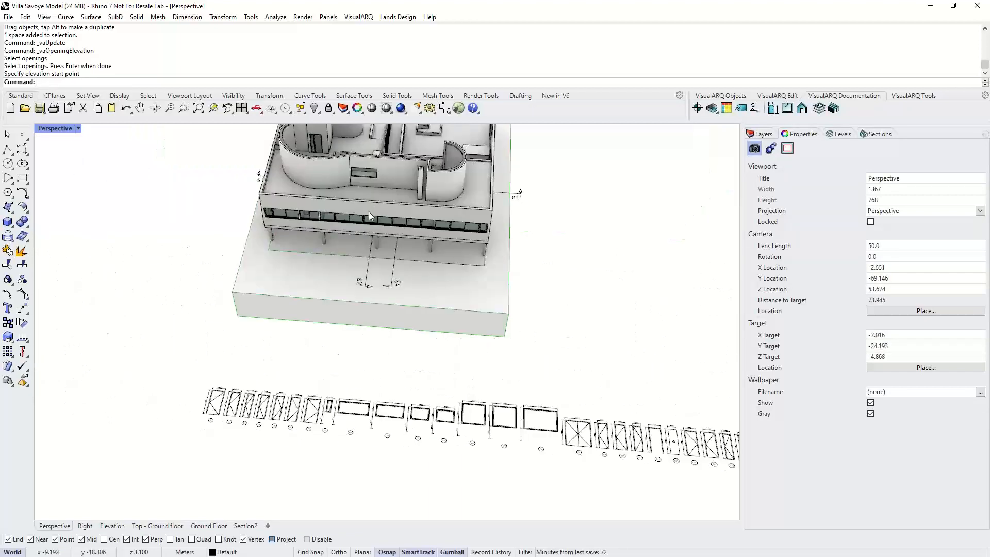
pyautogui.scroll(2, 370, 221)
pyautogui.click(378, 224)
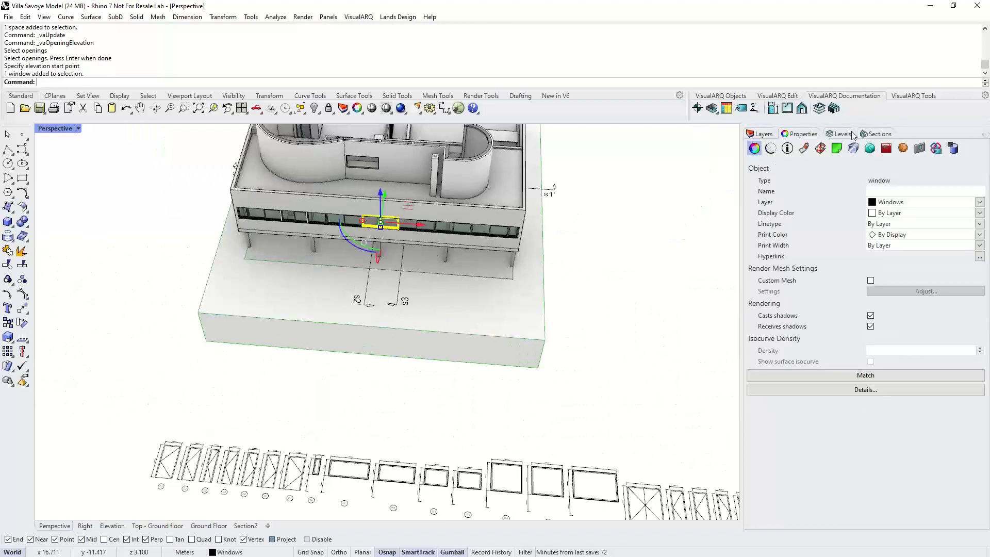
pyautogui.click(921, 152)
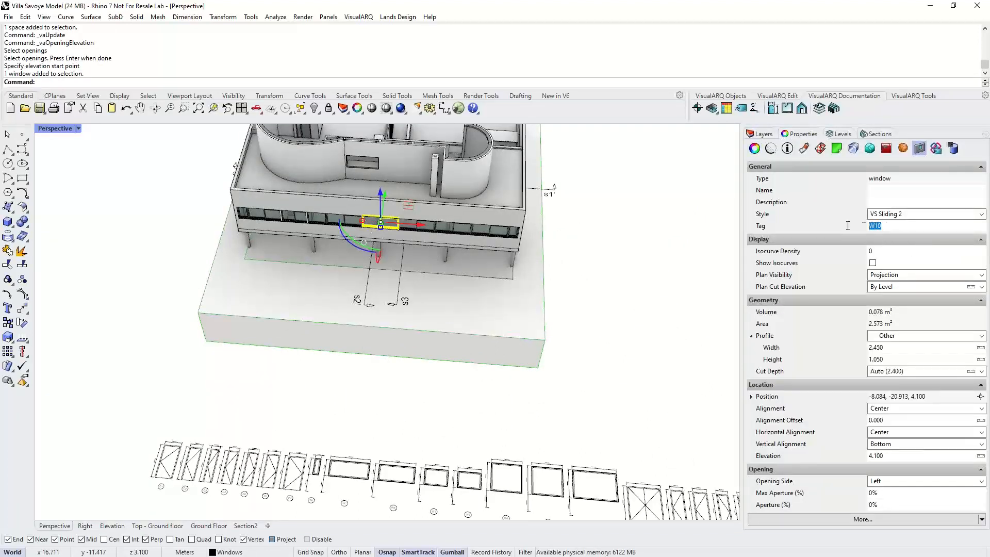
pyautogui.click(658, 283)
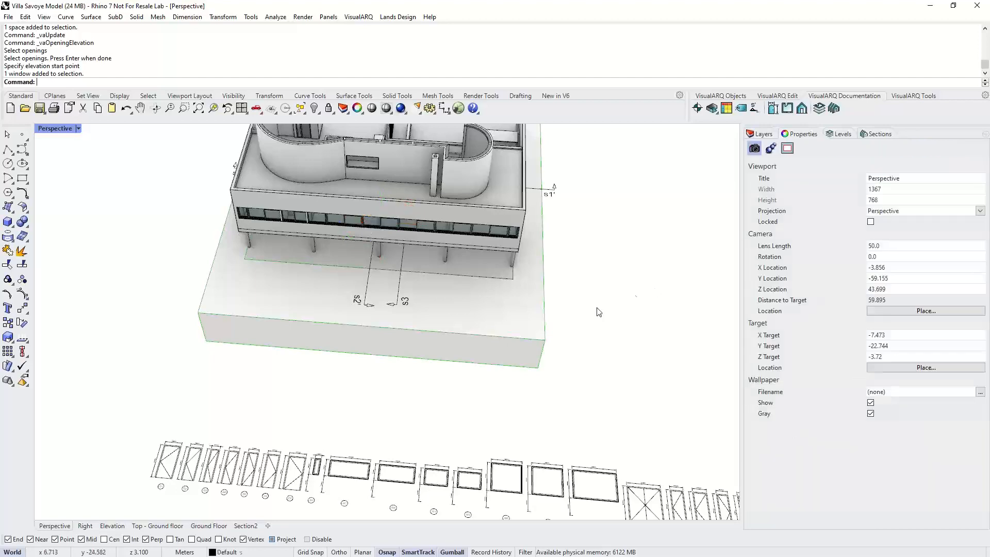
# - Select all doors in the model and tag them with the Rounded tag style
pyautogui.moveTo(596, 309); pyautogui.dragTo(442, 283, button='right')
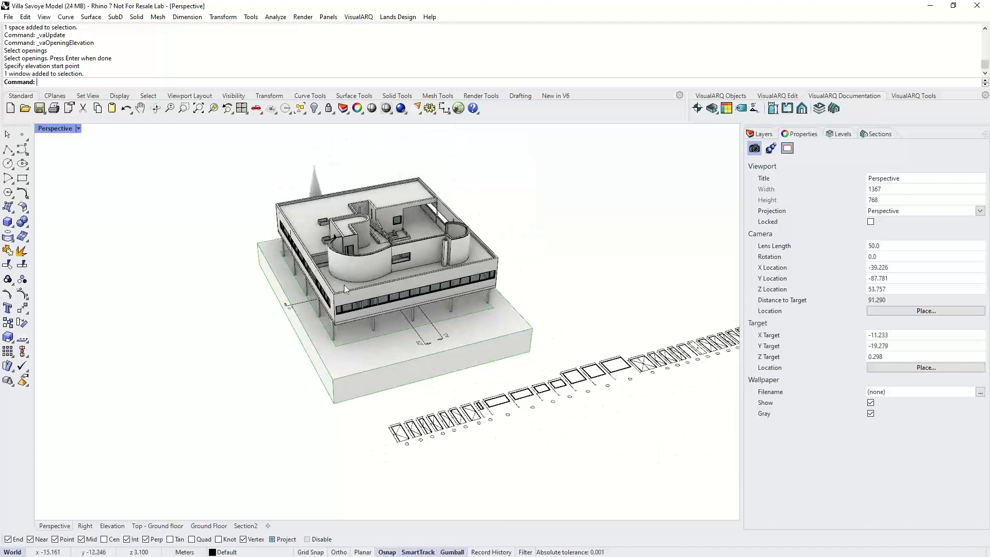
pyautogui.click(903, 96)
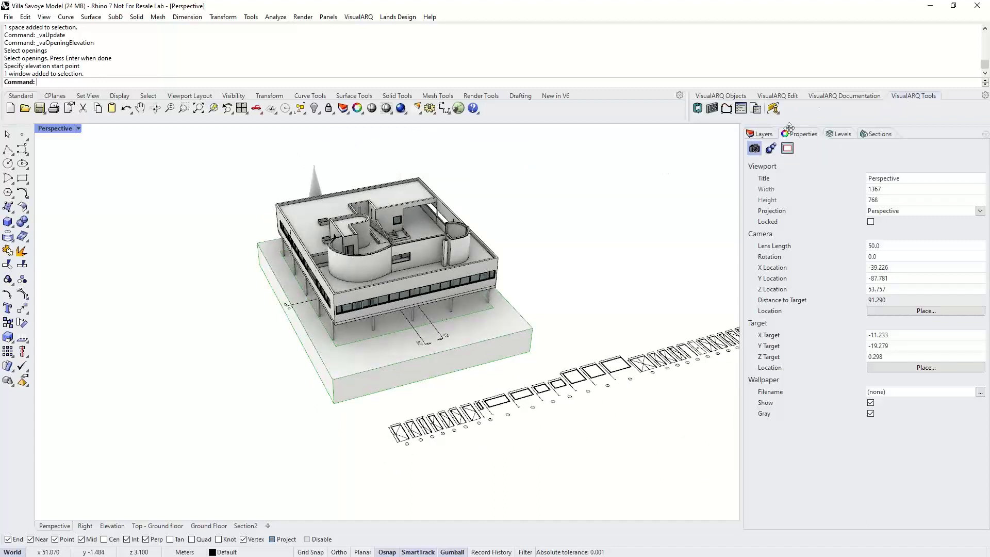
pyautogui.click(773, 111)
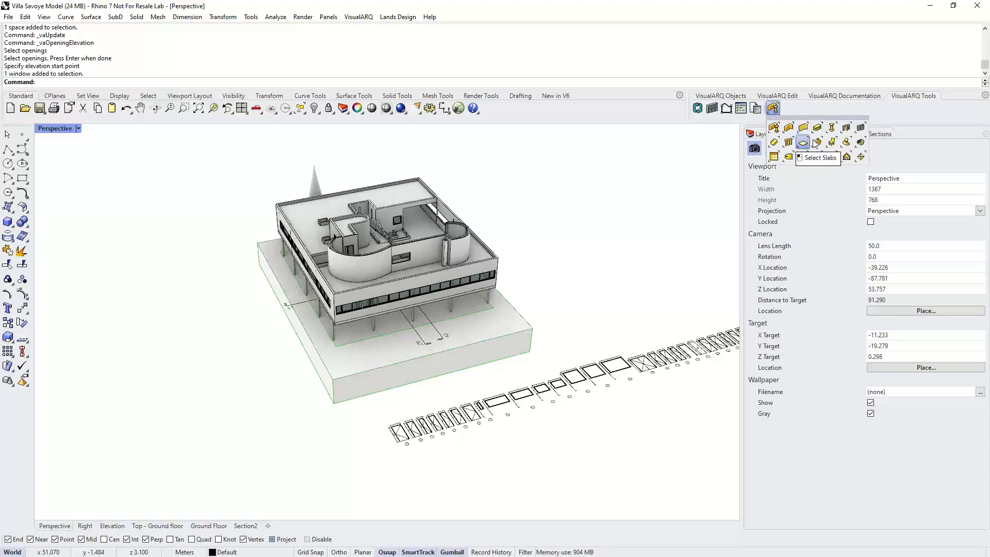
pyautogui.click(846, 128)
pyautogui.click(784, 100)
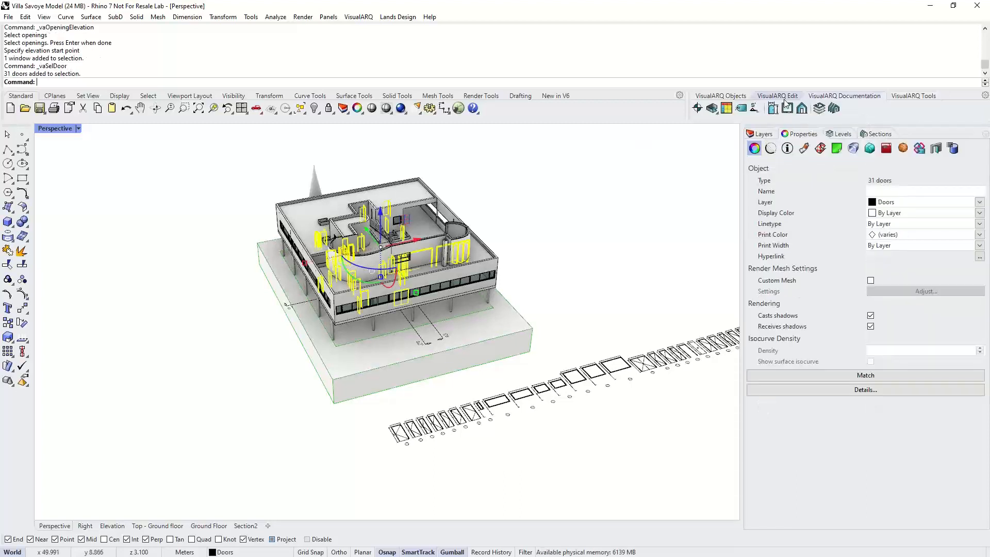
pyautogui.click(741, 108)
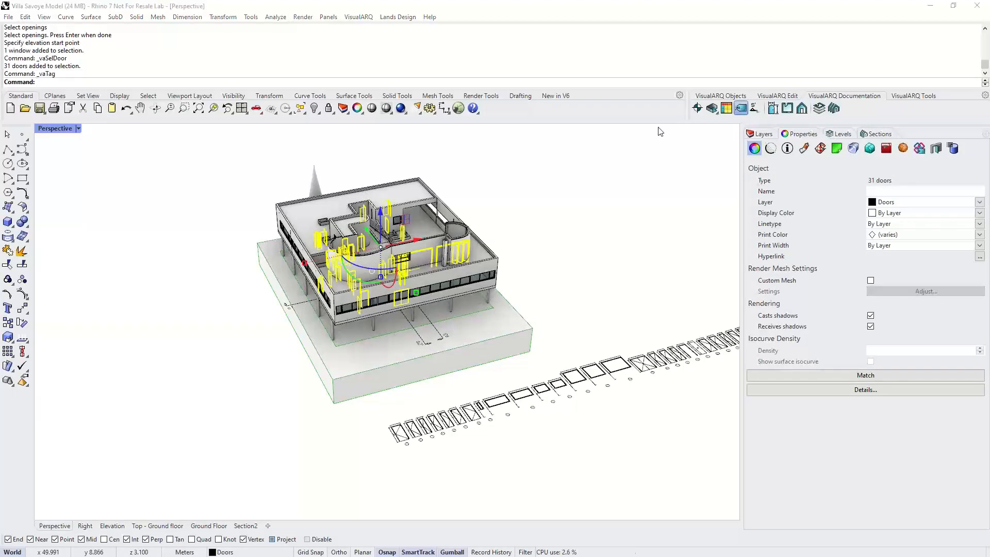
pyautogui.click(420, 252)
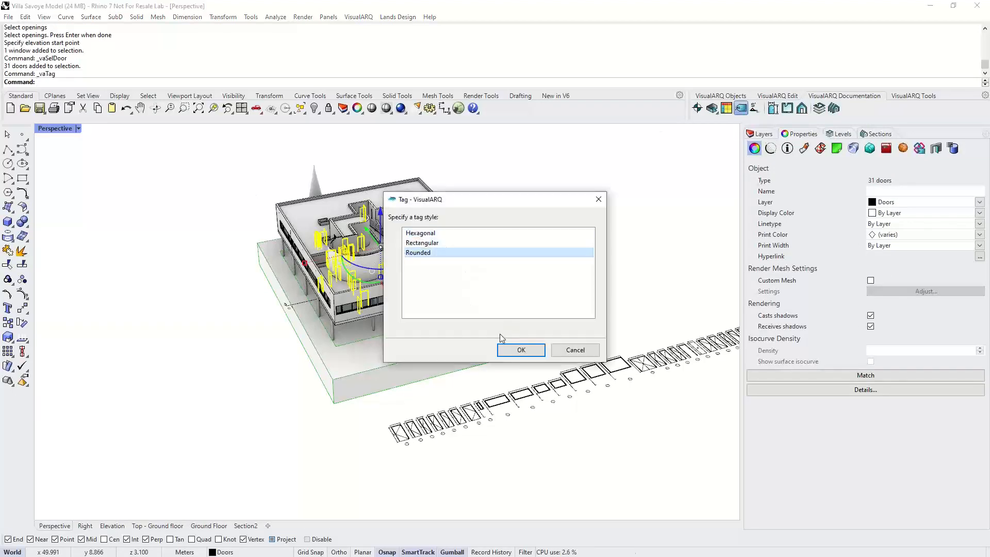
pyautogui.click(520, 350)
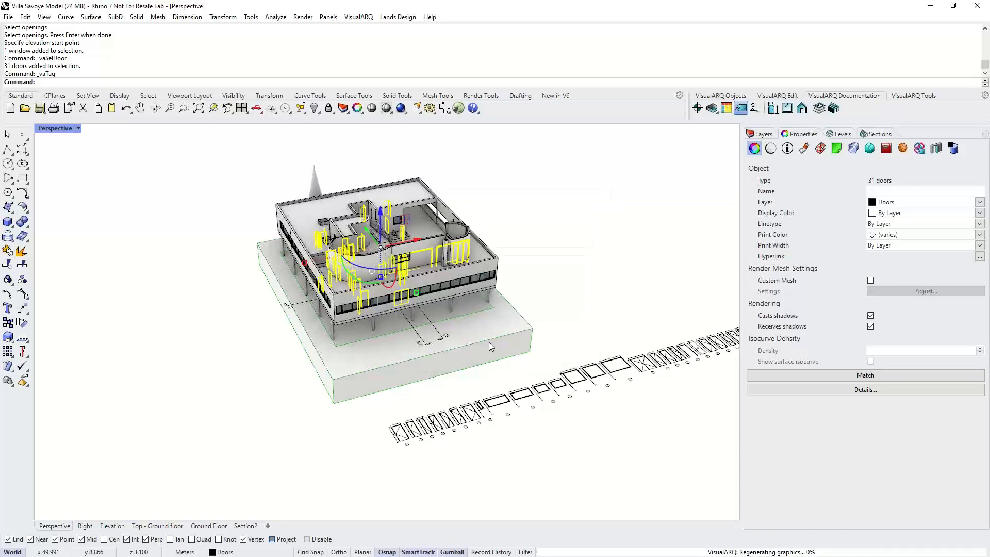
# - Move the D21 door tag slightly lower on the ground floor plan
pyautogui.click(157, 526)
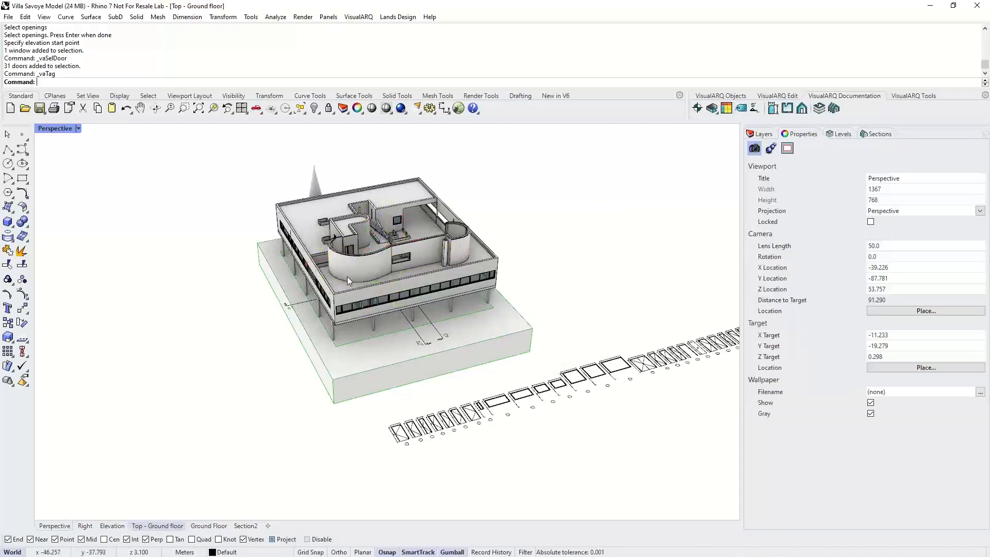
pyautogui.scroll(12, 299, 267)
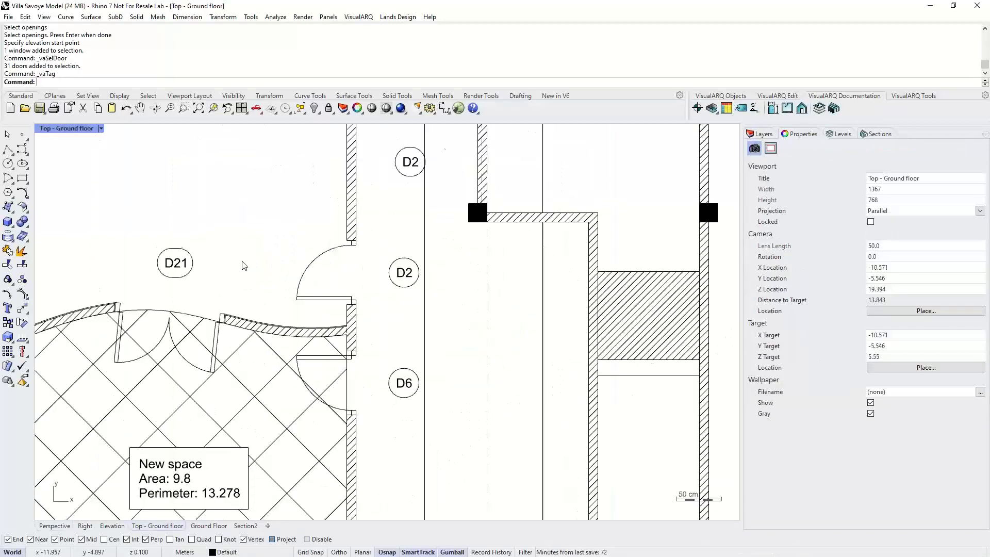
pyautogui.scroll(2, 243, 265)
pyautogui.click(168, 291)
pyautogui.moveTo(168, 298)
pyautogui.mouseDown()
pyautogui.moveTo(179, 274)
pyautogui.moveTo(167, 307)
pyautogui.mouseUp()
pyautogui.click(235, 260)
# - Change the D2 door tag's format so it displays the door's width instead of its tag
pyautogui.scroll(-4, 214, 305)
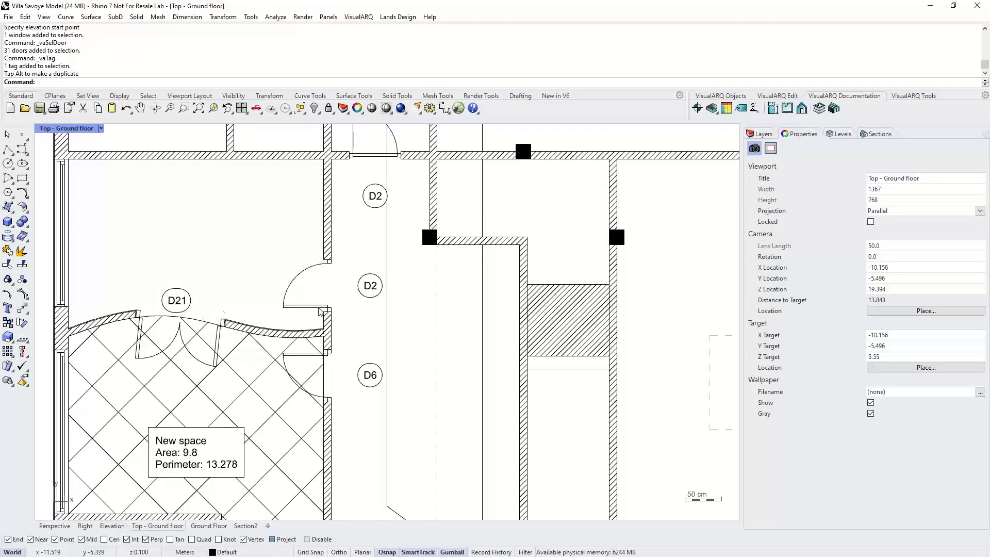
pyautogui.scroll(4, 338, 283)
pyautogui.moveTo(396, 279); pyautogui.dragTo(383, 282)
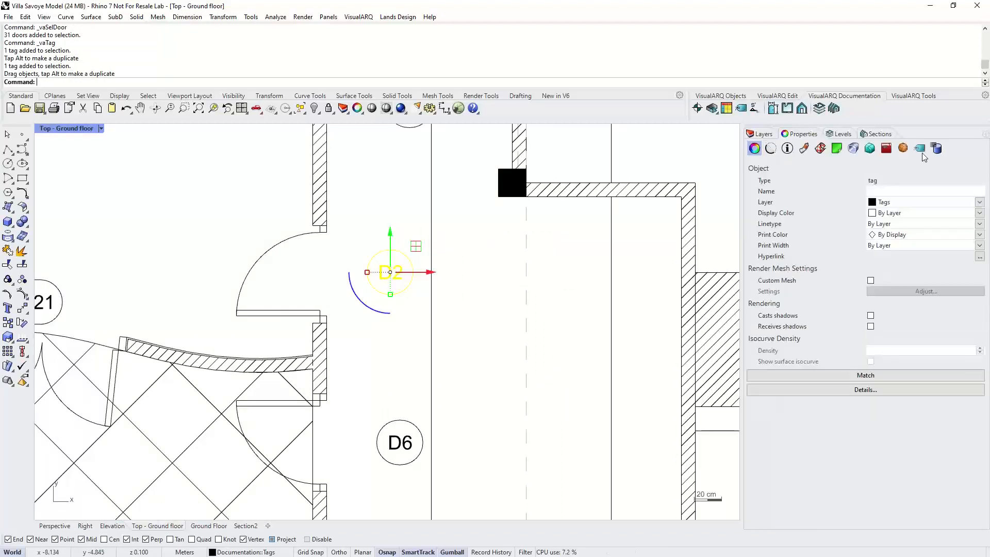
pyautogui.click(920, 149)
pyautogui.doubleClick(906, 286)
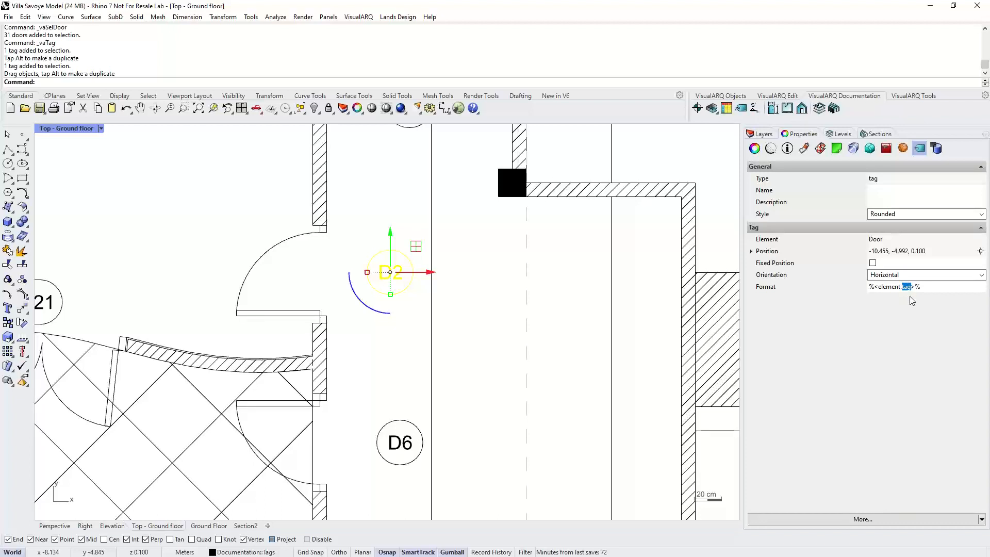
pyautogui.write('width')
pyautogui.click(638, 368)
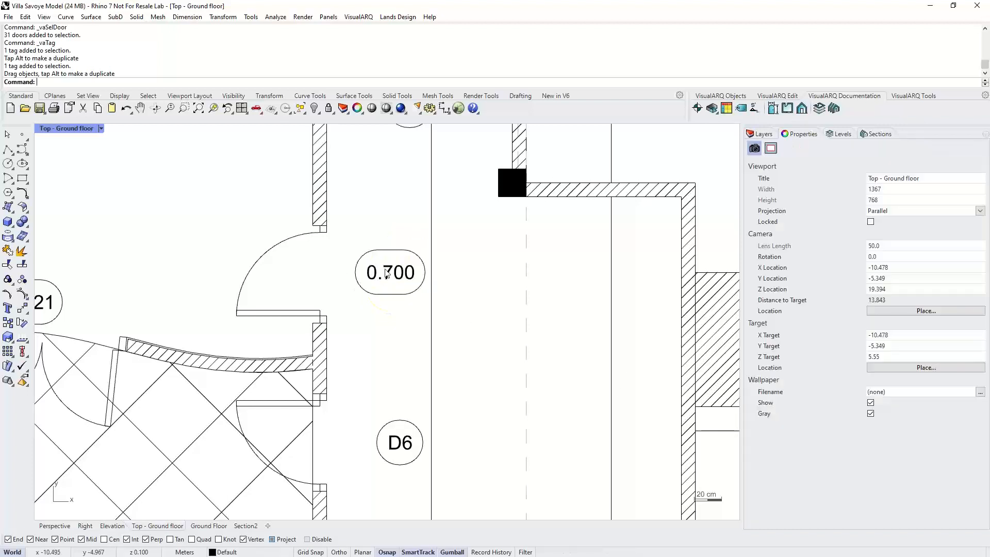
# - Set the tagged door's width to 0.75
pyautogui.click(321, 255)
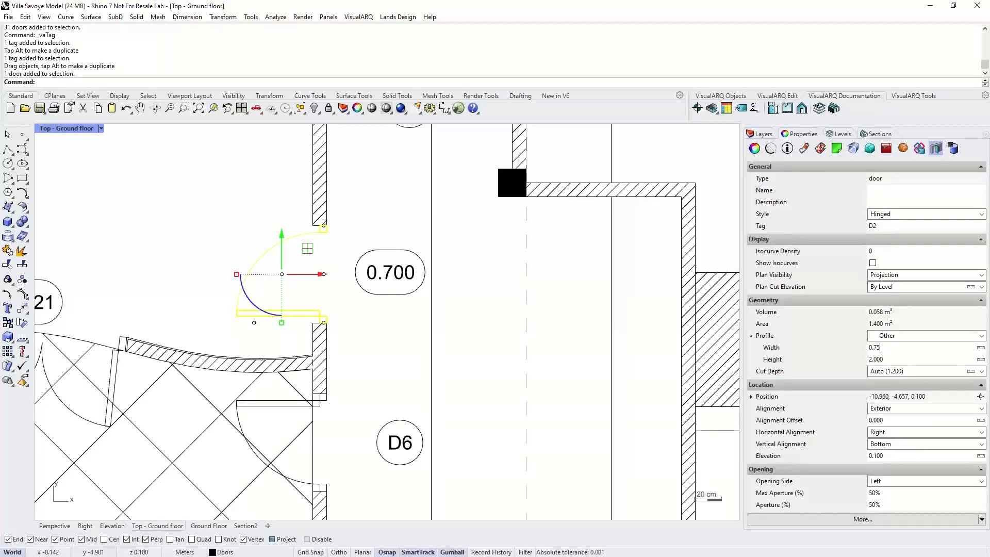
pyautogui.write('0.75')
pyautogui.press('Return')
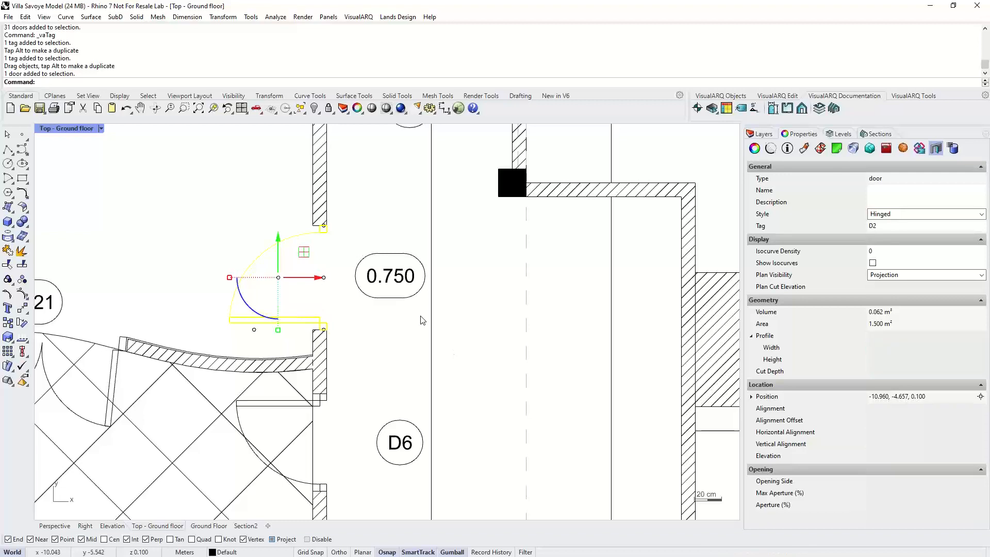
pyautogui.press('Escape')
# - Place an elevation mark on the ground floor plan beside the building's curved wall
pyautogui.scroll(-5, 369, 323)
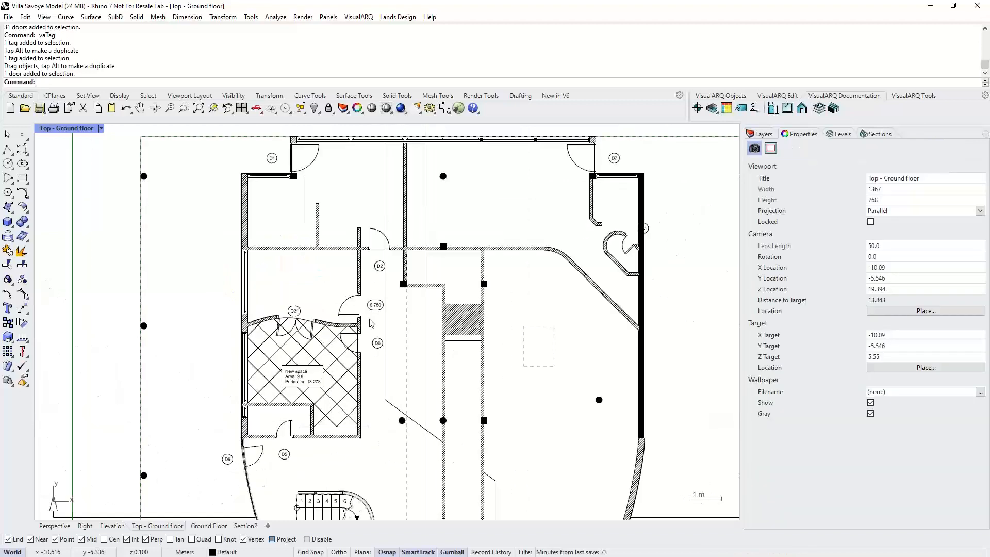
pyautogui.scroll(-8, 369, 323)
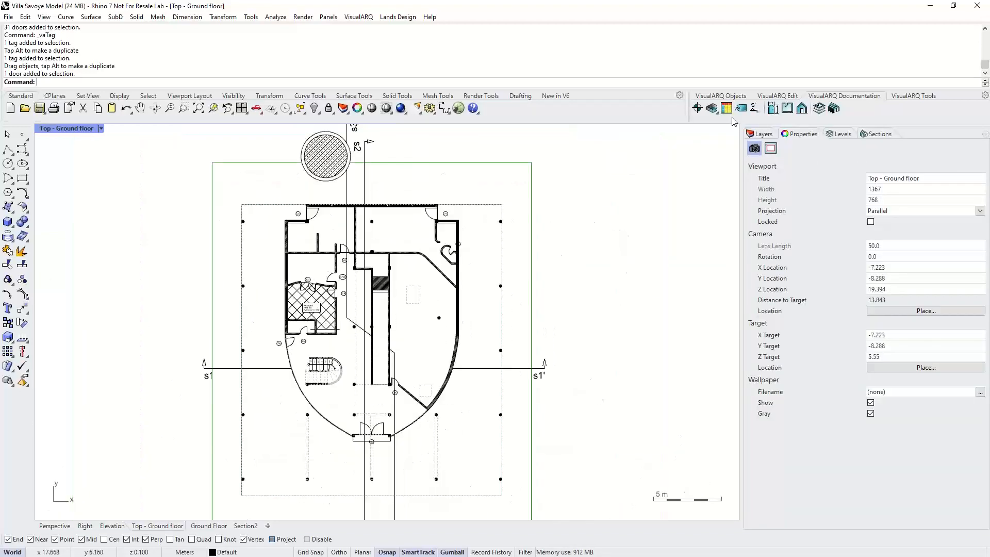
pyautogui.click(697, 109)
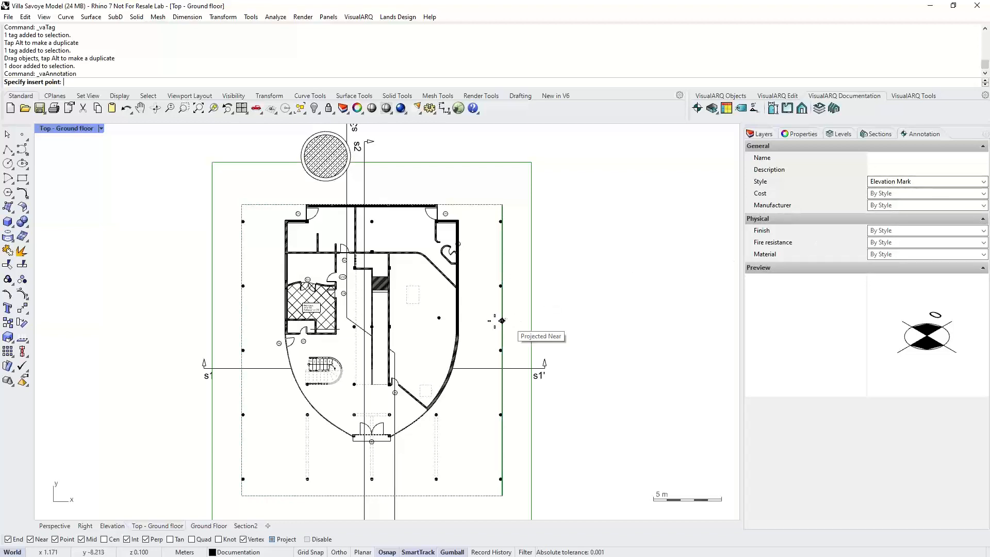
pyautogui.scroll(8, 481, 327)
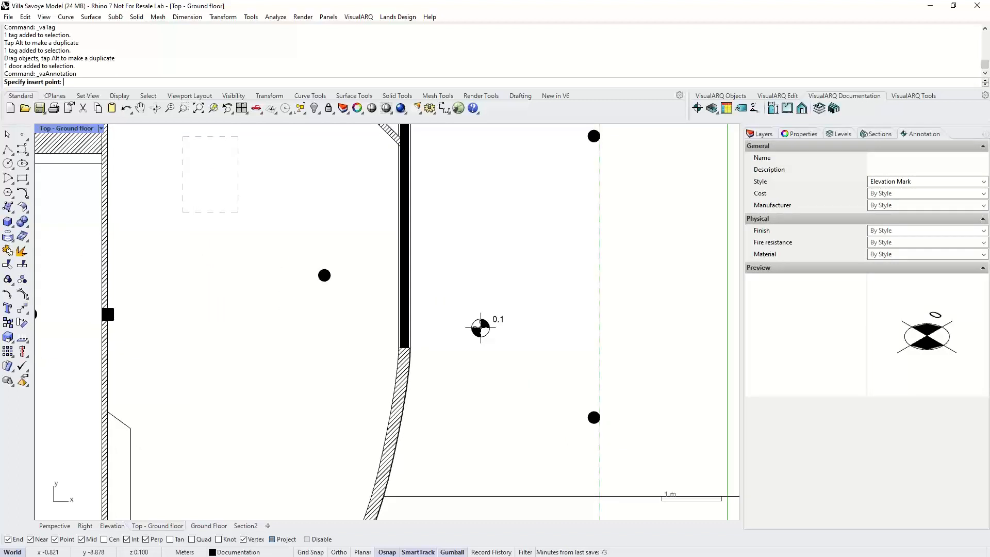
pyautogui.scroll(3, 479, 328)
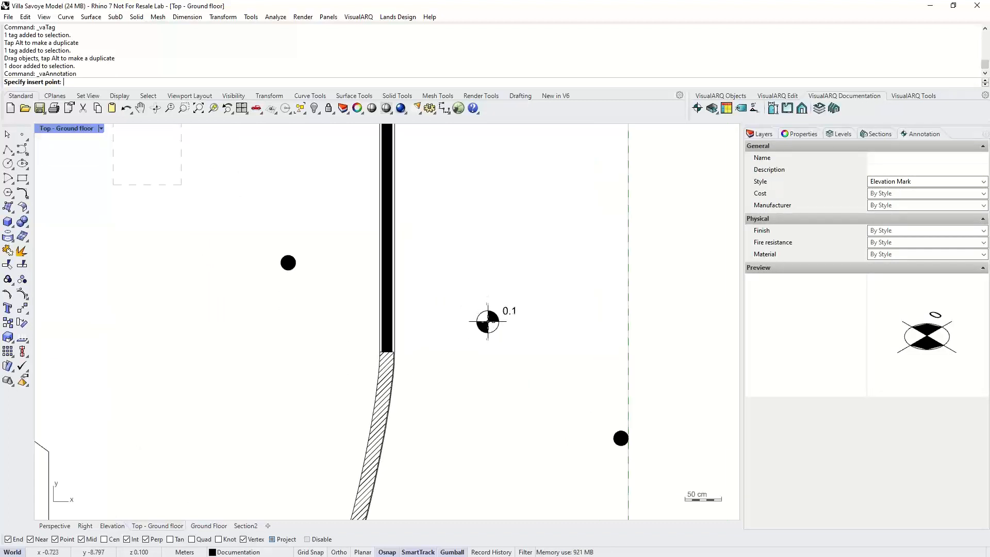
pyautogui.click(486, 322)
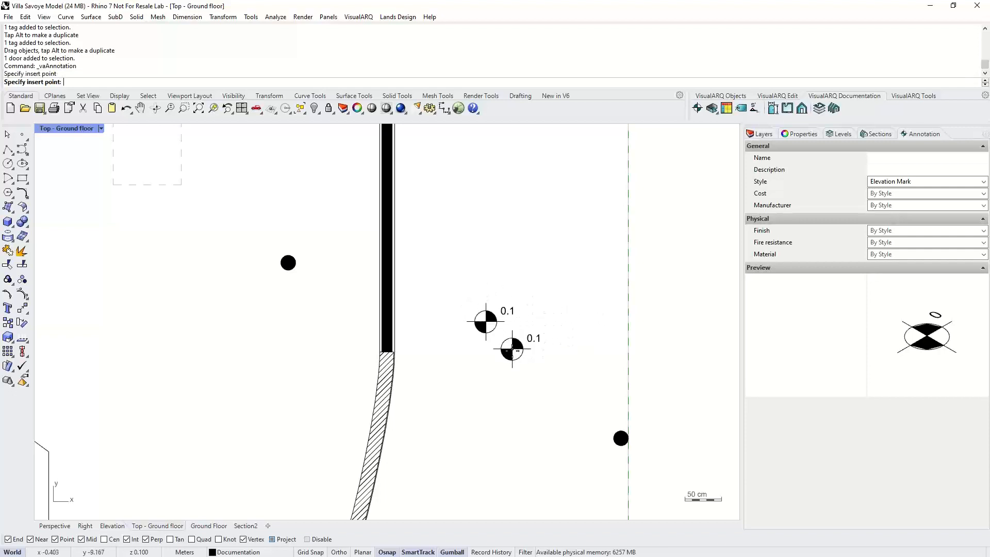
pyautogui.click(514, 362)
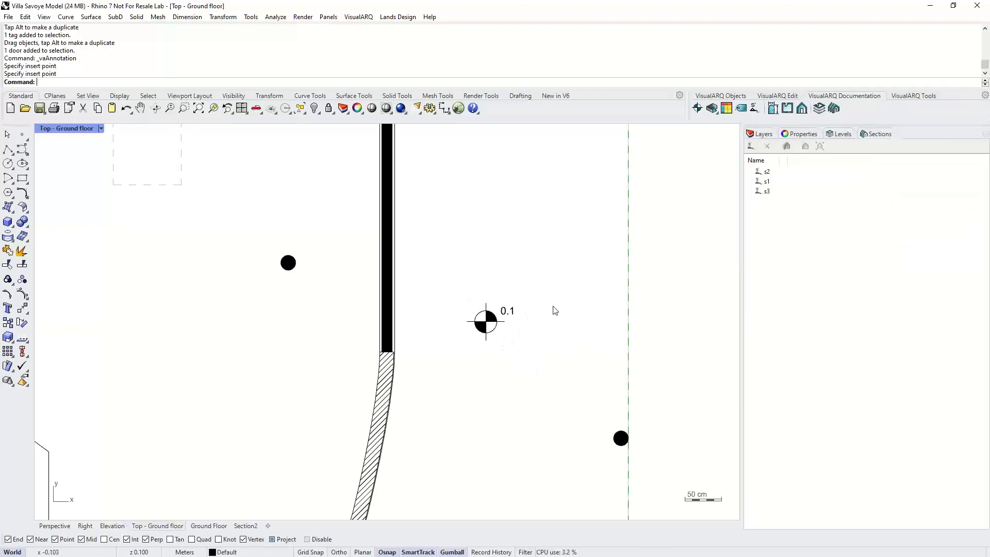
# - Switch to the First floor level and place an elevation mark in the open area beside the building
pyautogui.click(840, 134)
pyautogui.click(810, 196)
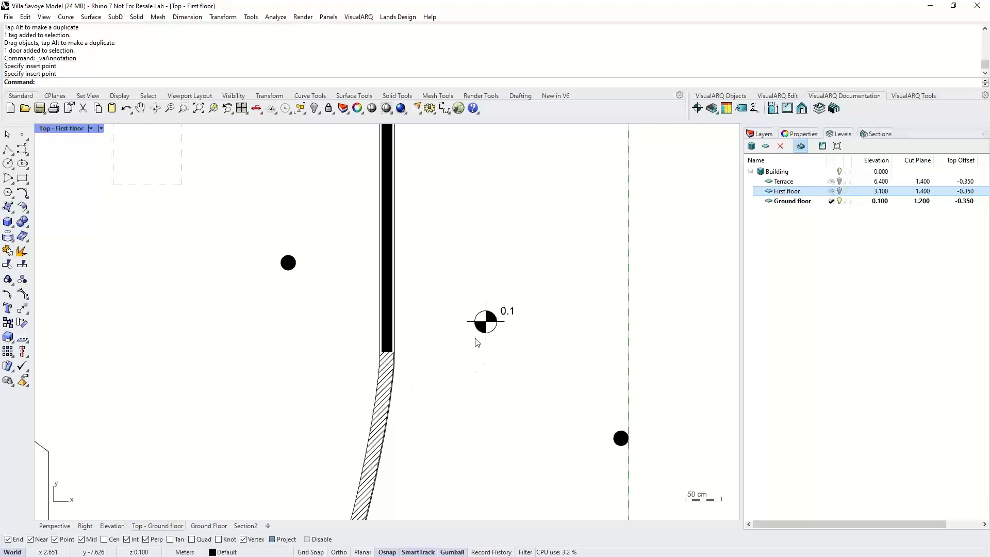
pyautogui.scroll(-4, 503, 336)
pyautogui.moveTo(555, 324); pyautogui.dragTo(446, 323, button='right')
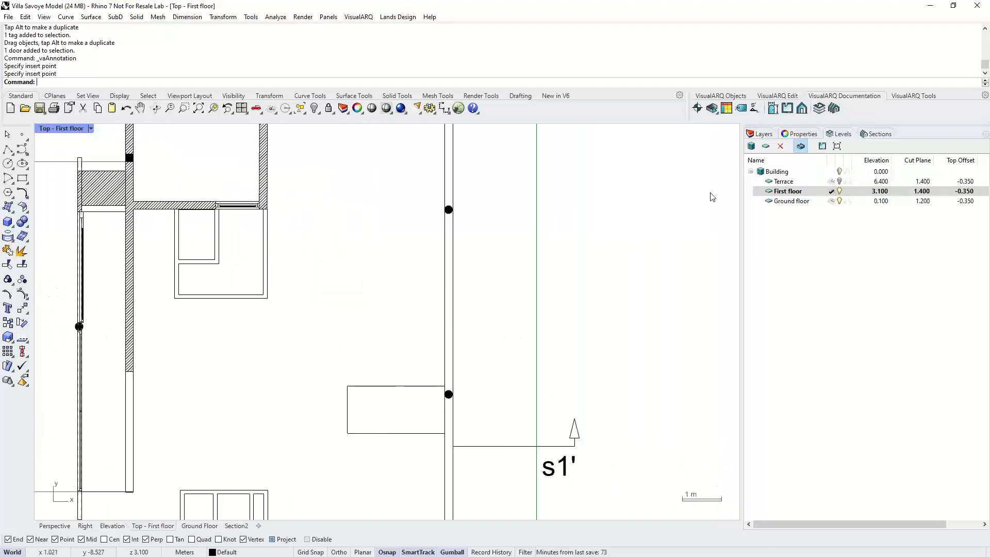
pyautogui.click(697, 108)
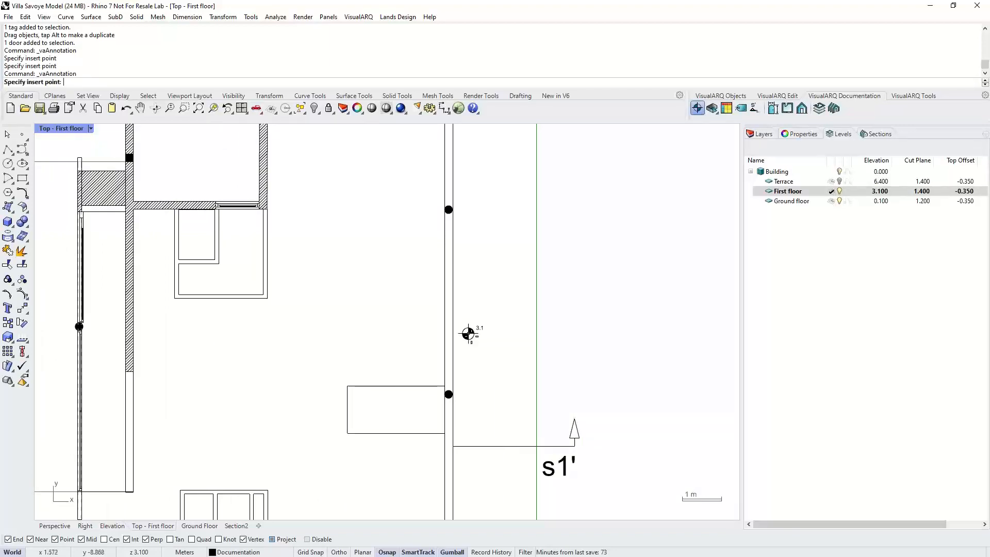
pyautogui.click(471, 336)
pyautogui.press('Return')
pyautogui.scroll(-8, 504, 356)
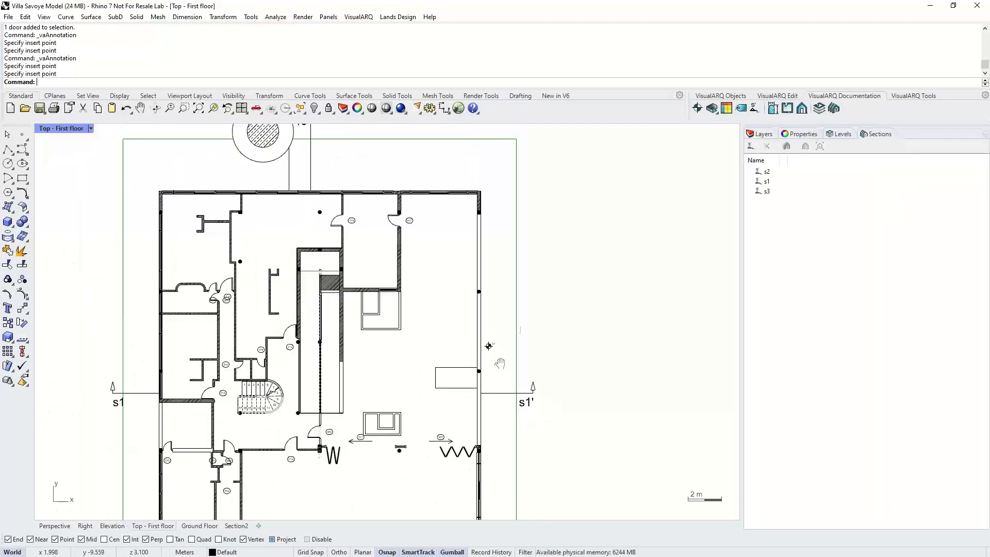
pyautogui.click(55, 525)
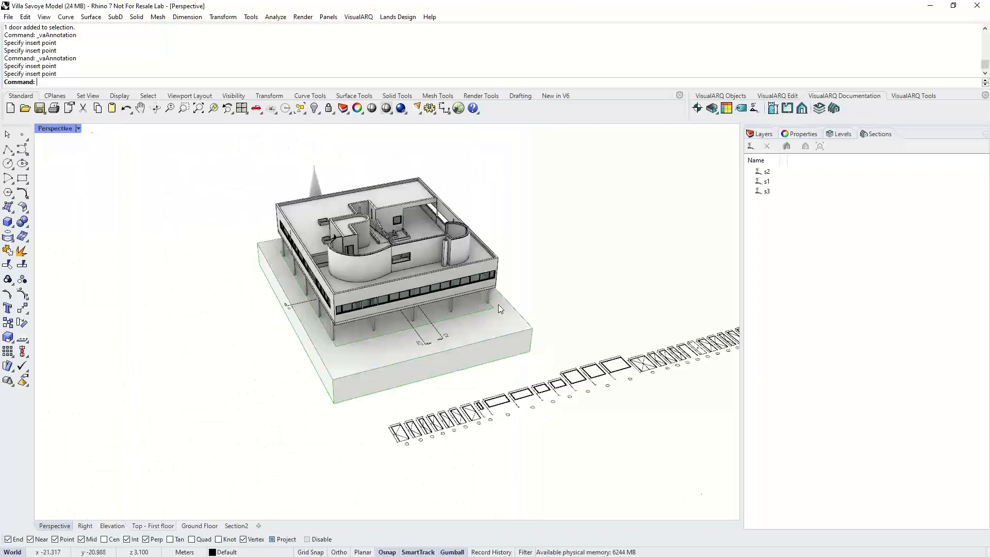
pyautogui.moveTo(516, 308); pyautogui.dragTo(714, 157, button='right')
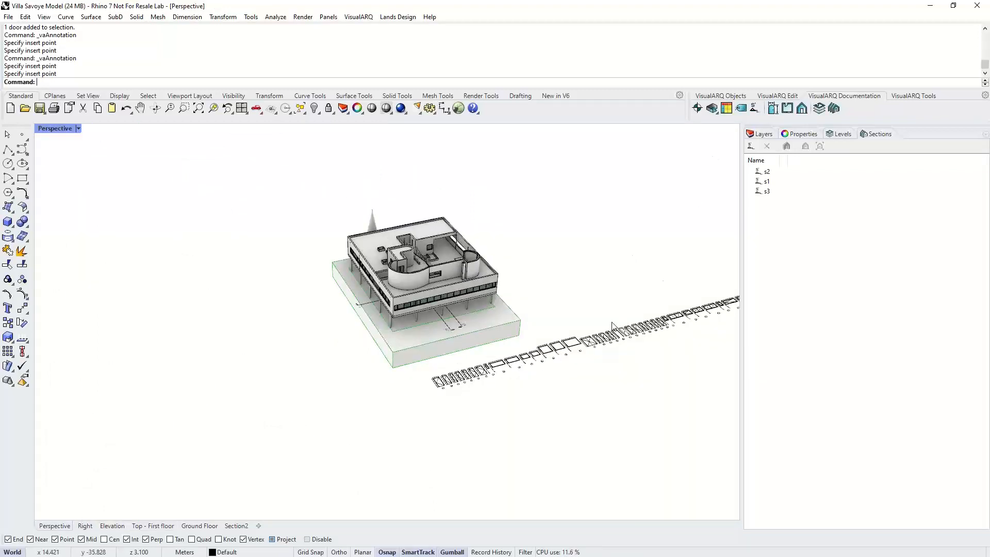
# - Insert an Openings table listing all openings of the building, placing it beside the model
pyautogui.moveTo(577, 320); pyautogui.dragTo(518, 320, button='right')
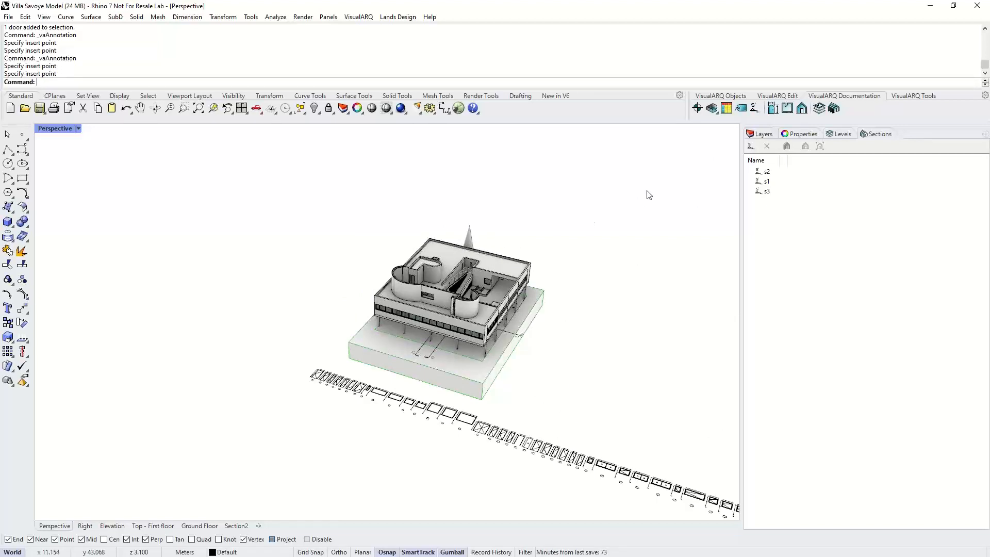
pyautogui.click(726, 109)
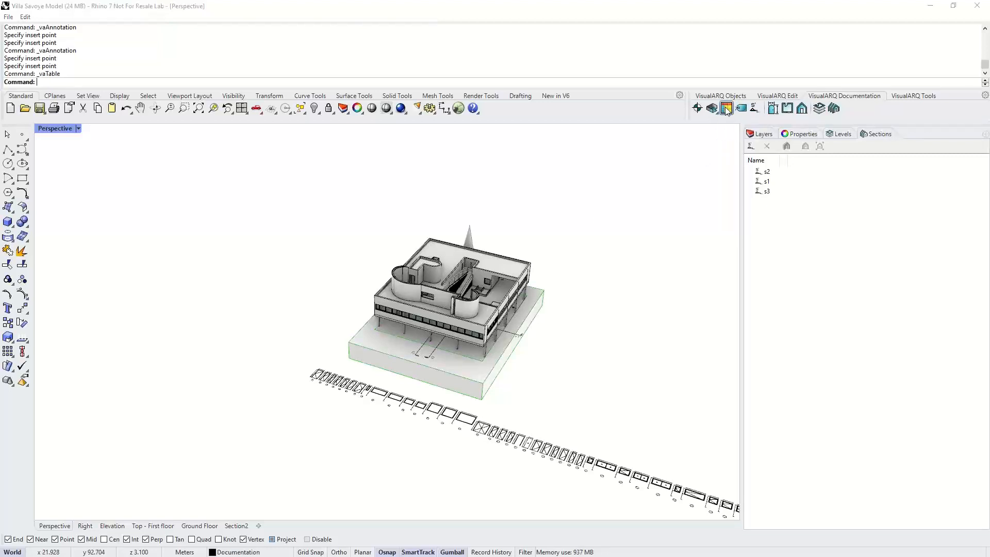
pyautogui.moveTo(509, 205); pyautogui.dragTo(591, 202)
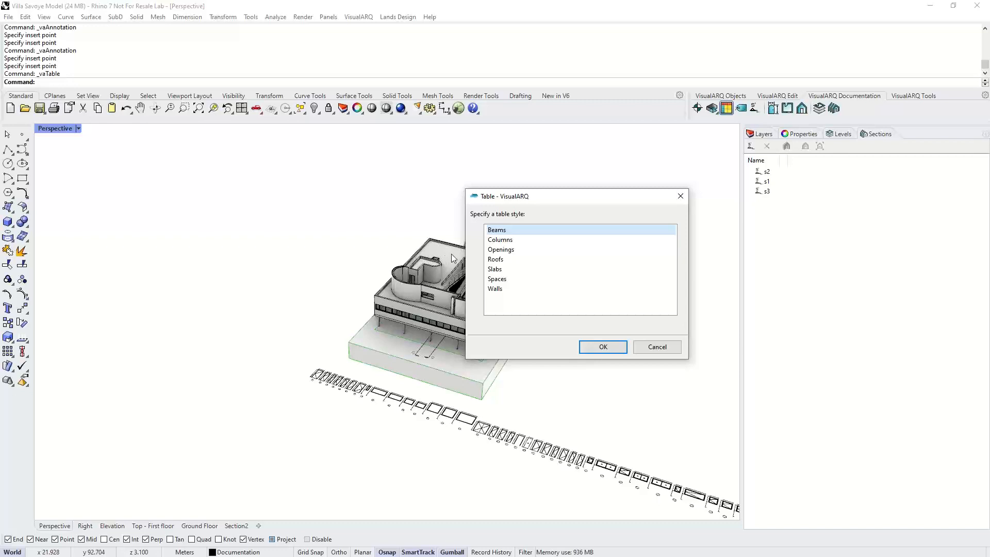
pyautogui.click(498, 251)
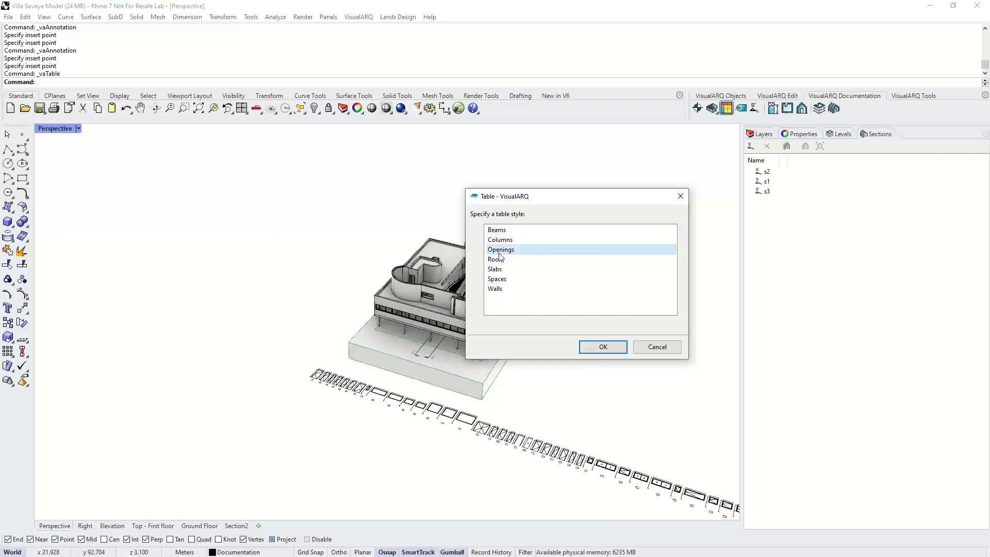
pyautogui.click(613, 347)
pyautogui.moveTo(348, 211); pyautogui.dragTo(640, 401)
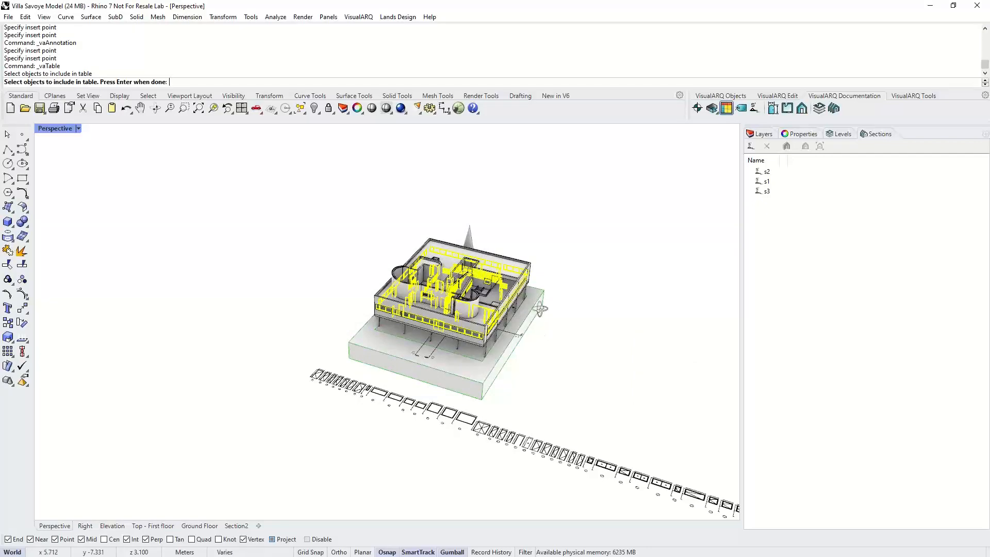
pyautogui.press('Return')
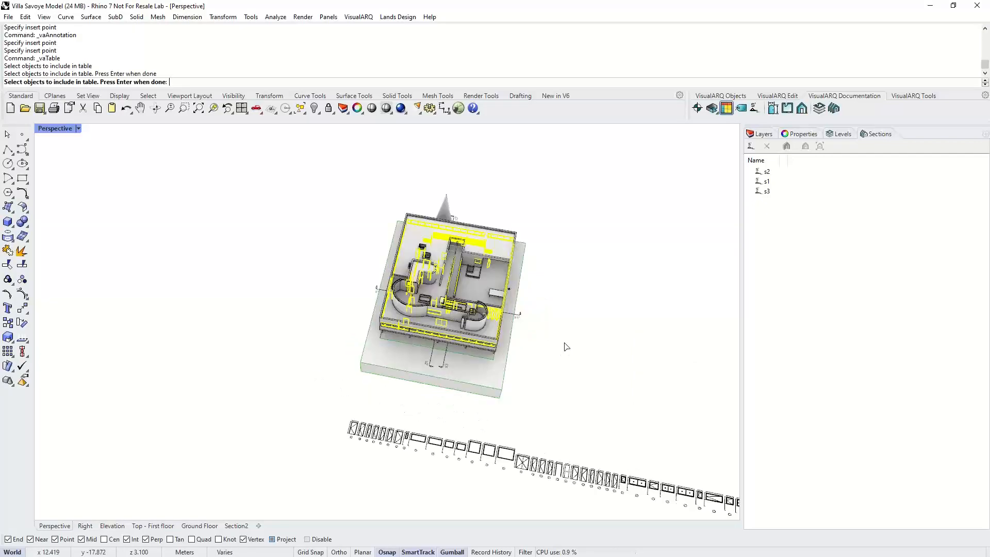
pyautogui.click(387, 280)
pyautogui.scroll(-2, 386, 277)
pyautogui.moveTo(386, 277); pyautogui.dragTo(393, 276, button='right')
pyautogui.scroll(2, 279, 224)
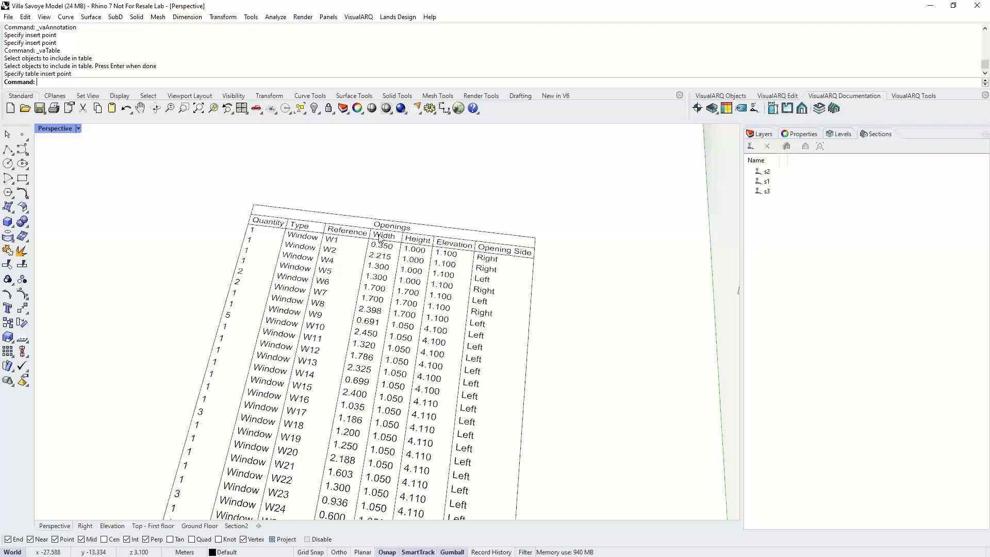
# - Add a new document parameter named Phase of Renovation in the General category with Text data type
pyautogui.scroll(-5, 402, 314)
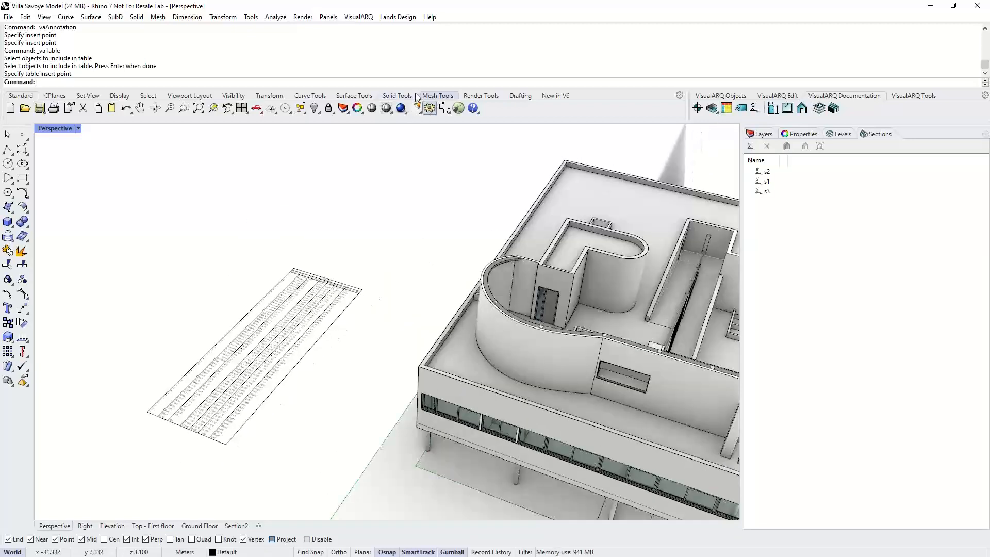
pyautogui.click(423, 109)
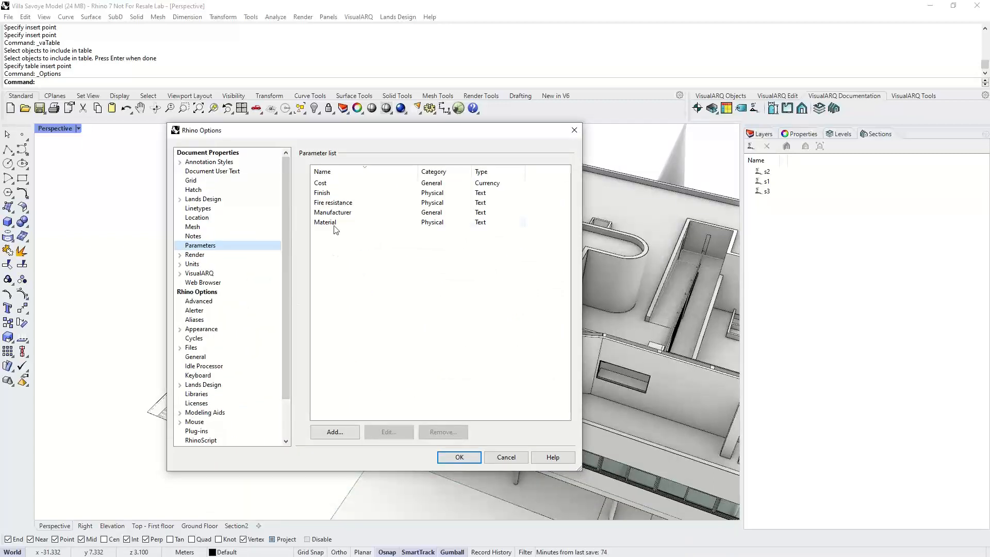
pyautogui.click(340, 193)
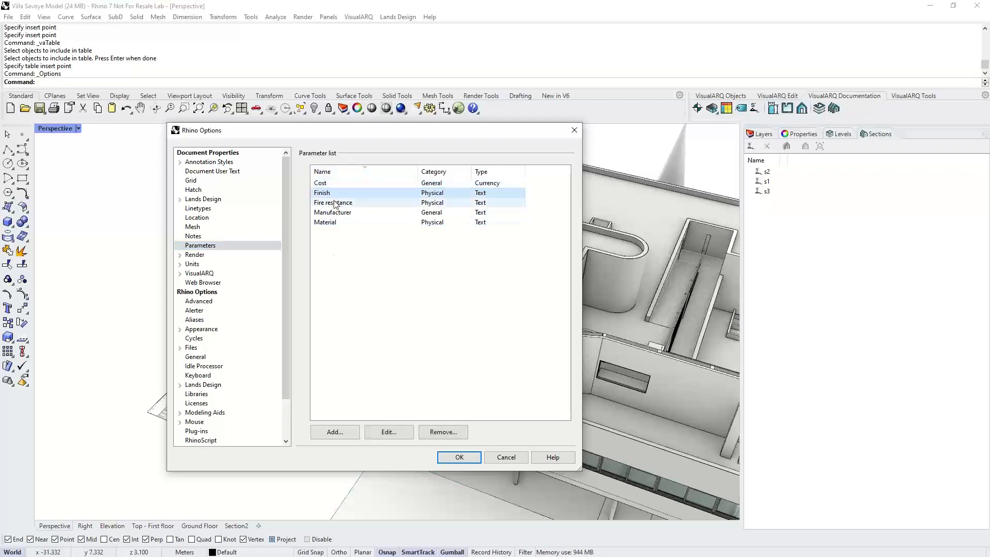
pyautogui.click(350, 432)
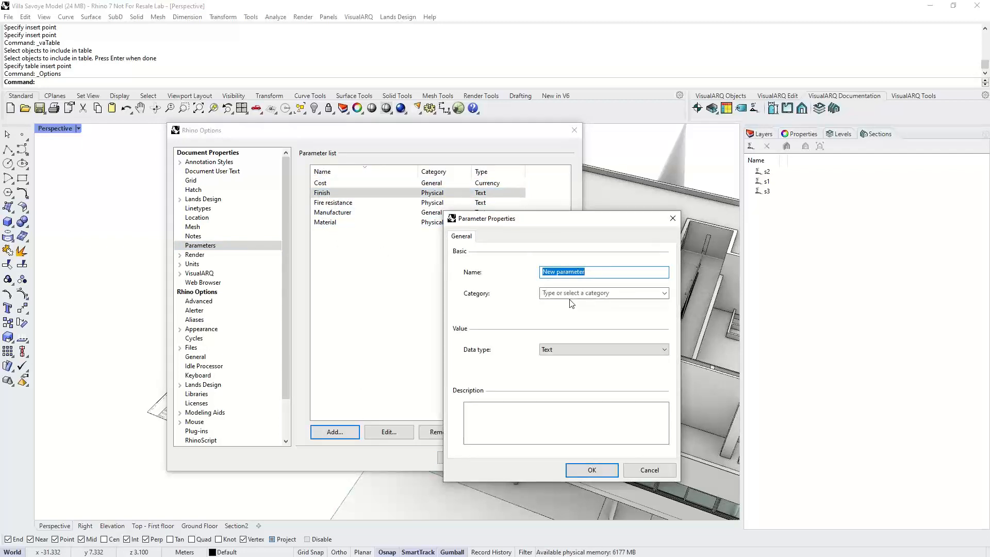
pyautogui.write('Phase')
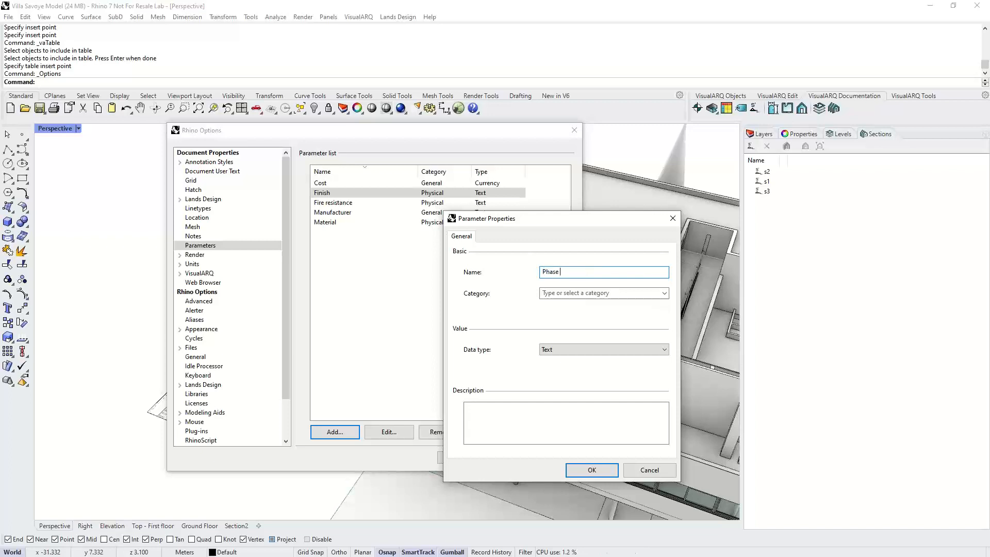
pyautogui.write(' of Renovation')
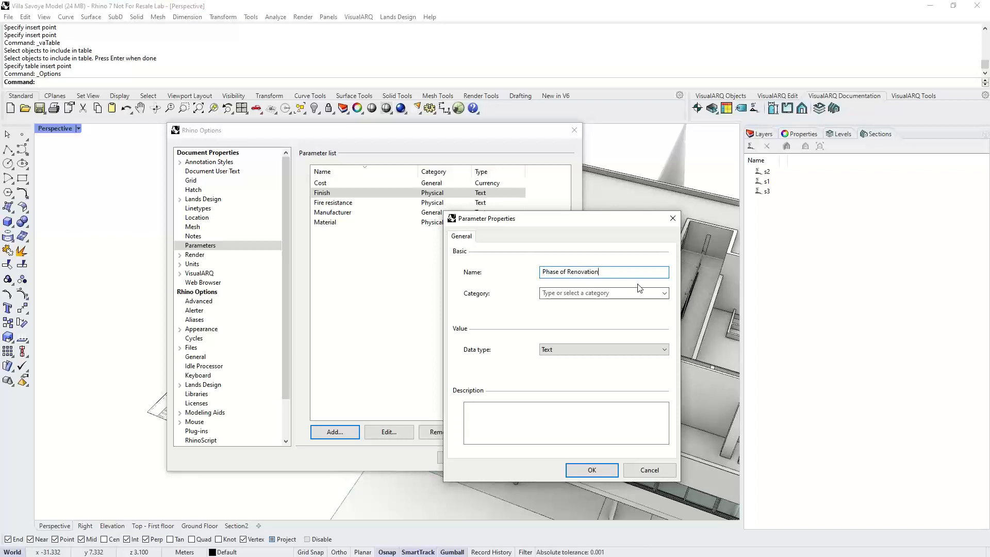
pyautogui.click(664, 293)
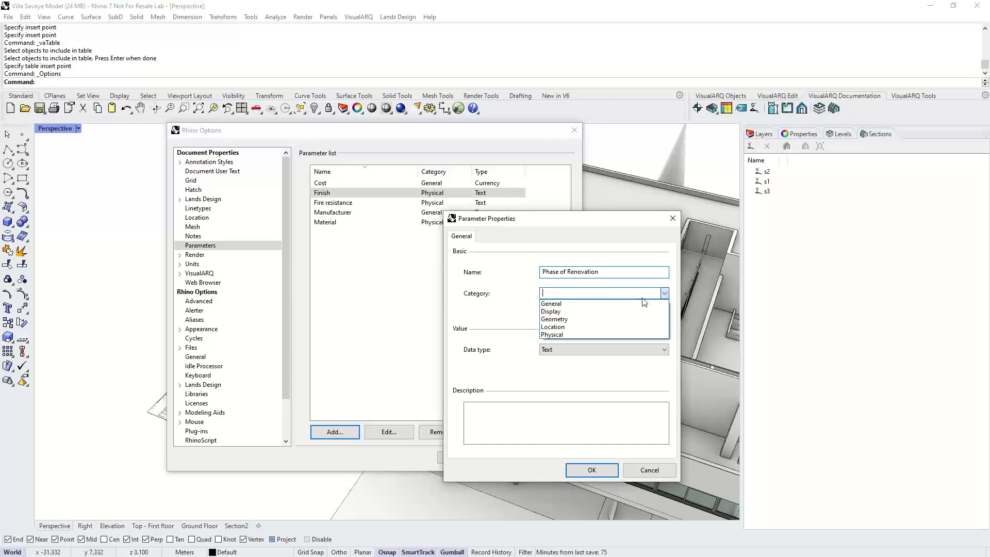
pyautogui.click(573, 304)
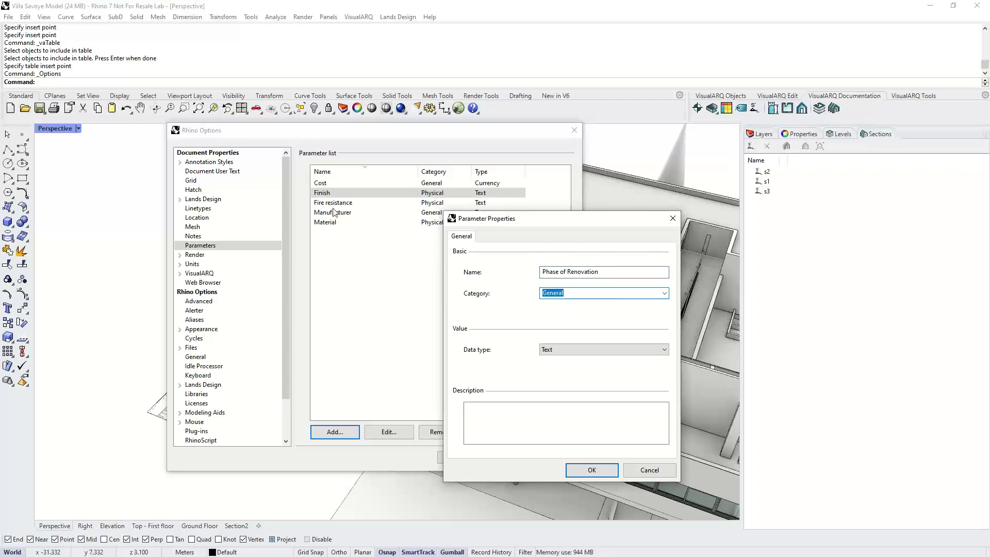
pyautogui.click(561, 352)
pyautogui.click(563, 349)
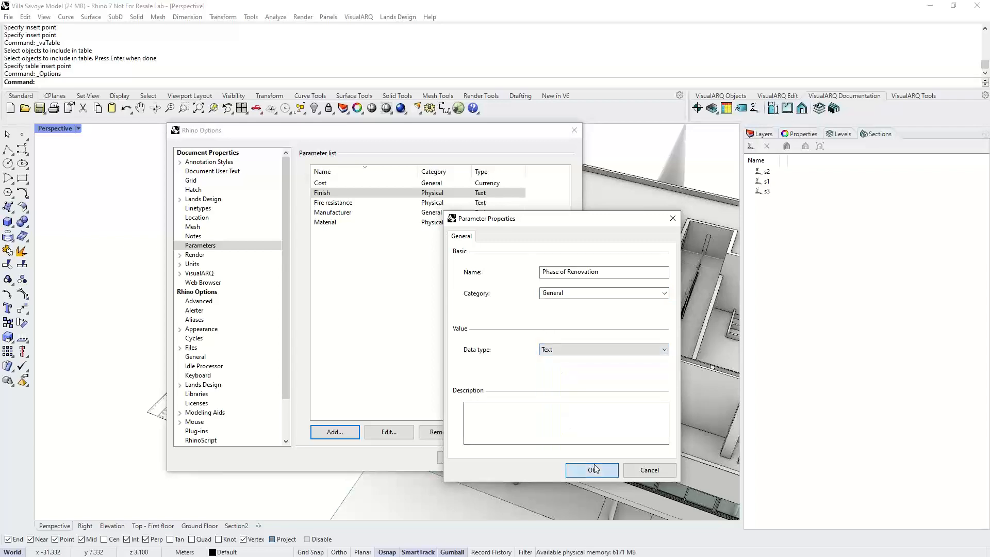
pyautogui.click(592, 467)
pyautogui.click(473, 458)
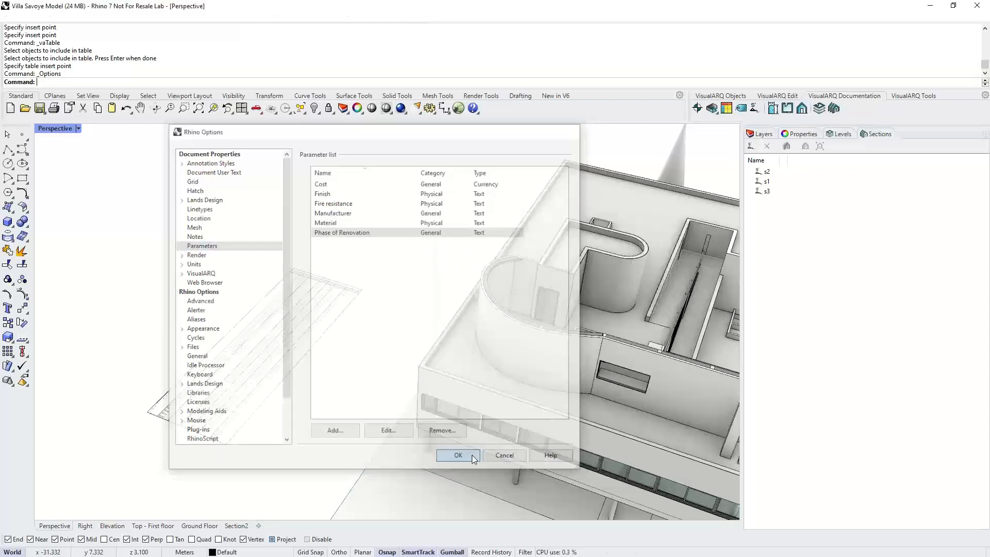
# - Set the Phase of Renovation parameter of the selected stair polysurface to 2
pyautogui.scroll(-5, 469, 448)
pyautogui.moveTo(569, 346); pyautogui.dragTo(531, 237, button='right')
pyautogui.click(543, 260)
pyautogui.click(794, 134)
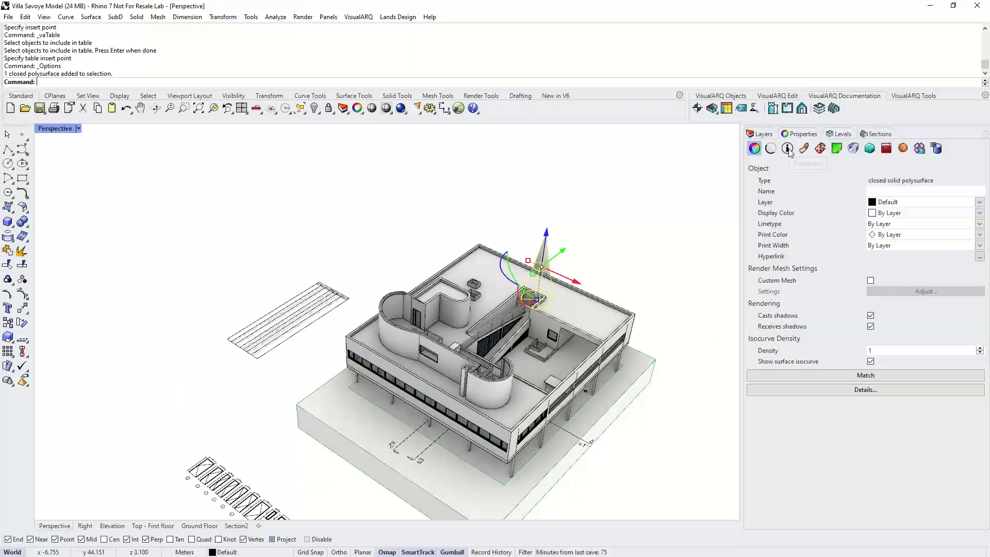
pyautogui.click(787, 148)
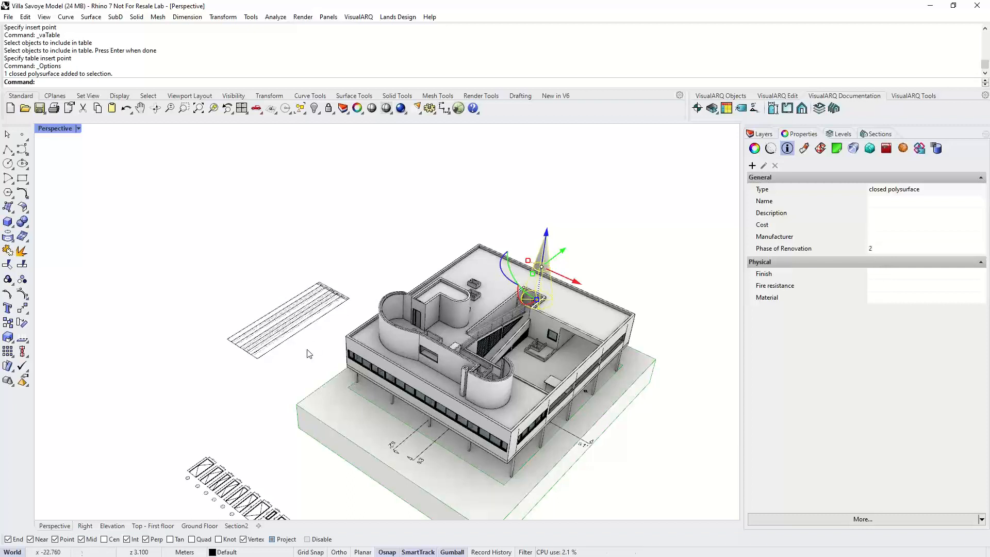
# - Set the curved wall's Phase of Renovation parameter to 1
pyautogui.click(402, 342)
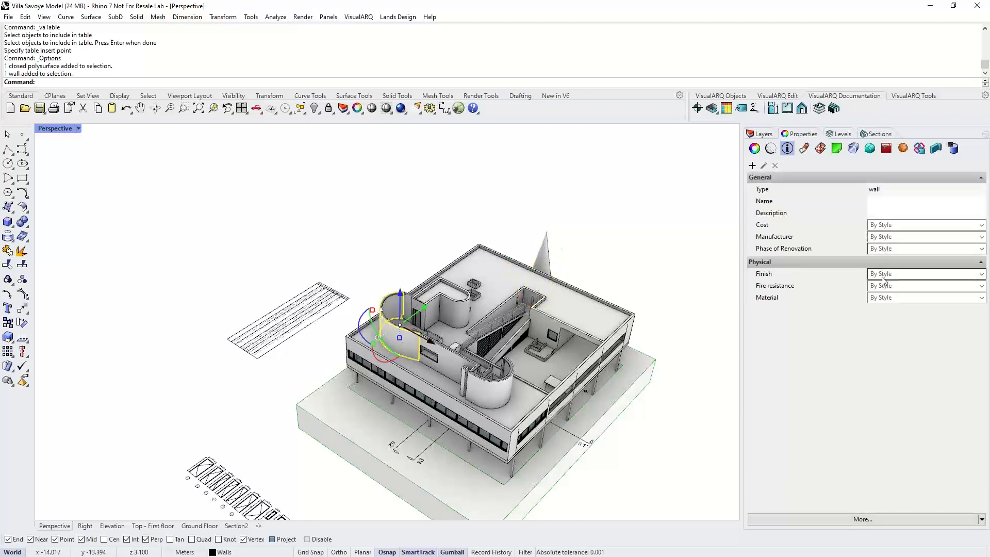
pyautogui.click(902, 248)
pyautogui.write('1')
pyautogui.click(233, 338)
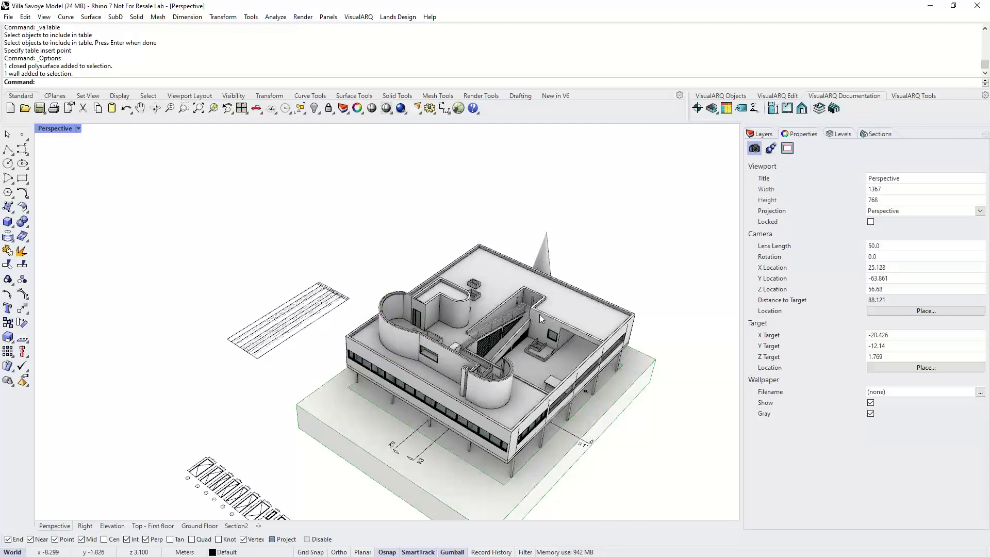
# - Set the Phase of Renovation parameter of the selected window's style, VS Sliding 2, to 4
pyautogui.scroll(3, 400, 384)
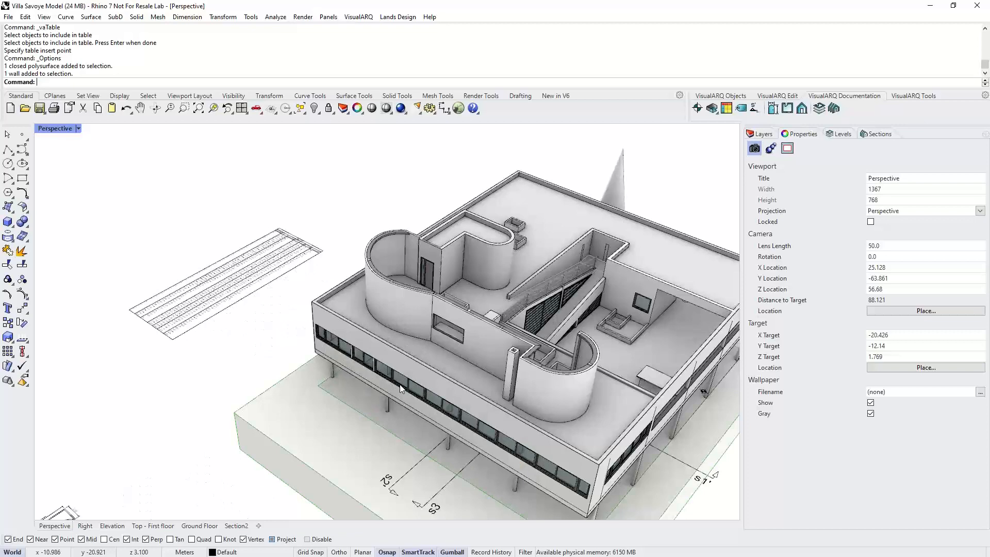
pyautogui.scroll(2, 401, 387)
pyautogui.click(404, 383)
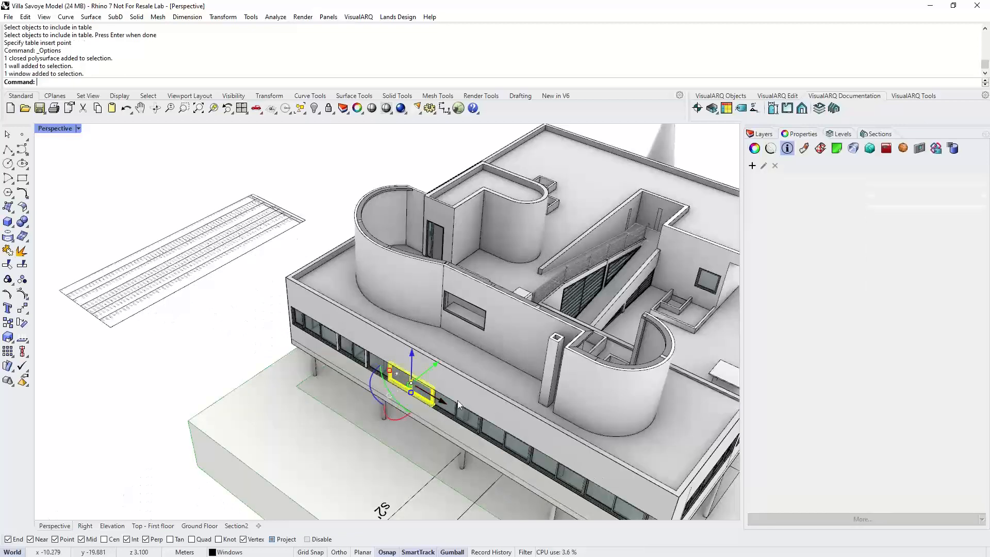
pyautogui.click(840, 97)
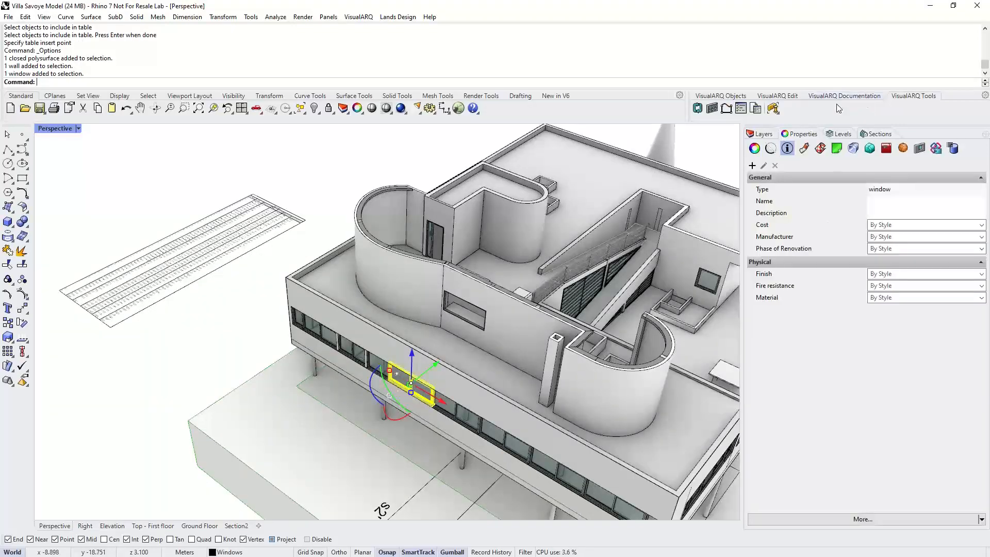
pyautogui.rightClick(740, 108)
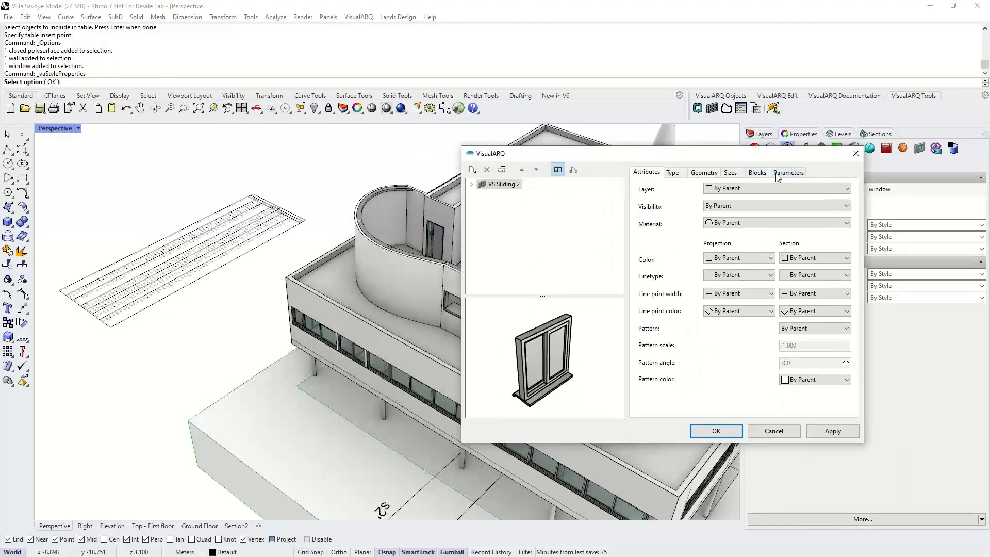
pyautogui.click(777, 174)
pyautogui.click(751, 259)
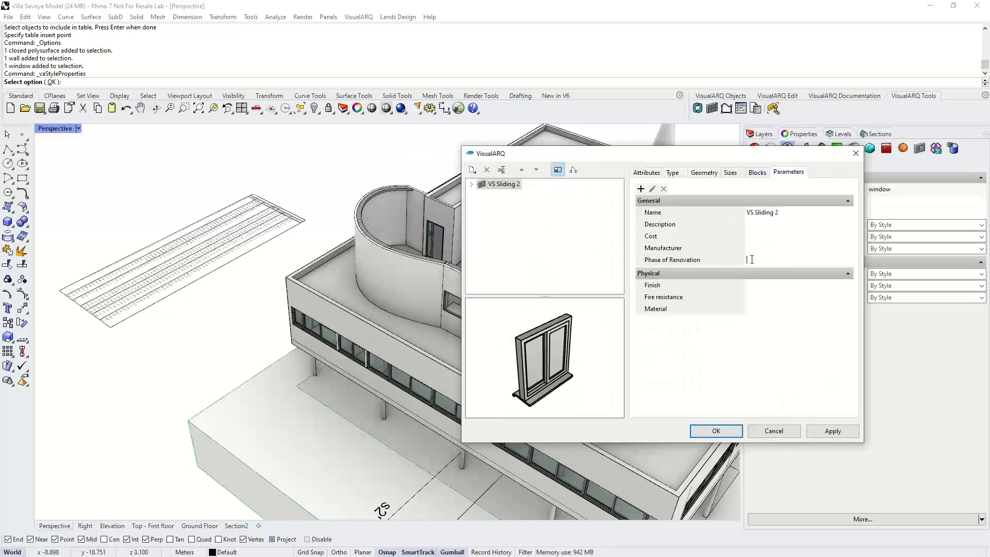
pyautogui.write('4')
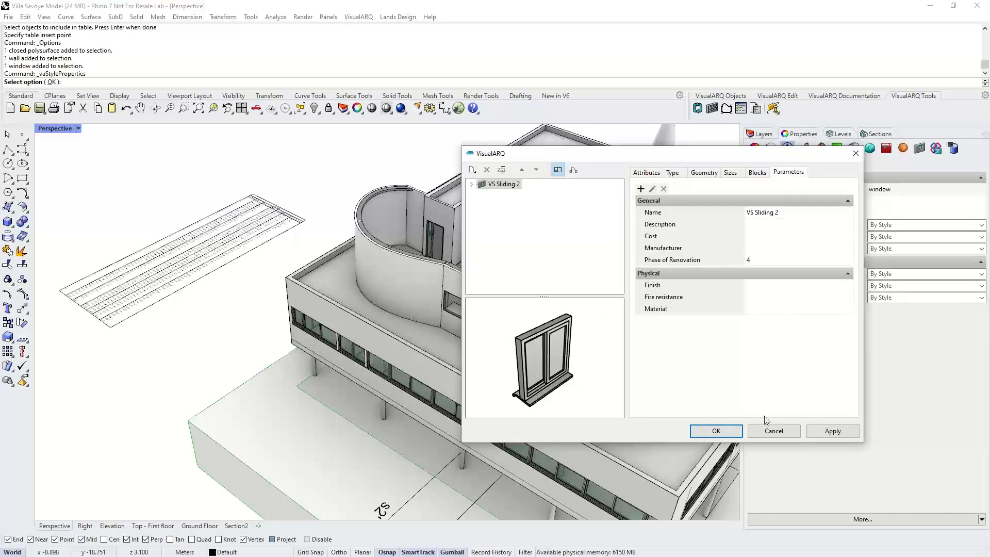
pyautogui.click(731, 435)
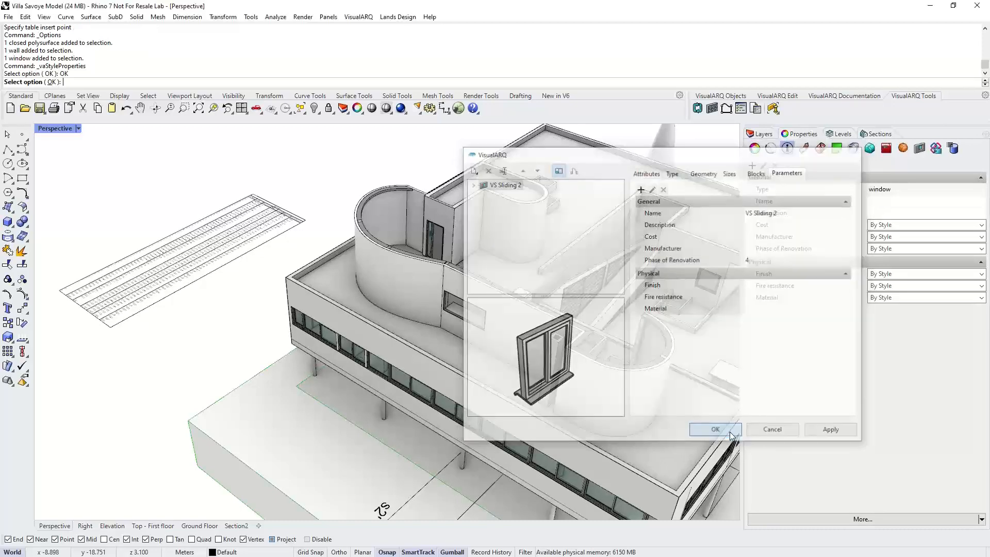
# - Add a new table property field named Phase of Renovation to the Openings table style
pyautogui.moveTo(385, 367); pyautogui.dragTo(504, 395, button='right')
pyautogui.scroll(-2, 504, 396)
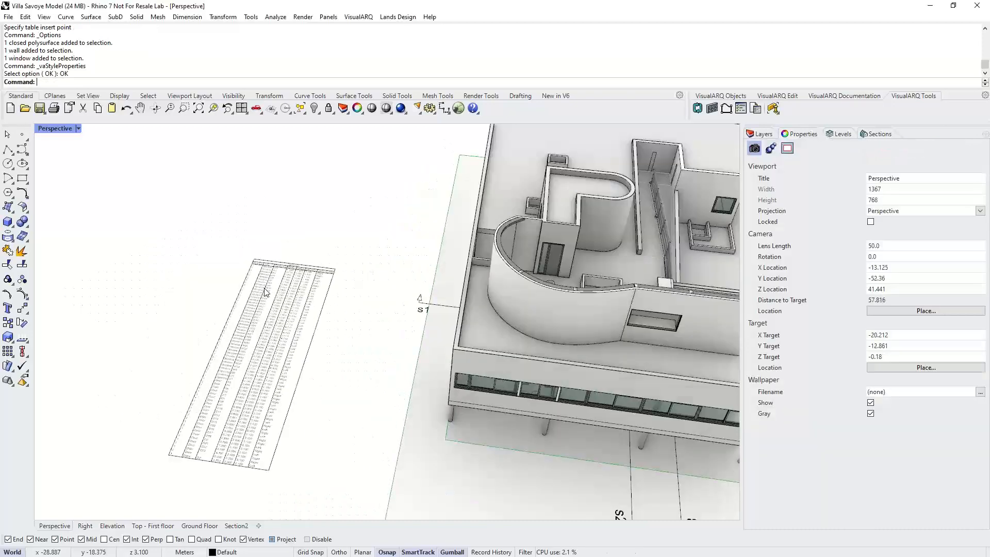
pyautogui.scroll(6, 266, 292)
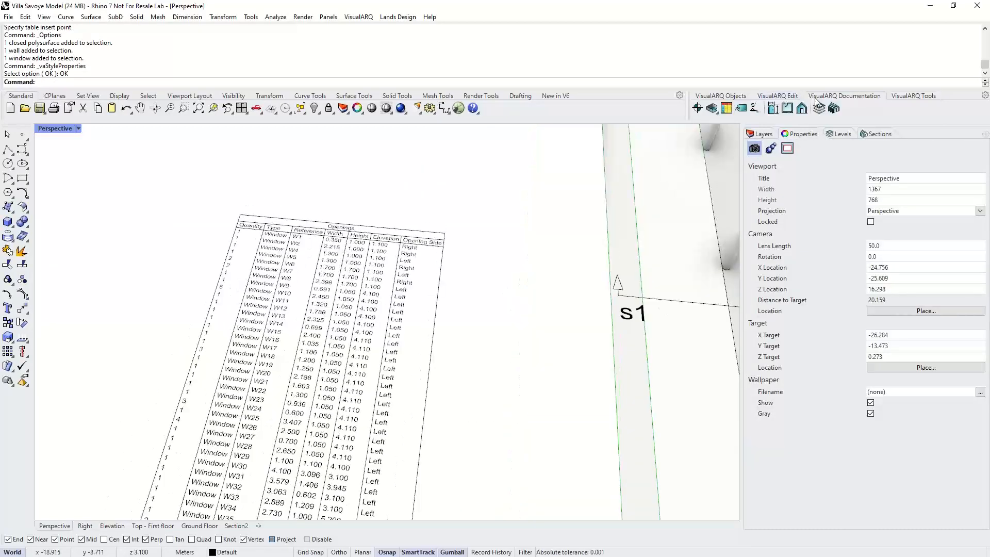
pyautogui.click(726, 108)
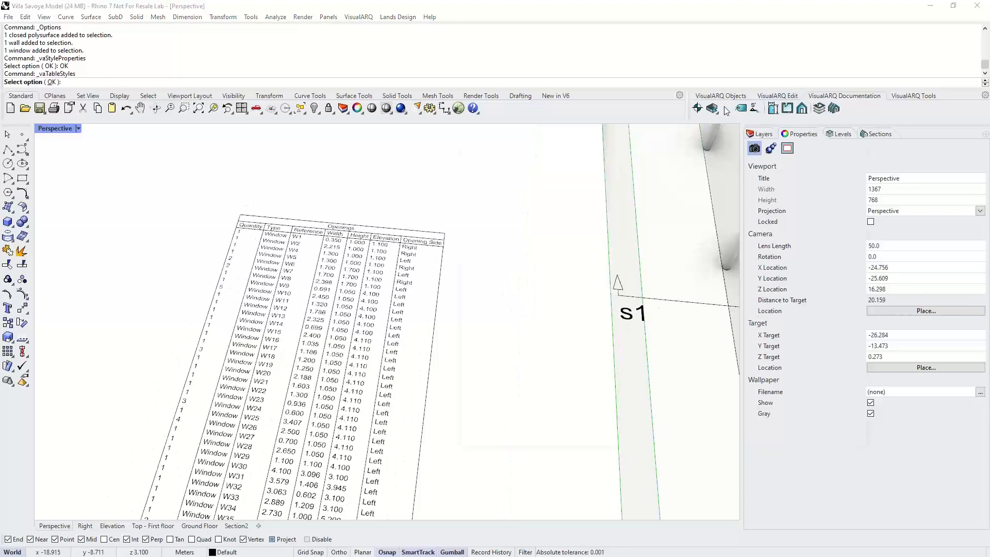
pyautogui.click(482, 215)
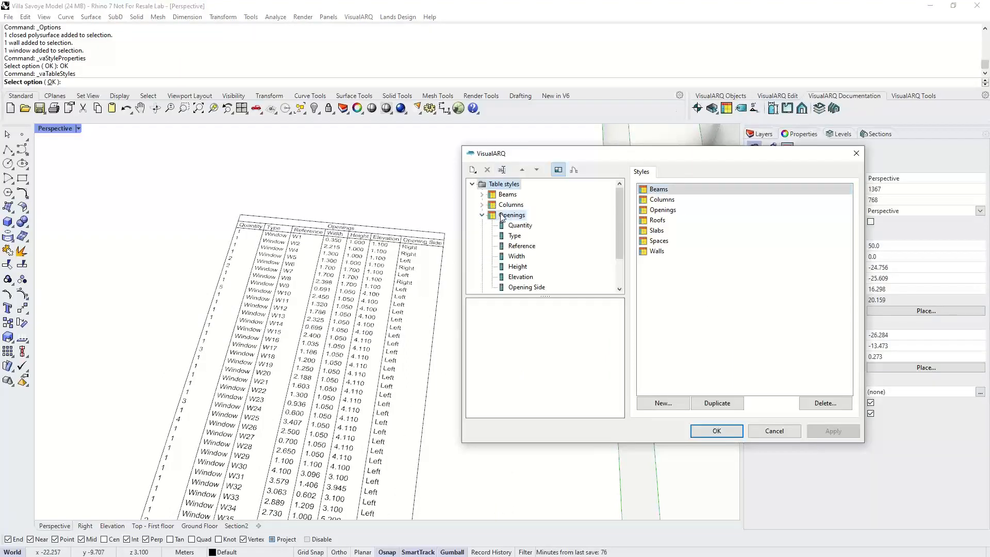
pyautogui.rightClick(512, 216)
pyautogui.moveTo(557, 220)
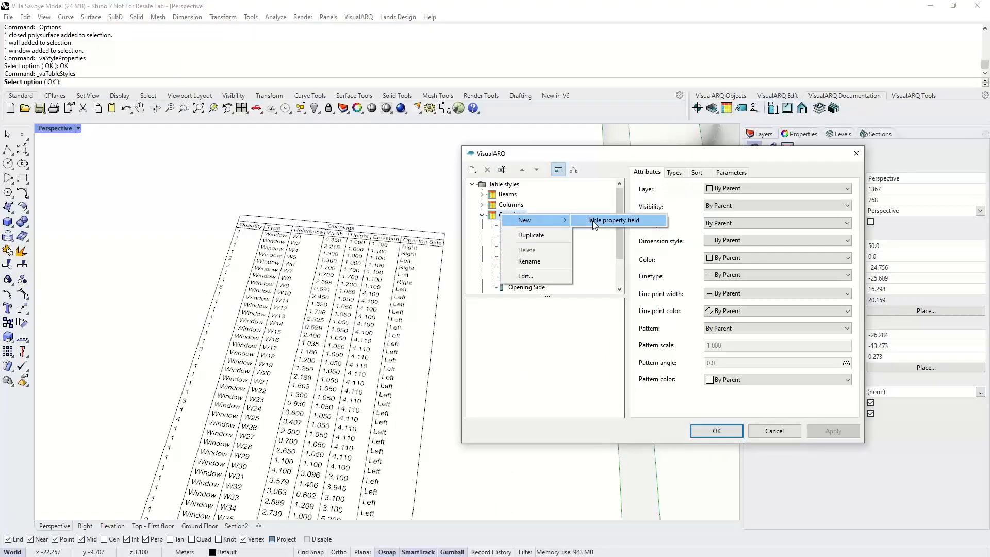
pyautogui.click(593, 220)
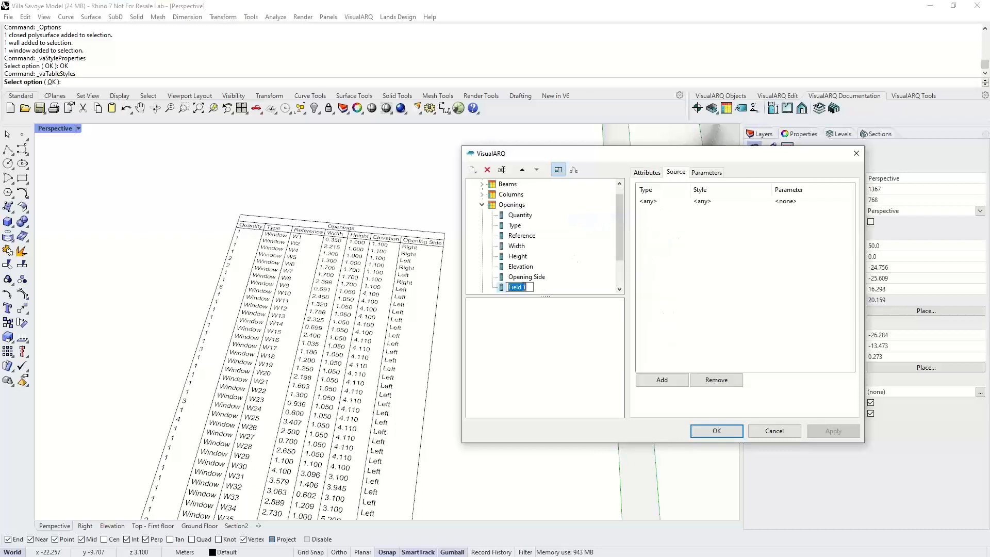
pyautogui.write('Phas')
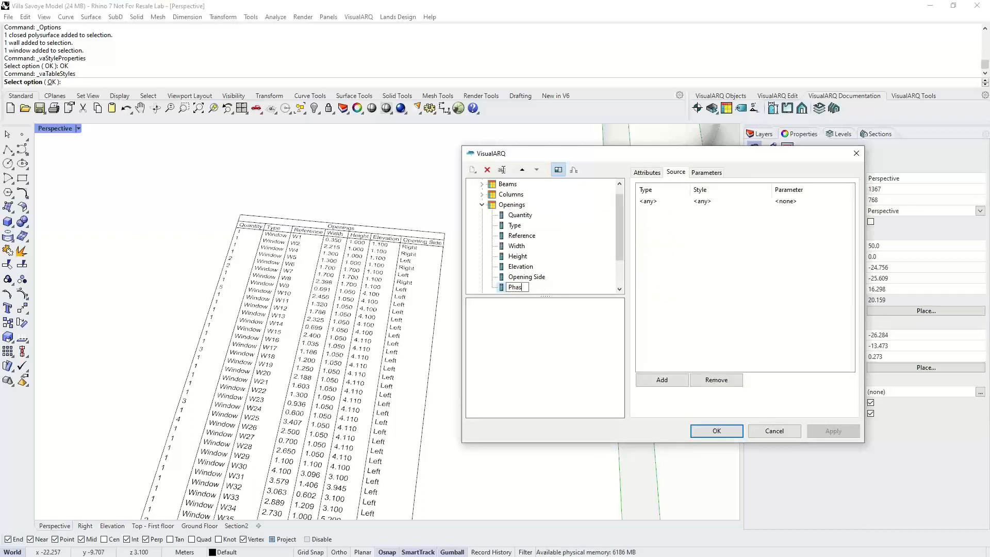
pyautogui.write('e of Renov')
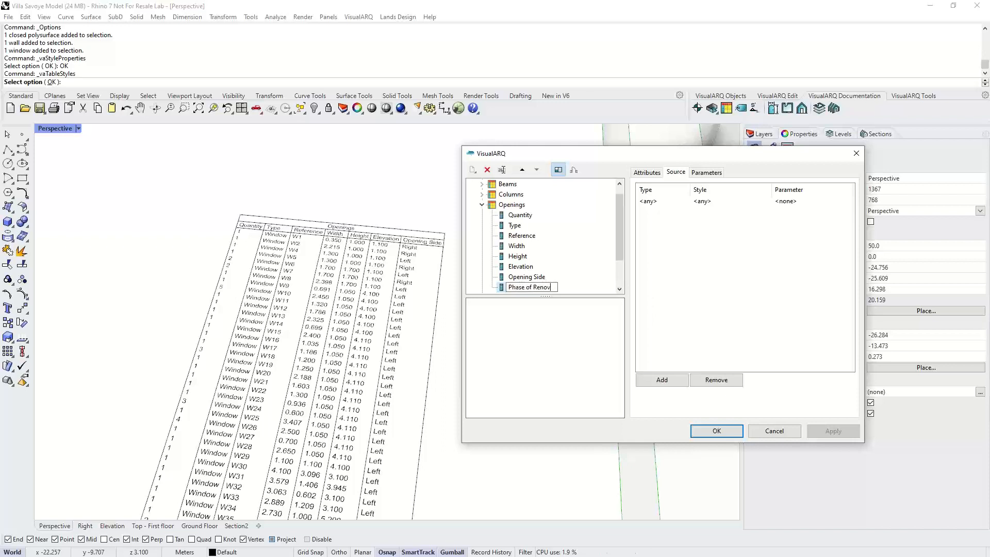
pyautogui.write('ation')
pyautogui.press('Return')
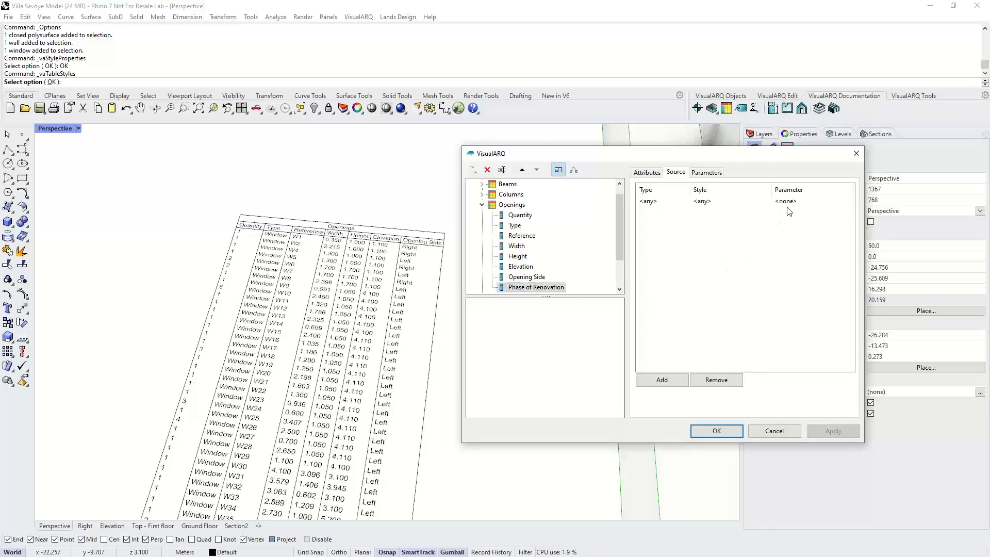
# - Set the new field's source parameter to Phase of Renovation and confirm the table styles
pyautogui.click(787, 207)
pyautogui.click(782, 205)
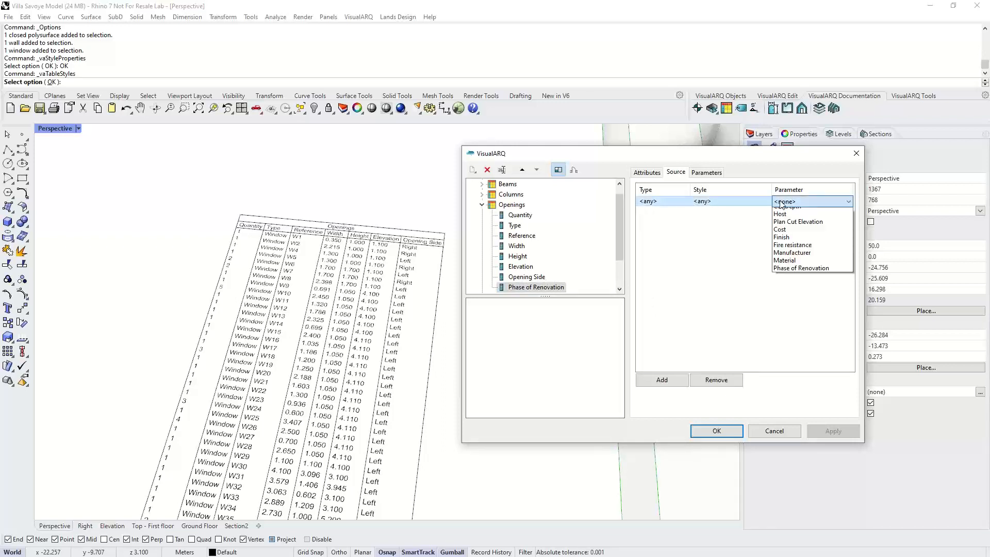
pyautogui.click(790, 435)
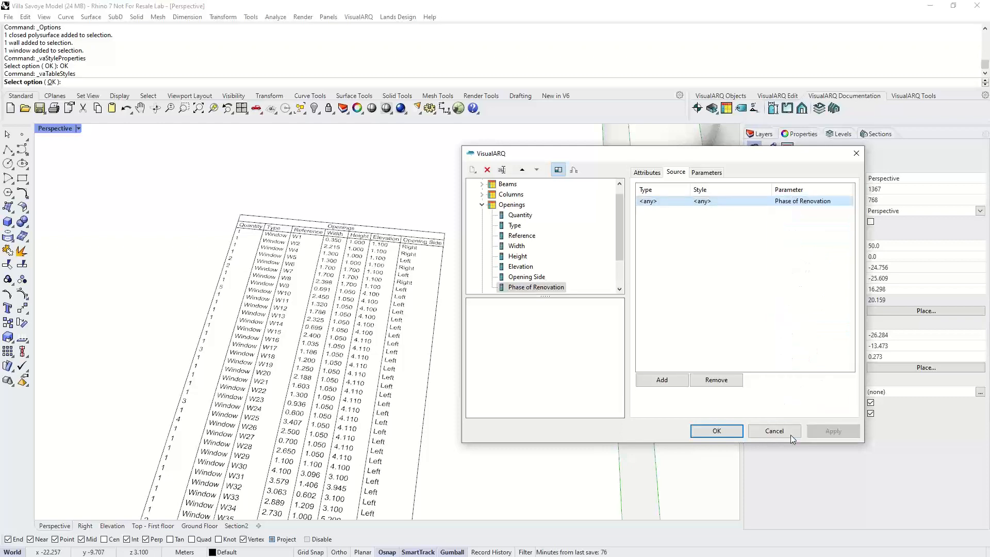
pyautogui.click(729, 432)
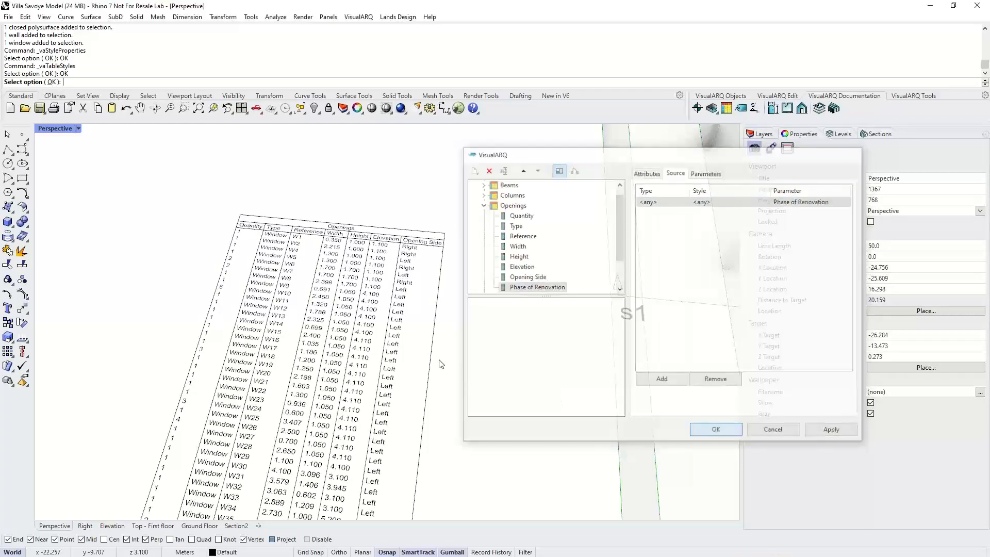
# - Examine the openings table's new Phase of Renovation column, then orbit around the model
pyautogui.scroll(5, 469, 315)
pyautogui.scroll(-2, 471, 312)
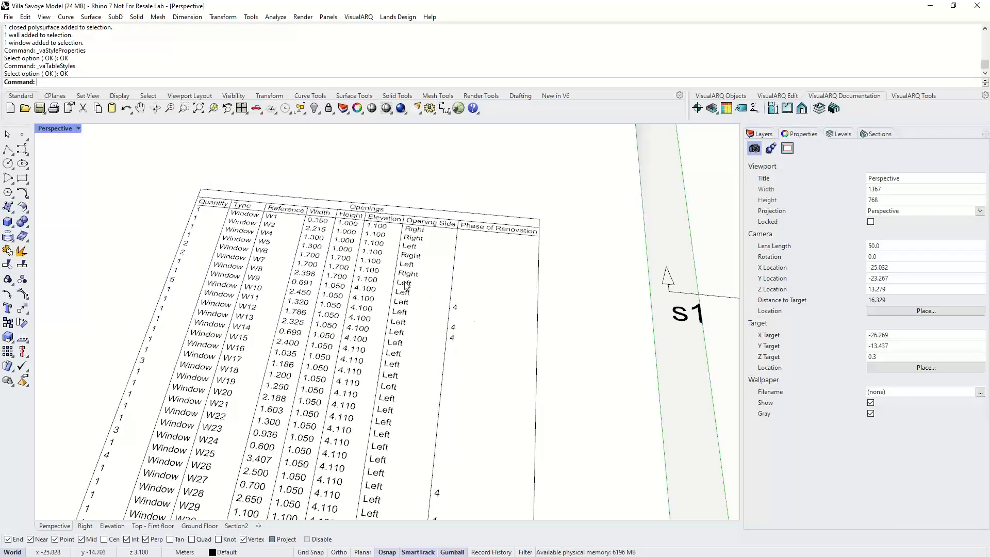
pyautogui.scroll(-4, 402, 288)
pyautogui.scroll(-5, 400, 291)
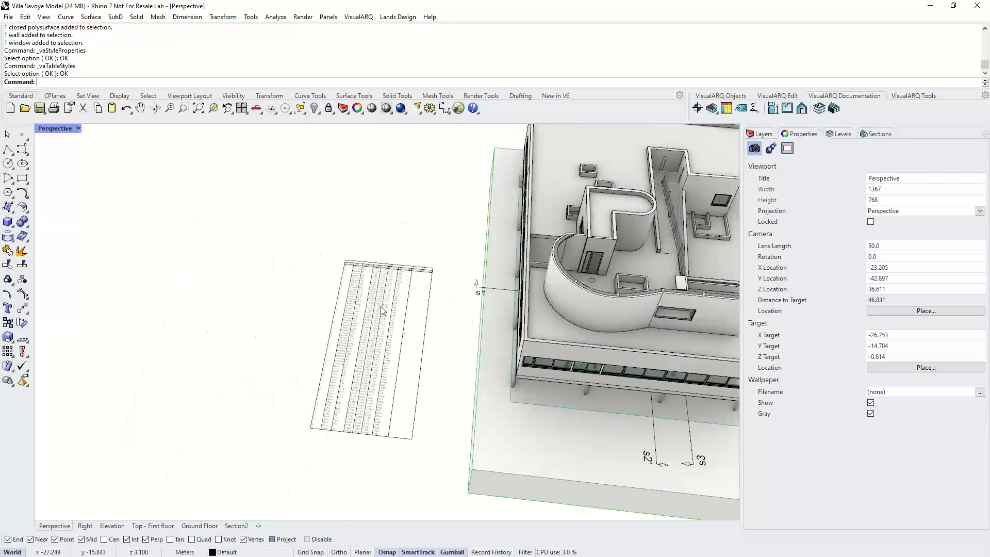
pyautogui.scroll(-4, 383, 311)
pyautogui.keyDown('shift'); pyautogui.moveTo(593, 325); pyautogui.dragTo(394, 300, button='right'); pyautogui.keyUp('shift')
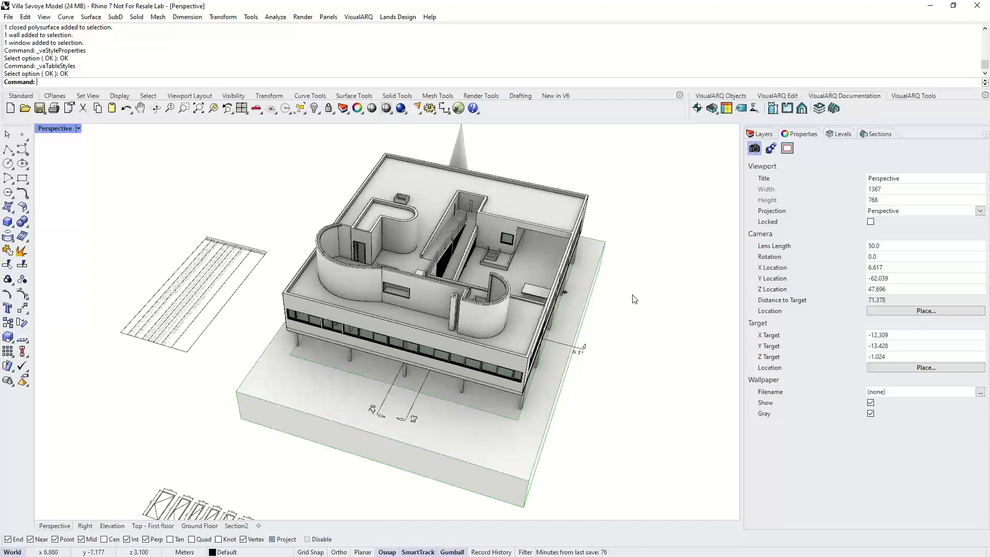
pyautogui.moveTo(528, 344); pyautogui.dragTo(428, 330, button='right')
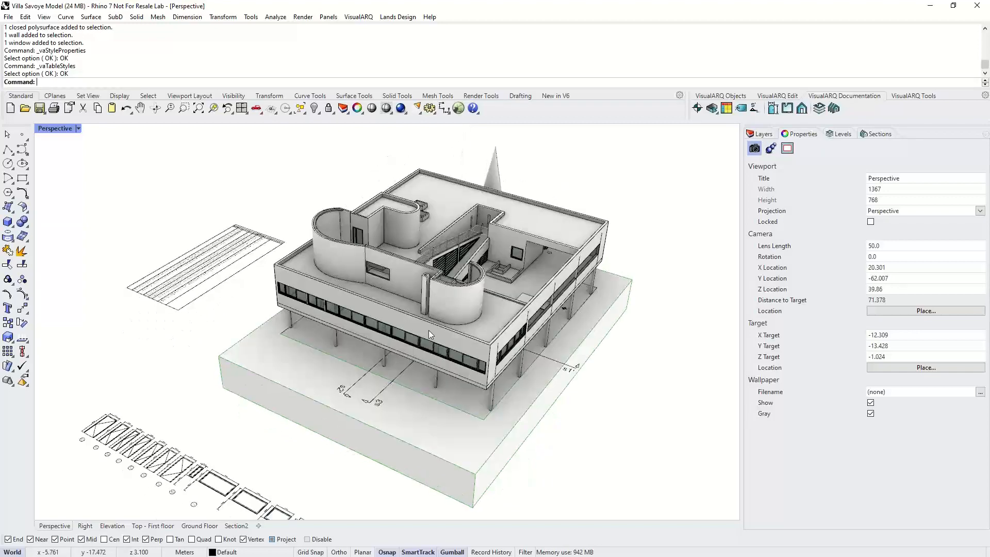
# - Launch Grasshopper with an empty definition, reposition its window, and minimize it
pyautogui.write('Gra')
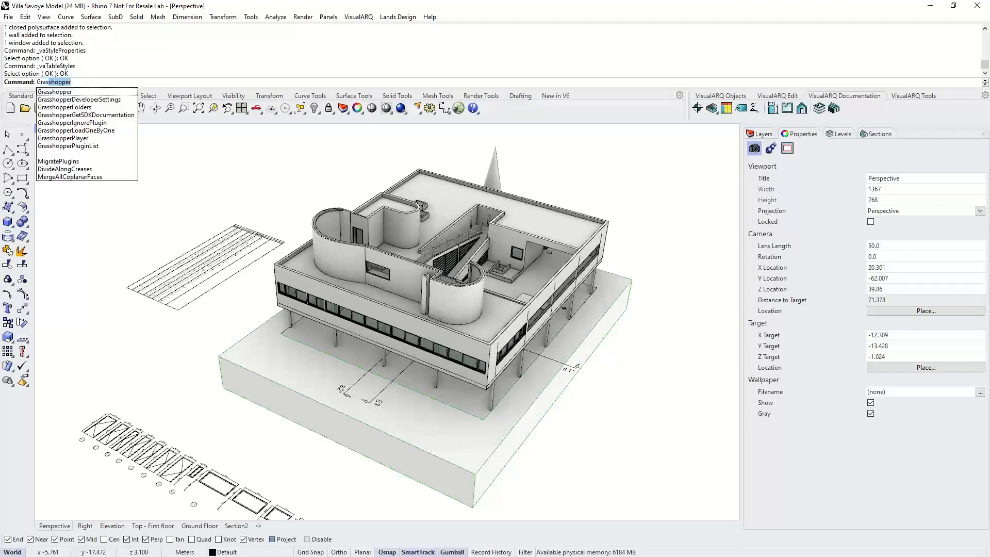
pyautogui.press('Return')
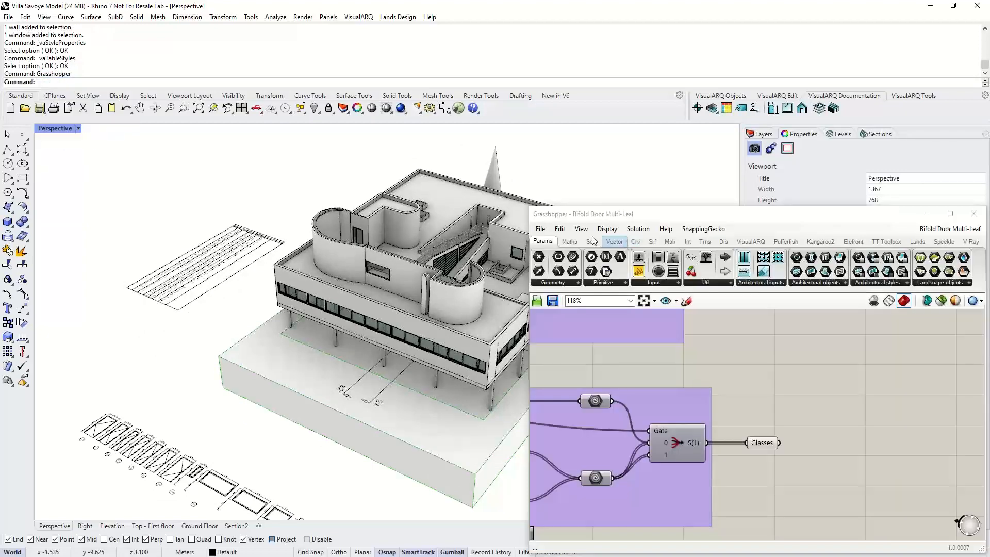
pyautogui.scroll(-5, 149, 288)
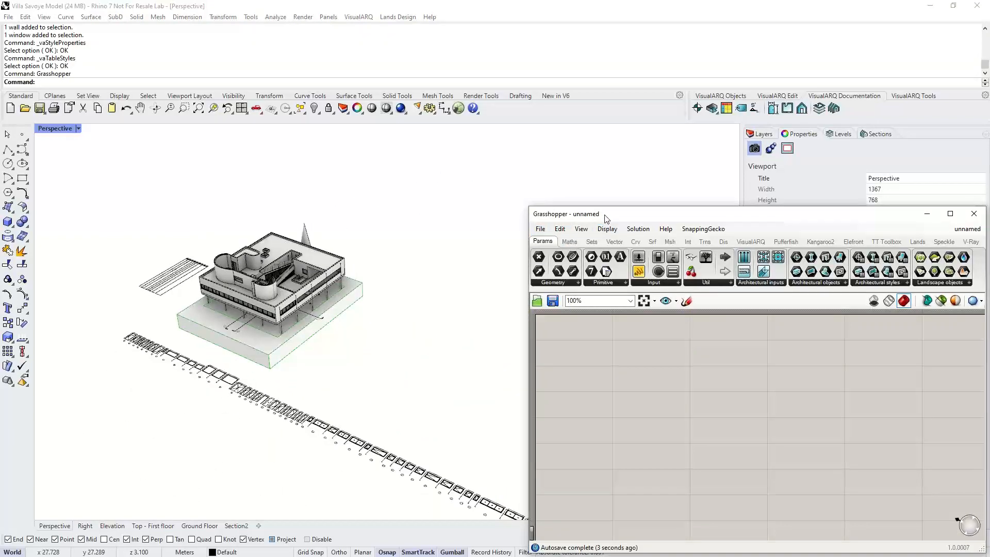
pyautogui.moveTo(607, 219); pyautogui.dragTo(528, 171)
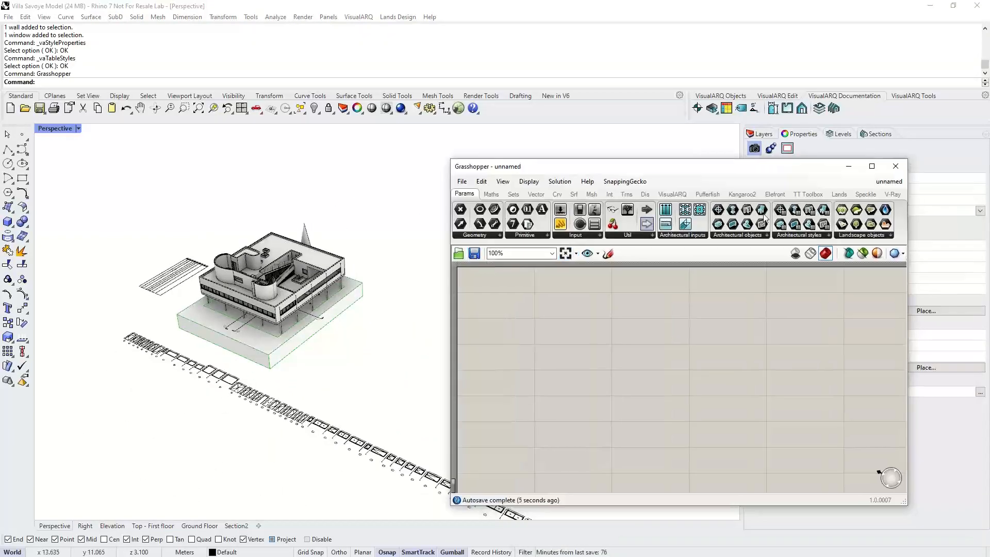
pyautogui.click(848, 166)
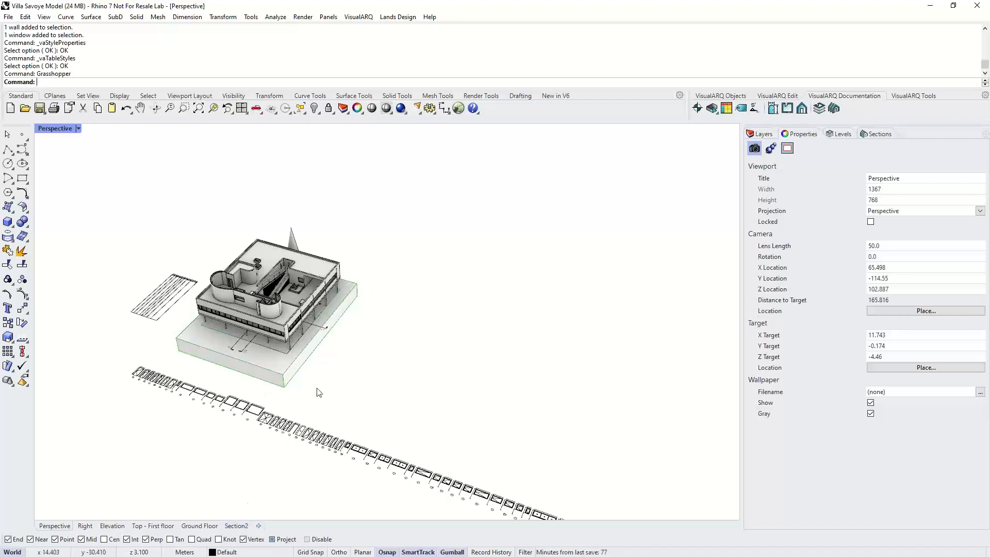
# - Create a new A4 landscape layout page with one detail viewport
pyautogui.click(258, 525)
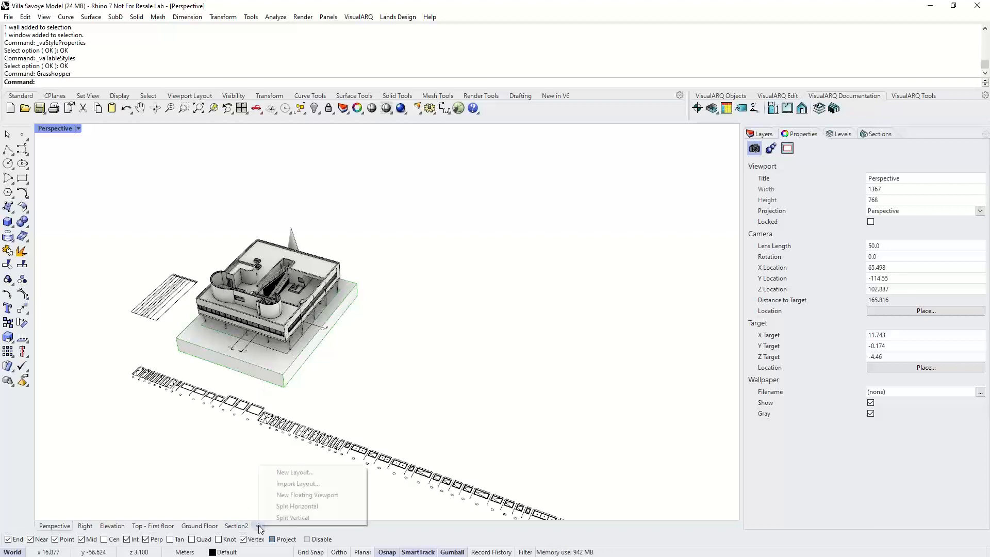
pyautogui.click(286, 471)
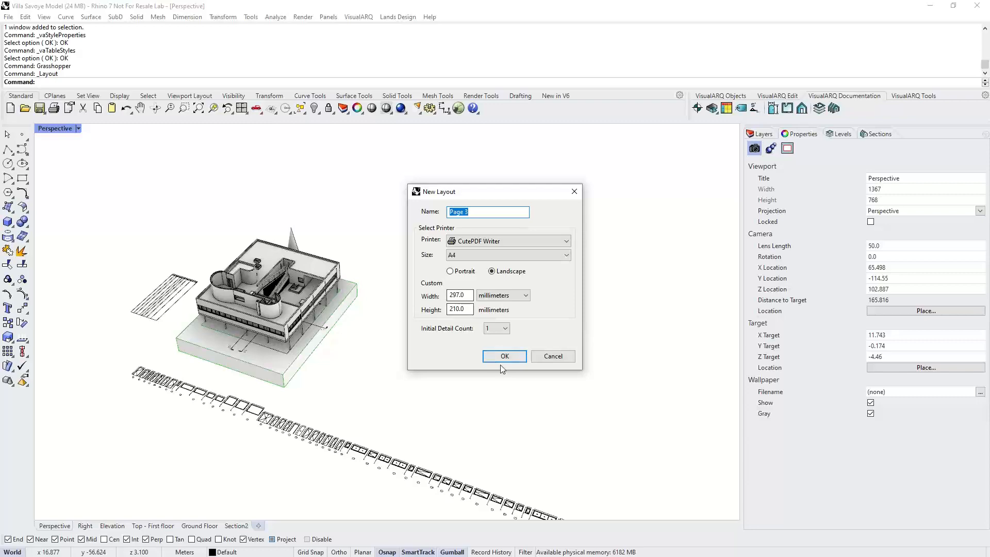
pyautogui.click(504, 358)
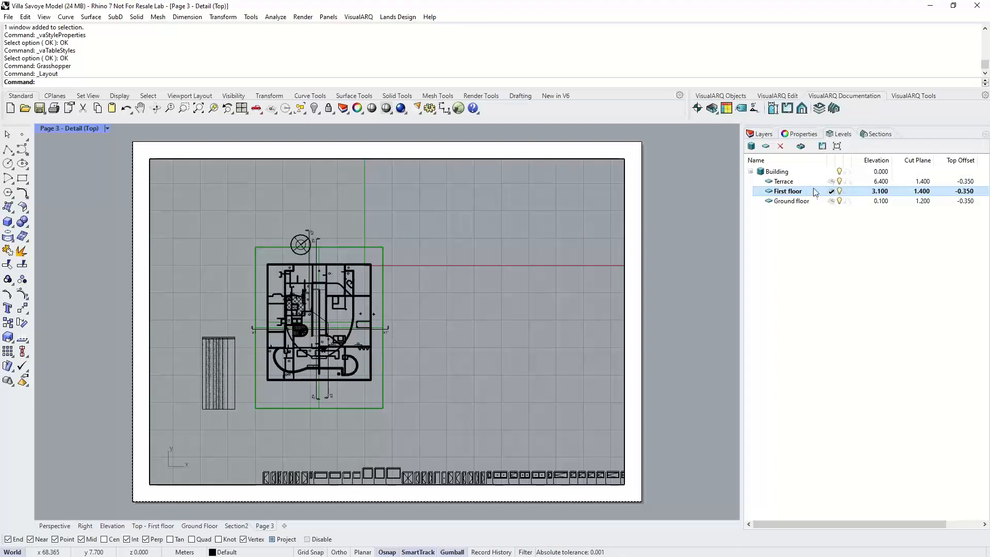
# - Show the First floor level in the layout detail, zooming in and briefly switching to Ground floor and back
pyautogui.click(837, 147)
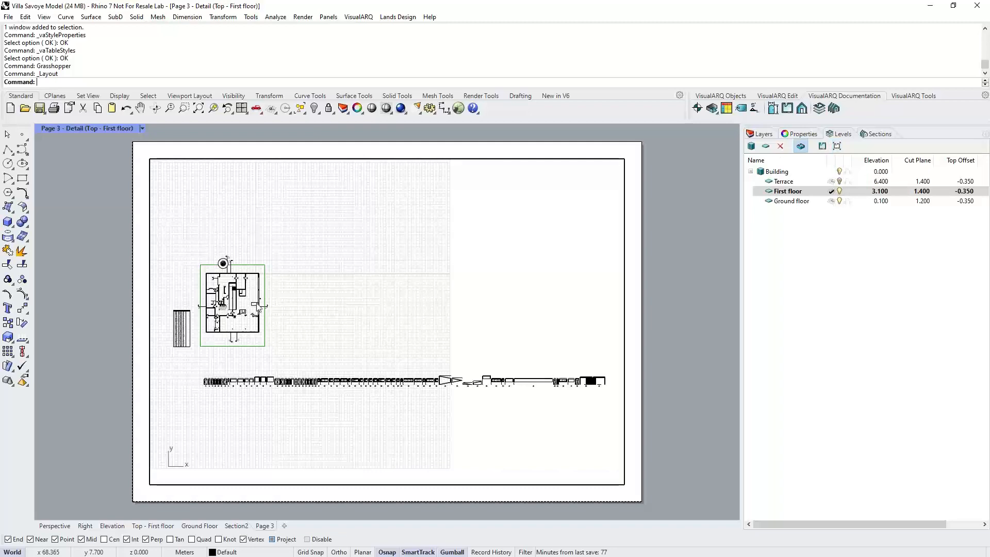
pyautogui.scroll(5, 203, 288)
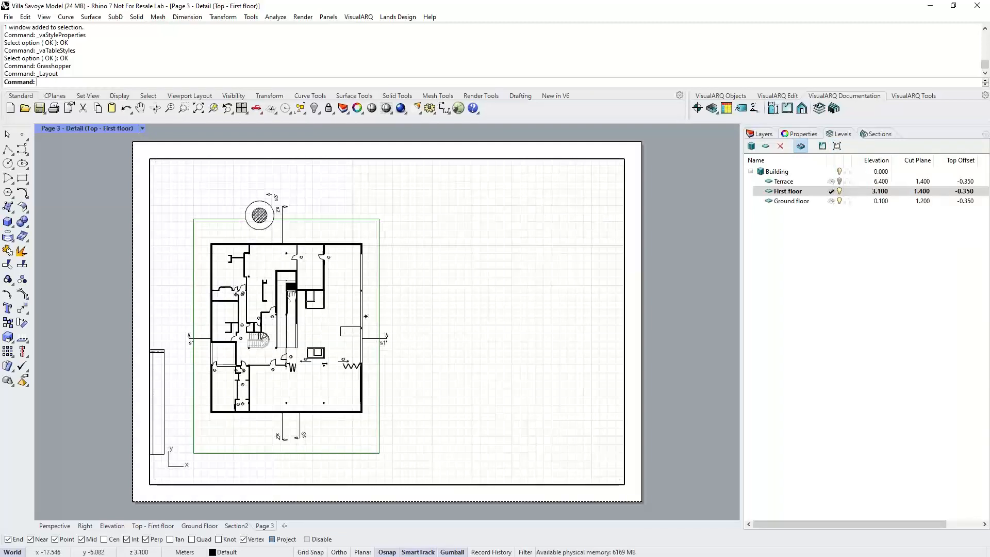
pyautogui.scroll(4, 292, 295)
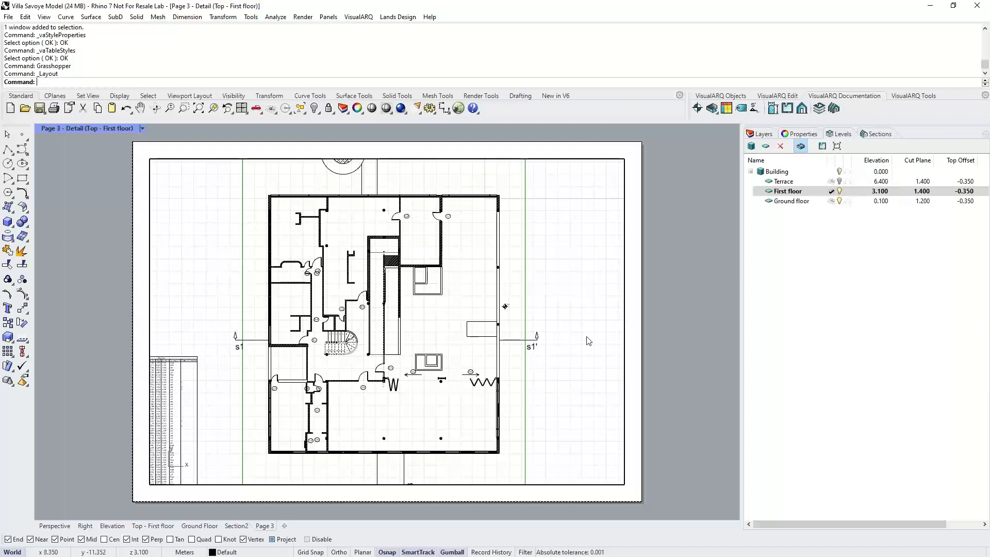
pyautogui.doubleClick(810, 202)
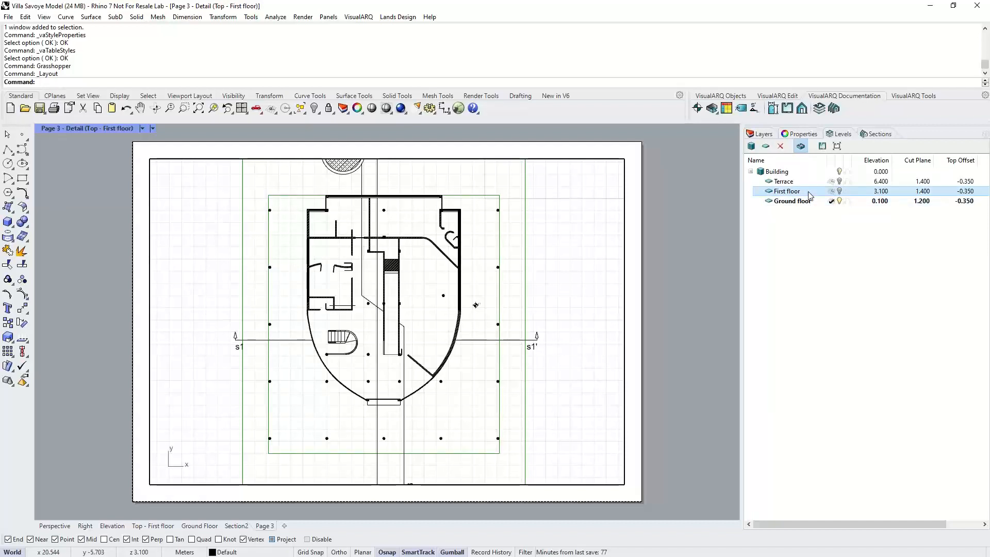
pyautogui.doubleClick(808, 191)
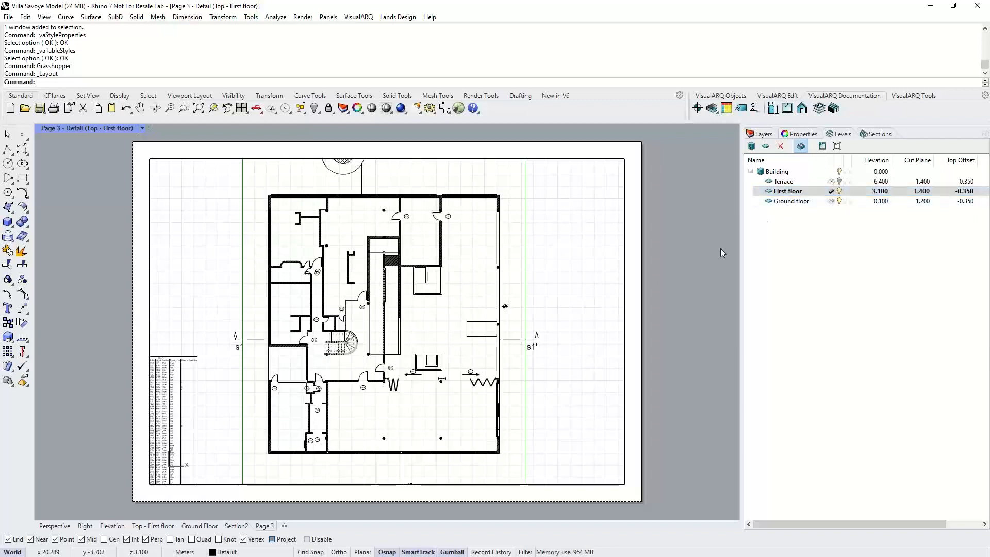
# - Set the layout detail to display section s2, then return to the Perspective viewport
pyautogui.click(871, 134)
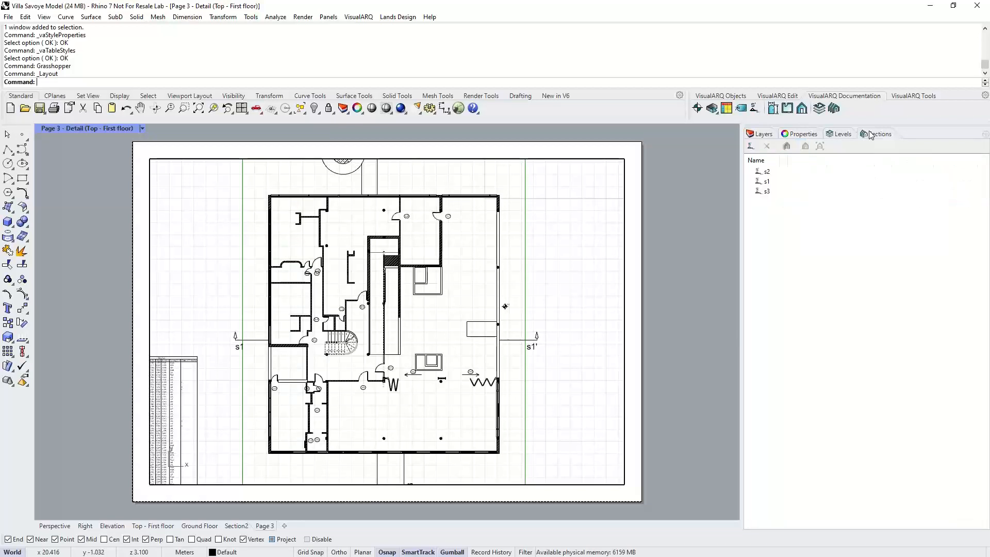
pyautogui.moveTo(564, 265); pyautogui.dragTo(564, 256, button='right')
pyautogui.doubleClick(565, 278)
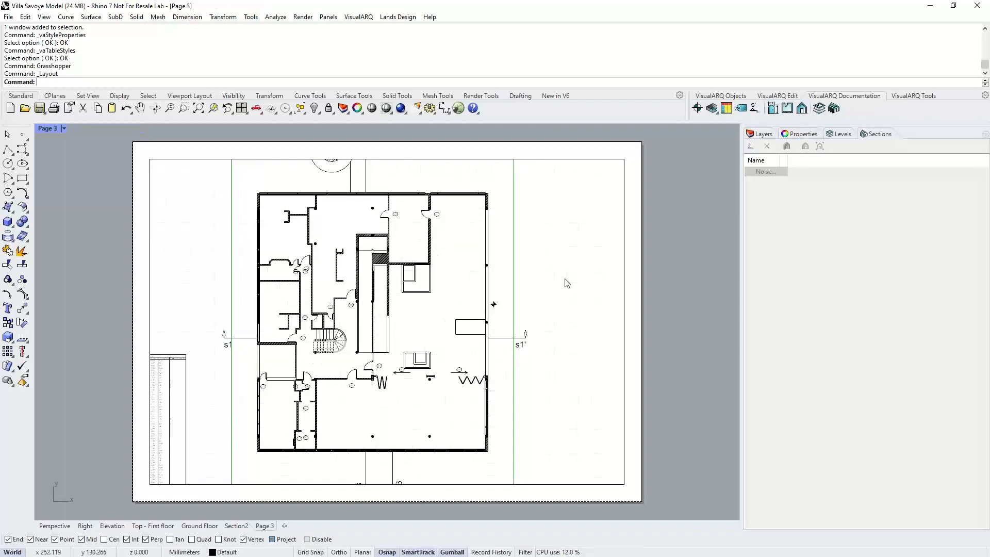
pyautogui.doubleClick(567, 283)
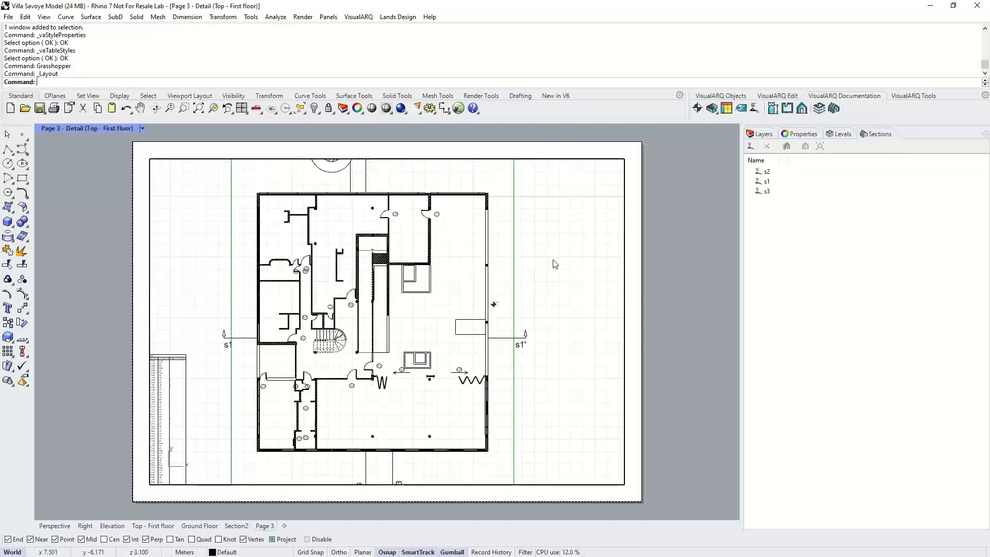
pyautogui.click(778, 171)
pyautogui.click(820, 147)
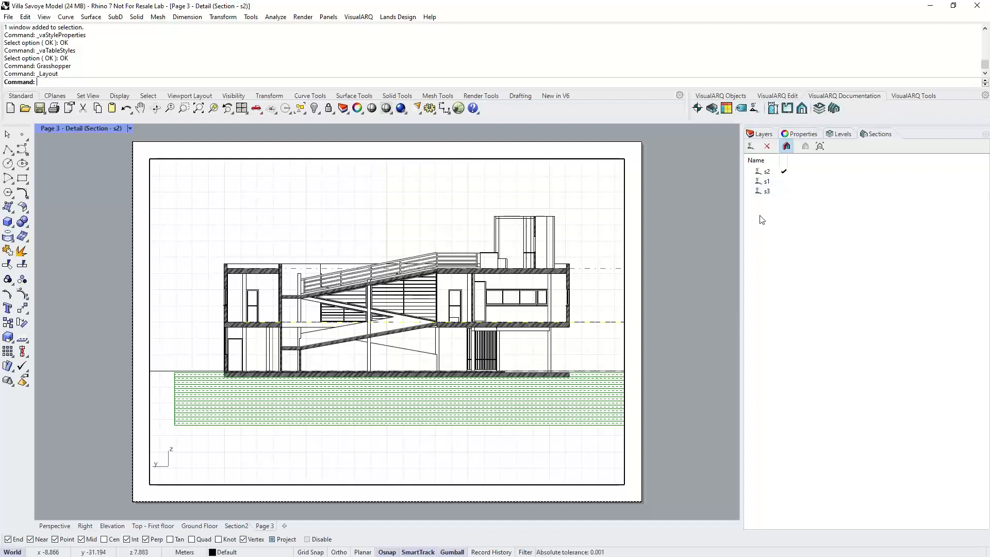
pyautogui.doubleClick(659, 303)
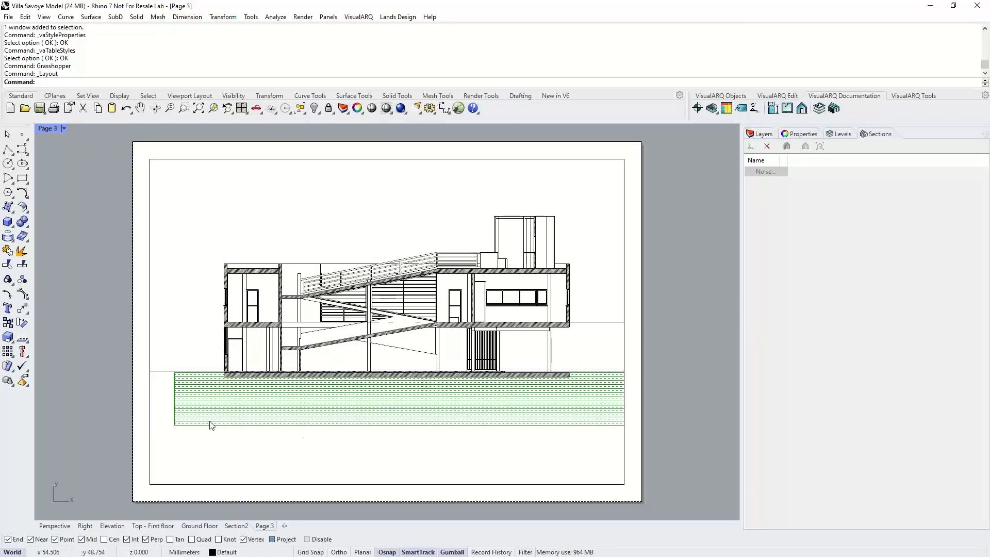
pyautogui.click(55, 525)
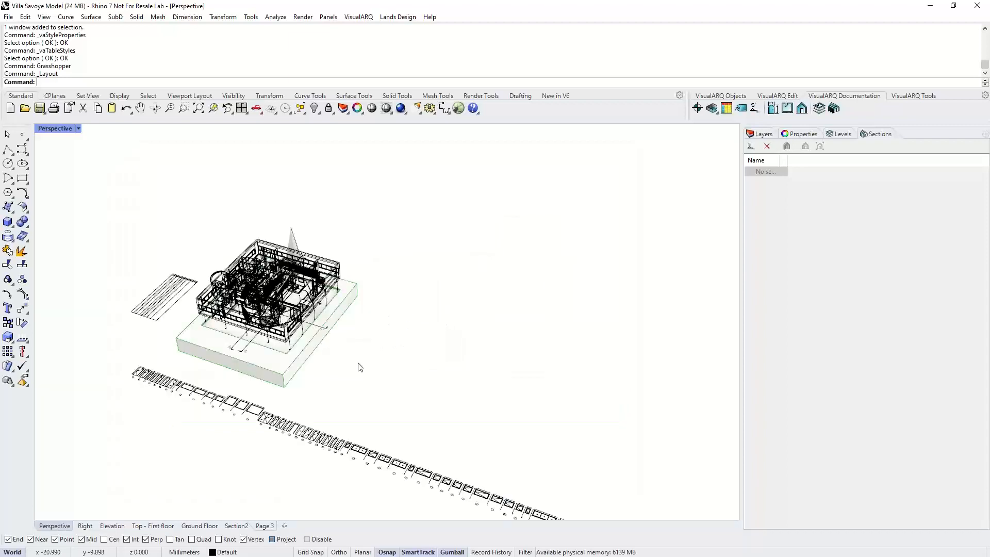
# - Create a section view of section s2 using the Standard style, placing it beside the model
pyautogui.moveTo(320, 360)
pyautogui.mouseDown(button='right')
pyautogui.moveTo(376, 360)
pyautogui.moveTo(293, 359)
pyautogui.mouseUp(button='right')
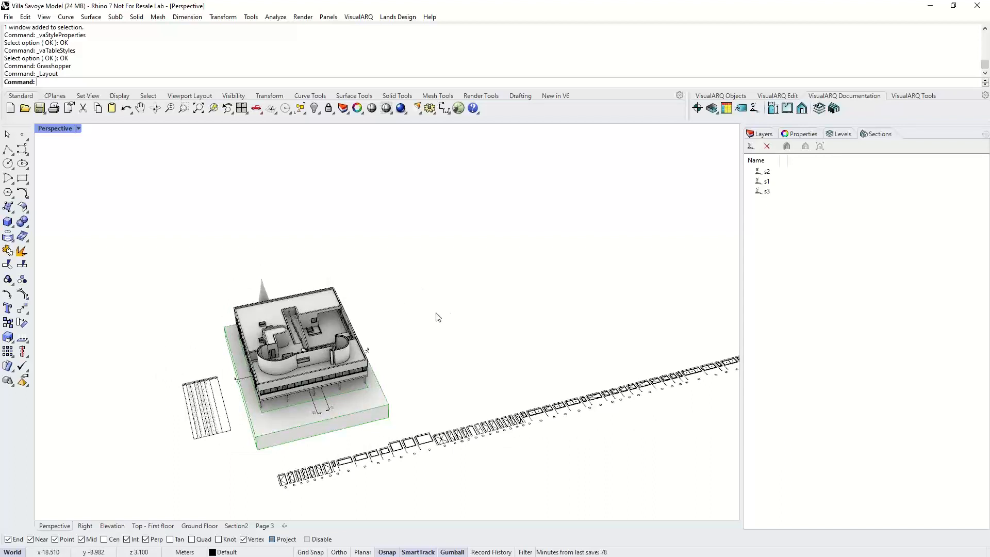
pyautogui.click(801, 108)
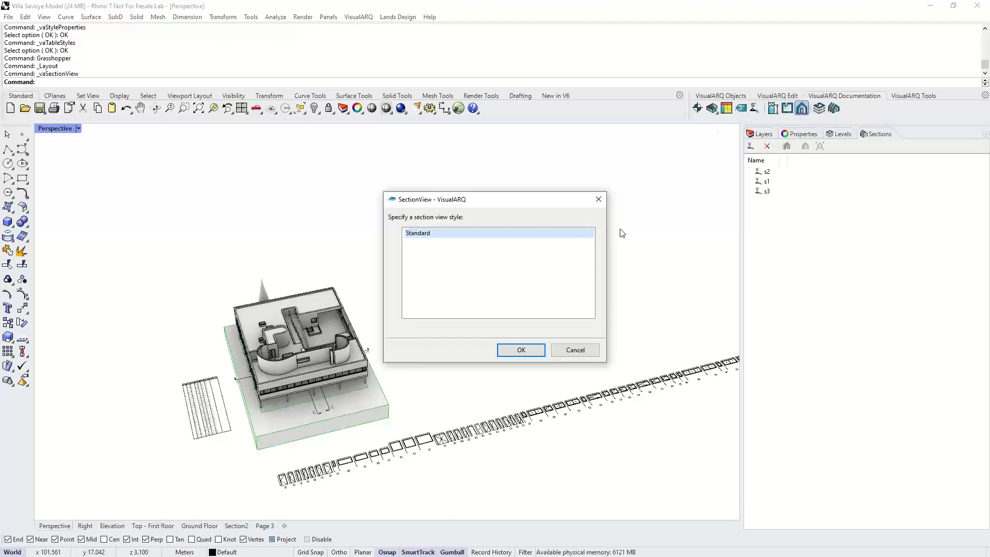
pyautogui.click(525, 350)
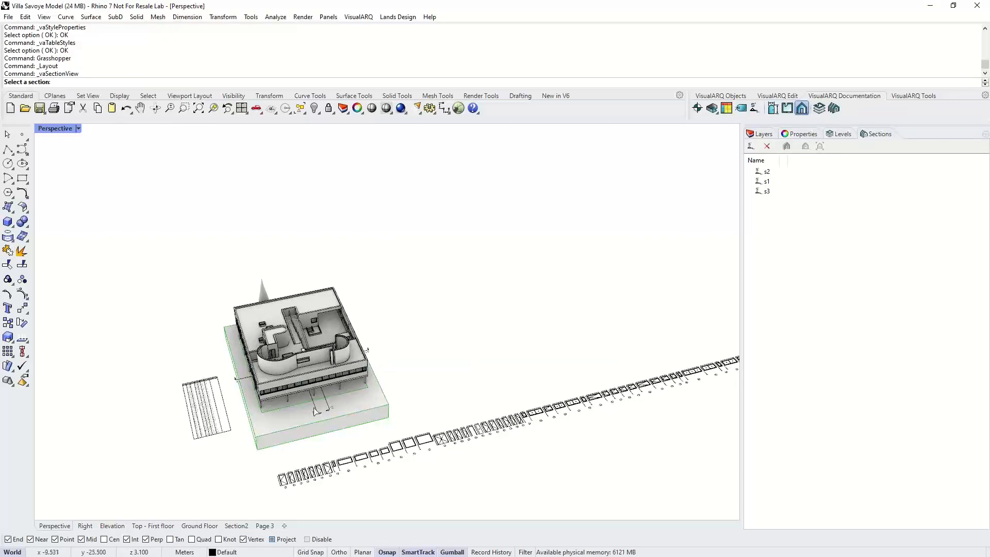
pyautogui.scroll(4, 314, 408)
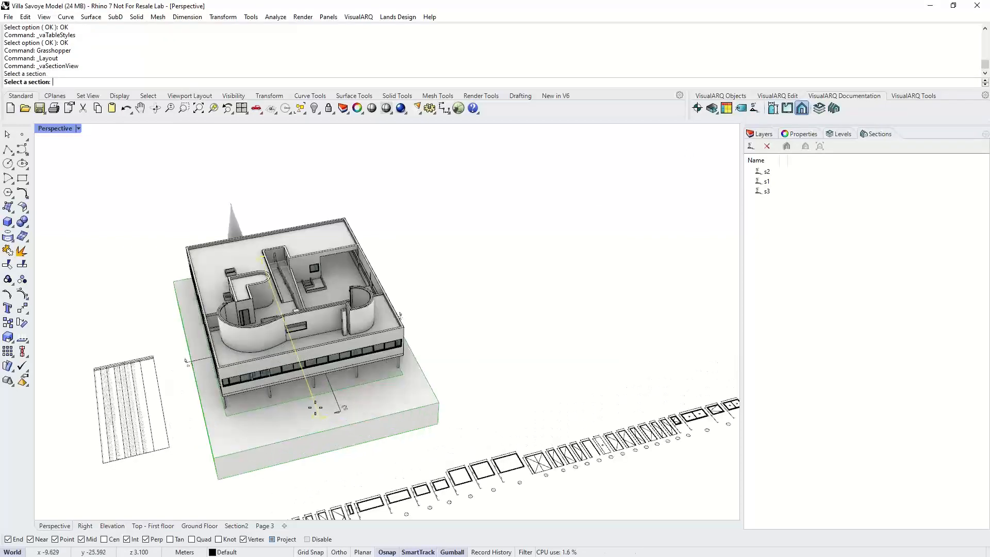
pyautogui.click(315, 408)
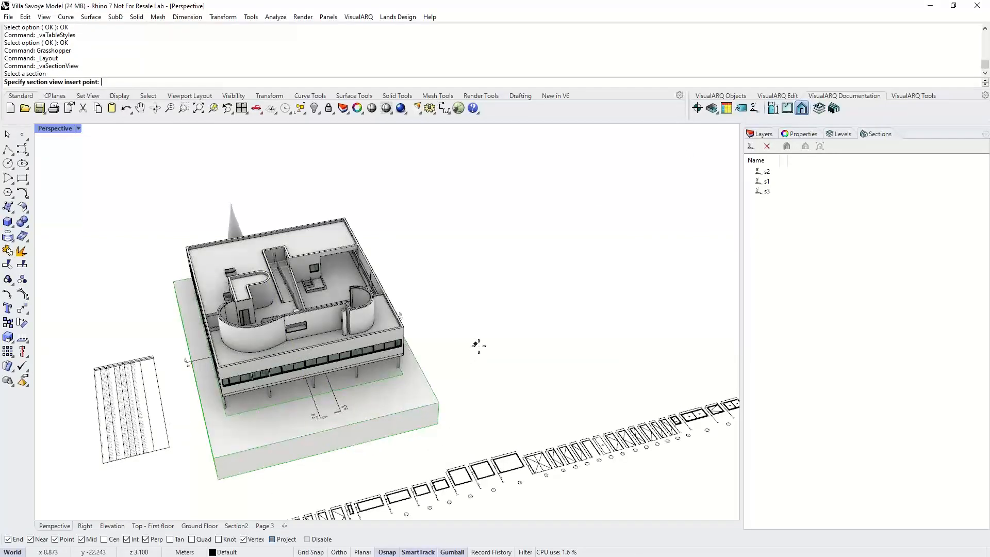
pyautogui.click(479, 345)
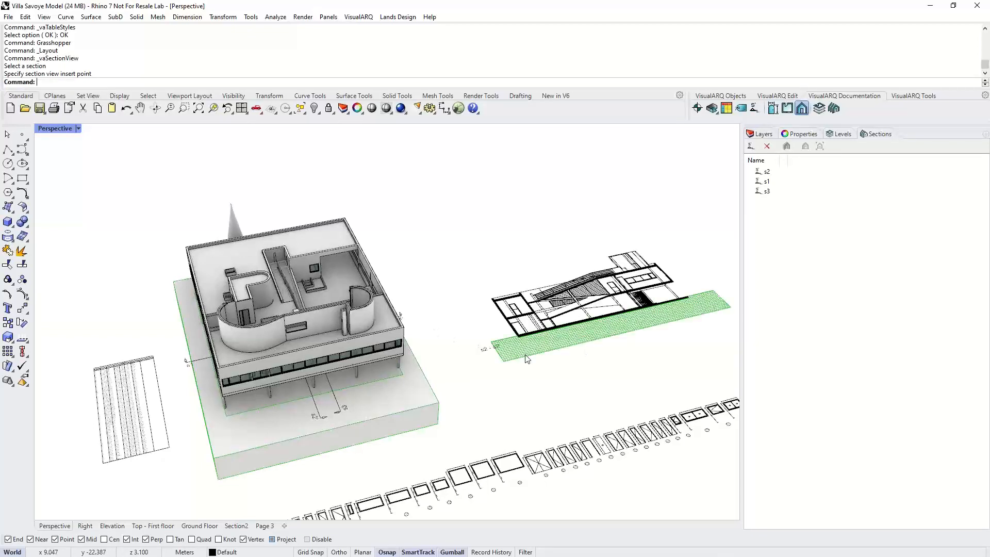
# - Select the new section view and update it so its drawing refreshes
pyautogui.moveTo(543, 347); pyautogui.dragTo(435, 351, button='right')
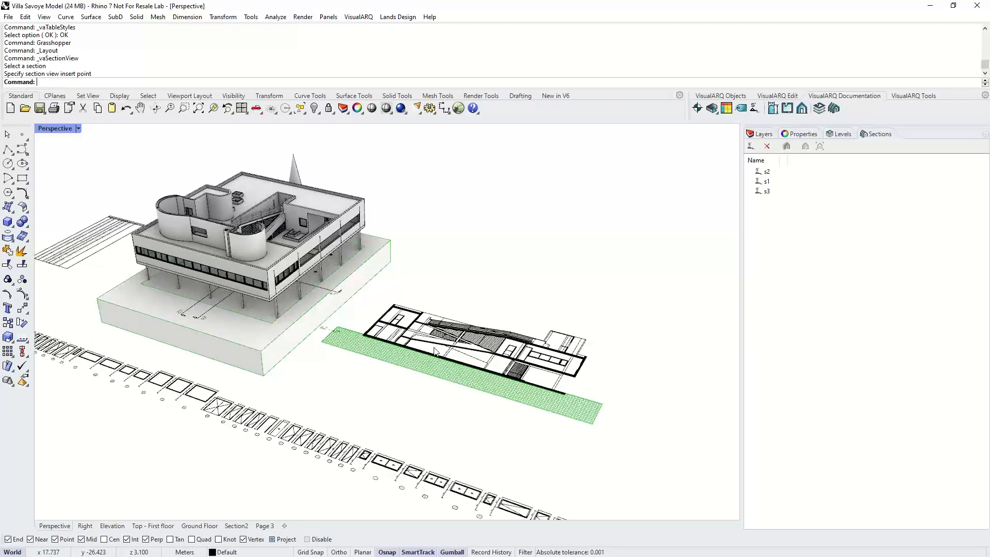
pyautogui.scroll(5, 434, 351)
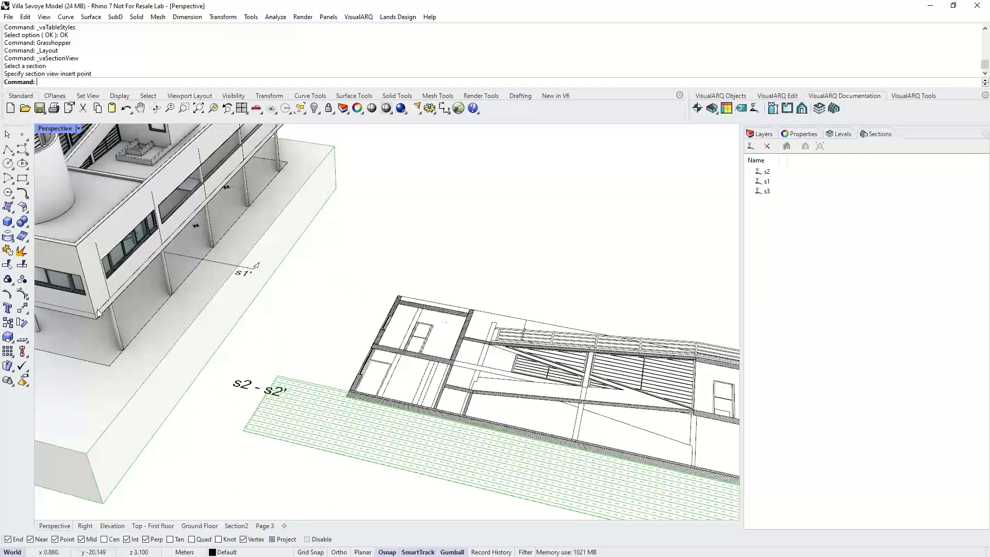
pyautogui.scroll(-6, 433, 346)
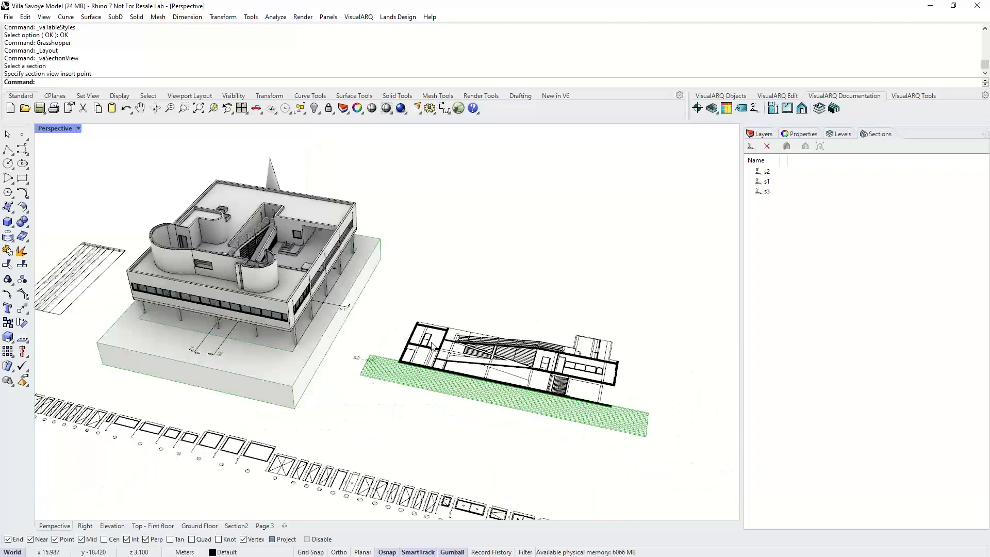
pyautogui.scroll(2, 433, 346)
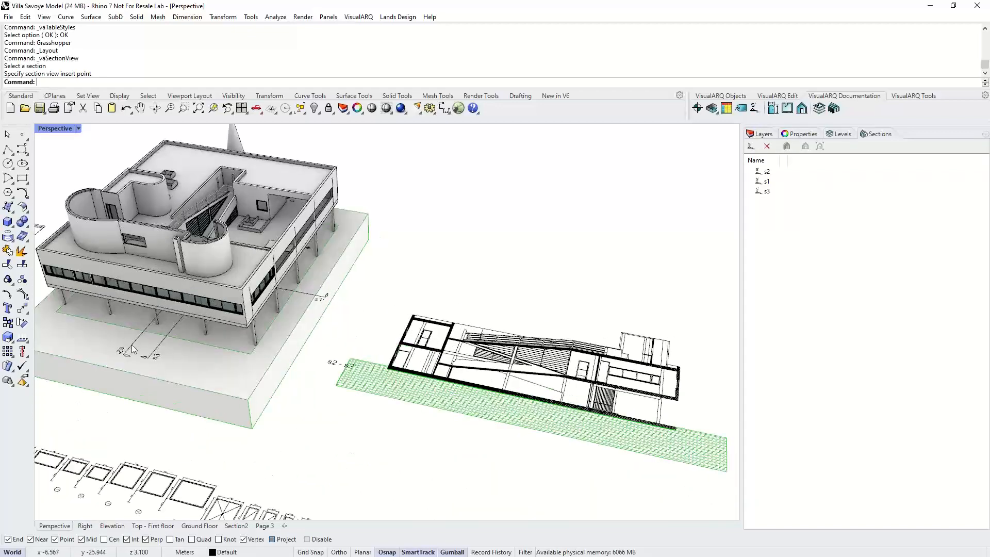
pyautogui.moveTo(129, 345); pyautogui.dragTo(111, 340)
pyautogui.click(443, 379)
pyautogui.click(911, 98)
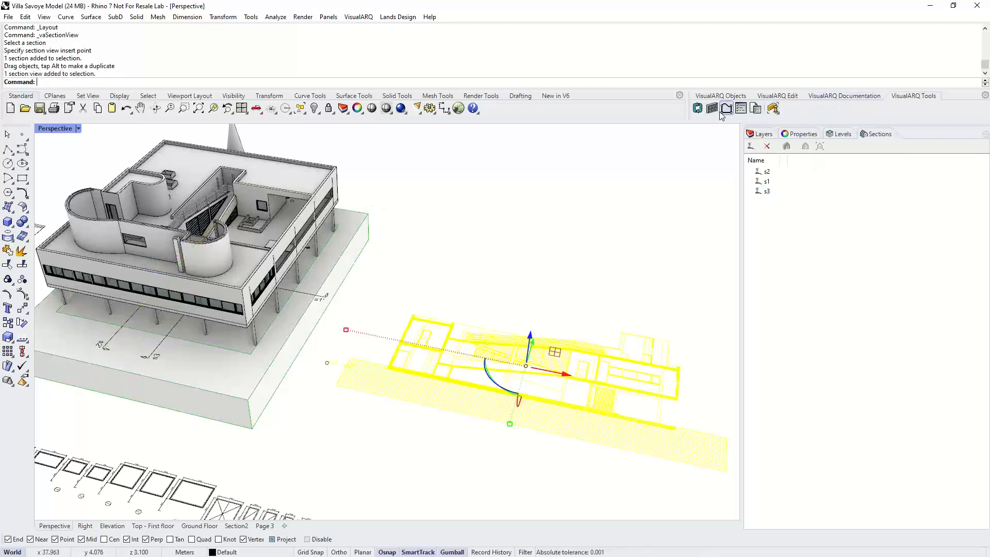
pyautogui.click(697, 109)
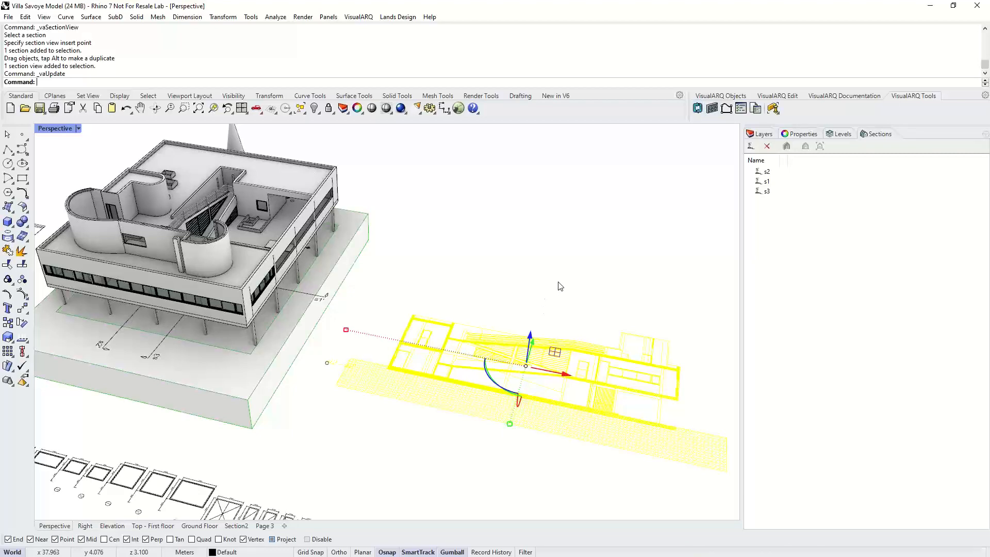
pyautogui.click(550, 303)
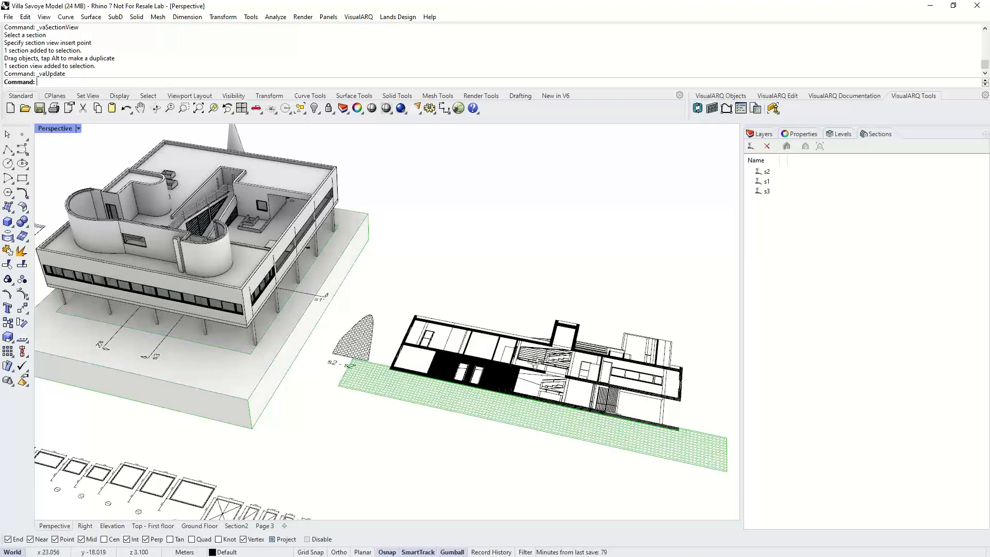
# - Orbit and zoom around the model to examine the updated section view
pyautogui.moveTo(518, 356); pyautogui.dragTo(536, 363, button='right')
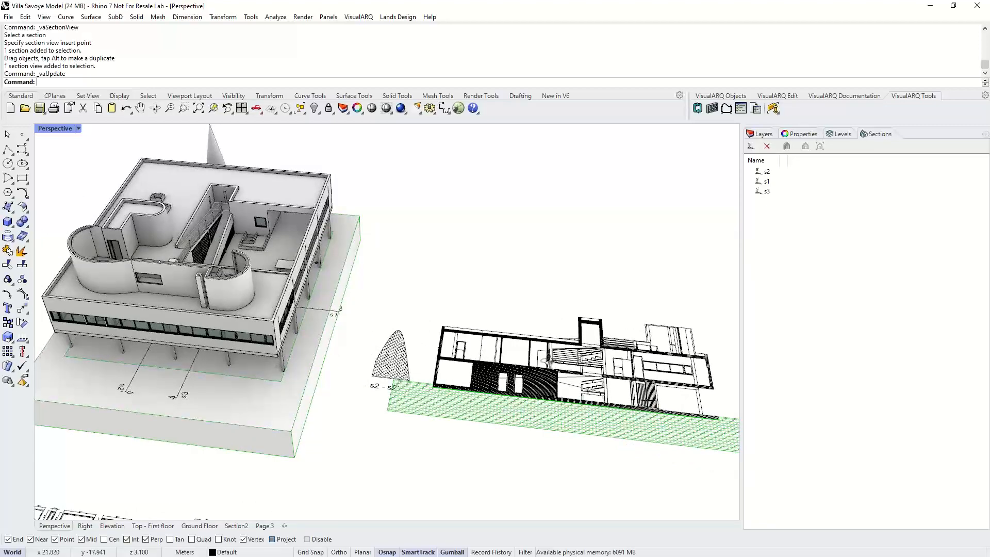
pyautogui.scroll(-5, 469, 338)
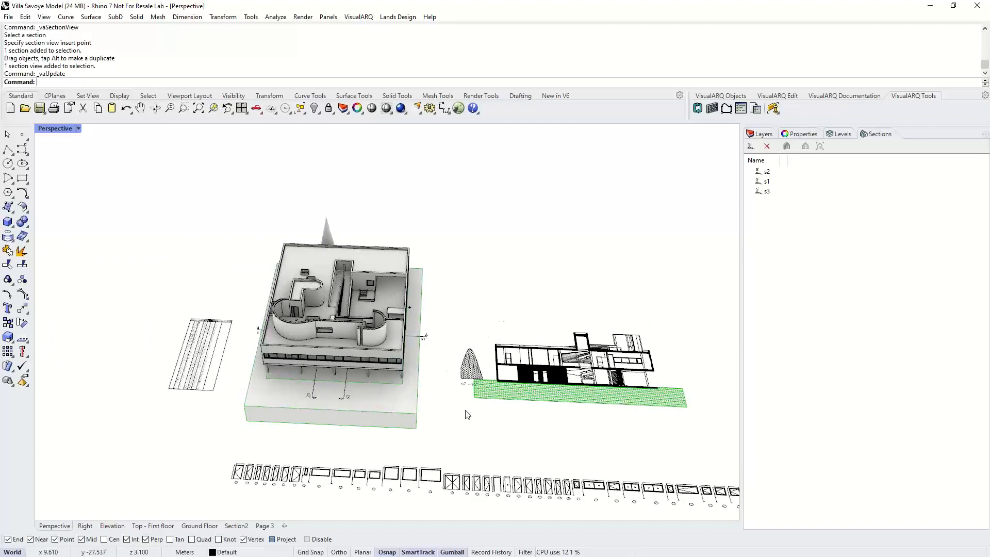
pyautogui.moveTo(467, 414)
pyautogui.mouseDown(button='right')
pyautogui.moveTo(515, 388)
pyautogui.moveTo(599, 218)
pyautogui.mouseUp(button='right')
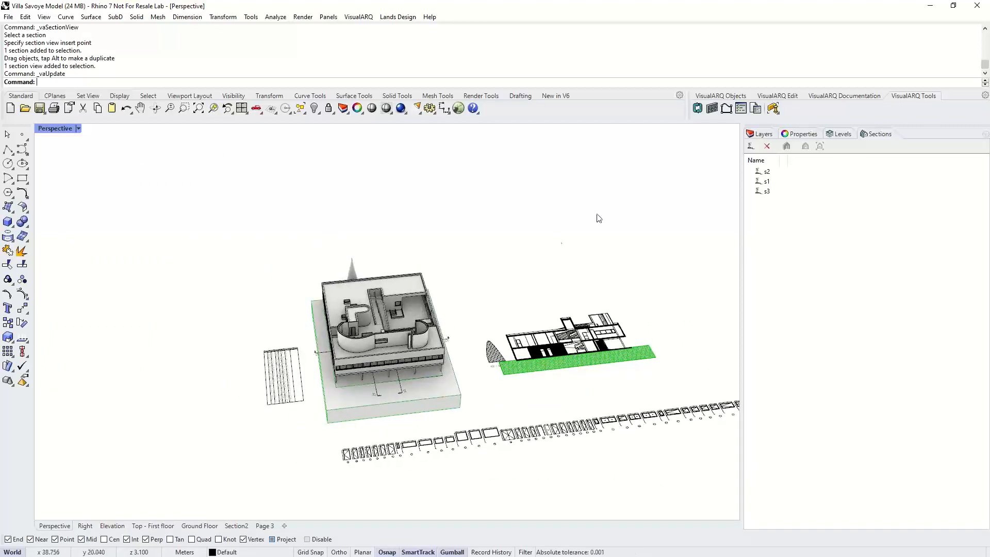
pyautogui.moveTo(555, 335)
pyautogui.mouseDown(button='right')
pyautogui.moveTo(559, 323)
pyautogui.moveTo(551, 336)
pyautogui.mouseUp(button='right')
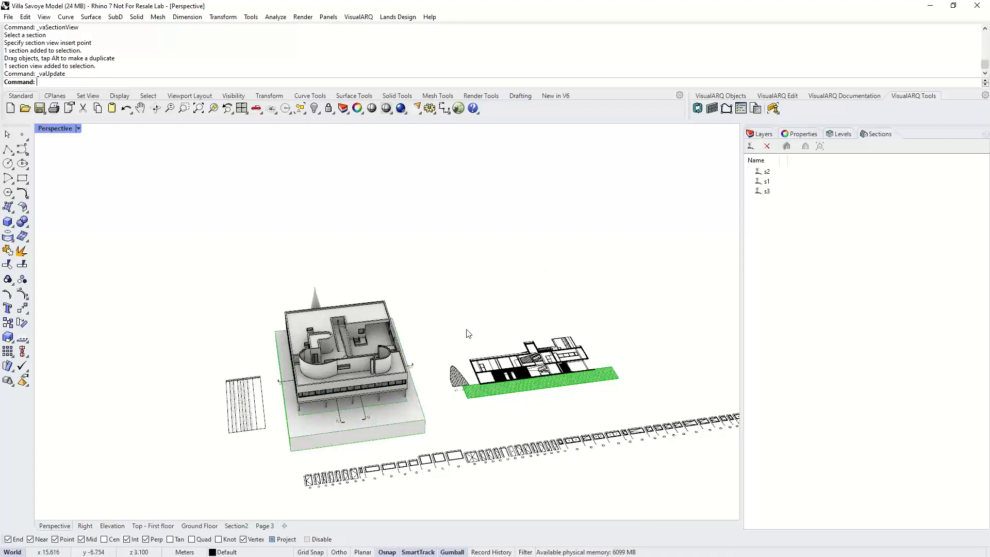
pyautogui.click(550, 382)
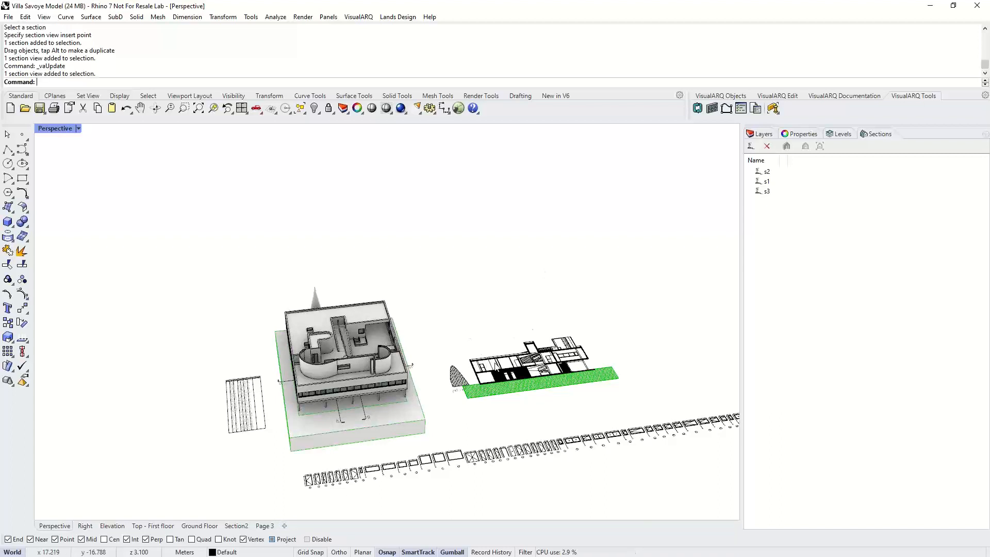
pyautogui.scroll(1, 551, 381)
pyautogui.scroll(1, 551, 380)
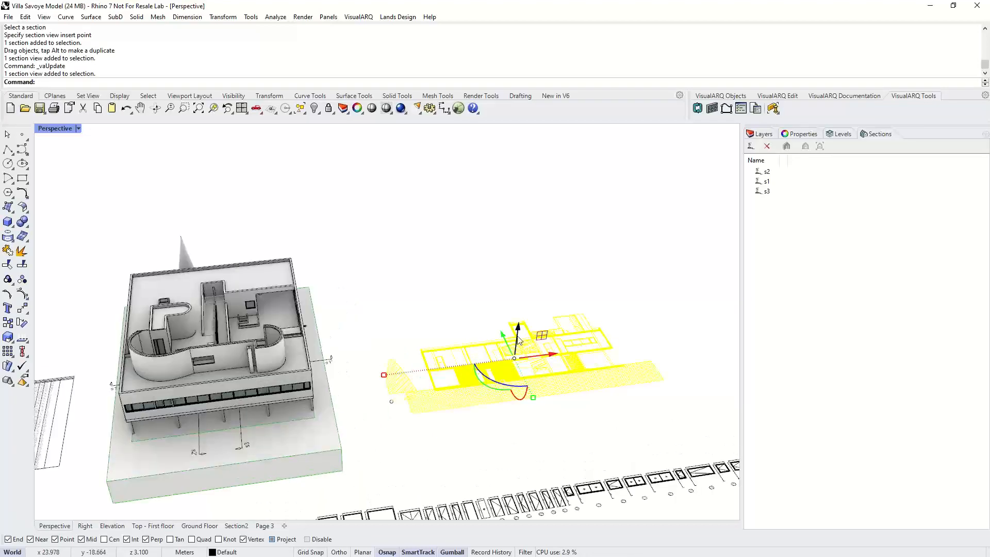
pyautogui.moveTo(447, 324); pyautogui.dragTo(471, 310, button='right')
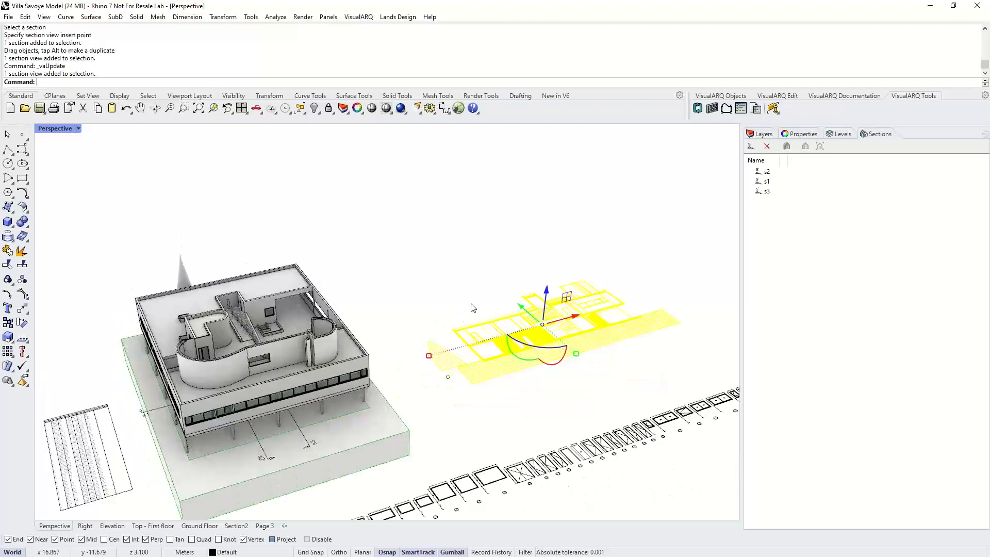
pyautogui.click(471, 285)
pyautogui.scroll(-5, 367, 342)
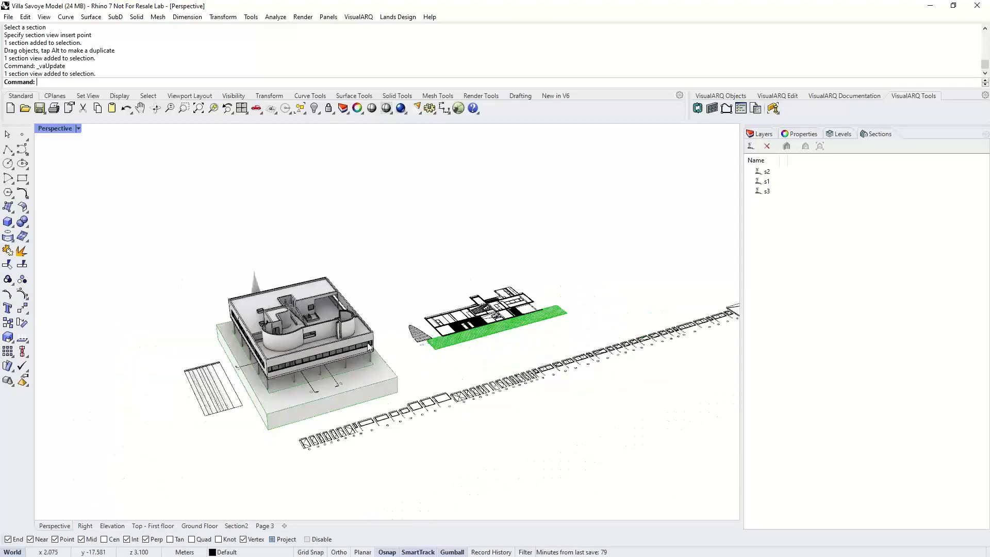
# - Open Grasshopper and place a VisualARQ Wall component on the canvas
pyautogui.write('Ga')
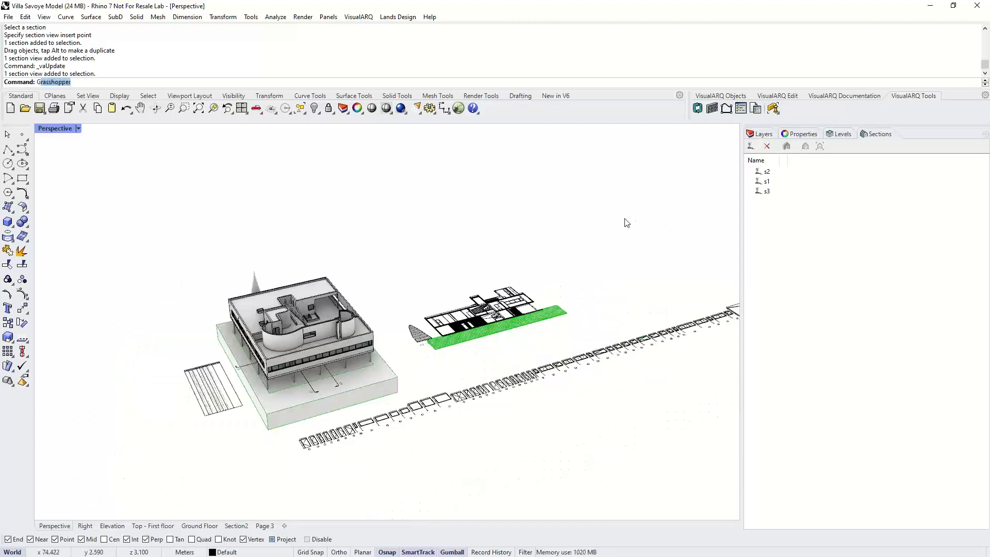
pyautogui.write('ras')
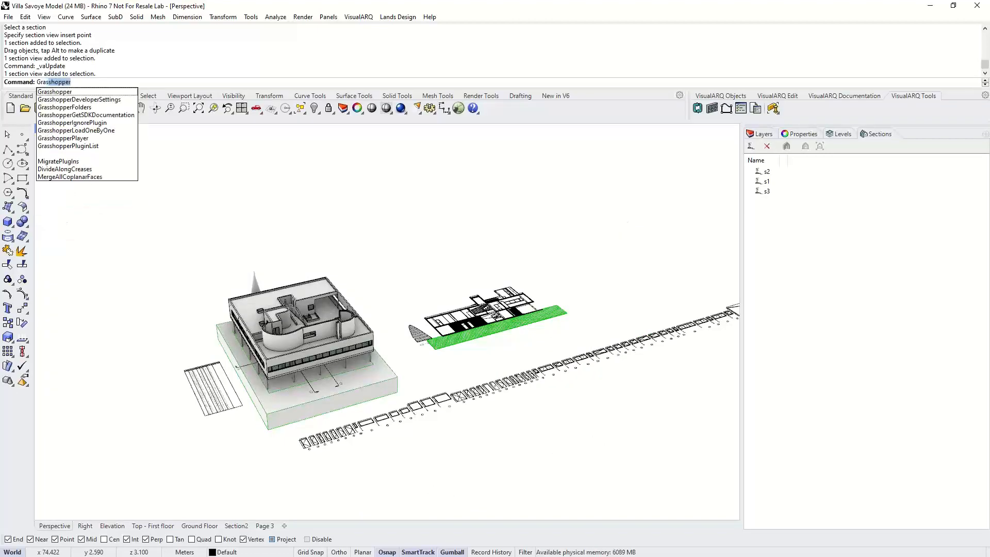
pyautogui.press('Return')
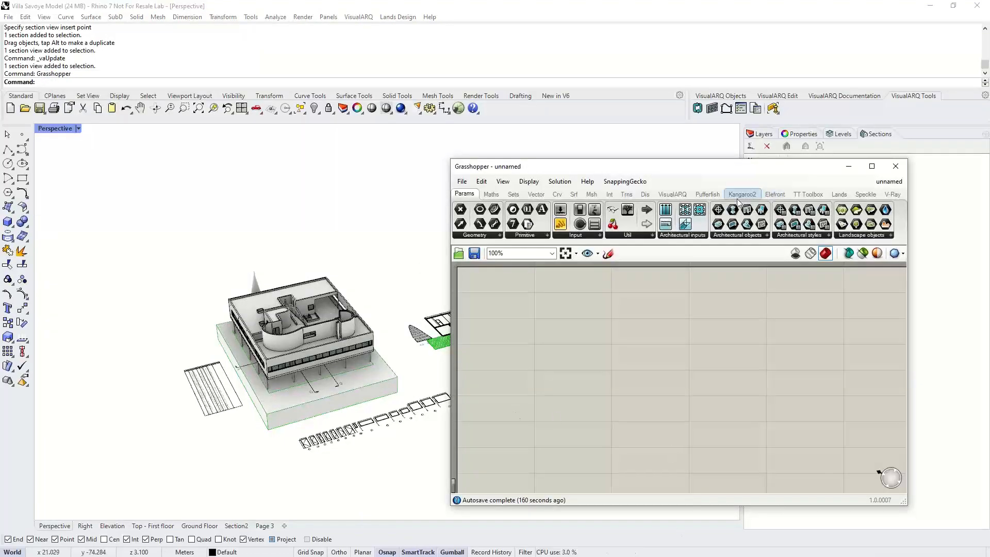
pyautogui.click(673, 194)
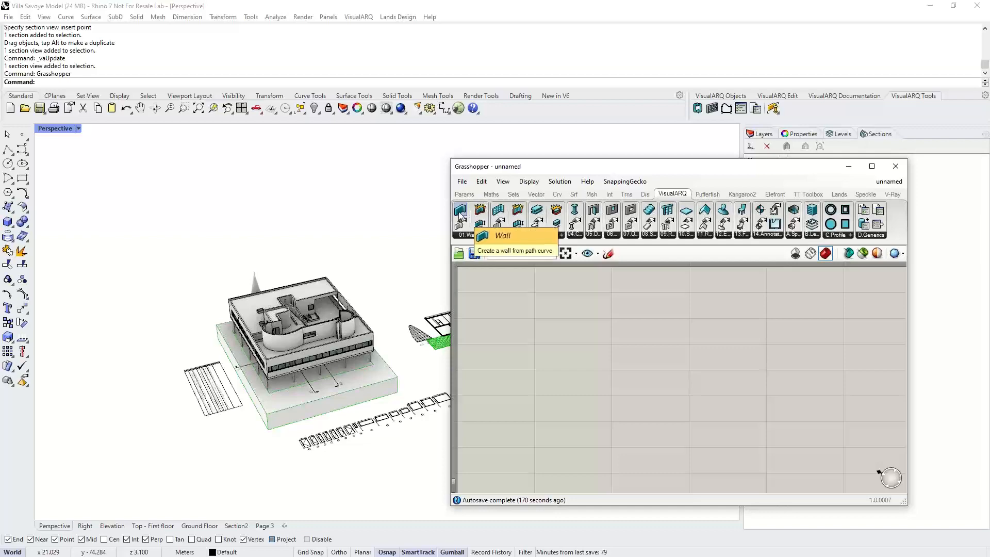
pyautogui.moveTo(461, 216); pyautogui.dragTo(574, 367)
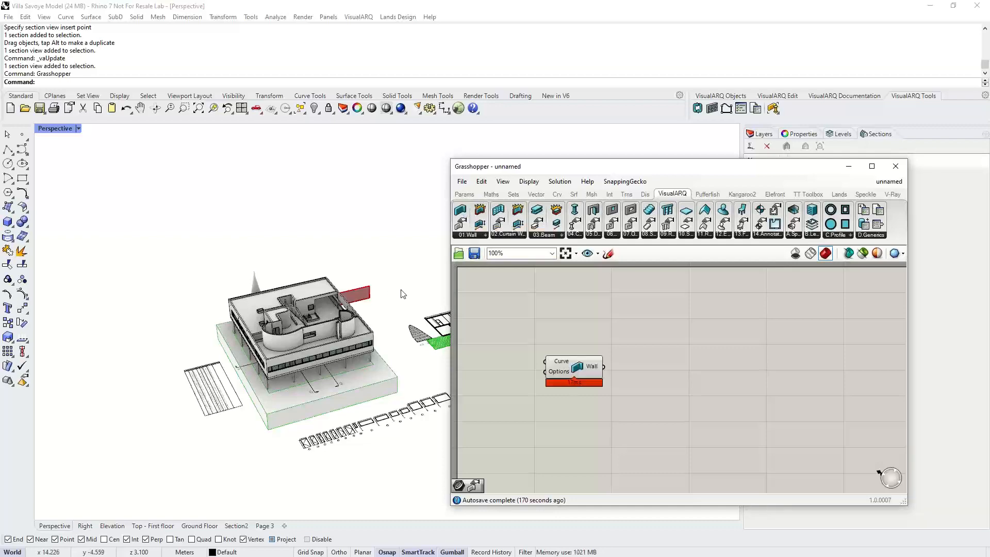
# - Draw a three-point curved path in front of the building for the Grasshopper wall
pyautogui.moveTo(402, 291); pyautogui.dragTo(259, 300, button='right')
pyautogui.scroll(8, 375, 268)
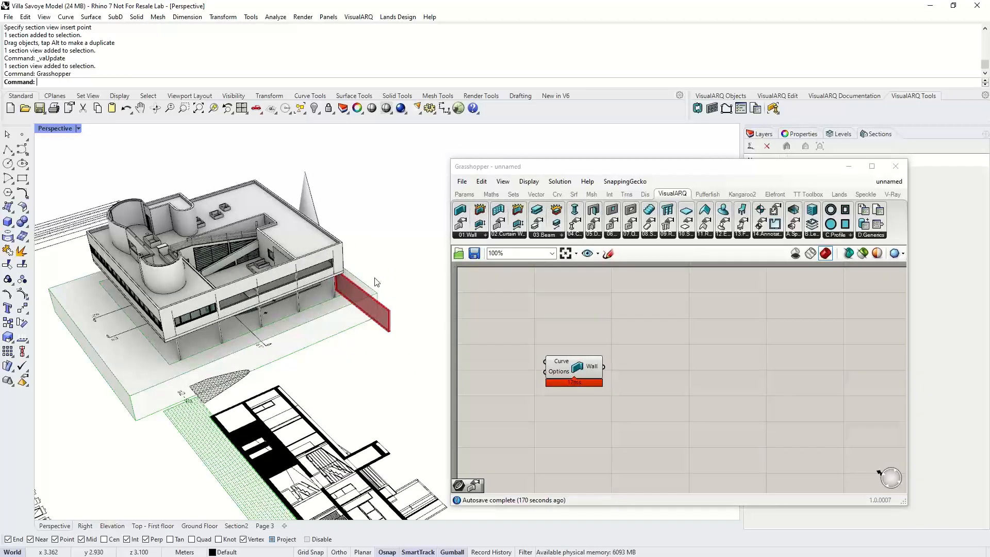
pyautogui.scroll(6, 376, 282)
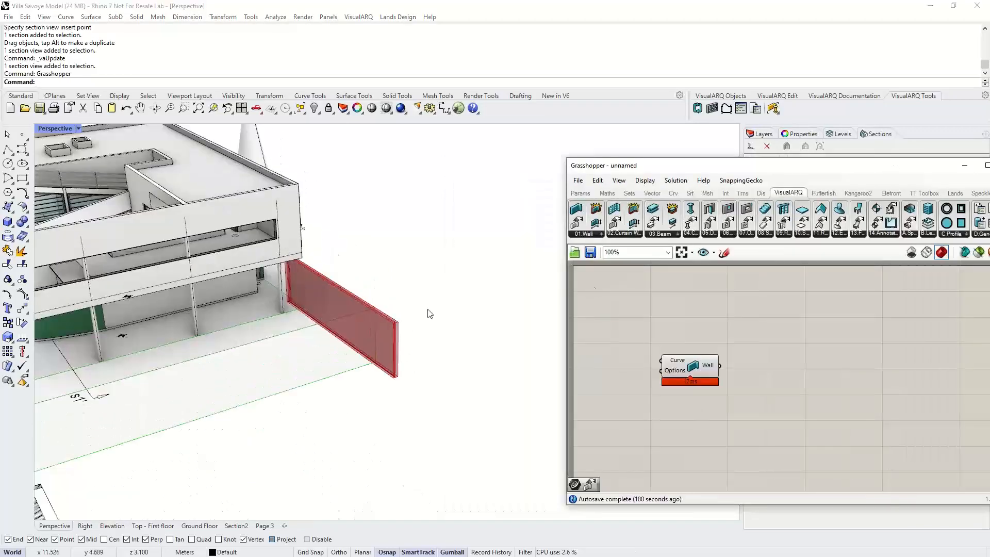
pyautogui.click(20, 151)
pyautogui.click(298, 420)
pyautogui.click(403, 457)
pyautogui.click(454, 398)
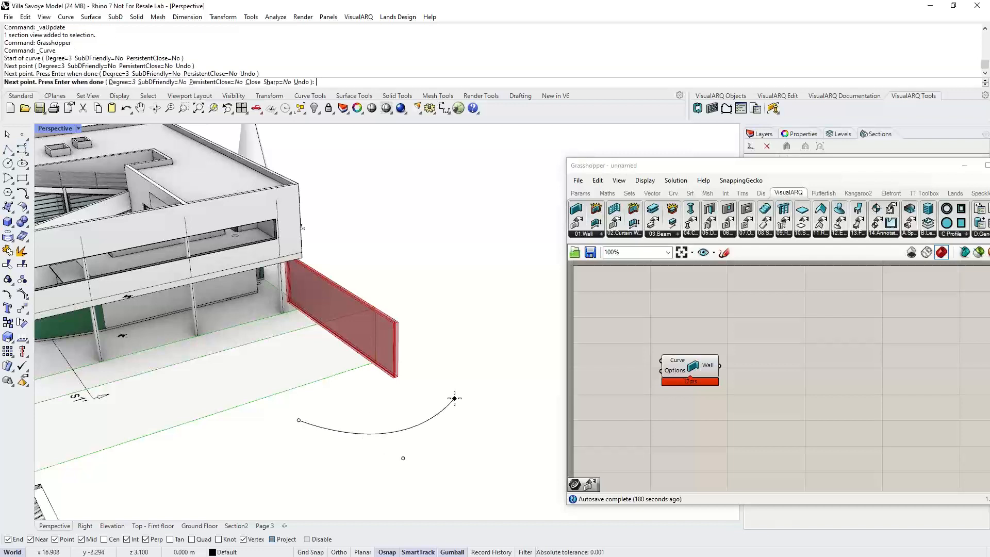
pyautogui.press('Return')
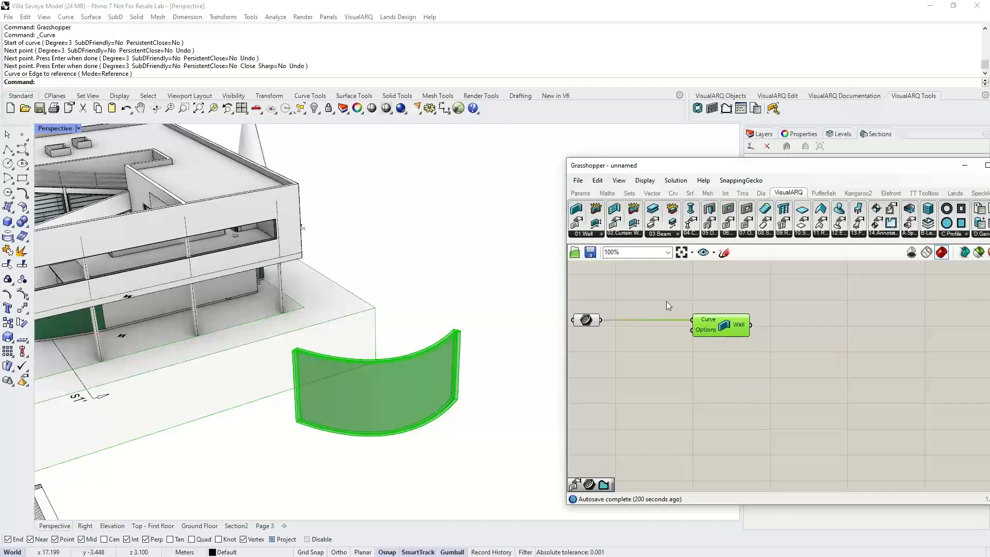
# - Add a Wall Options component and connect its output to the Wall component's Options input
pyautogui.click(652, 289)
pyautogui.click(583, 234)
pyautogui.click(593, 264)
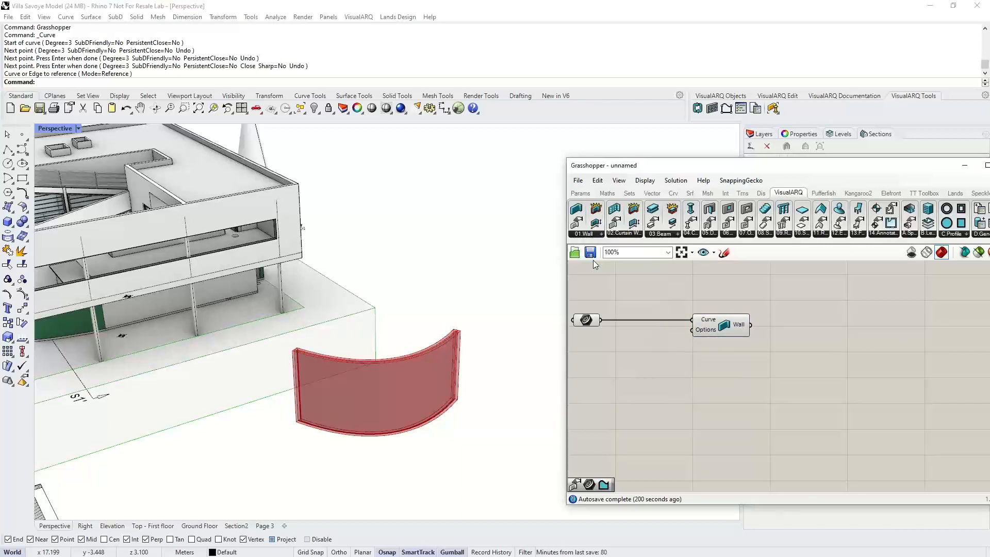
pyautogui.click(648, 392)
pyautogui.moveTo(681, 392); pyautogui.dragTo(692, 330)
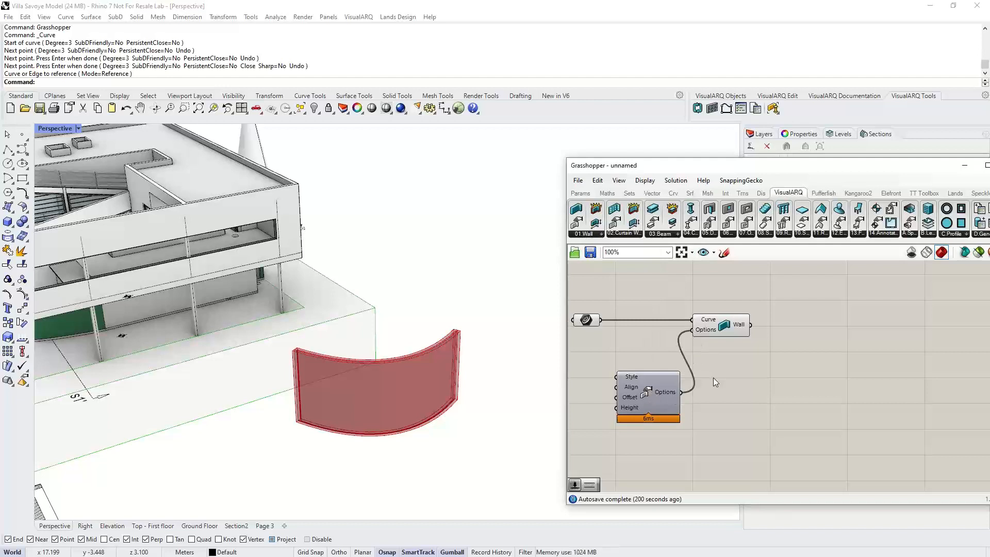
# - Add a Number Slider connected to the Wall Options Height input and set the wall height to about 2.75
pyautogui.scroll(-3, 720, 348)
pyautogui.click(580, 193)
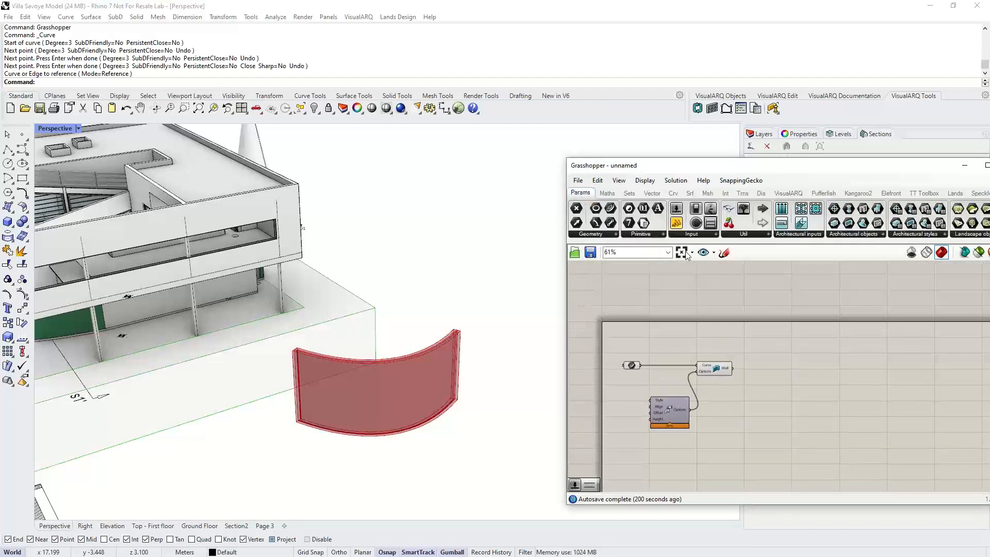
pyautogui.moveTo(710, 222); pyautogui.dragTo(616, 273)
pyautogui.scroll(3, 660, 396)
pyautogui.moveTo(660, 399); pyautogui.dragTo(698, 366, button='right')
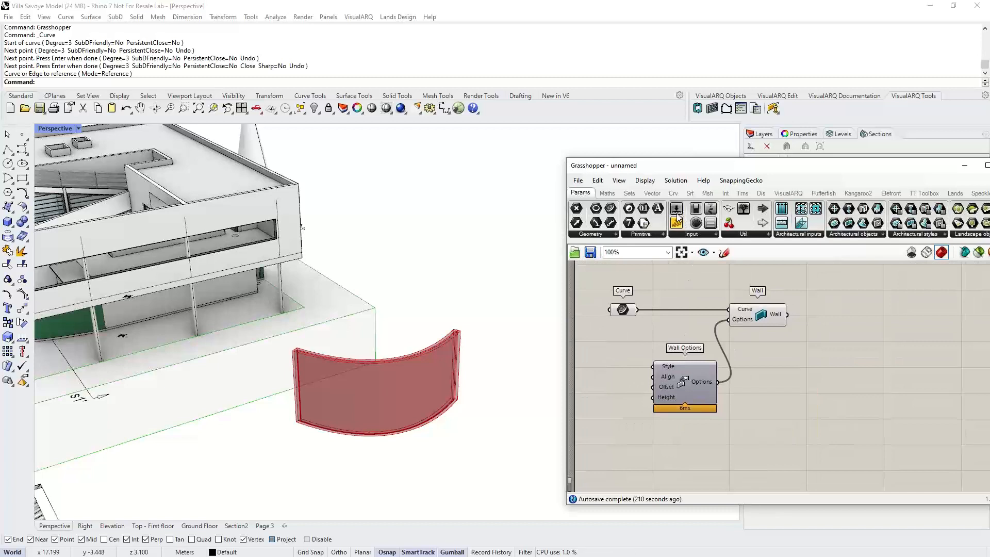
pyautogui.moveTo(676, 223); pyautogui.dragTo(616, 394)
pyautogui.rightClick(616, 394)
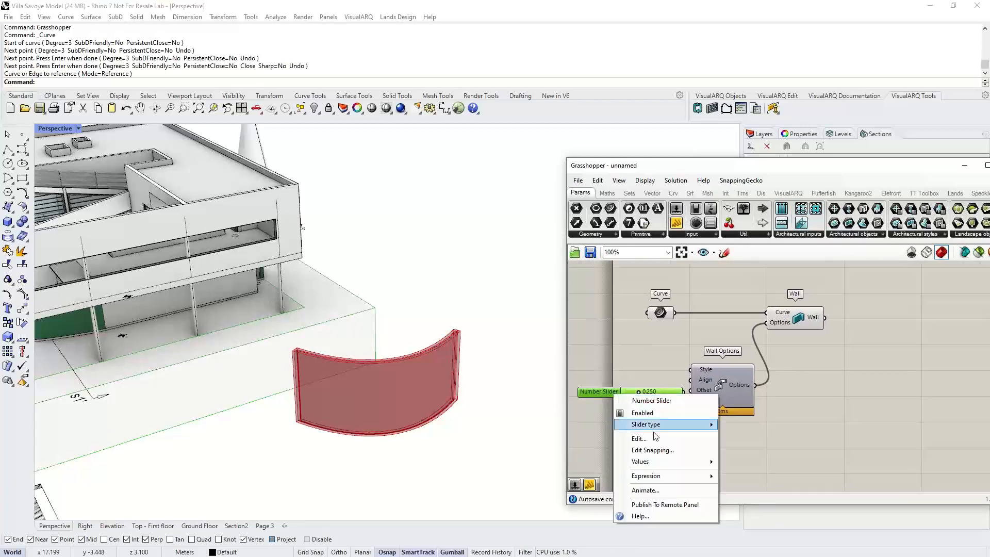
pyautogui.click(655, 436)
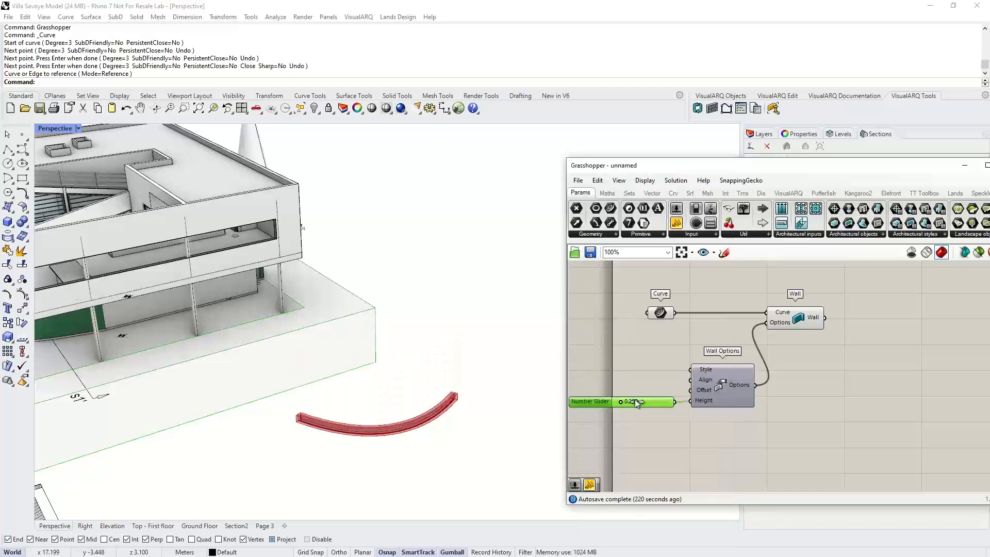
pyautogui.moveTo(635, 399); pyautogui.dragTo(652, 398)
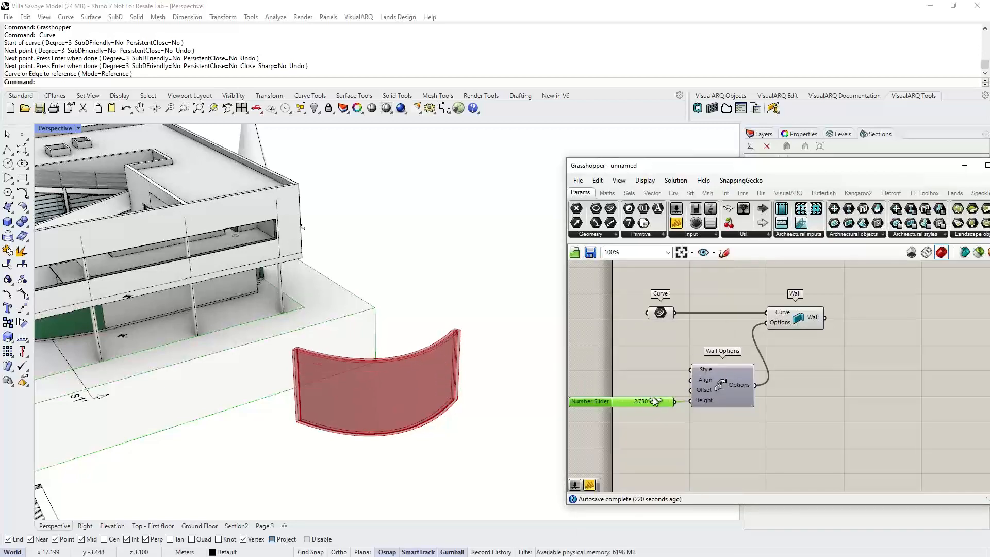
# - Move the end control point of the wall's base curve to lengthen the curved wall
pyautogui.moveTo(442, 371); pyautogui.dragTo(377, 424)
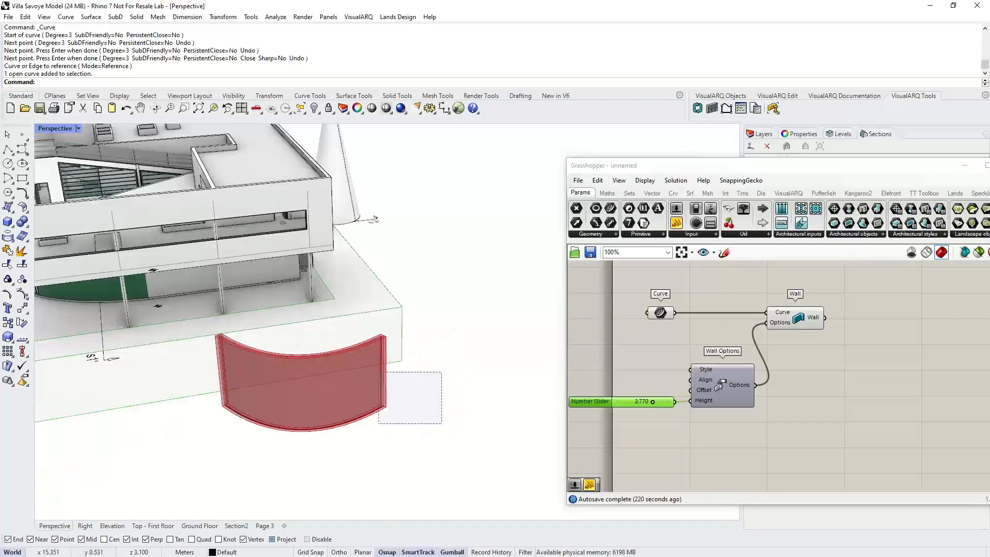
pyautogui.moveTo(418, 406); pyautogui.dragTo(389, 409, button='right')
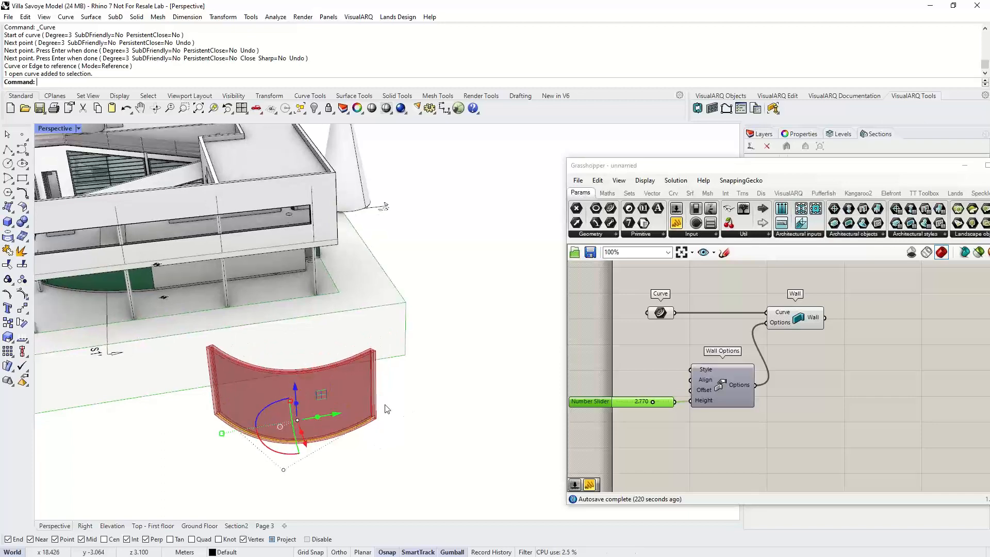
pyautogui.moveTo(375, 419); pyautogui.dragTo(483, 455)
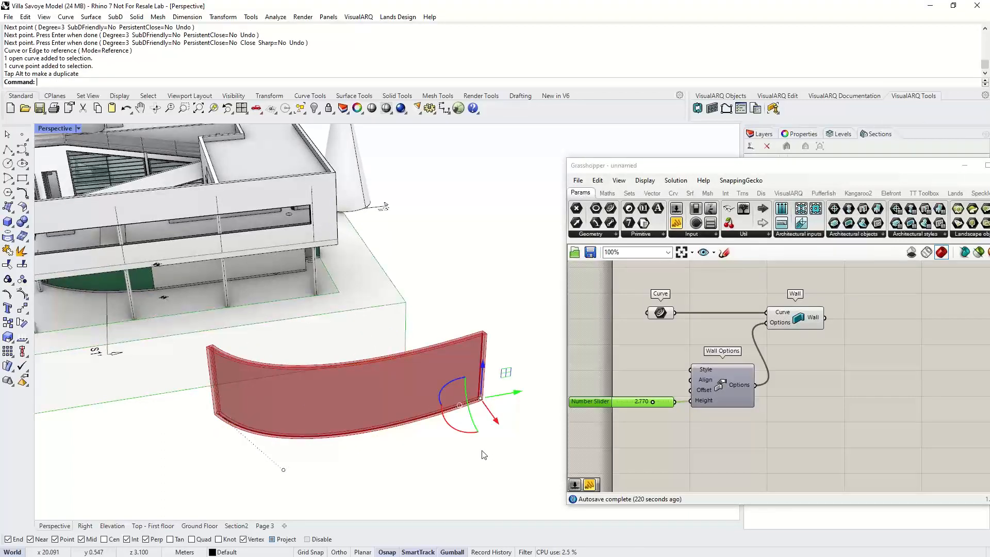
pyautogui.press('Escape')
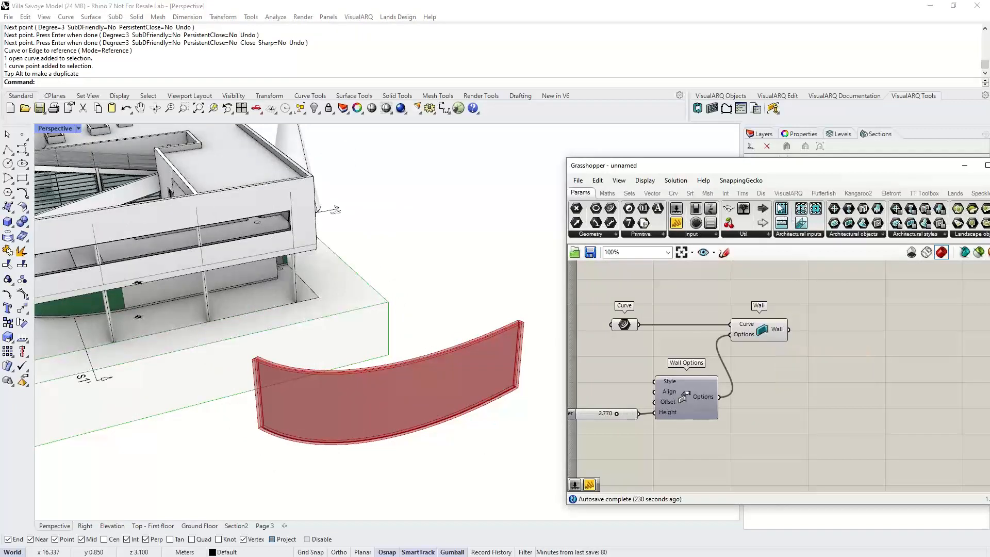
# - Place a VisualARQ Door component and connect the Wall output to its Host input
pyautogui.click(788, 193)
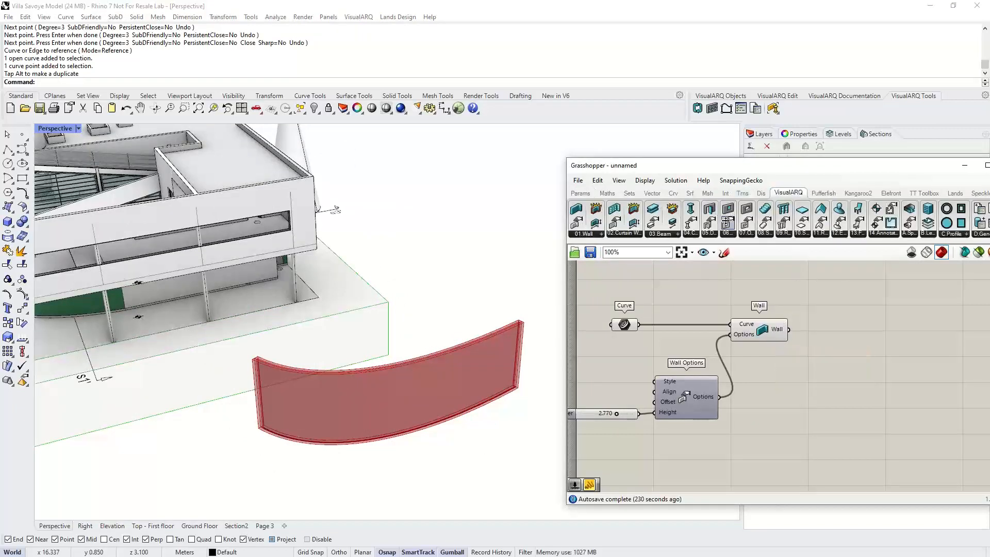
pyautogui.moveTo(888, 360); pyautogui.dragTo(871, 356)
pyautogui.moveTo(871, 355); pyautogui.dragTo(807, 359, button='right')
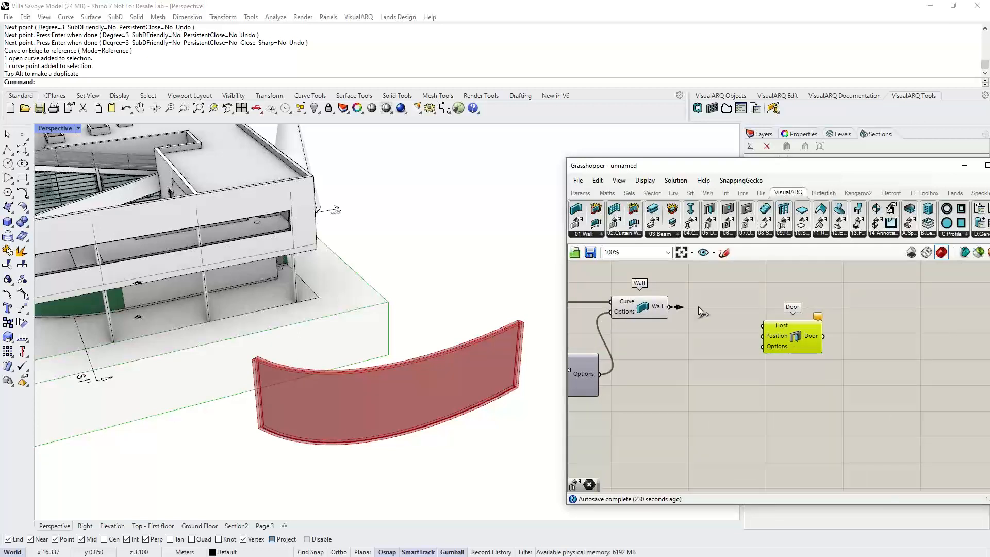
pyautogui.moveTo(734, 303); pyautogui.dragTo(759, 332)
pyautogui.moveTo(760, 336); pyautogui.dragTo(716, 343, button='right')
# - Add a Point On Curve component fed by the wall curve, connect it to the Door Position input, and set it to about 0.488
pyautogui.doubleClick(670, 371)
pyautogui.write('point on cur')
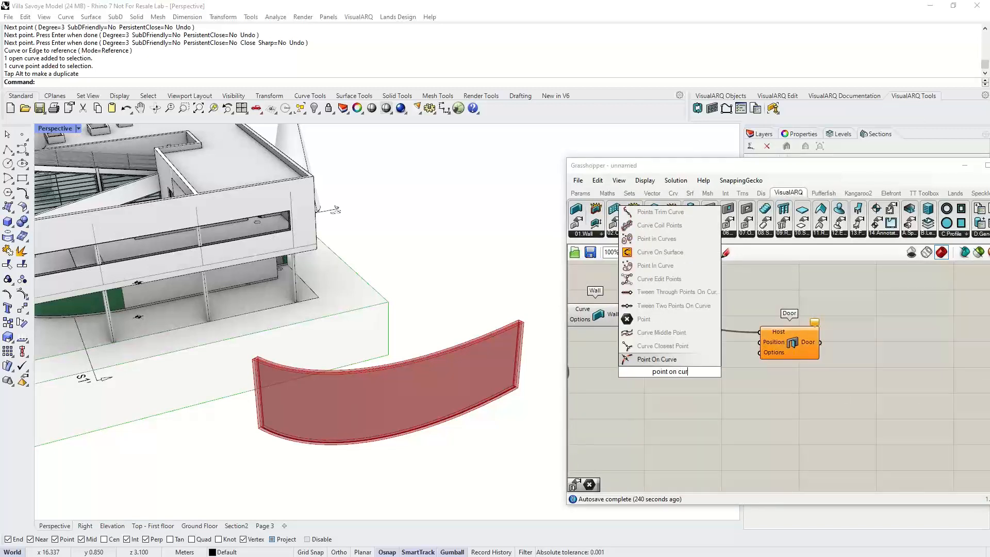
pyautogui.click(659, 360)
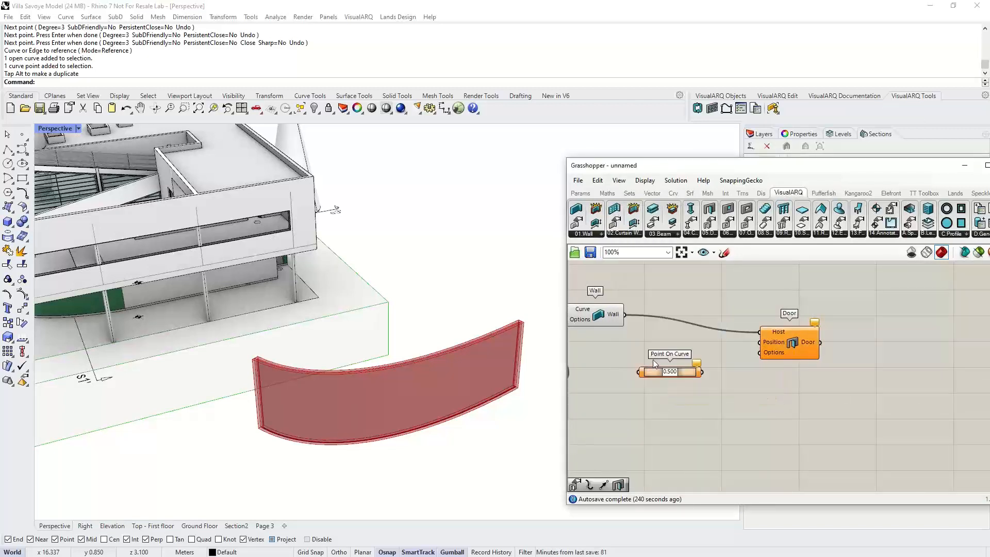
pyautogui.moveTo(669, 371); pyautogui.dragTo(748, 372, button='right')
pyautogui.scroll(-1, 748, 372)
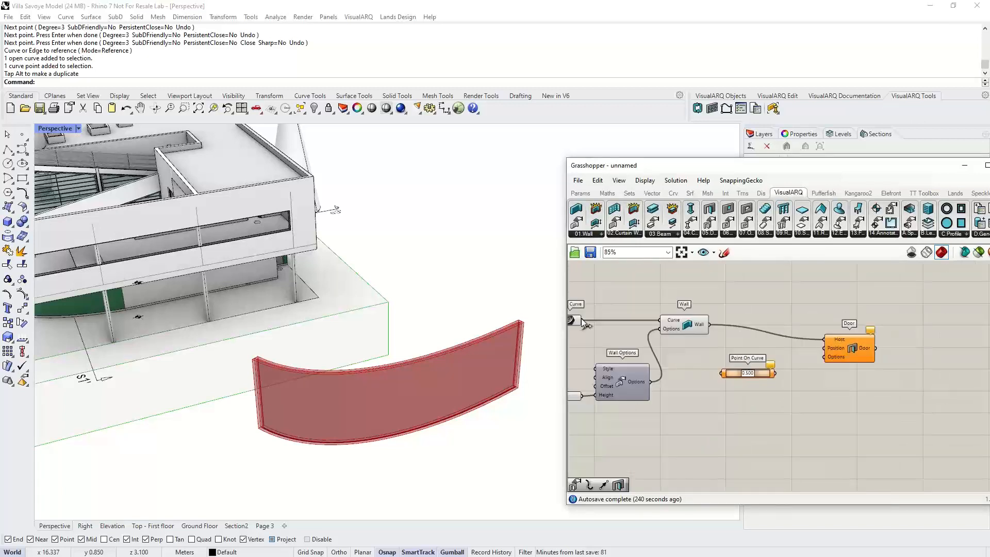
pyautogui.moveTo(582, 320); pyautogui.dragTo(812, 341)
pyautogui.scroll(2, 771, 366)
pyautogui.moveTo(709, 376)
pyautogui.mouseDown()
pyautogui.moveTo(719, 378)
pyautogui.moveTo(709, 379)
pyautogui.mouseUp()
pyautogui.moveTo(800, 393); pyautogui.dragTo(716, 366, button='right')
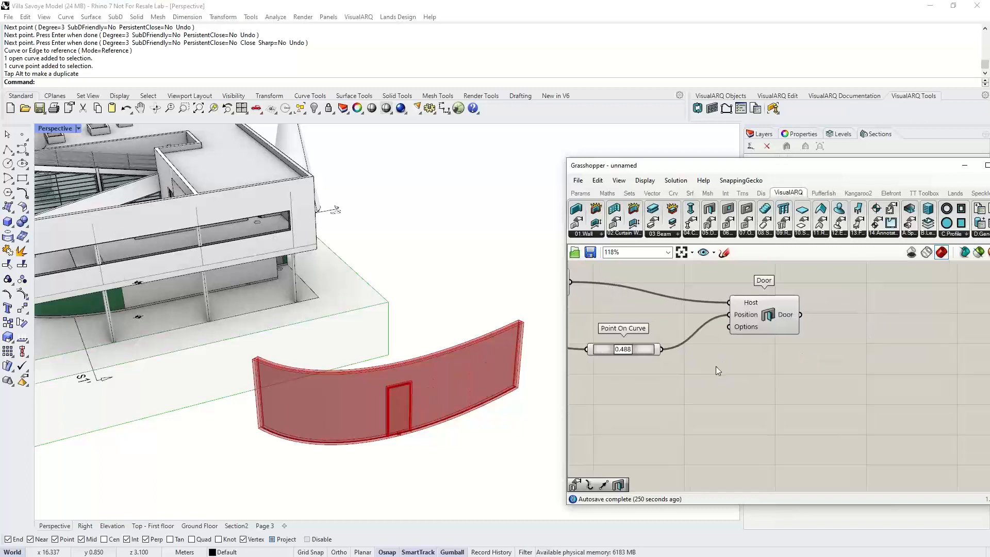
# - Add a Door Options component and connect its output to the Door component's Options input
pyautogui.moveTo(768, 316); pyautogui.dragTo(787, 351)
pyautogui.moveTo(728, 384); pyautogui.dragTo(758, 354, button='right')
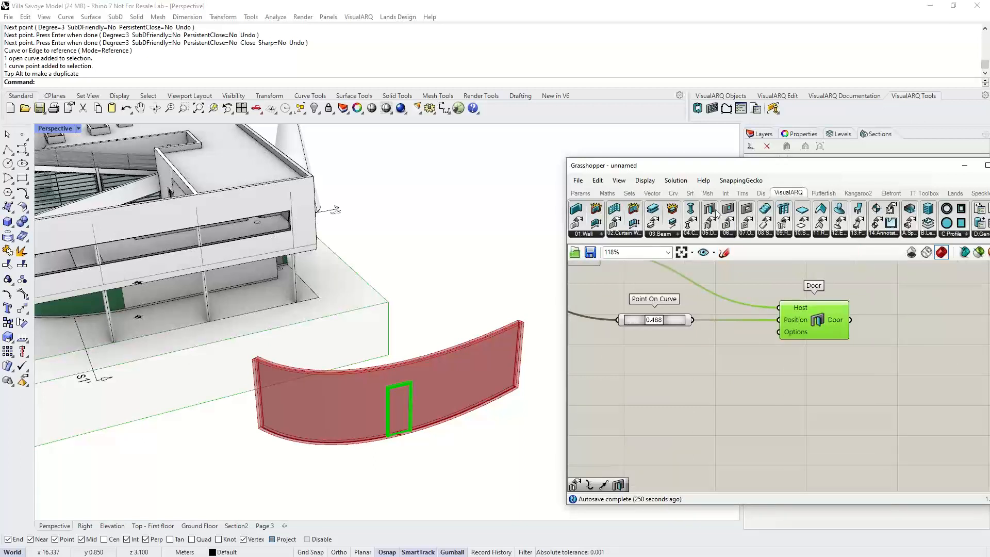
pyautogui.click(710, 241)
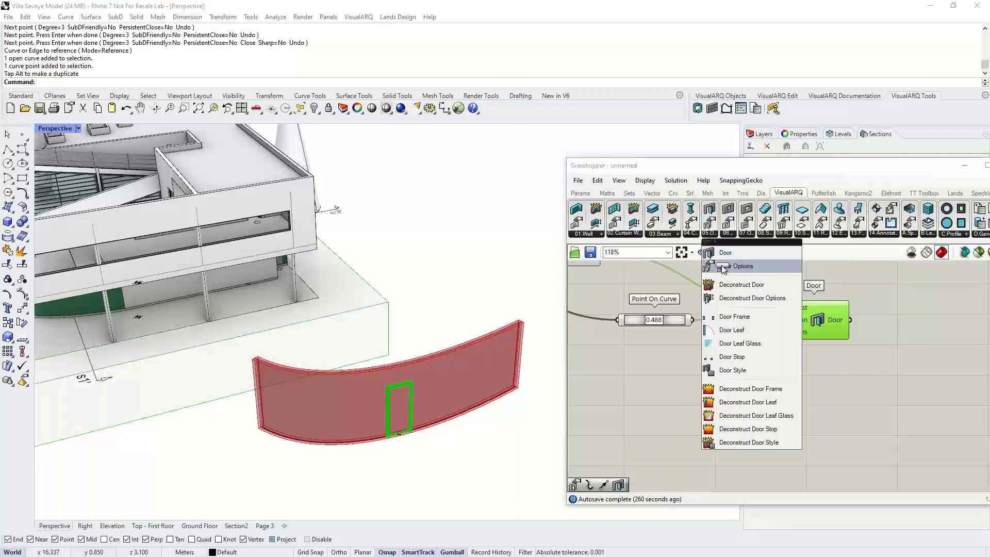
pyautogui.moveTo(724, 267); pyautogui.dragTo(722, 396)
pyautogui.moveTo(781, 378); pyautogui.dragTo(846, 314)
pyautogui.moveTo(766, 370); pyautogui.dragTo(828, 345, button='right')
pyautogui.moveTo(801, 377); pyautogui.dragTo(797, 409)
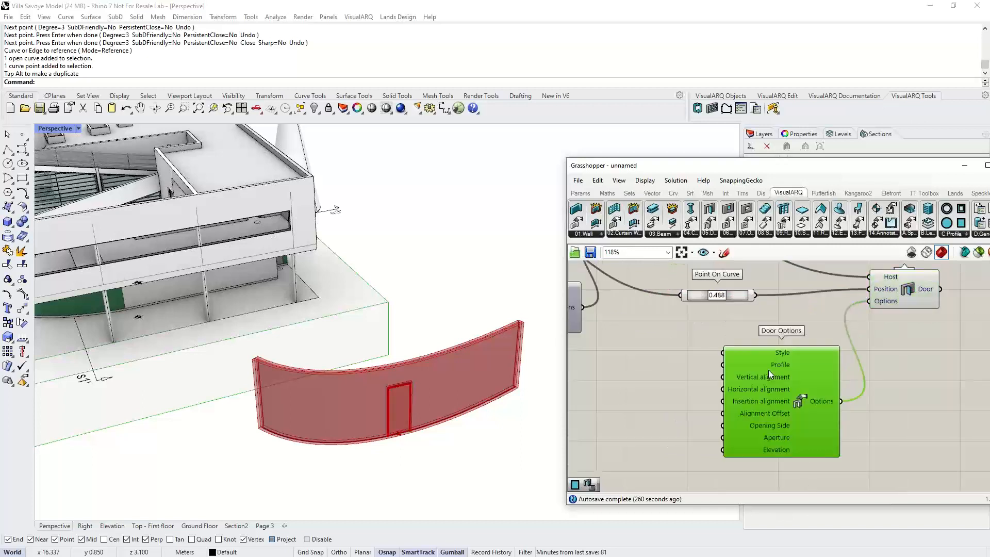
pyautogui.moveTo(734, 352); pyautogui.dragTo(772, 354, button='right')
pyautogui.rightClick(771, 354)
pyautogui.click(740, 356)
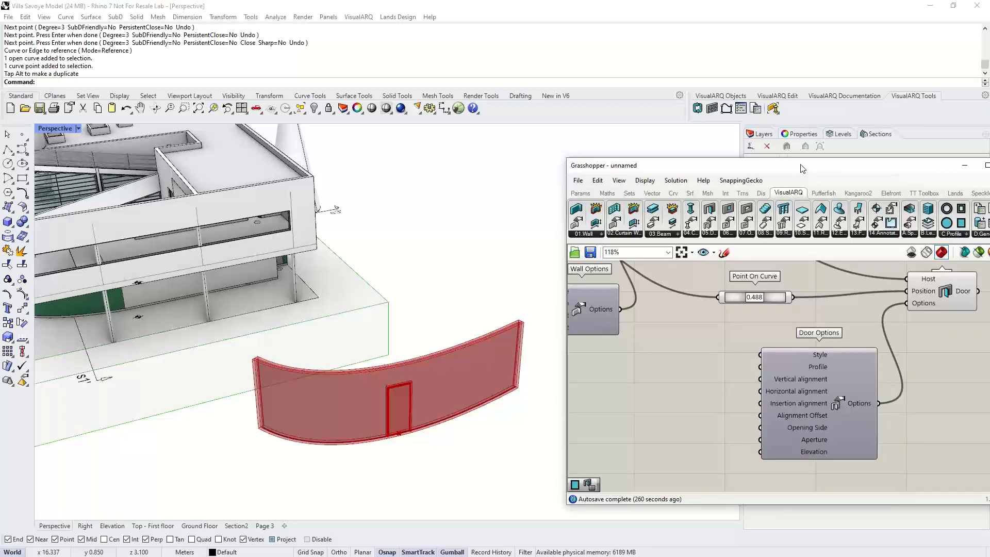
# - Add a Door Style parameter and set its style to Bifold Door Multi-Leaf
pyautogui.moveTo(800, 169); pyautogui.dragTo(733, 161)
pyautogui.click(512, 186)
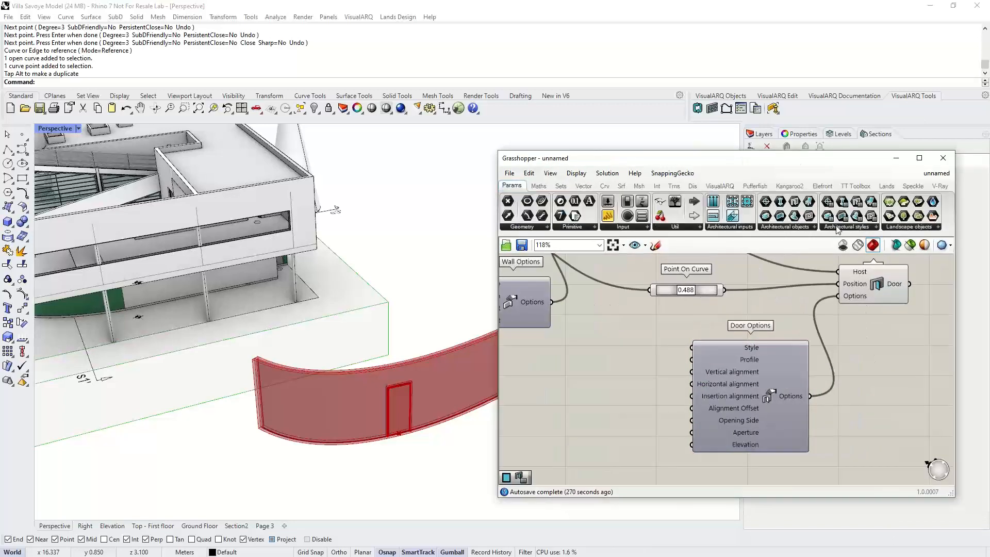
pyautogui.click(846, 227)
pyautogui.moveTo(851, 273); pyautogui.dragTo(630, 355)
pyautogui.rightClick(630, 355)
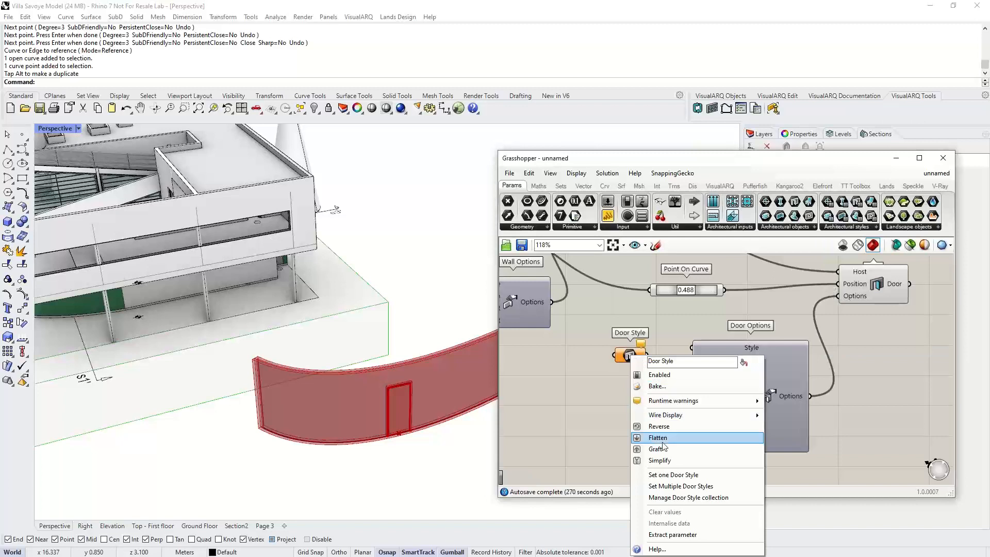
pyautogui.click(664, 474)
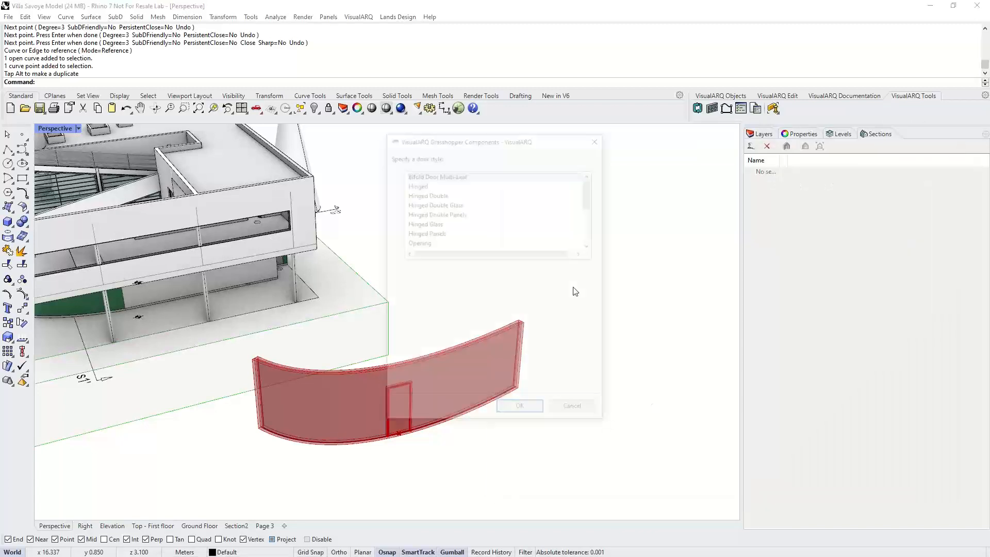
pyautogui.click(434, 195)
pyautogui.click(427, 175)
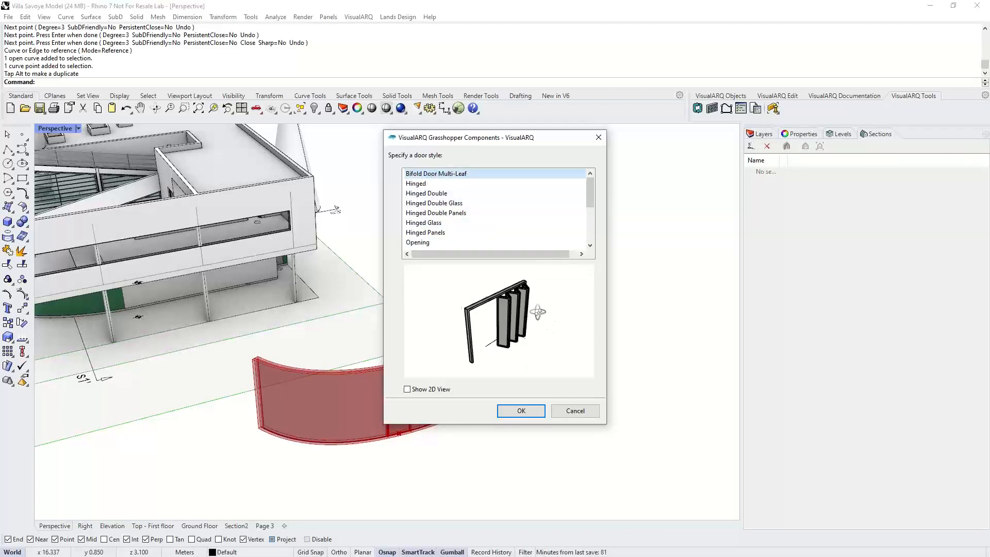
pyautogui.moveTo(538, 312); pyautogui.dragTo(481, 281)
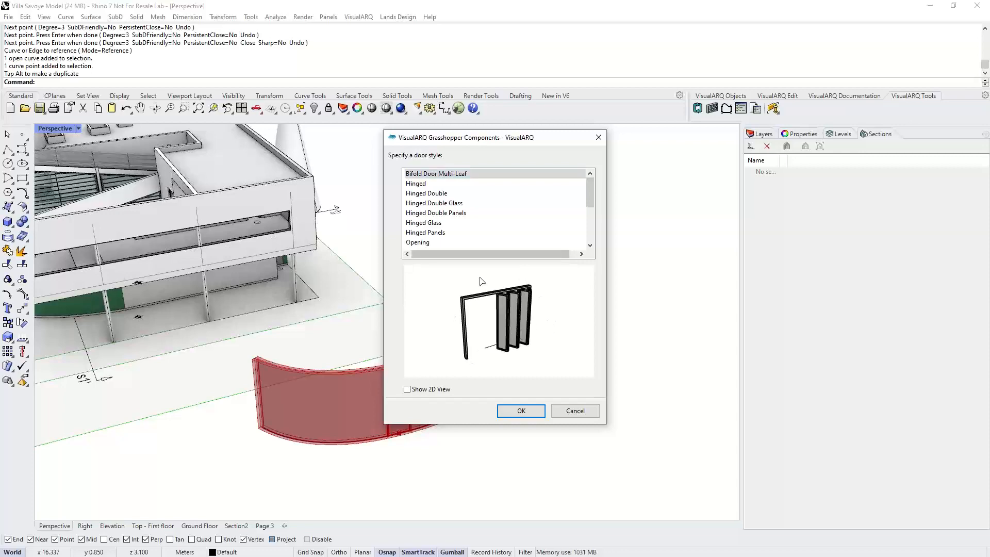
pyautogui.click(530, 413)
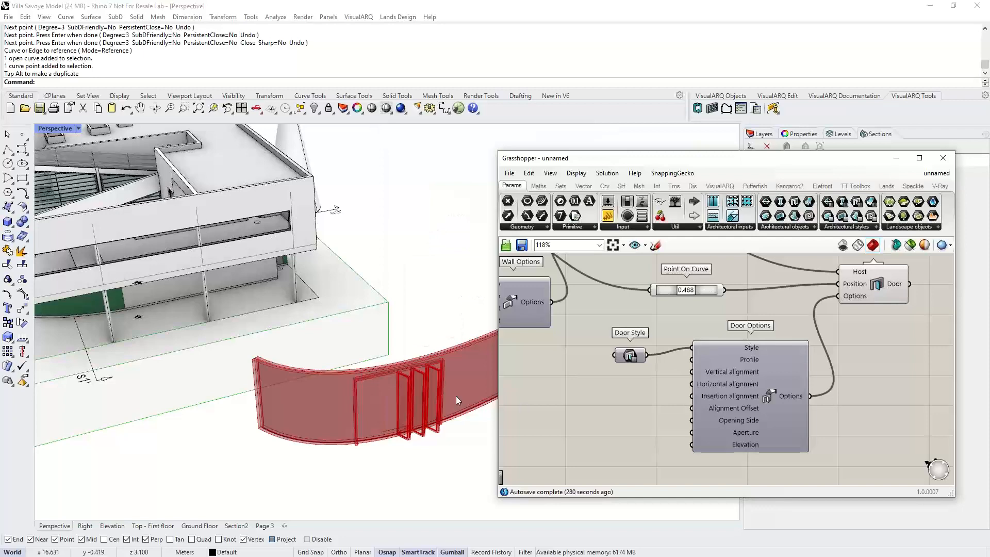
pyautogui.moveTo(455, 396); pyautogui.dragTo(352, 430, button='right')
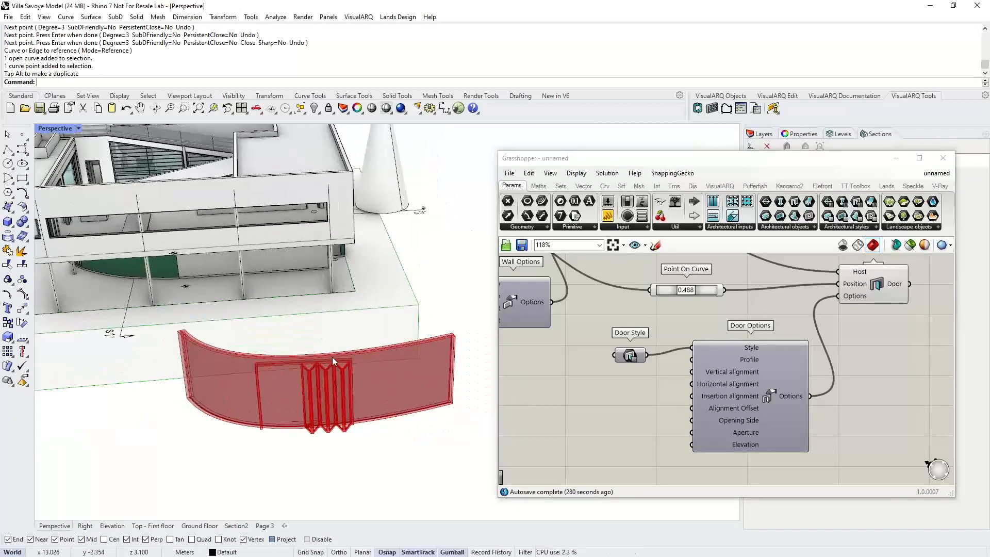
# - Connect the Door Style parameter to the Style input of Door Options
pyautogui.click(648, 395)
pyautogui.moveTo(635, 355); pyautogui.dragTo(636, 353)
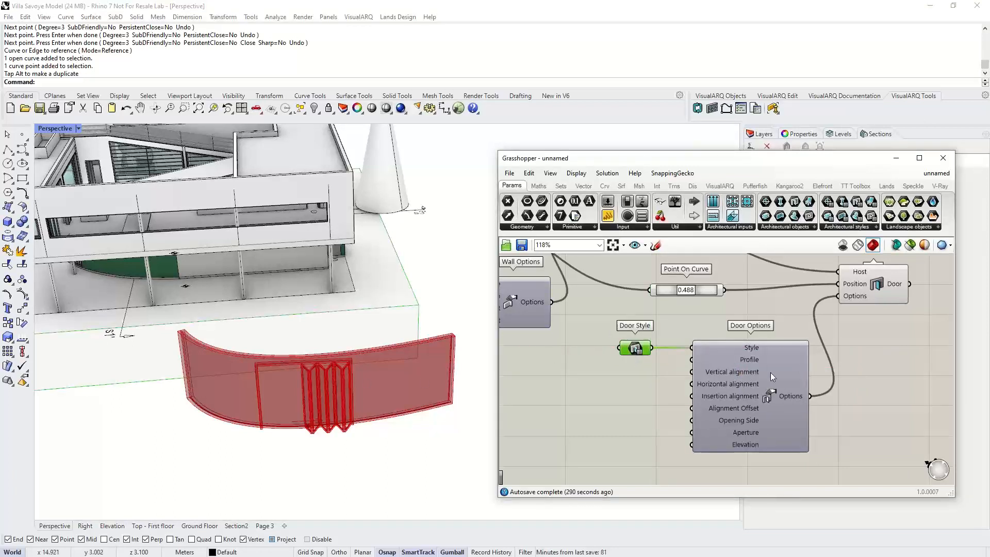
pyautogui.moveTo(762, 327); pyautogui.dragTo(779, 357, button='right')
pyautogui.moveTo(702, 322); pyautogui.dragTo(701, 323)
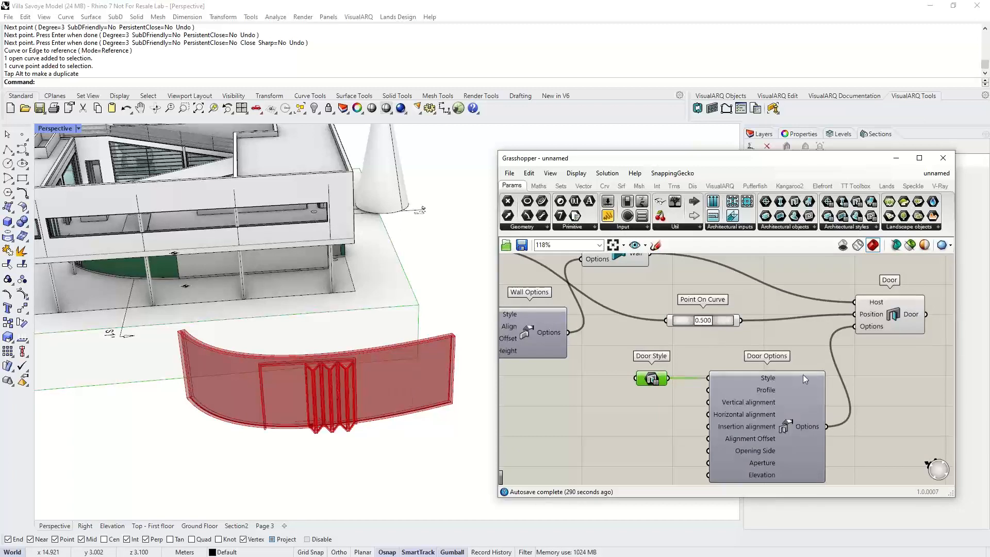
pyautogui.scroll(-2, 802, 374)
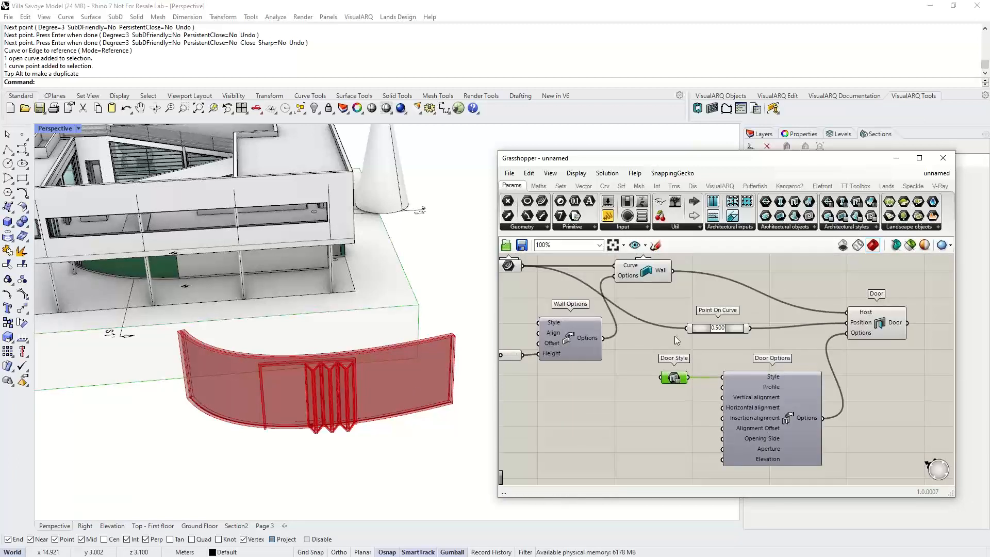
# - Change the Door Style parameter's style to Hinged
pyautogui.rightClick(676, 379)
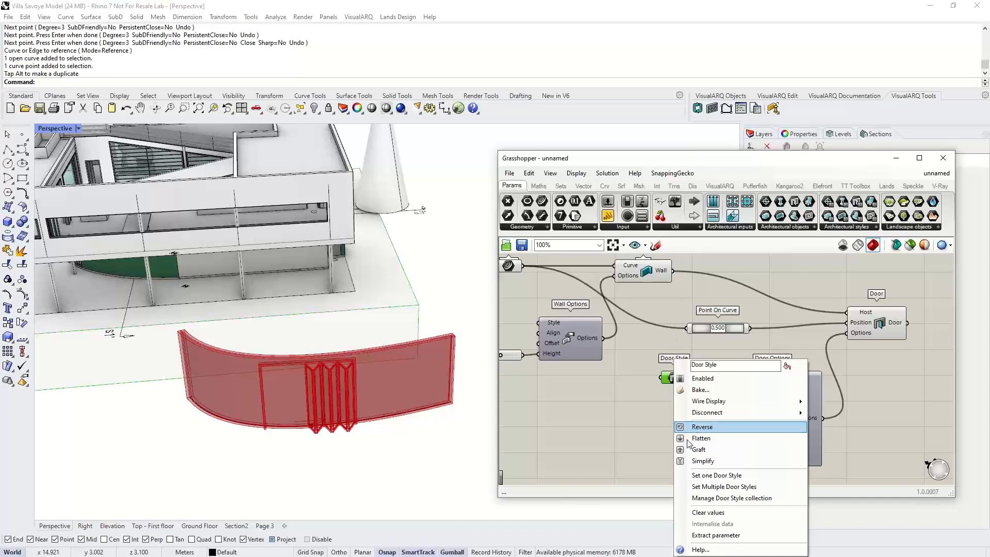
pyautogui.click(705, 476)
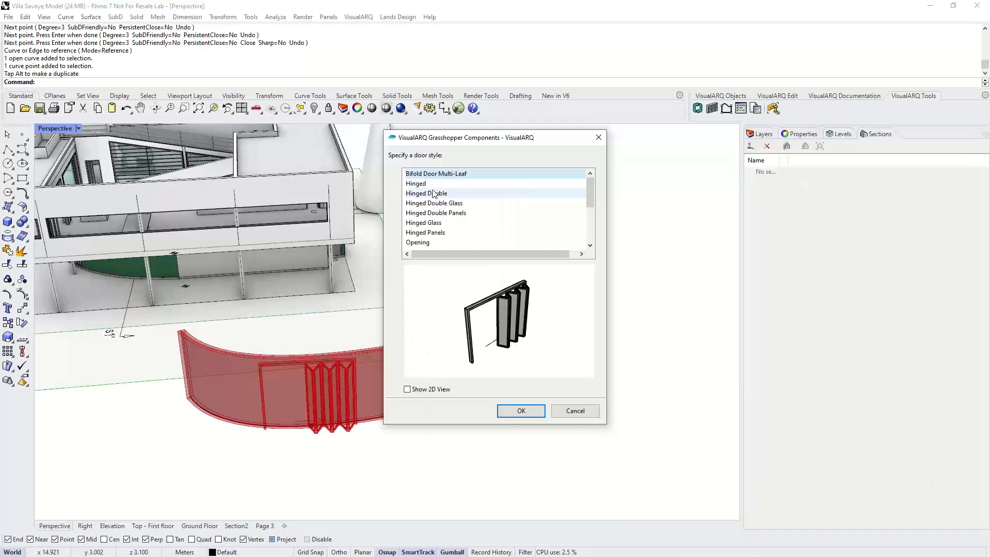
pyautogui.click(420, 184)
pyautogui.click(532, 412)
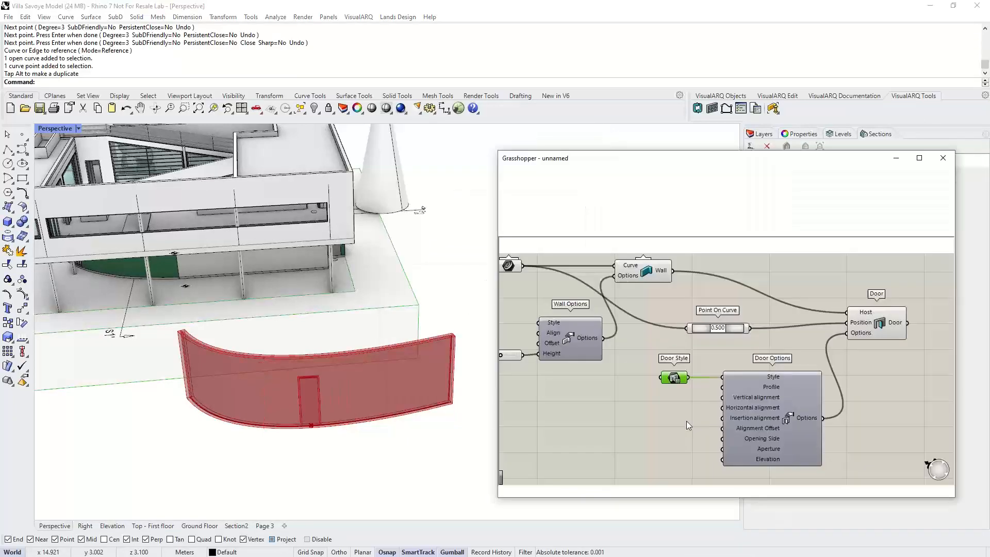
pyautogui.click(688, 421)
pyautogui.moveTo(719, 413); pyautogui.dragTo(711, 408, button='right')
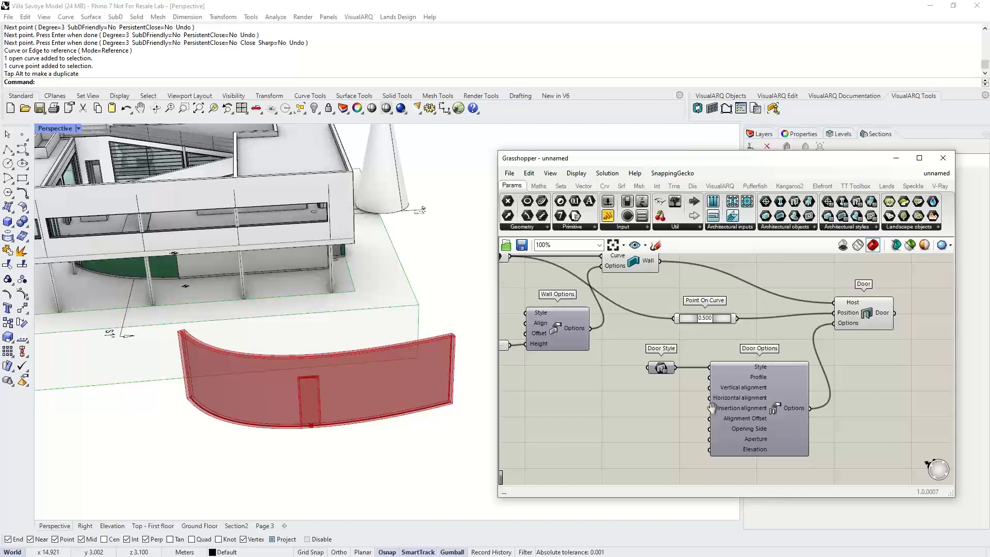
pyautogui.moveTo(711, 408); pyautogui.dragTo(709, 408, button='right')
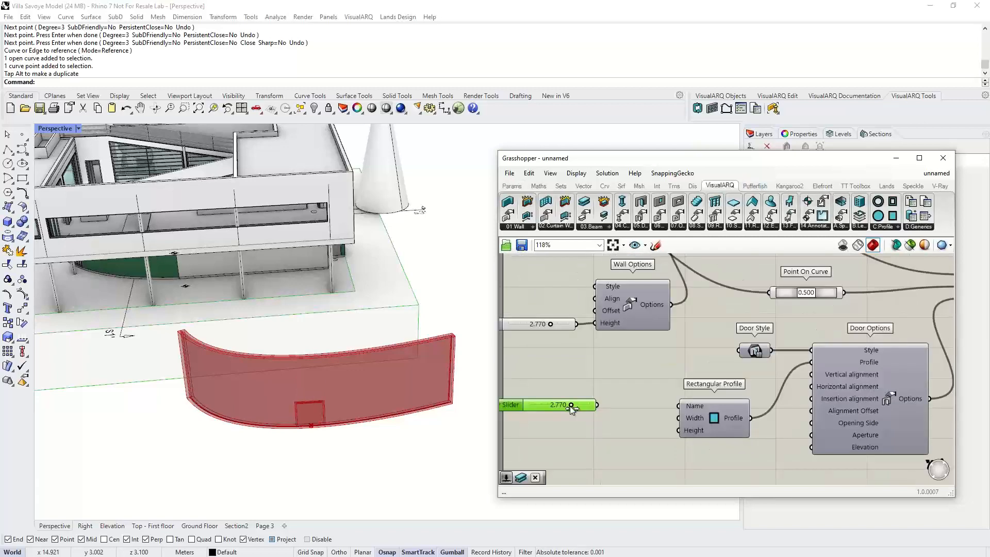
# - Add a Custom Profile component from the VisualARQ components to the canvas
pyautogui.click(897, 227)
pyautogui.moveTo(891, 414); pyautogui.dragTo(636, 460)
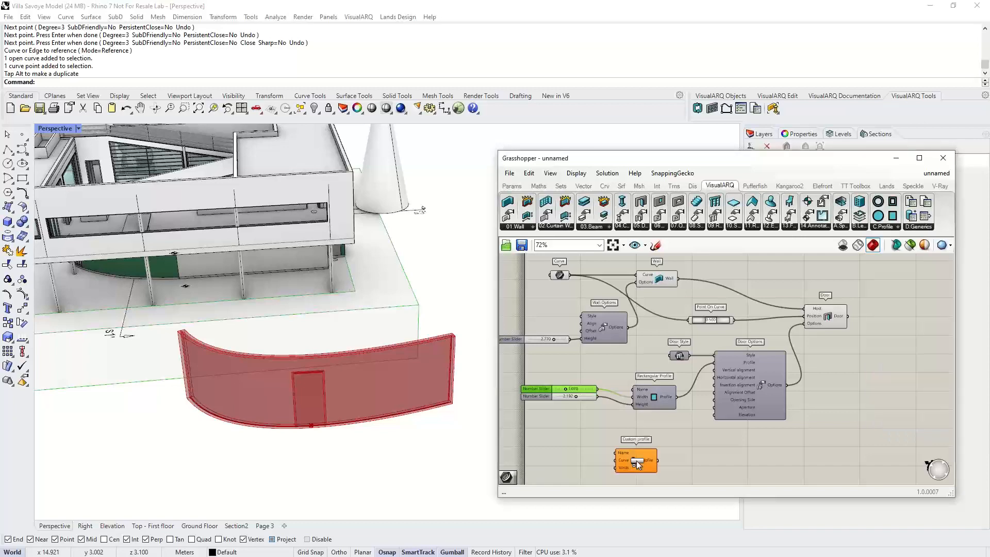
# - Draw a closed freeform curve in the Rhino viewport beside the curved wall to use as a door profile
pyautogui.moveTo(636, 460); pyautogui.dragTo(626, 379, button='right')
pyautogui.scroll(2, 626, 379)
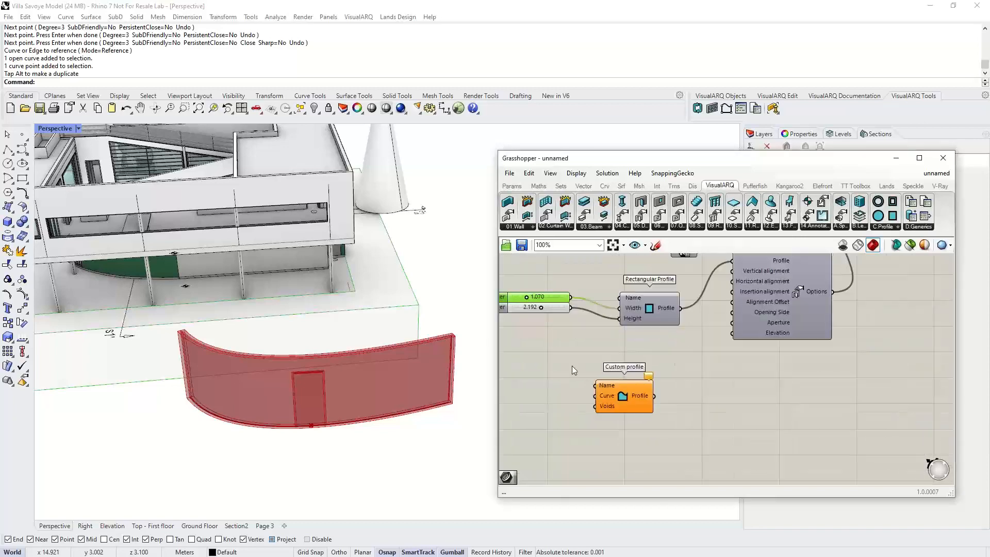
pyautogui.click(17, 149)
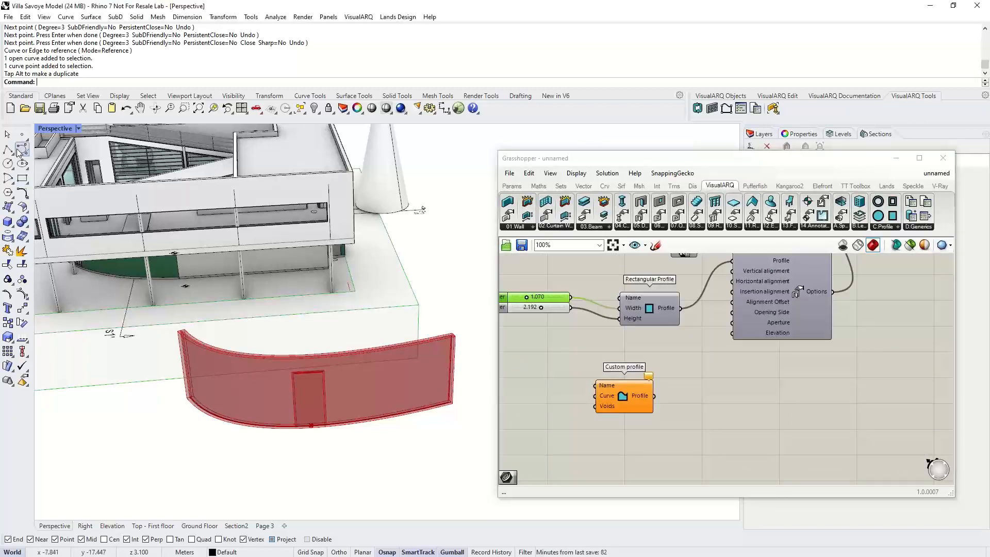
pyautogui.scroll(-5, 258, 381)
pyautogui.moveTo(276, 400); pyautogui.dragTo(330, 439, button='right')
pyautogui.click(370, 442)
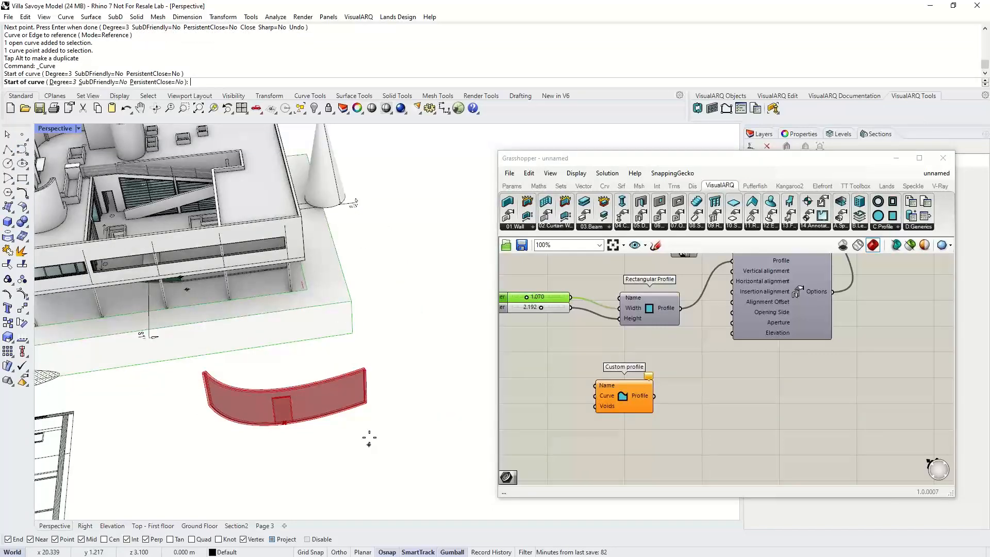
pyautogui.click(379, 401)
pyautogui.click(407, 428)
pyautogui.click(397, 466)
pyautogui.click(369, 444)
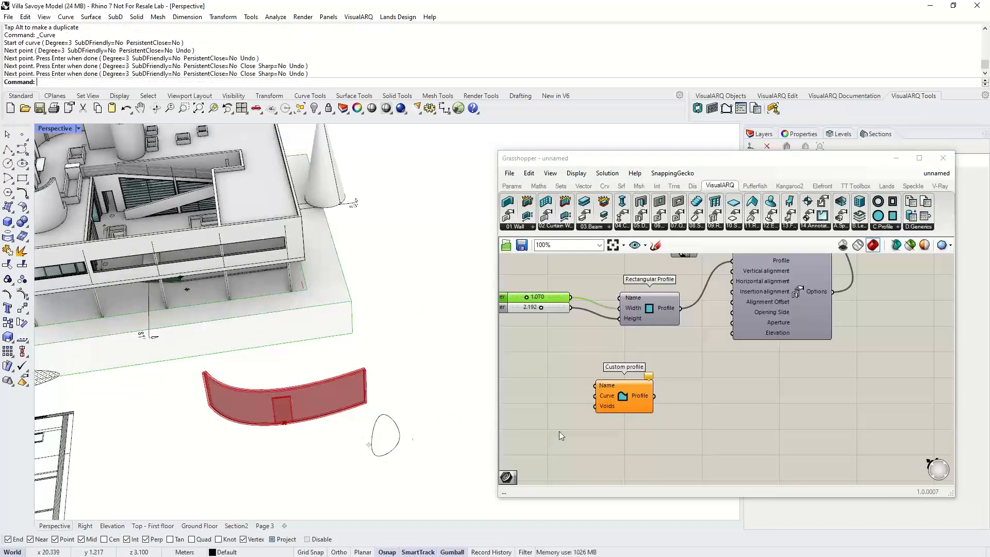
# - Add a Curve parameter to the canvas and set it to the newly drawn closed curve
pyautogui.click(559, 431)
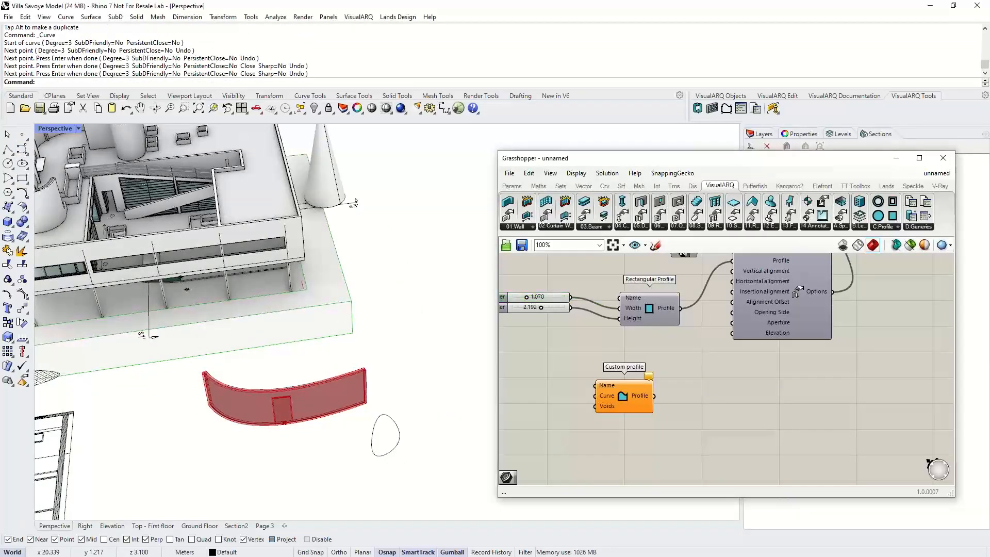
pyautogui.write('Rv')
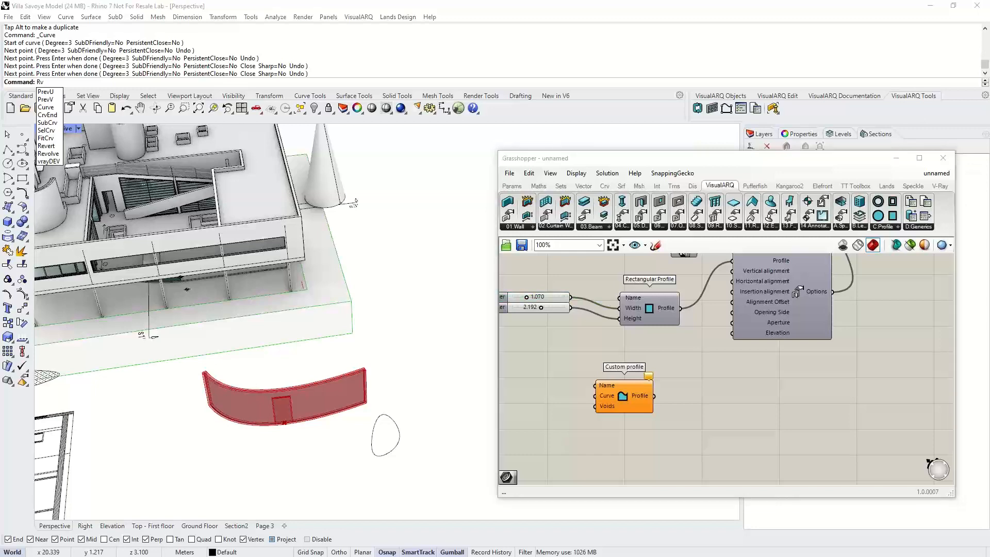
pyautogui.doubleClick(559, 431)
pyautogui.write('crv')
pyautogui.press('Return')
pyautogui.rightClick(557, 431)
pyautogui.click(586, 474)
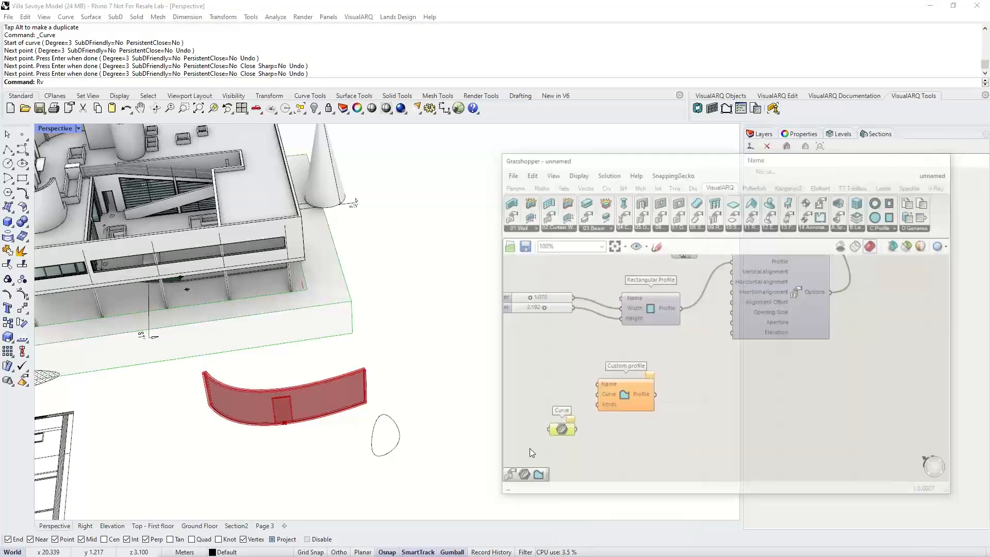
pyautogui.click(399, 438)
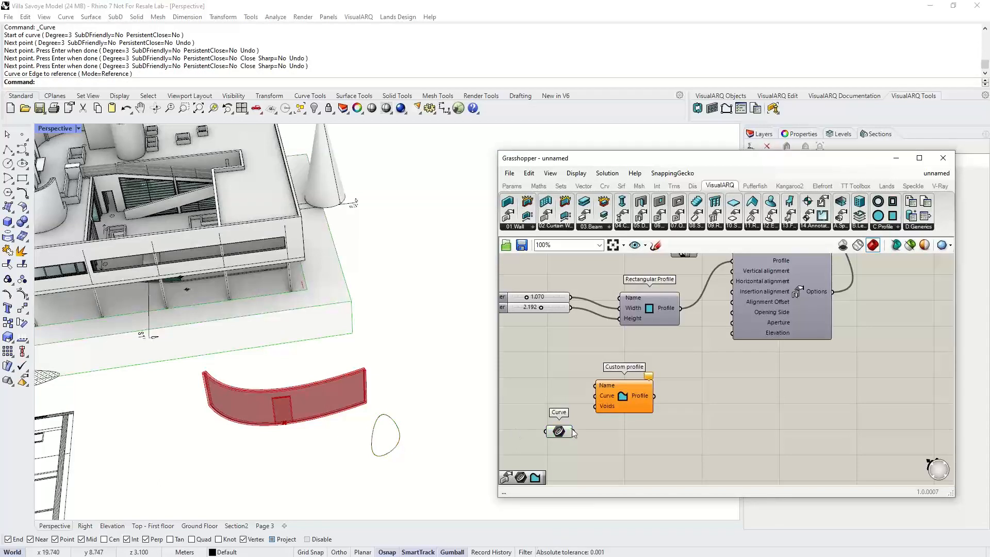
# - Connect the Curve parameter to Custom Profile's Curve input and its Profile output to Door Options' Profile input
pyautogui.moveTo(573, 431); pyautogui.dragTo(596, 396)
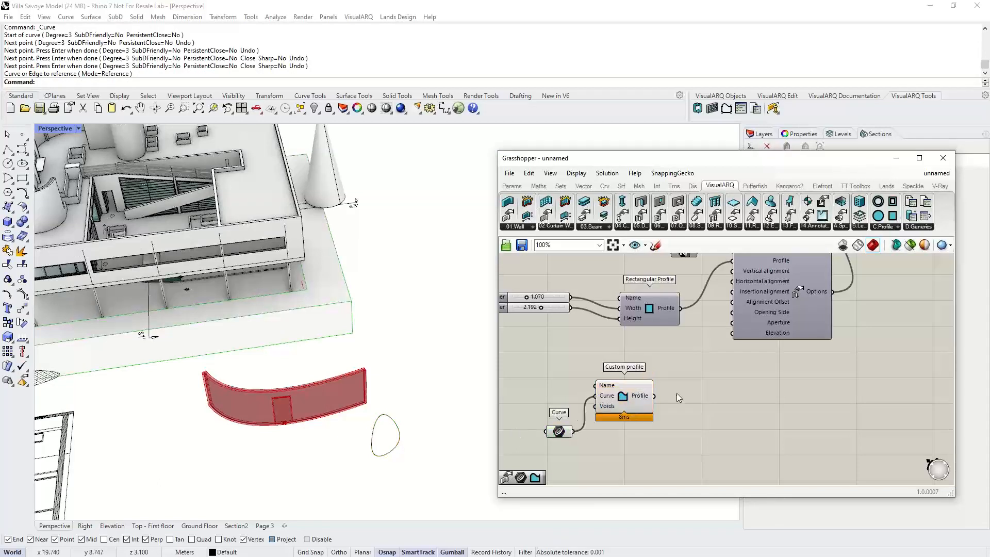
pyautogui.moveTo(676, 393); pyautogui.dragTo(661, 420, button='right')
pyautogui.moveTo(638, 422); pyautogui.dragTo(717, 288)
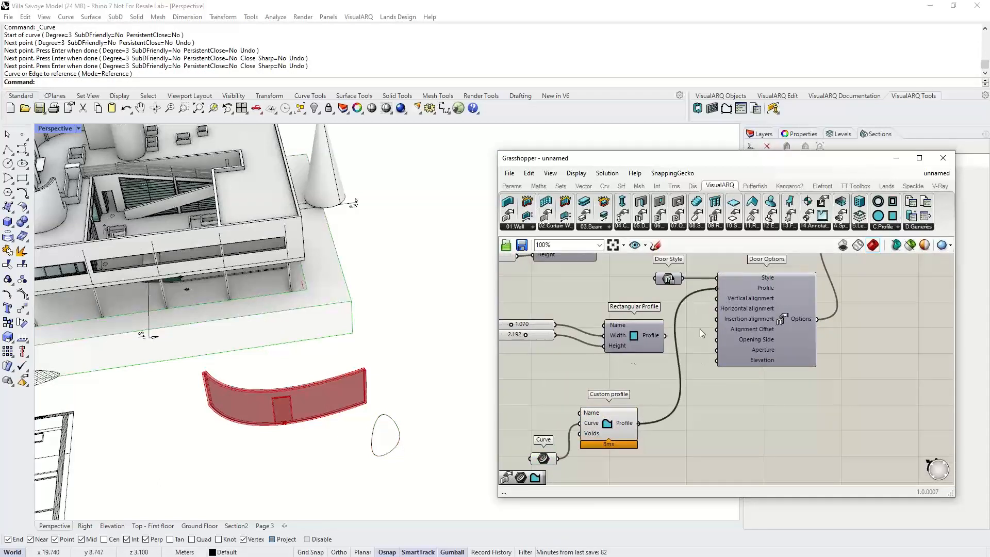
# - Move the profile curve in the viewport to reshape the door opening
pyautogui.moveTo(287, 392); pyautogui.dragTo(426, 372, button='right')
pyautogui.click(468, 408)
pyautogui.moveTo(426, 372); pyautogui.dragTo(466, 407)
pyautogui.scroll(-3, 731, 425)
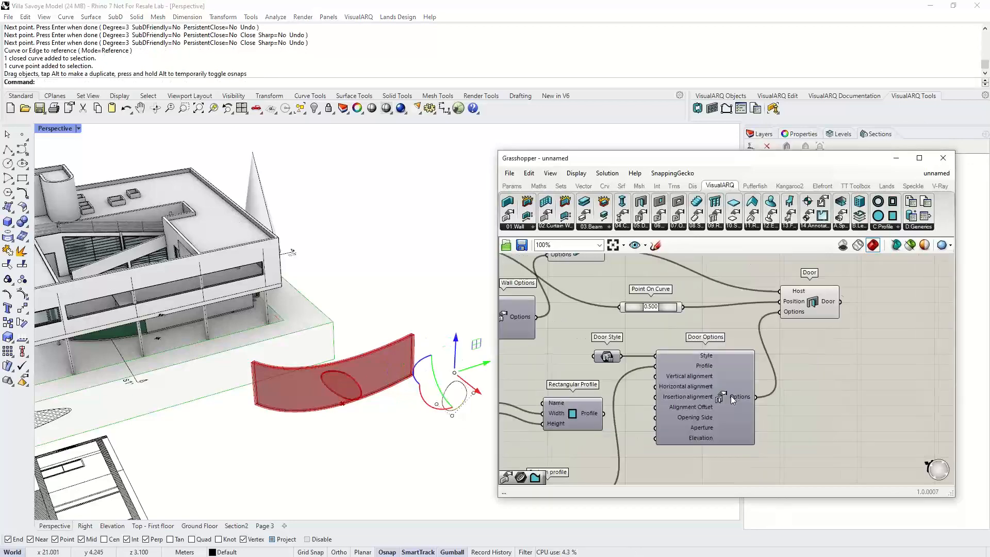
# - Select the Wall and Door components and bake them into the Rhino model
pyautogui.click(622, 313)
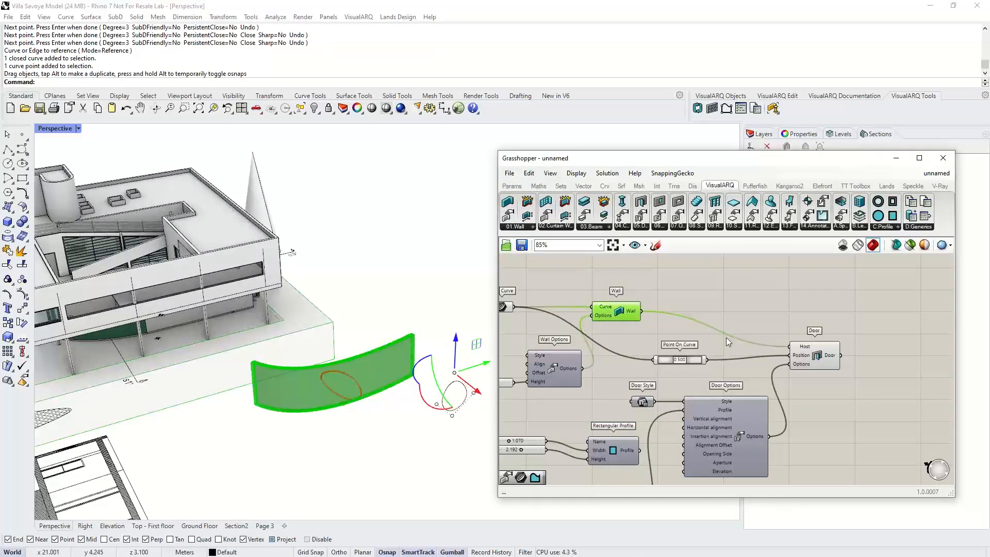
pyautogui.keyDown('shift'); pyautogui.click(807, 353); pyautogui.keyUp('shift')
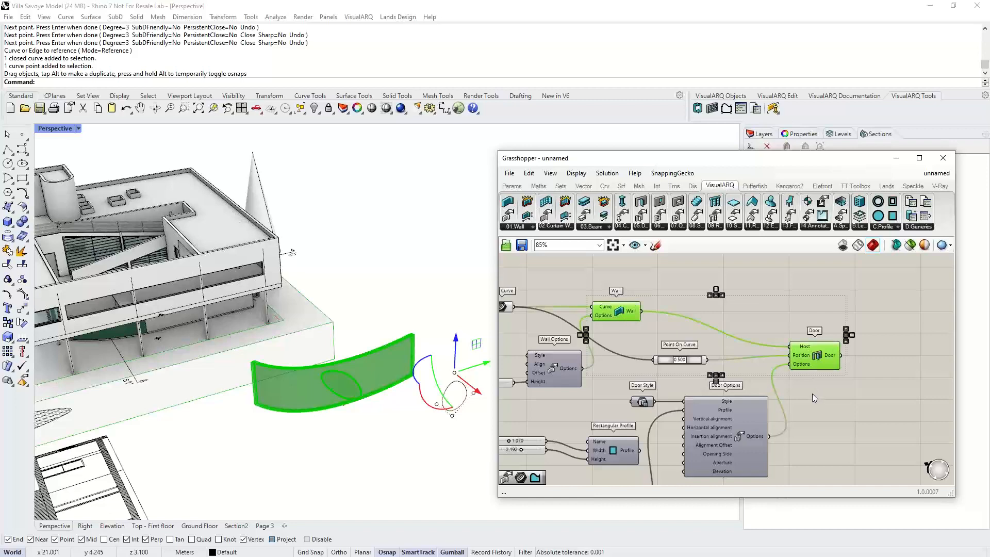
pyautogui.middleClick(821, 363)
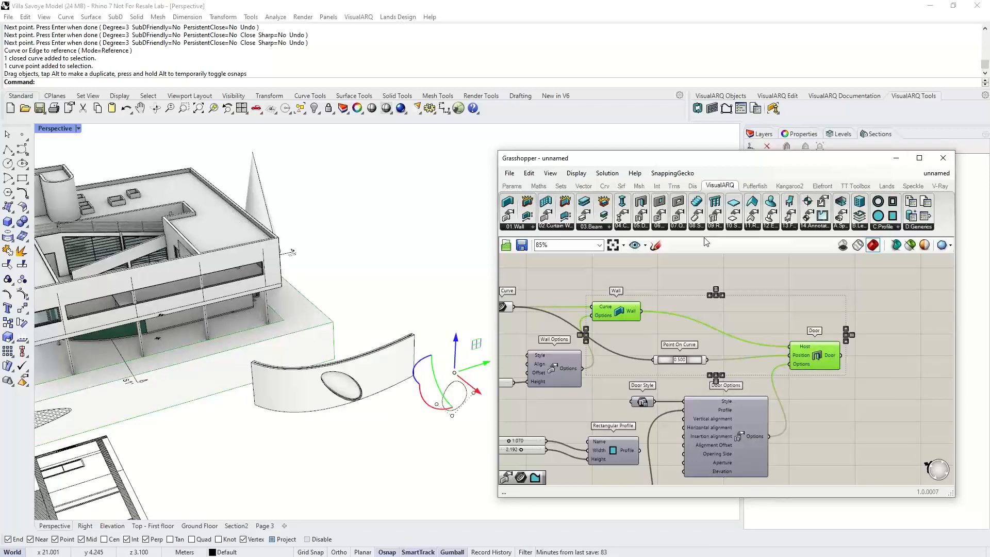
# - Select the baked wall and door in the viewport and inspect their properties
pyautogui.click(394, 358)
pyautogui.click(794, 134)
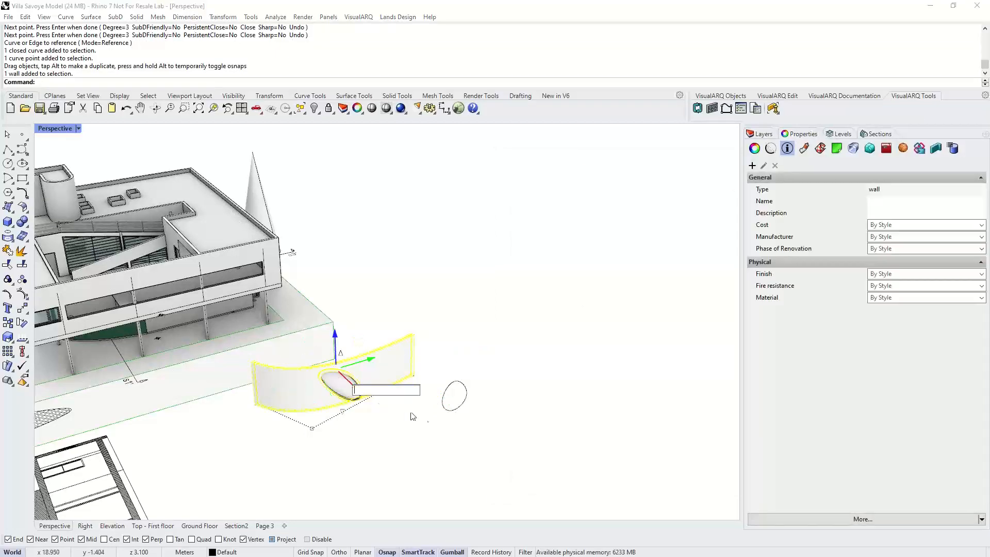
pyautogui.click(442, 438)
pyautogui.scroll(3, 348, 395)
pyautogui.click(348, 395)
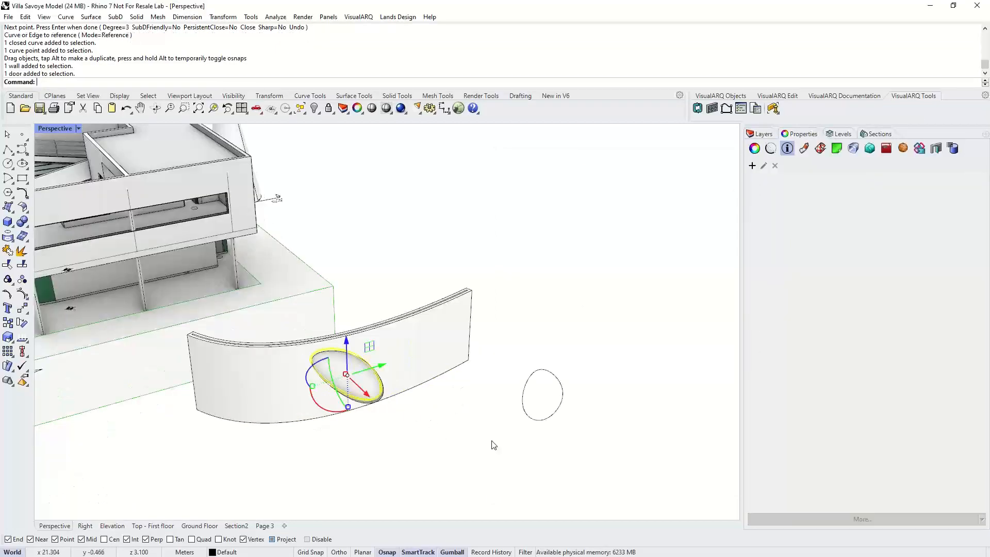
pyautogui.click(506, 279)
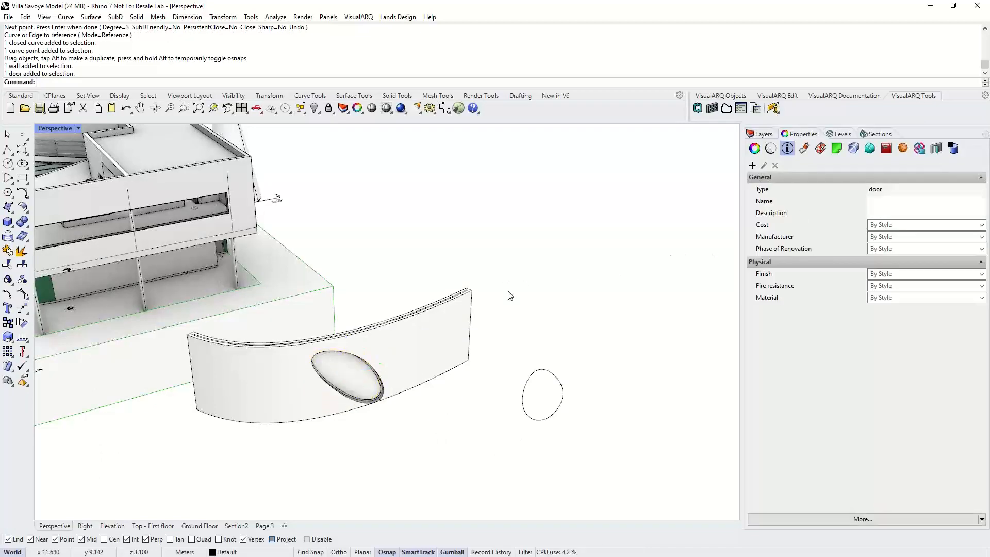
pyautogui.scroll(-5, 500, 304)
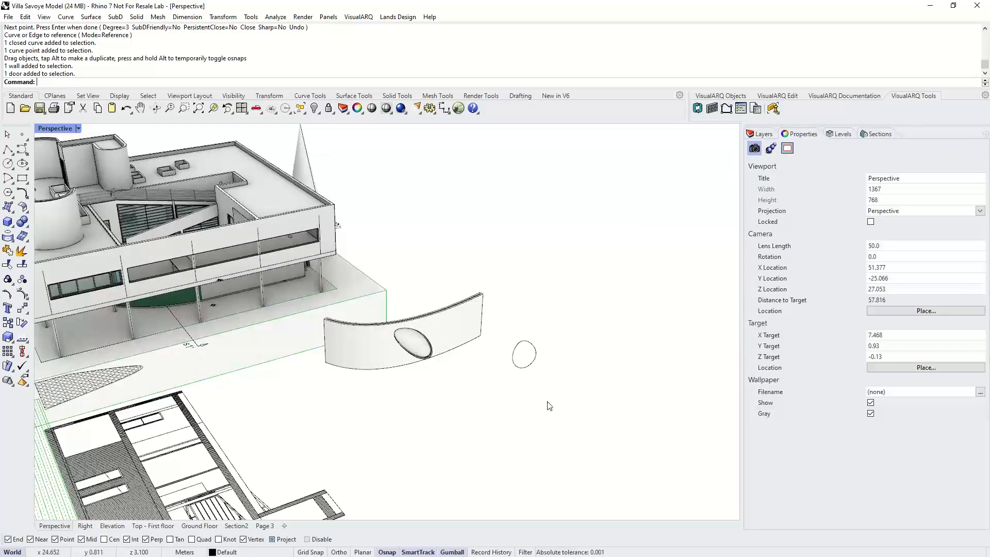
# - Reopen Grasshopper and open the recent definition Domino Demo 2
pyautogui.write('Grasshopper')
pyautogui.press('Return')
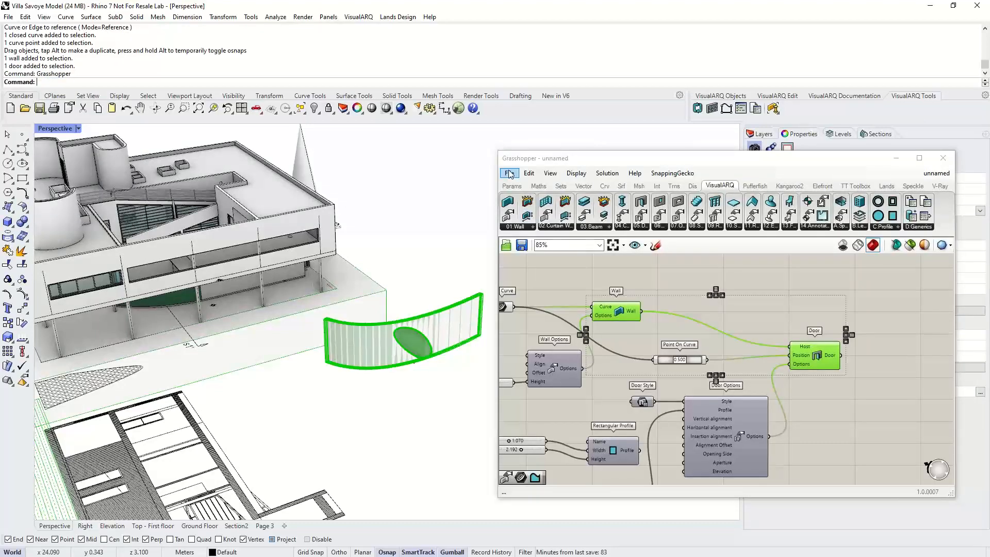
pyautogui.click(509, 174)
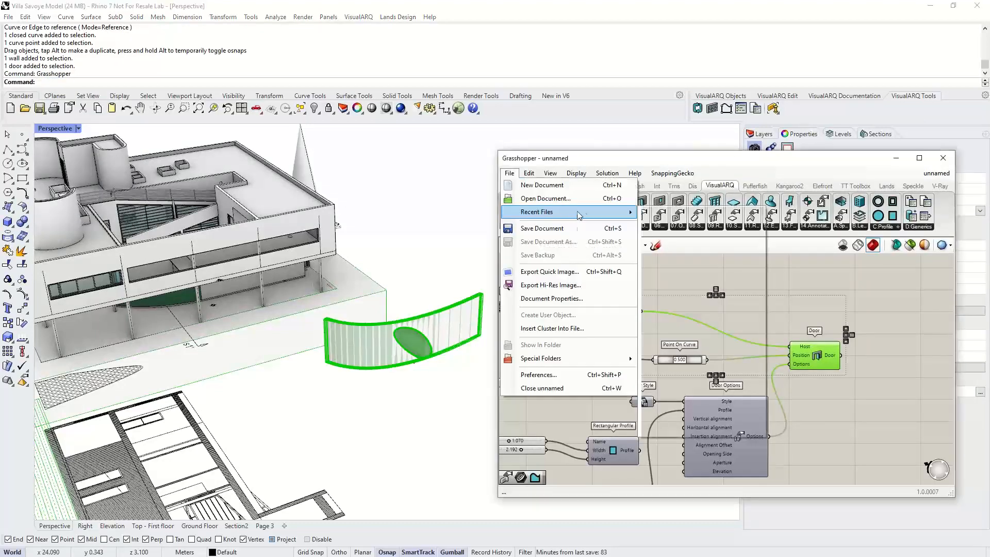
pyautogui.moveTo(578, 213)
pyautogui.click(691, 263)
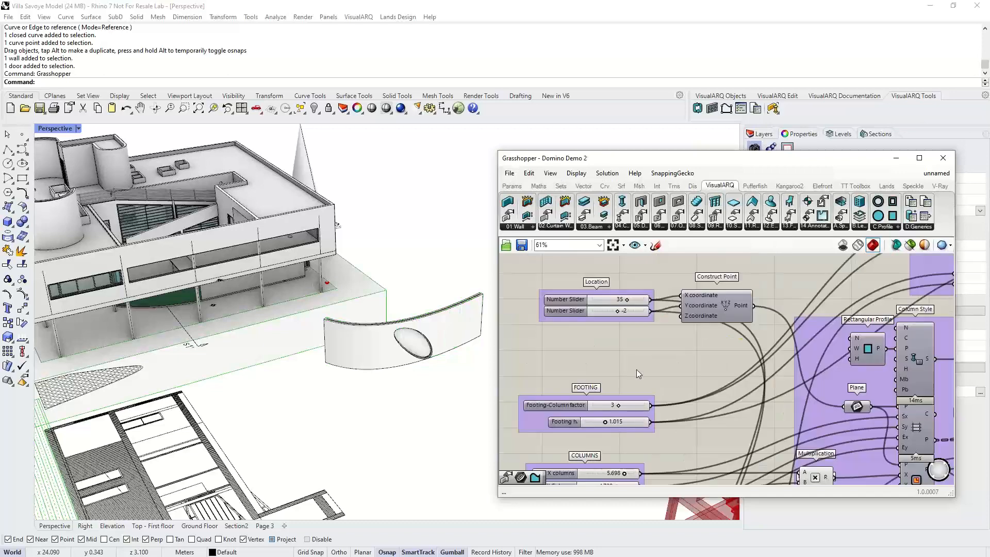
# - Set the COLUMNS group's Grid X nº slider to 5 and Grid Y nº to 3
pyautogui.scroll(-2, 636, 369)
pyautogui.scroll(-2, 633, 348)
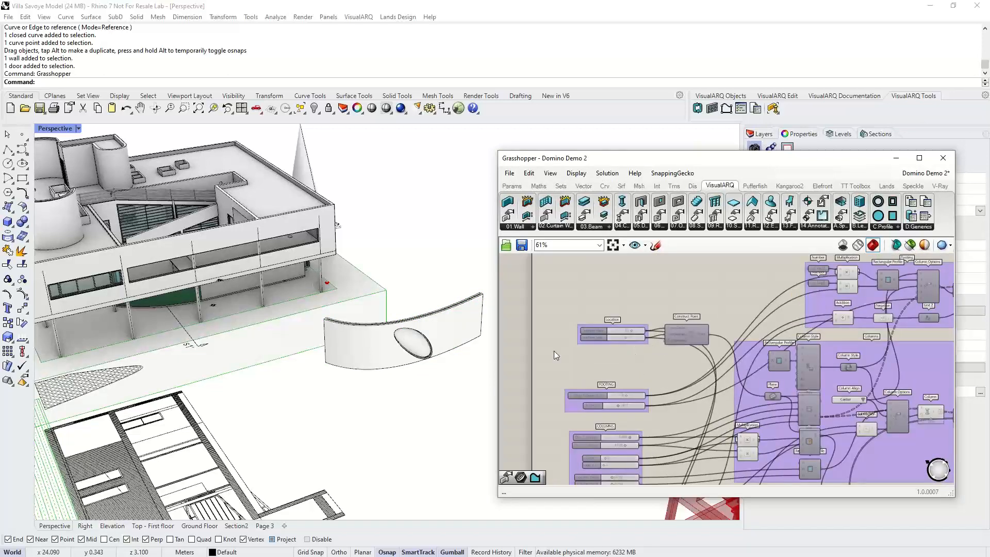
pyautogui.scroll(-3, 320, 387)
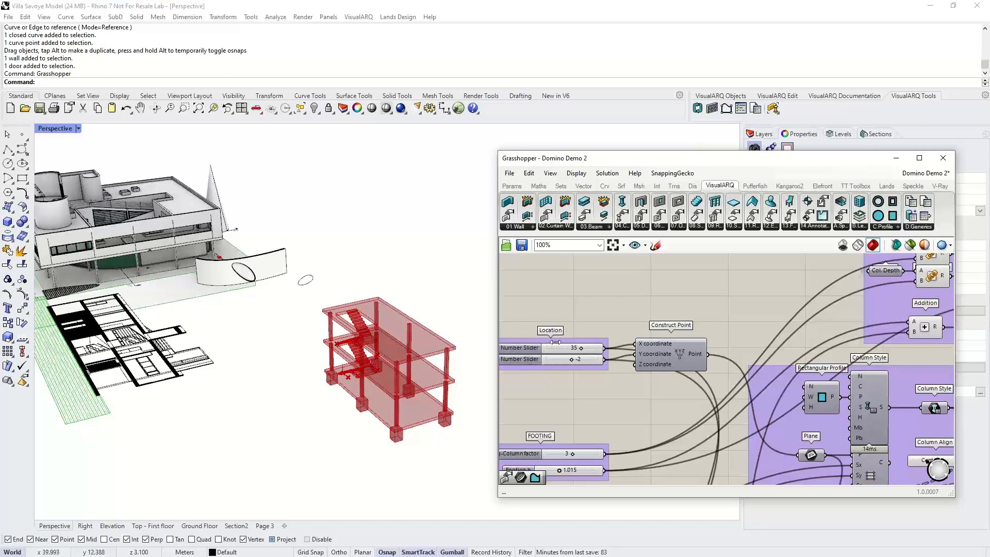
pyautogui.moveTo(574, 404); pyautogui.dragTo(630, 305, button='right')
pyautogui.moveTo(629, 432); pyautogui.dragTo(624, 363, button='right')
pyautogui.scroll(2, 613, 366)
pyautogui.moveTo(592, 400); pyautogui.dragTo(602, 401)
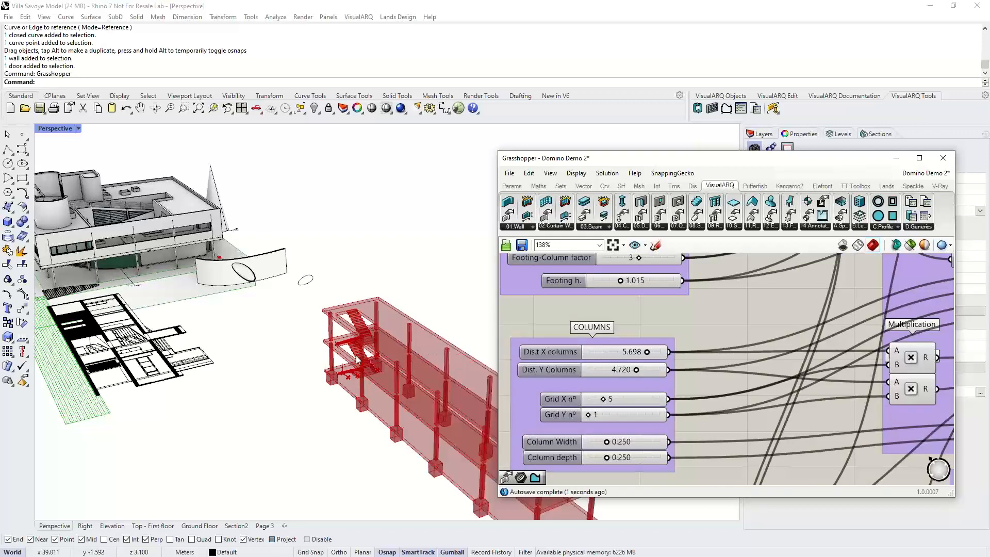
pyautogui.scroll(-4, 357, 359)
pyautogui.scroll(1, 589, 423)
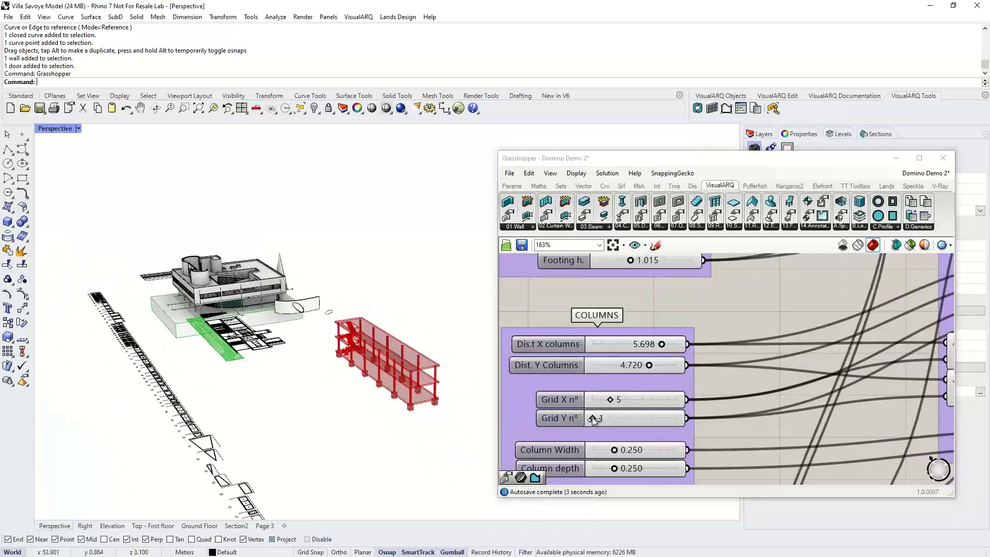
pyautogui.moveTo(593, 419); pyautogui.dragTo(601, 418)
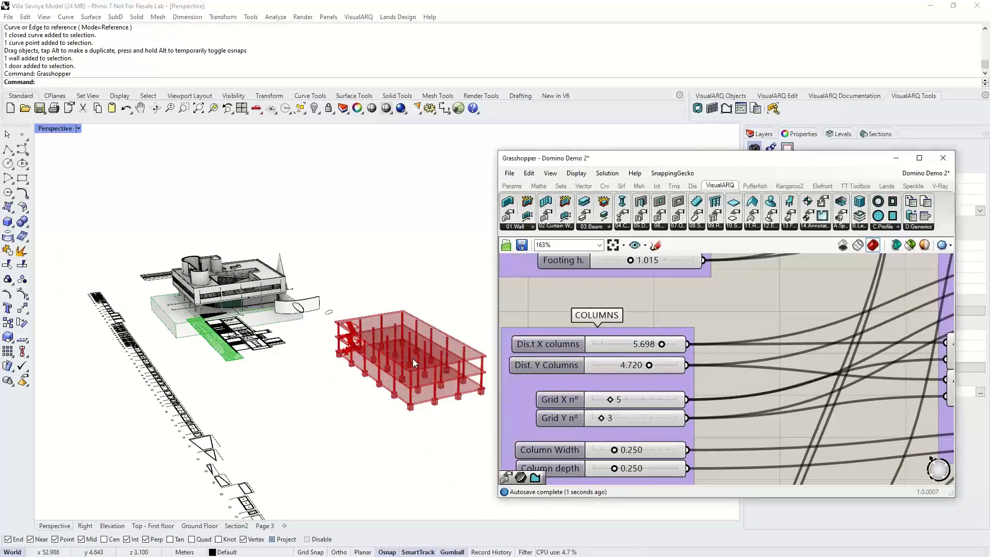
# - Set the Nº of Levels slider in the LEVELS group to 5
pyautogui.moveTo(414, 359); pyautogui.dragTo(389, 354, button='right')
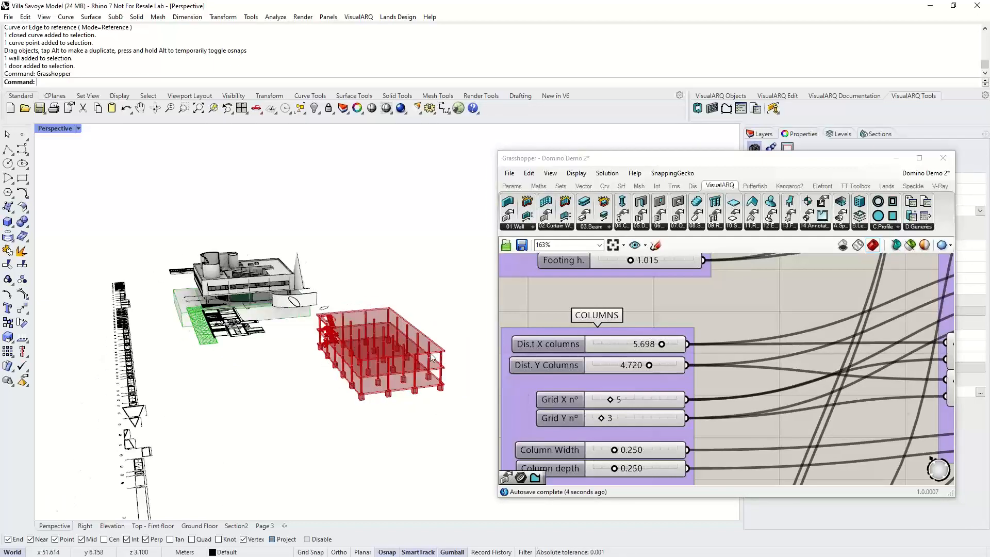
pyautogui.scroll(-3, 617, 366)
pyautogui.scroll(-1, 617, 368)
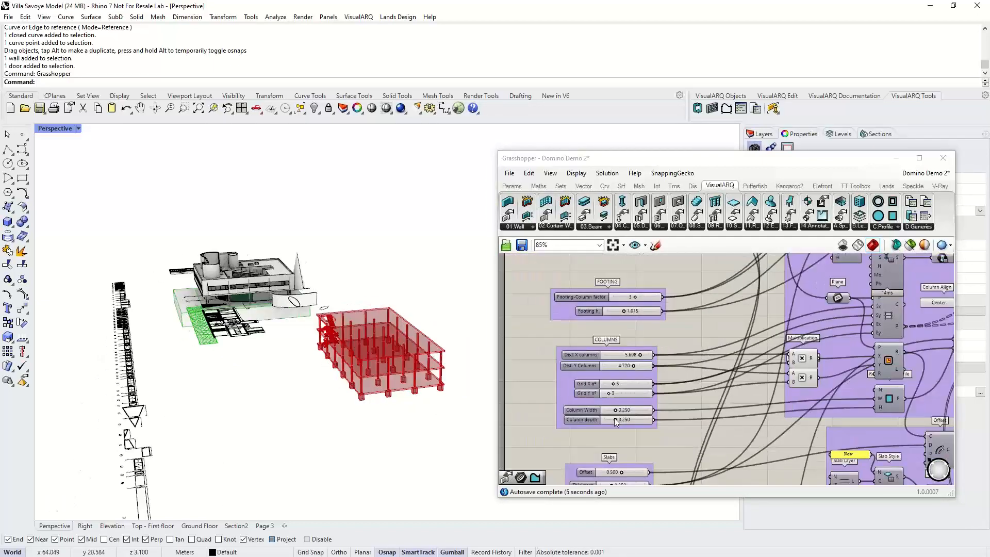
pyautogui.moveTo(608, 476); pyautogui.dragTo(601, 318, button='right')
pyautogui.scroll(4, 602, 317)
pyautogui.scroll(-4, 602, 318)
pyautogui.scroll(3, 605, 420)
pyautogui.moveTo(601, 475); pyautogui.dragTo(613, 331, button='right')
pyautogui.moveTo(563, 406); pyautogui.dragTo(569, 406)
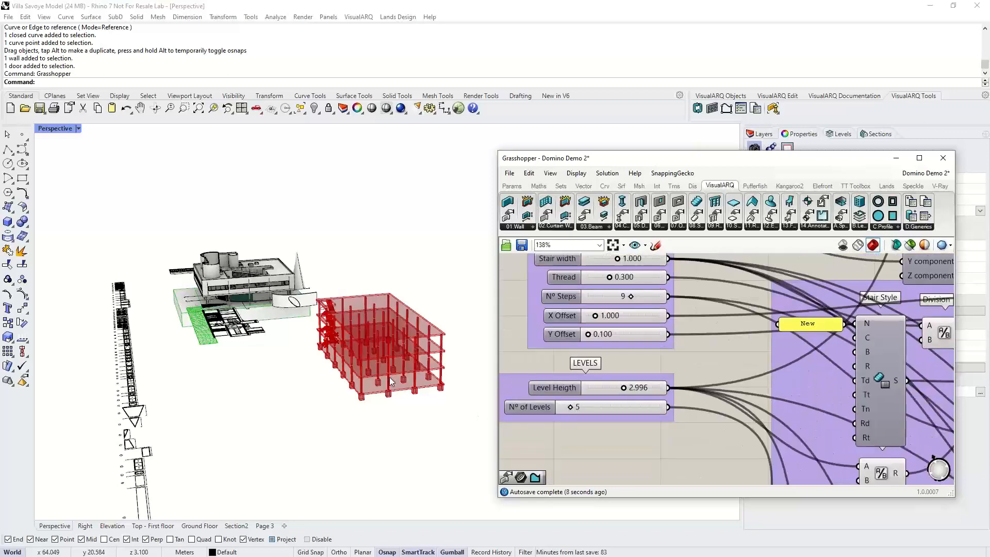
pyautogui.moveTo(400, 339); pyautogui.dragTo(377, 389, button='right')
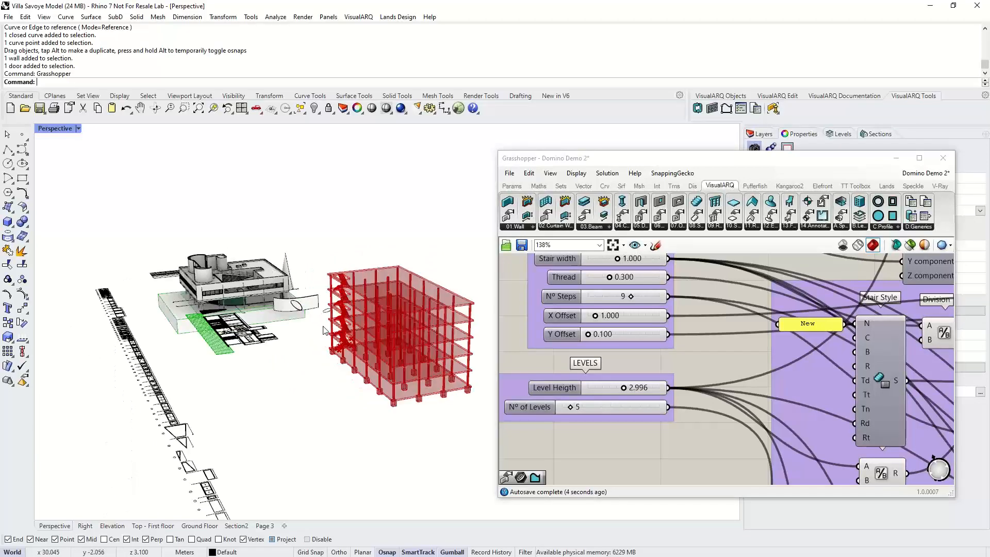
# - Bake the Domino structure geometry into the Rhino model
pyautogui.scroll(-2, 665, 378)
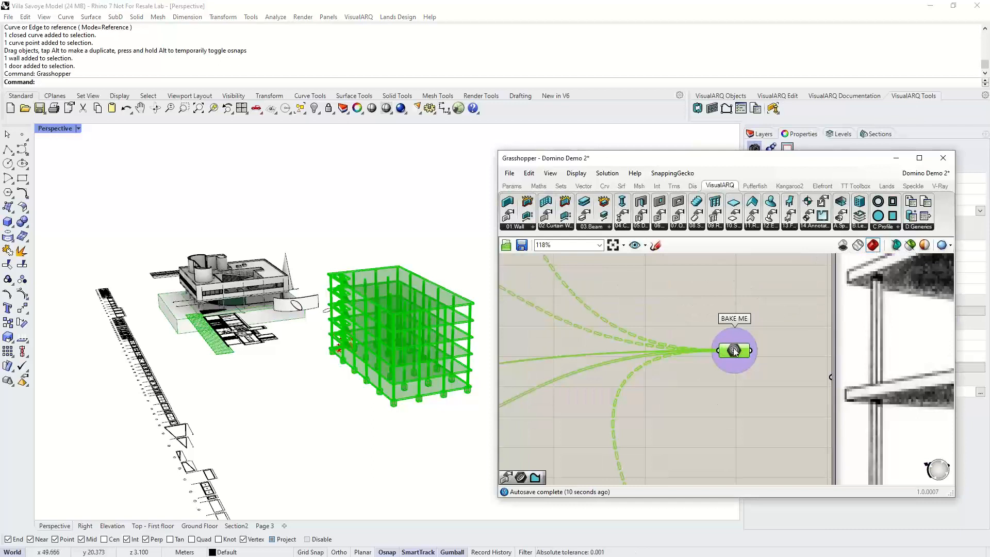
pyautogui.middleClick(734, 351)
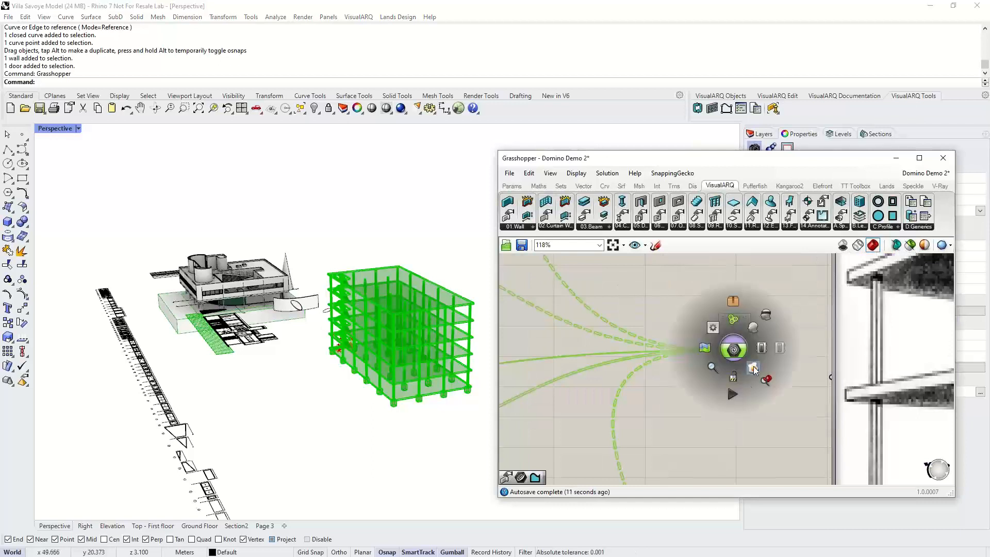
pyautogui.click(753, 369)
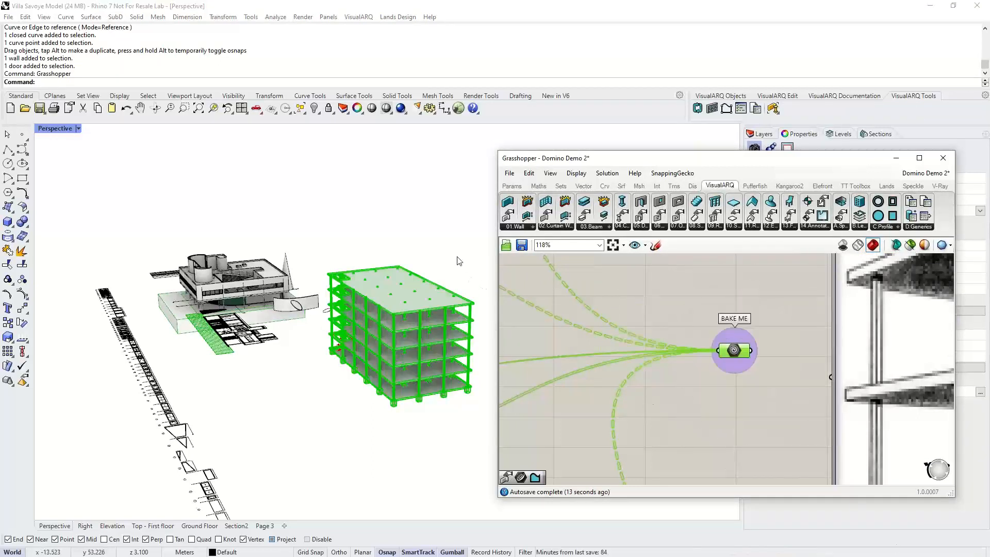
pyautogui.click(937, 164)
pyautogui.moveTo(438, 294); pyautogui.dragTo(456, 296, button='right')
pyautogui.moveTo(386, 313); pyautogui.dragTo(441, 341, button='right')
pyautogui.write('Grasshopper')
pyautogui.press('Return')
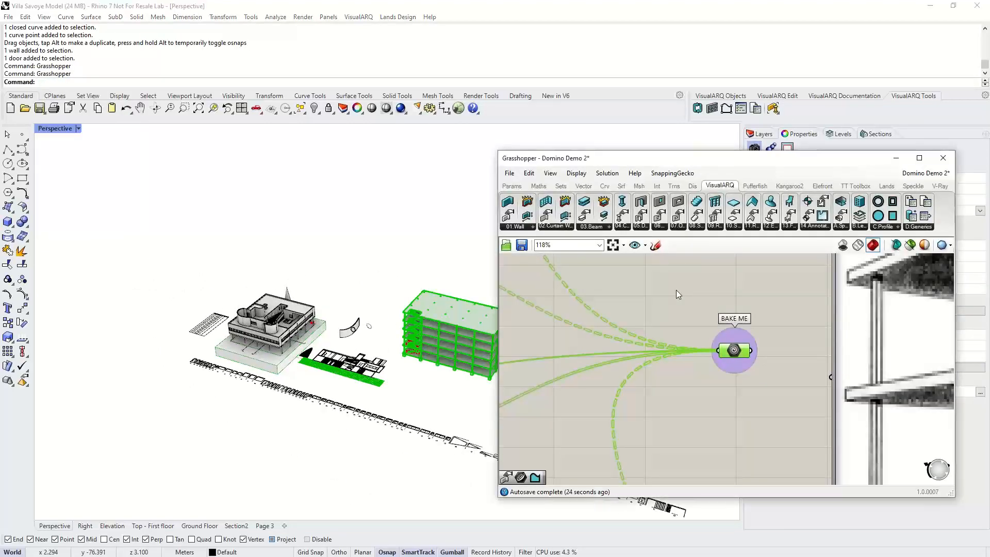
pyautogui.click(676, 289)
pyautogui.scroll(-5, 677, 307)
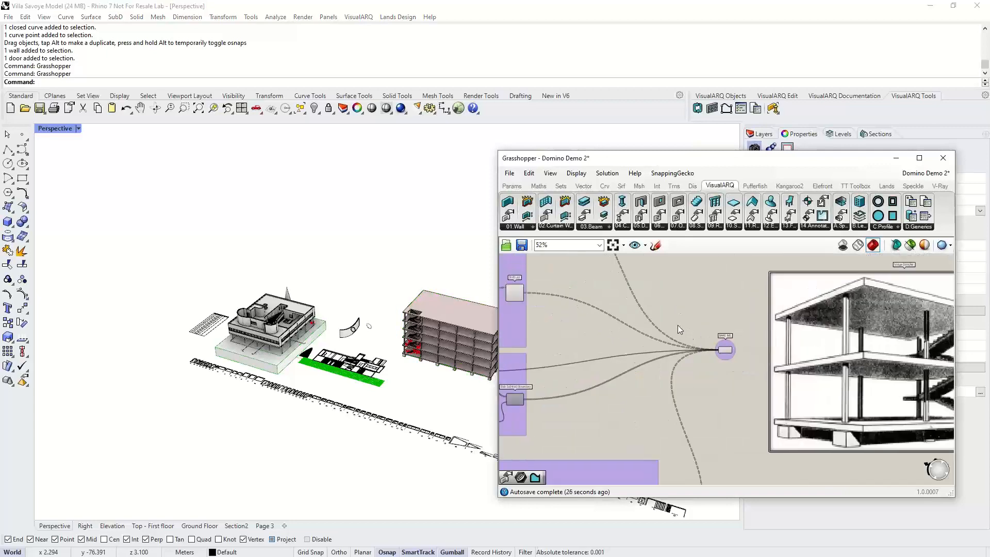
# - Open the recent Grasshopper definition Section and 4 Elevation Views
pyautogui.click(508, 173)
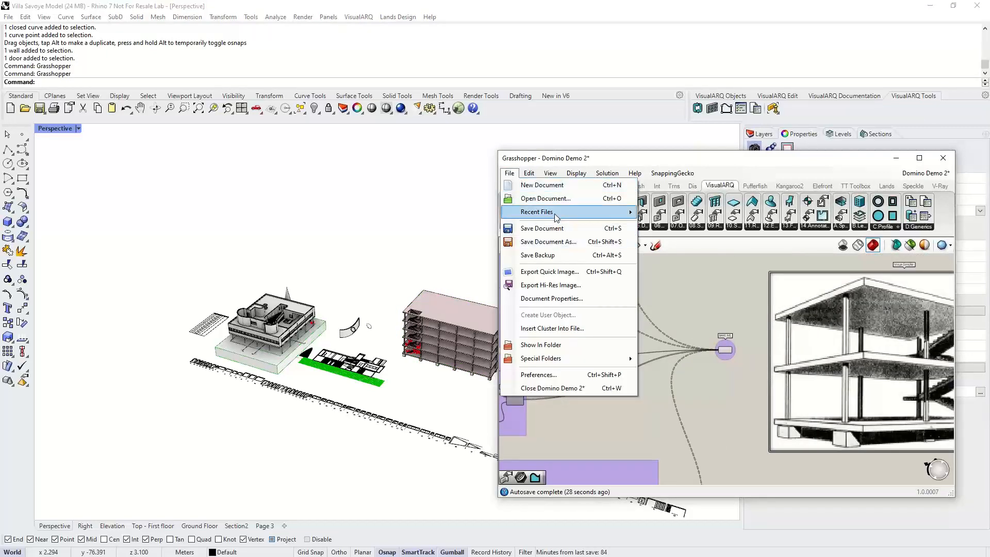
pyautogui.click(699, 260)
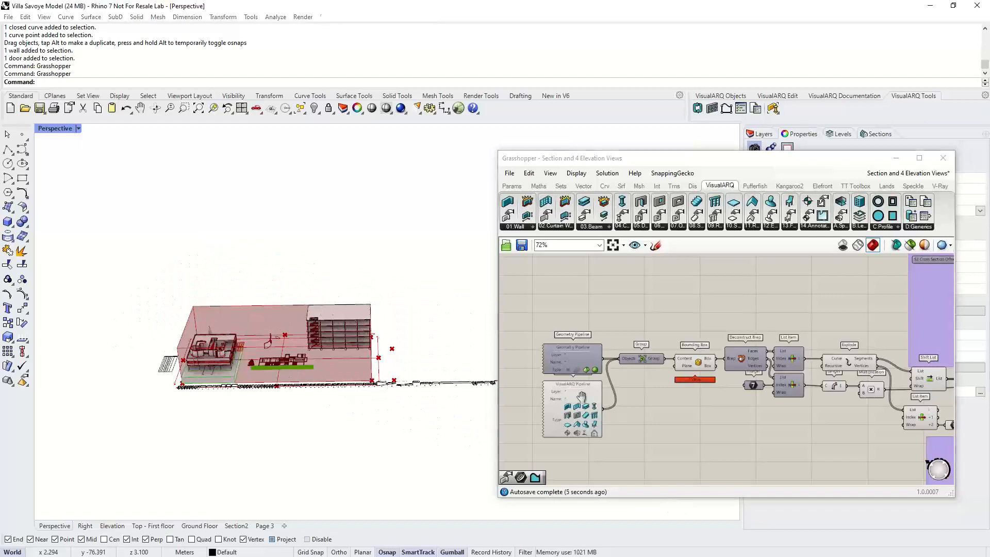
pyautogui.scroll(3, 581, 395)
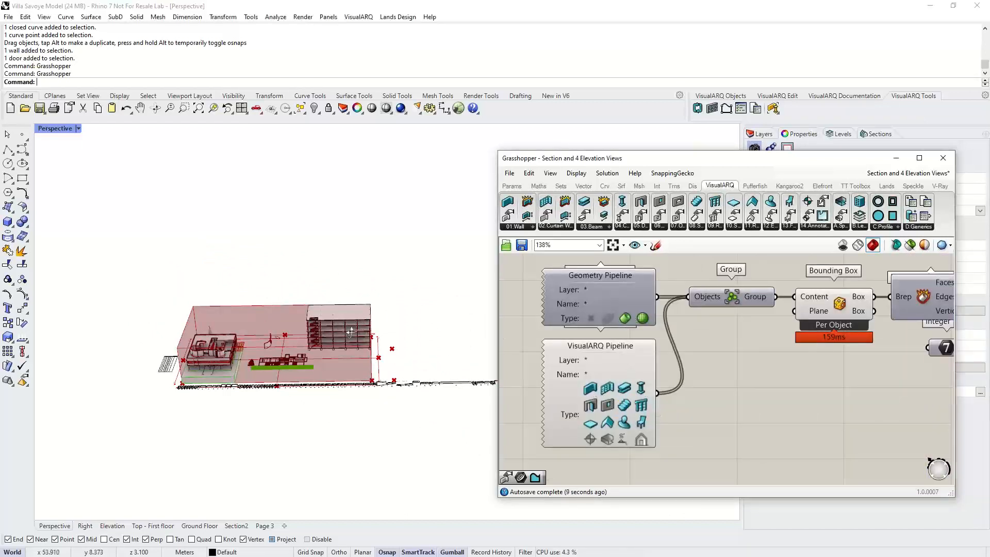
# - Select the baked Domino structure of slabs, stairs and columns and delete it
pyautogui.moveTo(351, 330); pyautogui.dragTo(293, 316, button='right')
pyautogui.click(363, 364)
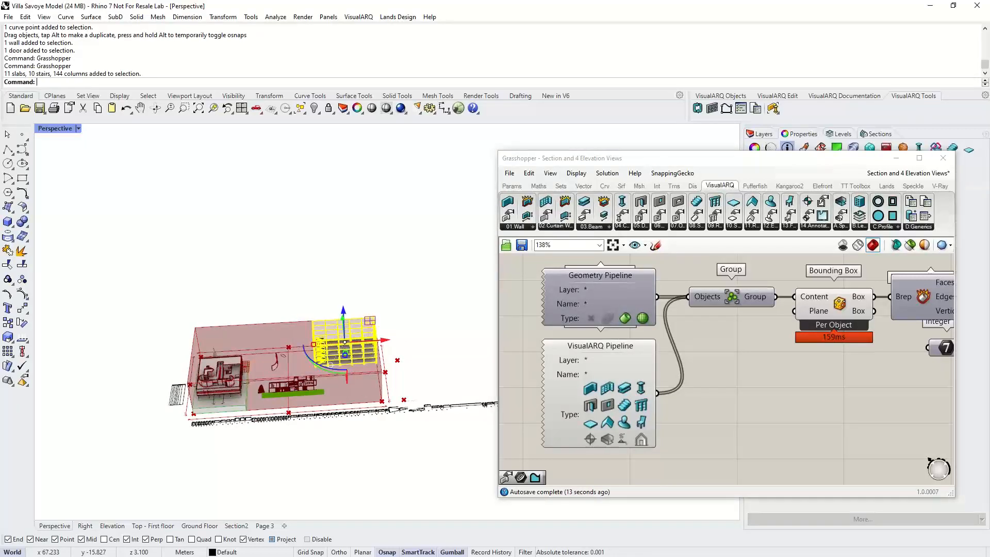
pyautogui.press('Delete')
# - Select the test wall, door and profile curve near the villa and delete them
pyautogui.scroll(3, 283, 371)
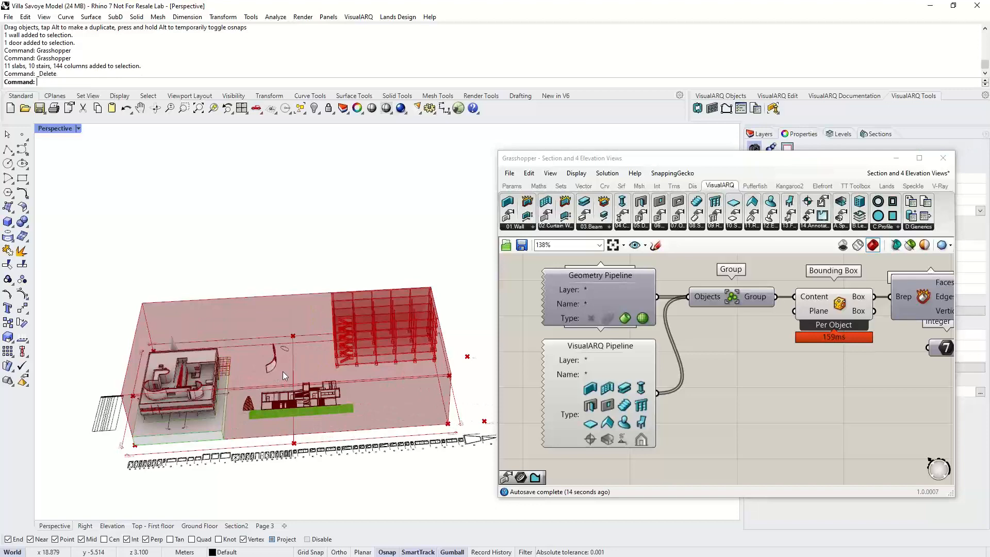
pyautogui.scroll(3, 283, 371)
pyautogui.click(273, 362)
pyautogui.press('Delete')
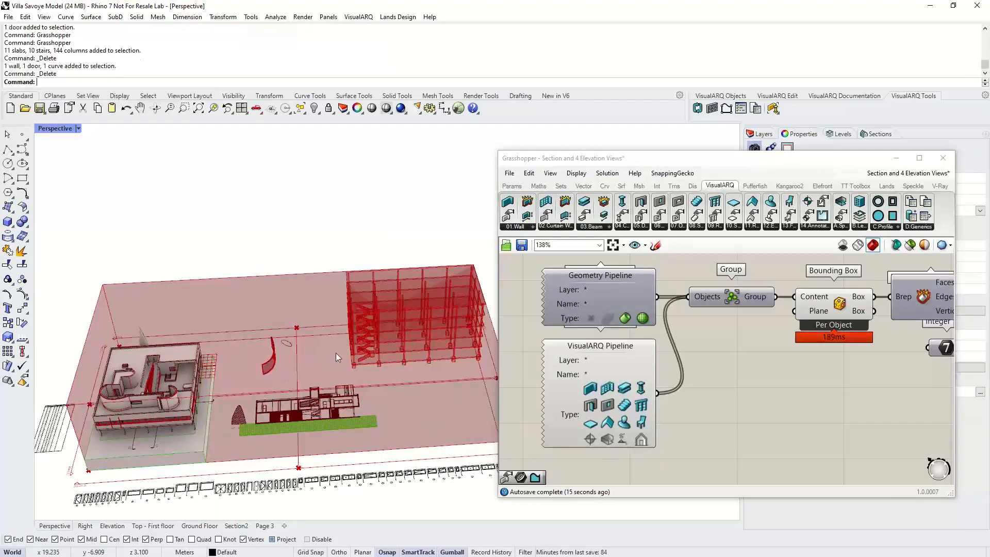
# - Select the existing section view object beside the villa and delete it
pyautogui.scroll(-2, 293, 336)
pyautogui.moveTo(293, 336); pyautogui.dragTo(286, 361, button='right')
pyautogui.moveTo(150, 394); pyautogui.dragTo(180, 386, button='right')
pyautogui.click(379, 357)
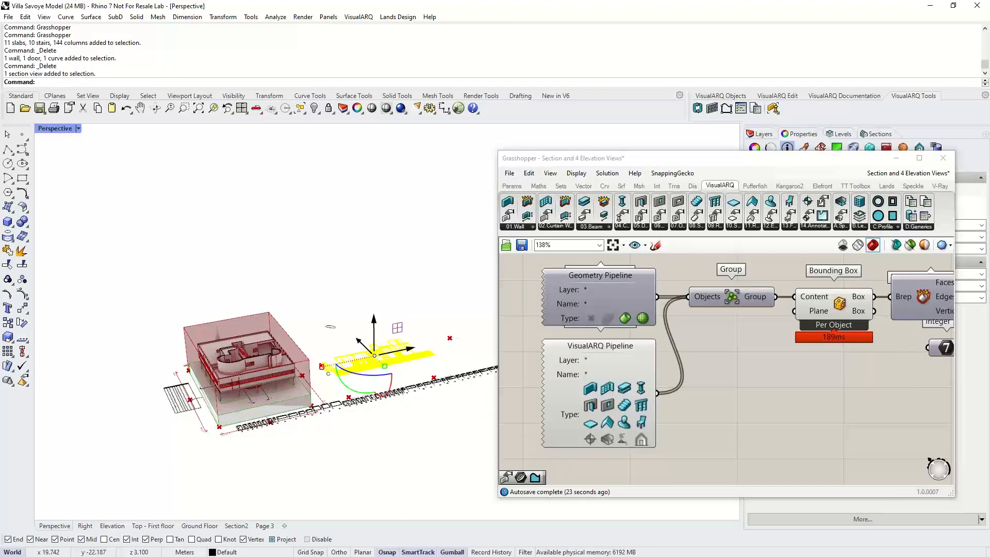
pyautogui.press('Delete')
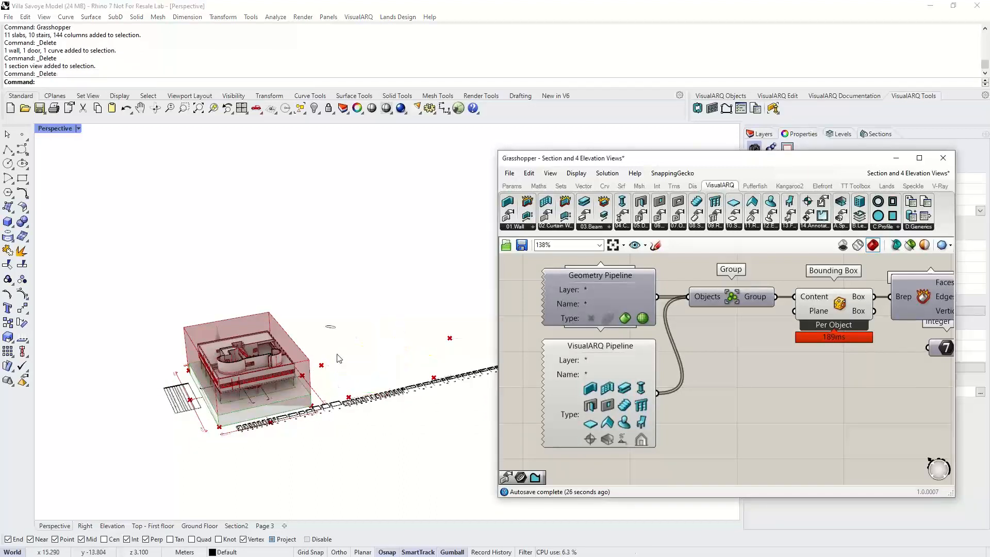
# - Orbit around the Villa Savoye model to examine its section box and elevation markers
pyautogui.moveTo(176, 385); pyautogui.dragTo(184, 384, button='right')
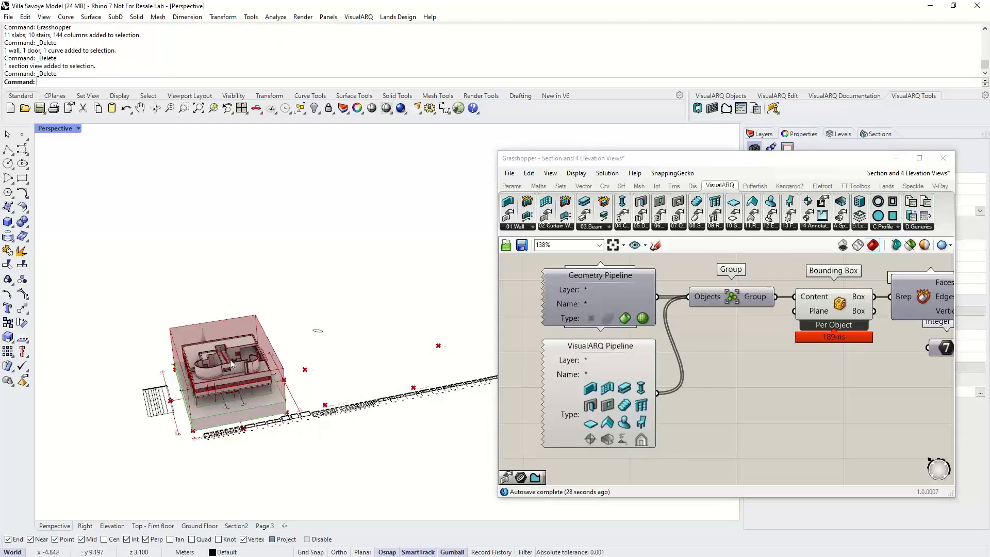
pyautogui.scroll(2, 203, 402)
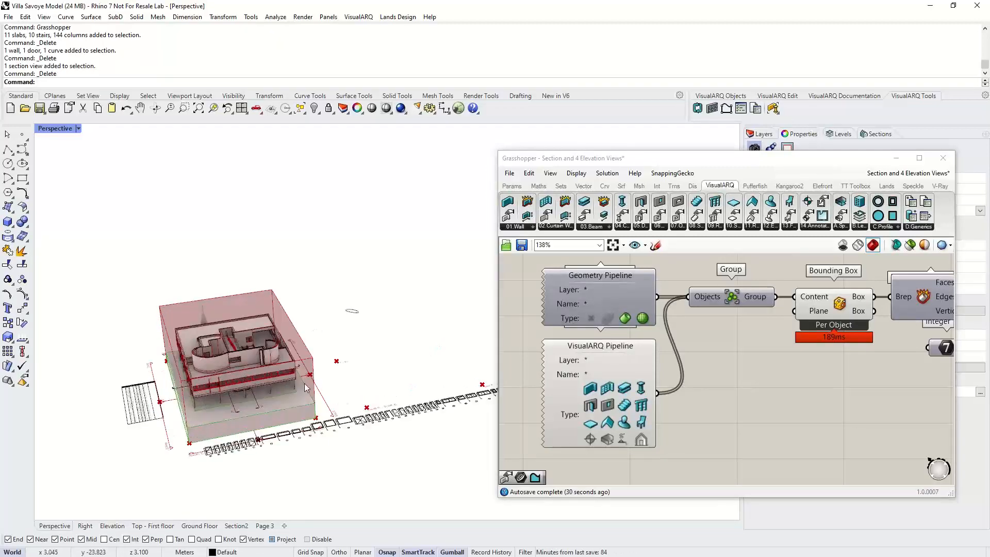
pyautogui.scroll(1, 300, 388)
pyautogui.moveTo(300, 388); pyautogui.dragTo(205, 387, button='right')
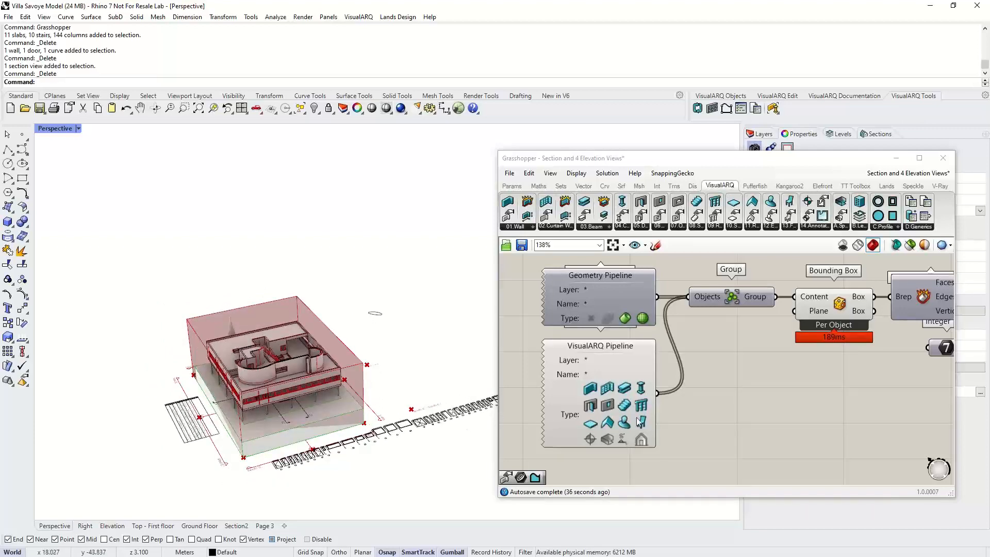
pyautogui.moveTo(638, 394); pyautogui.dragTo(642, 388, button='right')
pyautogui.scroll(-3, 732, 369)
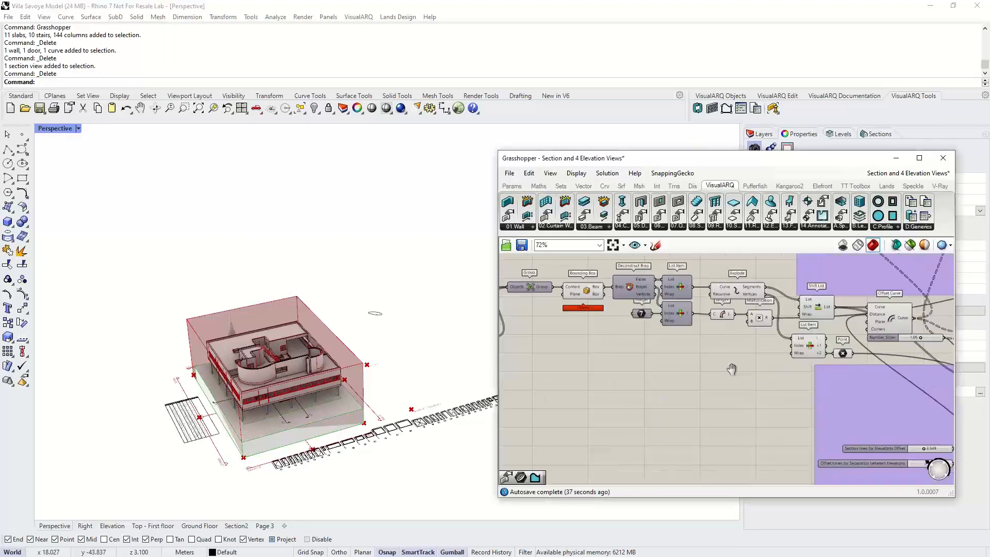
pyautogui.scroll(3, 816, 421)
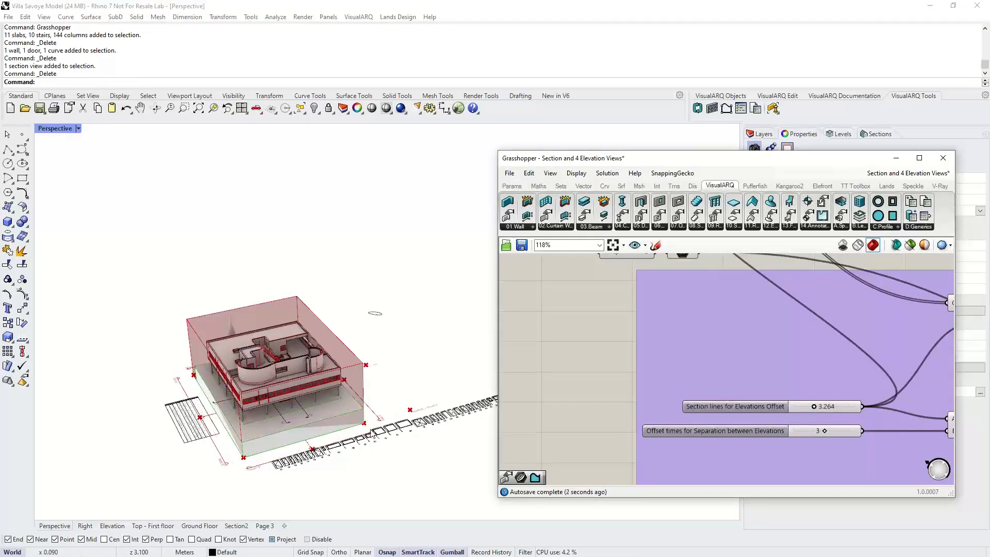
pyautogui.moveTo(330, 413); pyautogui.dragTo(261, 419, button='right')
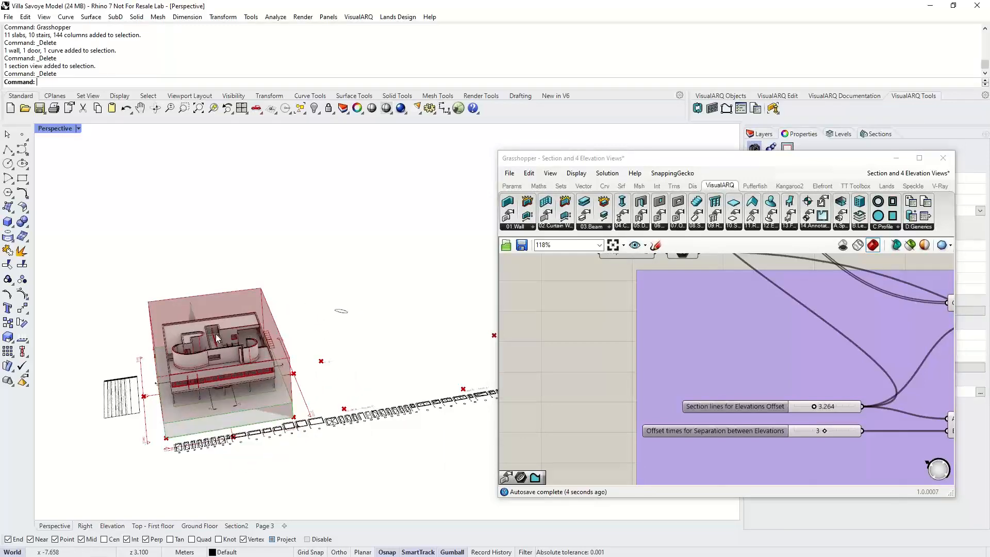
pyautogui.moveTo(255, 368); pyautogui.dragTo(219, 364, button='right')
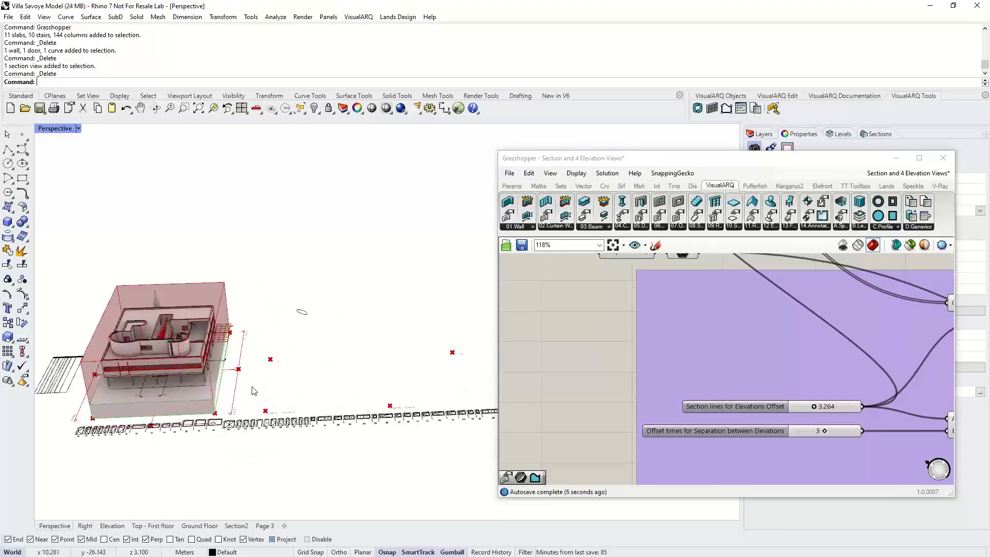
# - Browse the definition's canvas and inspect the Section and SectionView components
pyautogui.scroll(-5, 740, 381)
pyautogui.scroll(-1, 740, 381)
pyautogui.moveTo(741, 382); pyautogui.dragTo(537, 436, button='right')
pyautogui.scroll(4, 846, 317)
pyautogui.scroll(3, 562, 317)
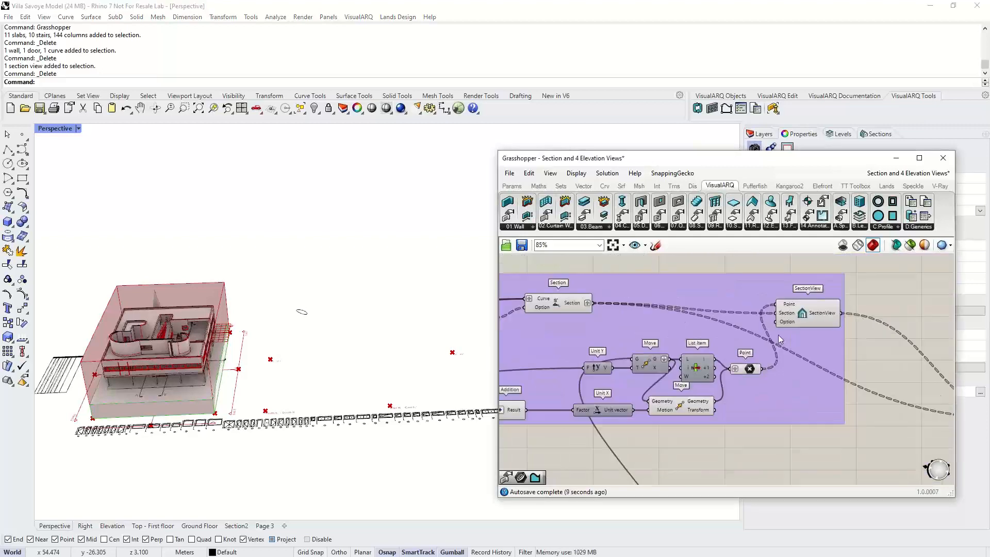
pyautogui.click(608, 305)
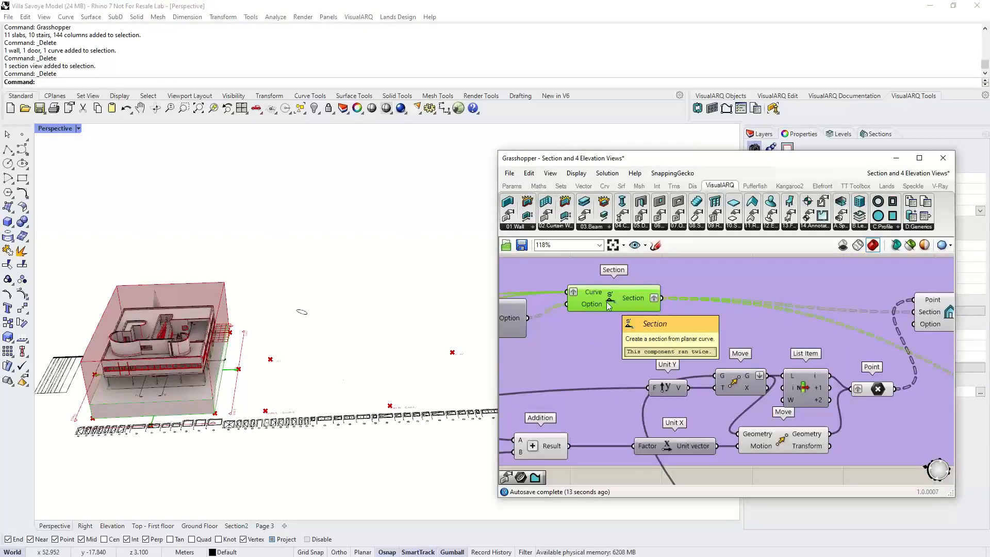
pyautogui.scroll(-2, 608, 305)
pyautogui.click(828, 313)
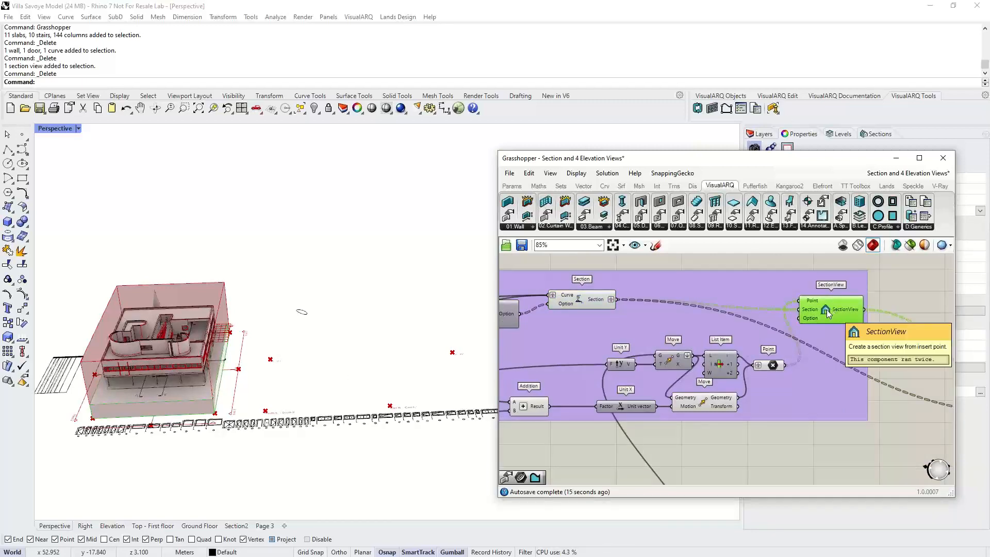
pyautogui.moveTo(308, 384); pyautogui.dragTo(262, 437, button='right')
pyautogui.scroll(-4, 258, 408)
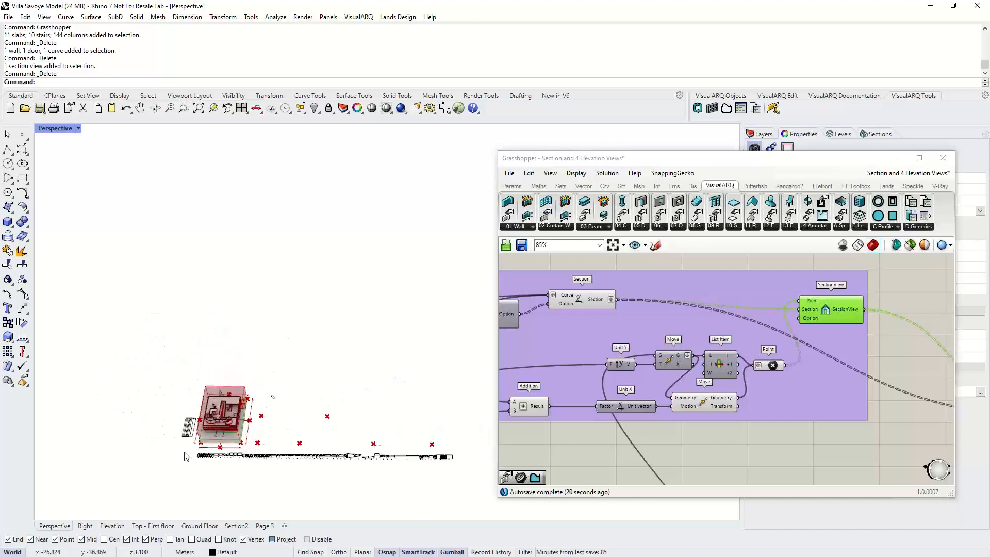
# - Select the row of opening elevations and shift it slightly toward the front
pyautogui.moveTo(186, 456); pyautogui.dragTo(212, 452)
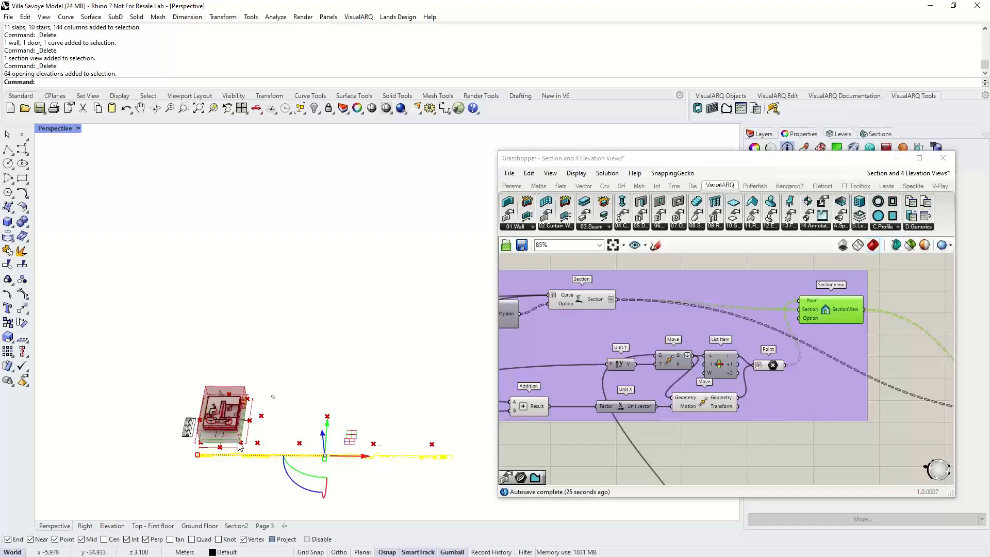
pyautogui.moveTo(327, 434); pyautogui.dragTo(328, 454)
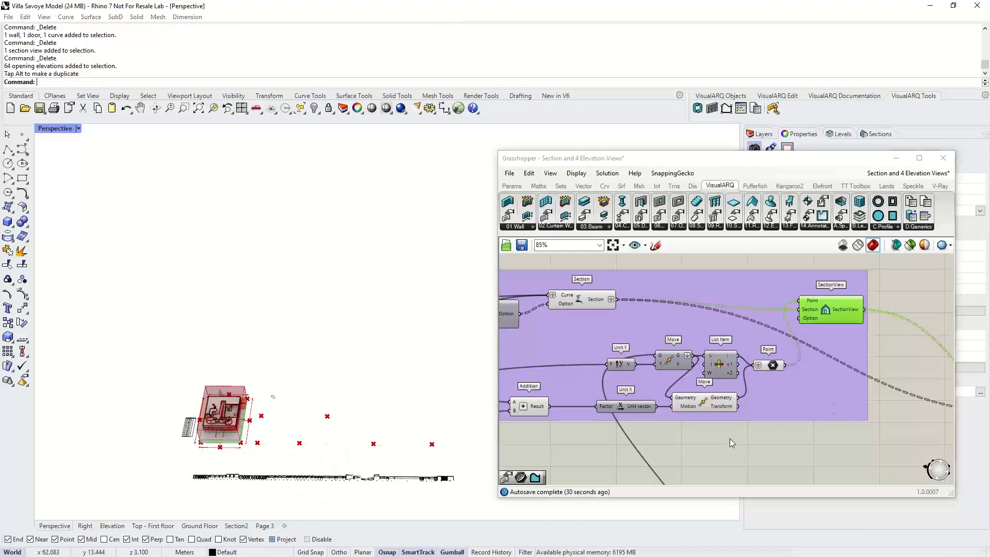
# - Bake the Sections + Section Views and Sections + Elevation Views parameters into the Rhino model
pyautogui.click(729, 438)
pyautogui.scroll(-2, 729, 438)
pyautogui.moveTo(729, 438); pyautogui.dragTo(560, 366, button='right')
pyautogui.click(817, 353)
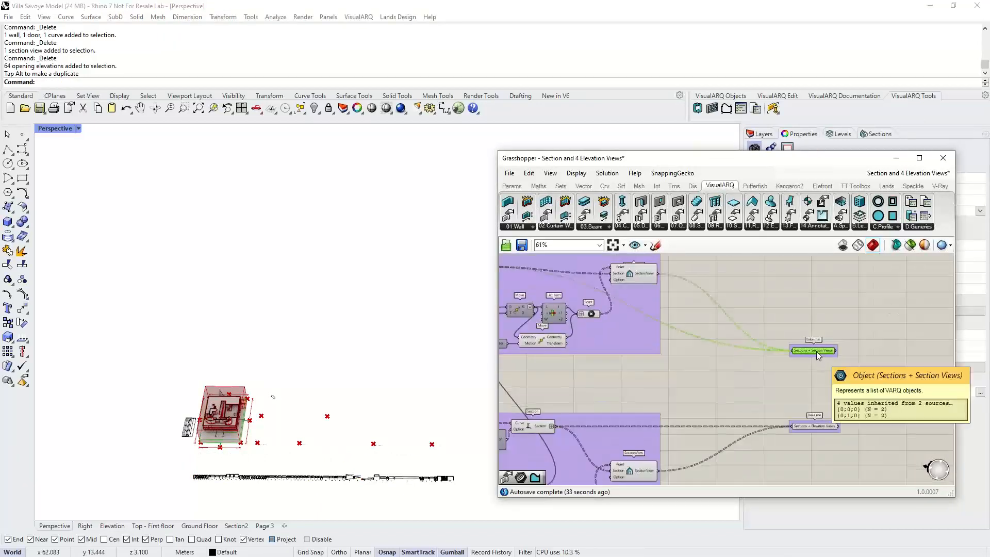
pyautogui.keyDown('shift'); pyautogui.click(813, 427); pyautogui.keyUp('shift')
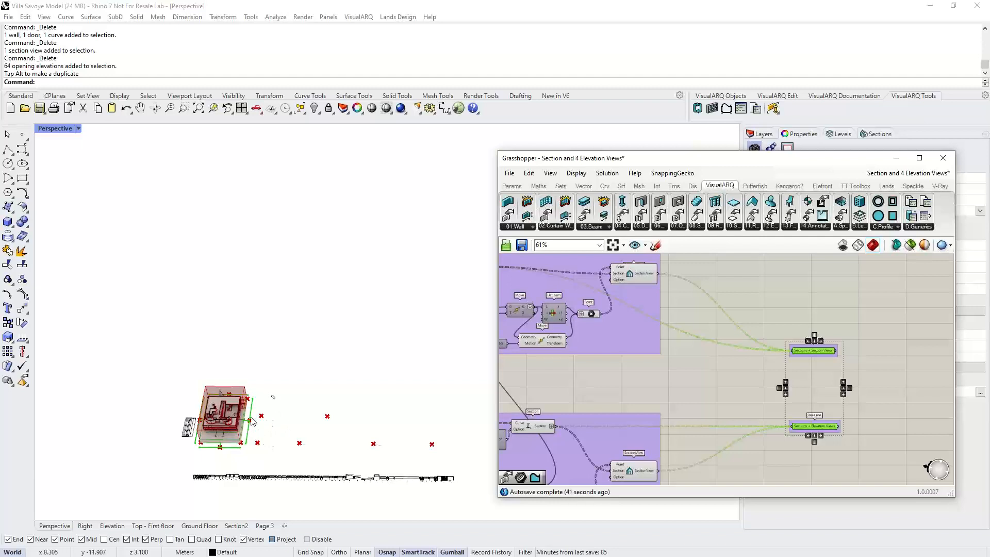
pyautogui.middleClick(806, 350)
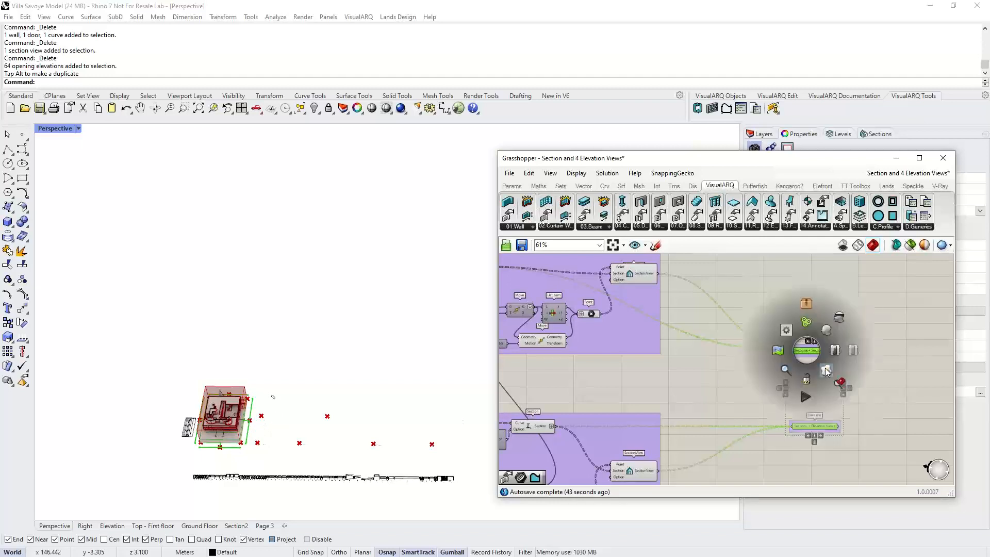
pyautogui.click(825, 370)
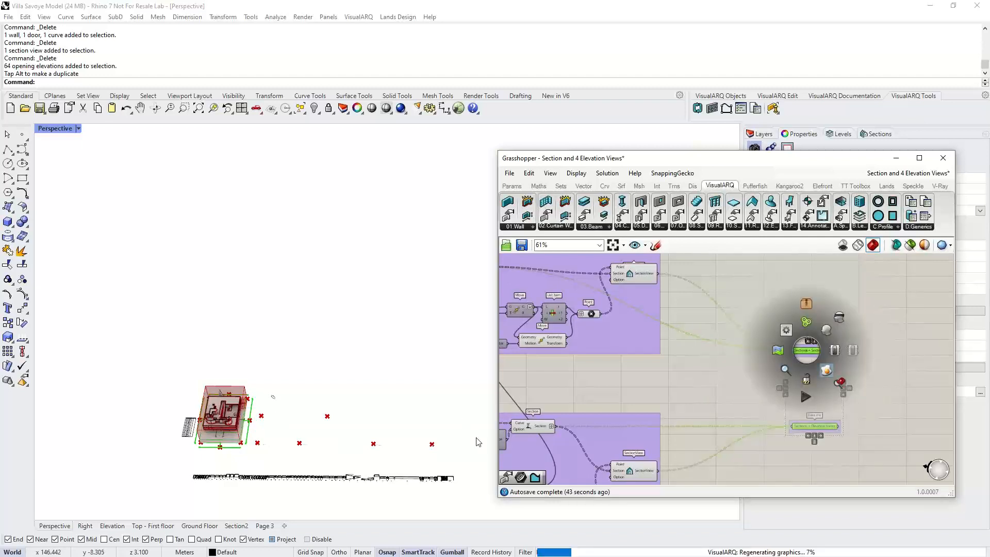
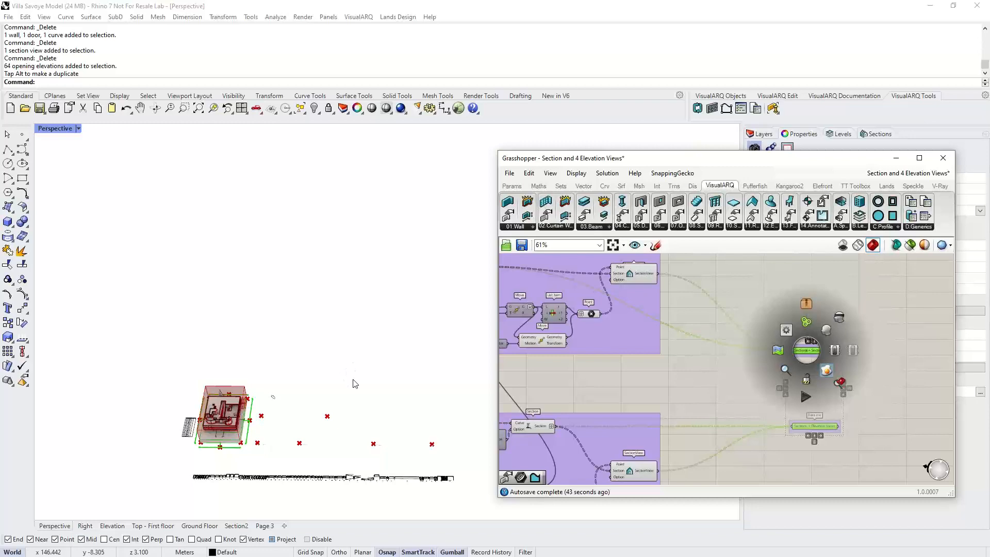
# - Zoom in to examine the baked section and elevation views next to the model
pyautogui.click(354, 383)
pyautogui.scroll(2, 399, 450)
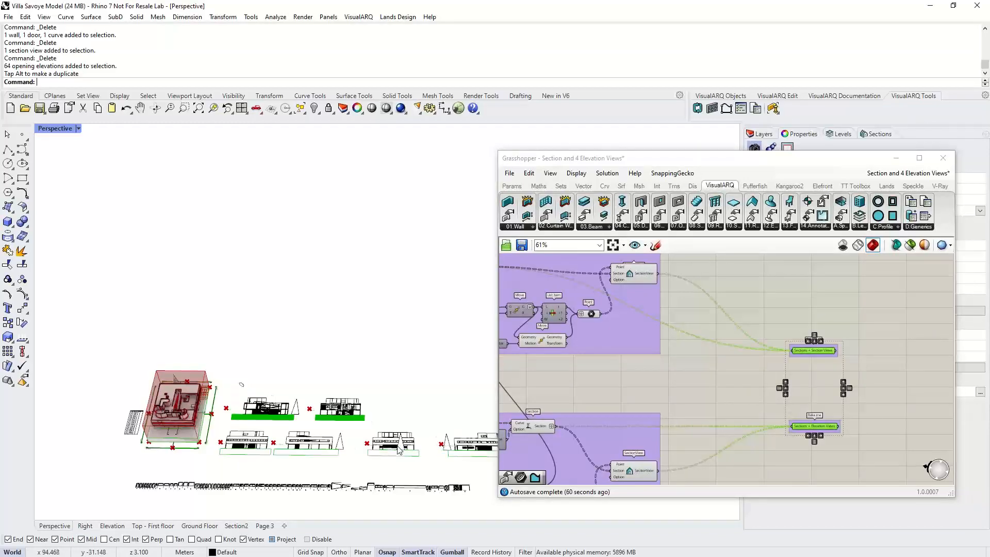
pyautogui.scroll(3, 399, 449)
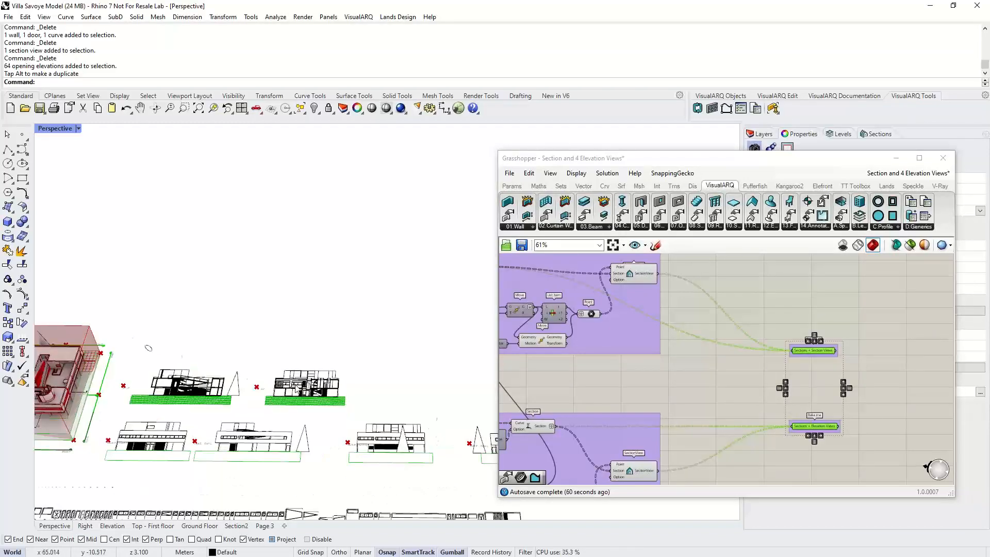
pyautogui.scroll(-1, 296, 388)
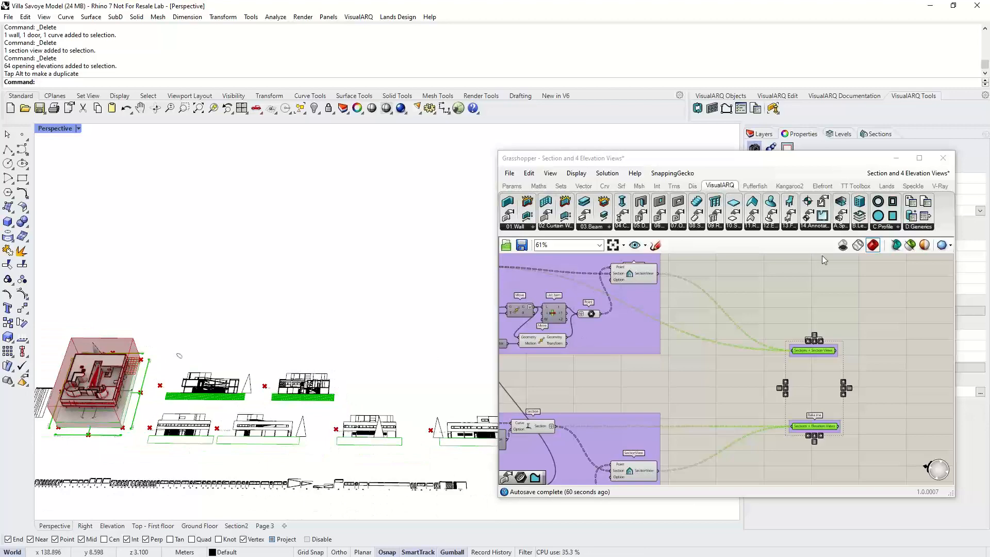
pyautogui.click(917, 227)
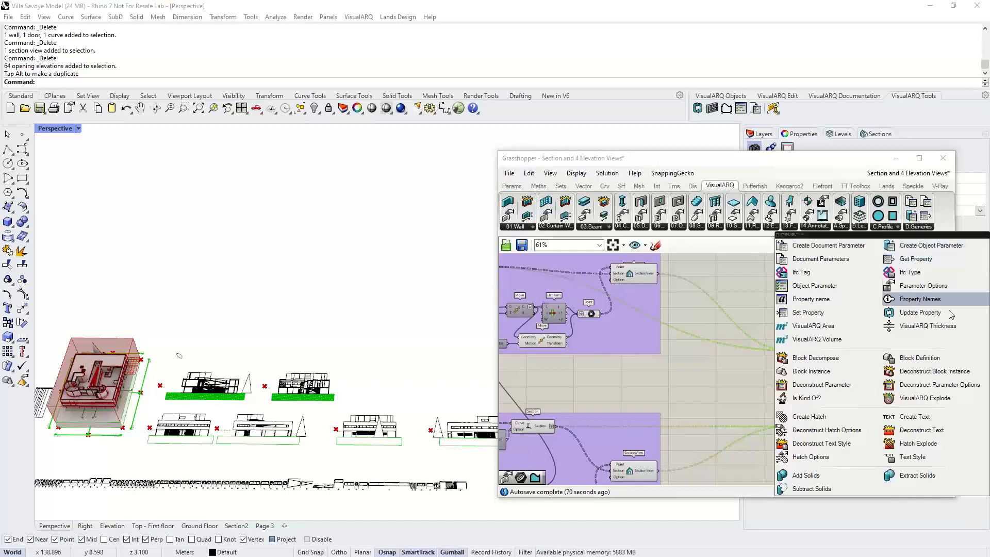
pyautogui.click(701, 361)
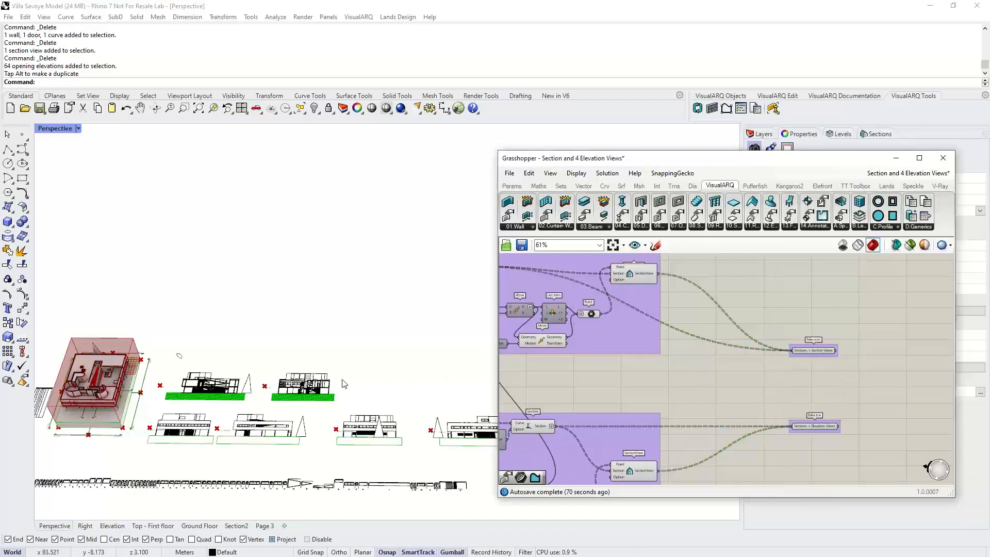
# - Close the Grasshopper editor window
pyautogui.keyDown('shift'); pyautogui.moveTo(345, 367); pyautogui.dragTo(382, 369, button='right'); pyautogui.keyUp('shift')
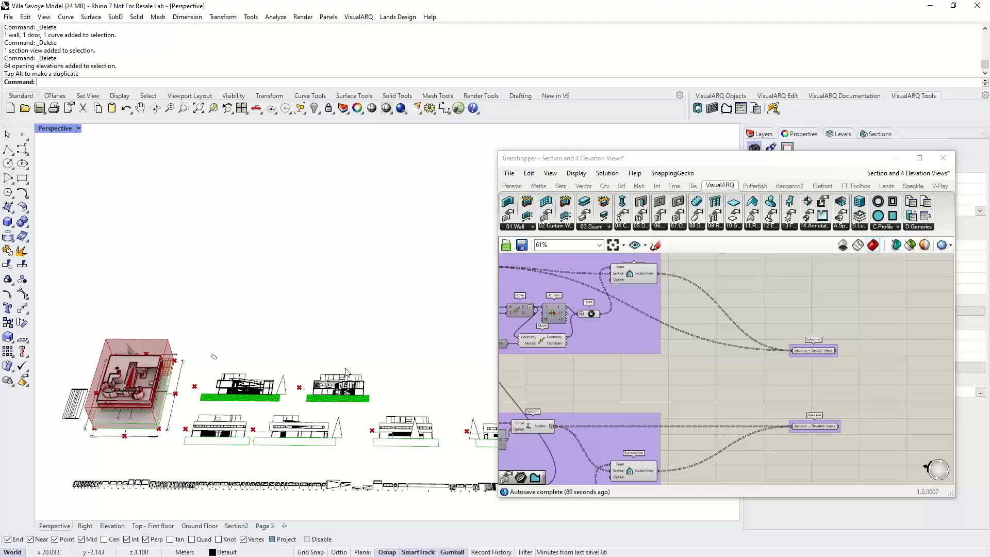
pyautogui.moveTo(304, 435); pyautogui.dragTo(202, 398, button='right')
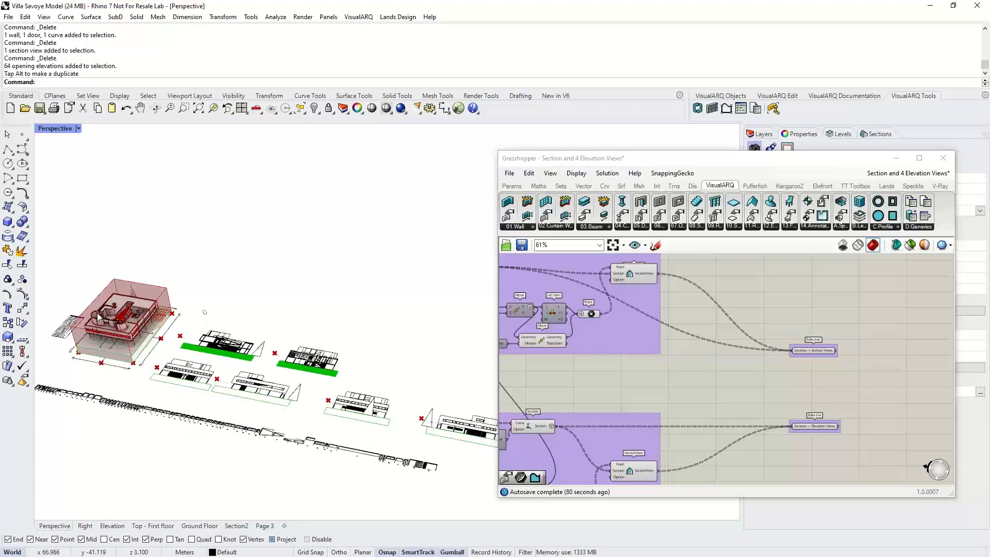
pyautogui.scroll(3, 238, 353)
pyautogui.moveTo(238, 352); pyautogui.dragTo(200, 310, button='right')
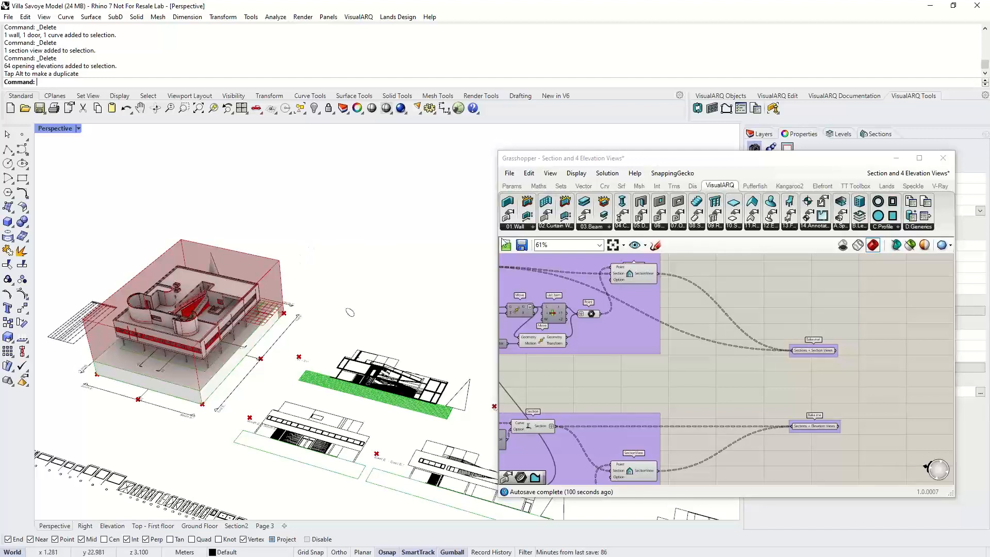
pyautogui.click(943, 161)
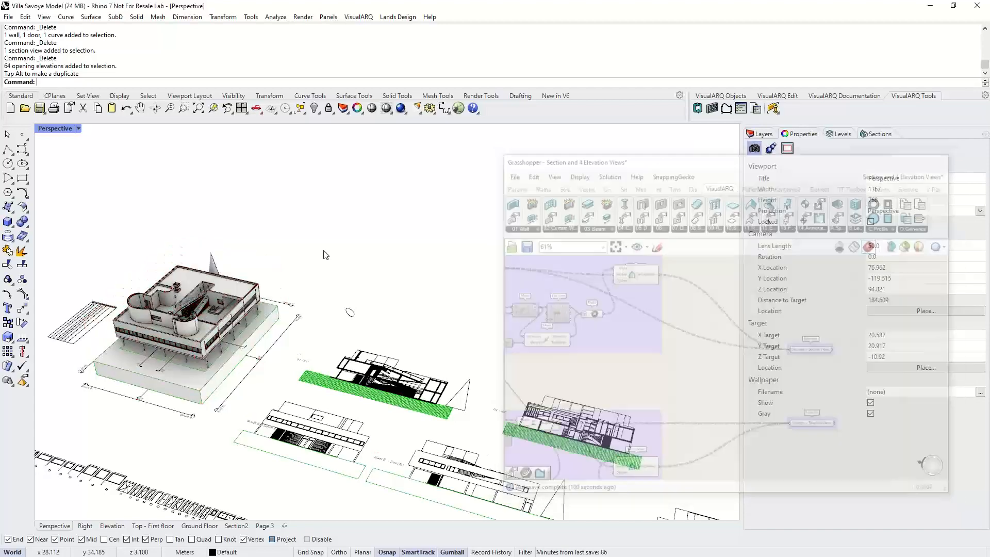
# - Set the IFC entity type of the rooftop closed polysurface to IfcColumn
pyautogui.click(220, 270)
pyautogui.moveTo(418, 358)
pyautogui.keyDown('shift'); pyautogui.mouseDown(button='right')
pyautogui.moveTo(427, 359)
pyautogui.moveTo(404, 355)
pyautogui.mouseUp(button='right'); pyautogui.keyUp('shift')
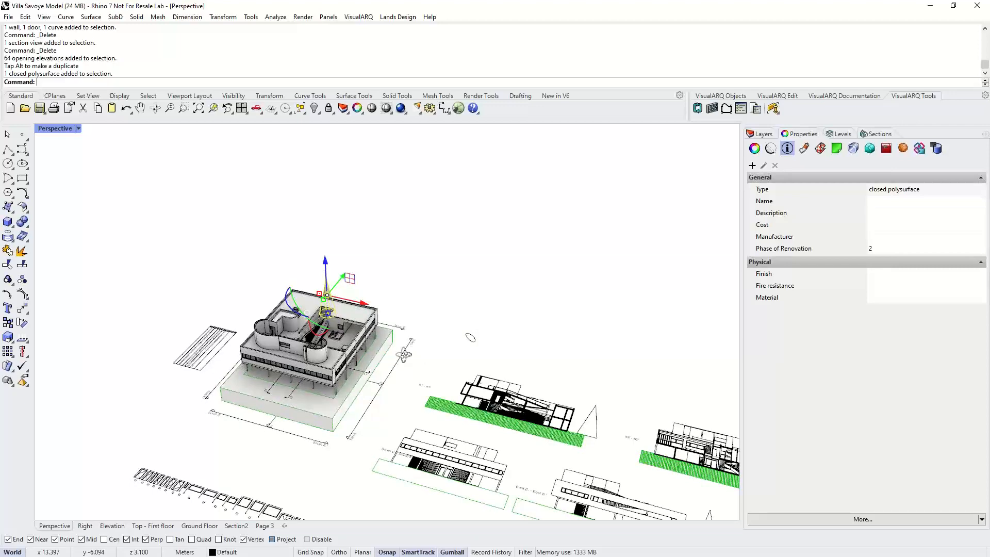
pyautogui.moveTo(404, 354); pyautogui.dragTo(405, 338, button='right')
pyautogui.scroll(4, 266, 367)
pyautogui.click(266, 368)
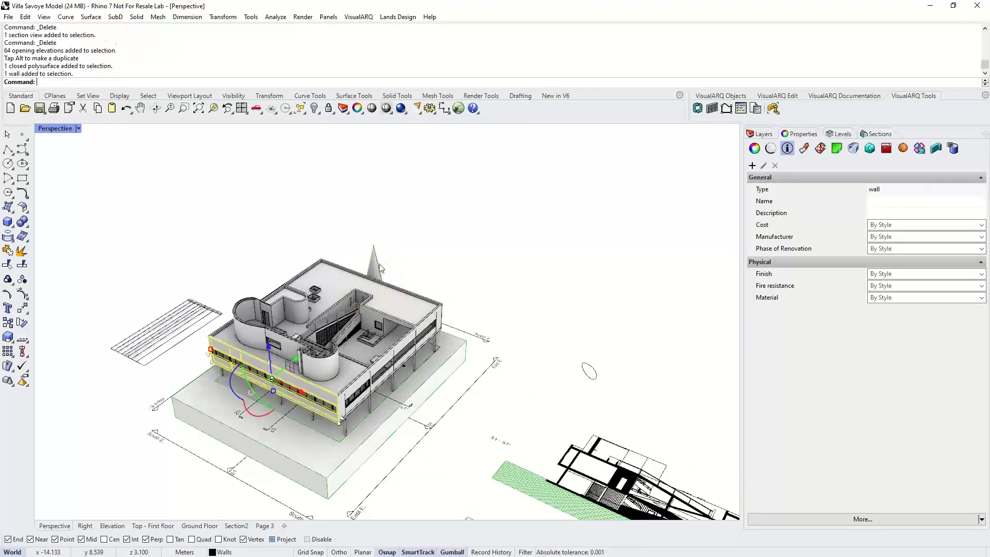
pyautogui.click(380, 264)
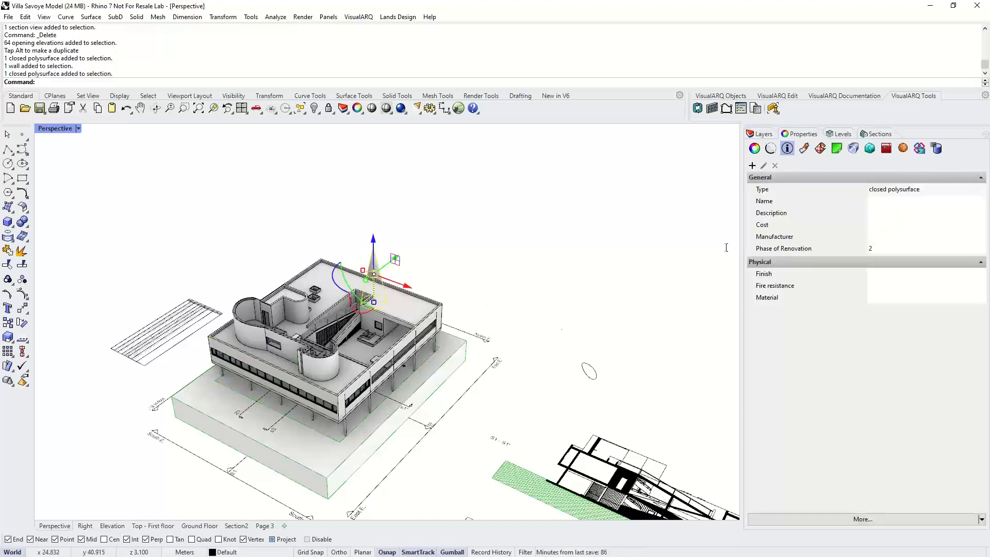
pyautogui.click(918, 149)
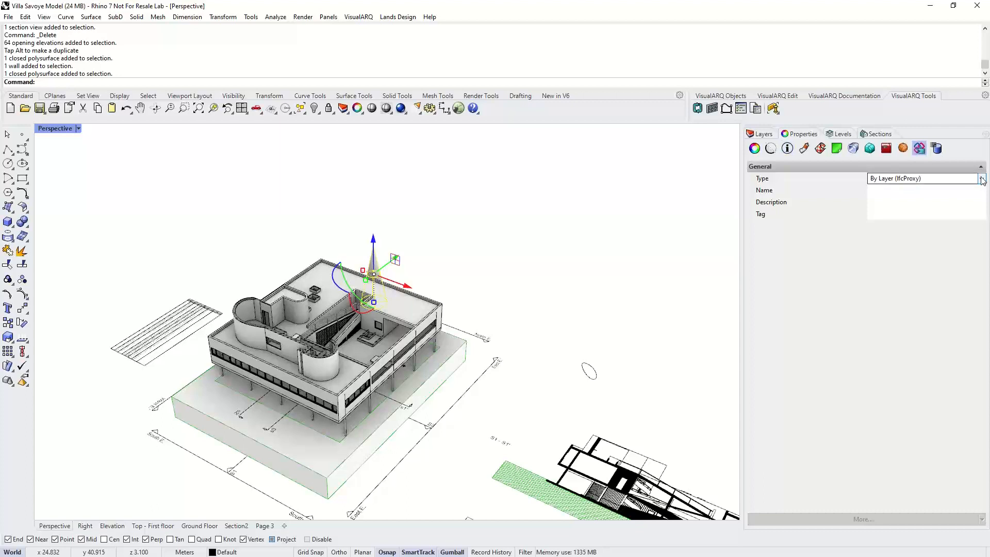
pyautogui.click(982, 178)
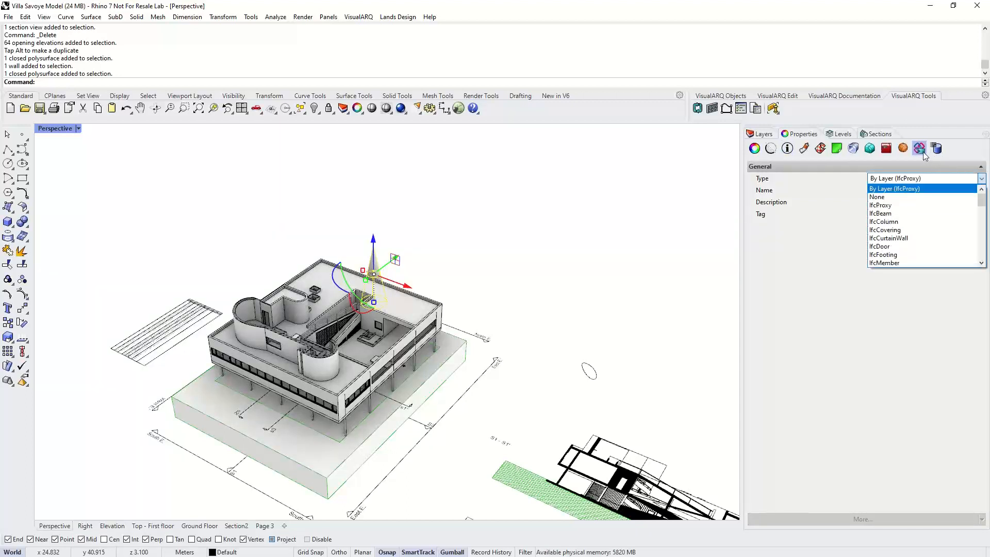
pyautogui.moveTo(981, 200); pyautogui.dragTo(981, 205)
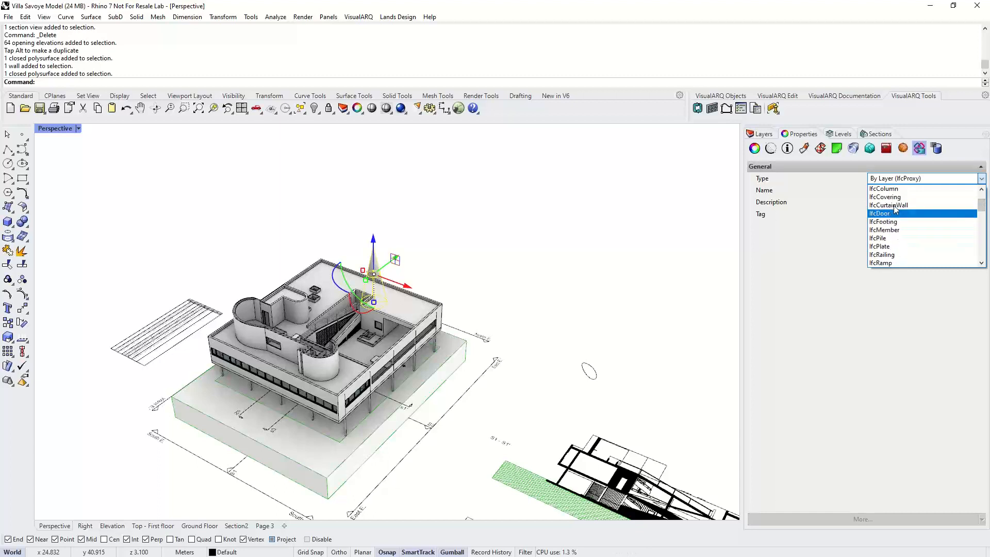
pyautogui.click(887, 188)
pyautogui.click(623, 272)
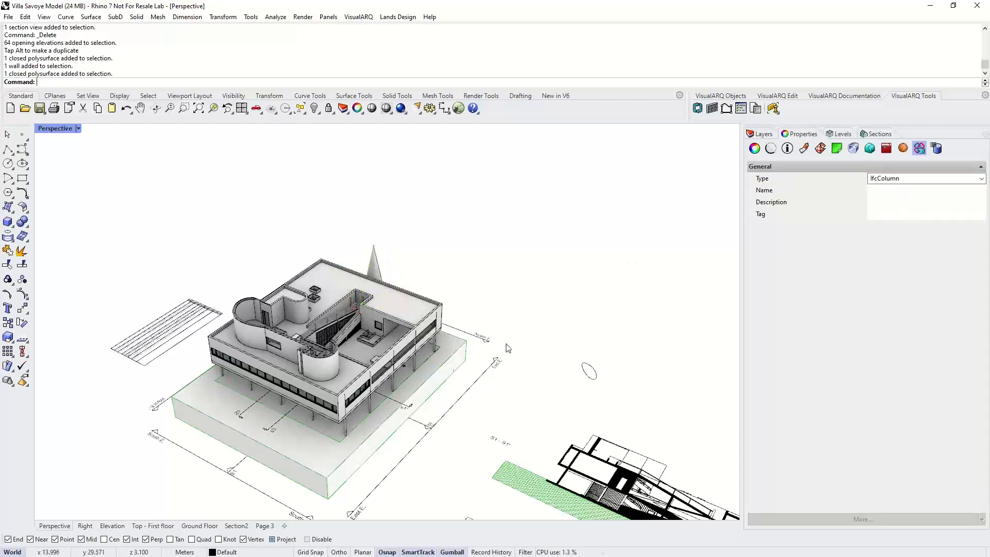
# - Set the IFC entity type of the floor slab polysurface to IfcSlab
pyautogui.click(436, 385)
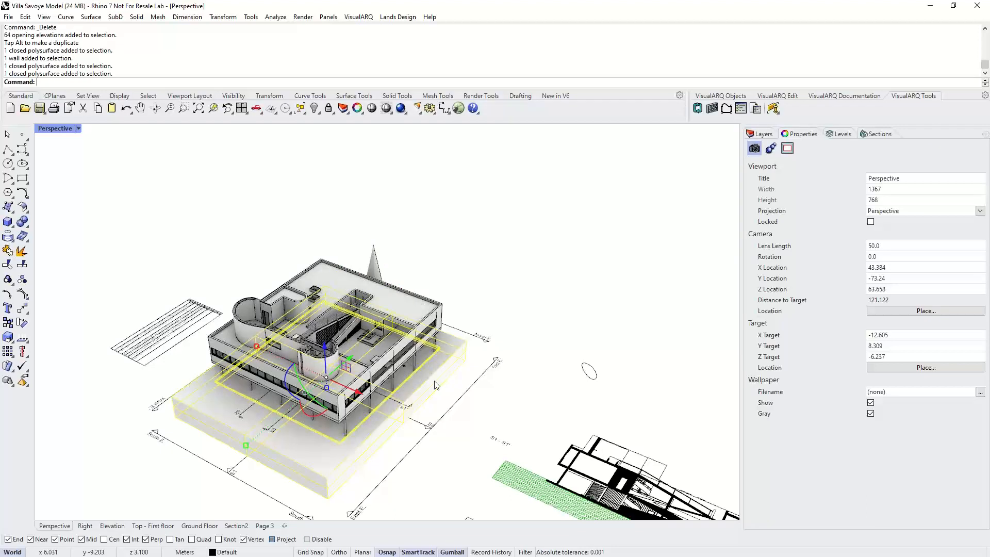
pyautogui.click(922, 178)
pyautogui.scroll(-3, 897, 254)
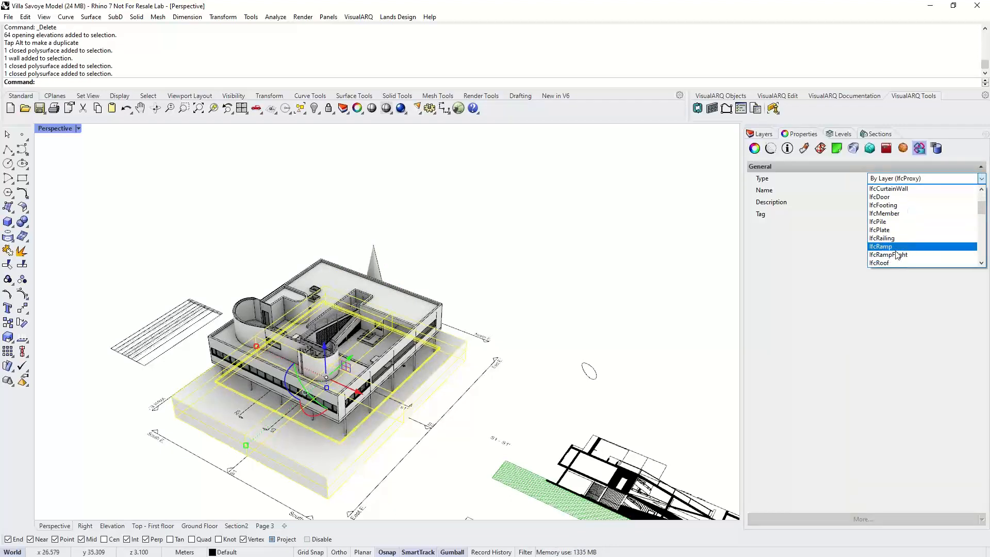
pyautogui.scroll(-2, 897, 255)
pyautogui.click(890, 249)
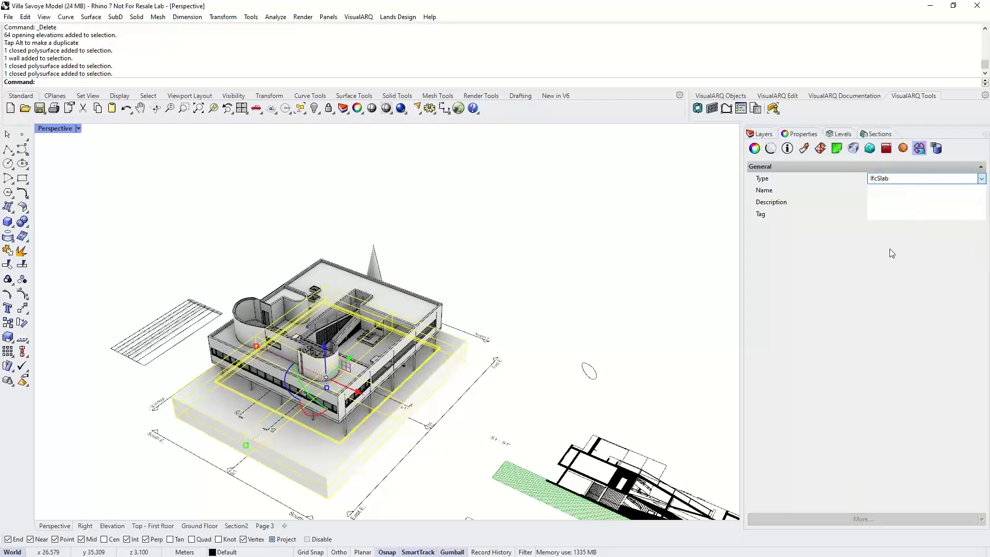
pyautogui.click(541, 292)
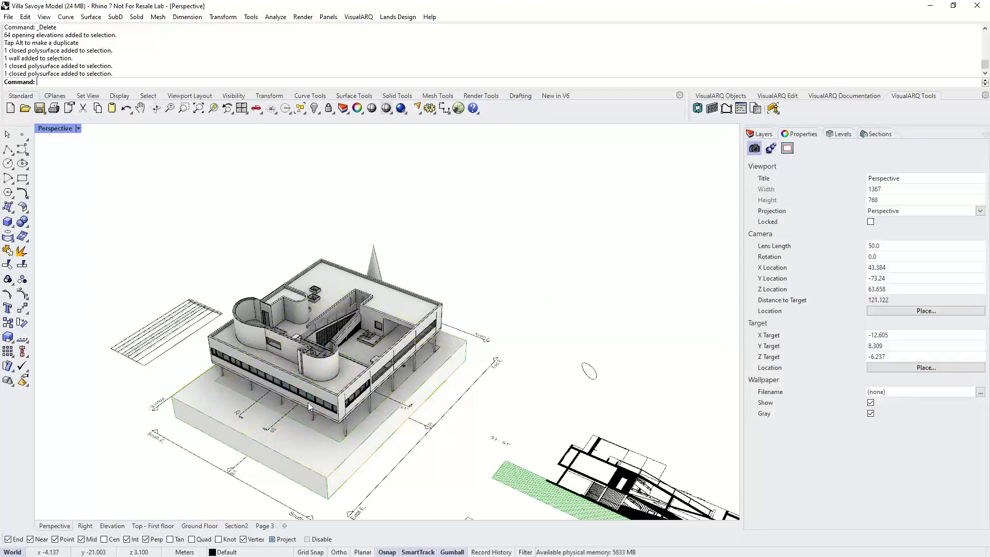
# - Open the VisualARQ IFC Export Options and review the layer to IFC entity type mapping
pyautogui.click(358, 17)
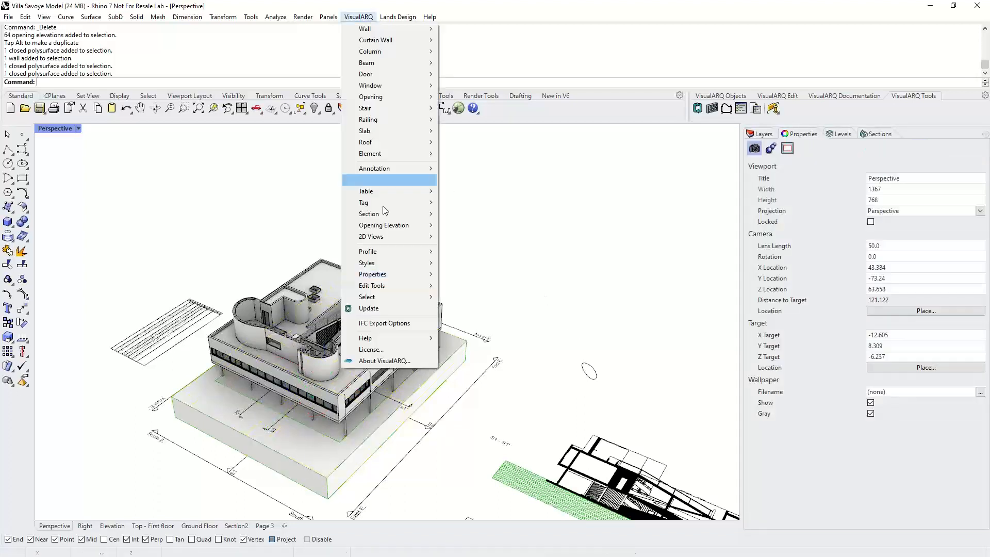
pyautogui.click(391, 323)
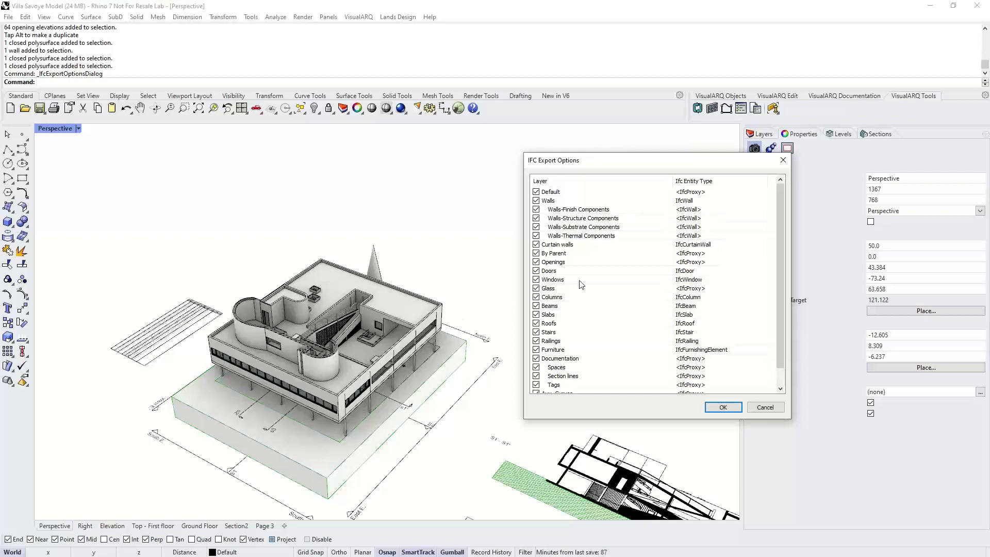
pyautogui.click(695, 272)
pyautogui.click(694, 271)
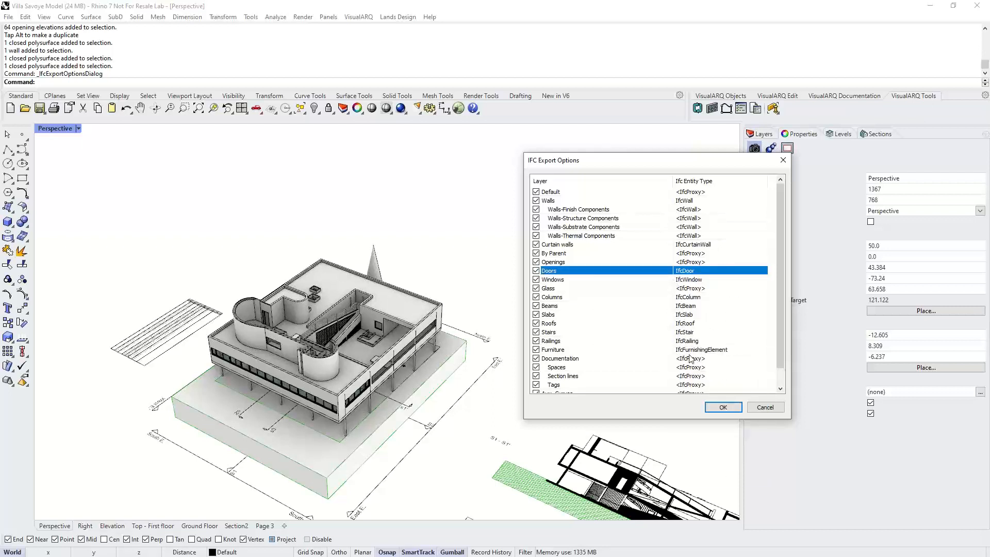
pyautogui.click(763, 407)
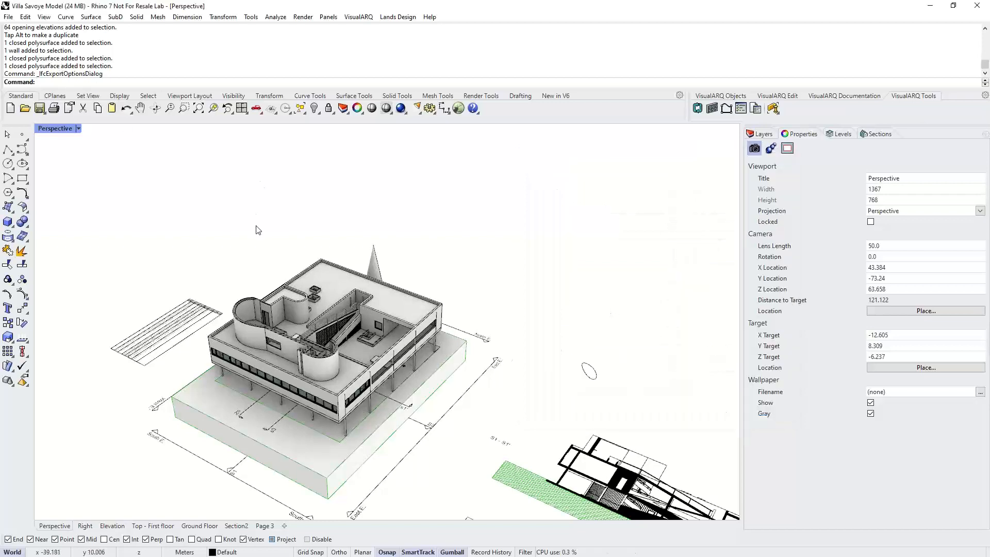
# - Select the whole building and export it to the Desktop as an IFC 2x3 Building Model named VS Demo
pyautogui.moveTo(259, 230); pyautogui.dragTo(179, 208, button='right')
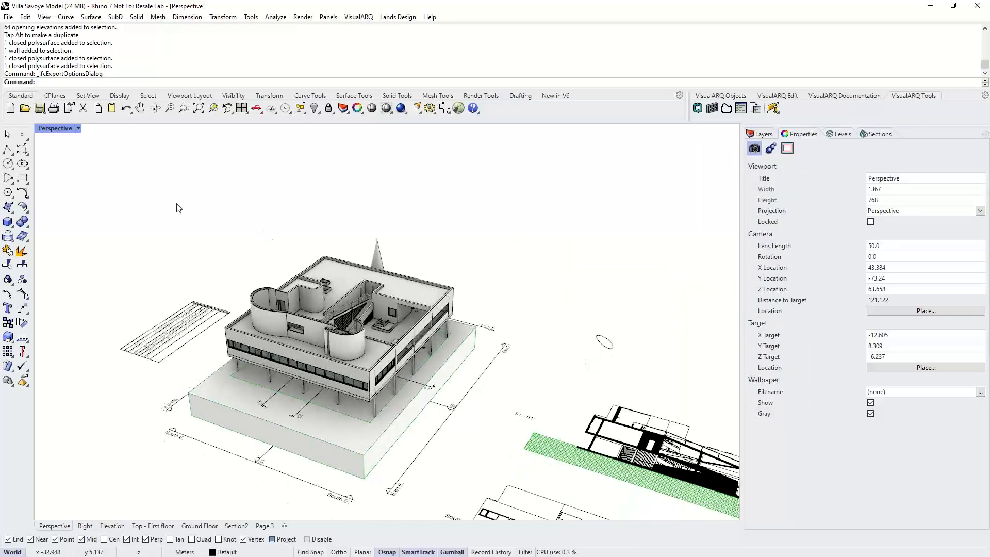
pyautogui.moveTo(178, 208); pyautogui.dragTo(490, 486)
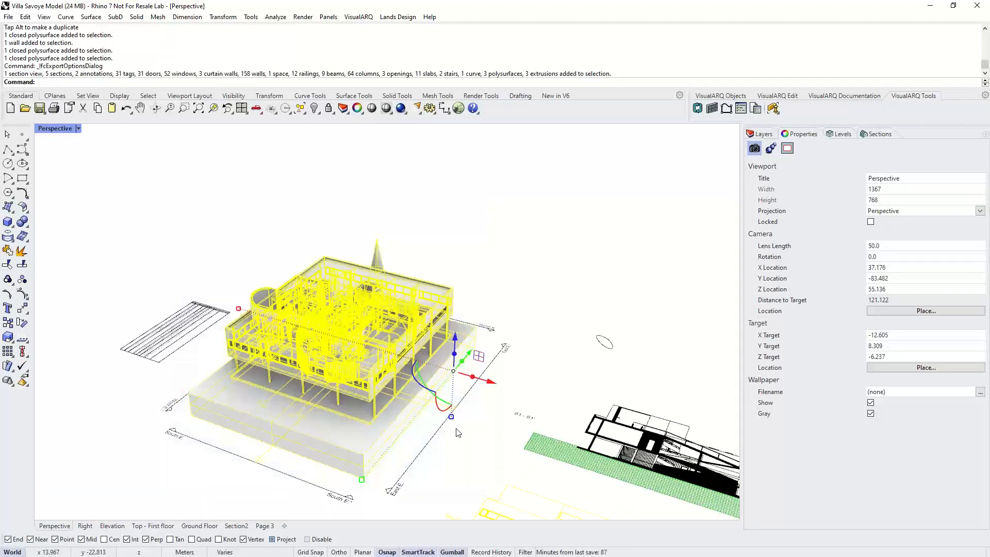
pyautogui.click(8, 18)
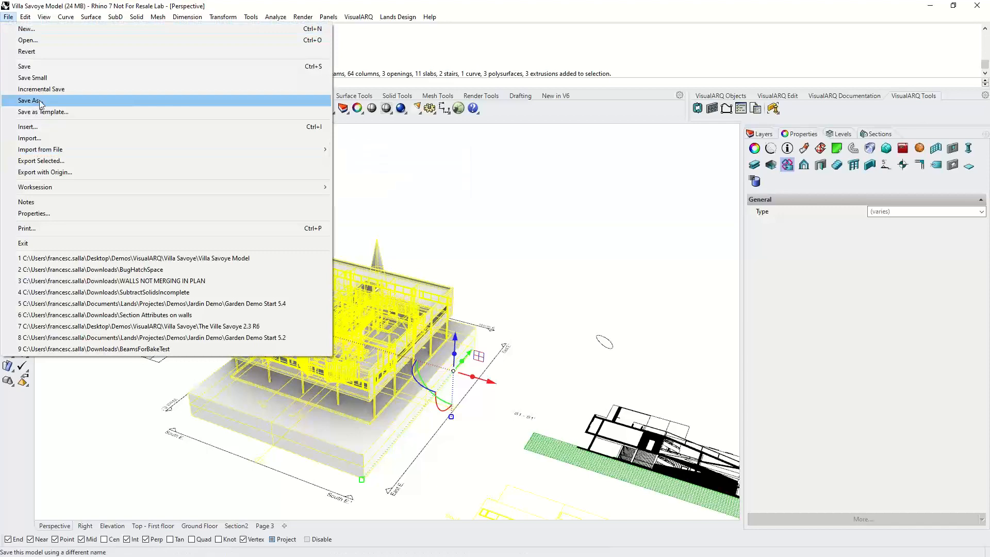
pyautogui.click(46, 161)
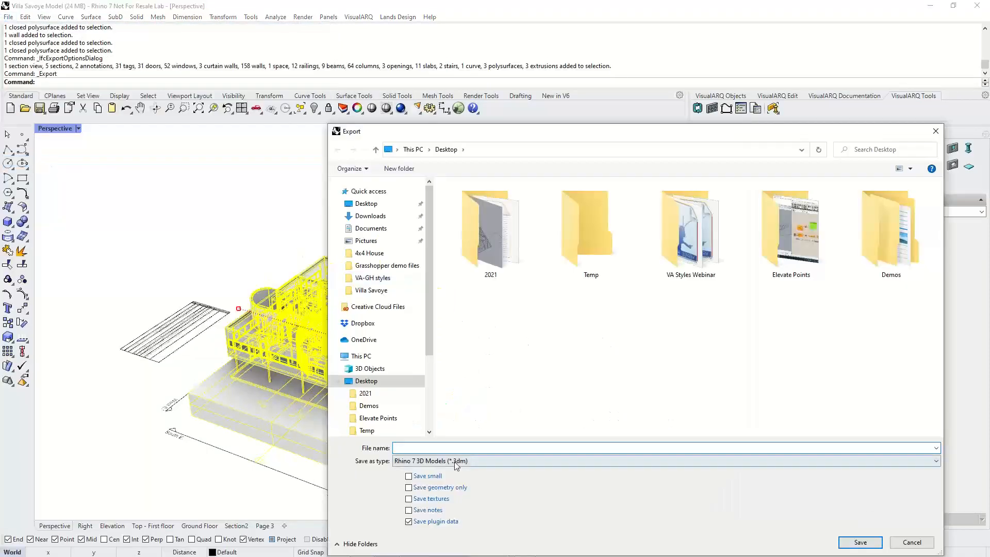
pyautogui.write('VS Demo')
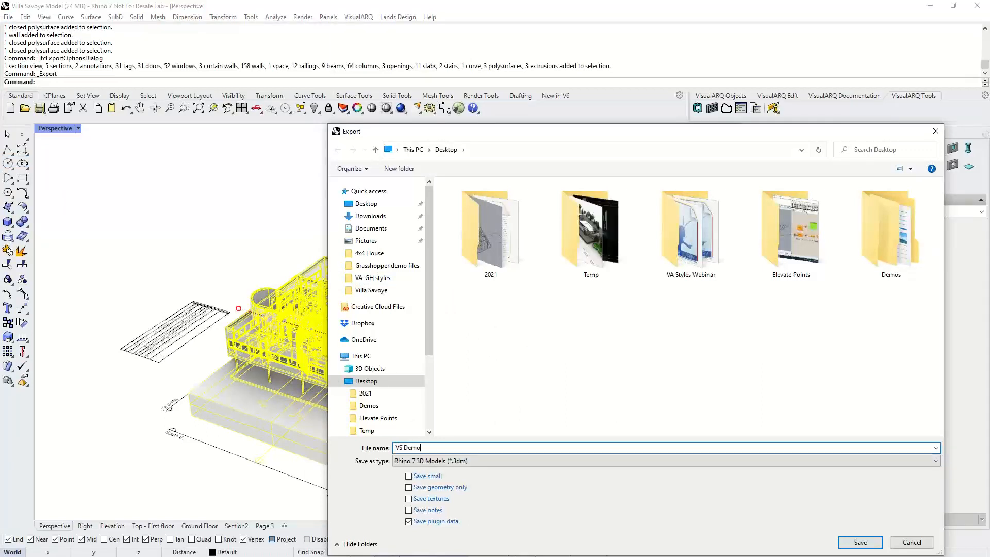
pyautogui.click(466, 461)
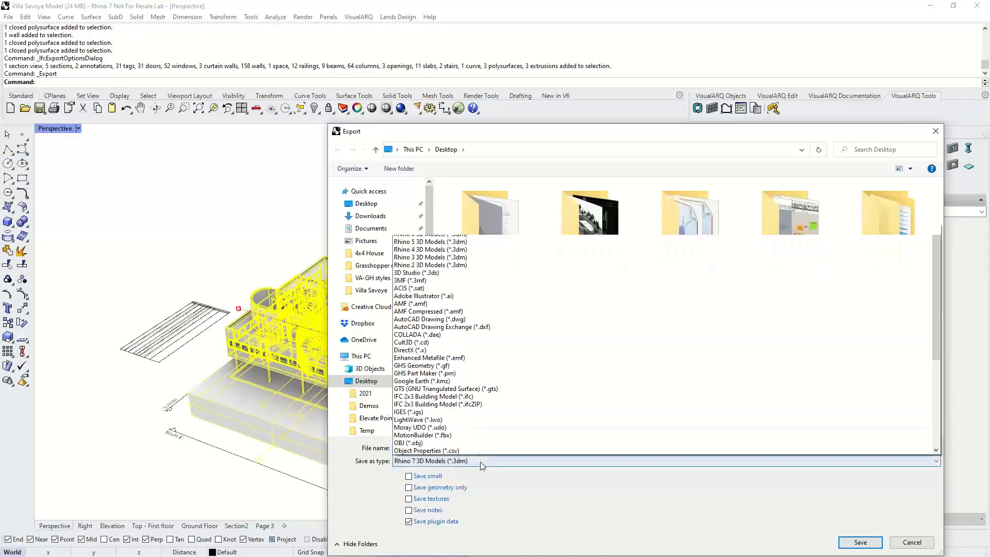
pyautogui.click(466, 396)
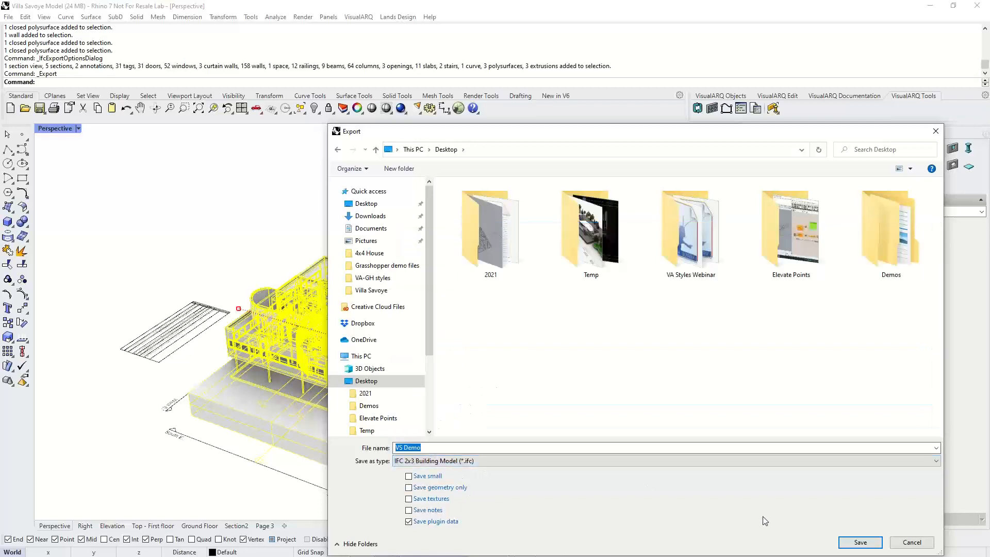
pyautogui.click(860, 542)
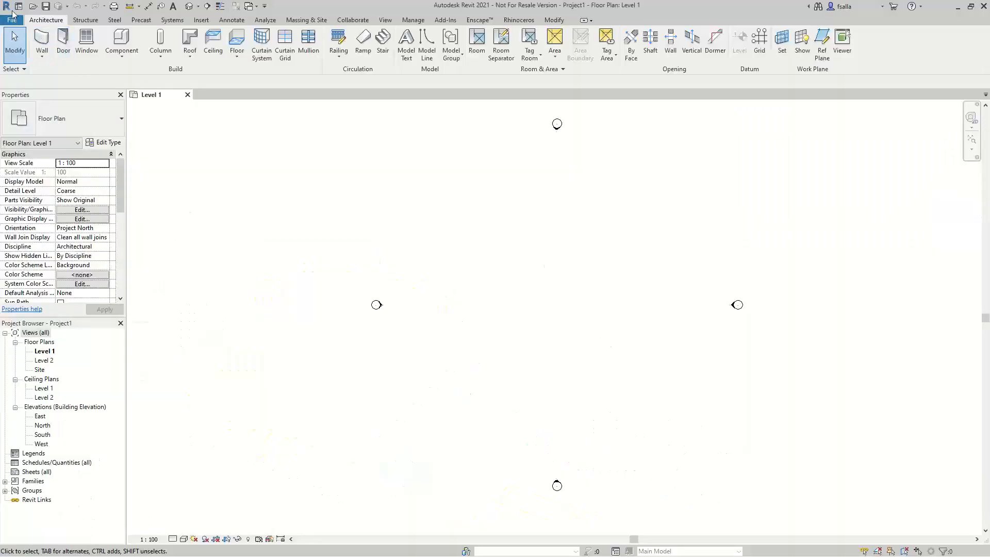
# - Try to open an IFC file from the Desktop in Revit
pyautogui.click(7, 9)
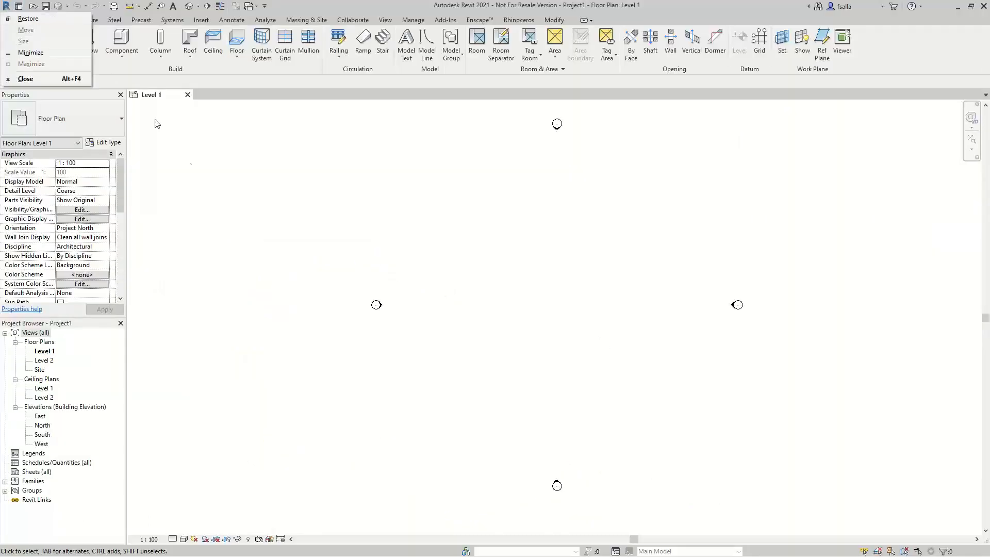
pyautogui.click(190, 164)
pyautogui.click(15, 23)
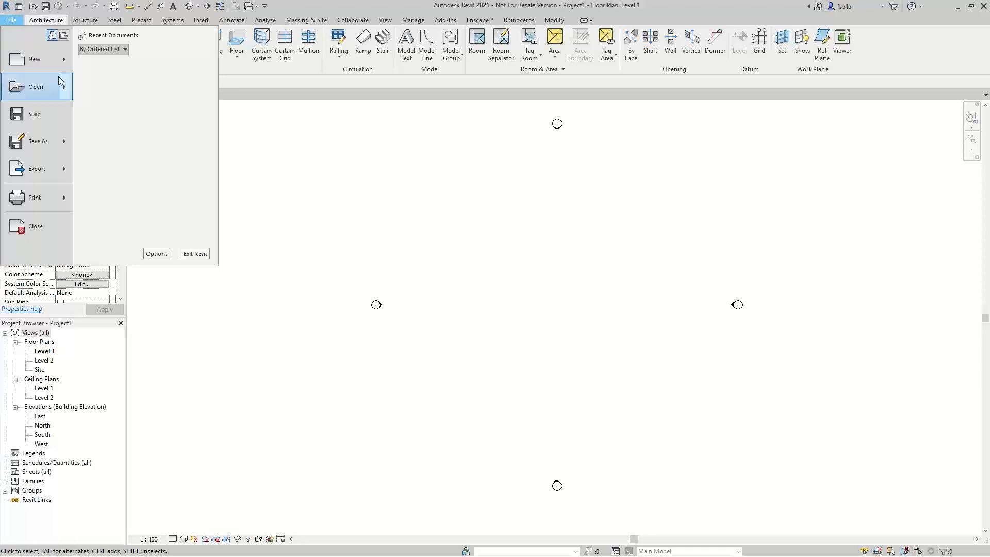
pyautogui.moveTo(39, 87)
pyautogui.click(106, 172)
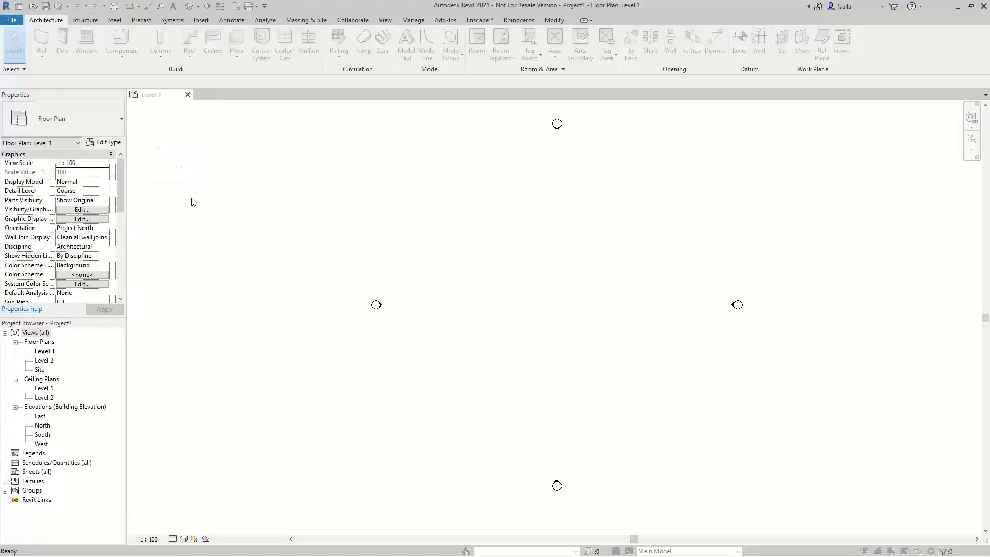
pyautogui.click(325, 290)
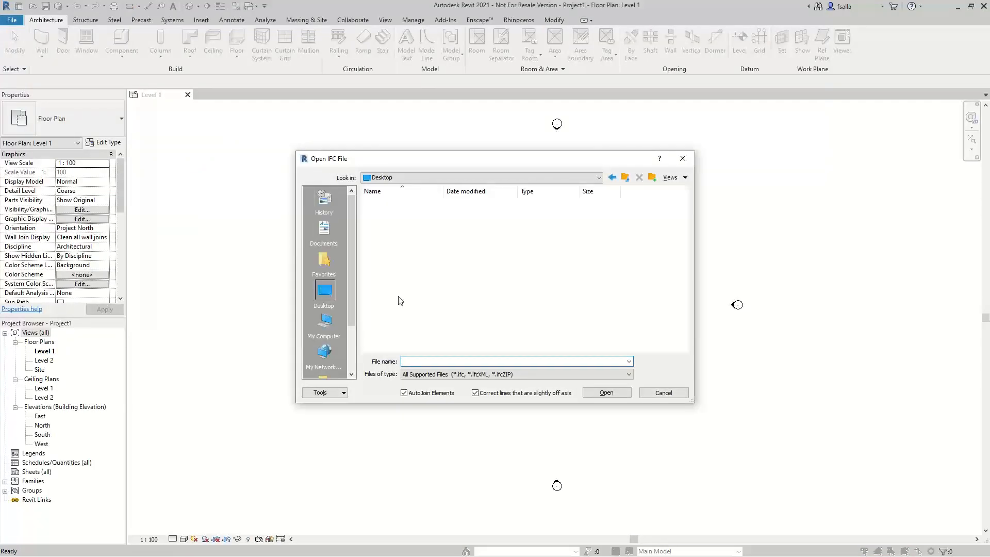
pyautogui.click(387, 320)
pyautogui.click(622, 395)
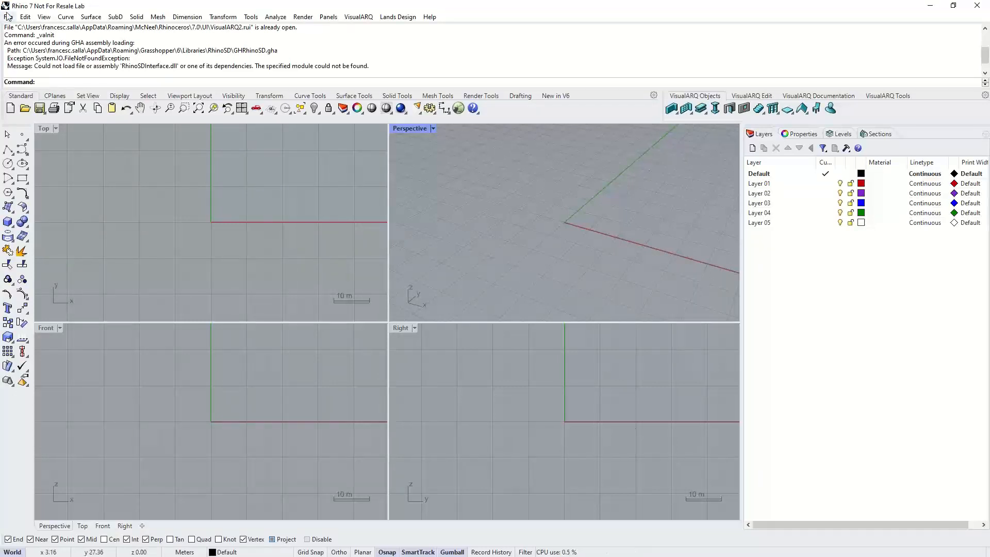
# - Open the 07-Modern_House IFC file from the Demos VisualARQ folder
pyautogui.click(9, 17)
pyautogui.click(23, 40)
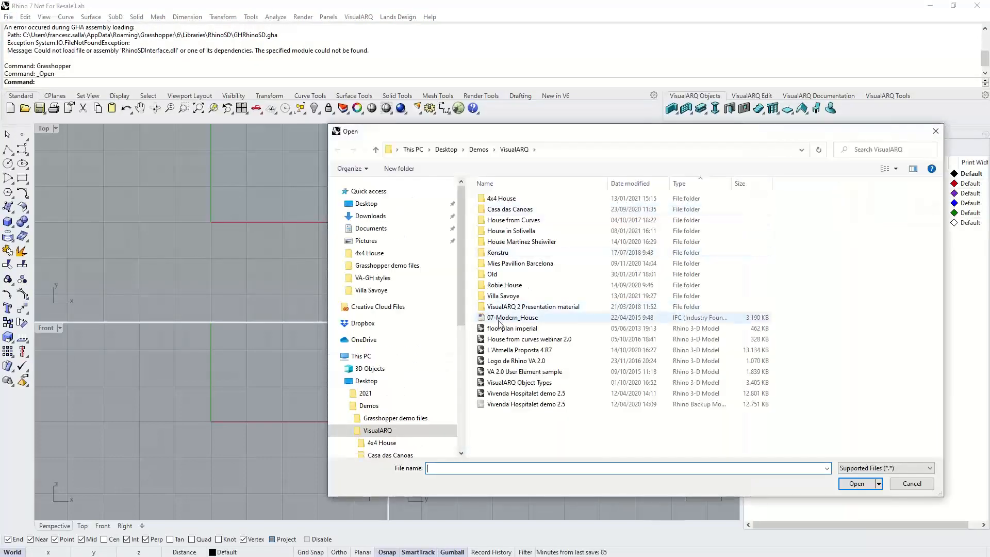
pyautogui.click(511, 317)
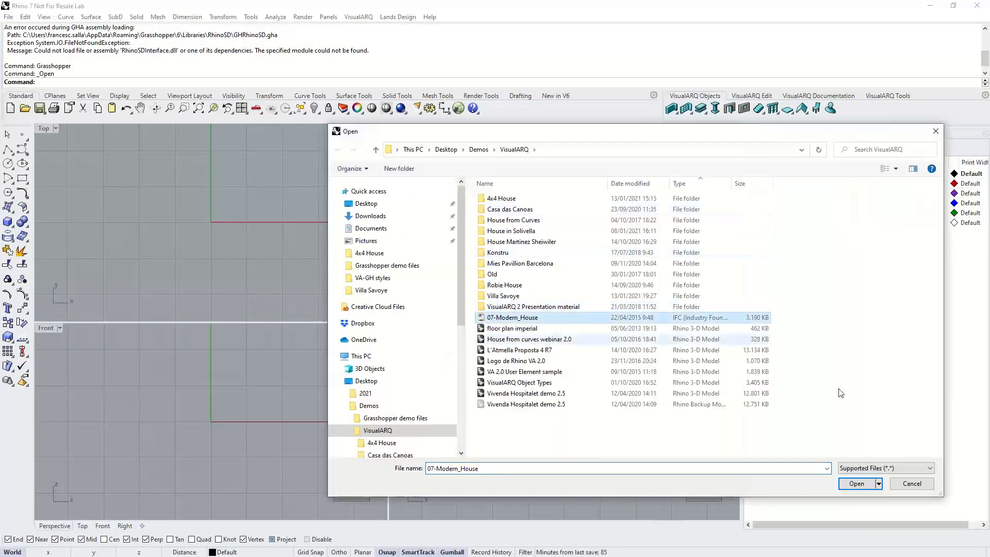
pyautogui.click(856, 483)
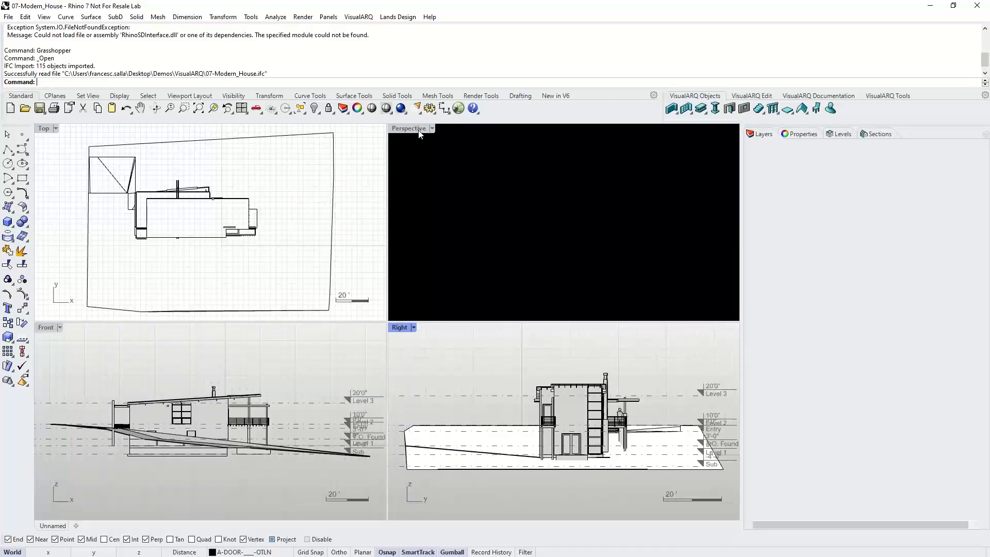
# - Maximize the Perspective viewport and select all VisualARQ objects in the imported house
pyautogui.doubleClick(419, 130)
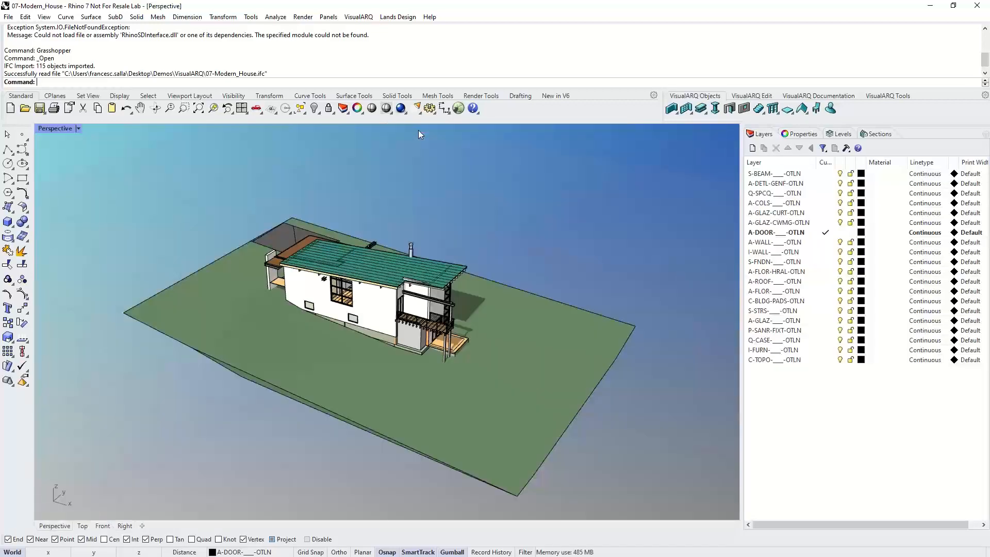
pyautogui.moveTo(478, 324); pyautogui.dragTo(421, 329, button='right')
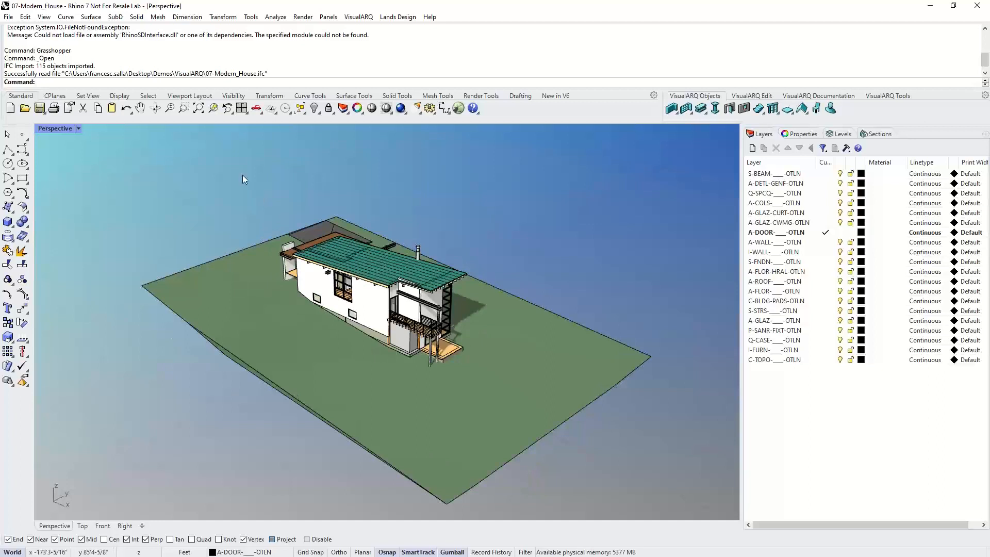
pyautogui.moveTo(243, 175); pyautogui.dragTo(475, 412)
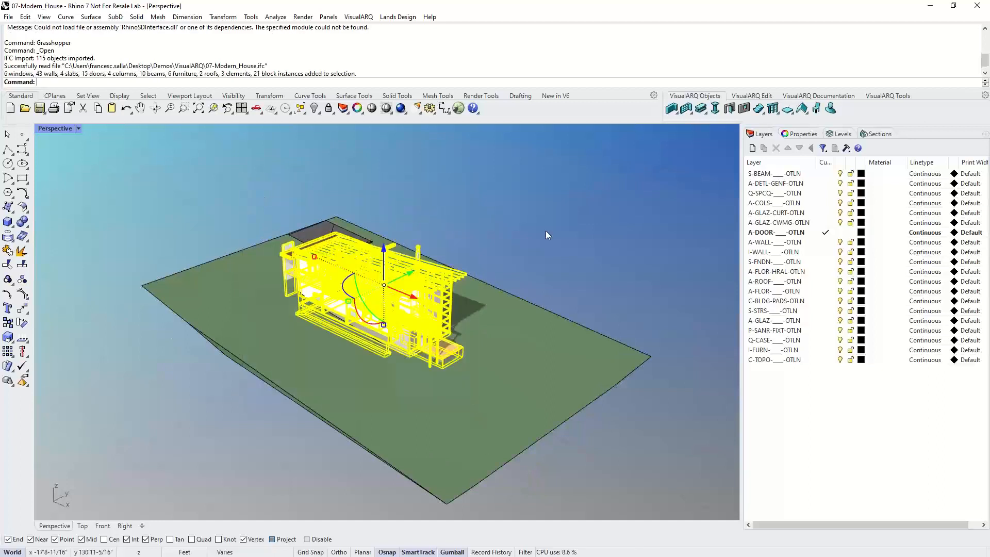
pyautogui.click(546, 230)
pyautogui.click(873, 98)
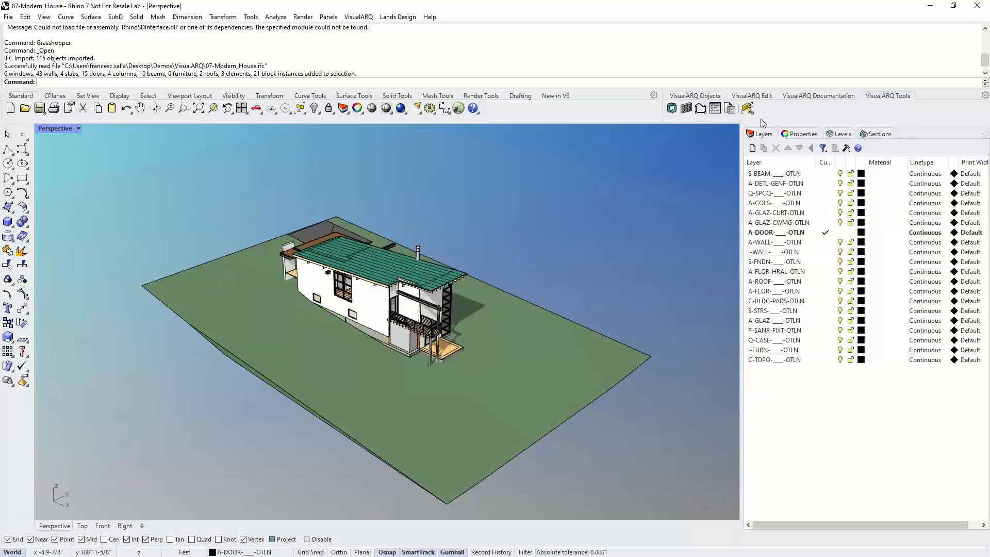
pyautogui.click(748, 109)
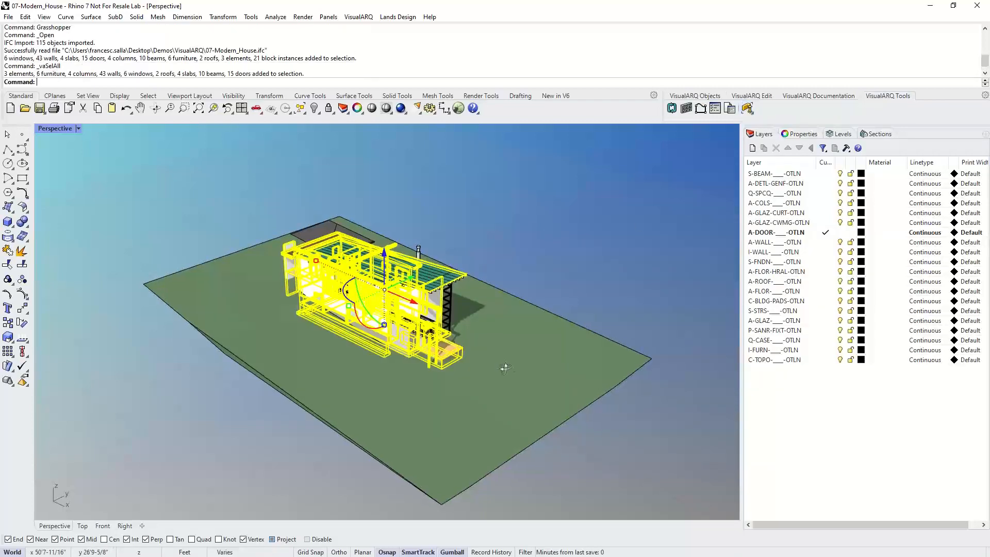
pyautogui.moveTo(516, 367); pyautogui.dragTo(404, 339, button='right')
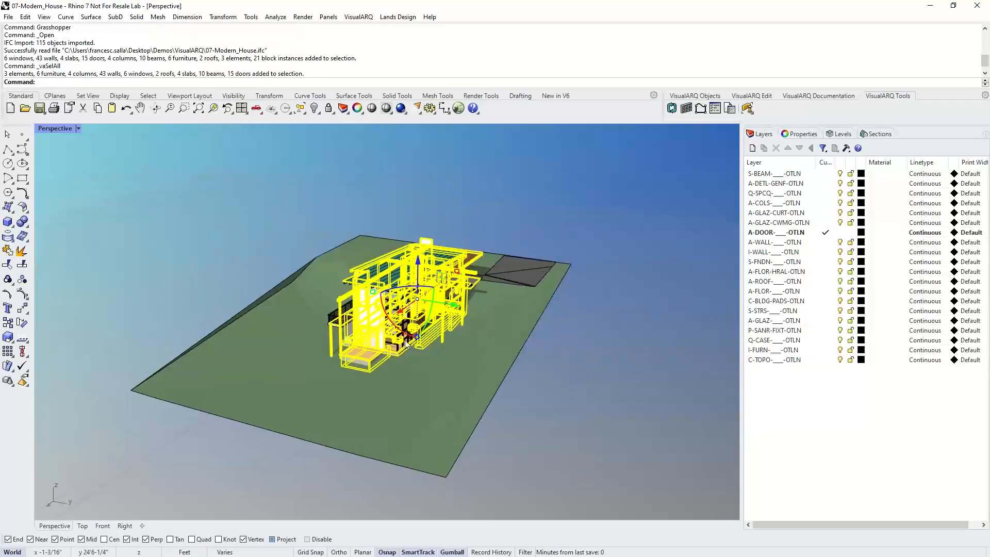
pyautogui.scroll(5, 404, 339)
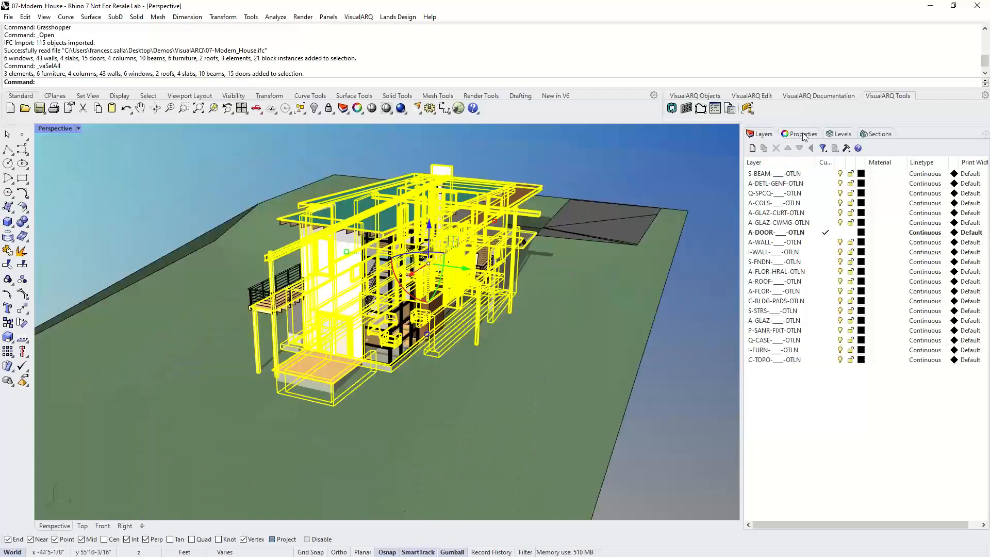
# - Select the small window on the side wall and move it slightly along the wall
pyautogui.click(802, 134)
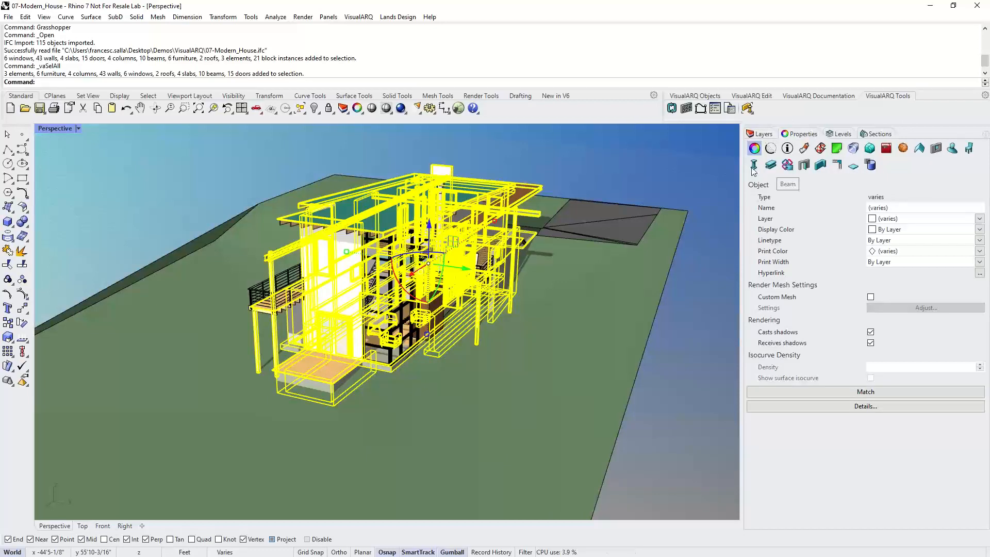
pyautogui.moveTo(412, 350); pyautogui.dragTo(656, 246, button='right')
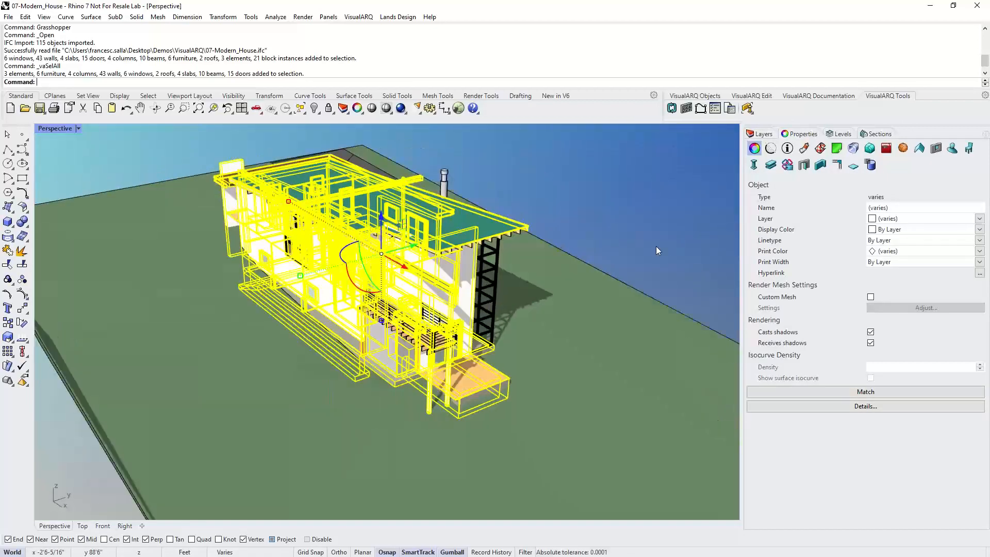
pyautogui.press('Escape')
pyautogui.moveTo(233, 330); pyautogui.dragTo(309, 305, button='right')
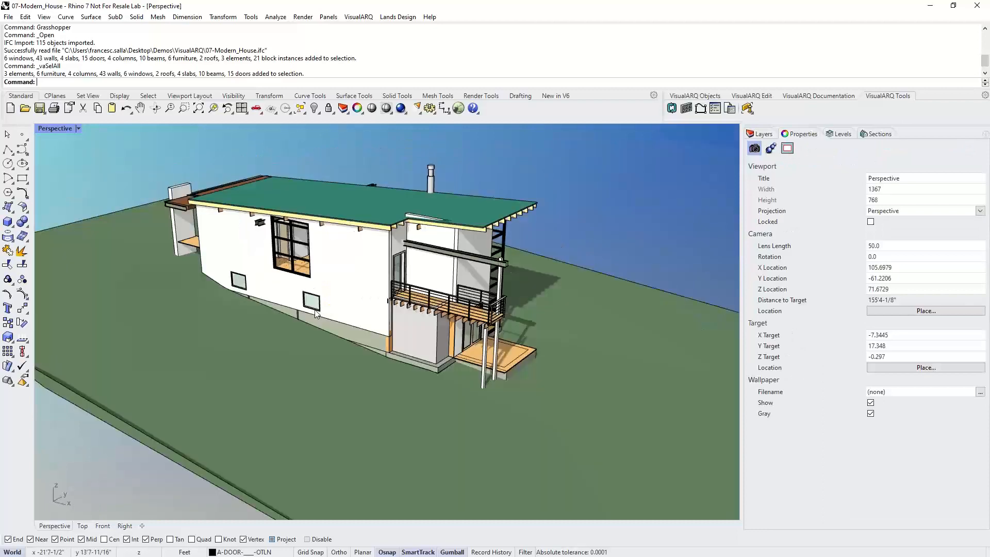
pyautogui.scroll(2, 310, 305)
pyautogui.click(311, 304)
pyautogui.scroll(3, 311, 304)
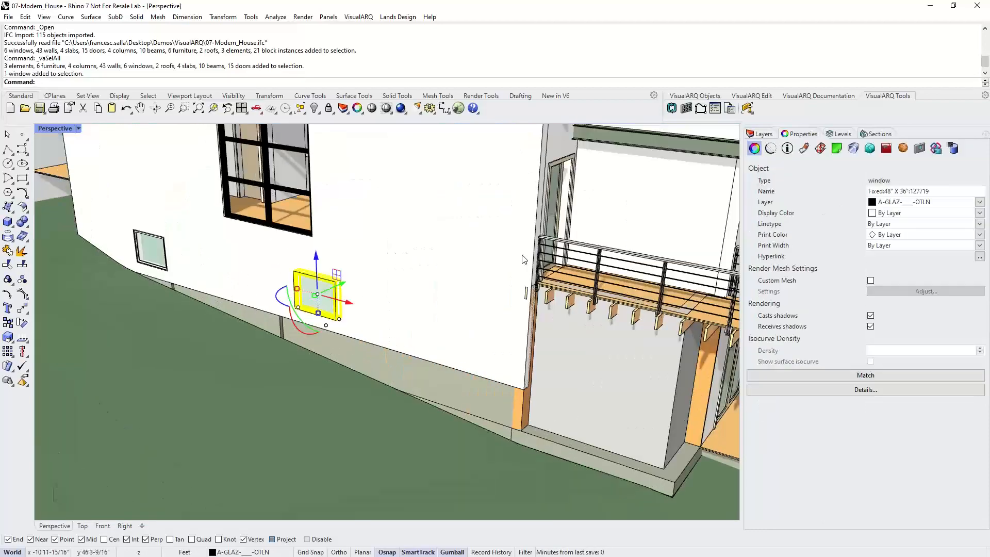
pyautogui.moveTo(348, 304); pyautogui.dragTo(383, 315)
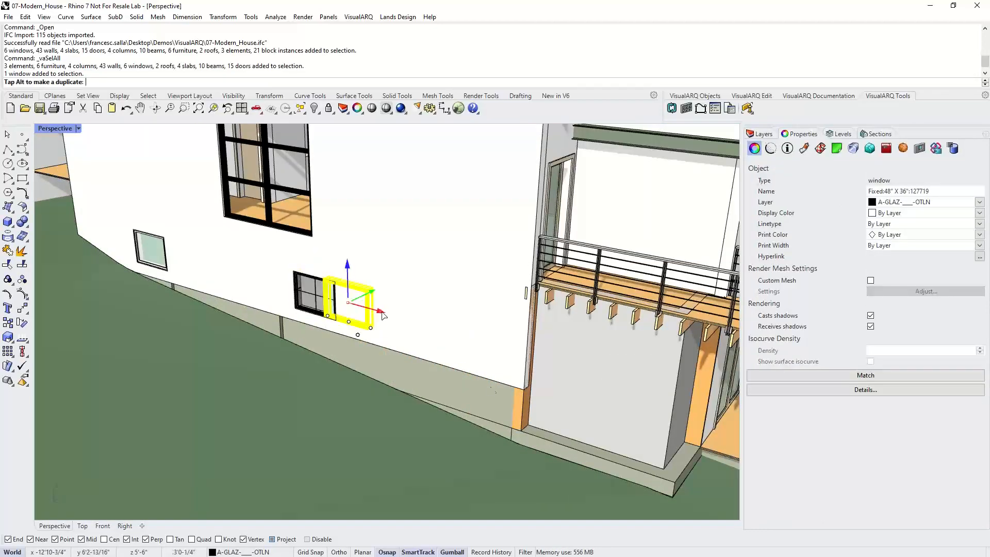
pyautogui.moveTo(490, 391); pyautogui.dragTo(490, 391)
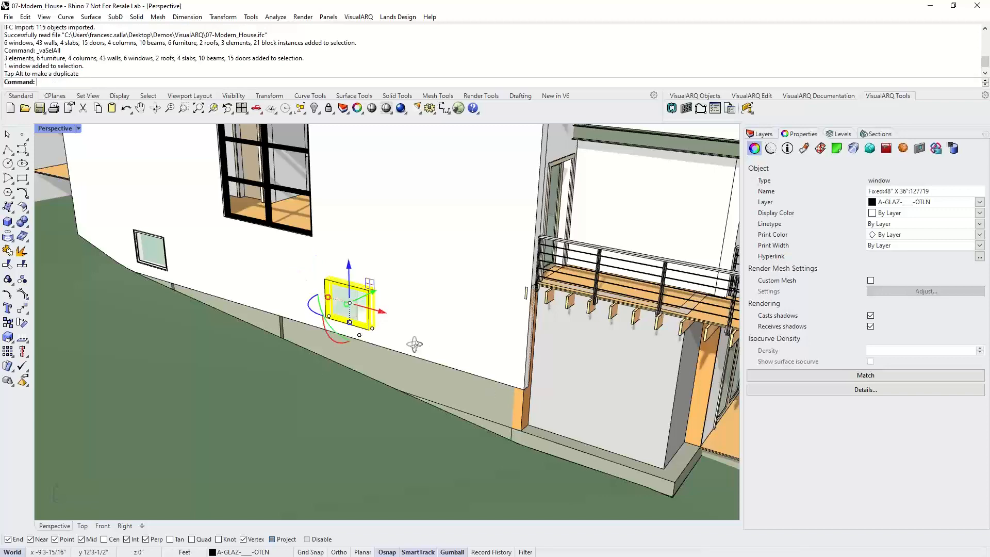
pyautogui.moveTo(414, 344); pyautogui.dragTo(438, 351, button='right')
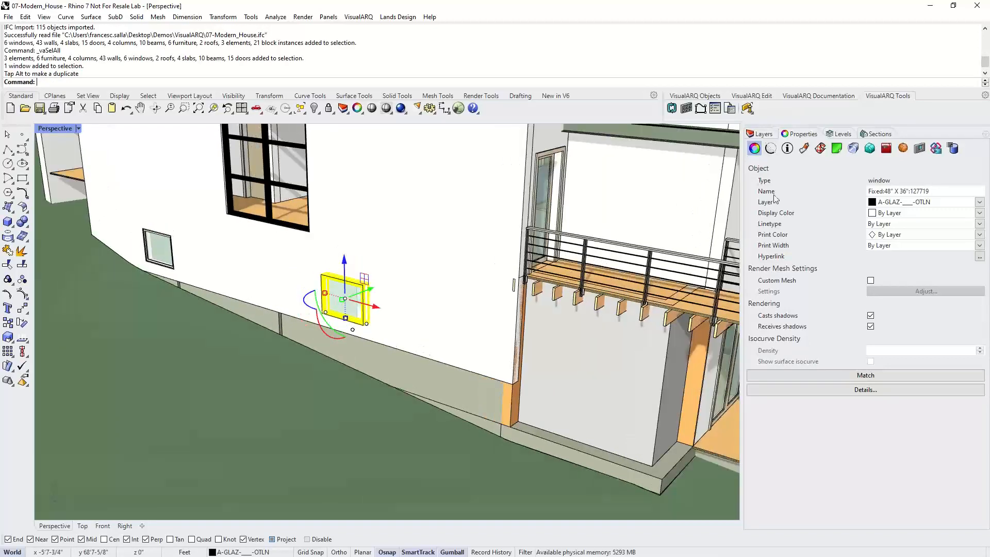
# - Show the selected window's VisualARQ object properties
pyautogui.click(920, 149)
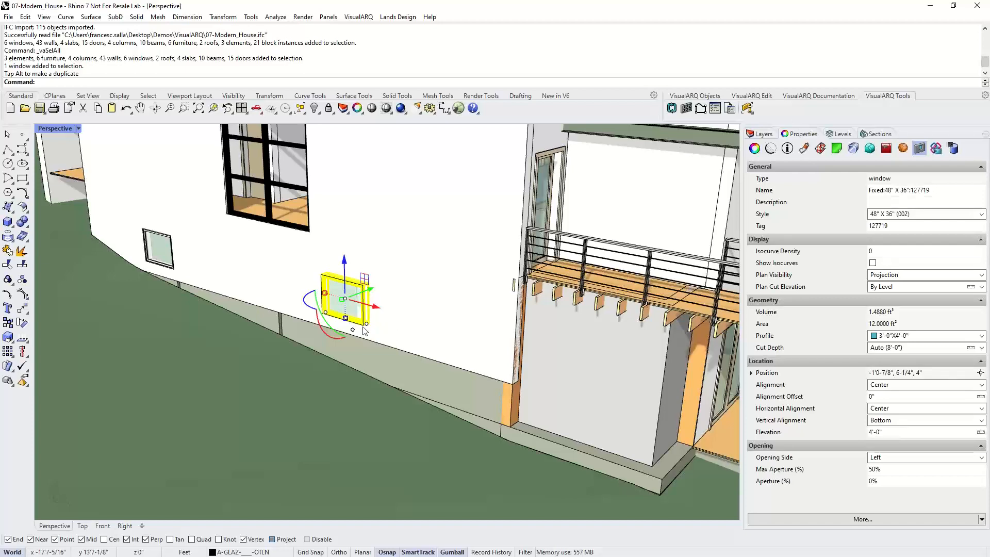
pyautogui.moveTo(367, 330); pyautogui.dragTo(408, 340, button='right')
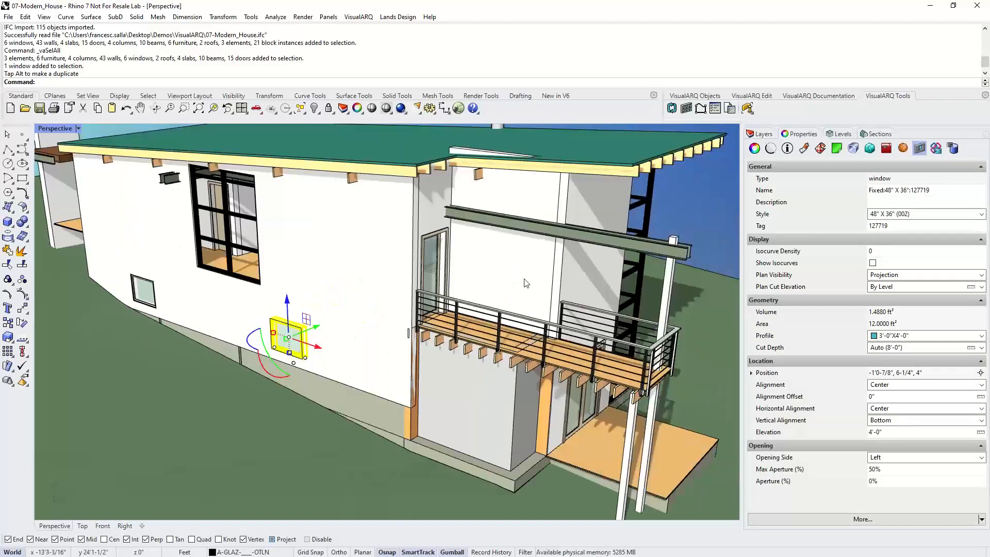
pyautogui.moveTo(535, 286); pyautogui.dragTo(531, 296, button='right')
# - Inspect the balcony railing's IFC type and its imported Revit parameters
pyautogui.click(511, 350)
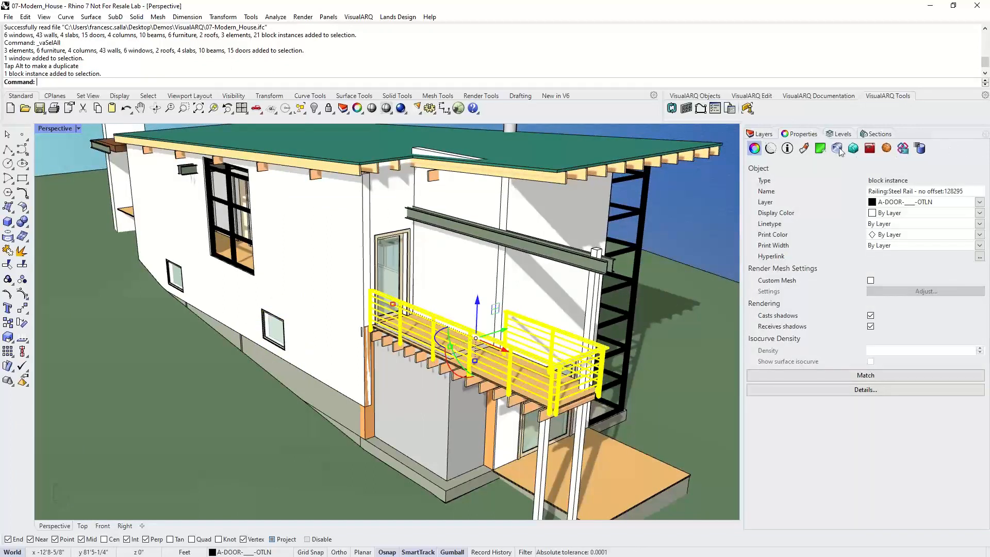
pyautogui.click(901, 147)
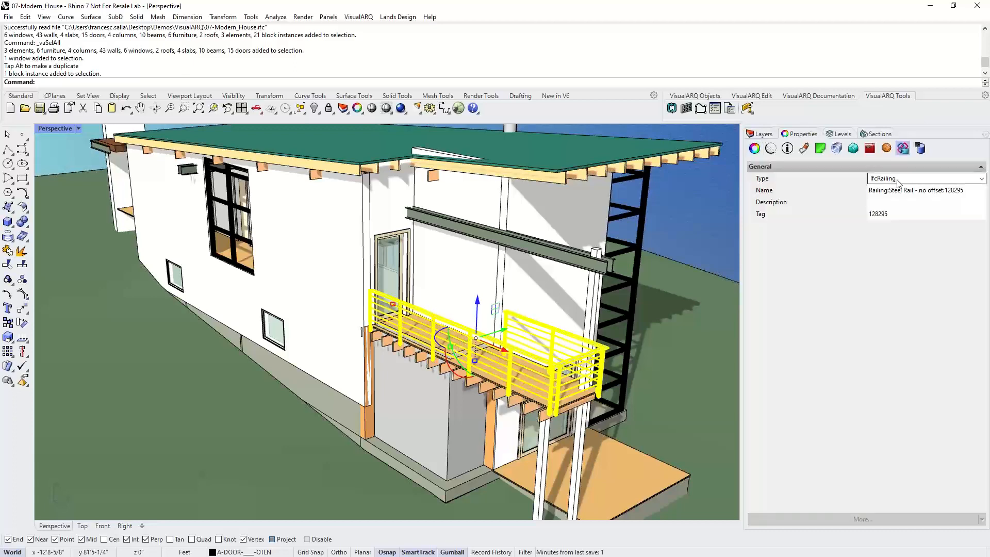
pyautogui.click(787, 149)
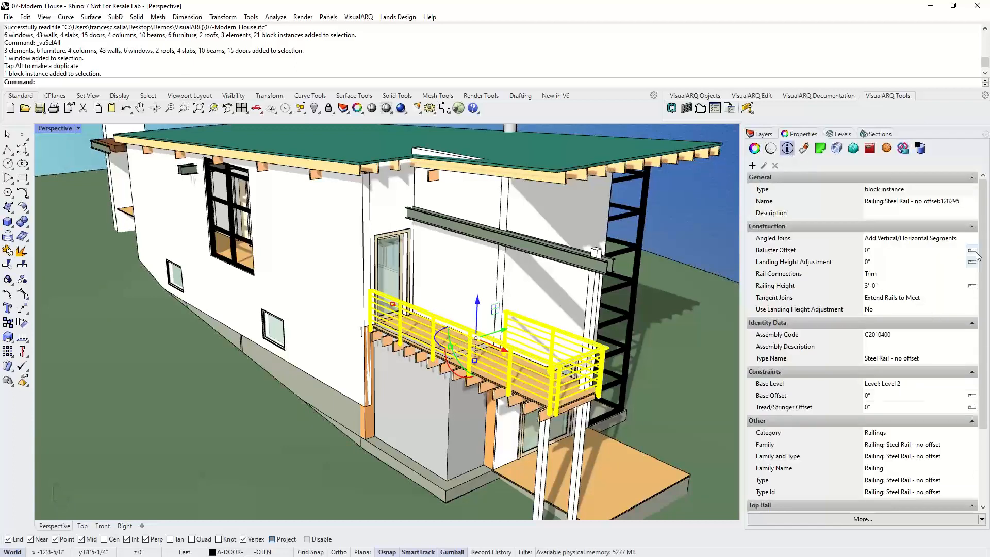
pyautogui.scroll(-2, 983, 253)
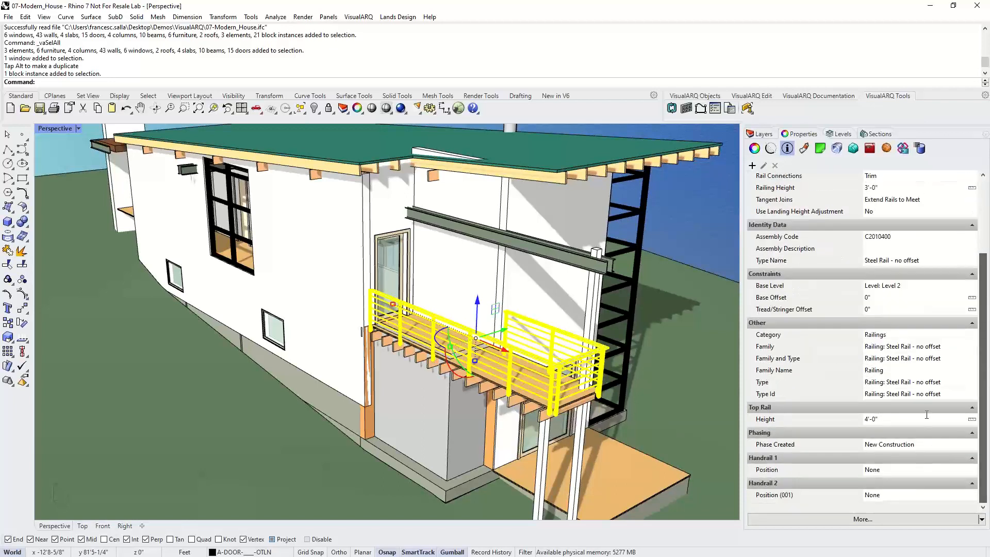
pyautogui.scroll(2, 981, 279)
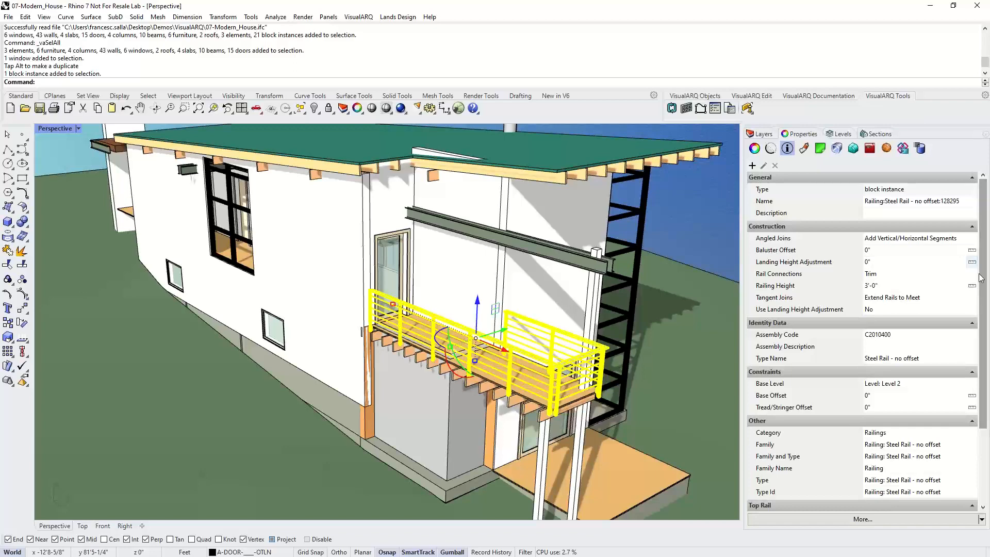
pyautogui.click(635, 220)
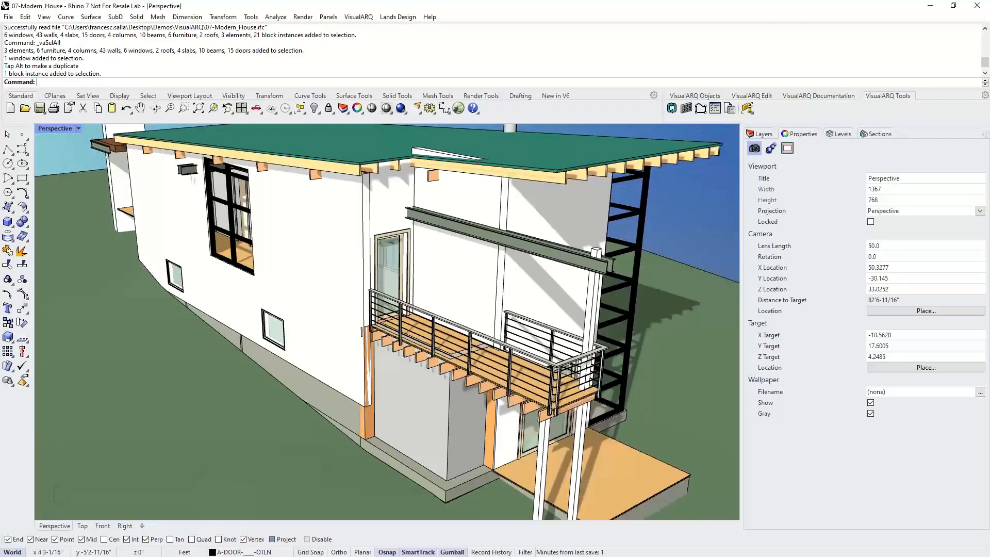
# - Launch Grasshopper with the Gra command
pyautogui.scroll(-6, 456, 345)
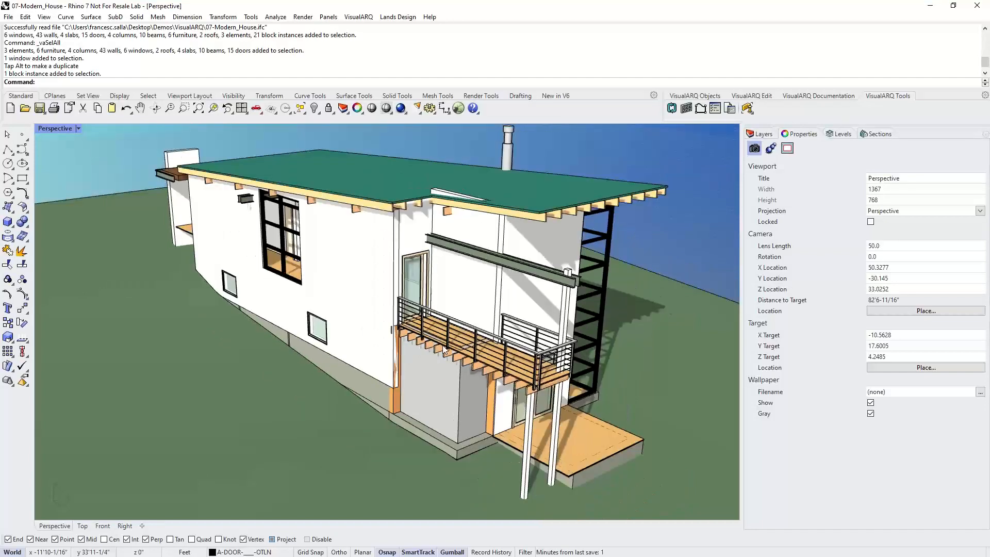
pyautogui.write('Grasshopper')
pyautogui.press('Return')
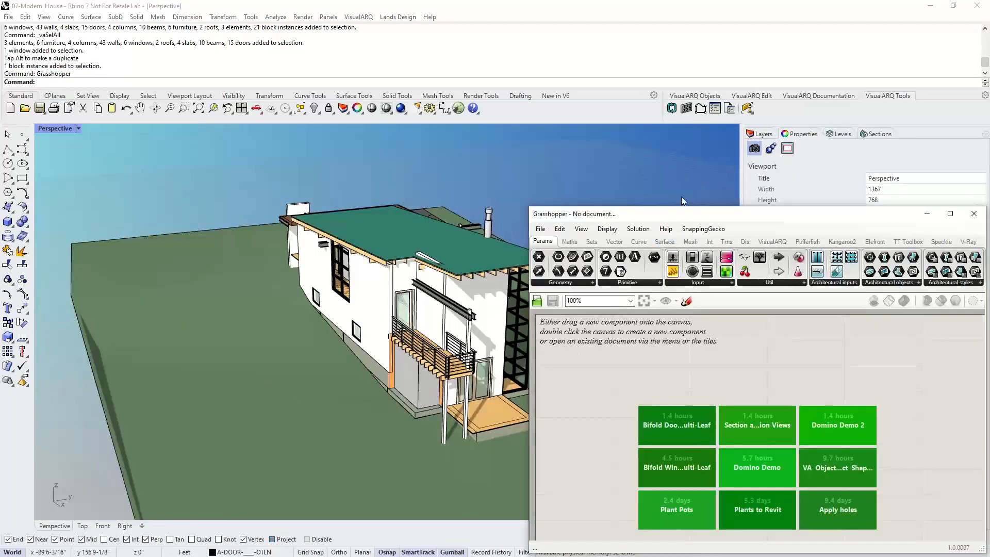
# - Add a VisualARQ Wall parameter to the Grasshopper canvas and set it to multiple walls, referencing the side wall in the model
pyautogui.moveTo(681, 213); pyautogui.dragTo(662, 174)
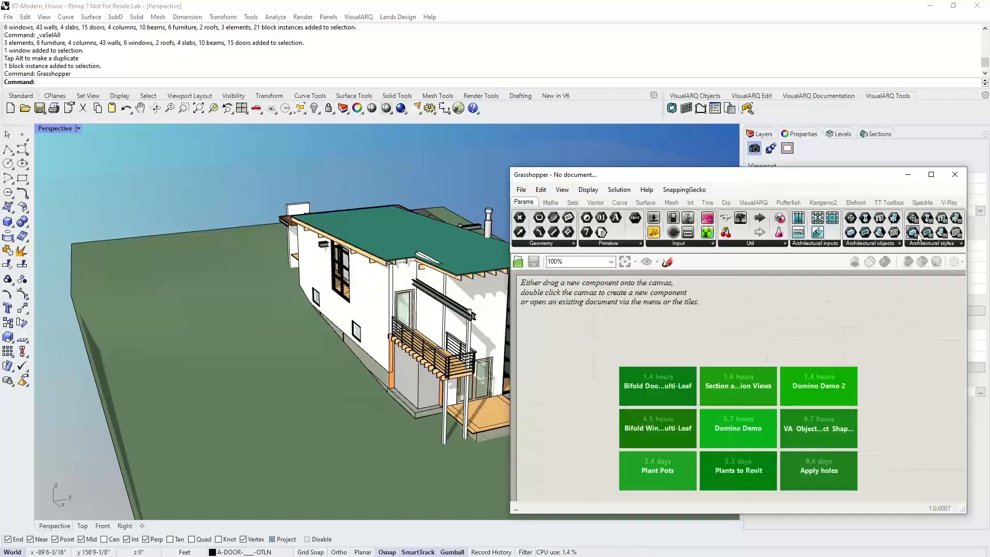
pyautogui.click(898, 243)
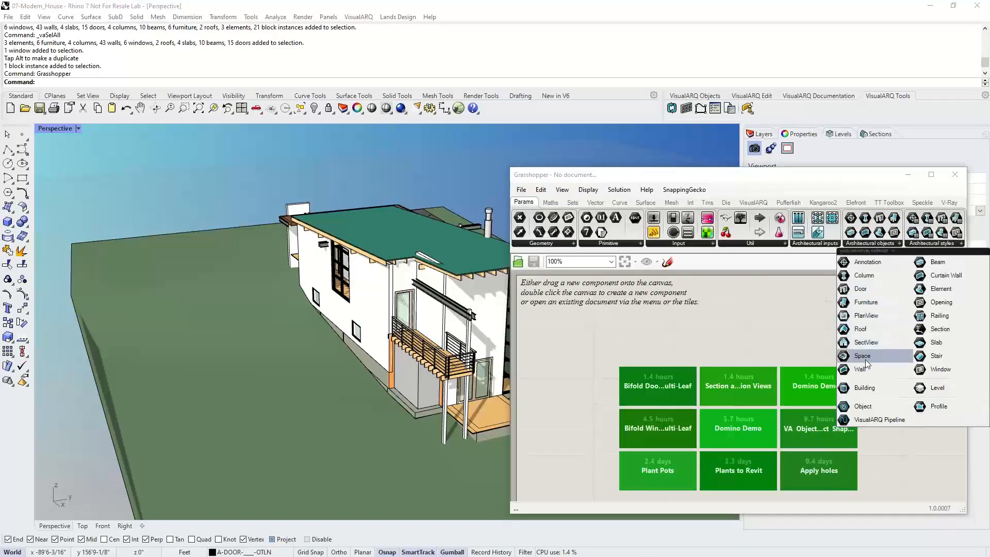
pyautogui.moveTo(860, 369); pyautogui.dragTo(686, 336)
pyautogui.rightClick(686, 336)
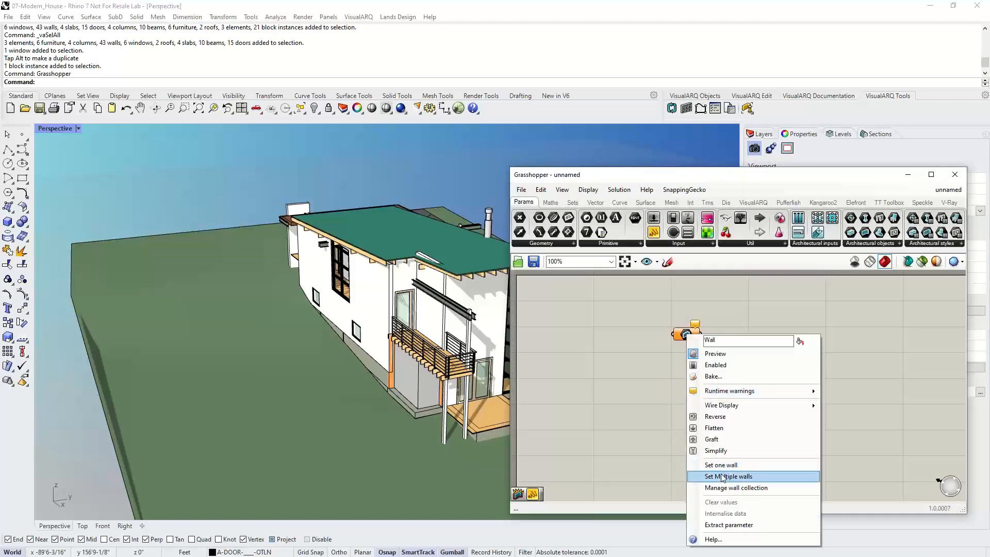
pyautogui.click(718, 466)
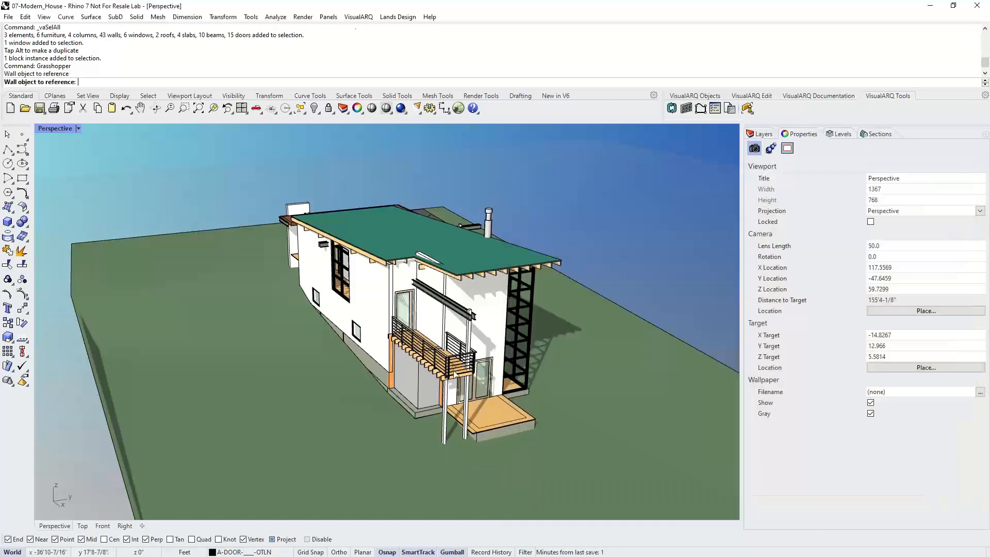
pyautogui.click(351, 299)
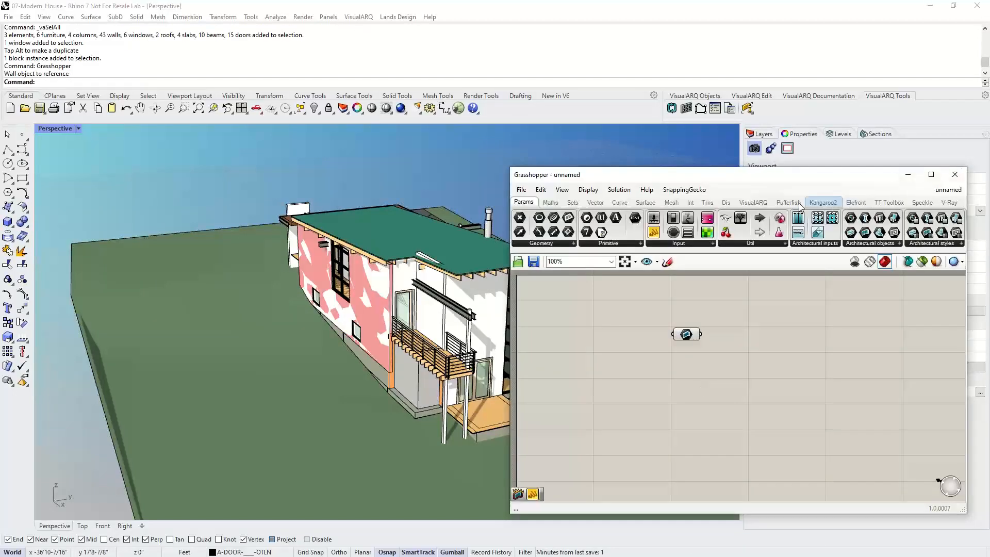
# - Add a VisualARQ Object Properties component and connect the wall parameter to its Object input
pyautogui.click(753, 202)
pyautogui.click(923, 243)
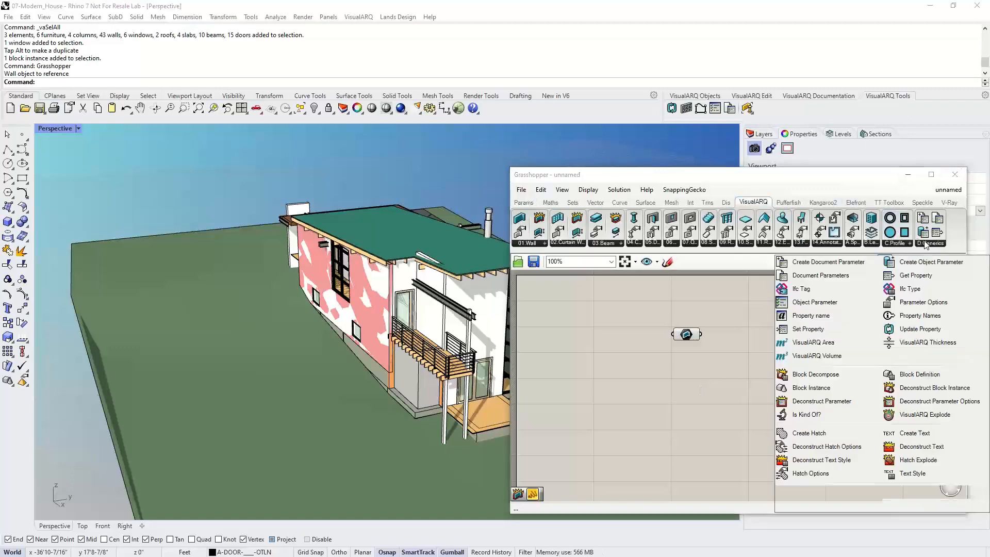
pyautogui.moveTo(920, 315); pyautogui.dragTo(775, 325)
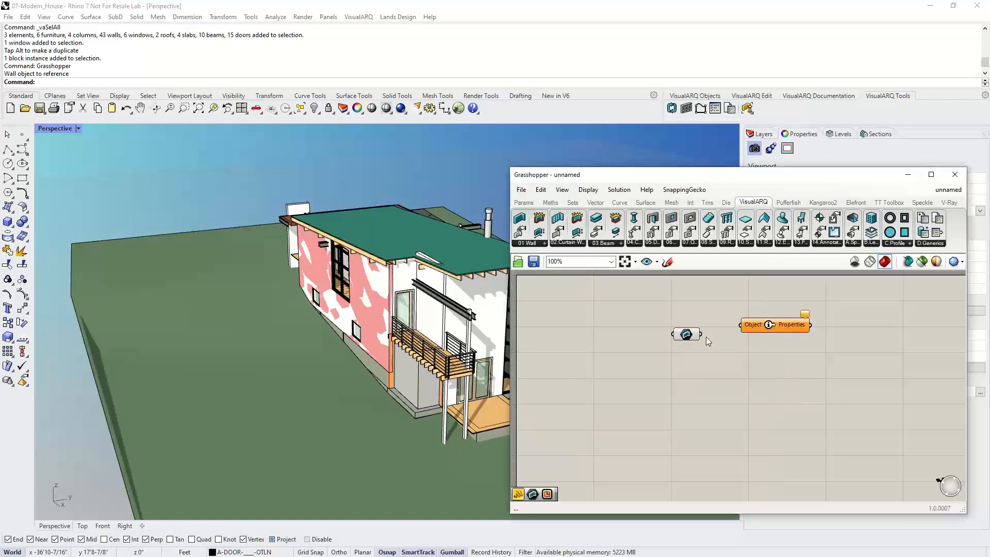
pyautogui.moveTo(701, 334); pyautogui.dragTo(740, 324)
# - Add a panel connected to the Properties output to list the wall's property names
pyautogui.click(523, 202)
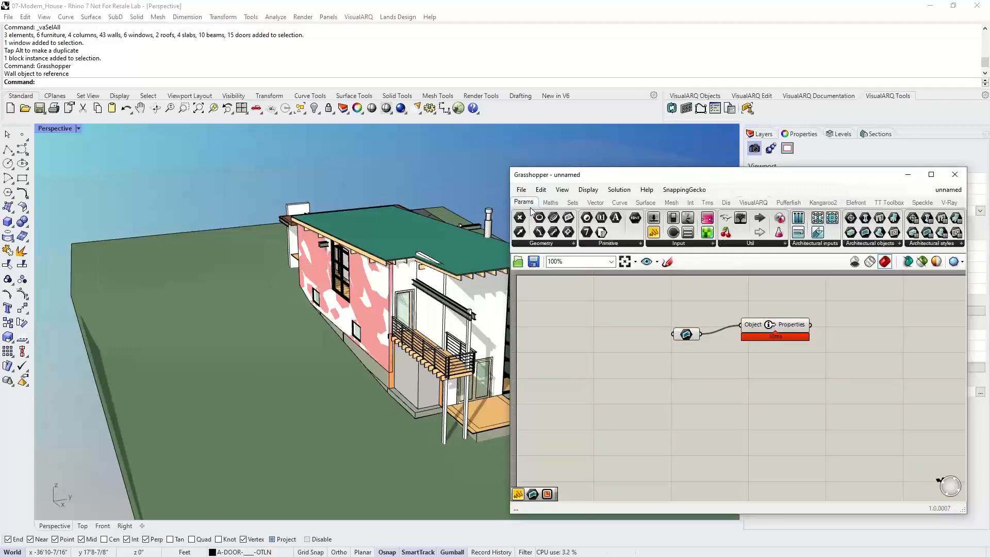
pyautogui.moveTo(673, 247); pyautogui.dragTo(848, 337)
pyautogui.moveTo(867, 344); pyautogui.dragTo(823, 333, button='right')
pyautogui.moveTo(843, 350); pyautogui.dragTo(849, 475)
pyautogui.moveTo(641, 324); pyautogui.dragTo(619, 373)
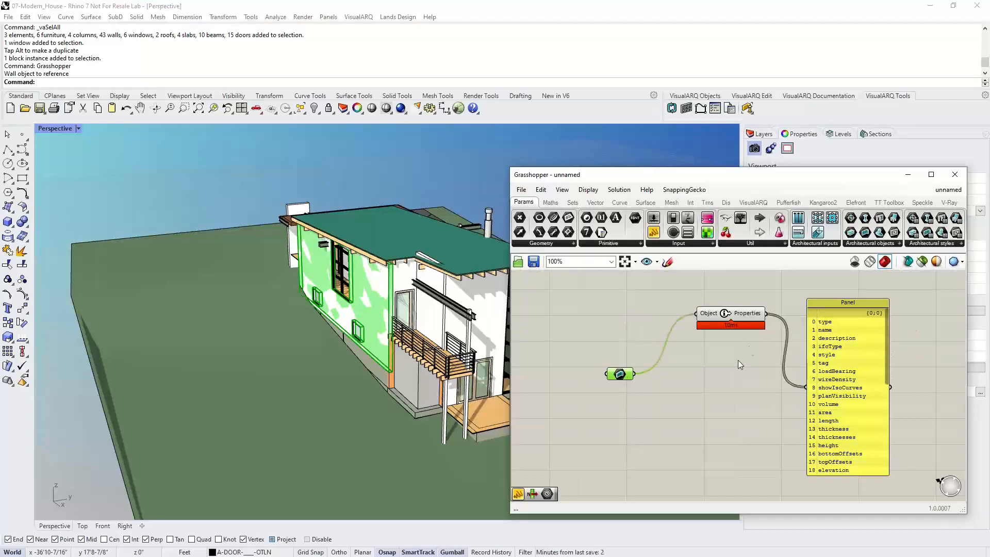
# - Add a Get Property component, feeding it the wall and the list of property names
pyautogui.click(753, 202)
pyautogui.click(935, 247)
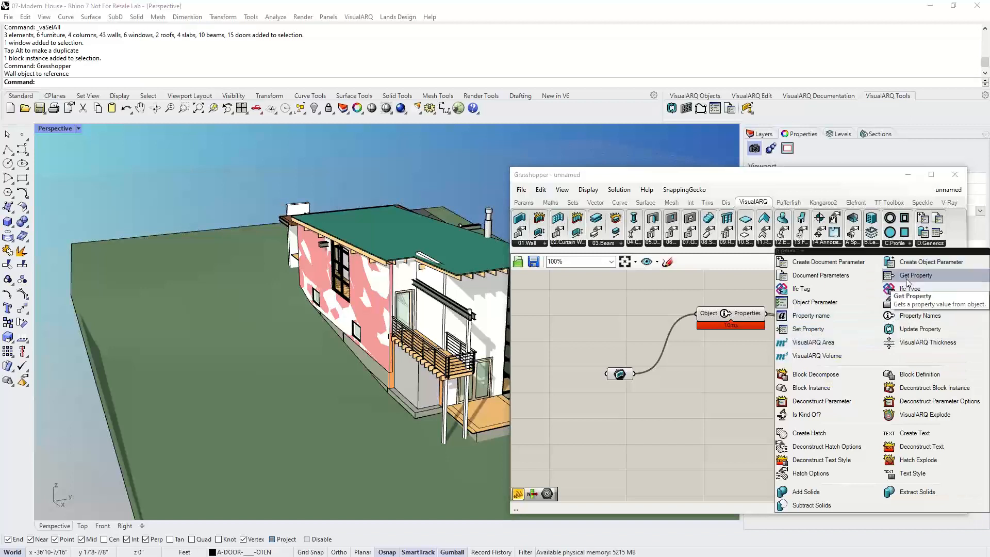
pyautogui.click(912, 275)
pyautogui.click(683, 408)
pyautogui.moveTo(642, 386); pyautogui.dragTo(720, 409)
pyautogui.moveTo(767, 313); pyautogui.dragTo(702, 420)
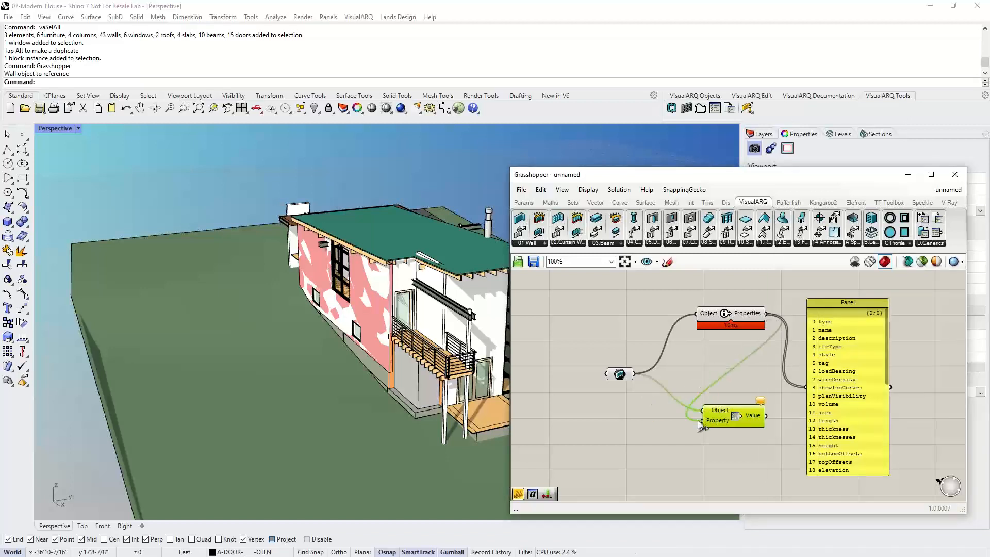
pyautogui.moveTo(749, 384); pyautogui.dragTo(649, 369, button='right')
pyautogui.click(648, 370)
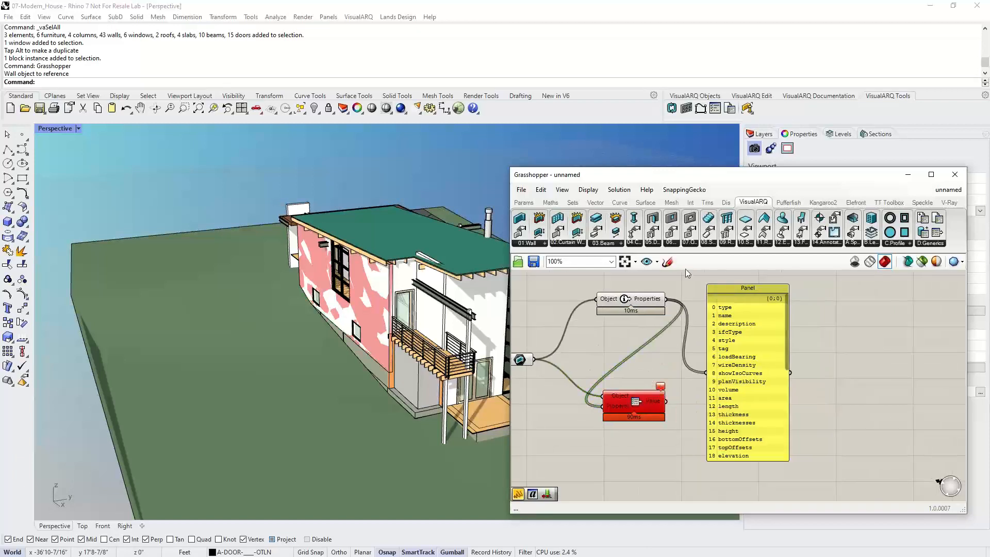
pyautogui.moveTo(660, 392)
# - Add a second panel connected to the Get Property Value output to display the wall's property values
pyautogui.click(523, 202)
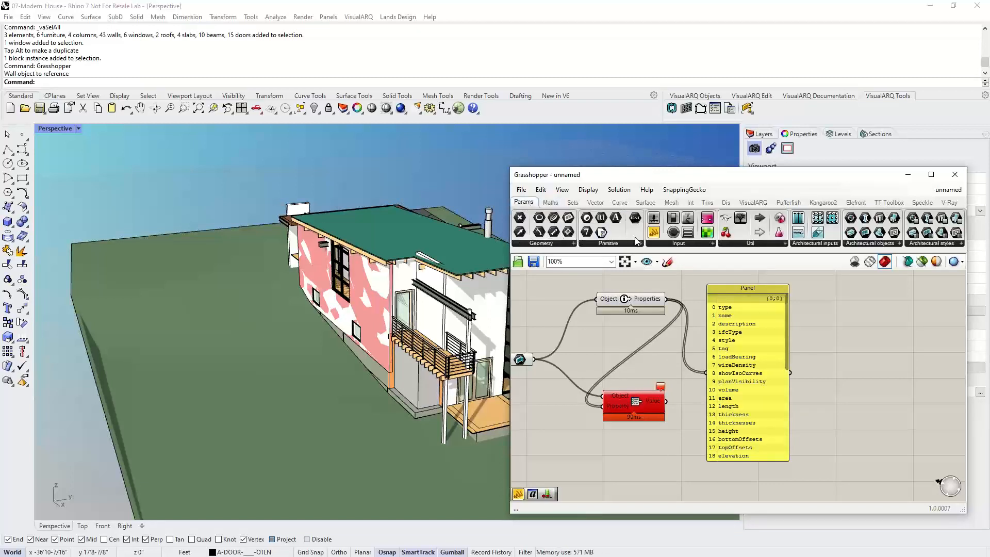
pyautogui.moveTo(653, 232); pyautogui.dragTo(860, 348)
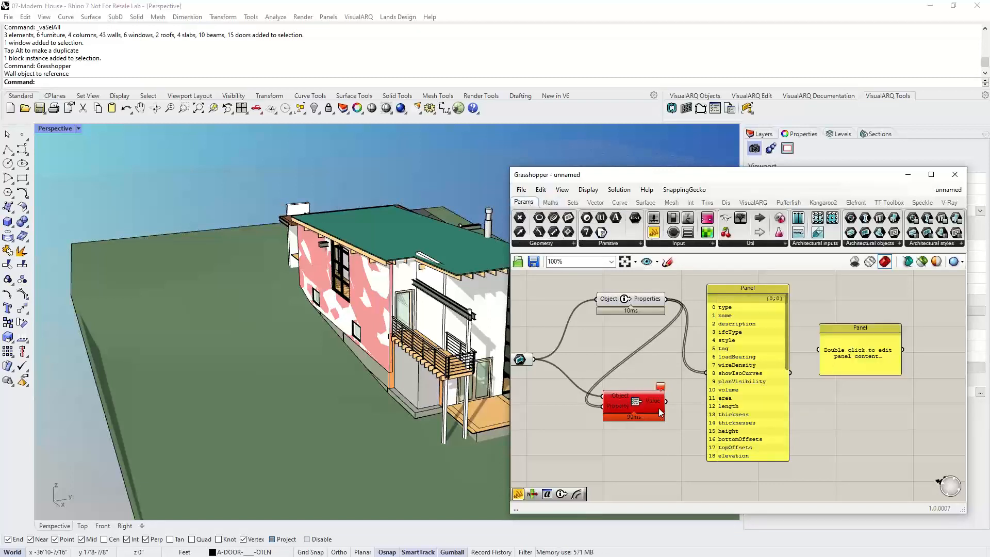
pyautogui.moveTo(665, 402); pyautogui.dragTo(841, 511)
pyautogui.moveTo(844, 328); pyautogui.dragTo(822, 285)
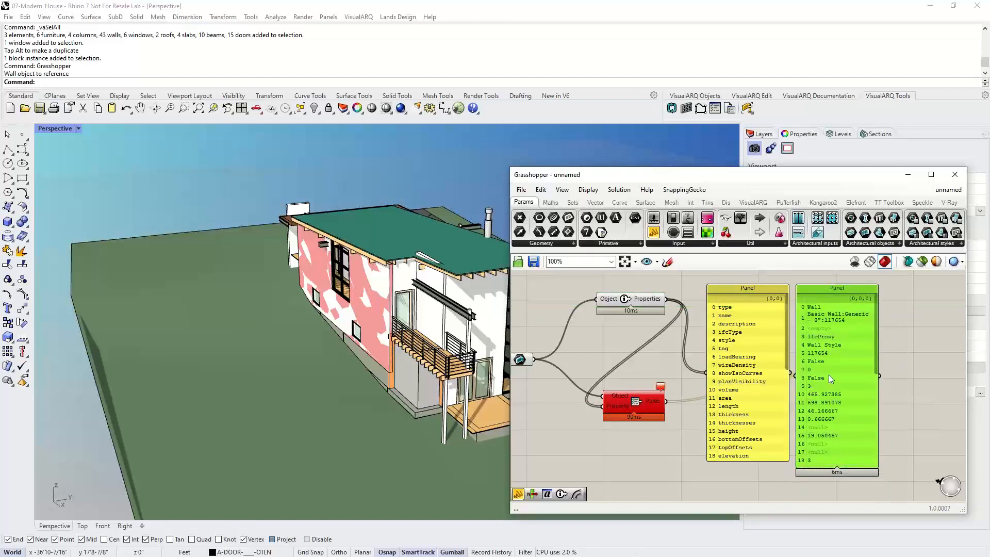
pyautogui.click(914, 355)
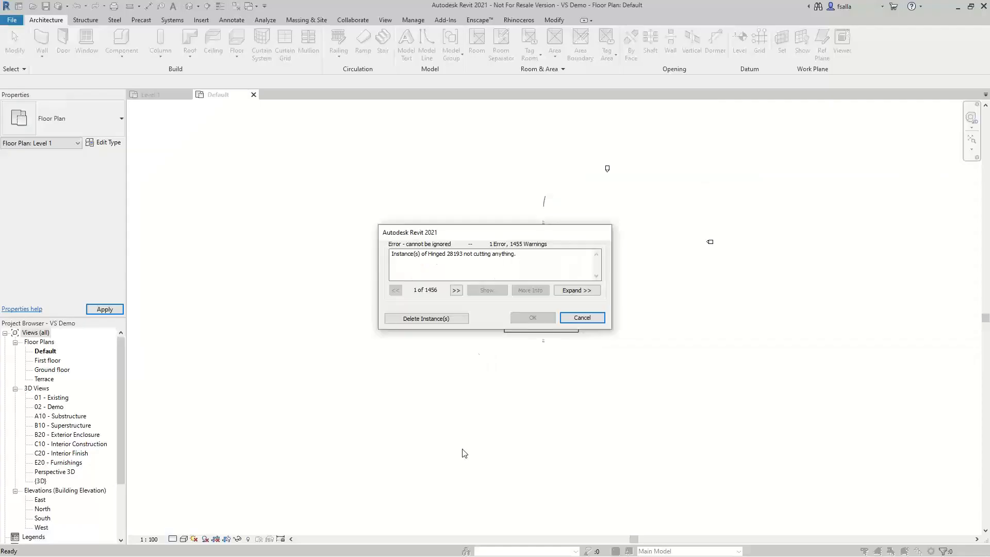
# - In Revit, delete the instances reported in the import error dialog
pyautogui.click(426, 319)
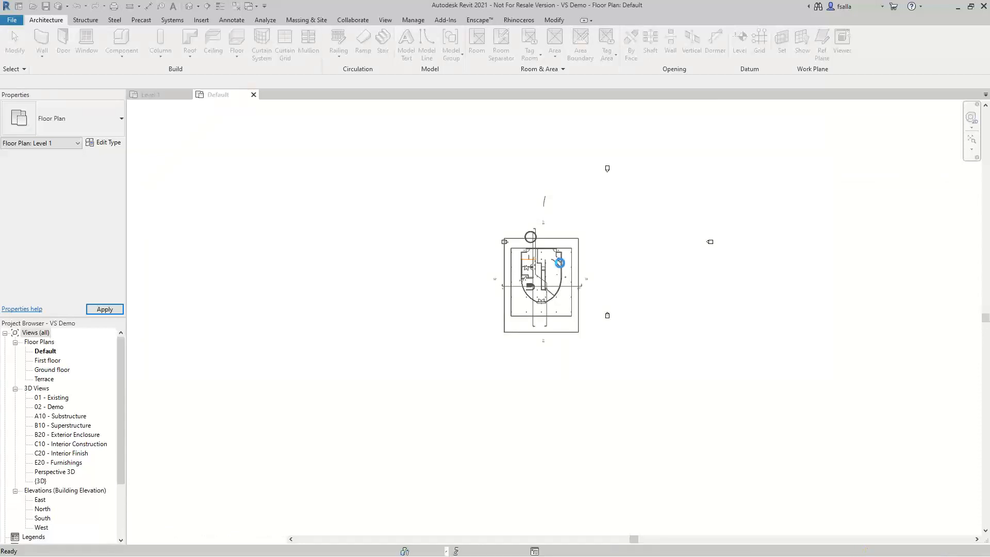
pyautogui.scroll(2, 579, 258)
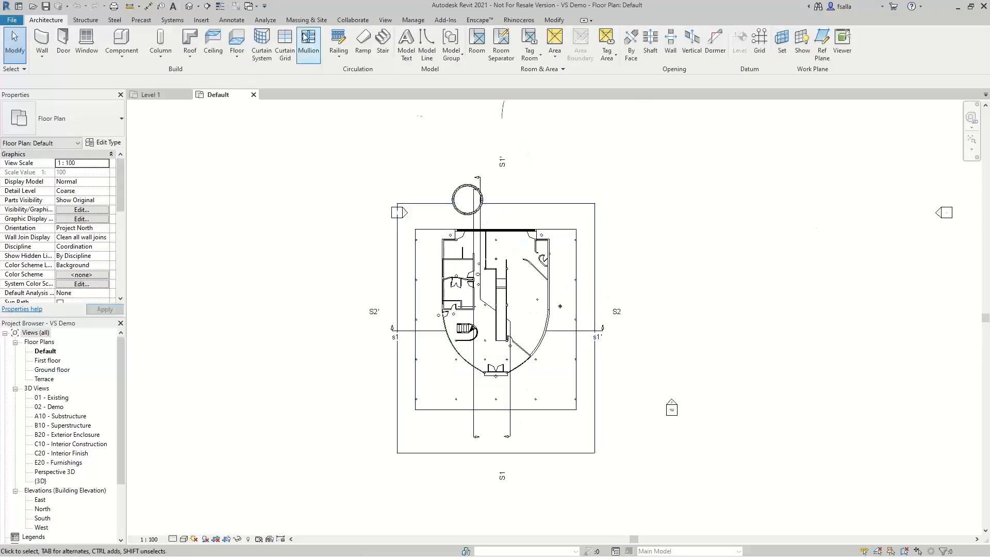
# - Open the 3D view and inspect the cone-shaped column's type parameters, including its IFC parameters
pyautogui.click(189, 7)
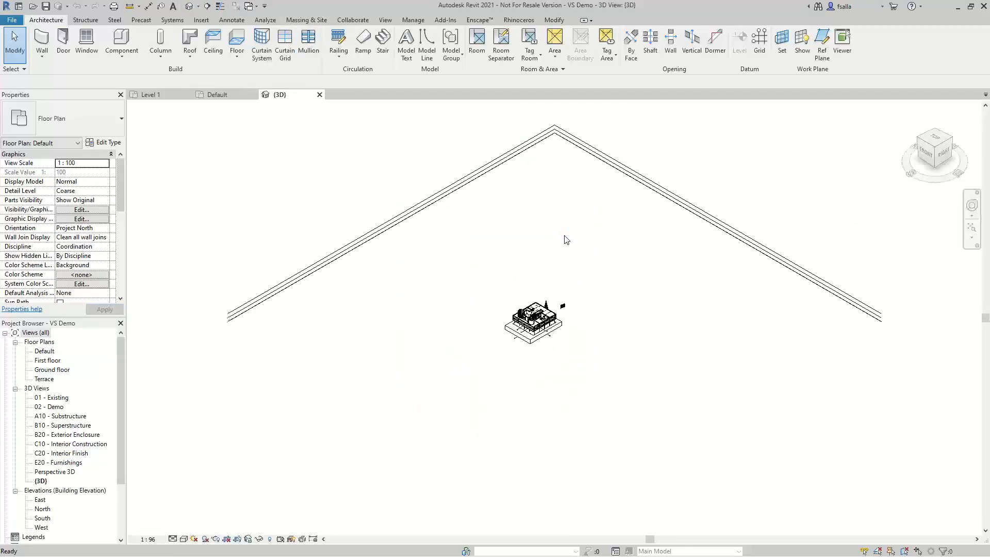
pyautogui.scroll(2, 580, 239)
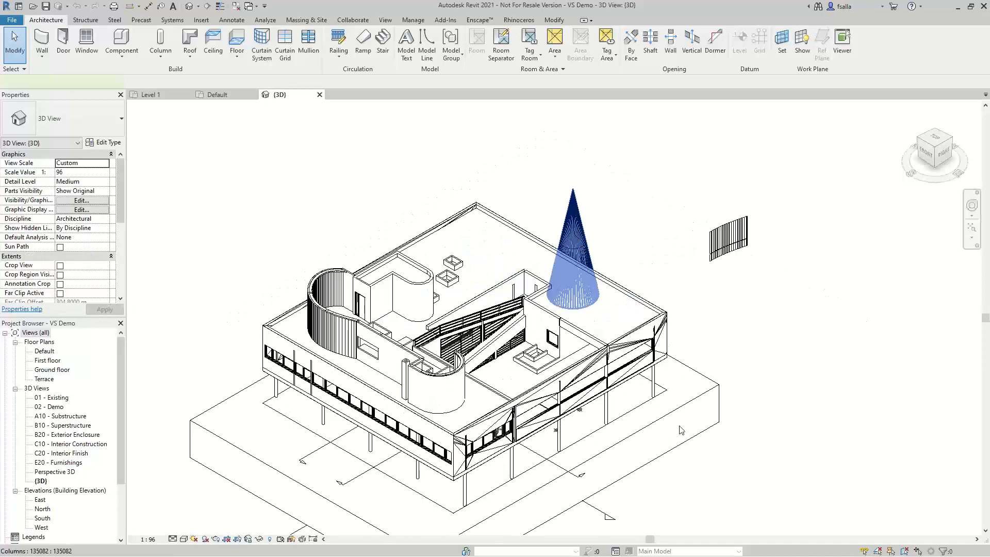
pyautogui.click(585, 227)
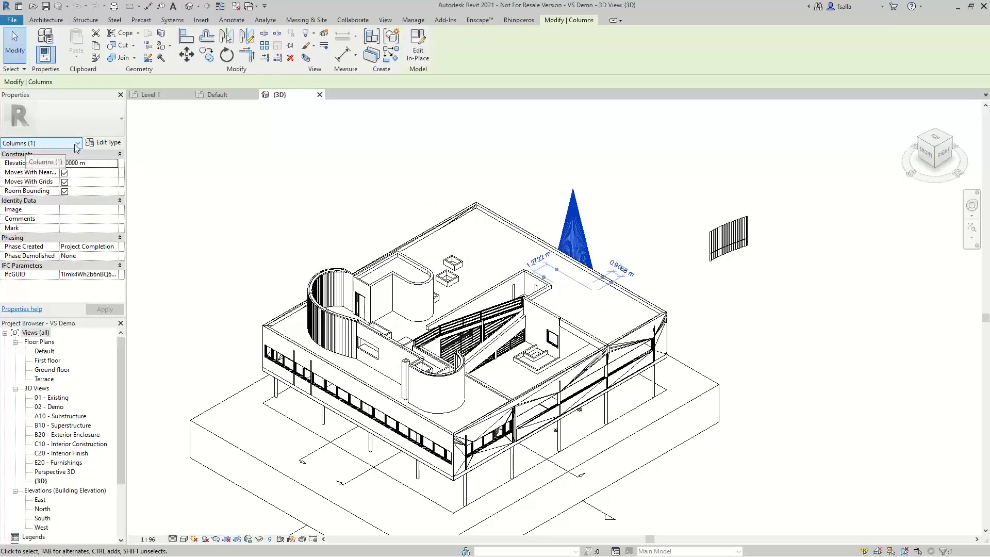
pyautogui.click(101, 145)
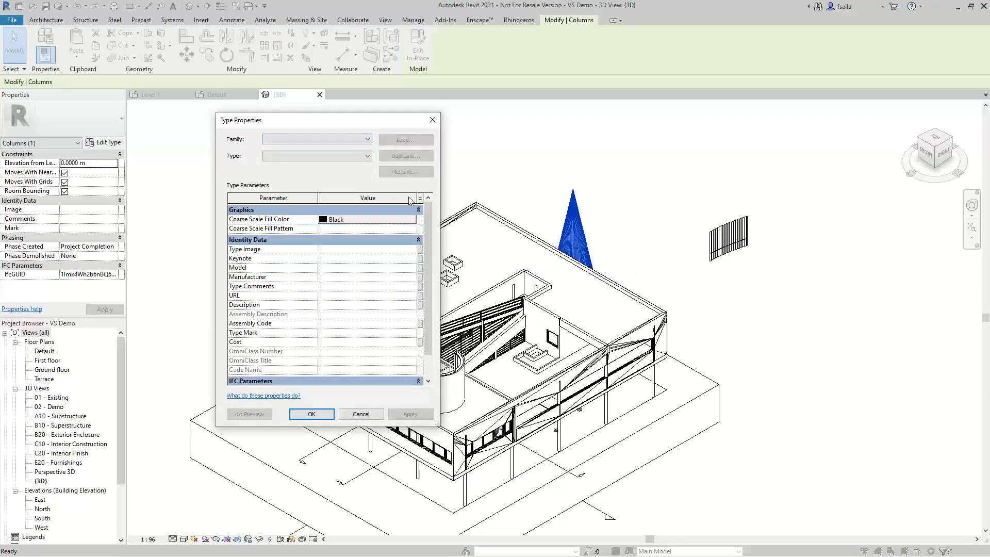
pyautogui.moveTo(428, 271); pyautogui.dragTo(428, 320)
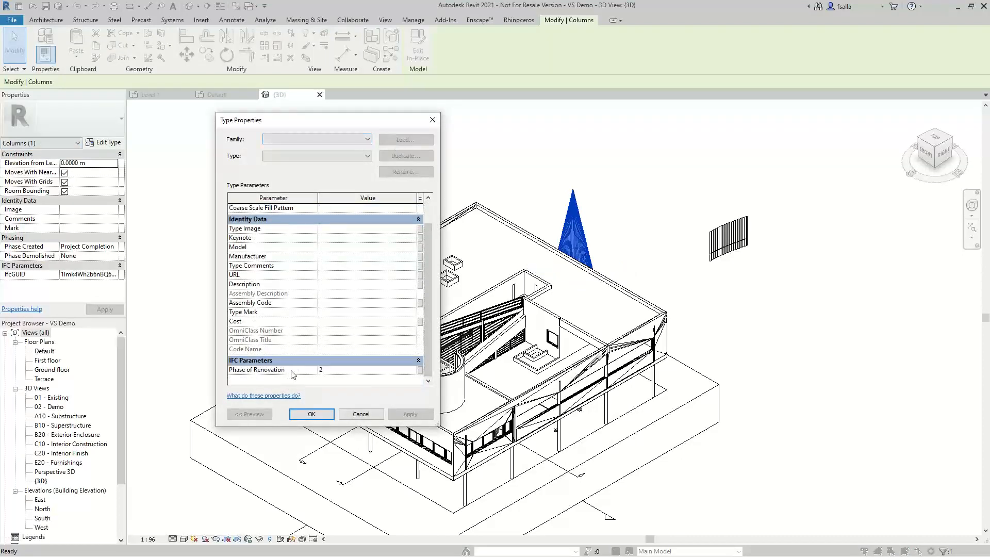
pyautogui.click(269, 371)
pyautogui.click(362, 417)
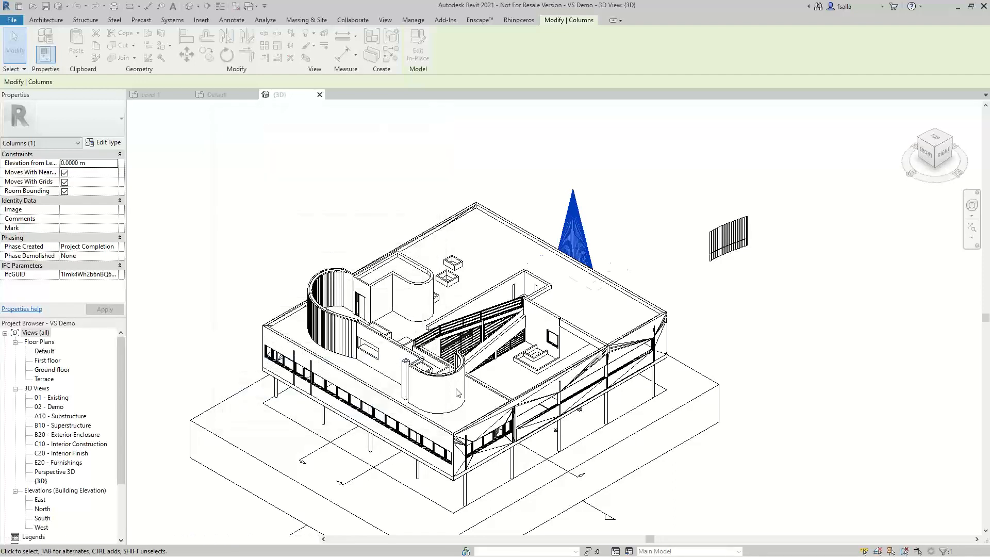
# - Select the base floor slab to view its properties and IFC parameters
pyautogui.keyDown('shift'); pyautogui.moveTo(563, 403); pyautogui.dragTo(436, 437, button='middle'); pyautogui.keyUp('shift')
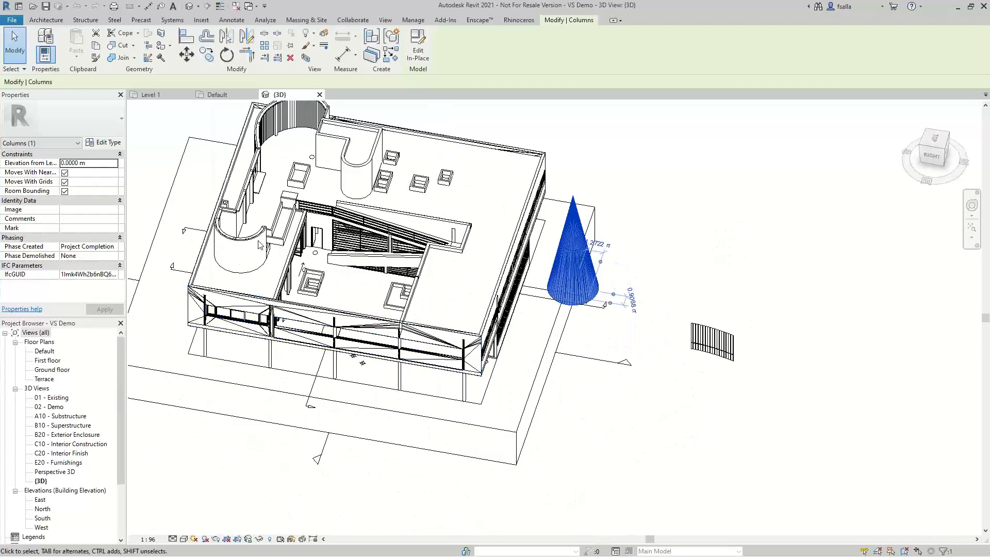
pyautogui.scroll(1, 259, 243)
pyautogui.scroll(1, 338, 310)
pyautogui.keyDown('shift'); pyautogui.moveTo(338, 311); pyautogui.dragTo(276, 295, button='middle'); pyautogui.keyUp('shift')
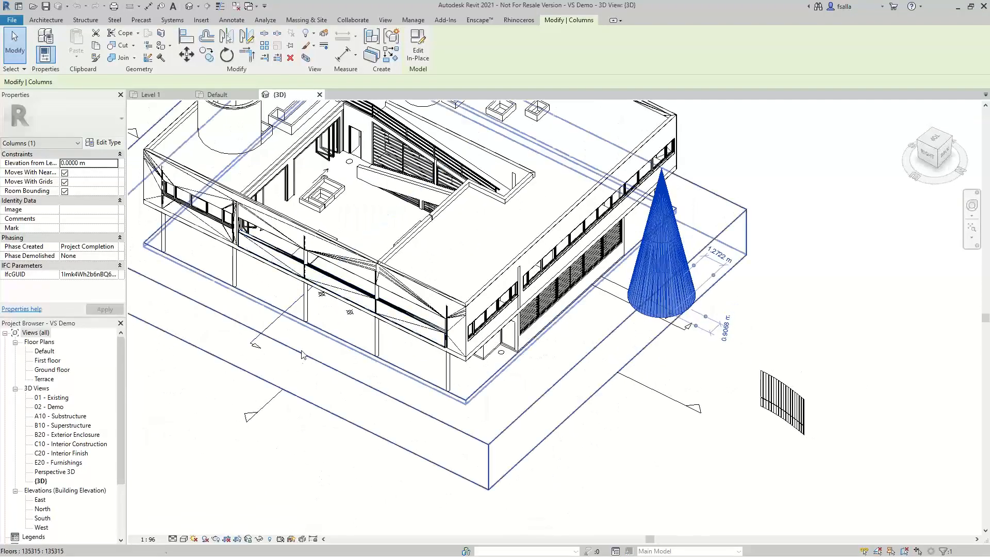
pyautogui.click(354, 375)
pyautogui.scroll(-2, 688, 424)
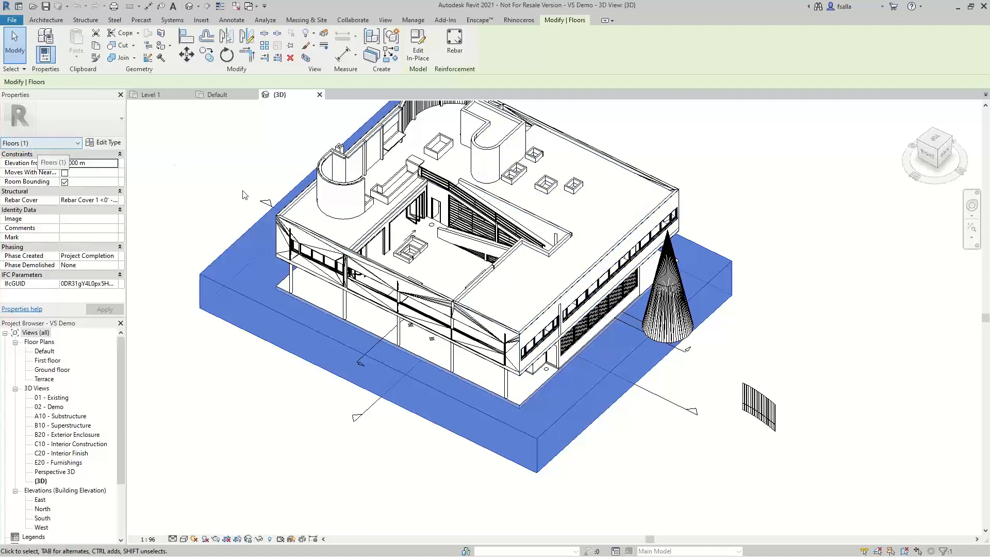
# - Select the bifold door and inspect its type properties, including the IFC parameters
pyautogui.click(361, 253)
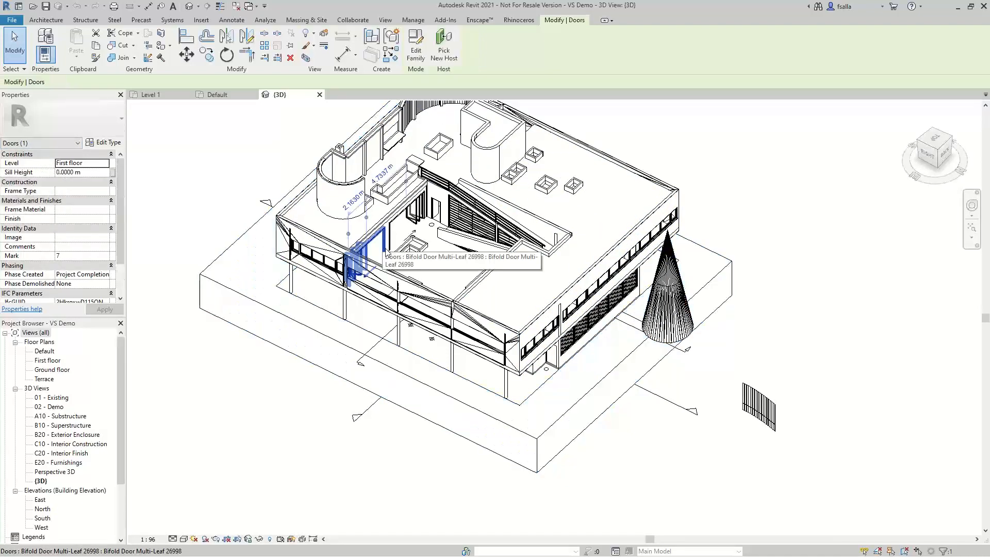
pyautogui.scroll(2, 391, 251)
pyautogui.scroll(1, 391, 251)
pyautogui.keyDown('shift'); pyautogui.moveTo(431, 274); pyautogui.dragTo(342, 258, button='middle'); pyautogui.keyUp('shift')
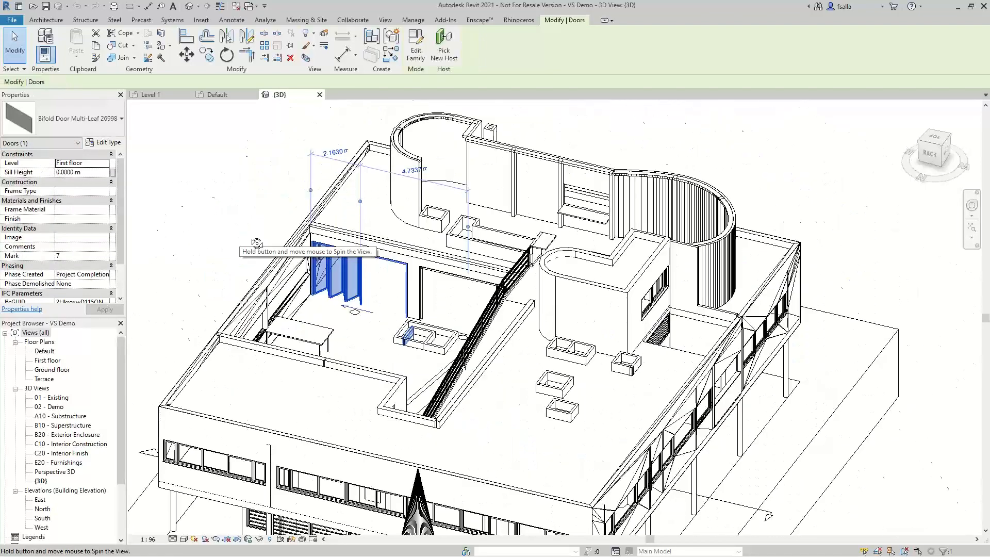
pyautogui.scroll(2, 341, 257)
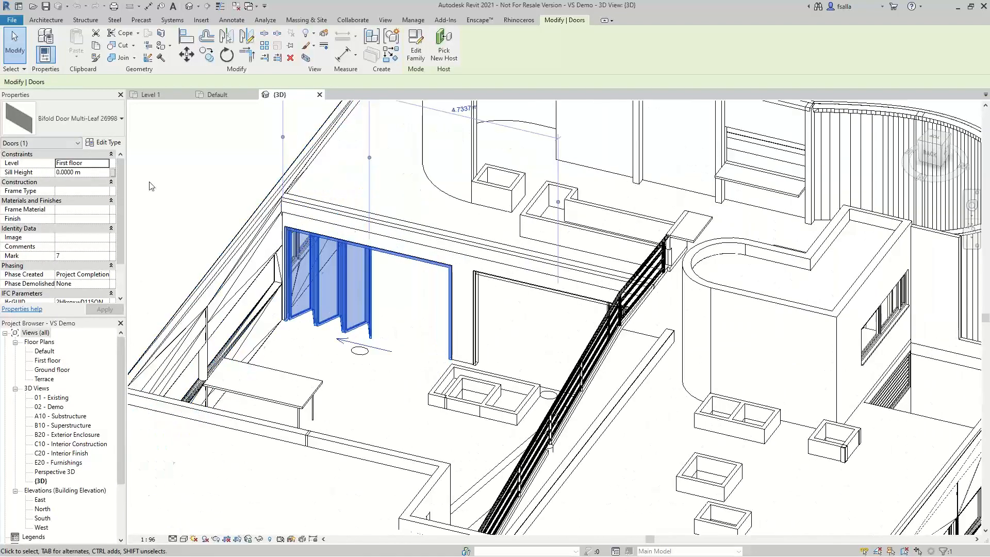
pyautogui.click(102, 144)
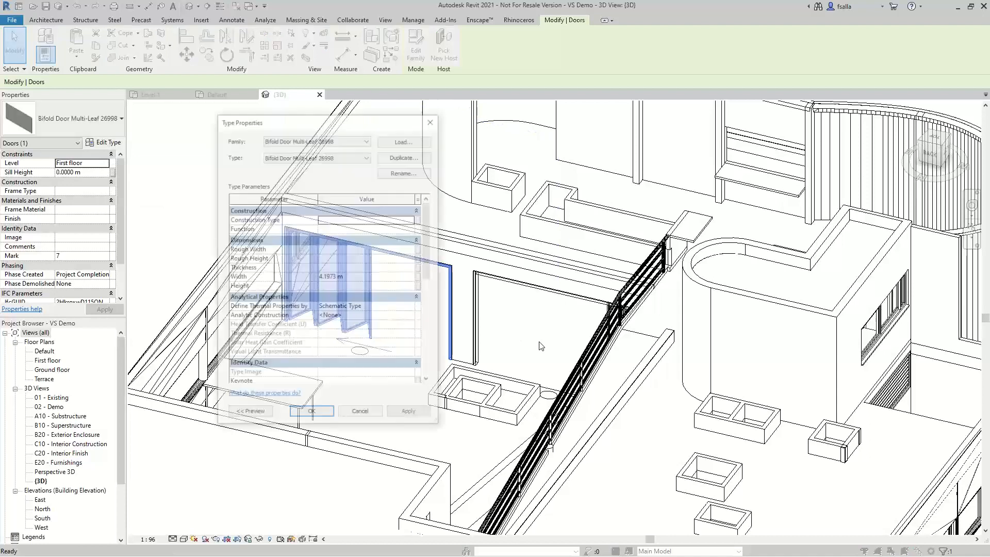
pyautogui.scroll(-3, 401, 308)
pyautogui.scroll(-5, 401, 308)
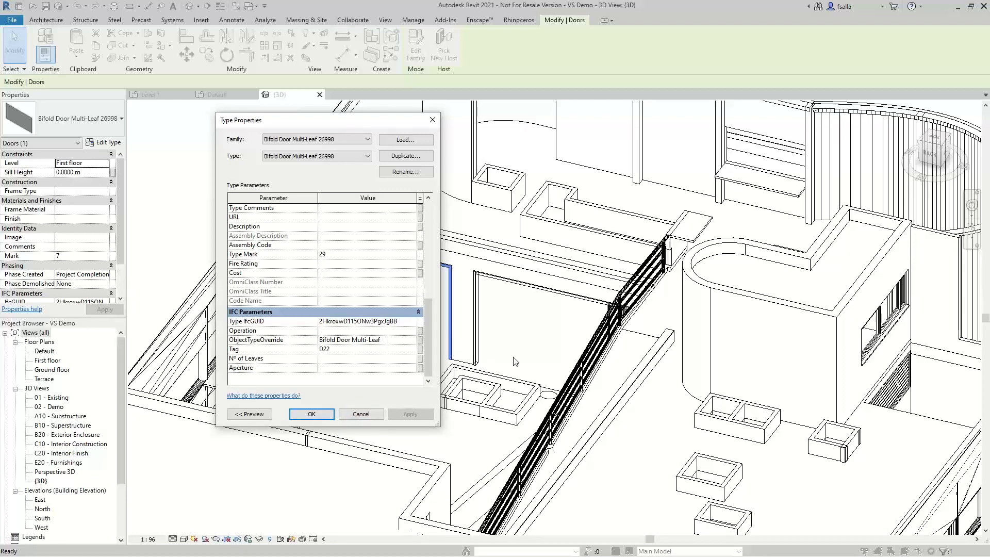
pyautogui.click(366, 417)
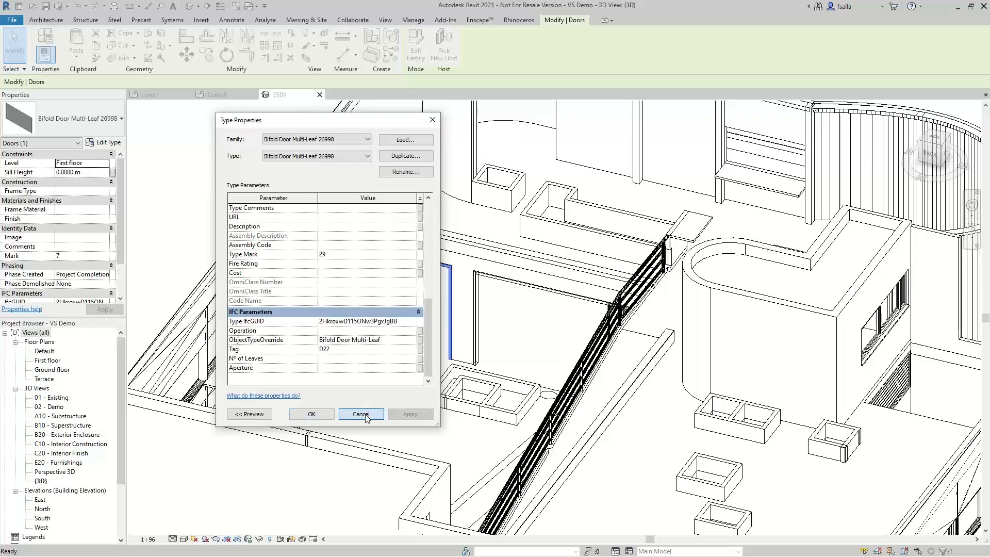
pyautogui.press('Escape')
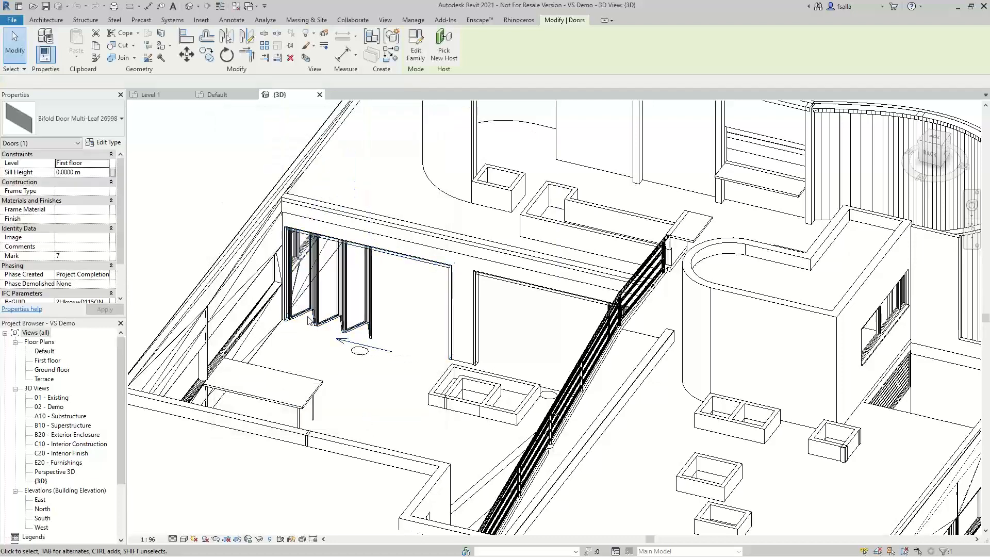
pyautogui.scroll(-2, 309, 325)
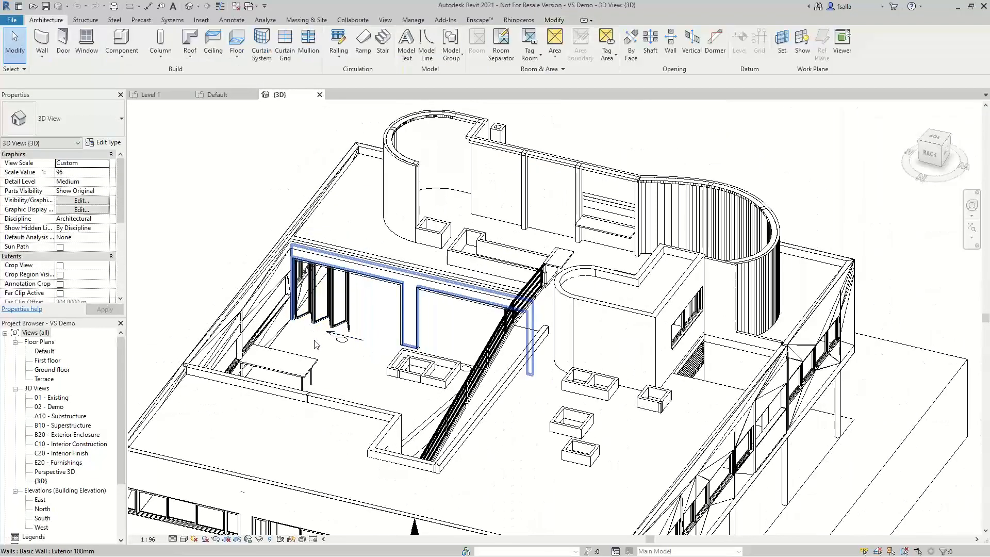
pyautogui.scroll(-1, 317, 344)
pyautogui.keyDown('shift'); pyautogui.moveTo(178, 454); pyautogui.dragTo(443, 418, button='middle'); pyautogui.keyUp('shift')
pyautogui.scroll(-2, 516, 392)
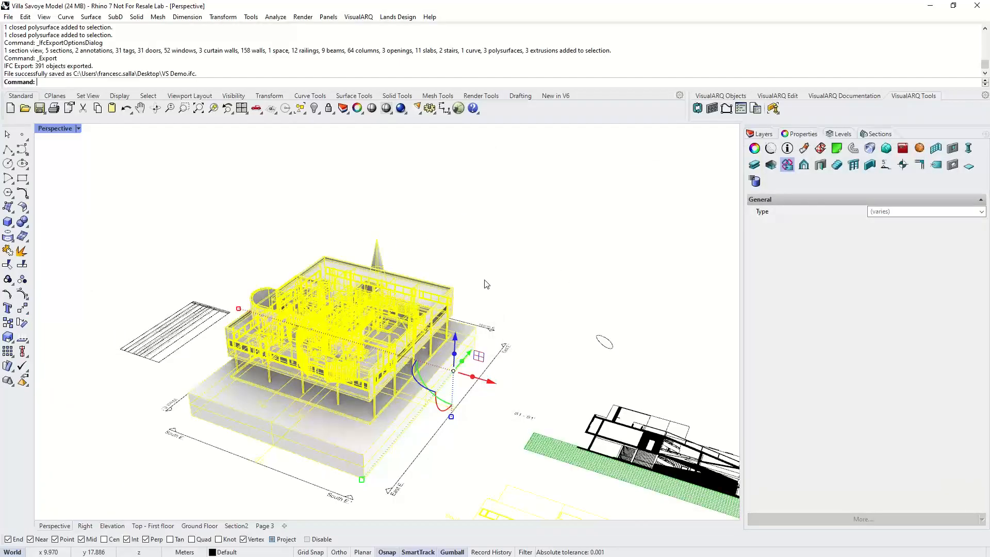
pyautogui.click(486, 284)
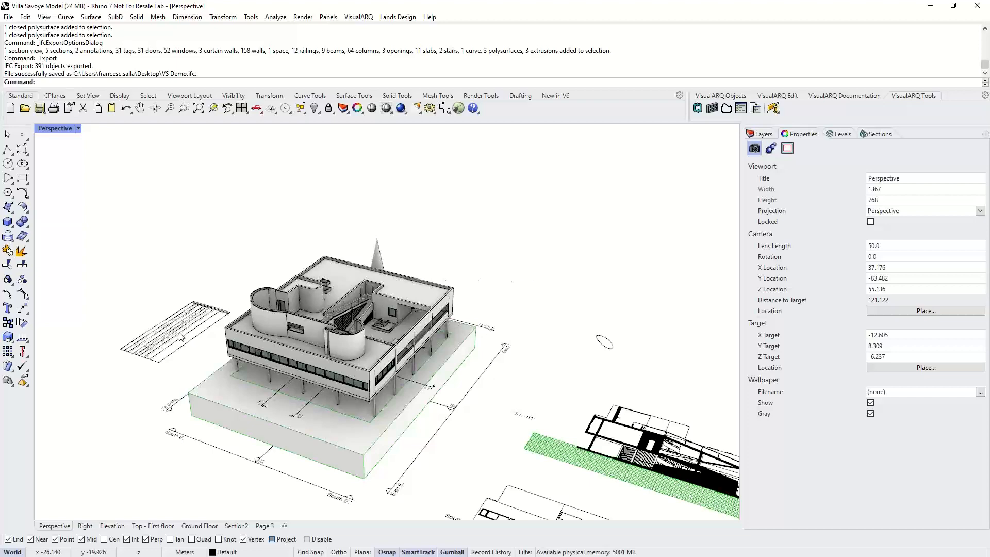
# - Examine the schedule table placed beside the building model in the perspective viewport
pyautogui.moveTo(212, 345); pyautogui.dragTo(239, 350, button='right')
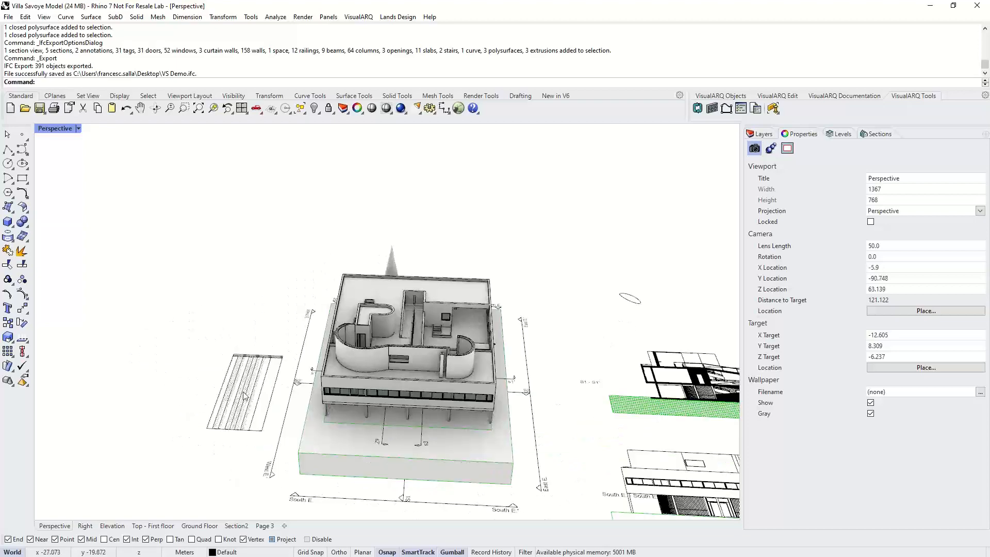
pyautogui.scroll(6, 245, 396)
pyautogui.click(246, 289)
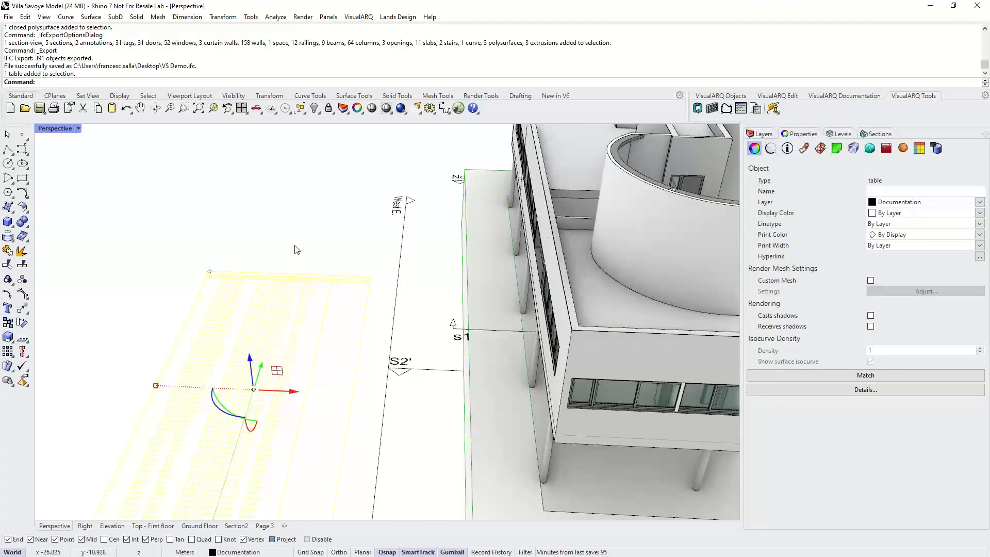
pyautogui.click(295, 260)
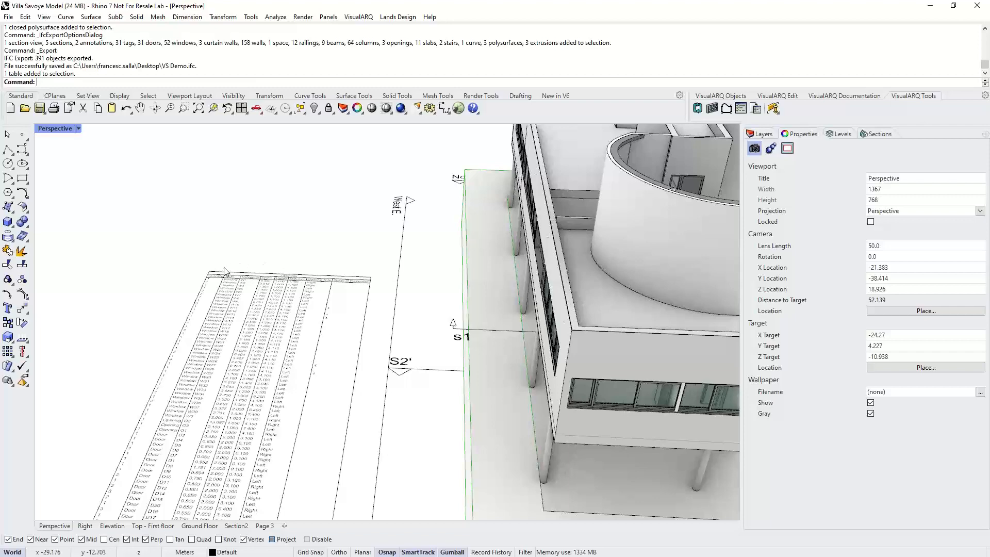
pyautogui.scroll(-2, 224, 271)
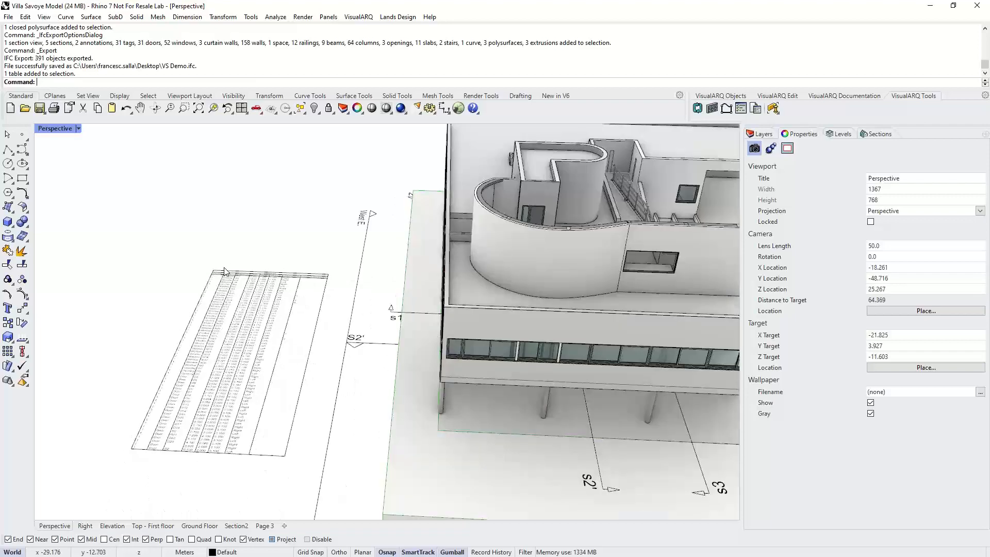
pyautogui.scroll(-2, 224, 272)
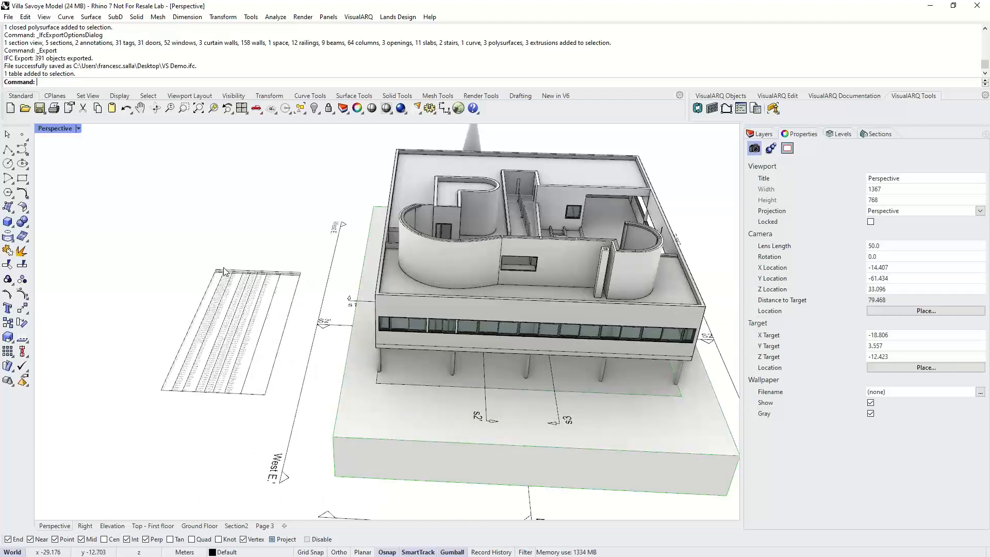
pyautogui.moveTo(225, 272); pyautogui.dragTo(164, 503, button='right')
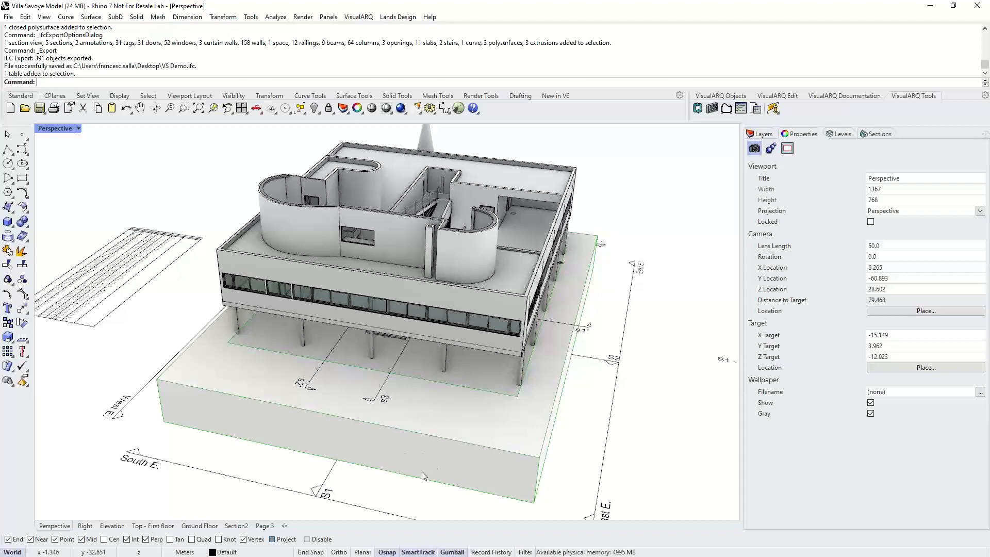
pyautogui.scroll(-5, 279, 301)
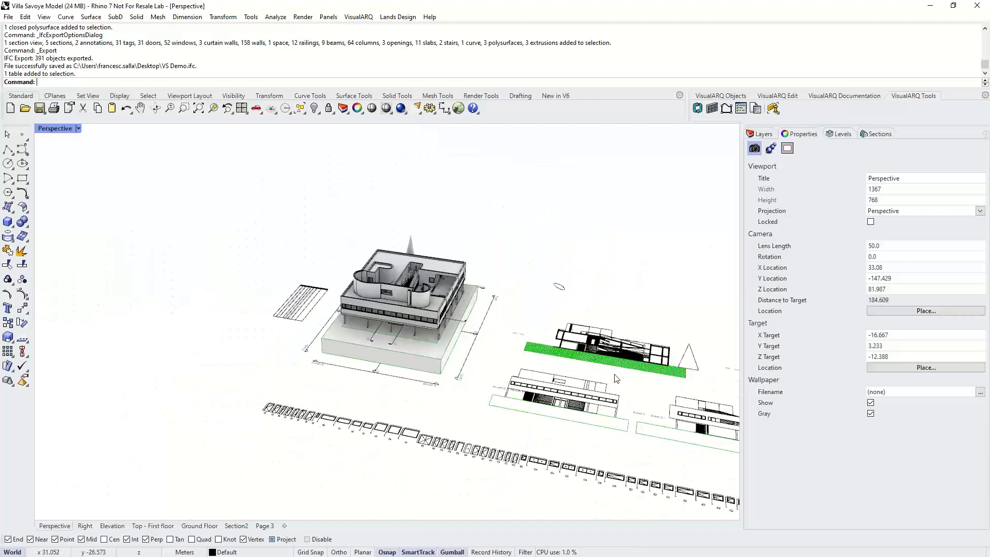
pyautogui.scroll(-4, 529, 362)
pyautogui.keyDown('shift'); pyautogui.moveTo(527, 358); pyautogui.dragTo(547, 368, button='right'); pyautogui.keyUp('shift')
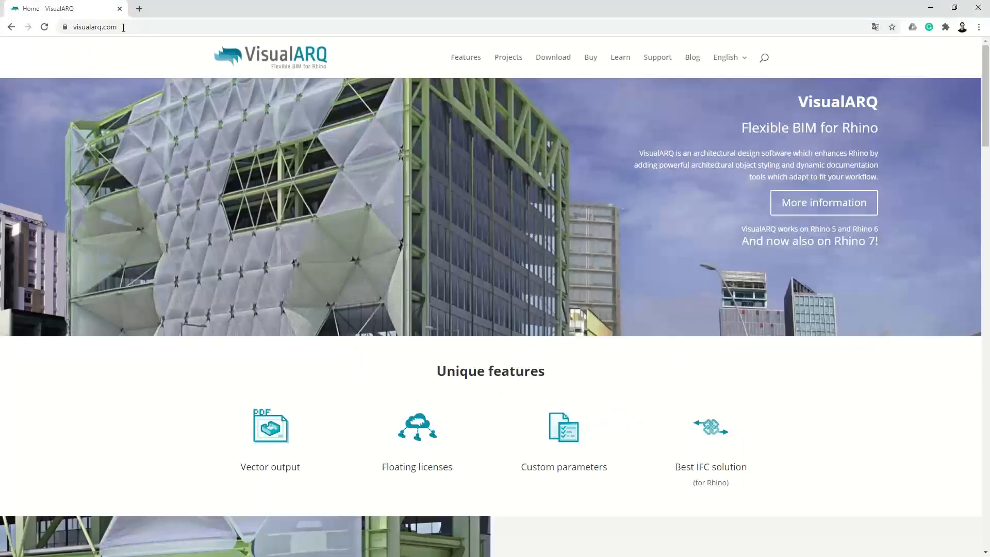
# - Switch to the web browser and open food4rhino.com
pyautogui.click(125, 29)
pyautogui.write('food4rhino')
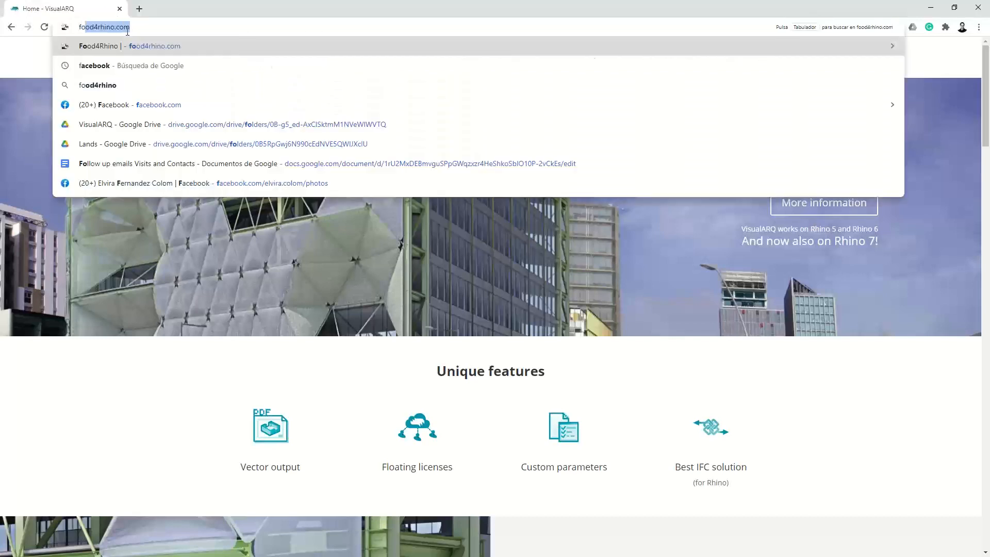
pyautogui.press('Return')
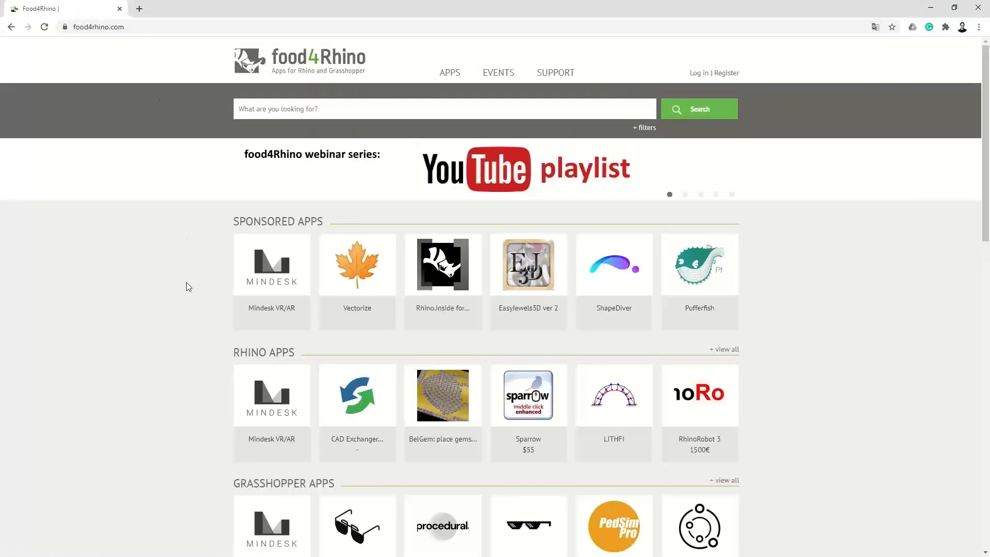
# - Browse the Grasshopper definitions on food4rhino and open the Truss with regular height page
pyautogui.scroll(-6, 187, 283)
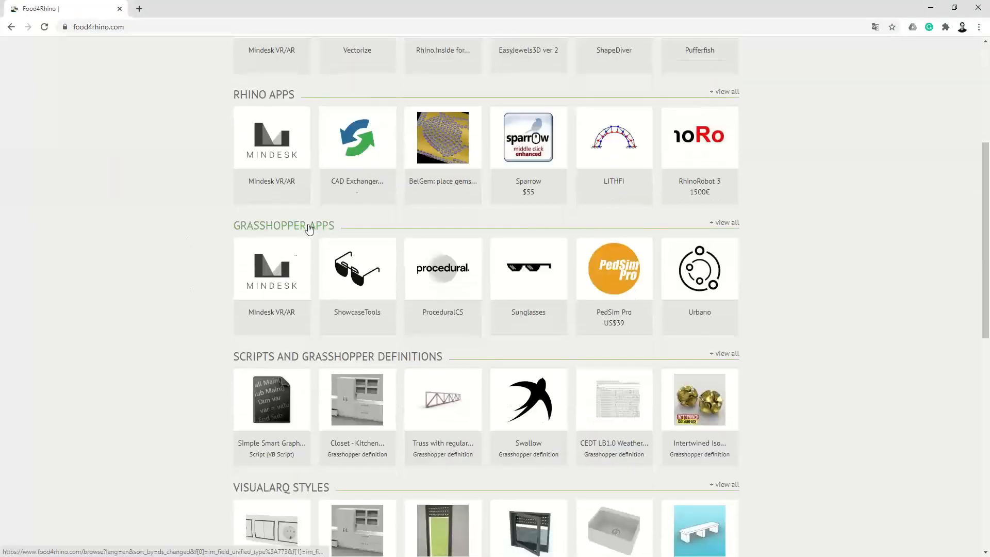
pyautogui.scroll(-1, 325, 338)
pyautogui.scroll(-1, 325, 338)
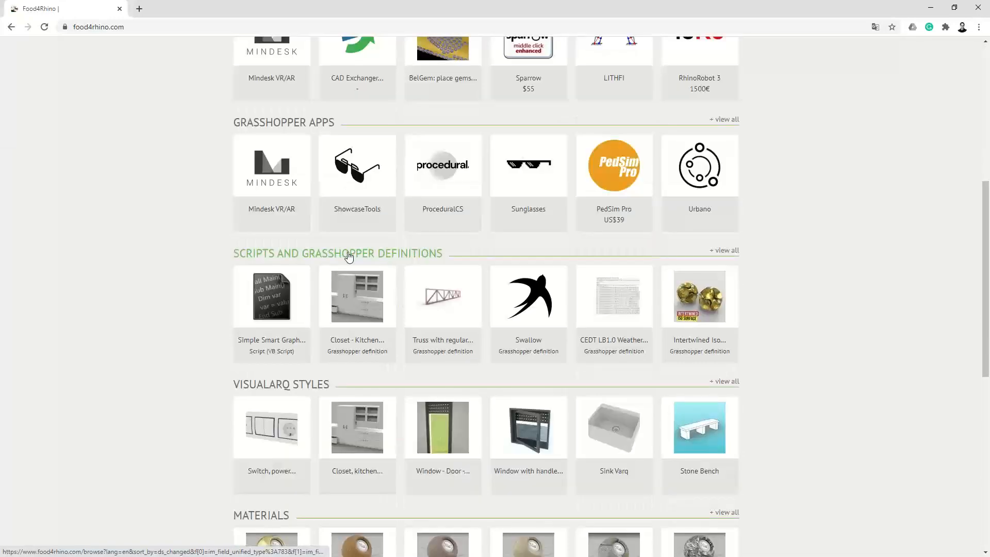
pyautogui.click(451, 312)
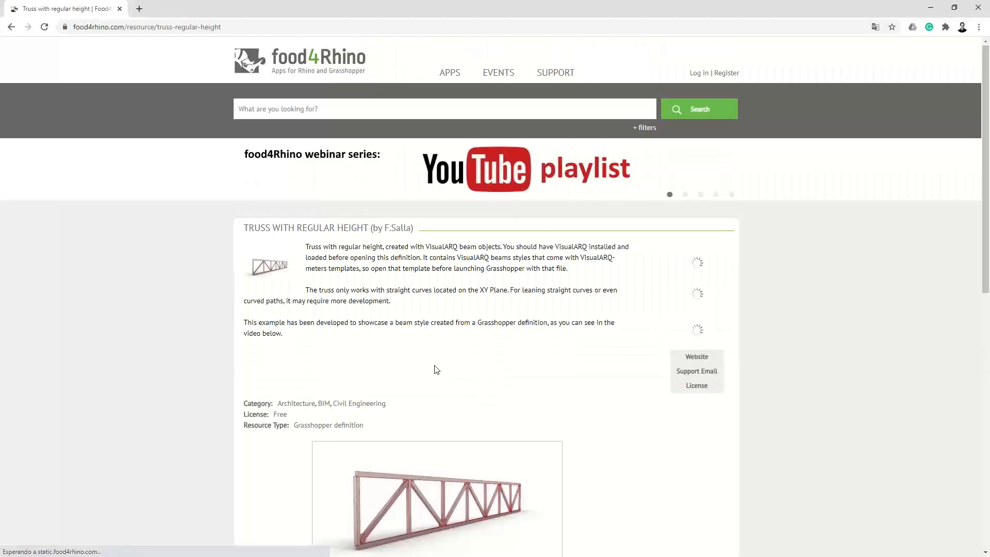
pyautogui.moveTo(384, 228); pyautogui.dragTo(406, 228)
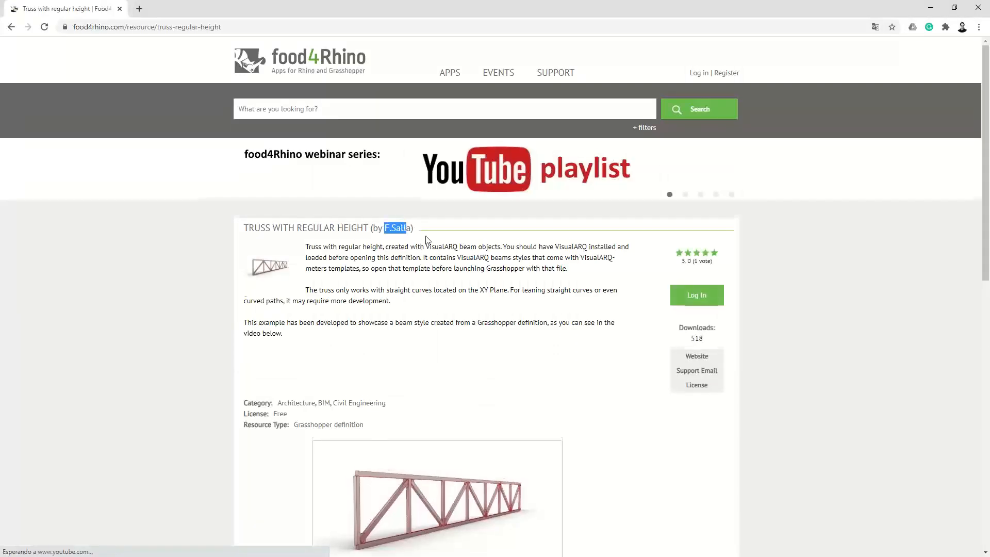
# - Open the author's 4 Elevations and 2 Sections in 2D definition page and read its description
pyautogui.scroll(-3, 426, 239)
pyautogui.scroll(-8, 426, 238)
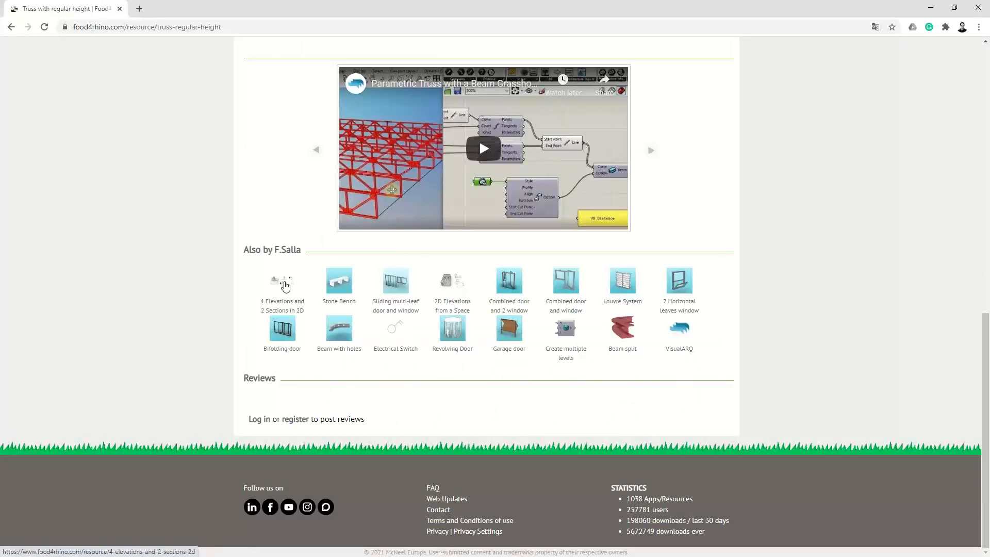
pyautogui.click(285, 286)
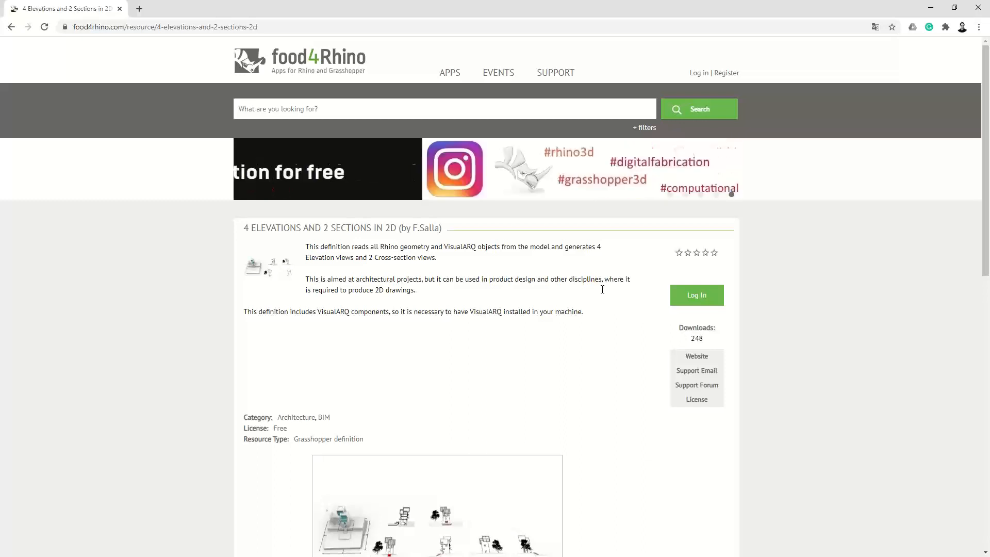
pyautogui.scroll(-2, 491, 366)
pyautogui.scroll(-2, 491, 370)
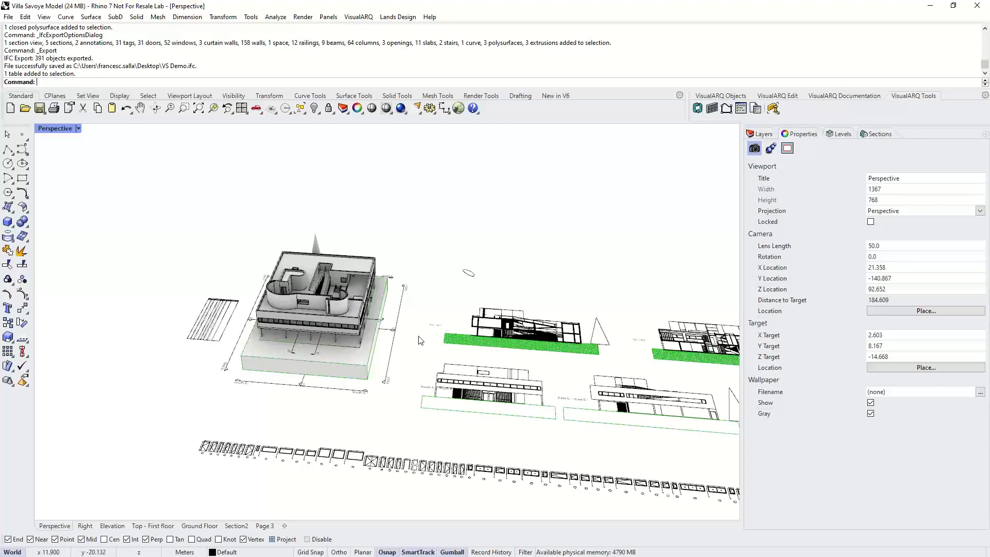
# - Try to export the schedule table as an Excel Workbook (*.xls) file using VisualARQ's table export
pyautogui.moveTo(421, 339); pyautogui.dragTo(415, 336, button='right')
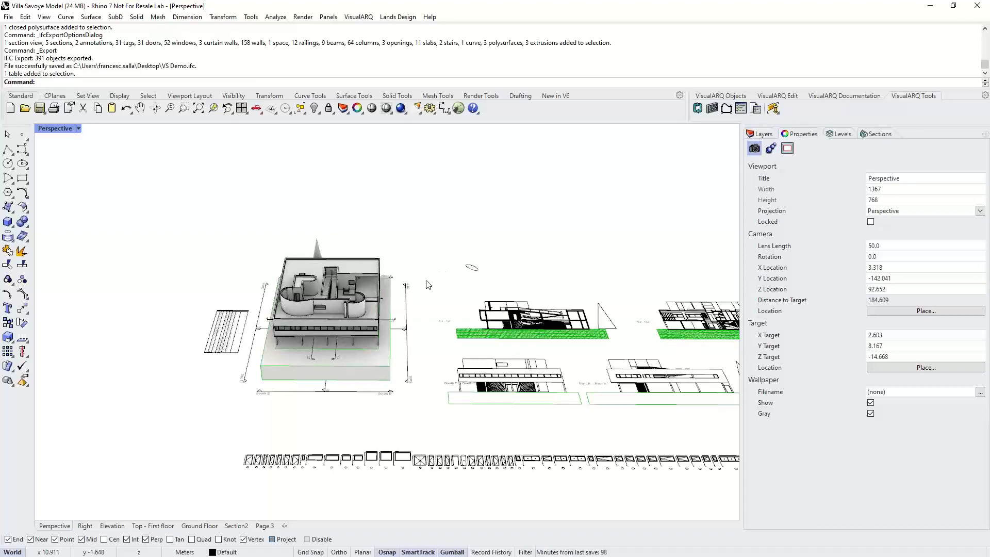
pyautogui.moveTo(433, 284); pyautogui.dragTo(454, 290, button='right')
pyautogui.scroll(3, 393, 293)
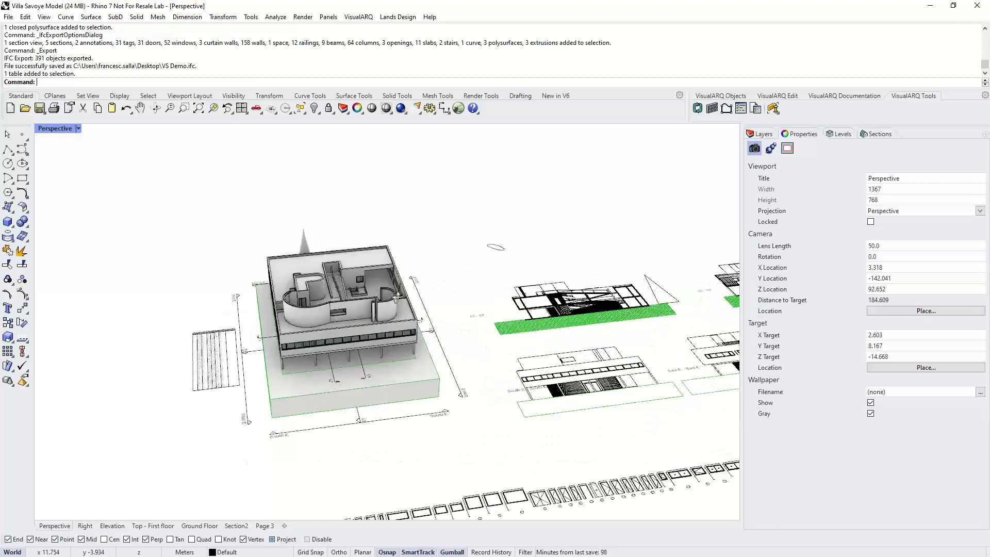
pyautogui.moveTo(393, 294); pyautogui.dragTo(422, 293, button='right')
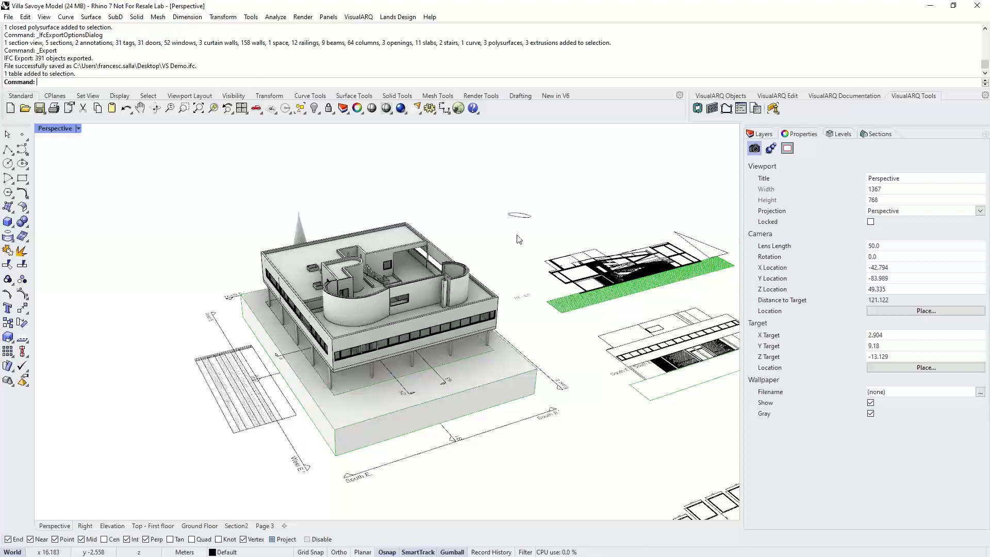
pyautogui.moveTo(491, 260); pyautogui.dragTo(488, 263, button='right')
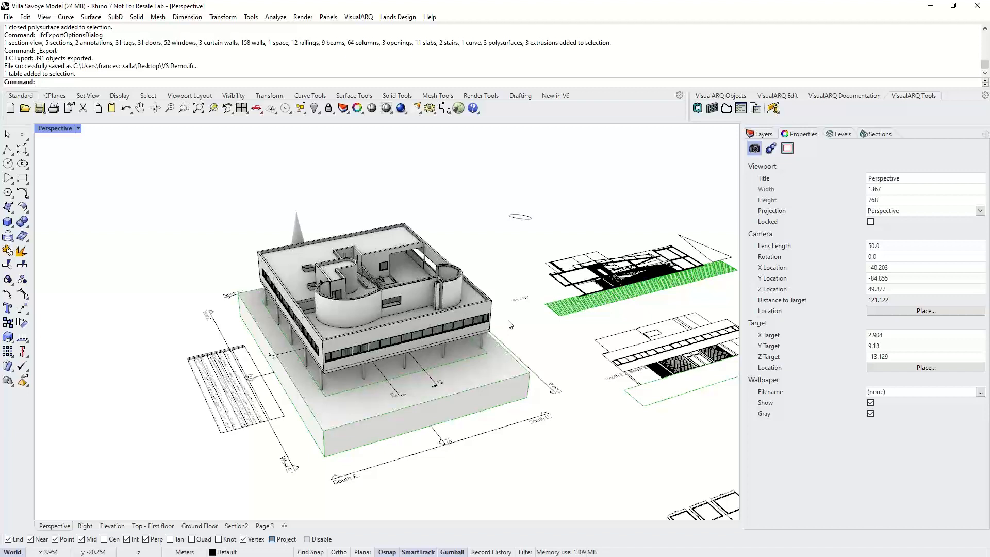
pyautogui.click(208, 384)
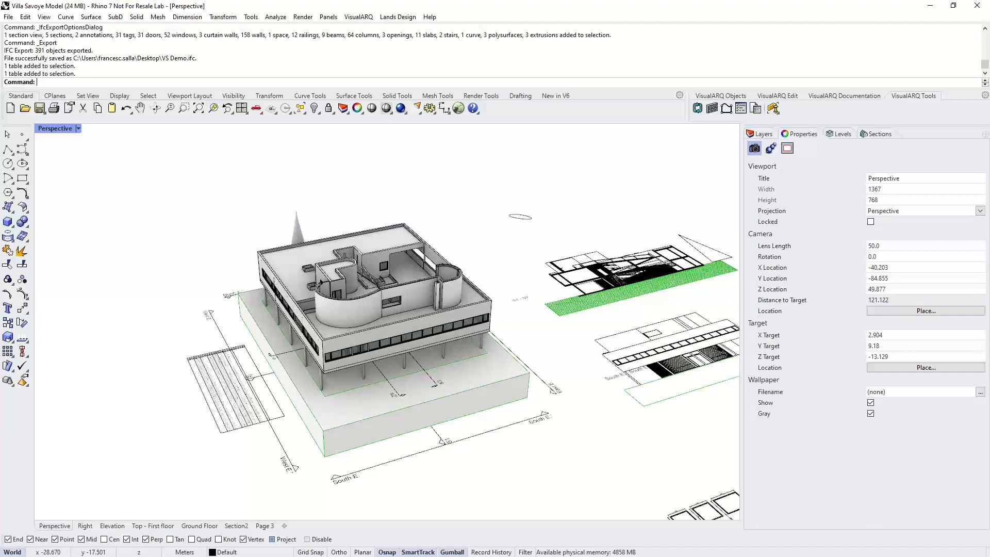
pyautogui.rightClick(204, 259)
pyautogui.moveTo(259, 415)
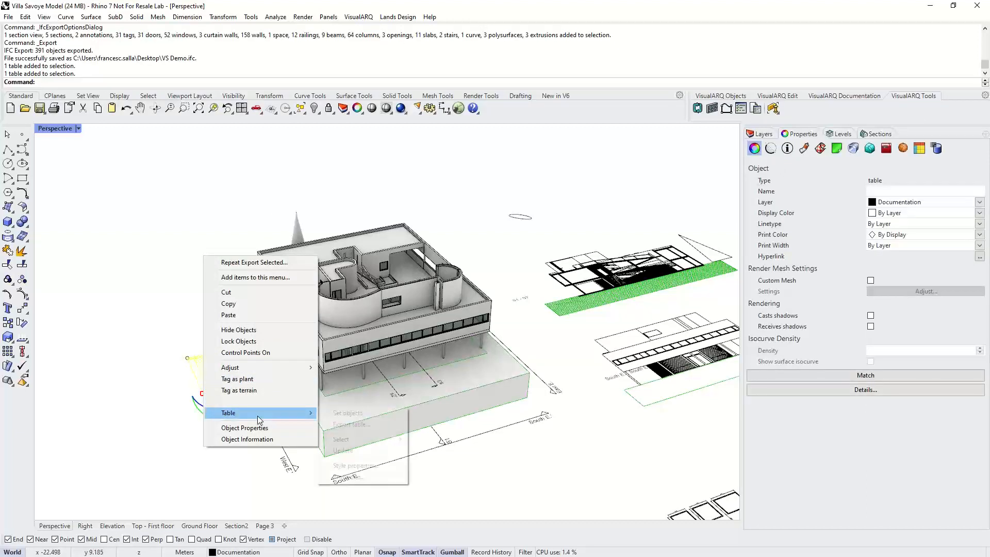
pyautogui.click(300, 162)
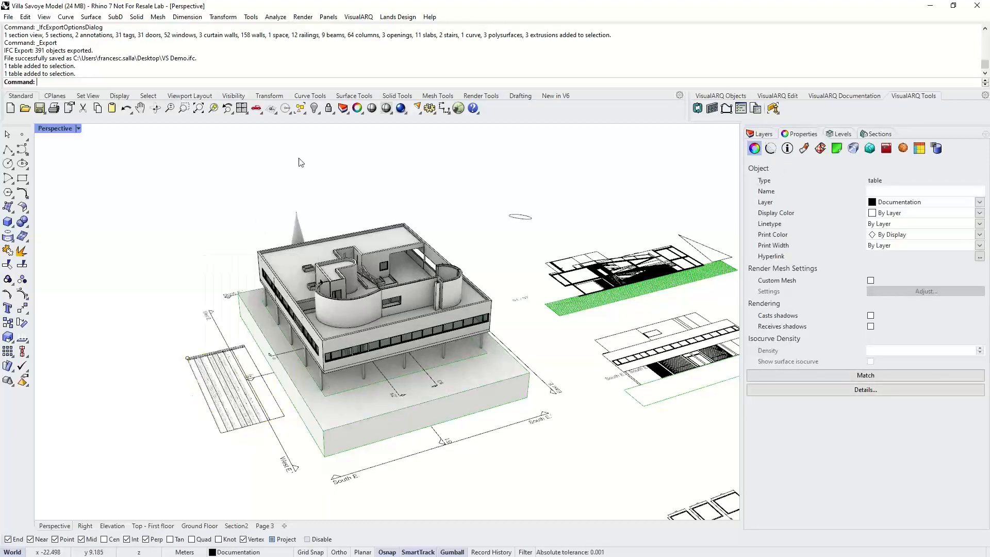
pyautogui.click(359, 17)
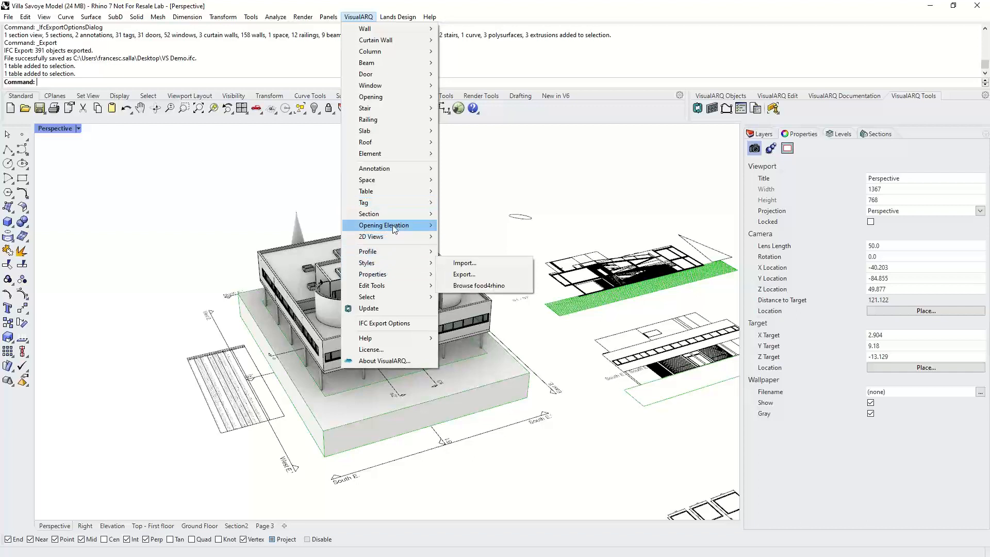
pyautogui.moveTo(402, 191)
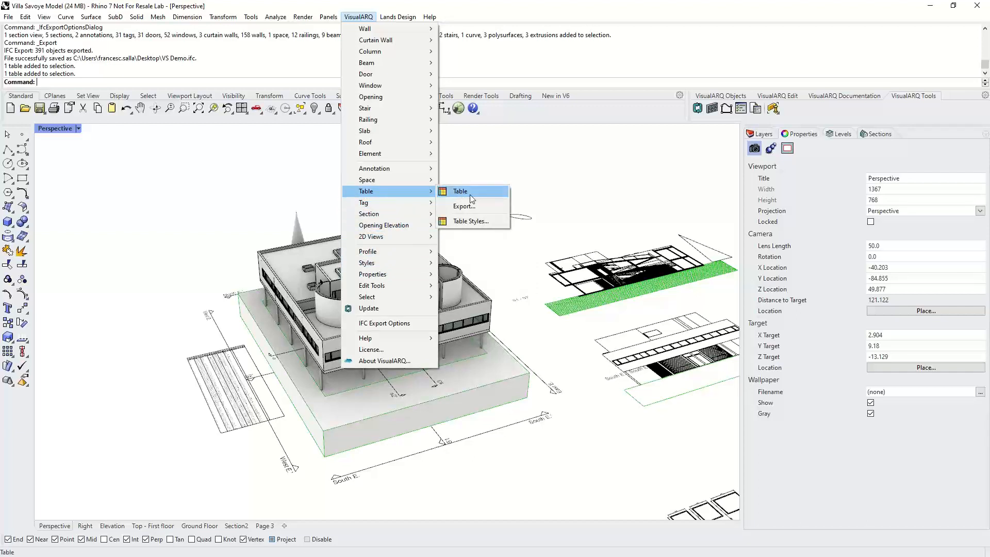
pyautogui.click(464, 206)
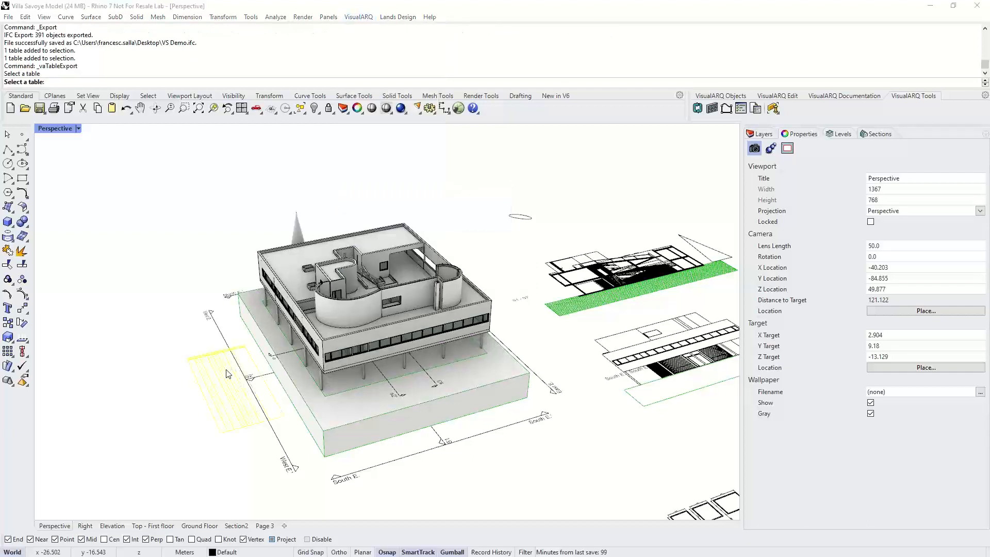
pyautogui.click(228, 373)
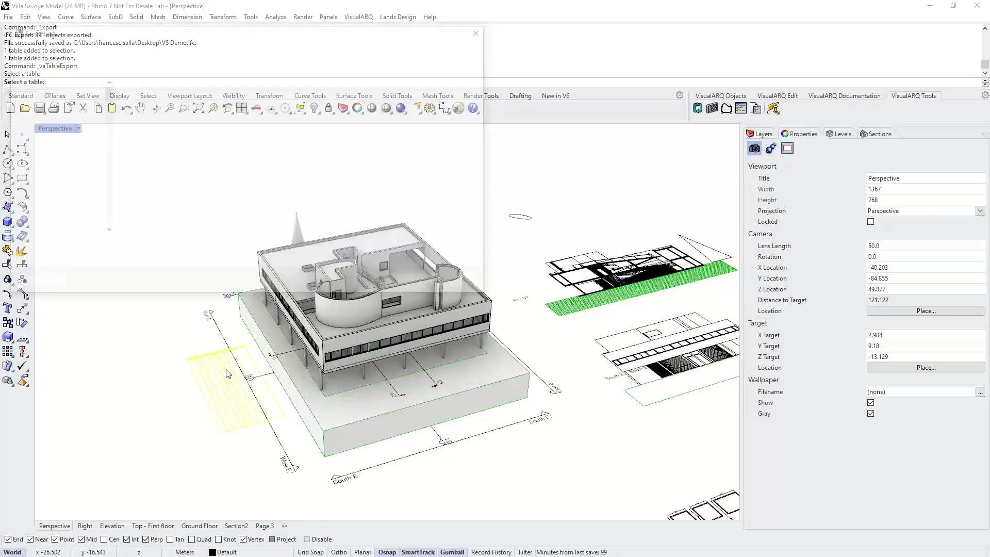
pyautogui.click(149, 260)
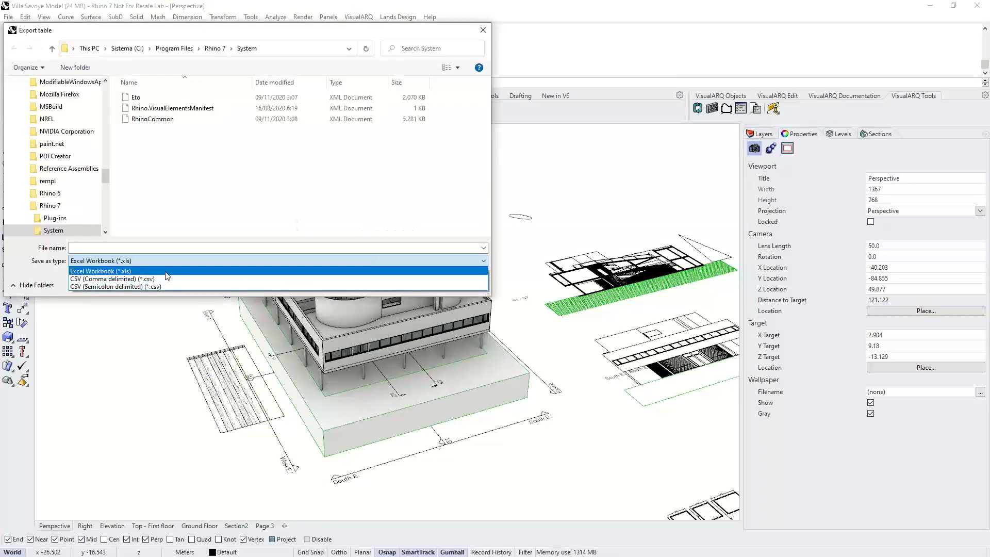
pyautogui.click(322, 258)
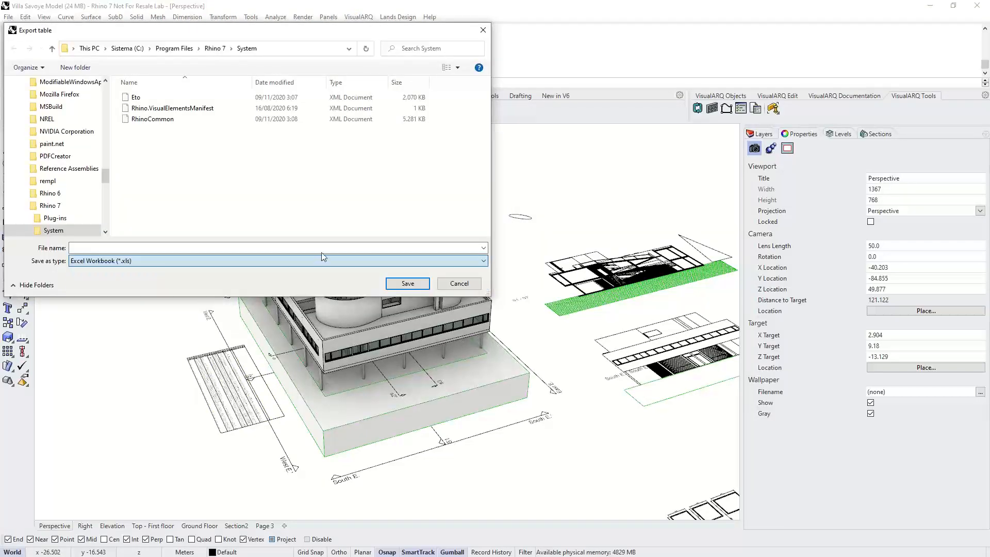
pyautogui.click(458, 284)
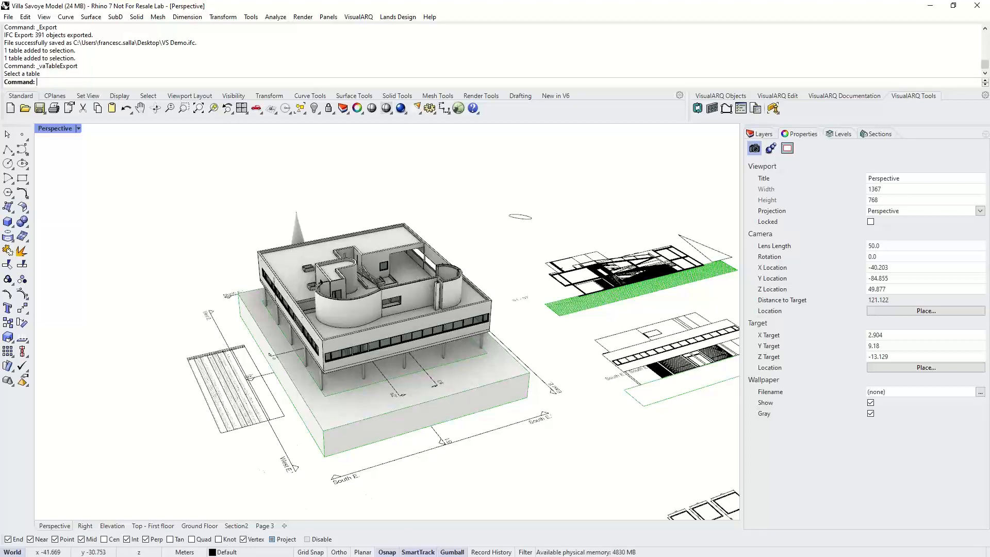
# - Return to the browser and go back to the Truss with regular height page
pyautogui.hotkey('alt', 'Tab')
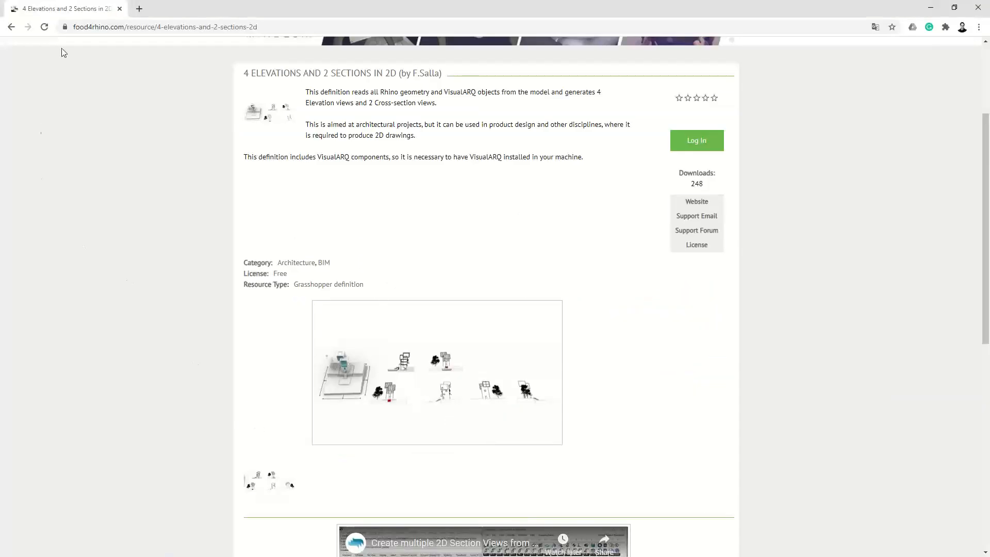
pyautogui.click(12, 27)
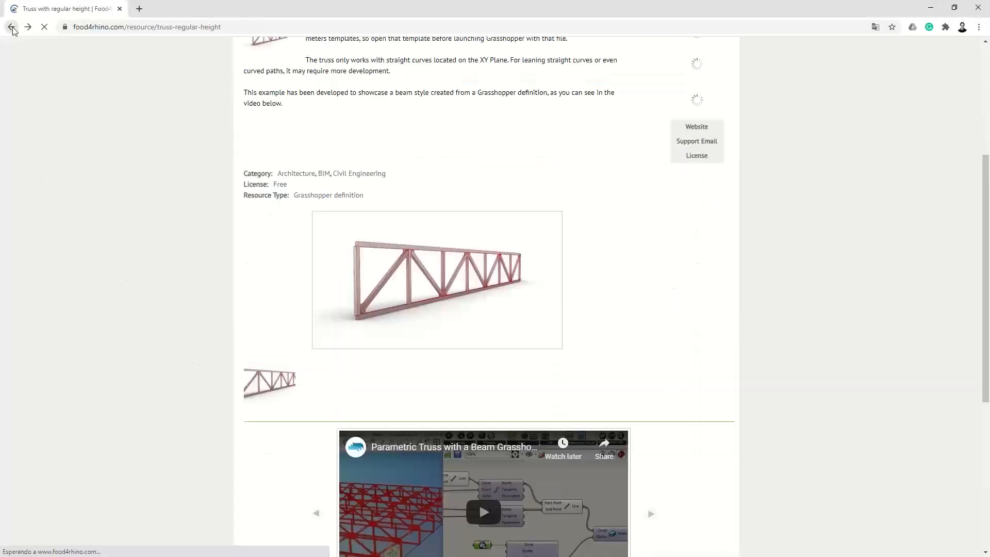
# - Leave the food4rhino page and open the visualarq.com website
pyautogui.click(11, 27)
pyautogui.click(128, 27)
pyautogui.write('v')
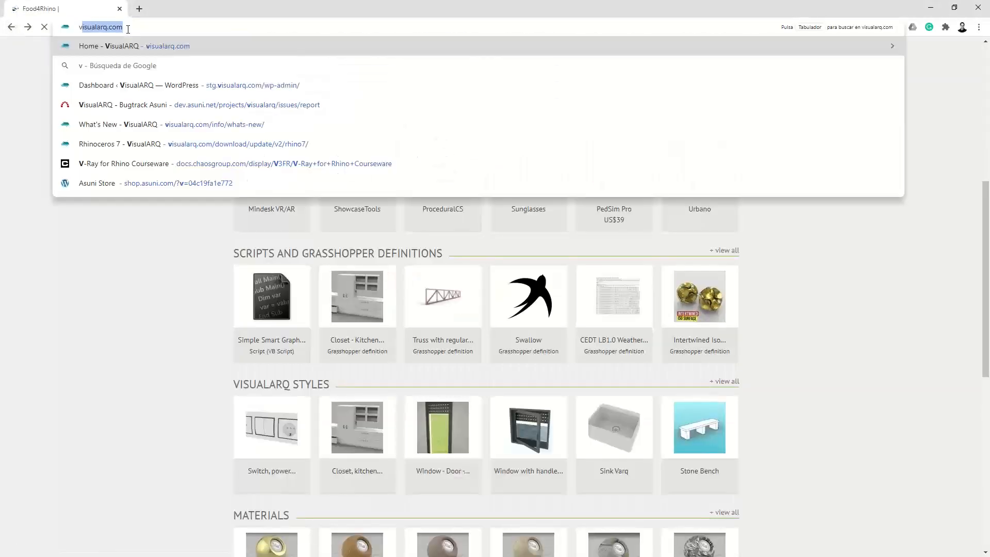
pyautogui.write('isualarq.com')
pyautogui.press('Return')
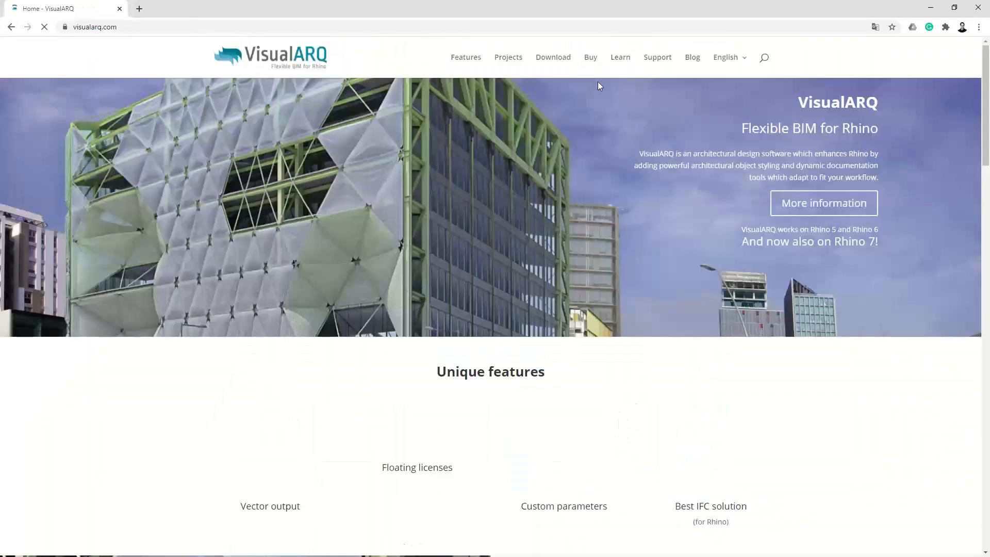
# - Open the Learn section and go to the VisualARQ Grasshopper Styles tutorials page
pyautogui.click(620, 58)
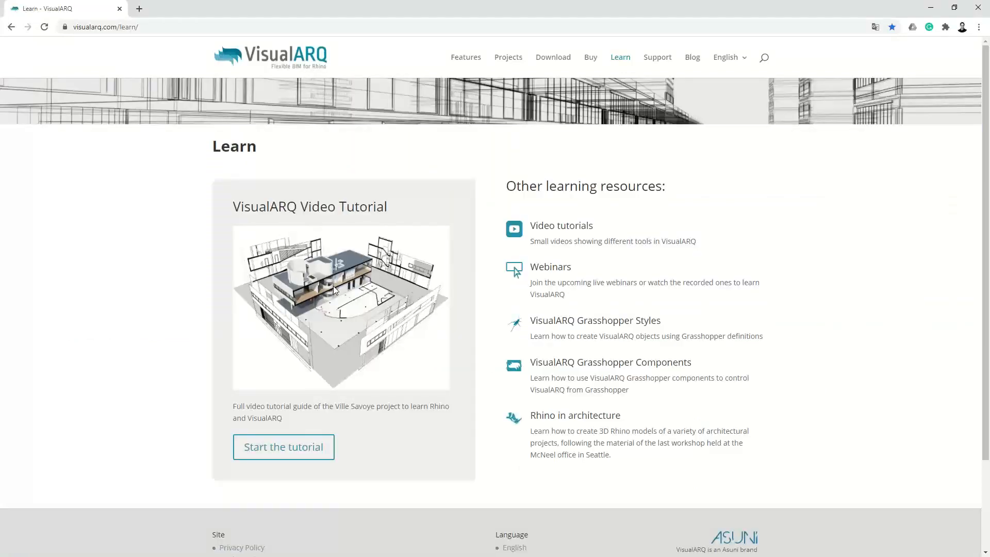
pyautogui.scroll(-1, 559, 220)
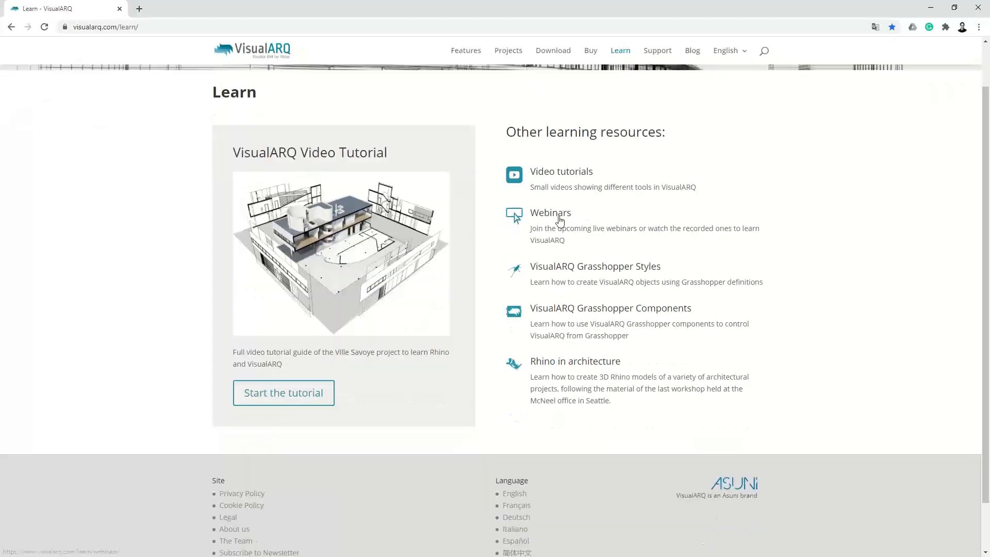
pyautogui.click(568, 270)
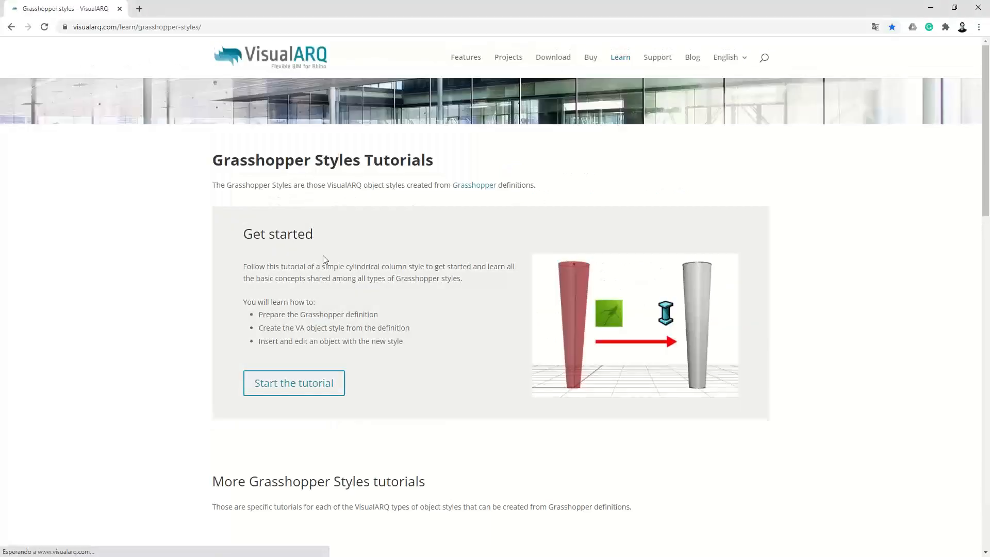
# - Review the Grasshopper Styles tutorials for each object type, then return to the Learn page
pyautogui.scroll(-8, 374, 240)
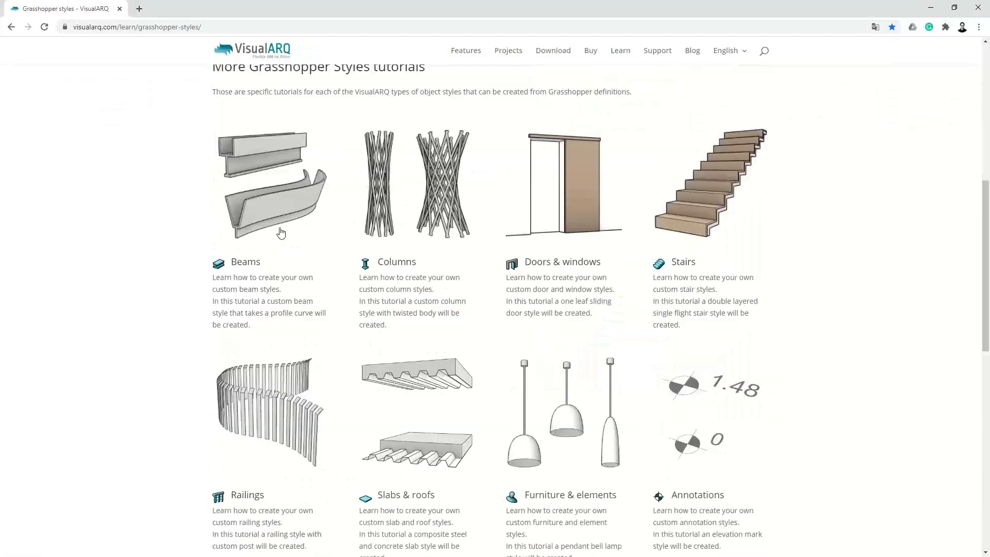
pyautogui.scroll(5, 593, 268)
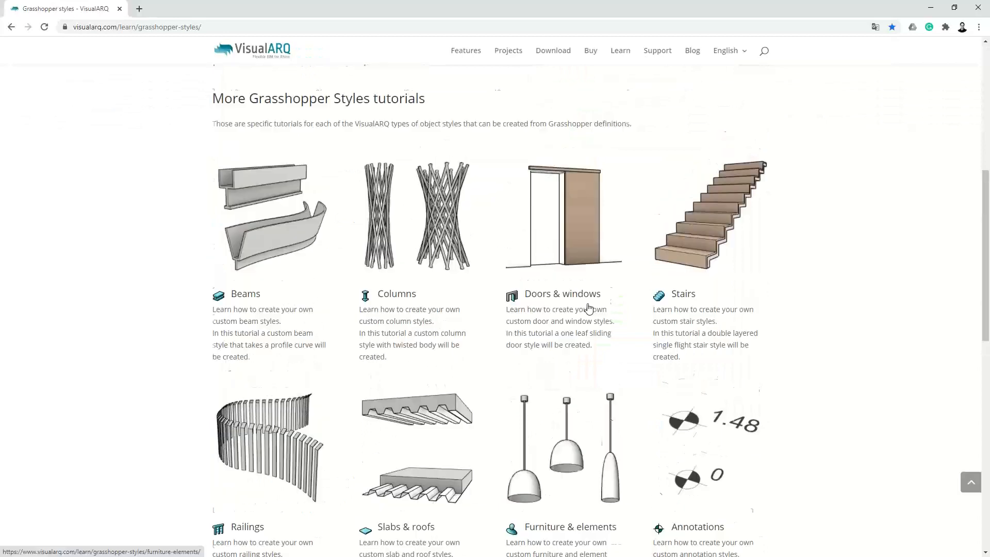
pyautogui.scroll(2, 609, 273)
pyautogui.scroll(-6, 536, 305)
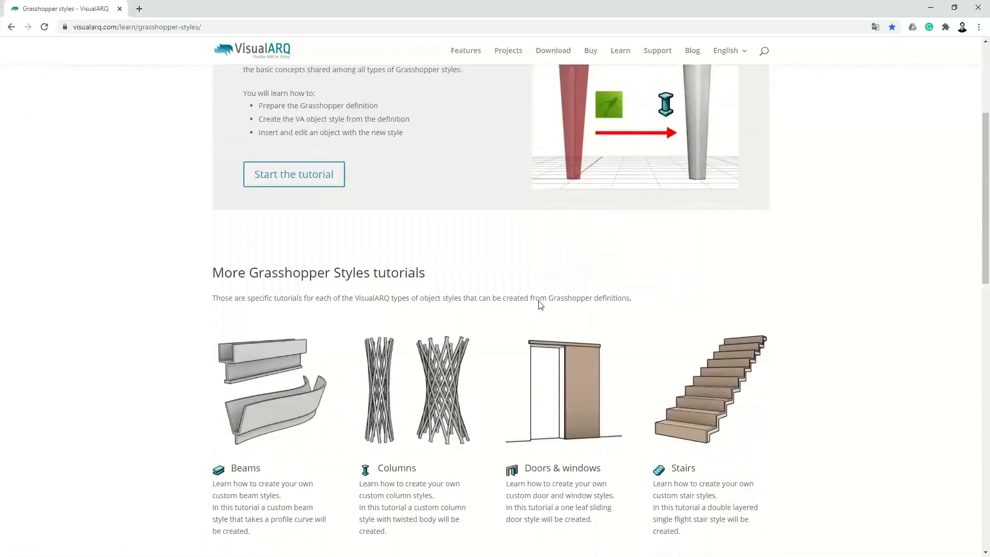
pyautogui.scroll(-1, 587, 329)
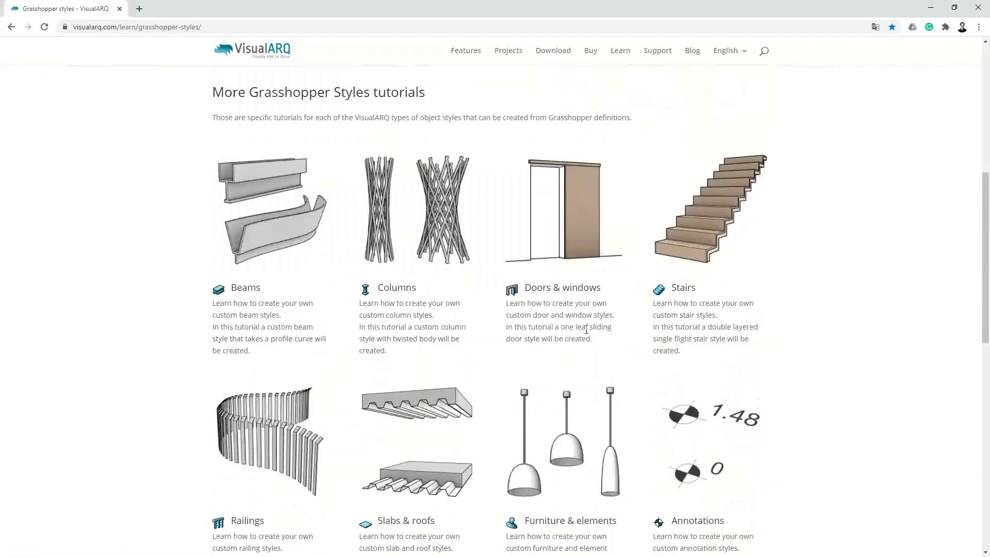
pyautogui.scroll(3, 456, 265)
pyautogui.scroll(5, 455, 265)
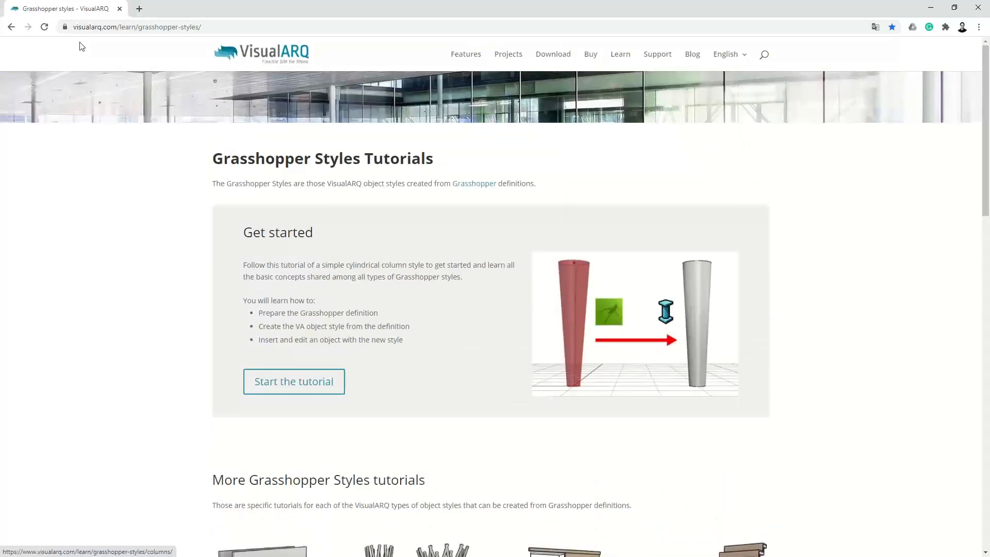
pyautogui.click(10, 27)
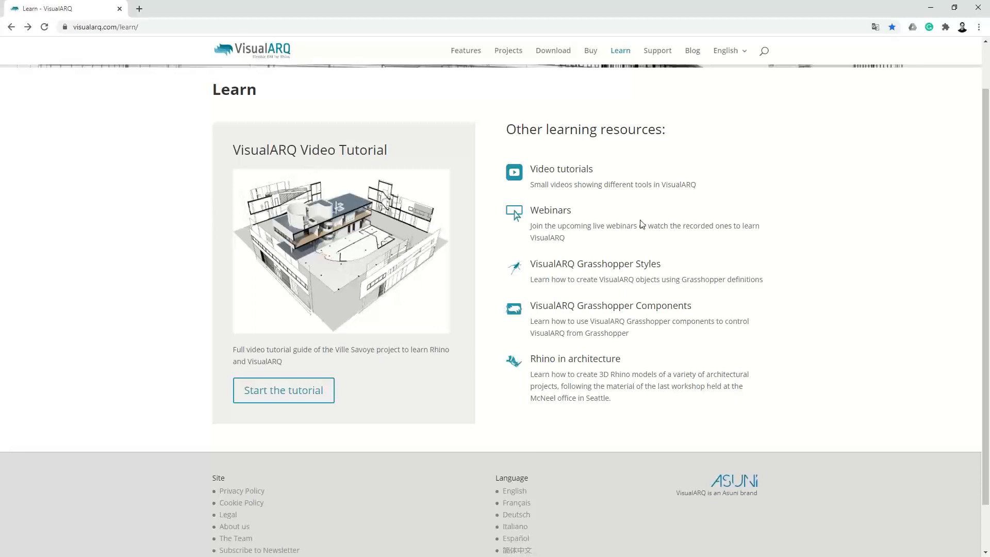
pyautogui.scroll(1, 642, 224)
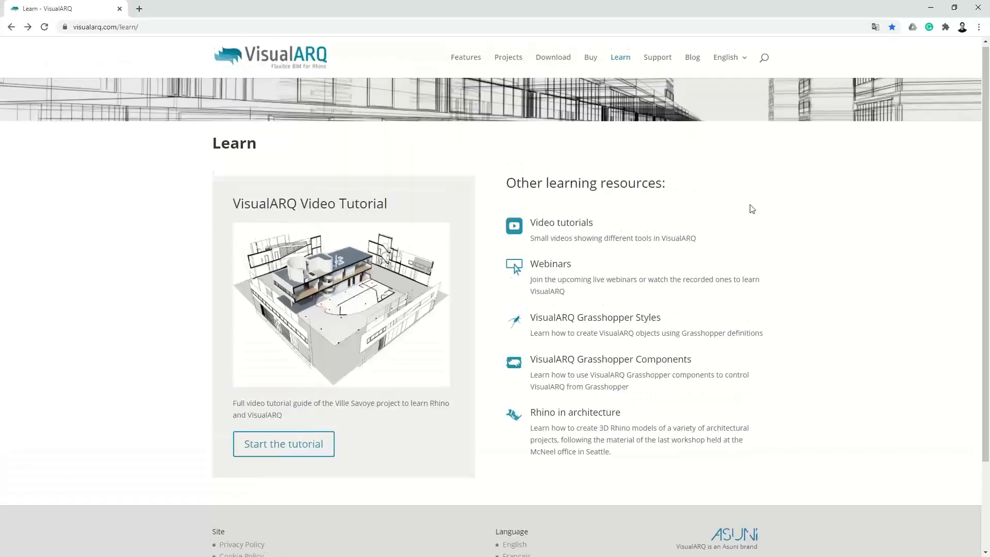